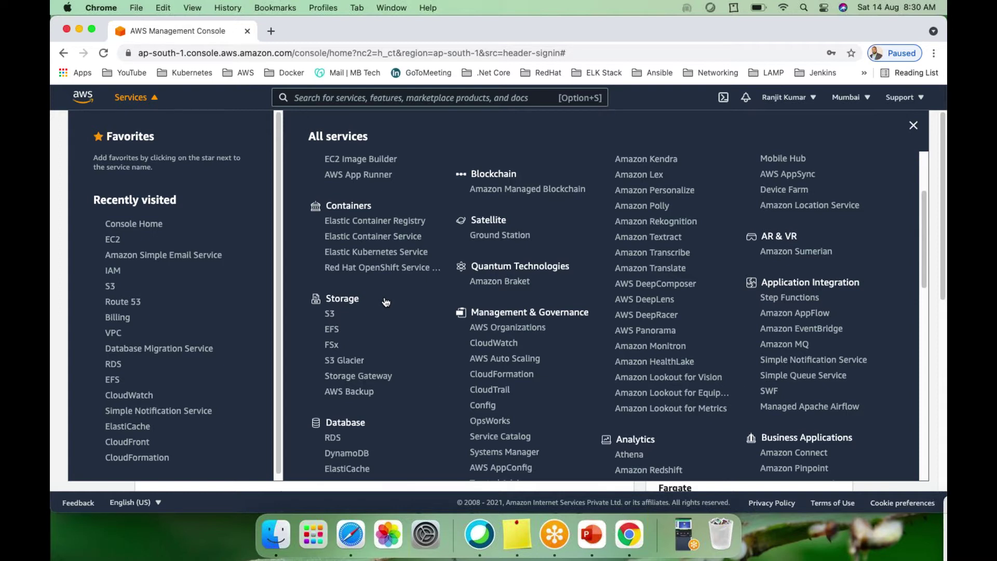
Load the instructor's personal website in a new browser tab and focus on its address.
{"action": "left_click", "coordinate": [271, 31]}
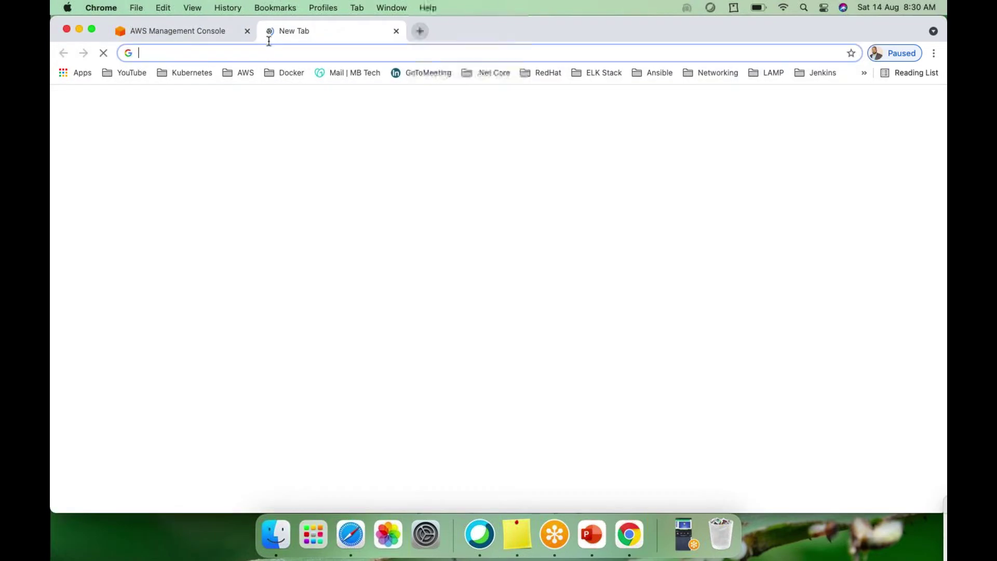
{"action": "type", "text": "ranjit"}
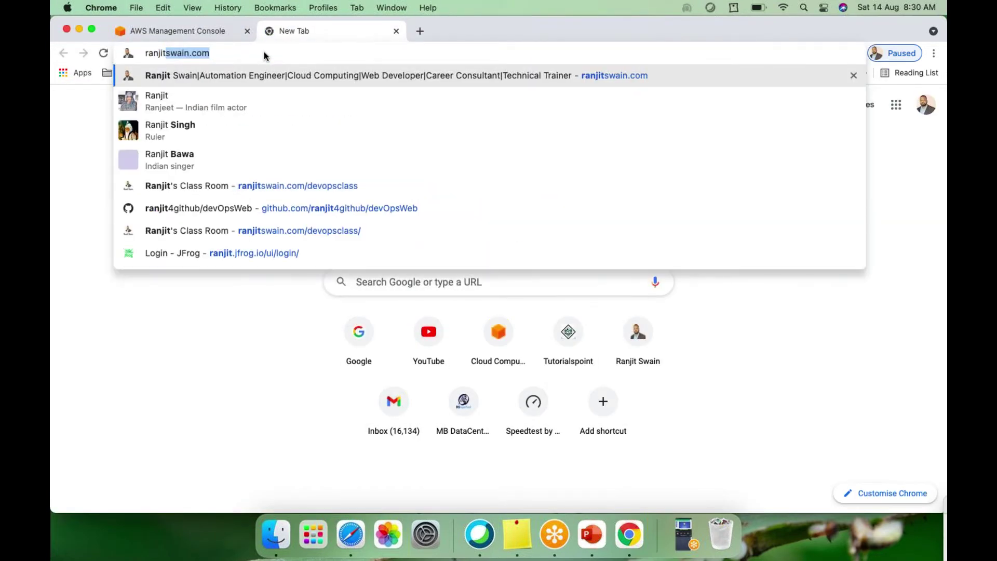
{"action": "key", "text": "Return"}
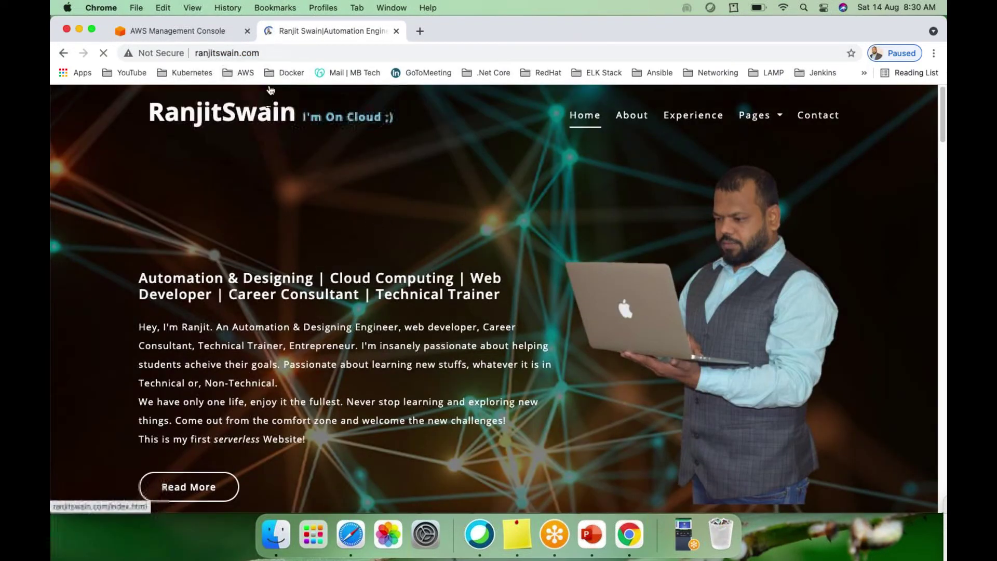
{"action": "left_click", "coordinate": [278, 53]}
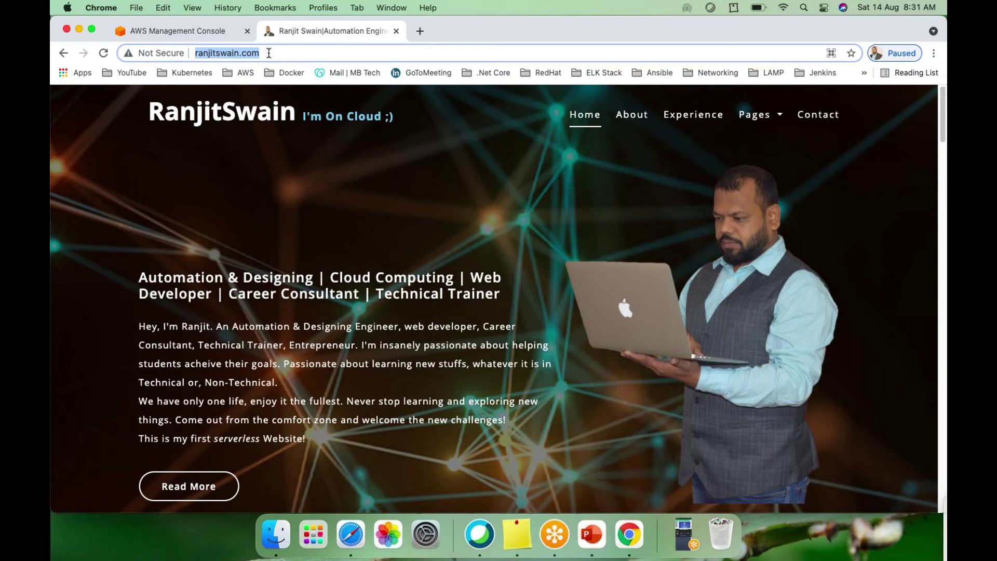
{"action": "left_click", "coordinate": [268, 53]}
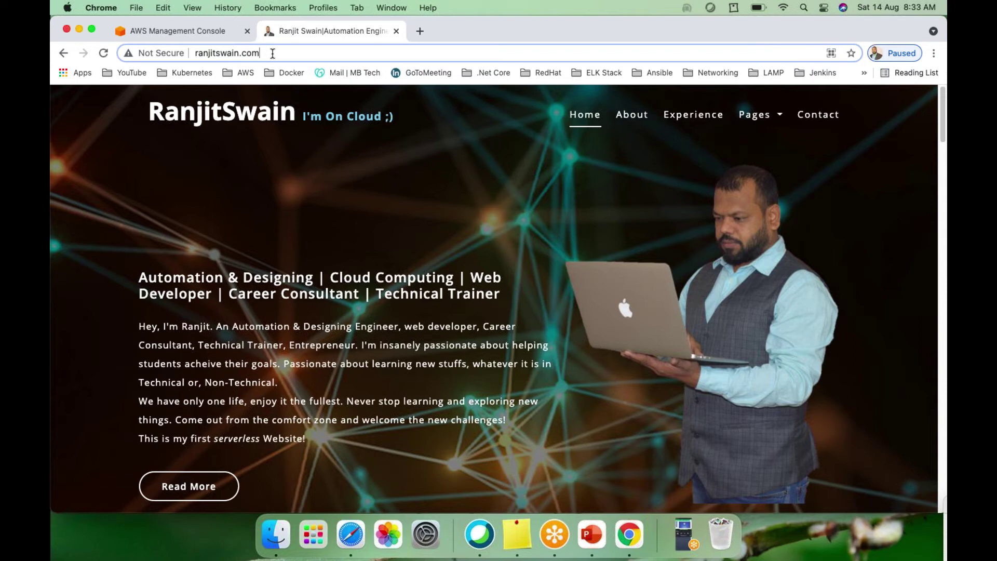
Visit the website's devopsclass page, copy the server IP from its address, and close the page.
{"action": "left_click", "coordinate": [272, 53]}
{"action": "key", "text": "BackSpace"}
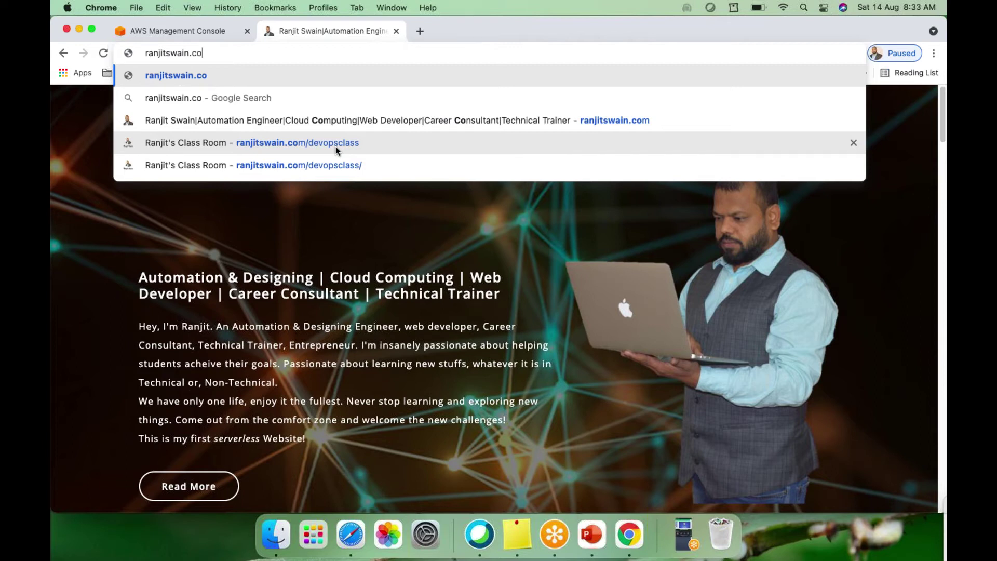
{"action": "left_click", "coordinate": [313, 143]}
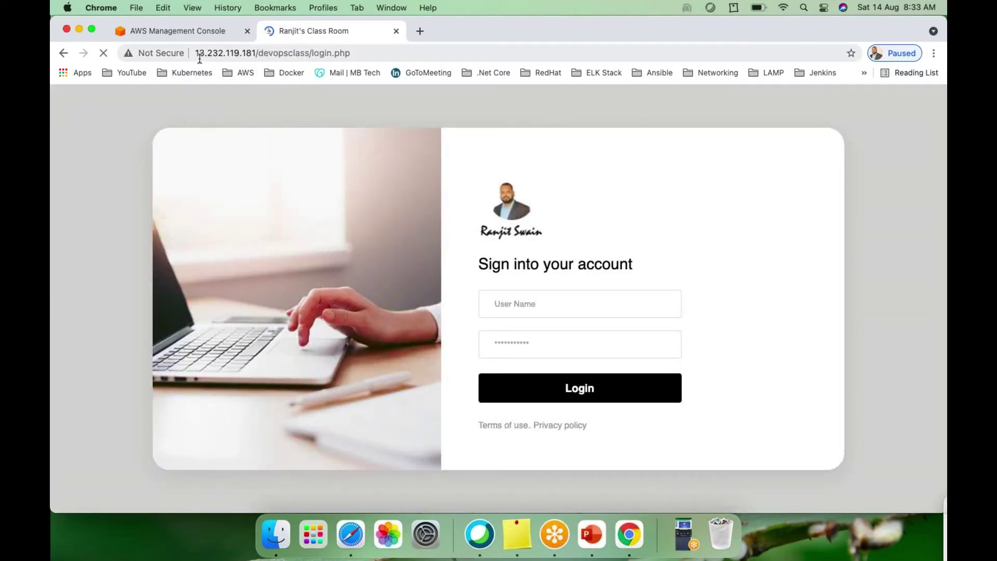
{"action": "left_click_drag", "start_coordinate": [195, 53], "coordinate": [256, 52]}
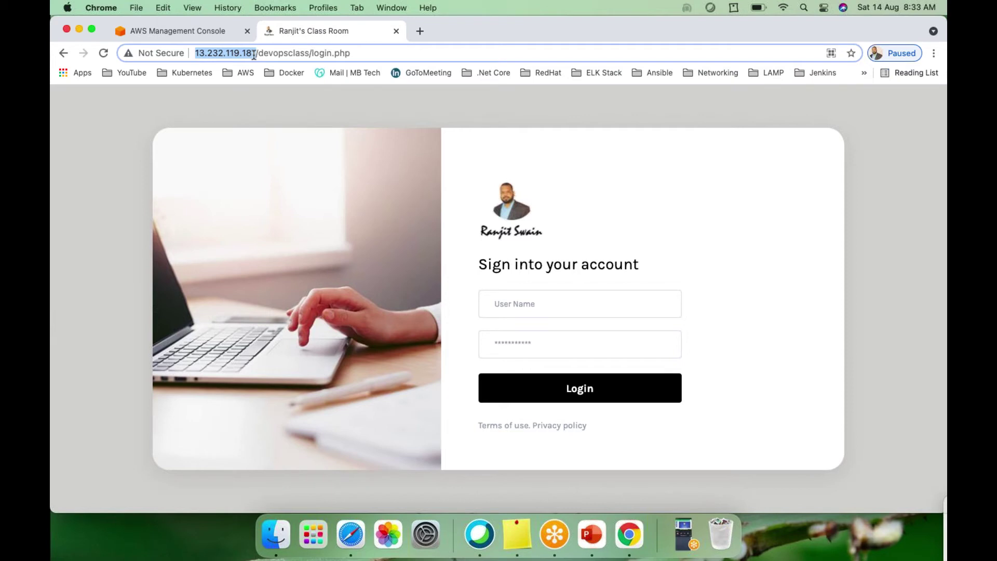
{"action": "key", "text": "super+c"}
{"action": "left_click", "coordinate": [396, 32]}
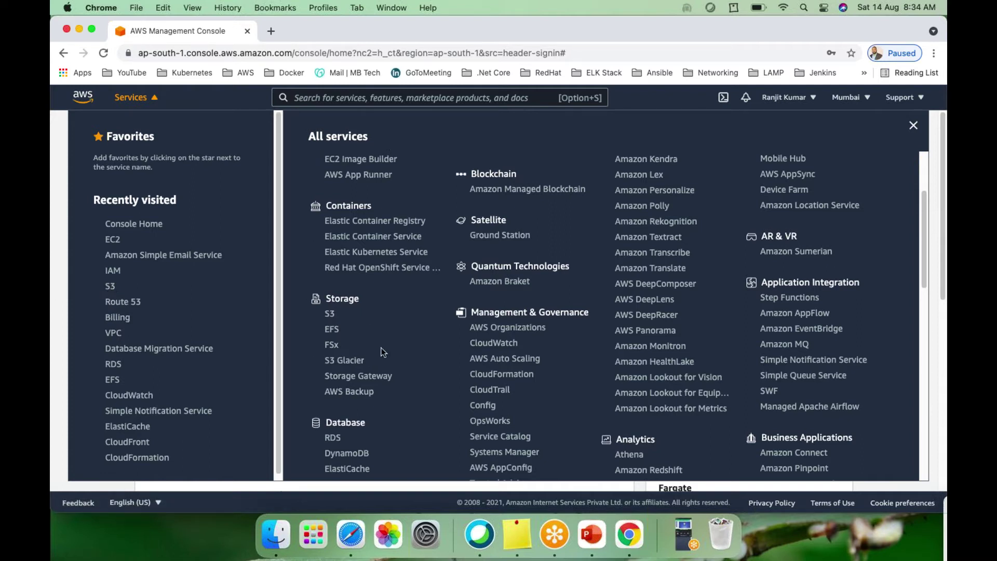
Open the S3 service, inspect the account snapshot, and view the bucket creation form.
{"action": "left_click", "coordinate": [330, 317]}
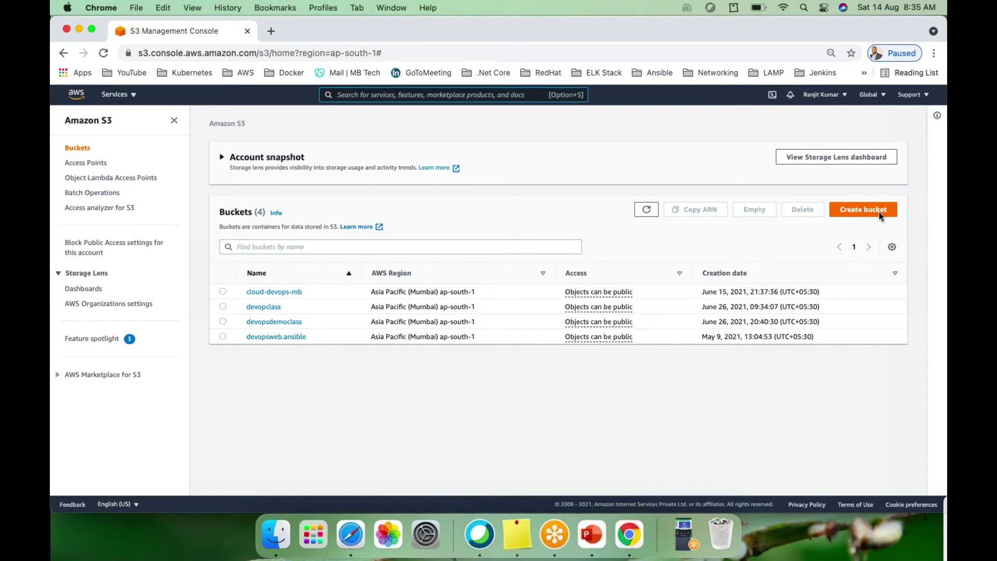
{"action": "left_click", "coordinate": [613, 171]}
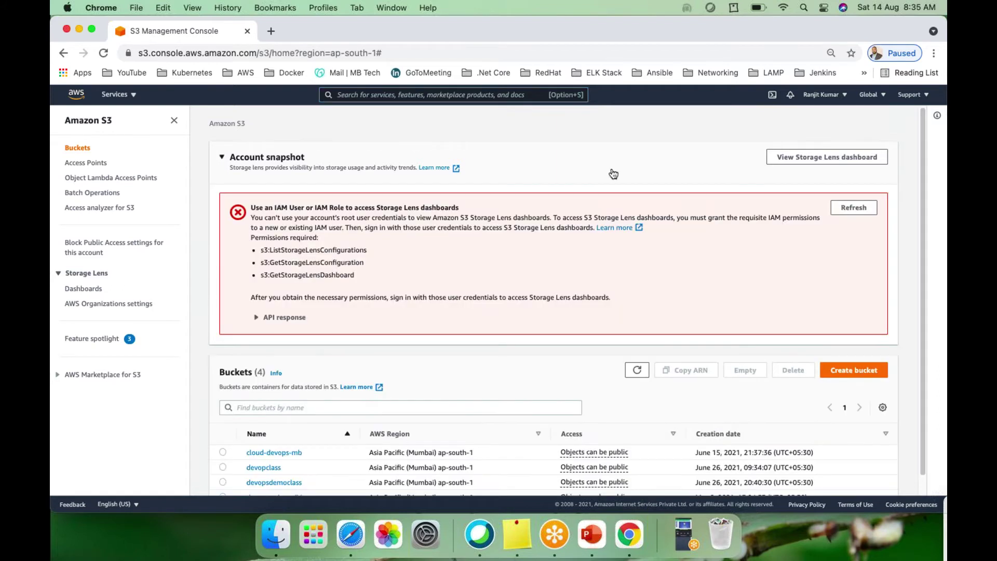
{"action": "left_click", "coordinate": [613, 173]}
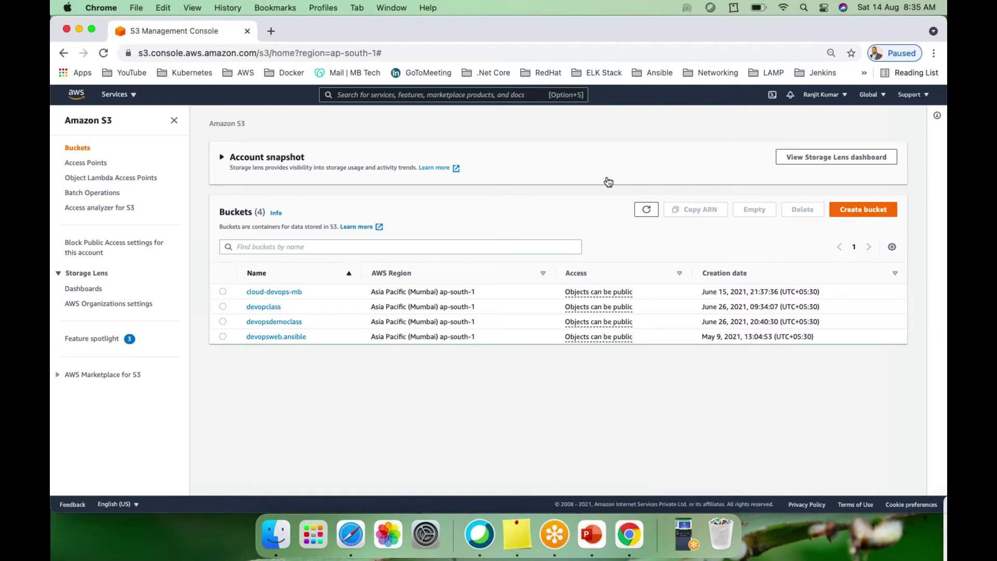
{"action": "left_click", "coordinate": [863, 210]}
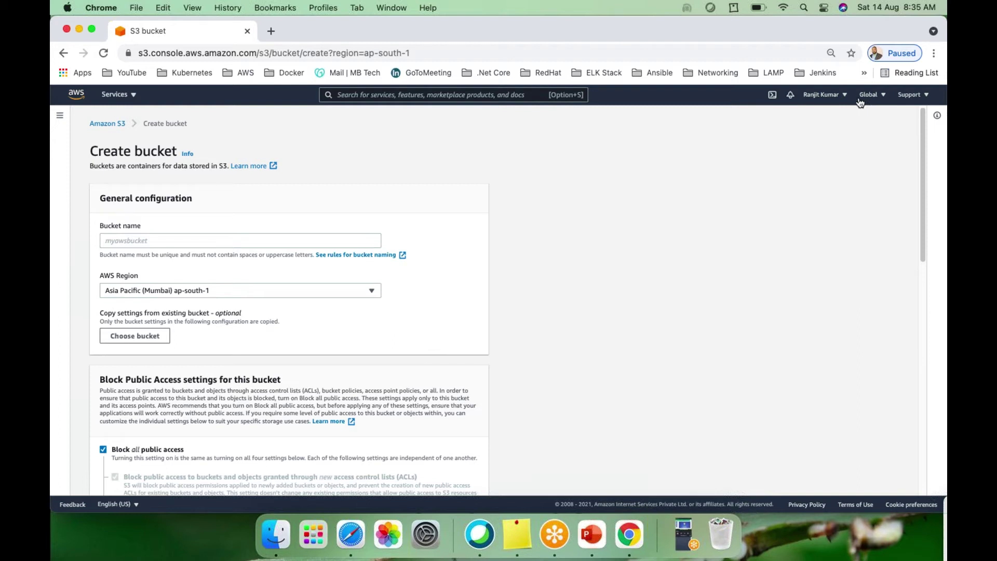
Open the EC2 dashboard to compare its region selector with the one in S3.
{"action": "left_click", "coordinate": [130, 97]}
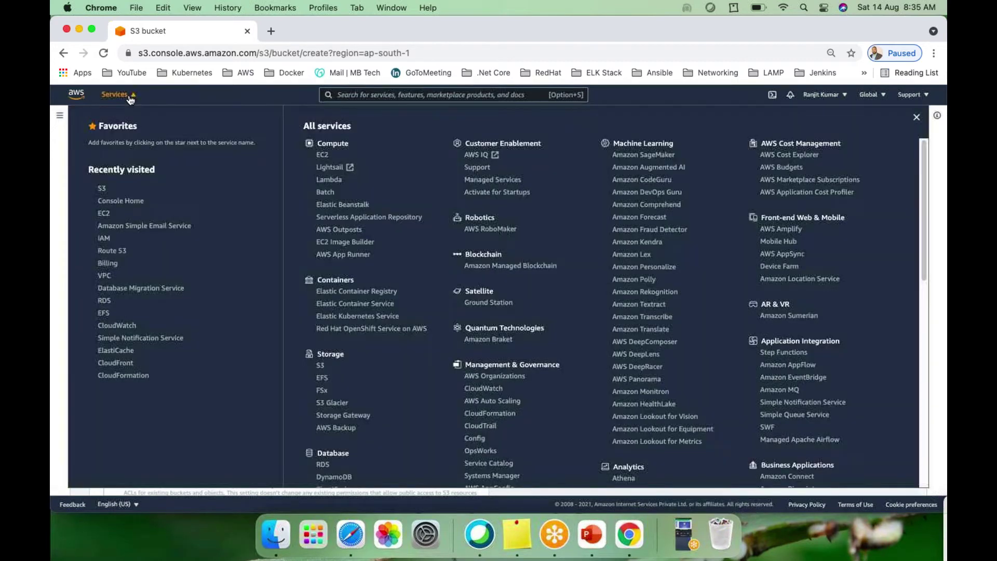
{"action": "left_click", "coordinate": [103, 214]}
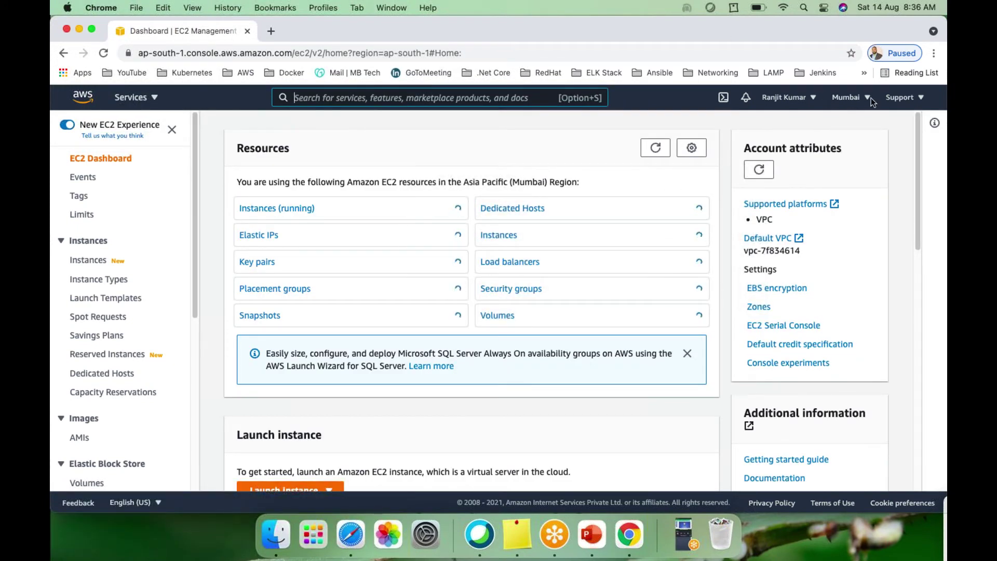
{"action": "left_click", "coordinate": [152, 99]}
{"action": "left_click", "coordinate": [152, 99]}
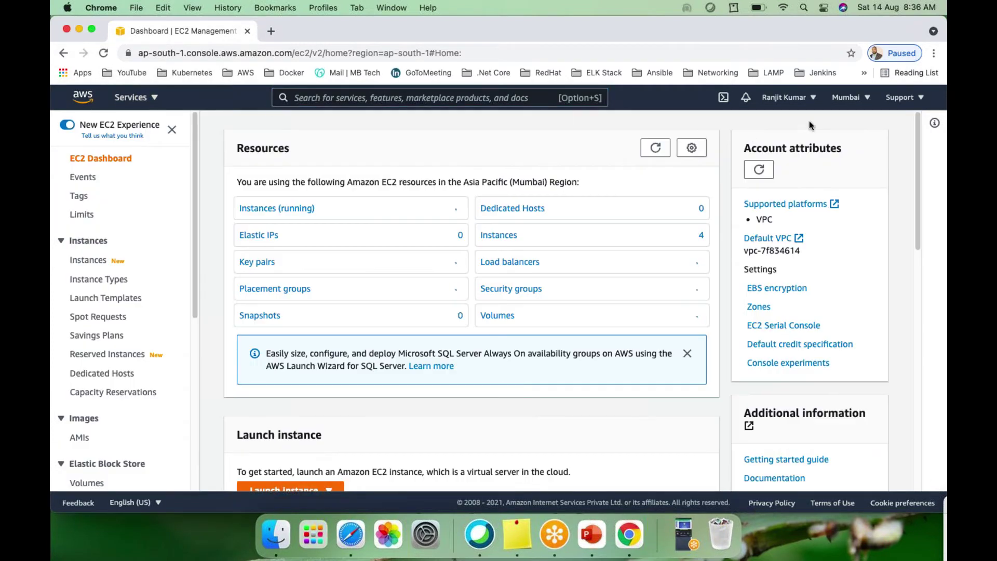
Return to S3 and start a new bucket, entering the owner's first name as the bucket name.
{"action": "left_click", "coordinate": [158, 98]}
{"action": "left_click", "coordinate": [110, 239]}
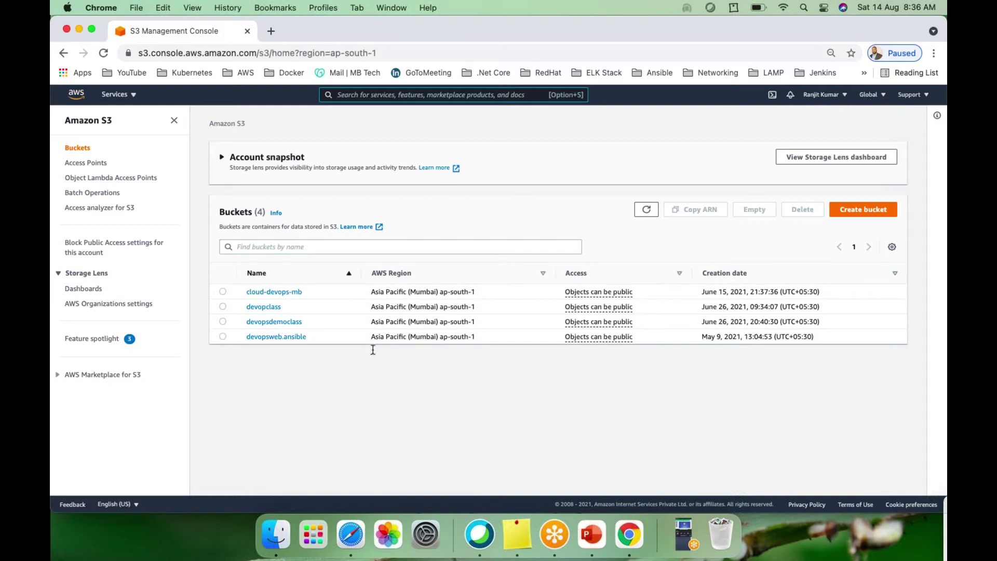
{"action": "left_click", "coordinate": [855, 210]}
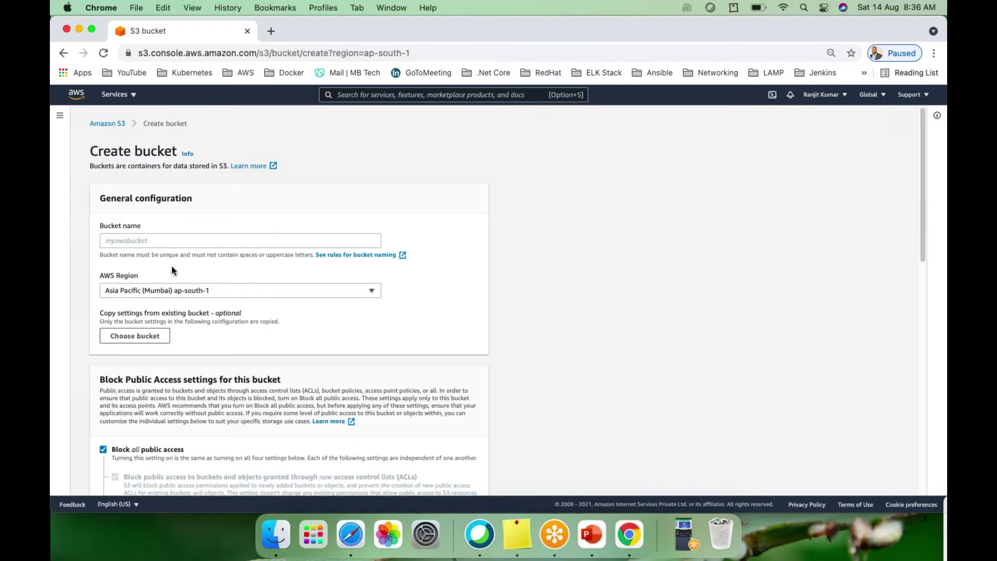
{"action": "left_click", "coordinate": [146, 239]}
{"action": "type", "text": "ranjit"}
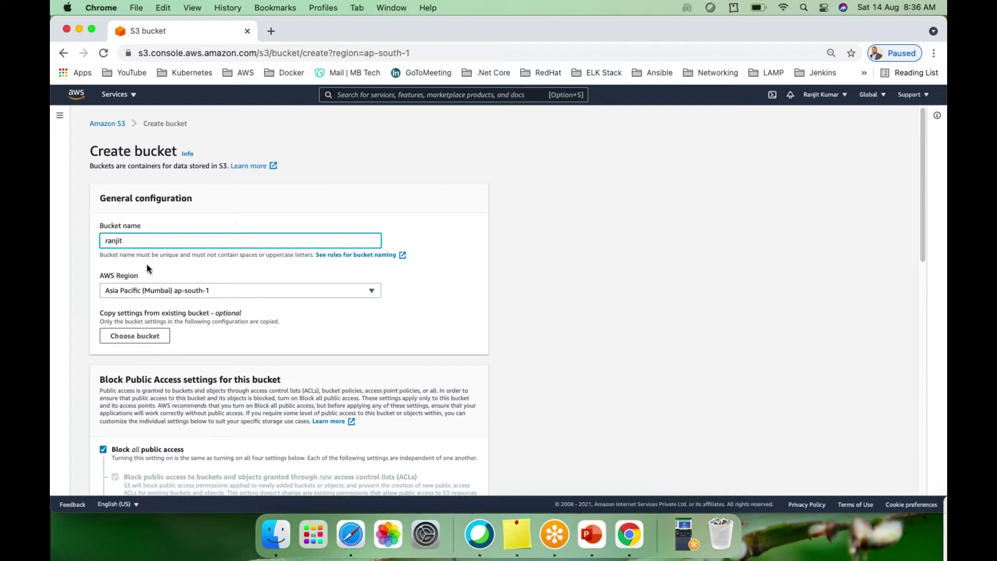
{"action": "left_click", "coordinate": [147, 266]}
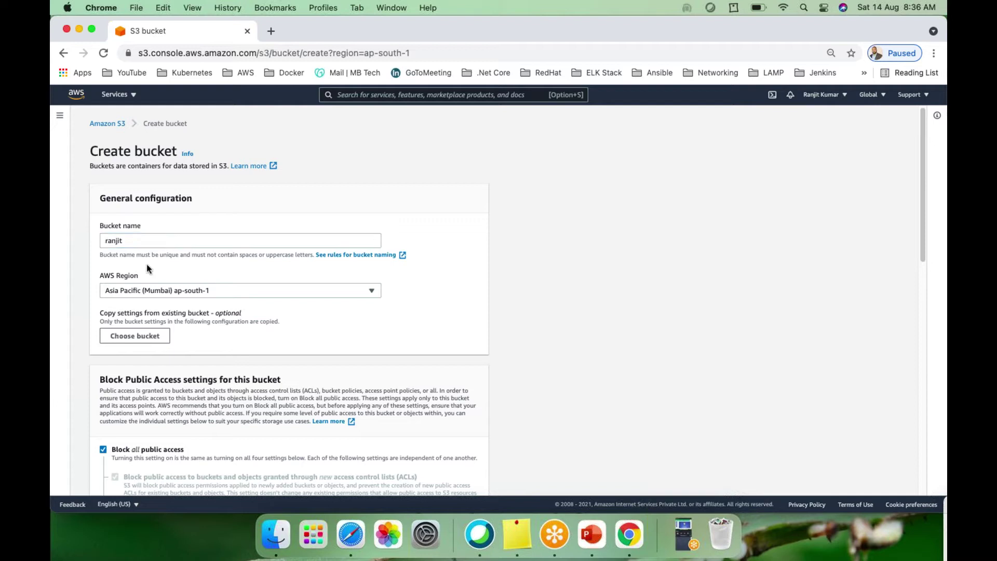
Open the bucket naming rules and read those on name length, allowed characters and IP address formatting.
{"action": "left_click", "coordinate": [369, 255]}
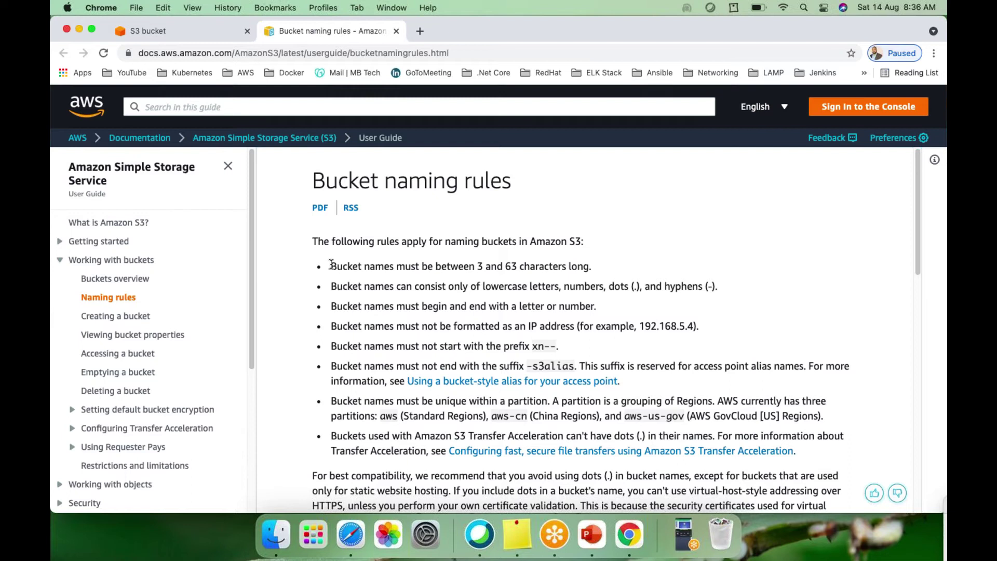
{"action": "left_click_drag", "start_coordinate": [330, 265], "coordinate": [584, 269]}
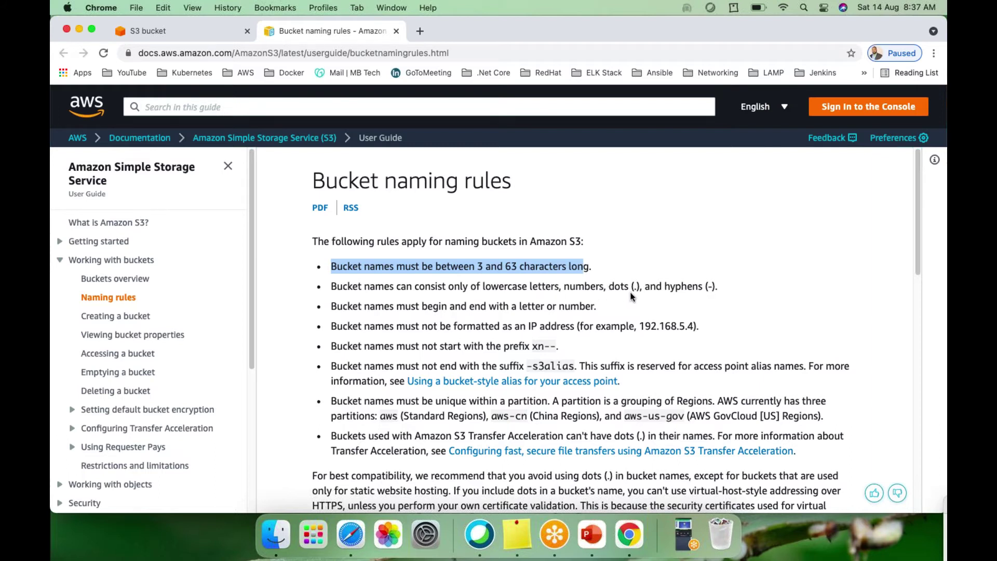
{"action": "left_click_drag", "start_coordinate": [332, 306], "coordinate": [531, 325]}
{"action": "left_click", "coordinate": [654, 325]}
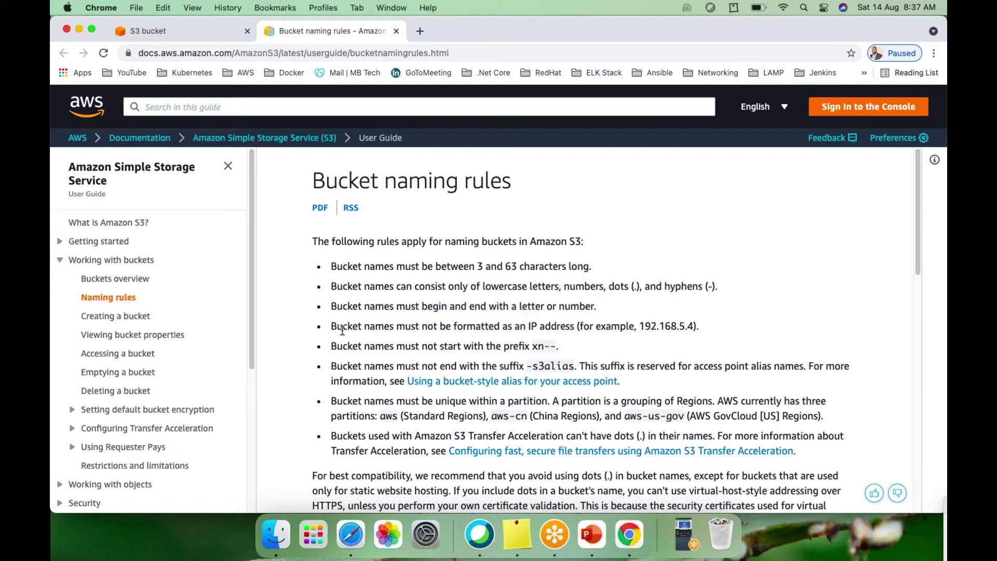
{"action": "left_click_drag", "start_coordinate": [331, 327], "coordinate": [573, 334]}
{"action": "left_click_drag", "start_coordinate": [641, 326], "coordinate": [693, 326]}
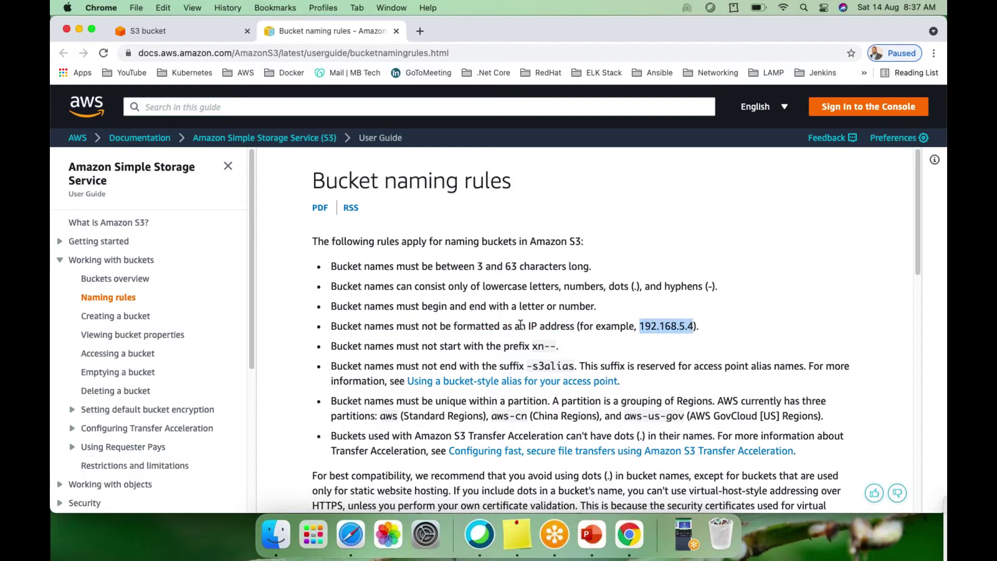
Read the naming rule on bucket name uniqueness within a partition and the description of AWS partitions.
{"action": "scroll", "coordinate": [522, 326], "scroll_direction": "down", "scroll_amount": 3}
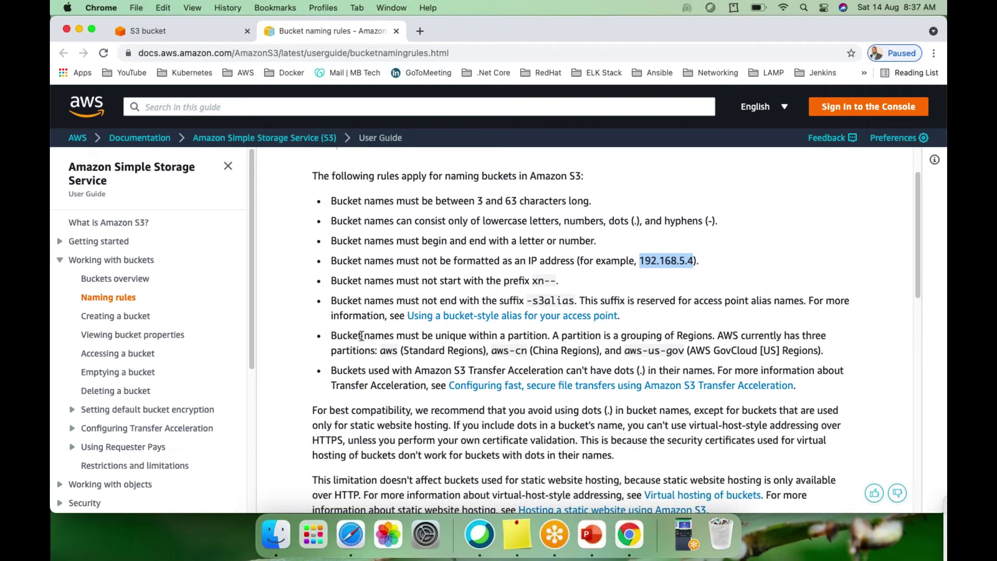
{"action": "scroll", "coordinate": [362, 336], "scroll_direction": "down", "scroll_amount": 1}
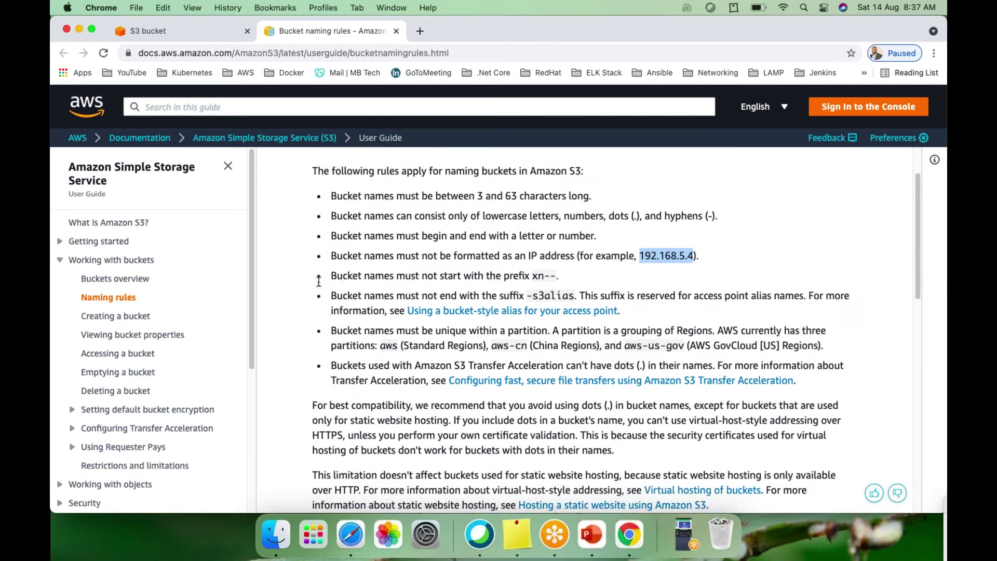
{"action": "scroll", "coordinate": [351, 326], "scroll_direction": "down", "scroll_amount": 1}
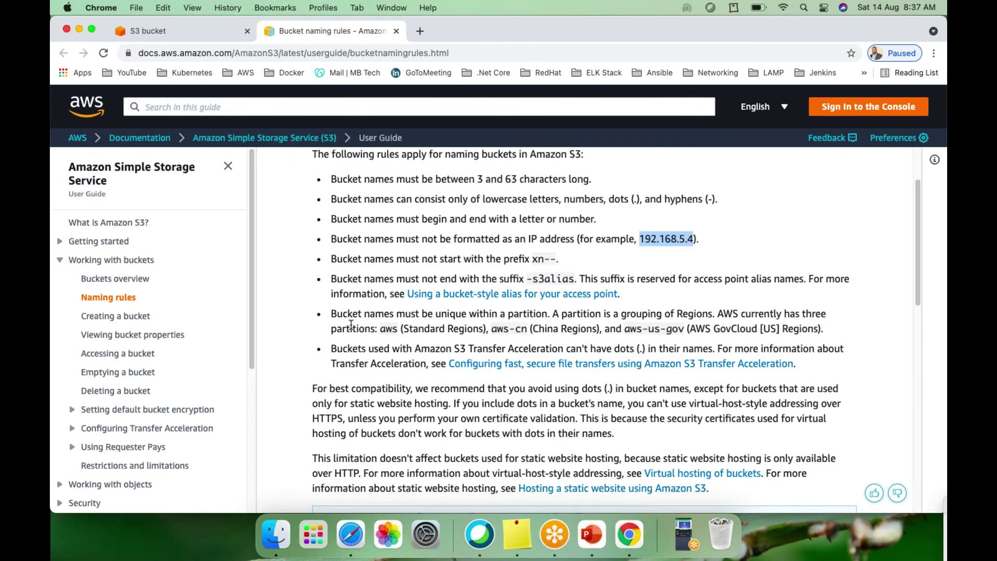
{"action": "left_click", "coordinate": [330, 313]}
{"action": "left_click_drag", "start_coordinate": [330, 314], "coordinate": [537, 318]}
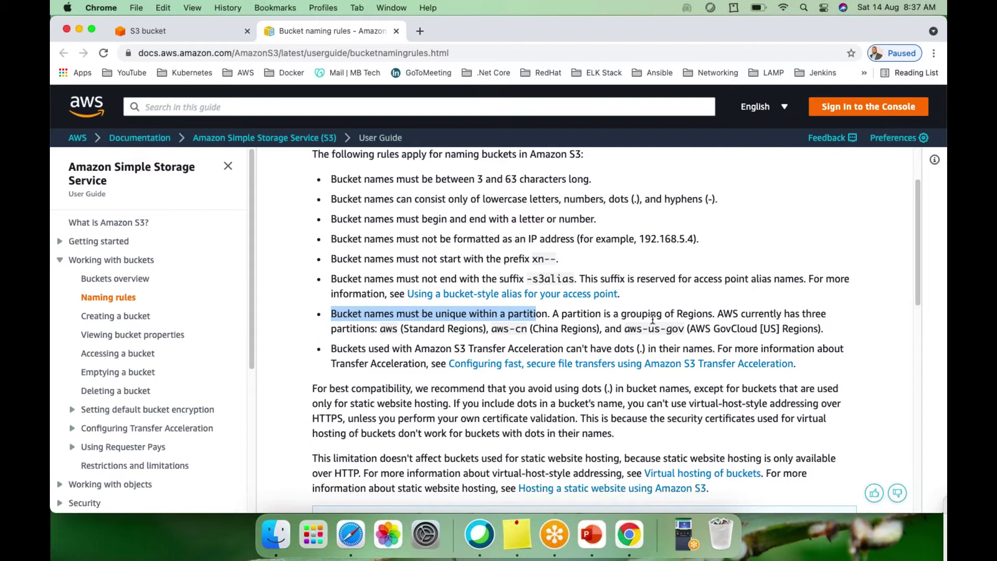
{"action": "left_click_drag", "start_coordinate": [717, 315], "coordinate": [373, 328]}
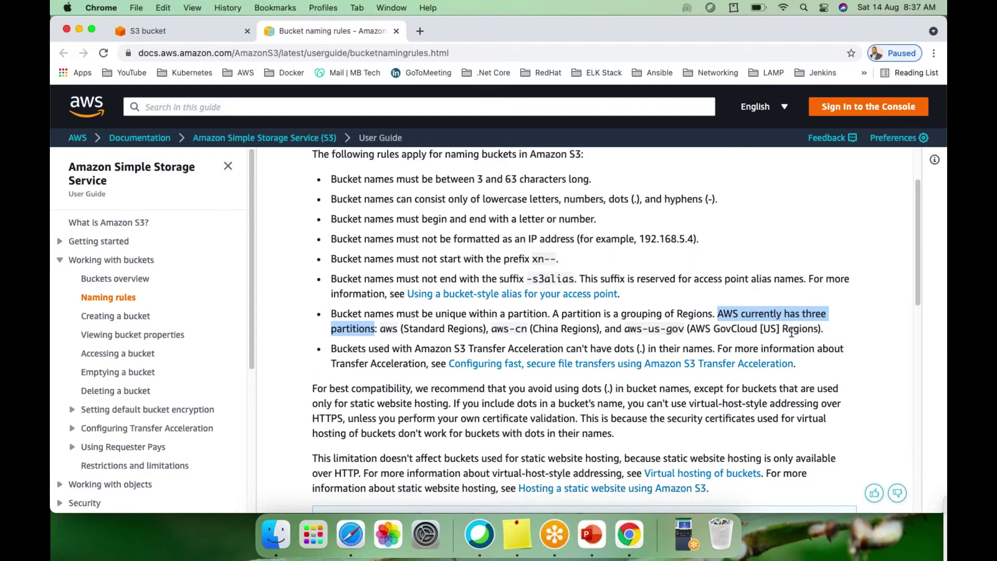
{"action": "left_click_drag", "start_coordinate": [554, 314], "coordinate": [567, 318]}
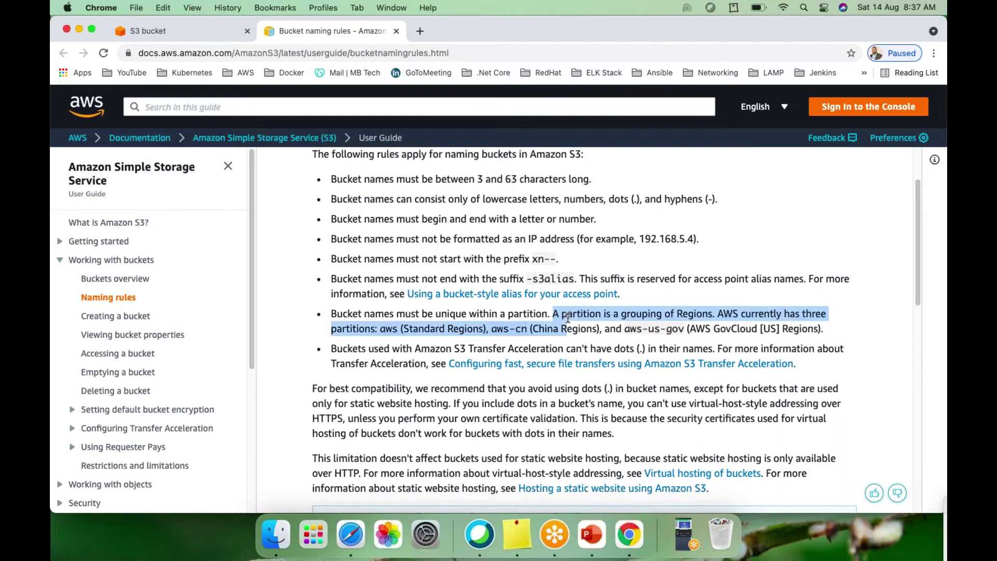
{"action": "left_click", "coordinate": [459, 316]}
{"action": "left_click_drag", "start_coordinate": [421, 314], "coordinate": [523, 315]}
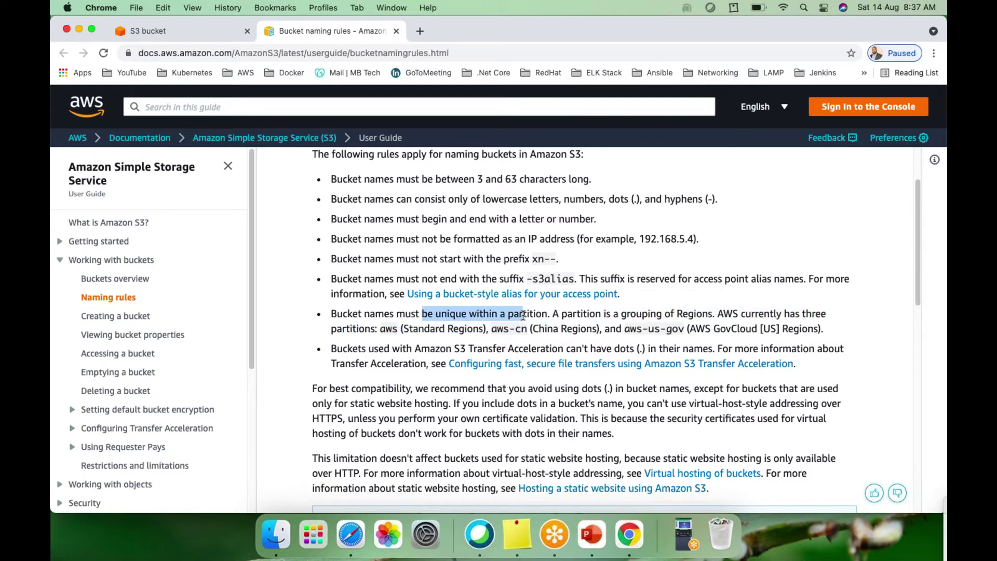
Return to the S3 bucket creation page and enlarge the browser zoom by two levels.
{"action": "key", "text": "ctrl+shift+Tab"}
{"action": "left_click", "coordinate": [933, 53]}
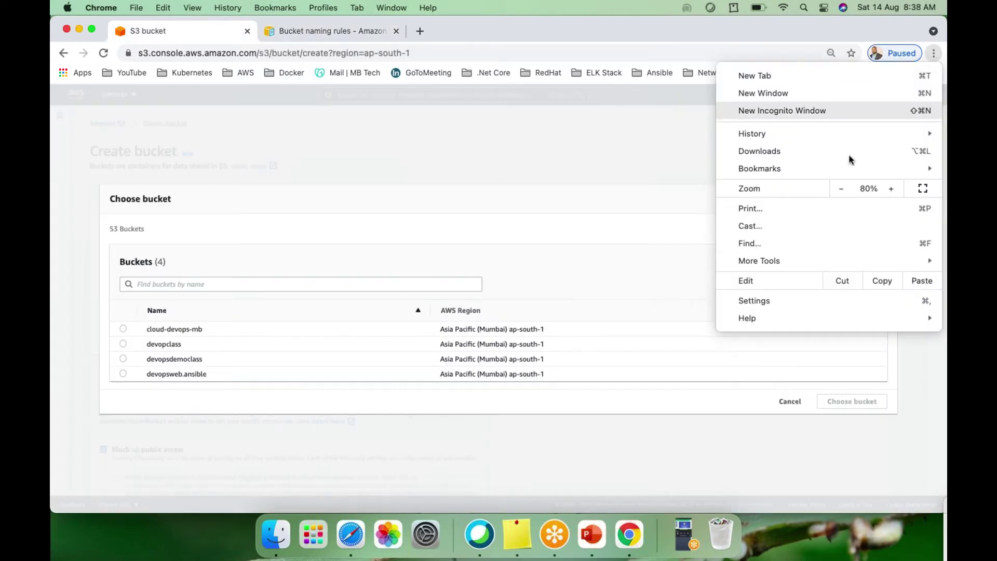
{"action": "left_click", "coordinate": [892, 190]}
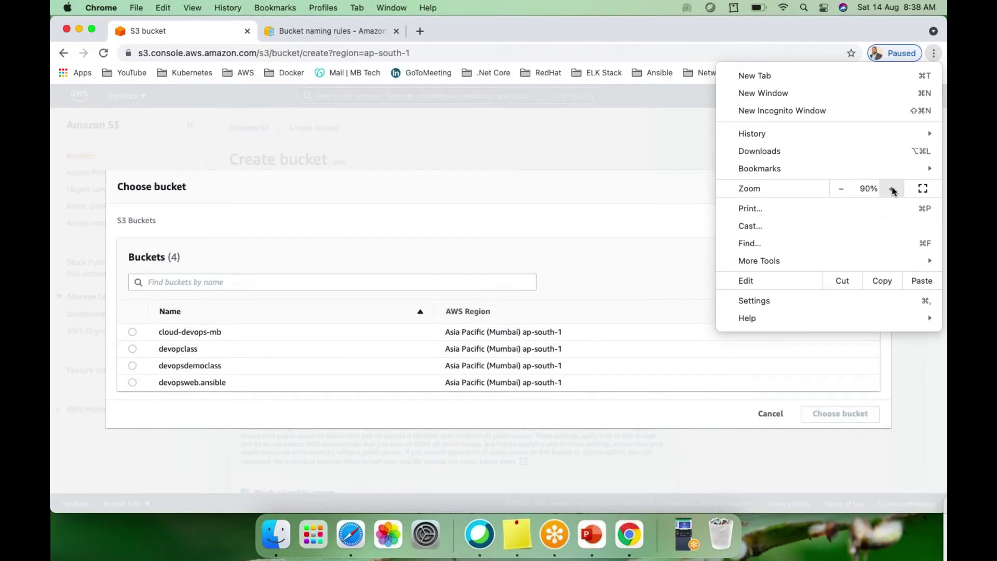
{"action": "left_click", "coordinate": [891, 189]}
{"action": "left_click", "coordinate": [662, 120]}
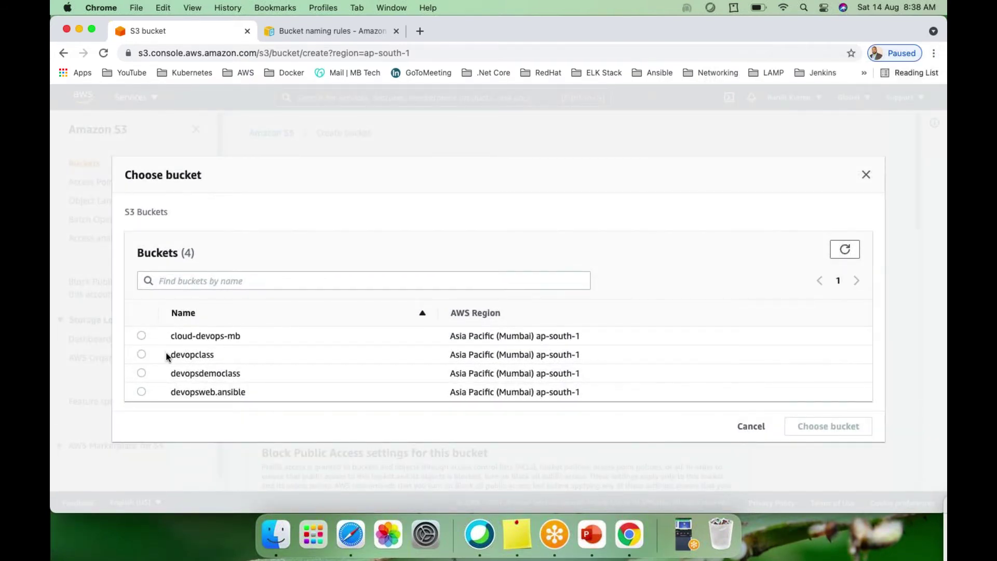
Select cloud-devops-mb as the bucket to copy settings from, and cancel the choice.
{"action": "left_click", "coordinate": [142, 337]}
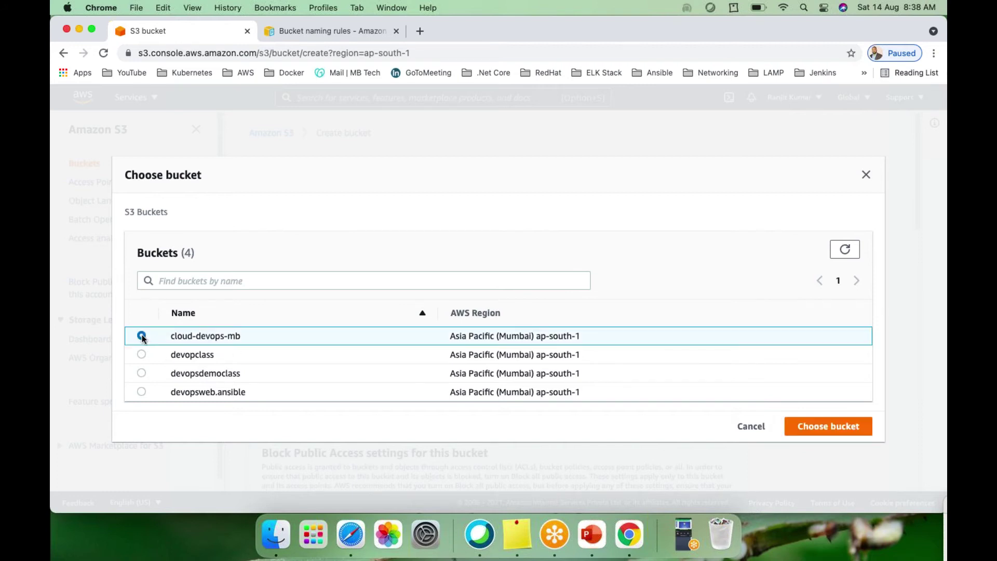
{"action": "left_click", "coordinate": [752, 427]}
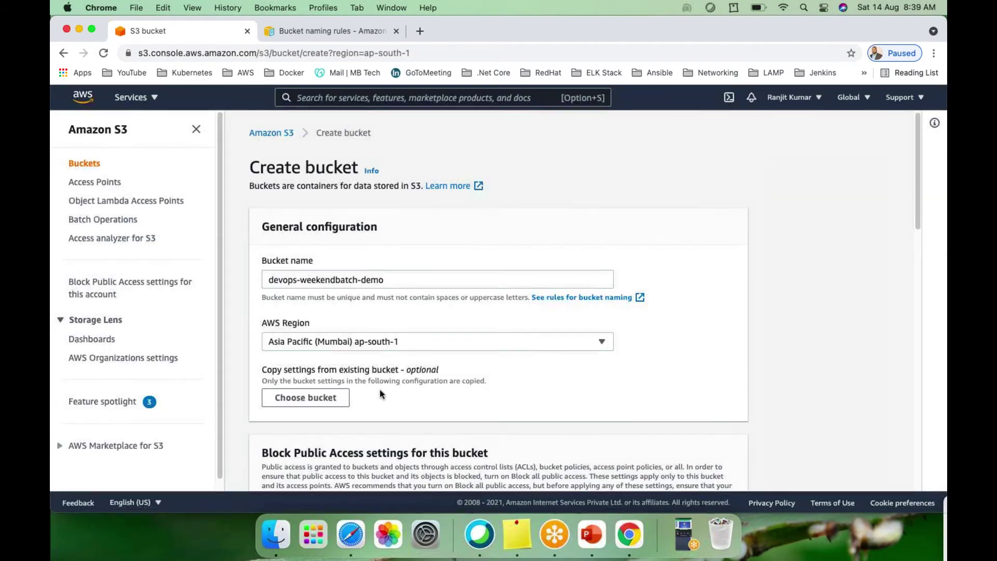
Turn off Block all public access for the new bucket and acknowledge that the bucket and its objects might become public.
{"action": "scroll", "coordinate": [379, 391], "scroll_direction": "down", "scroll_amount": 5}
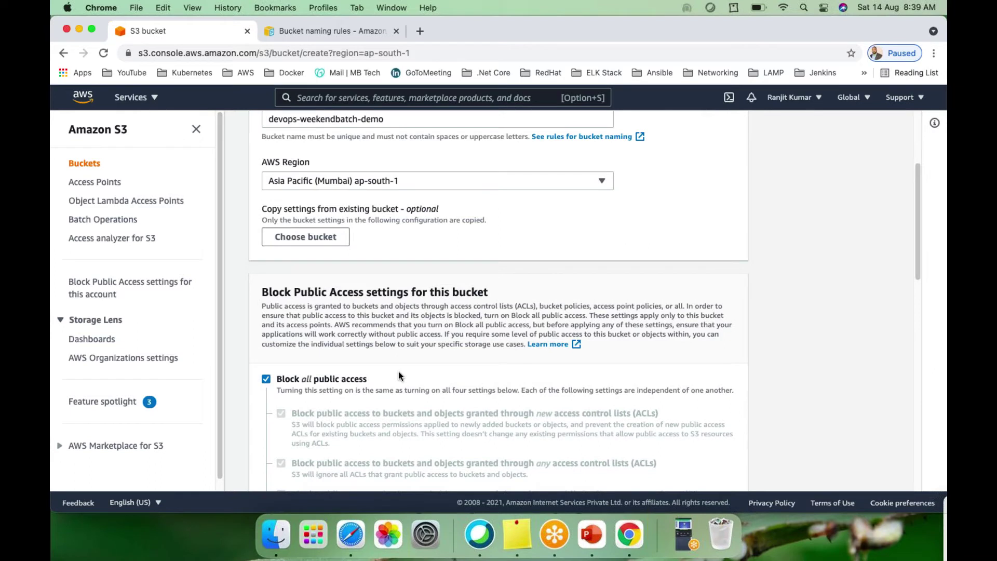
{"action": "scroll", "coordinate": [312, 341], "scroll_direction": "down", "scroll_amount": 2}
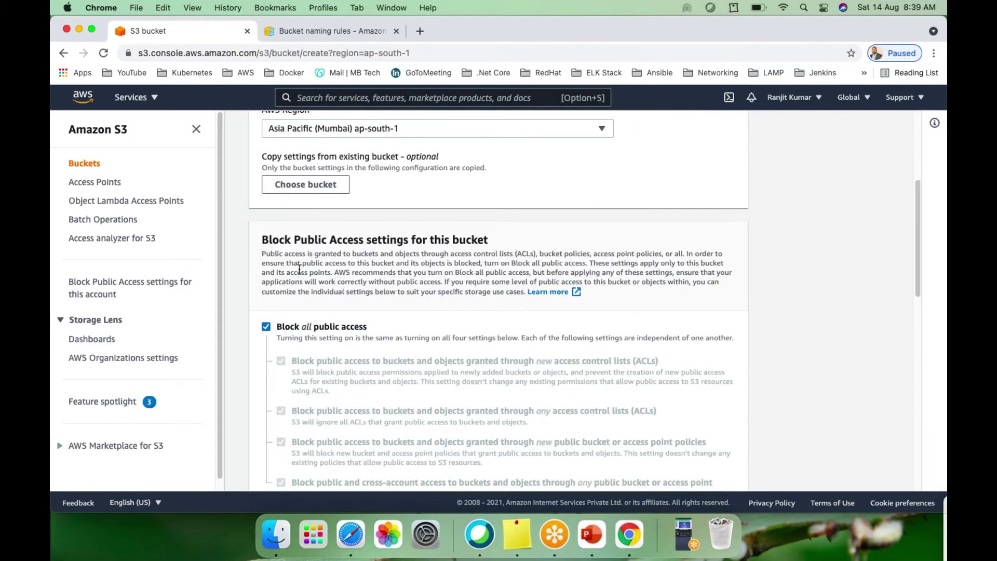
{"action": "left_click_drag", "start_coordinate": [262, 239], "coordinate": [493, 247]}
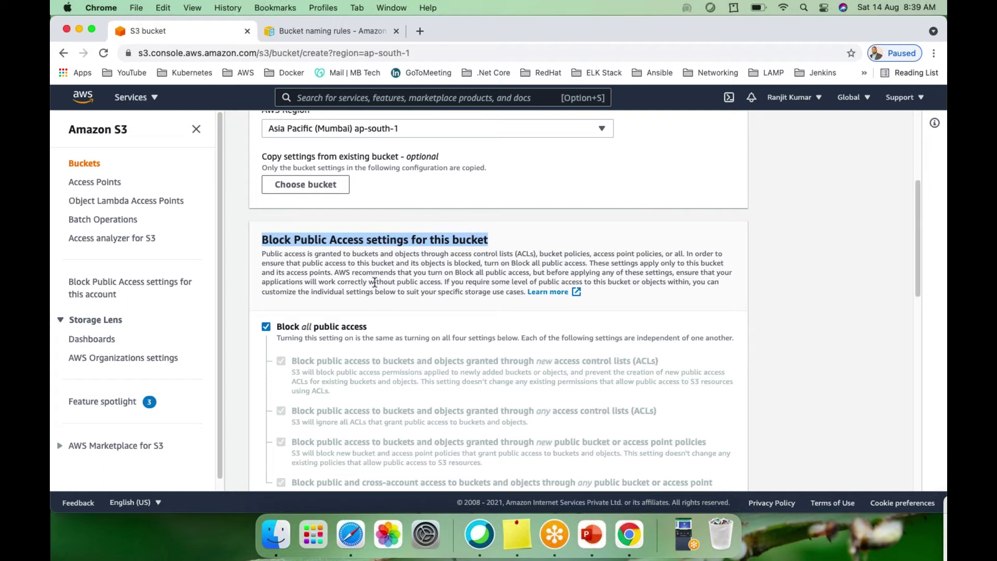
{"action": "scroll", "coordinate": [374, 283], "scroll_direction": "down", "scroll_amount": 2}
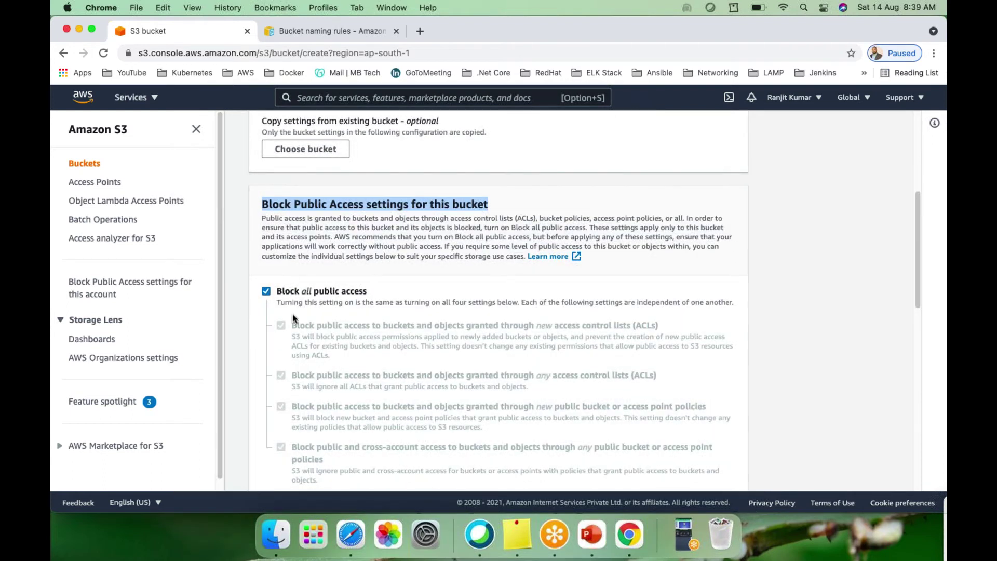
{"action": "scroll", "coordinate": [292, 317], "scroll_direction": "down", "scroll_amount": 5}
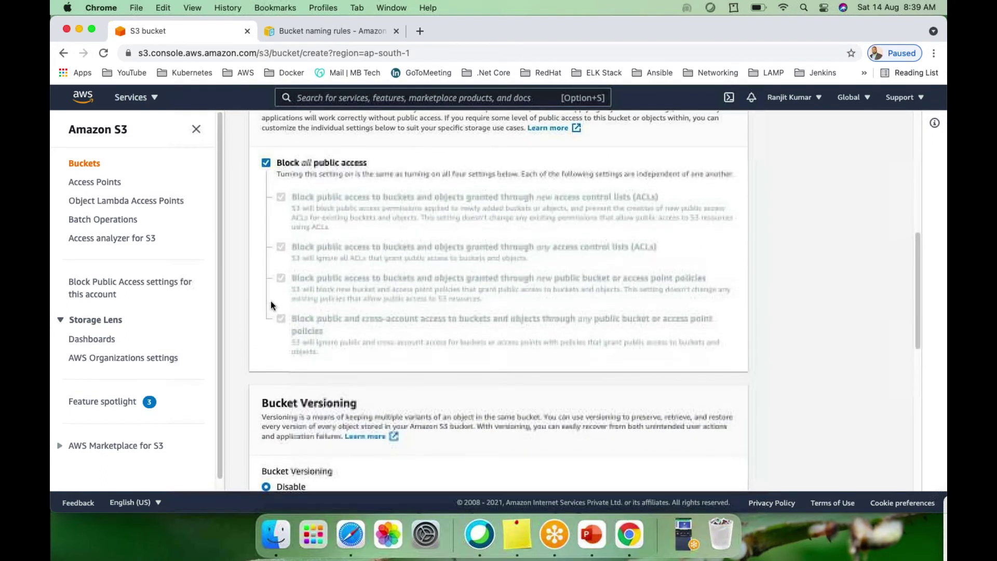
{"action": "scroll", "coordinate": [269, 301], "scroll_direction": "up", "scroll_amount": 4}
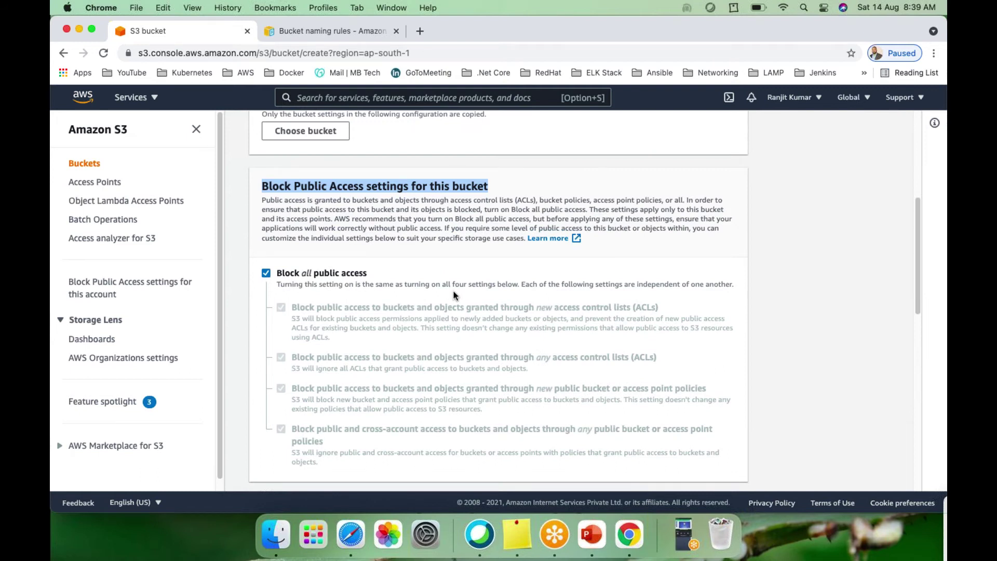
{"action": "left_click", "coordinate": [265, 272]}
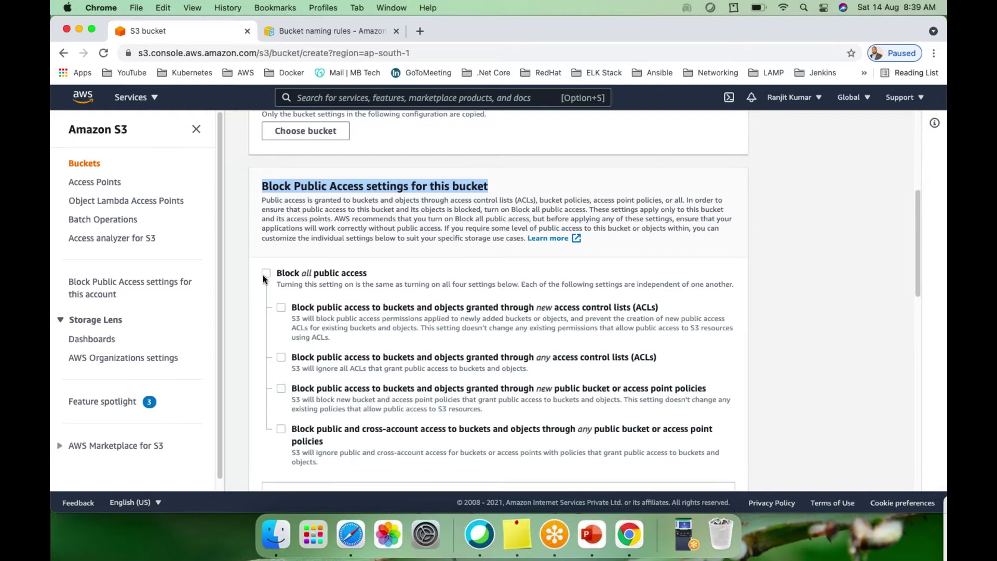
{"action": "left_click", "coordinate": [266, 272]}
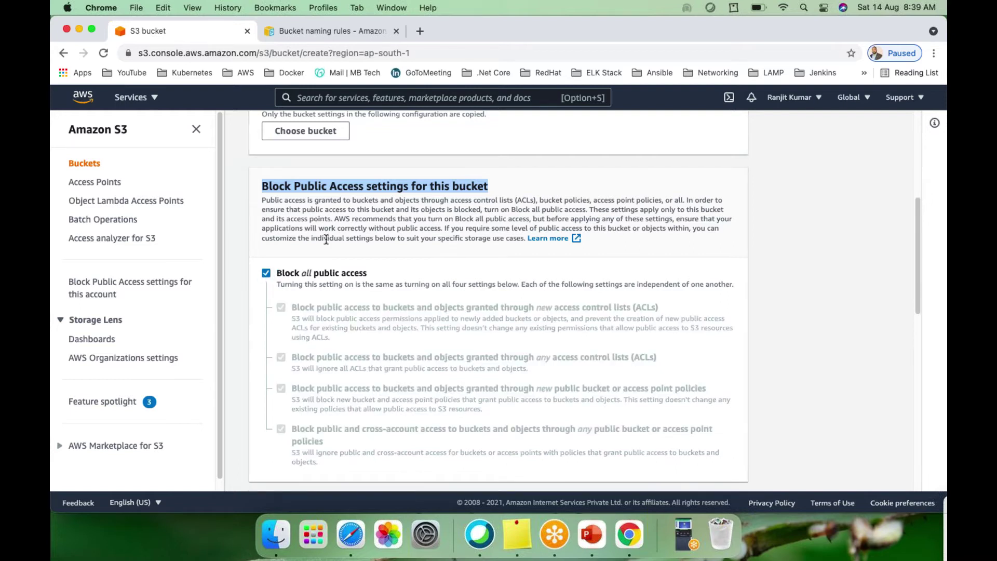
{"action": "left_click", "coordinate": [266, 273]}
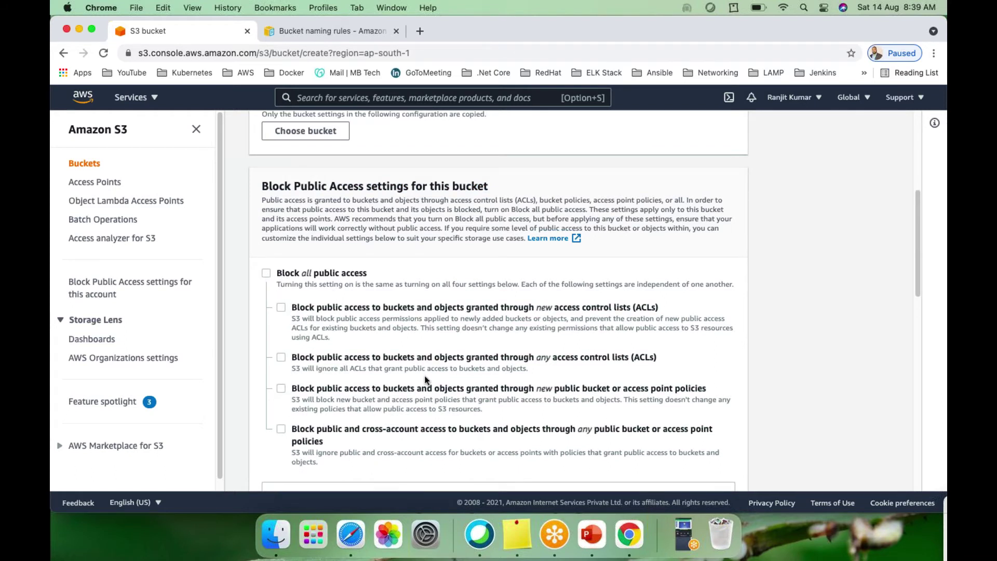
{"action": "scroll", "coordinate": [420, 371], "scroll_direction": "down", "scroll_amount": 5}
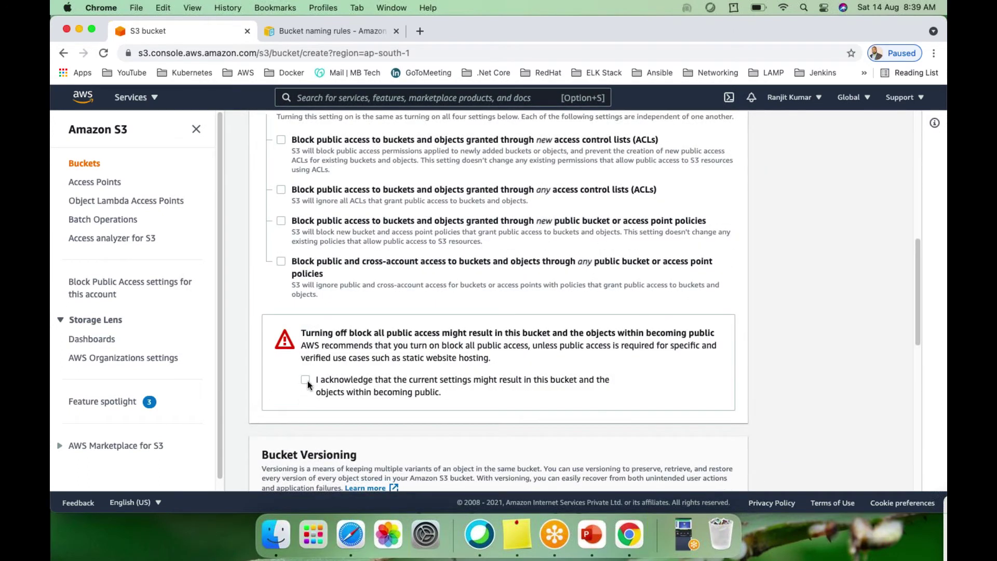
{"action": "left_click", "coordinate": [306, 381]}
Enable Bucket Versioning for the new bucket.
{"action": "scroll", "coordinate": [337, 389], "scroll_direction": "down", "scroll_amount": 5}
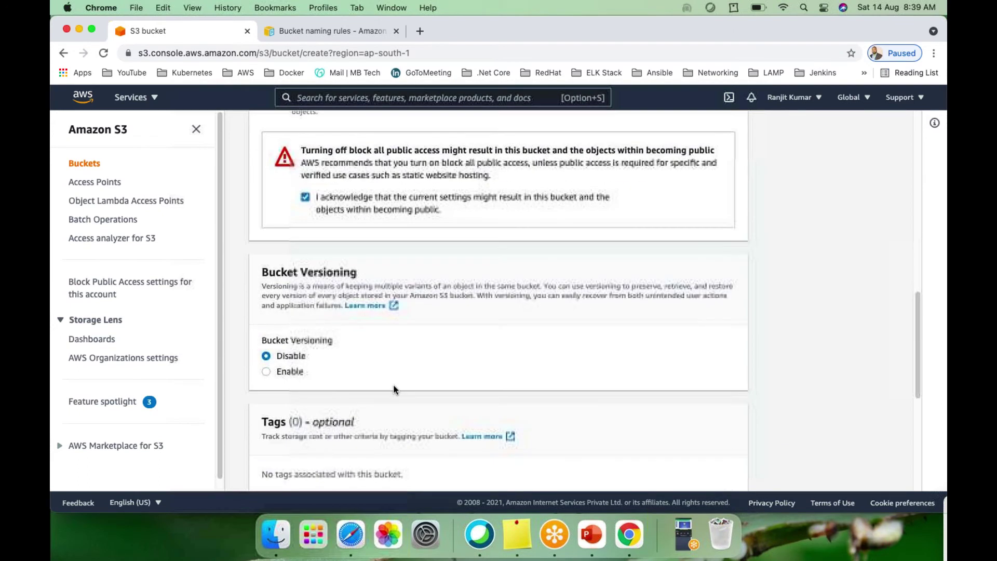
{"action": "scroll", "coordinate": [326, 322], "scroll_direction": "up", "scroll_amount": 10}
{"action": "scroll", "coordinate": [323, 323], "scroll_direction": "down", "scroll_amount": 3}
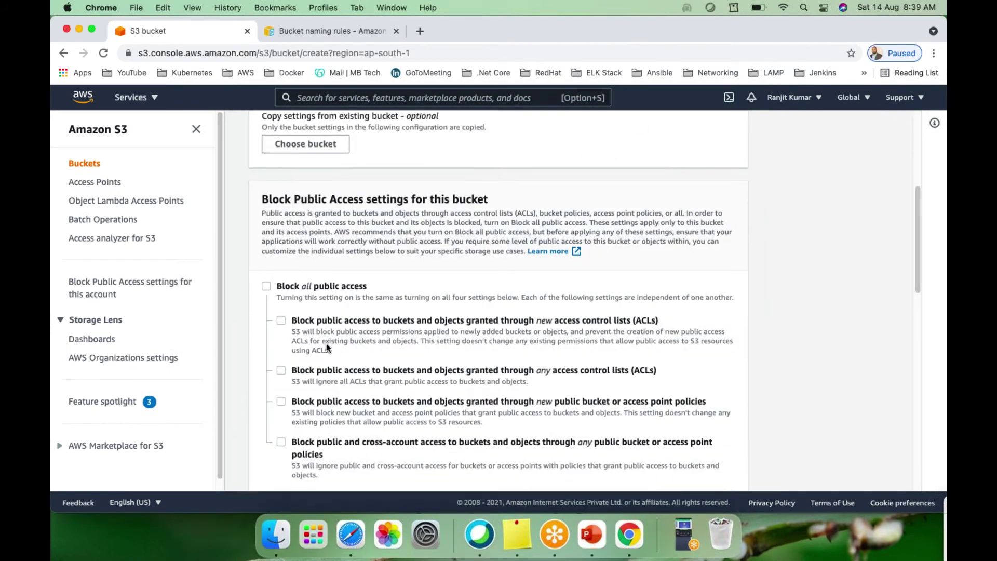
{"action": "scroll", "coordinate": [326, 344], "scroll_direction": "down", "scroll_amount": 5}
{"action": "scroll", "coordinate": [326, 348], "scroll_direction": "down", "scroll_amount": 2}
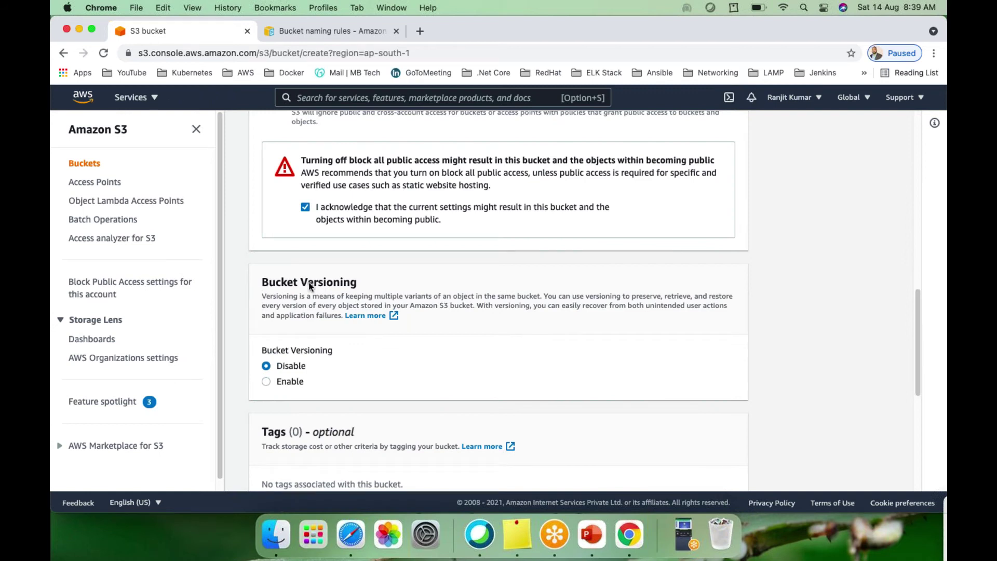
{"action": "scroll", "coordinate": [297, 333], "scroll_direction": "down", "scroll_amount": 1}
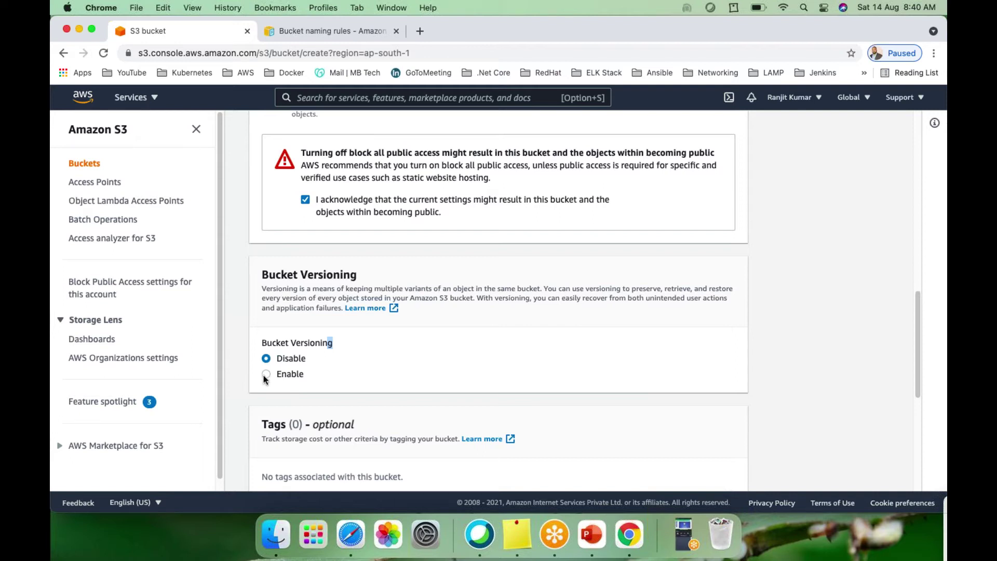
Add a bucket tag with the key Name and the value DemoBucket.
{"action": "scroll", "coordinate": [400, 391], "scroll_direction": "down", "scroll_amount": 5}
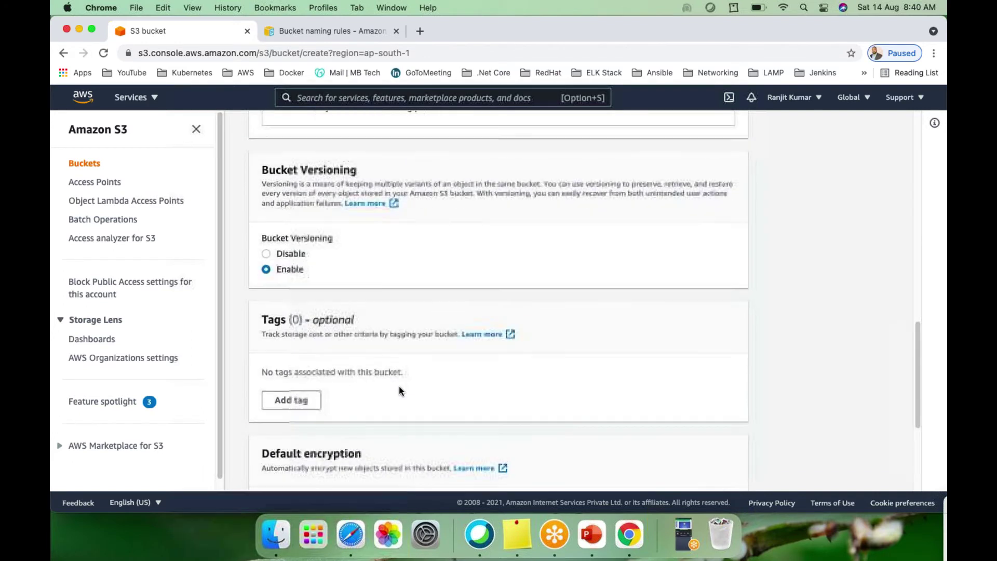
{"action": "left_click", "coordinate": [298, 340]}
{"action": "left_click", "coordinate": [295, 328]}
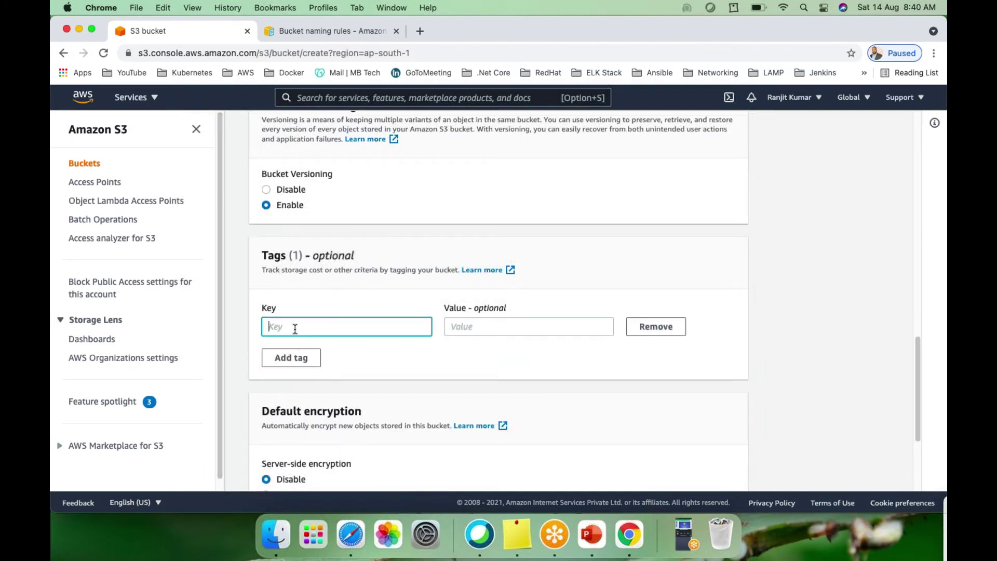
{"action": "type", "text": "Name"}
{"action": "key", "text": "Tab"}
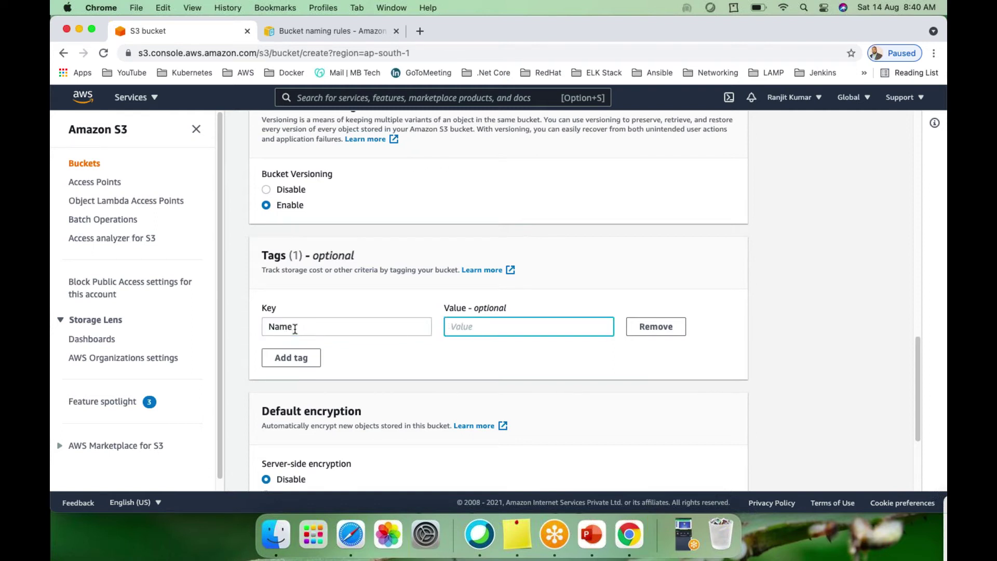
{"action": "type", "text": "DemoBucket"}
{"action": "left_click", "coordinate": [385, 365]}
Expand the advanced settings to review Object Lock, and create the bucket with encryption and Object Lock left disabled.
{"action": "scroll", "coordinate": [385, 368], "scroll_direction": "down", "scroll_amount": 3}
{"action": "scroll", "coordinate": [382, 385], "scroll_direction": "down", "scroll_amount": 1}
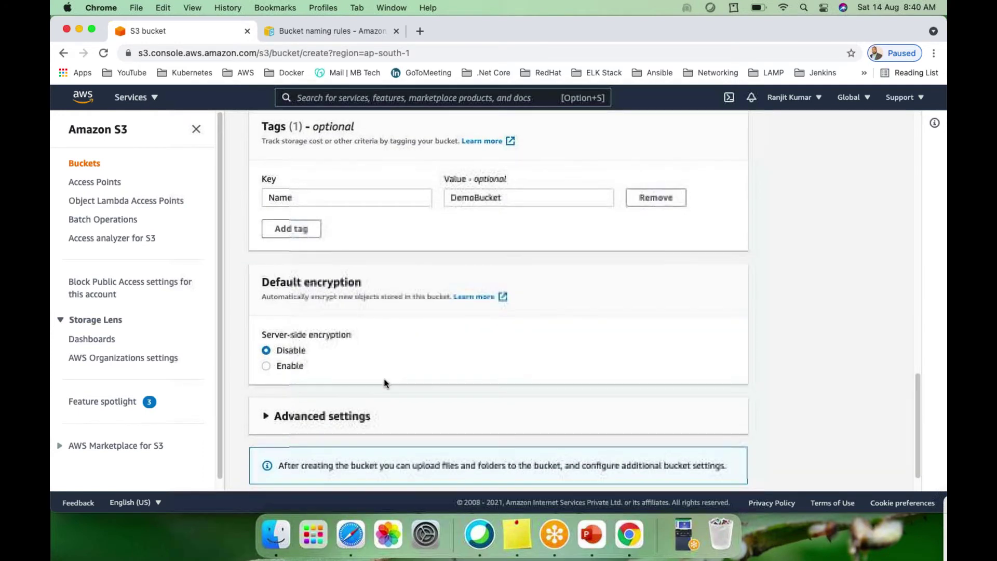
{"action": "scroll", "coordinate": [373, 348], "scroll_direction": "down", "scroll_amount": 1}
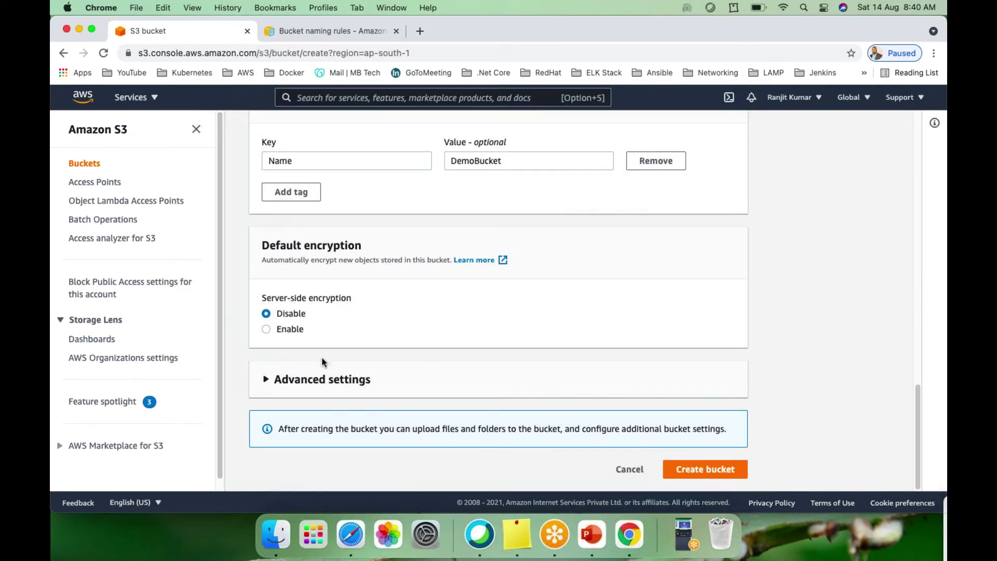
{"action": "left_click", "coordinate": [264, 381]}
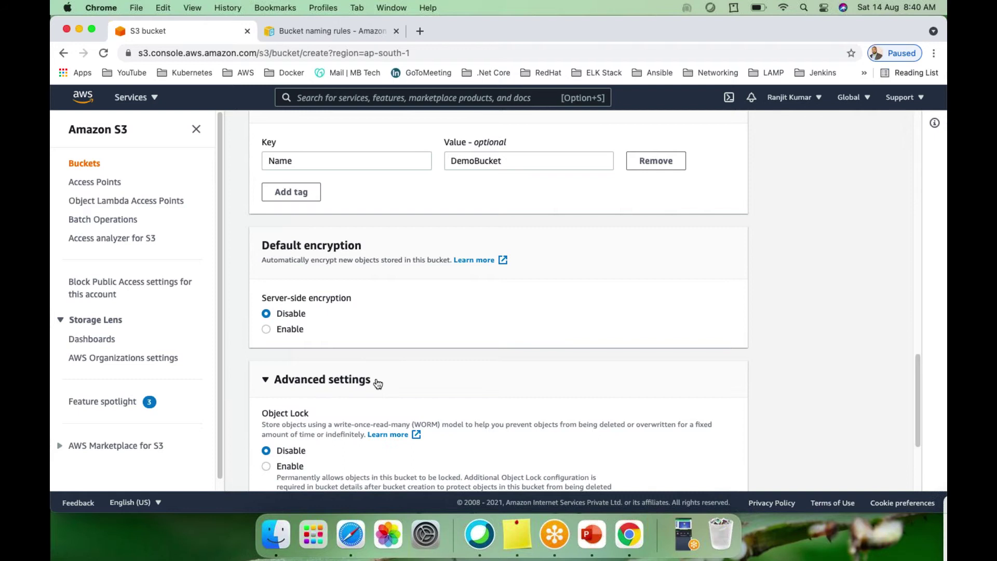
{"action": "scroll", "coordinate": [374, 382], "scroll_direction": "down", "scroll_amount": 4}
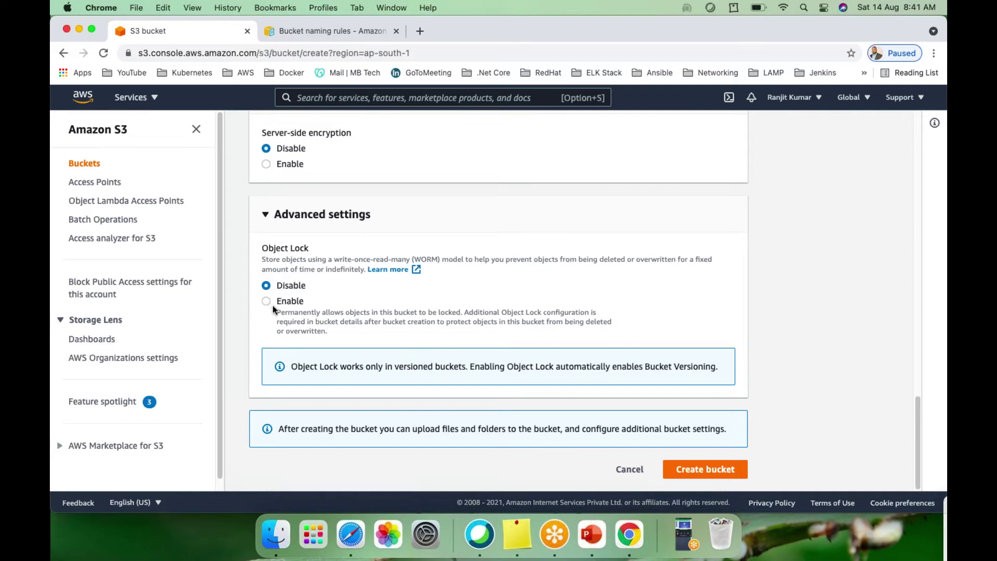
{"action": "left_click", "coordinate": [701, 469]}
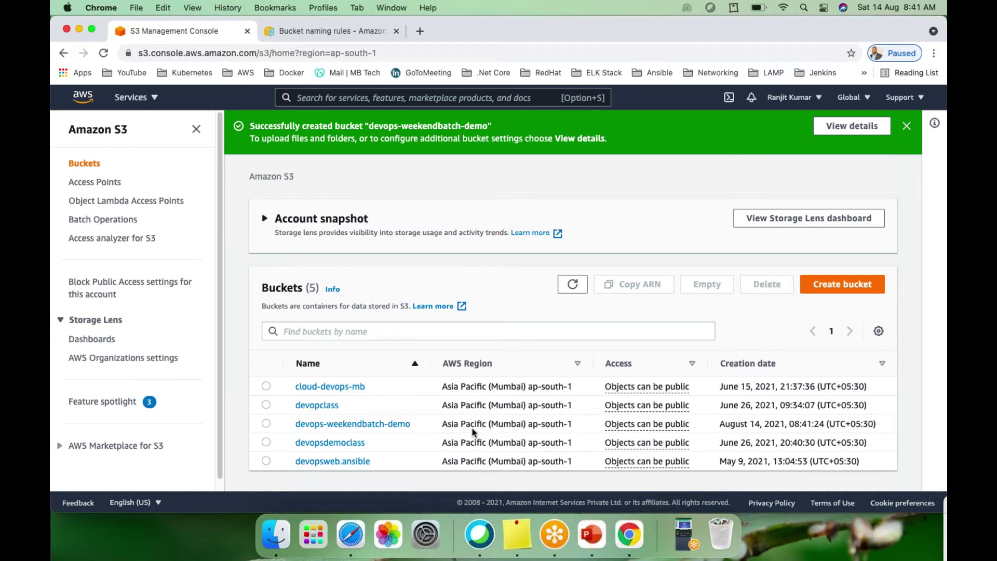
Open the devops-weekendbatch-demo bucket and start an object upload.
{"action": "left_click", "coordinate": [351, 424]}
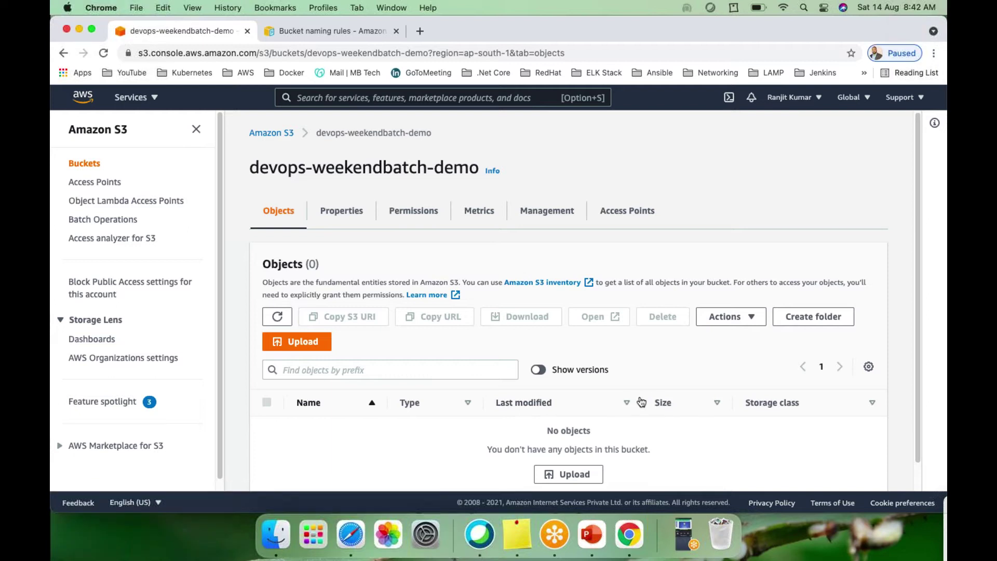
{"action": "scroll", "coordinate": [602, 406], "scroll_direction": "down", "scroll_amount": 1}
{"action": "left_click", "coordinate": [580, 460]}
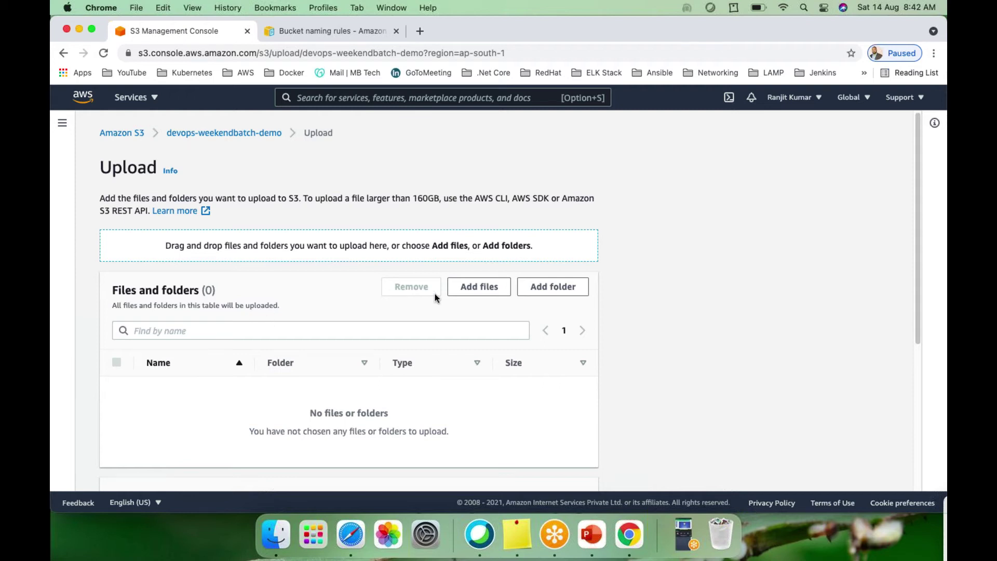
Add currency1.png from the Project_Image folder on the Desktop to the files for upload.
{"action": "left_click", "coordinate": [474, 287]}
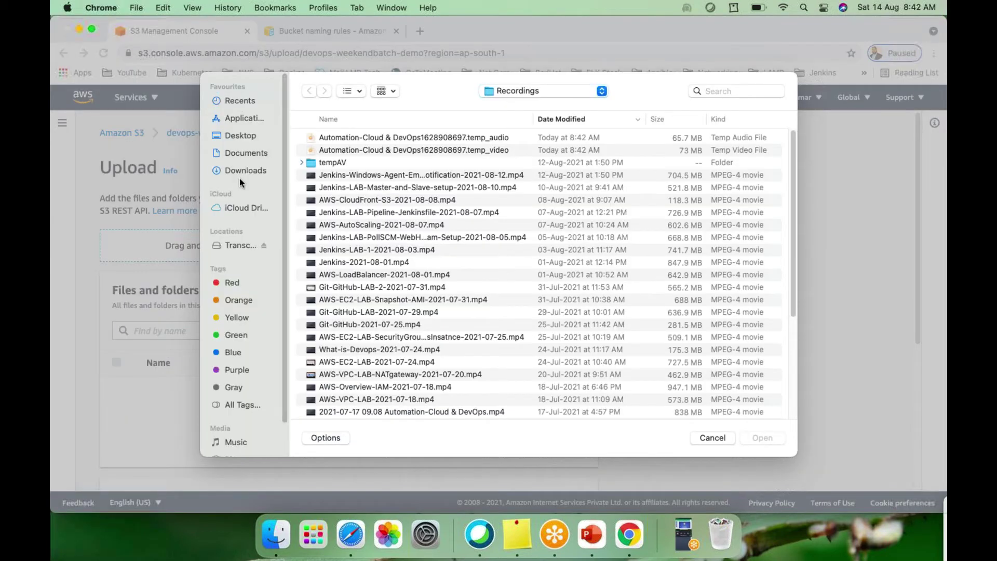
{"action": "left_click", "coordinate": [239, 136]}
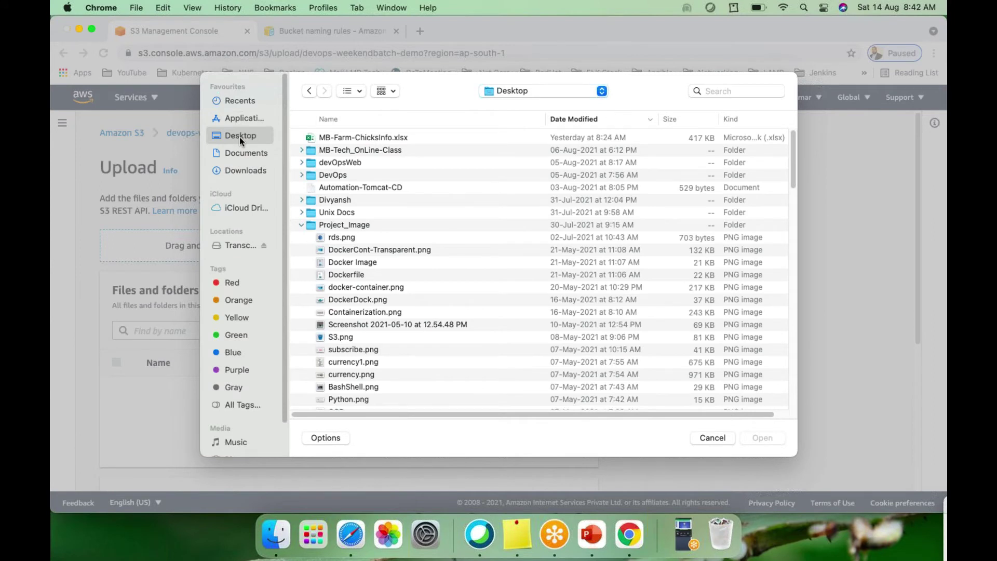
{"action": "left_click", "coordinate": [333, 360]}
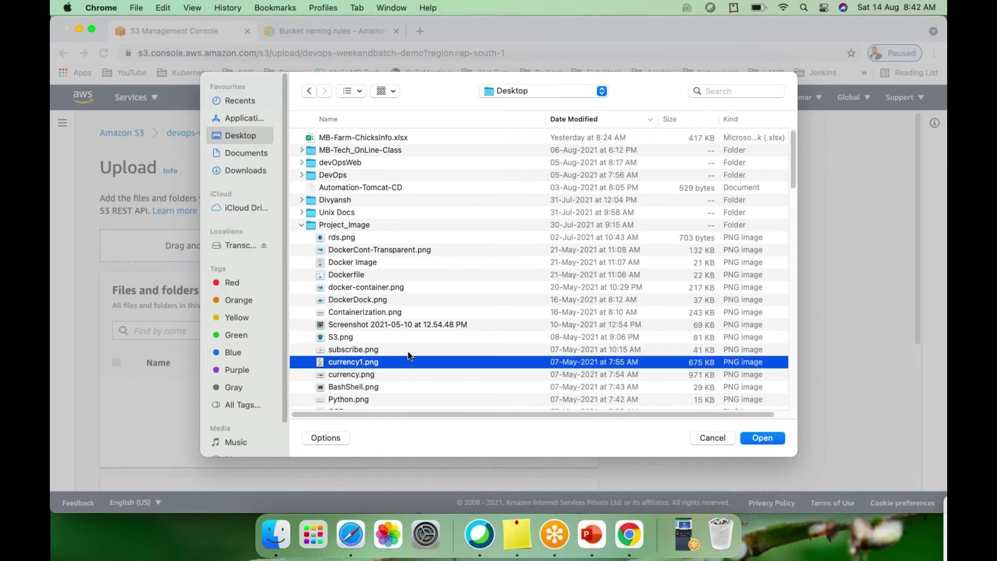
{"action": "left_click", "coordinate": [756, 438]}
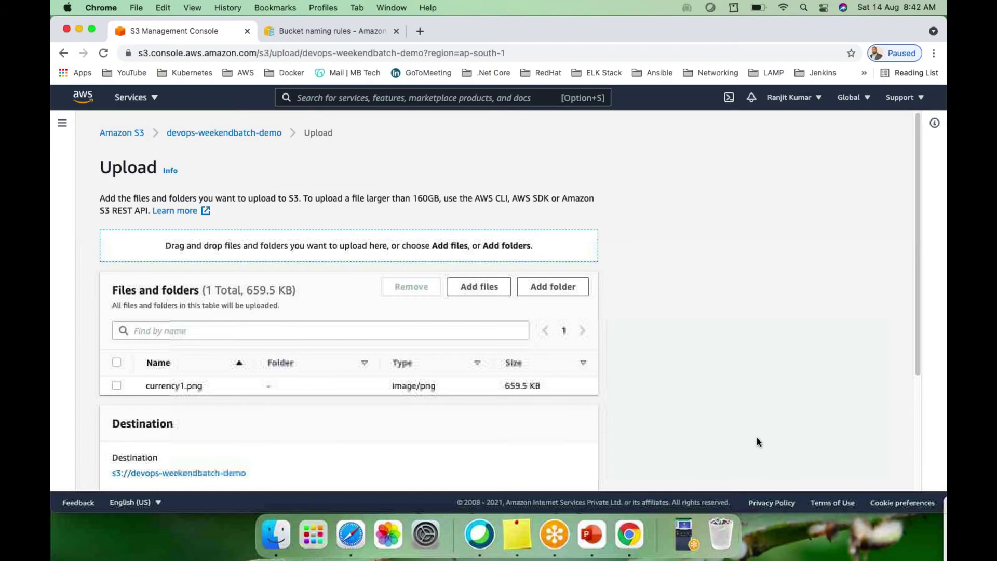
{"action": "scroll", "coordinate": [289, 396], "scroll_direction": "down", "scroll_amount": 3}
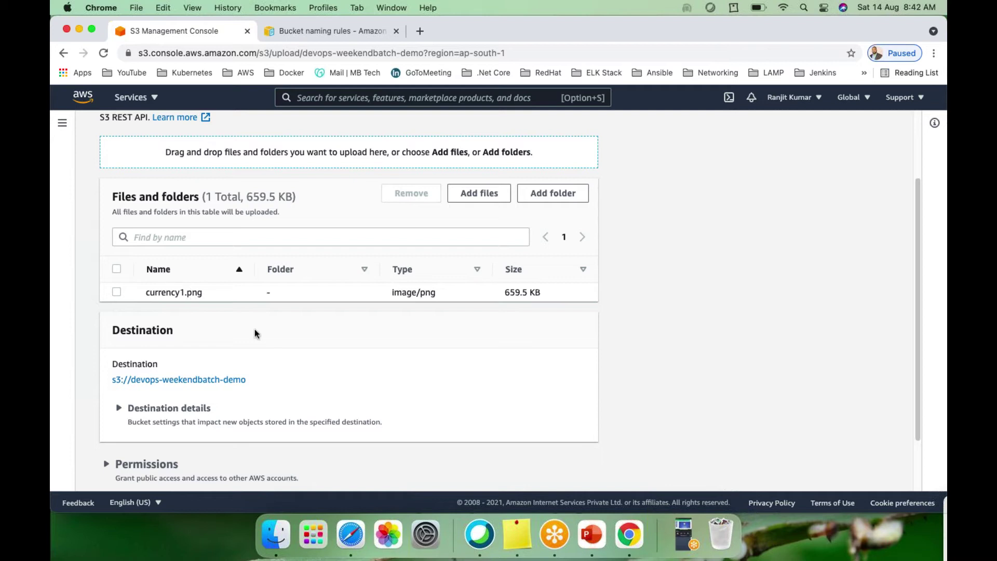
{"action": "scroll", "coordinate": [256, 339], "scroll_direction": "down", "scroll_amount": 2}
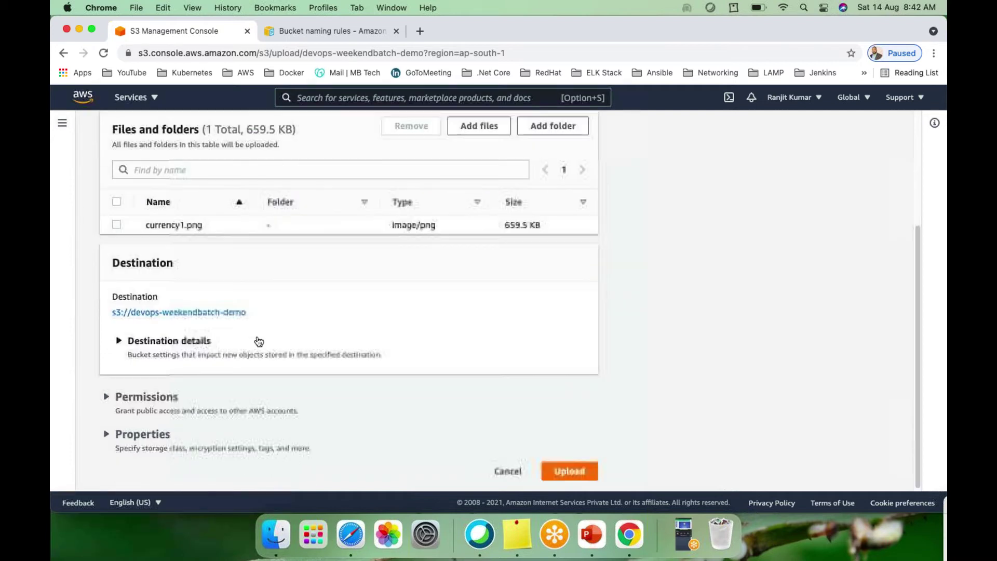
Upload currency1.png to the devops-weekendbatch-demo bucket and open the uploaded object's details.
{"action": "left_click", "coordinate": [564, 470]}
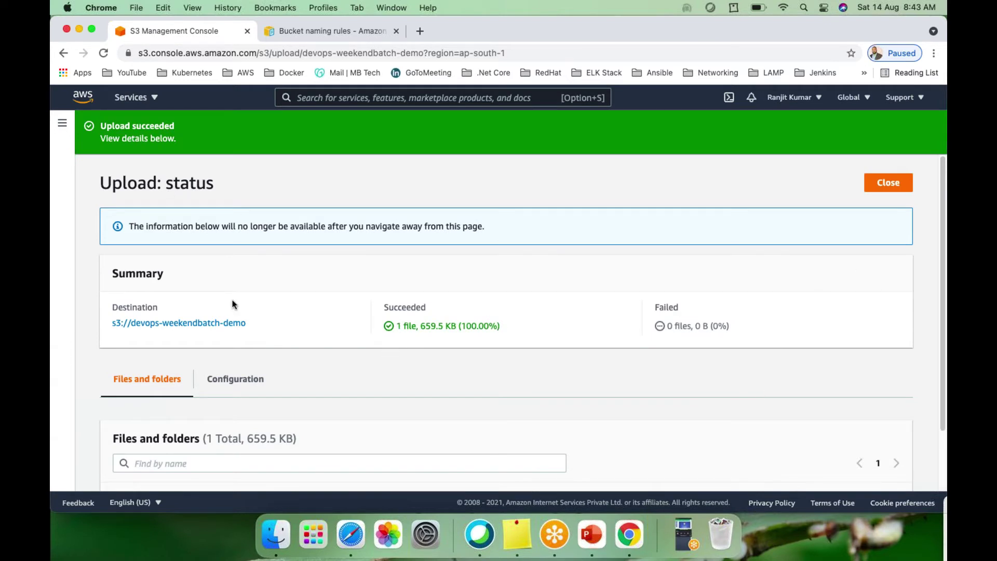
{"action": "left_click", "coordinate": [901, 183]}
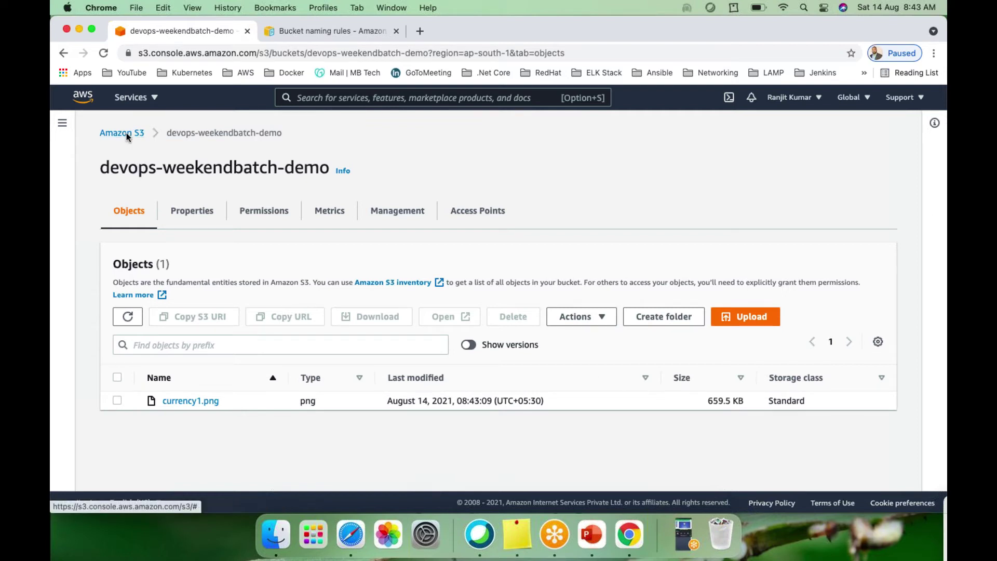
{"action": "left_click", "coordinate": [192, 404]}
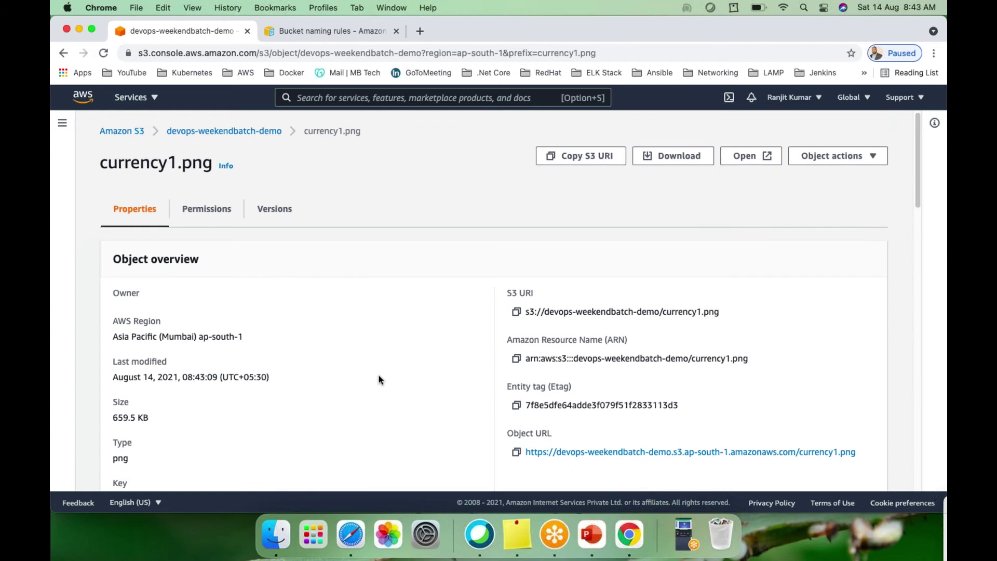
Review the object overview of currency1.png, from the S3 URI down to the Object URL.
{"action": "scroll", "coordinate": [385, 389], "scroll_direction": "down", "scroll_amount": 1}
{"action": "left_click_drag", "start_coordinate": [508, 414], "coordinate": [560, 415]}
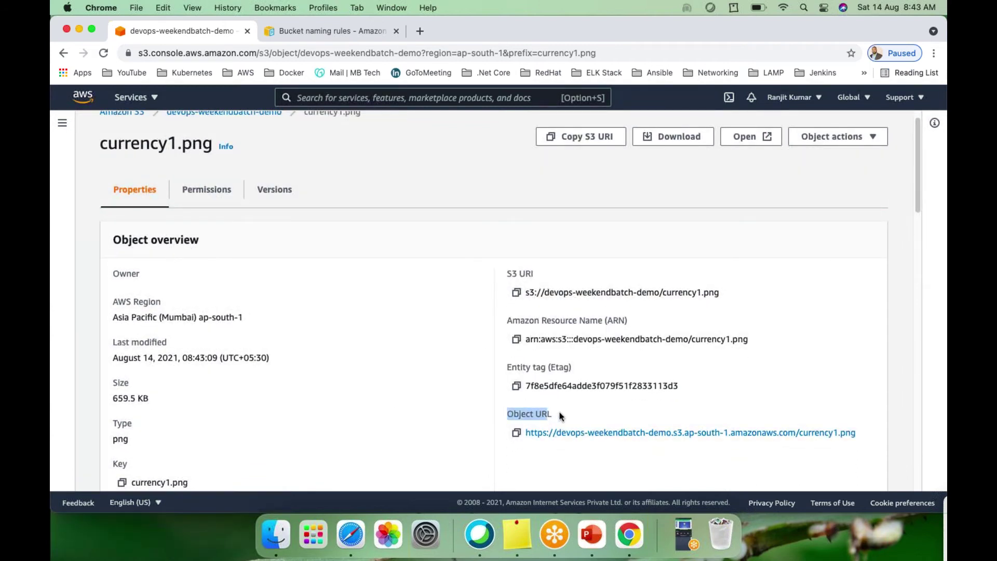
{"action": "left_click", "coordinate": [551, 414]}
{"action": "left_click_drag", "start_coordinate": [508, 413], "coordinate": [551, 414]}
{"action": "scroll", "coordinate": [173, 320], "scroll_direction": "down", "scroll_amount": 3}
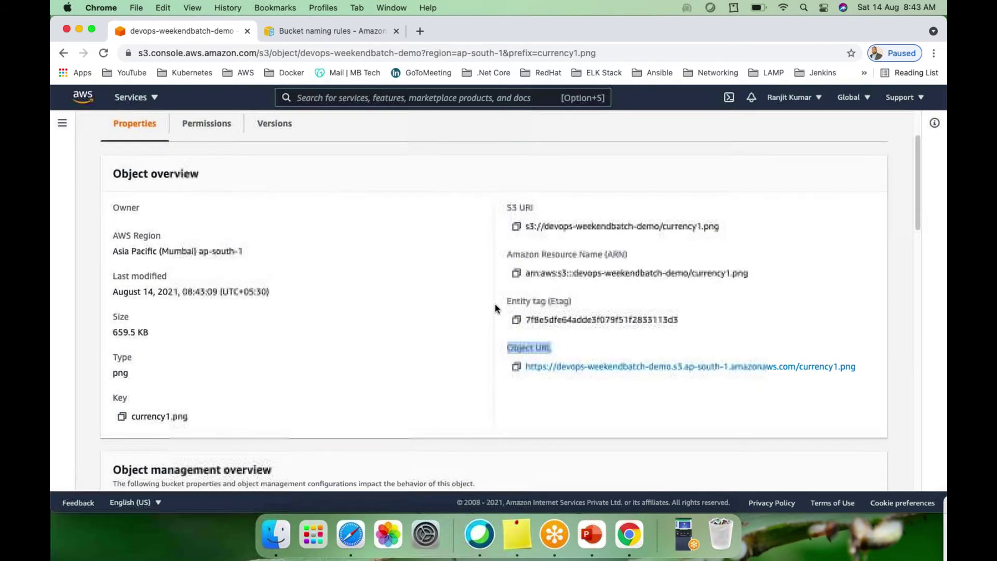
{"action": "scroll", "coordinate": [512, 291], "scroll_direction": "up", "scroll_amount": 1}
{"action": "left_click_drag", "start_coordinate": [506, 218], "coordinate": [765, 410]}
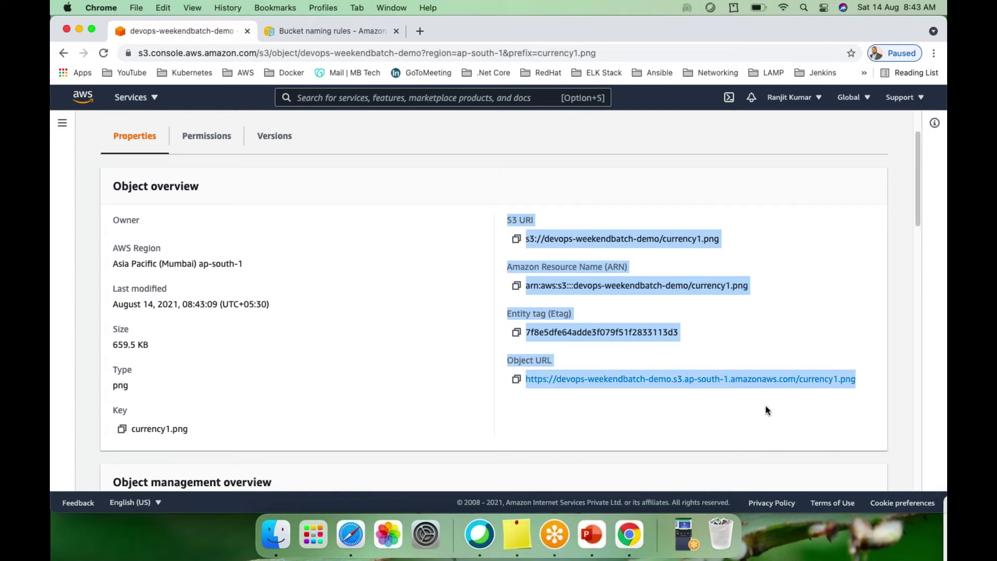
{"action": "left_click", "coordinate": [762, 334]}
{"action": "scroll", "coordinate": [464, 252], "scroll_direction": "up", "scroll_amount": 1}
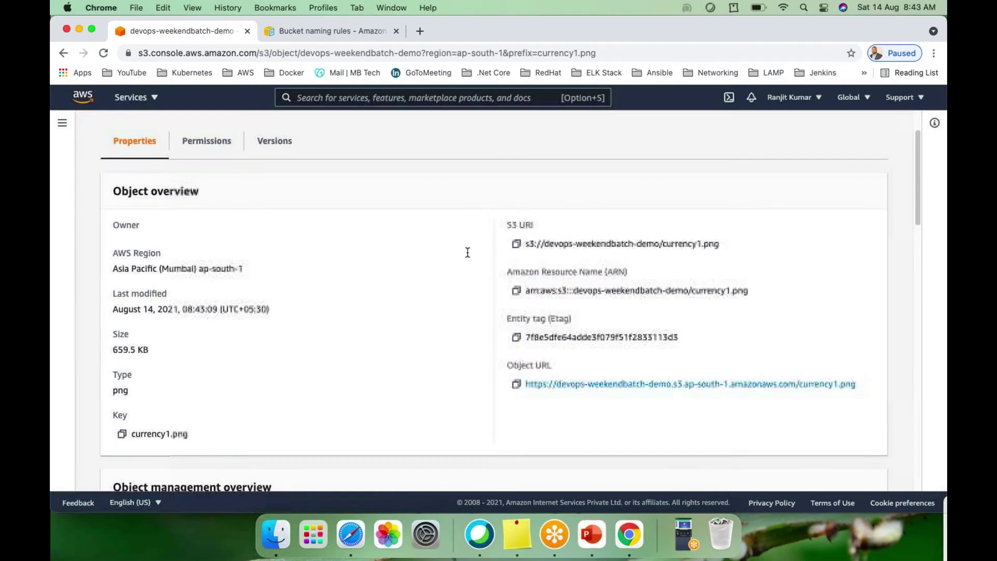
Examine the S3 URI of currency1.png and locate its Amazon Resource Name field.
{"action": "left_click_drag", "start_coordinate": [508, 225], "coordinate": [531, 226]}
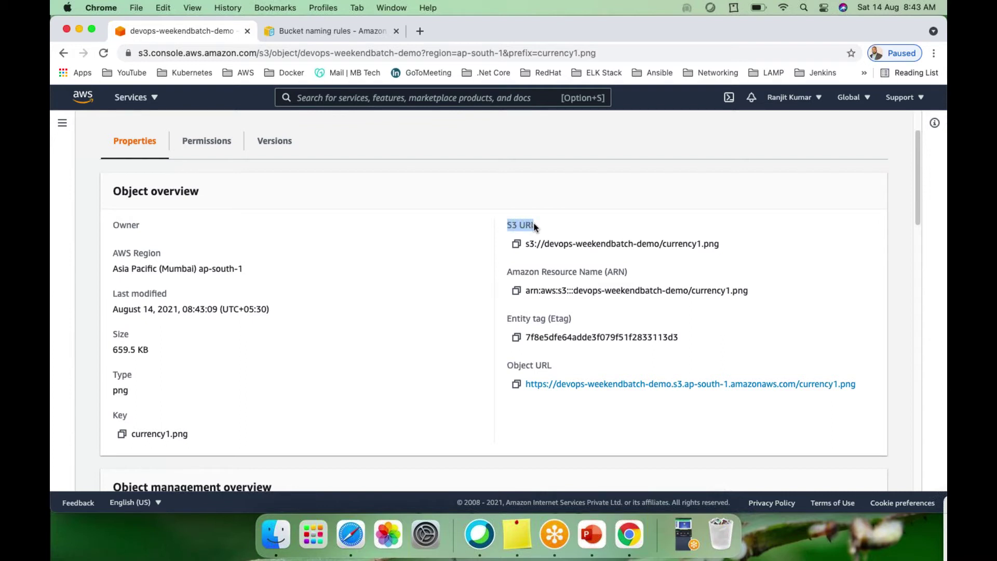
{"action": "left_click_drag", "start_coordinate": [508, 269], "coordinate": [611, 271]}
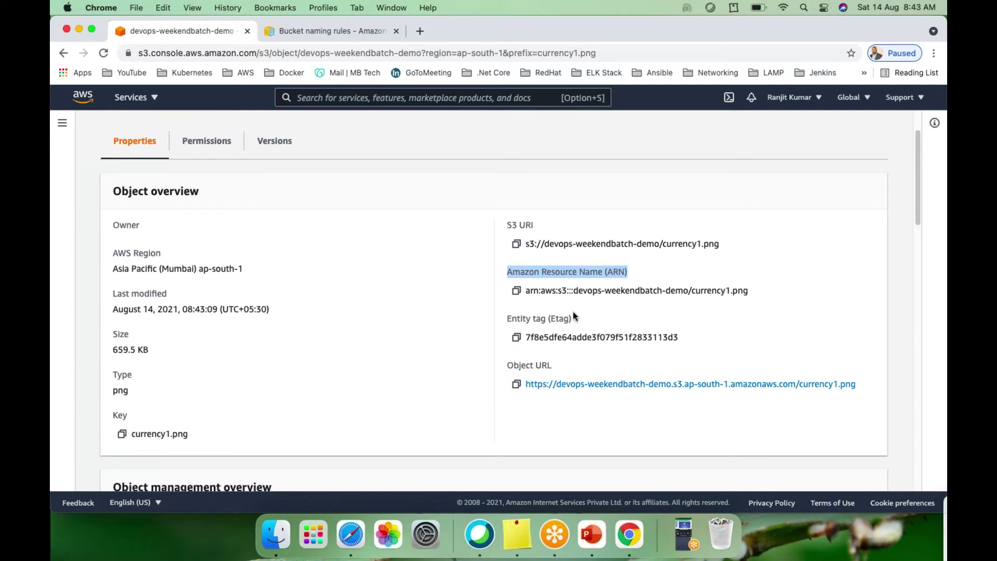
{"action": "left_click", "coordinate": [752, 329]}
{"action": "left_click_drag", "start_coordinate": [526, 244], "coordinate": [719, 244]}
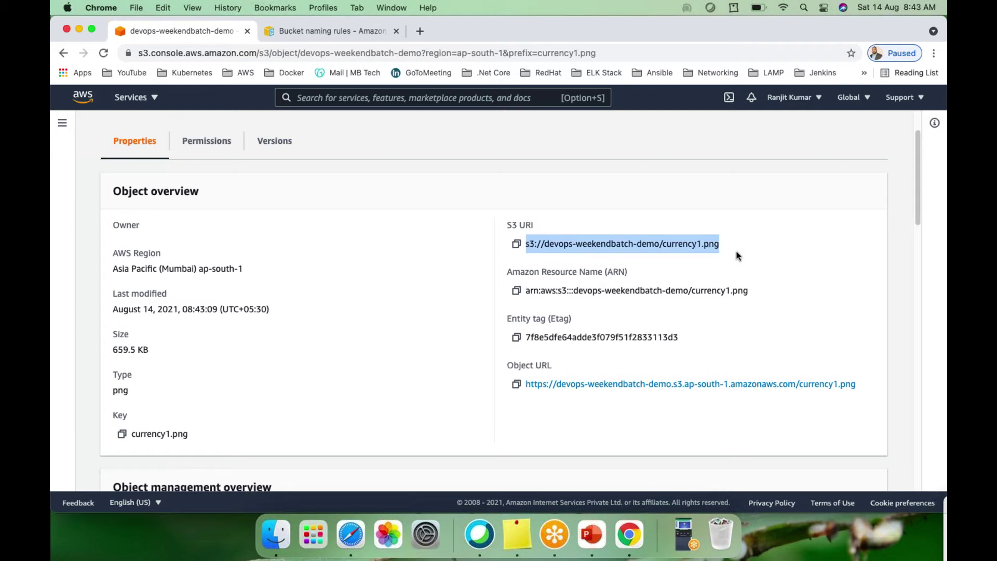
{"action": "left_click", "coordinate": [806, 282]}
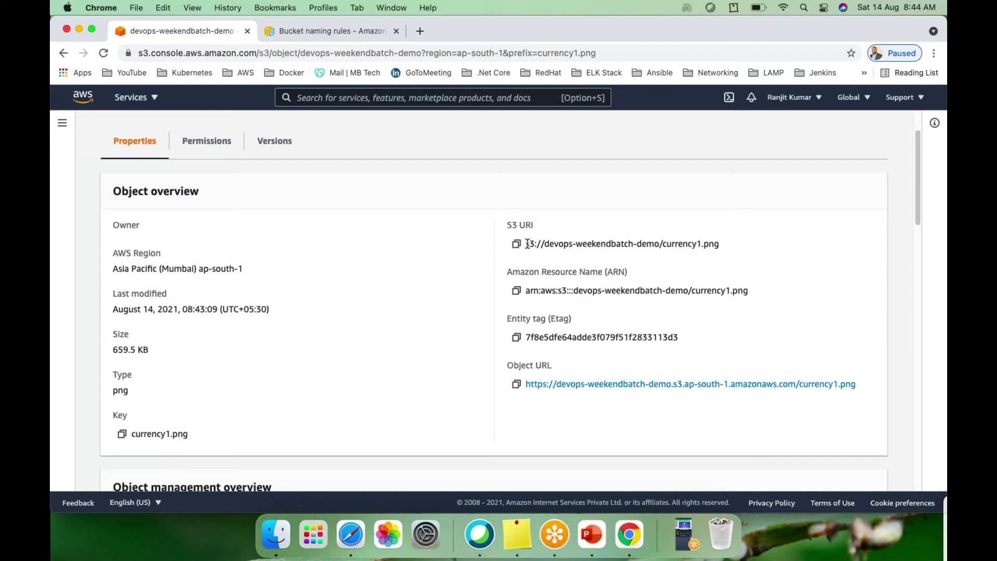
{"action": "left_click_drag", "start_coordinate": [526, 244], "coordinate": [738, 248]}
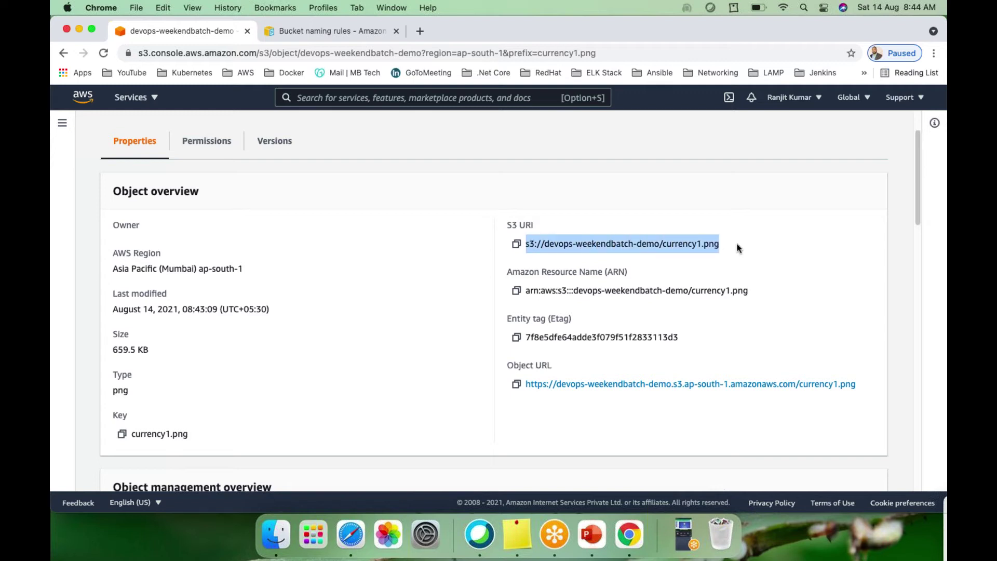
{"action": "left_click", "coordinate": [653, 245]}
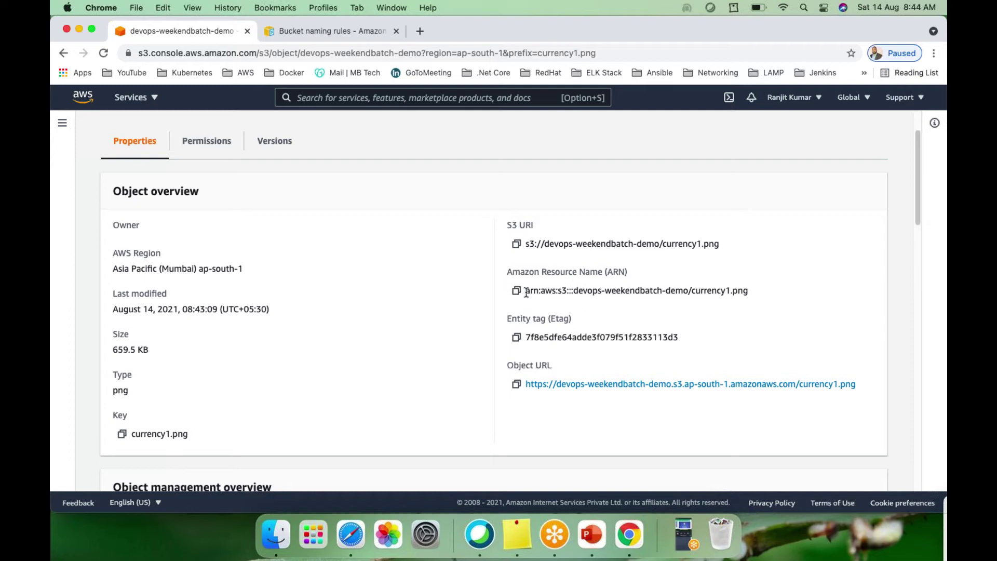
Examine the Amazon Resource Name and the entity tag of currency1.png.
{"action": "left_click_drag", "start_coordinate": [525, 291], "coordinate": [735, 293]}
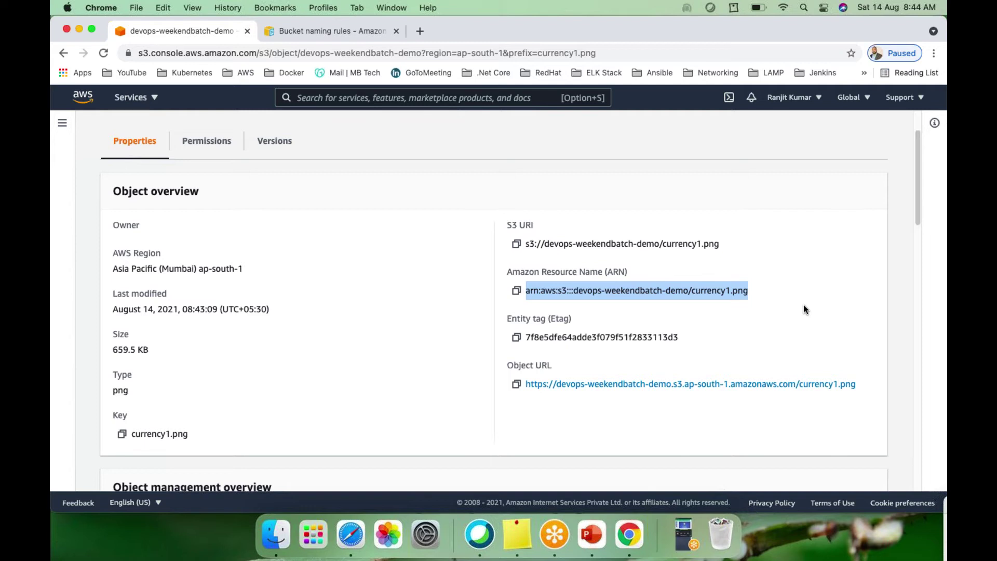
{"action": "left_click", "coordinate": [676, 307]}
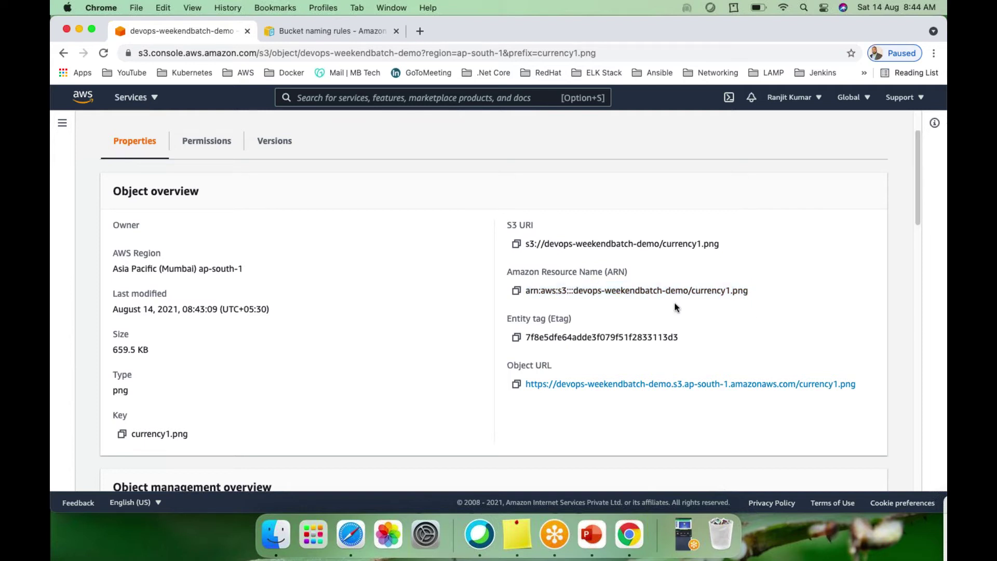
{"action": "left_click_drag", "start_coordinate": [751, 289], "coordinate": [528, 293]}
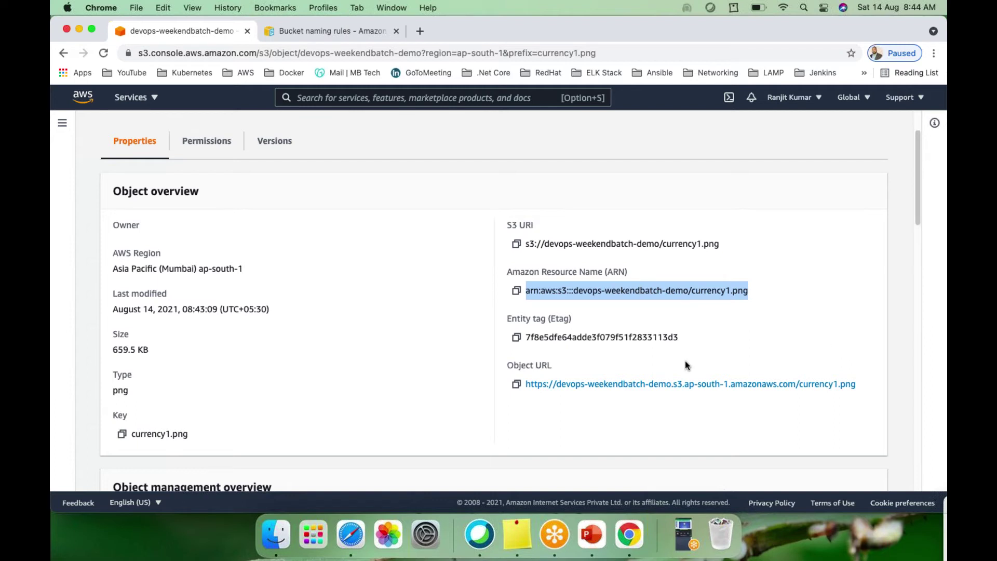
{"action": "left_click", "coordinate": [695, 341]}
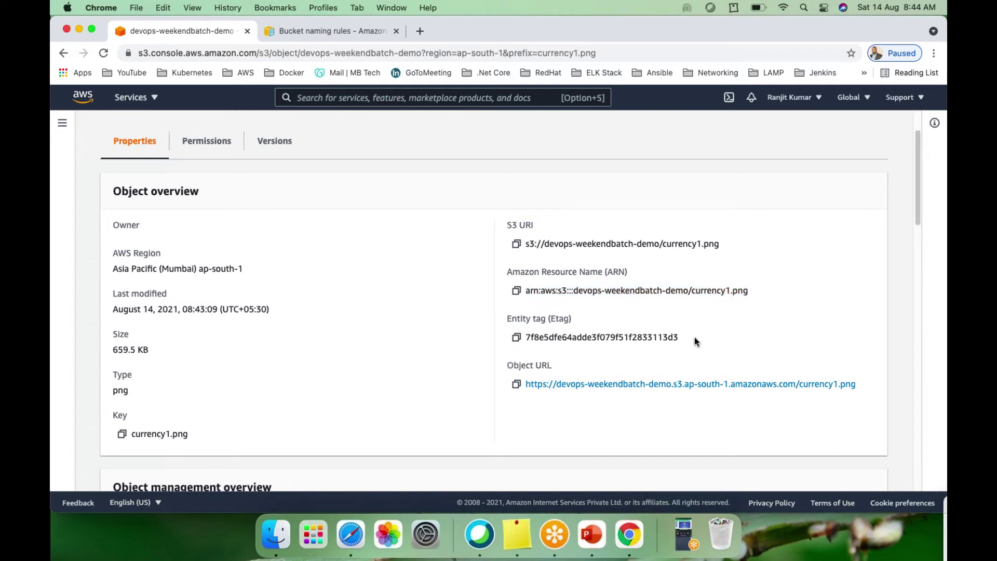
{"action": "left_click_drag", "start_coordinate": [682, 338], "coordinate": [523, 340]}
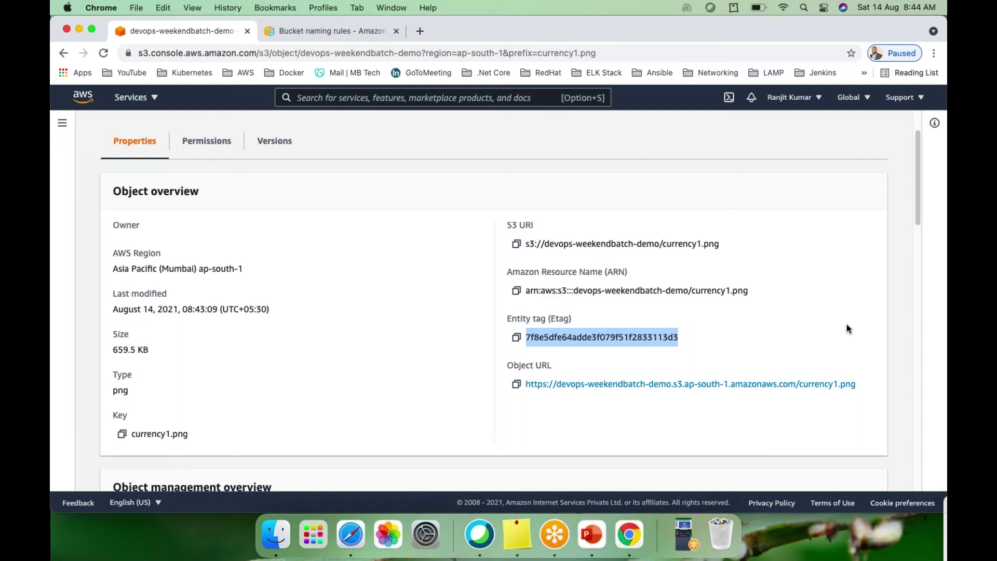
{"action": "left_click", "coordinate": [730, 345]}
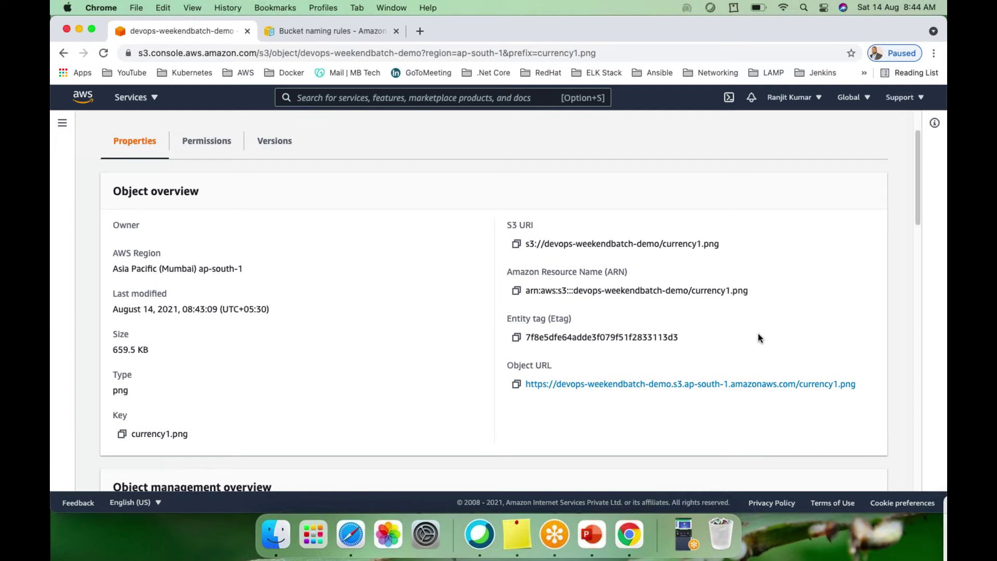
{"action": "left_click_drag", "start_coordinate": [681, 341], "coordinate": [503, 250]}
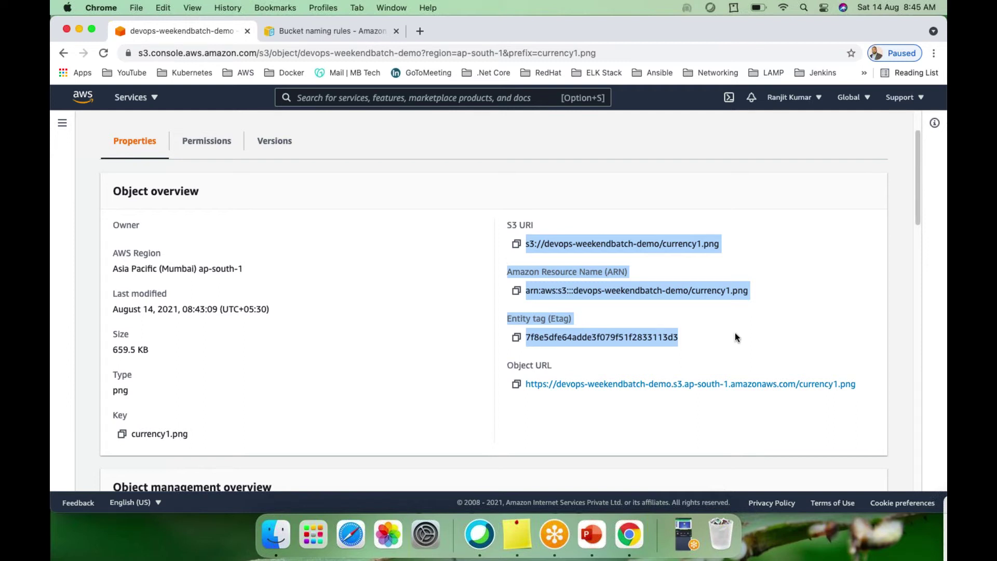
{"action": "left_click", "coordinate": [719, 335]}
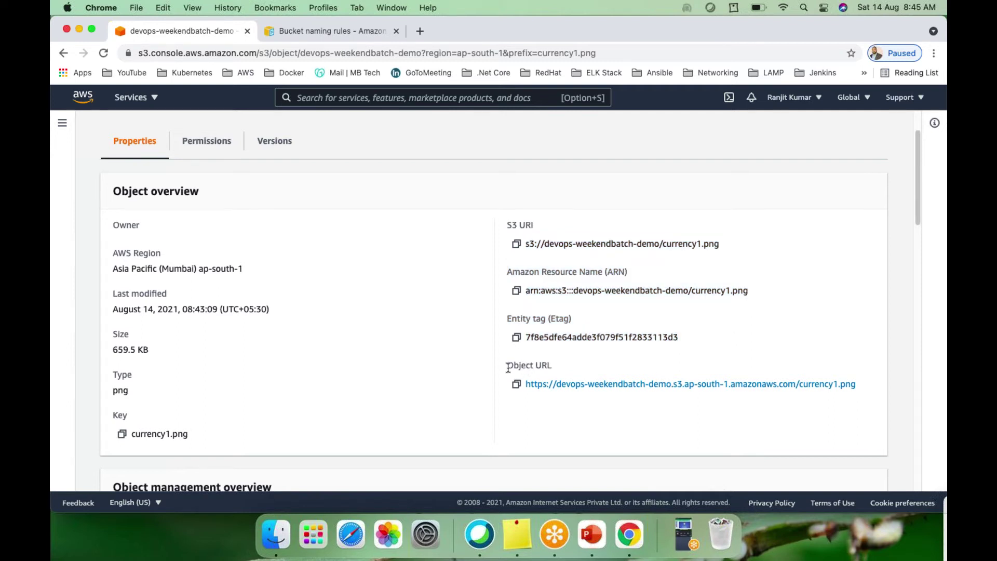
Copy the Object URL of currency1.png and open it in a new browser tab.
{"action": "left_click_drag", "start_coordinate": [507, 366], "coordinate": [553, 366]}
{"action": "left_click", "coordinate": [768, 409]}
{"action": "left_click", "coordinate": [516, 384]}
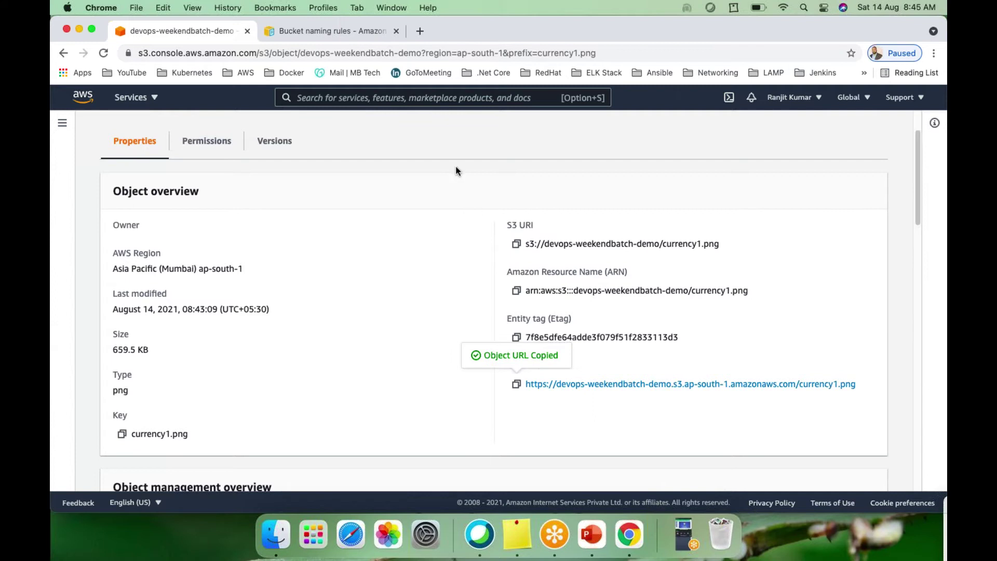
{"action": "left_click", "coordinate": [415, 30]}
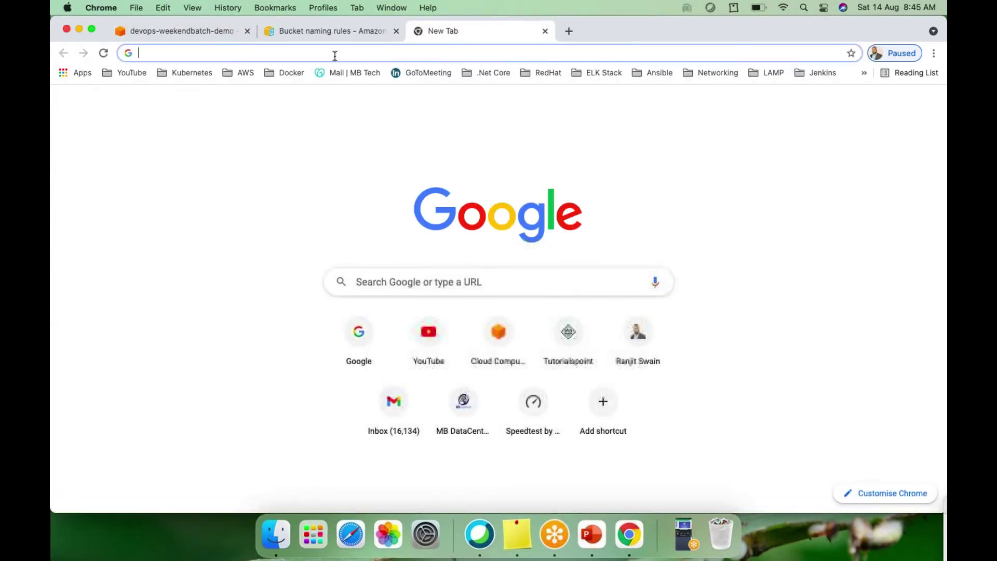
{"action": "key", "text": "super+v"}
{"action": "key", "text": "Return"}
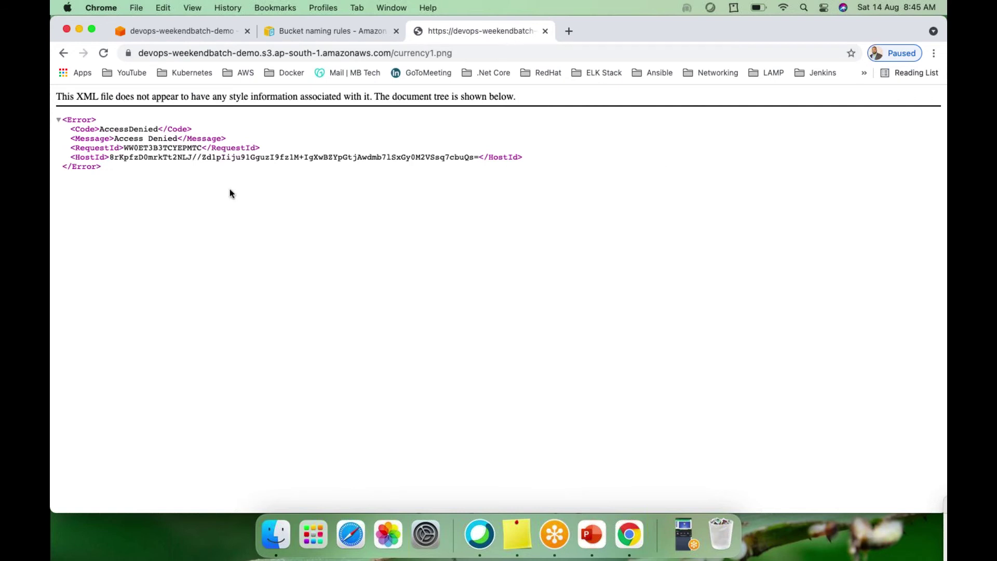
Examine the code, message and request ID in the XML response for the object's URL.
{"action": "left_click_drag", "start_coordinate": [112, 171], "coordinate": [53, 120]}
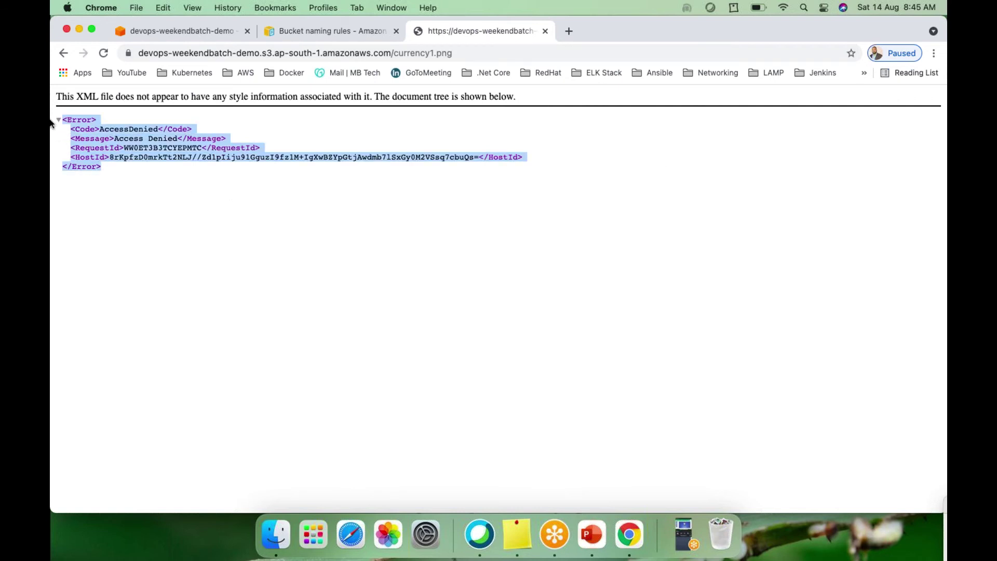
{"action": "left_click", "coordinate": [115, 185]}
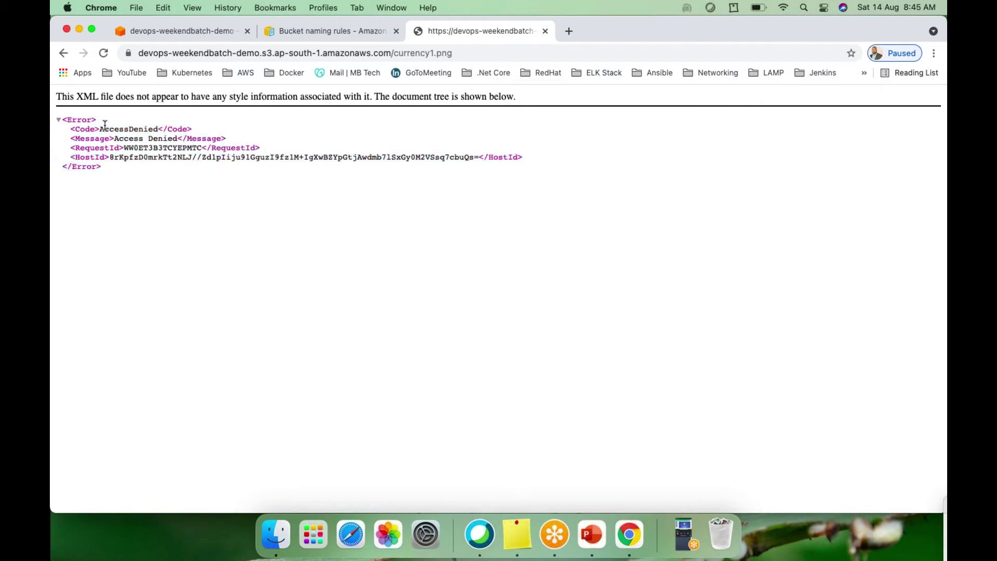
{"action": "left_click_drag", "start_coordinate": [101, 129], "coordinate": [170, 131]}
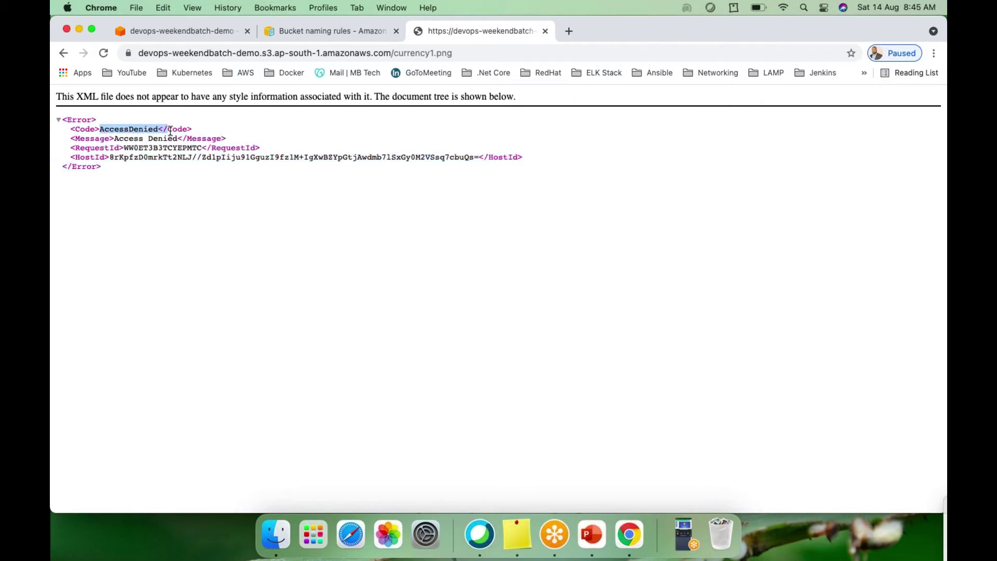
{"action": "left_click", "coordinate": [165, 150]}
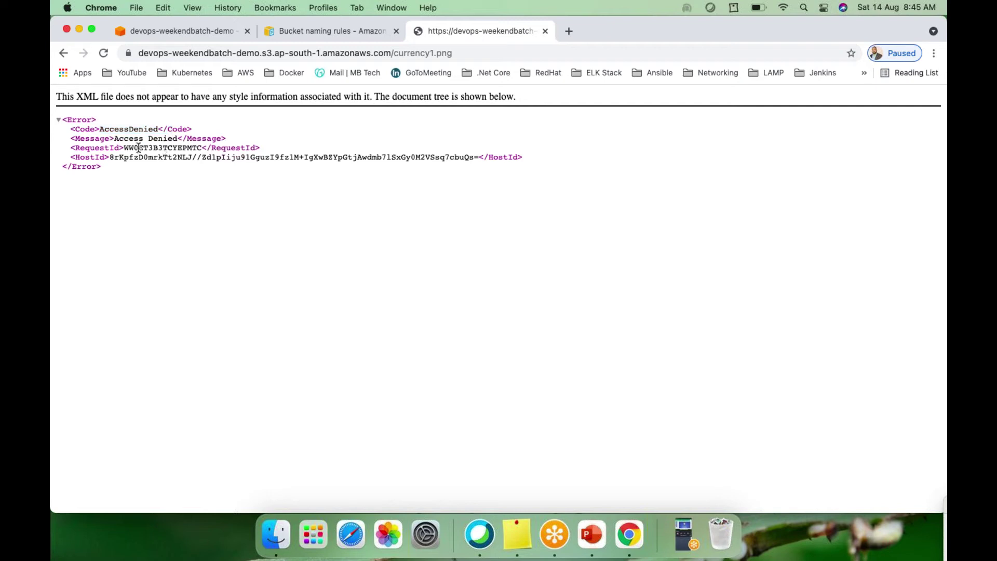
{"action": "left_click_drag", "start_coordinate": [155, 149], "coordinate": [251, 159]}
{"action": "left_click", "coordinate": [251, 160]}
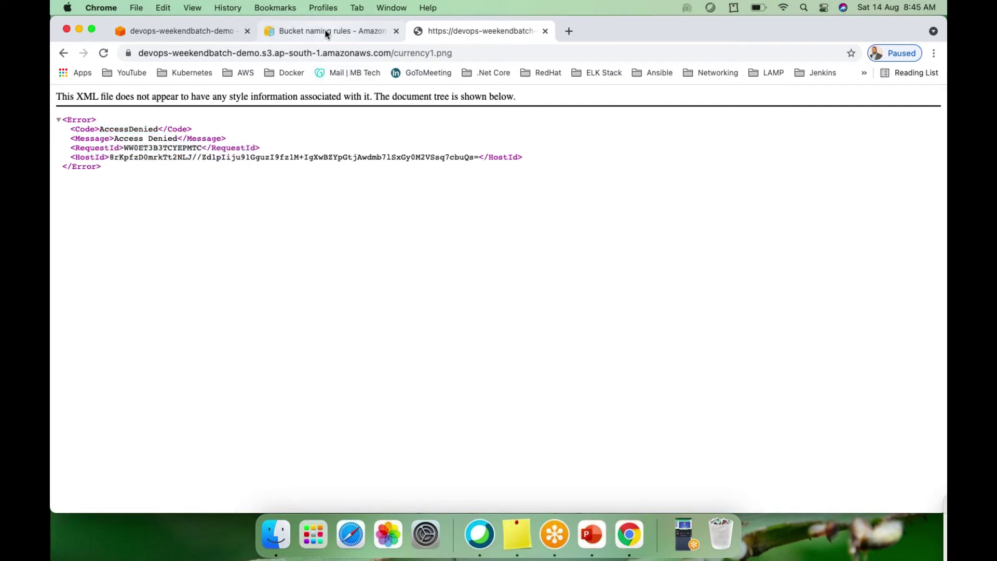
Return to the S3 console and open the access control list of currency1.png for editing.
{"action": "left_click", "coordinate": [186, 28]}
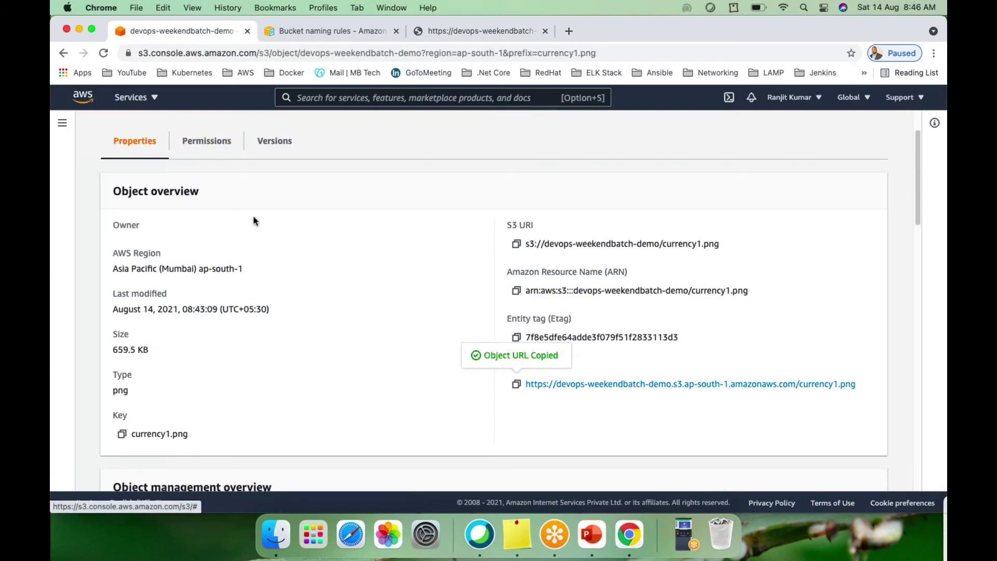
{"action": "scroll", "coordinate": [256, 218], "scroll_direction": "up", "scroll_amount": 3}
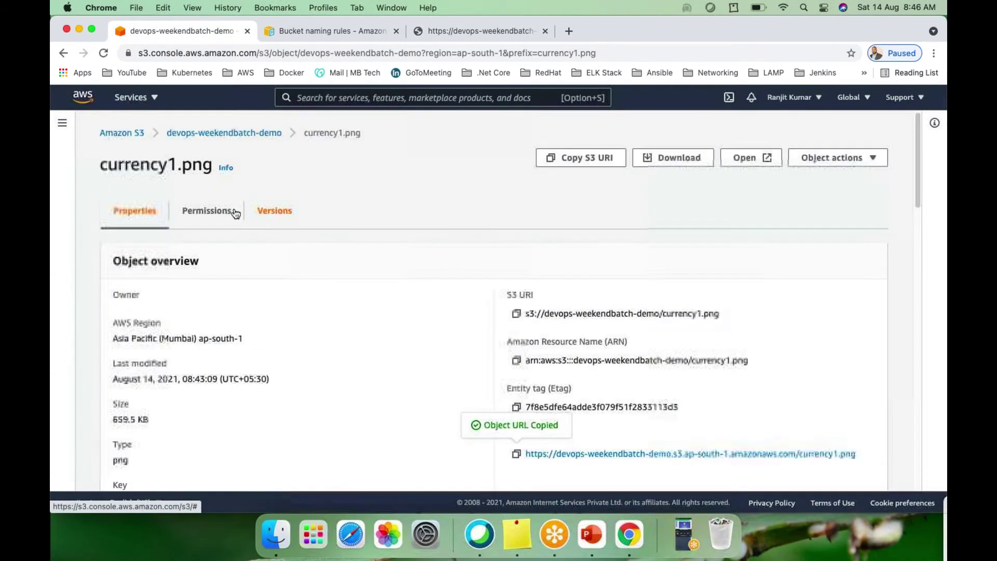
{"action": "left_click", "coordinate": [202, 215]}
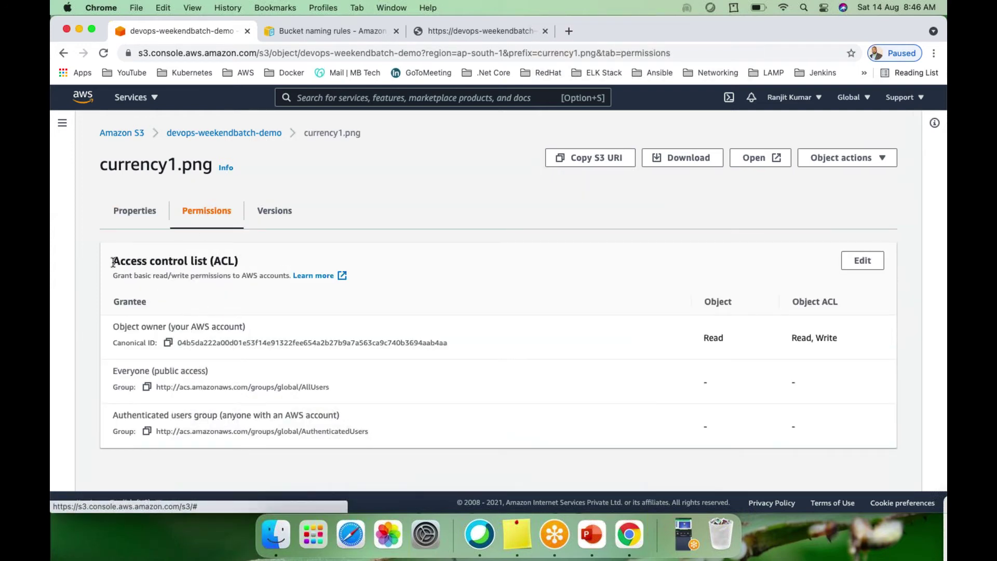
{"action": "left_click_drag", "start_coordinate": [112, 260], "coordinate": [239, 262]}
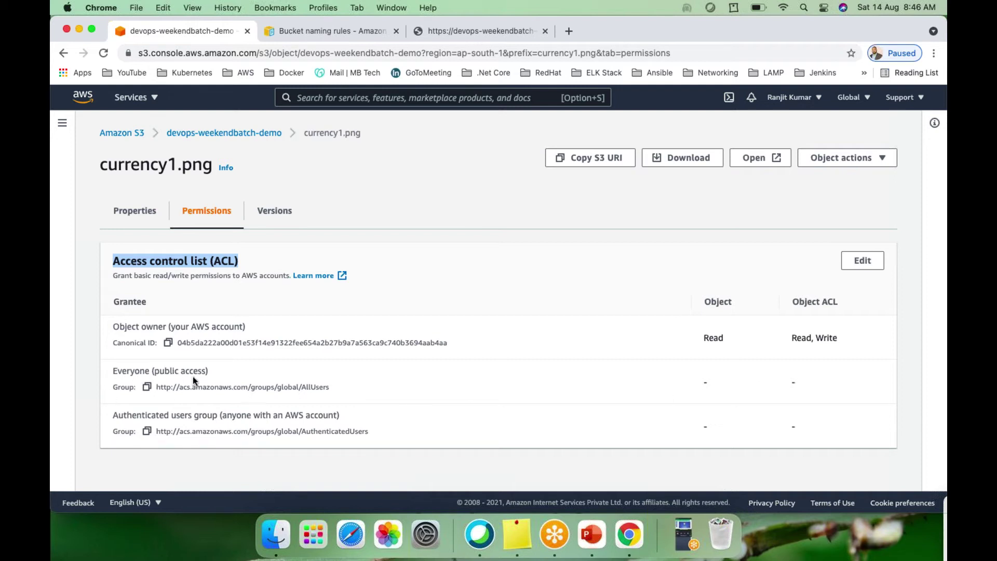
{"action": "left_click", "coordinate": [863, 261]}
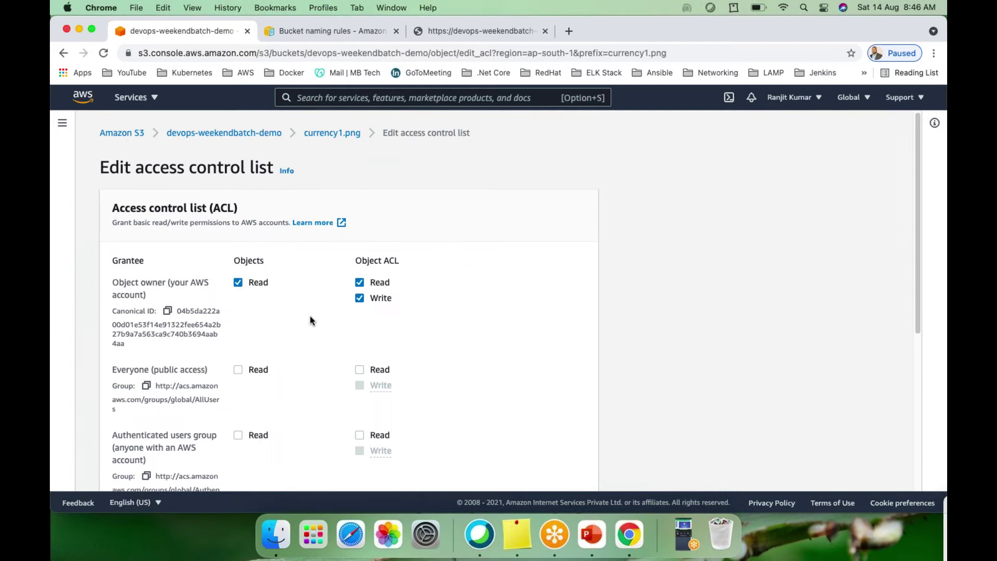
Give Everyone (public access) Read permission on the object and acknowledge the effects of the change.
{"action": "scroll", "coordinate": [311, 317], "scroll_direction": "down", "scroll_amount": 1}
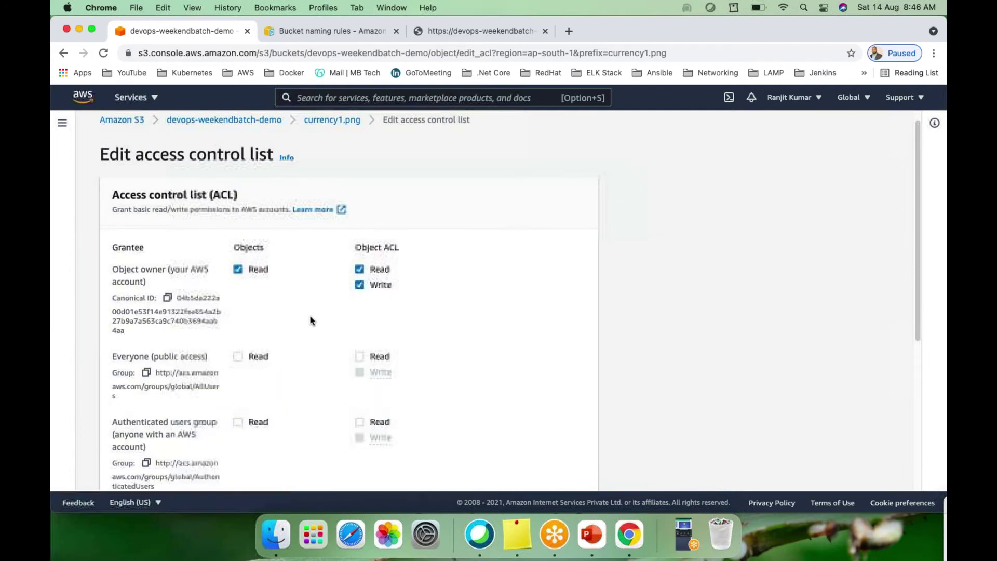
{"action": "left_click", "coordinate": [239, 356]}
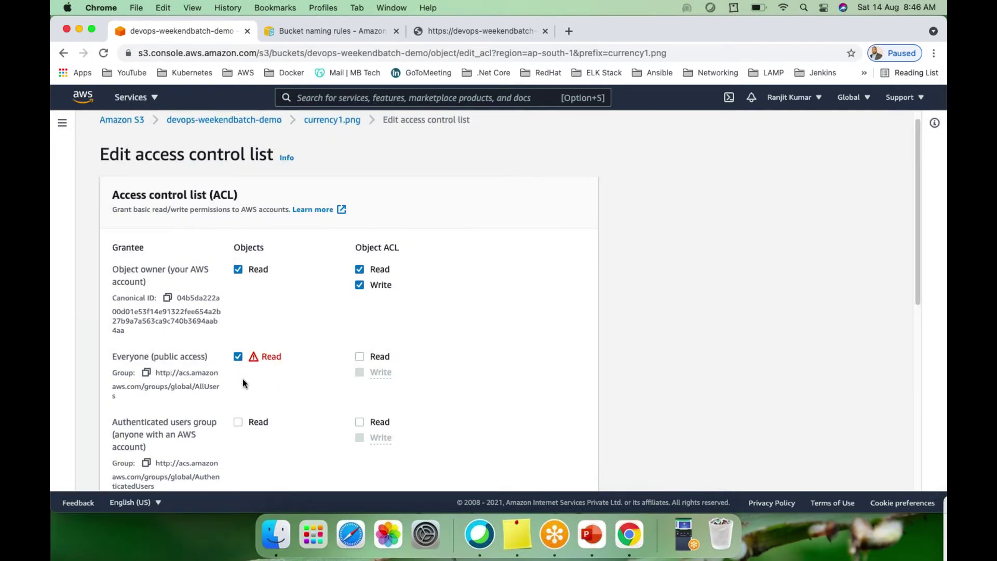
{"action": "scroll", "coordinate": [356, 359], "scroll_direction": "down", "scroll_amount": 5}
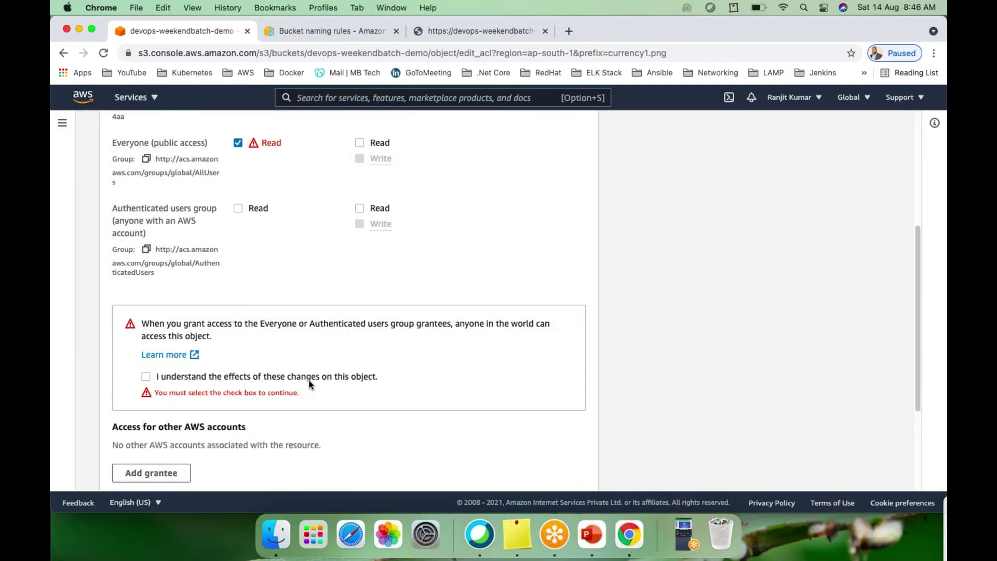
{"action": "left_click", "coordinate": [146, 376]}
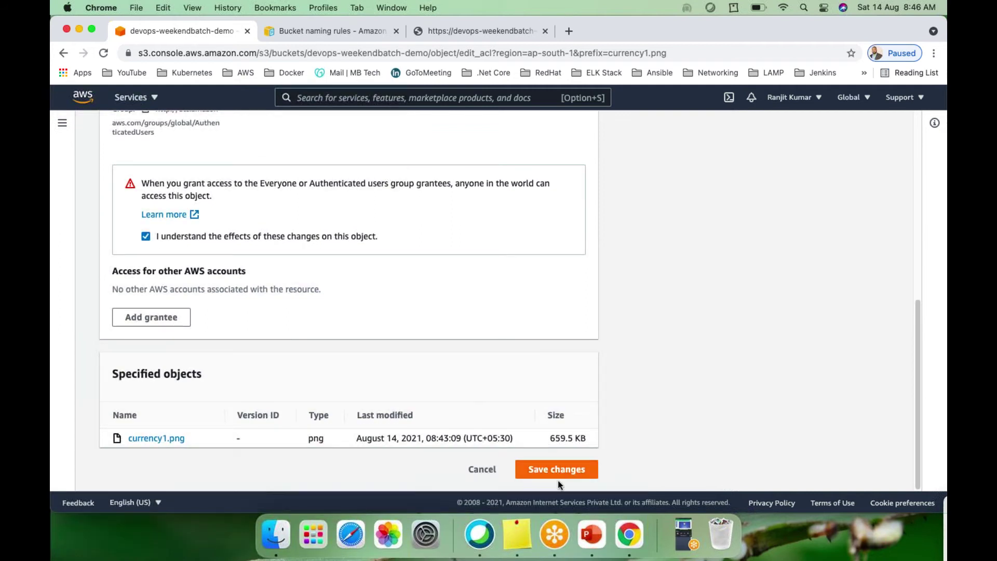
Try giving object Read permission to the Authenticated users group instead of Everyone.
{"action": "scroll", "coordinate": [407, 348], "scroll_direction": "up", "scroll_amount": 3}
{"action": "scroll", "coordinate": [407, 348], "scroll_direction": "up", "scroll_amount": 3}
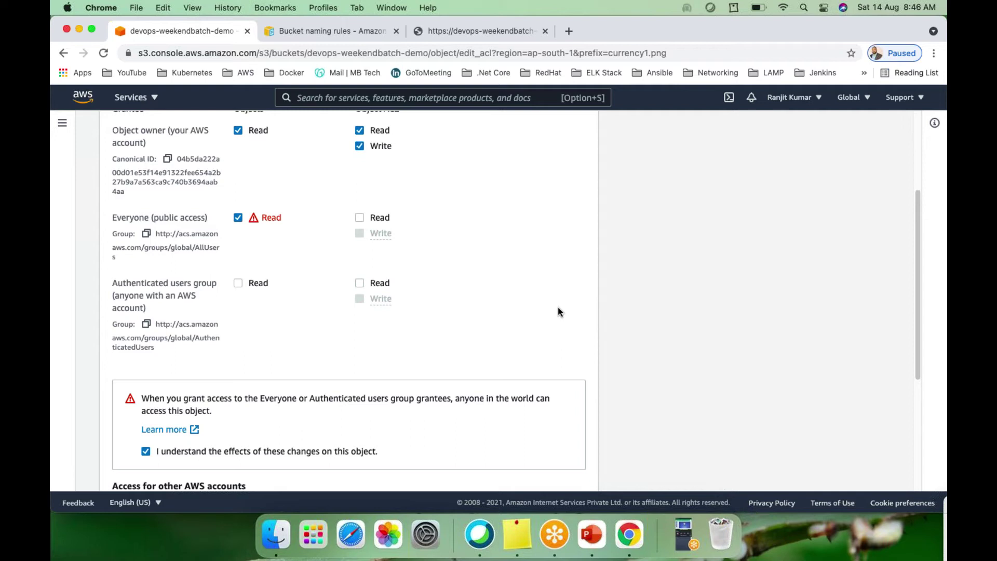
{"action": "left_click", "coordinate": [238, 284]}
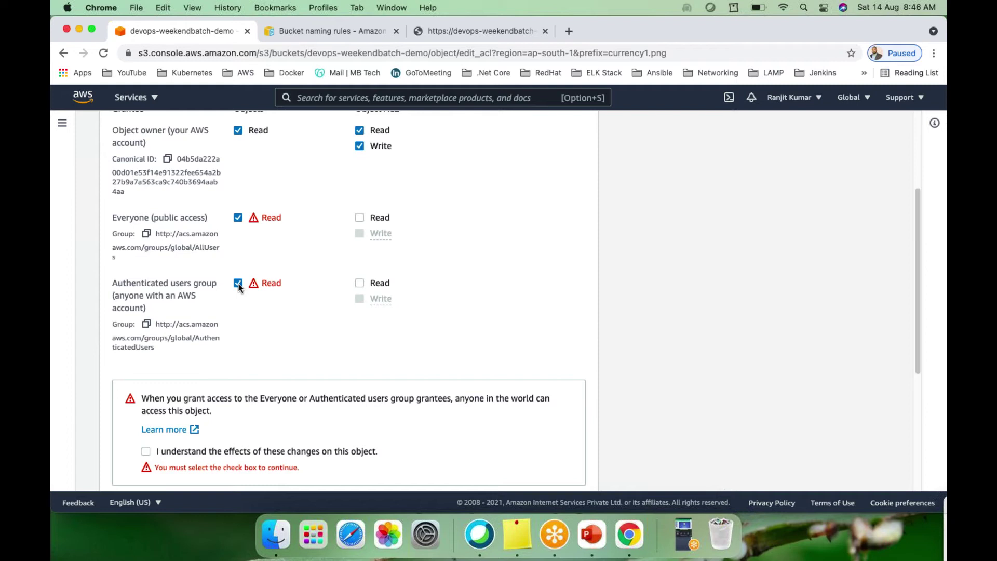
{"action": "left_click", "coordinate": [238, 284]}
{"action": "left_click", "coordinate": [238, 283]}
{"action": "left_click", "coordinate": [238, 217]}
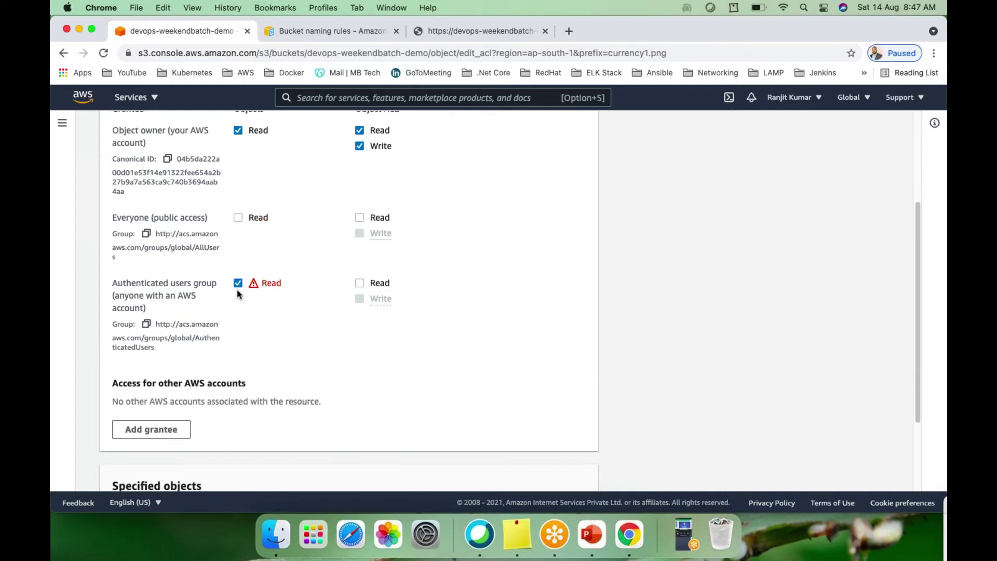
Add a blank grantee entry for other AWS accounts and look up the signed-in account's ID.
{"action": "left_click", "coordinate": [143, 435]}
{"action": "left_click", "coordinate": [139, 423]}
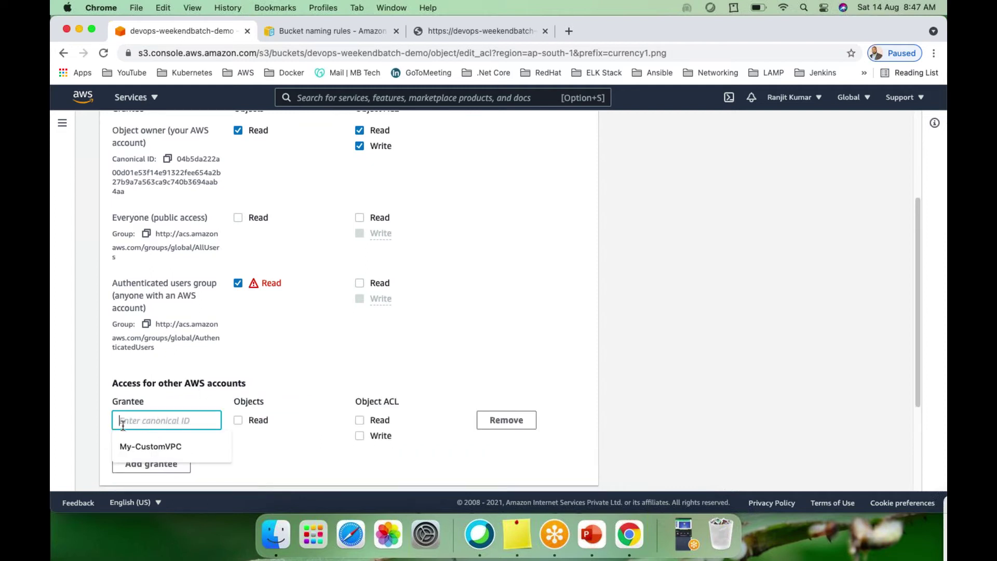
{"action": "left_click", "coordinate": [513, 341]}
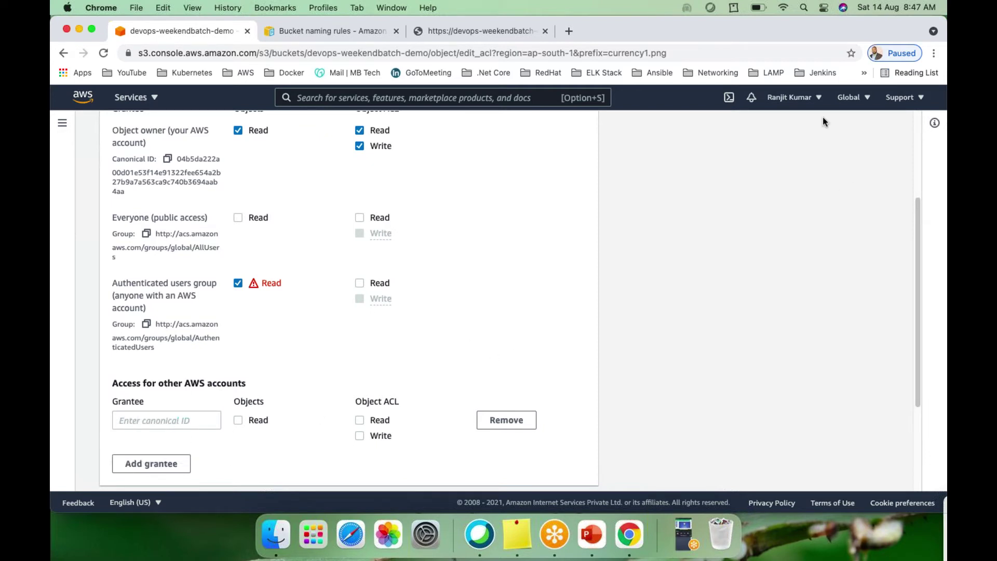
{"action": "left_click", "coordinate": [820, 100]}
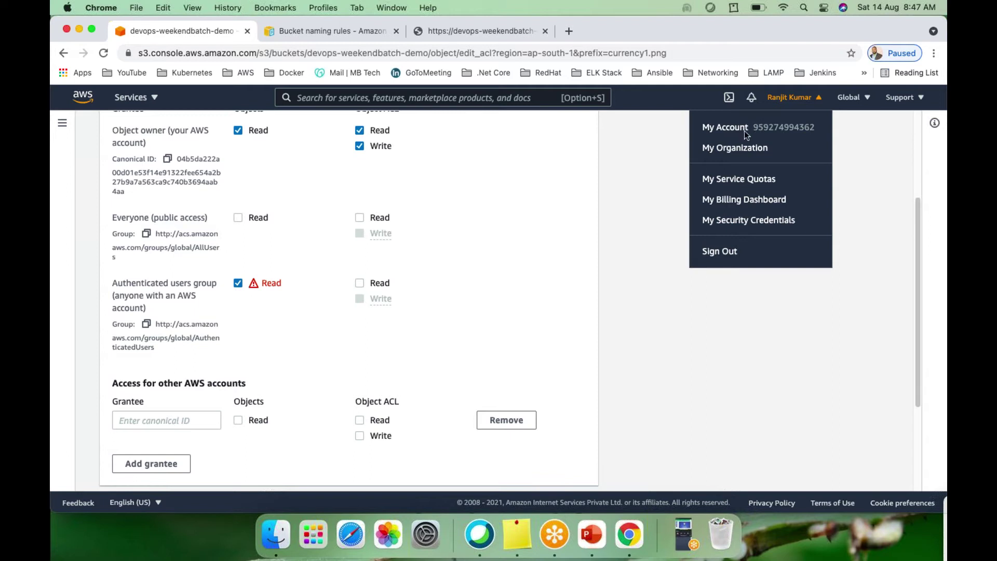
{"action": "left_click_drag", "start_coordinate": [753, 127], "coordinate": [813, 126]}
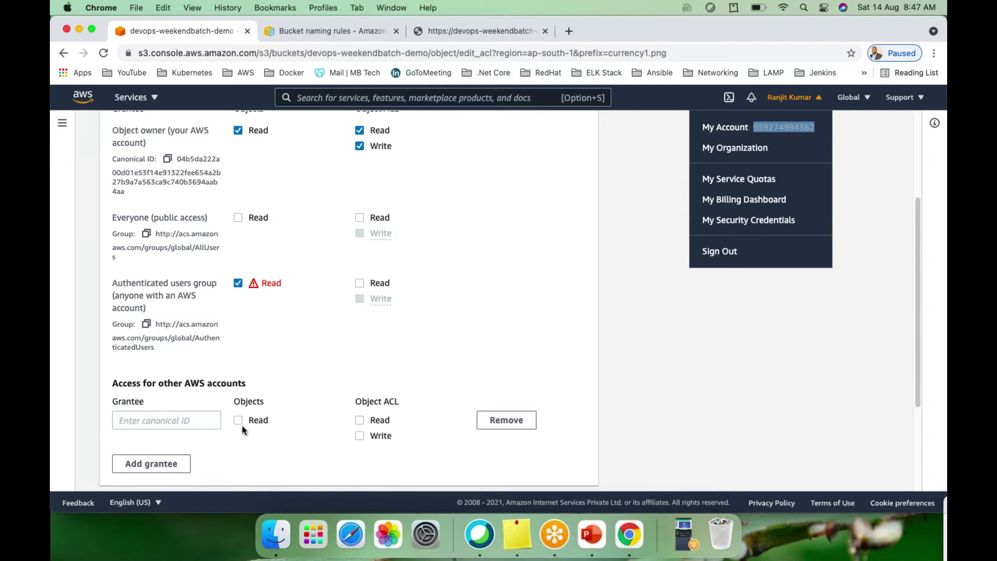
{"action": "left_click", "coordinate": [643, 177]}
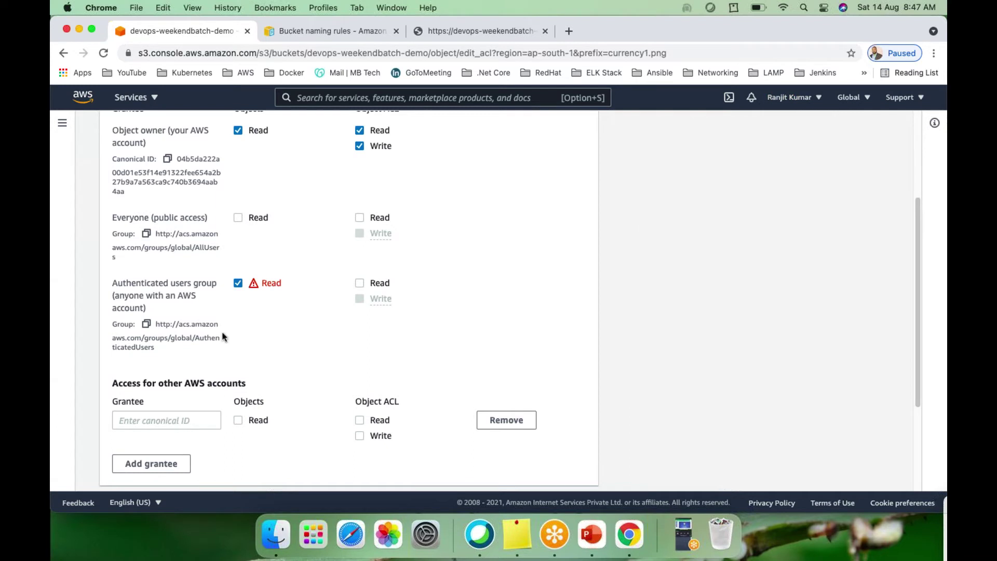
Revoke the Authenticated users group's object Read permission and remove the blank grantee entry.
{"action": "left_click", "coordinate": [237, 283]}
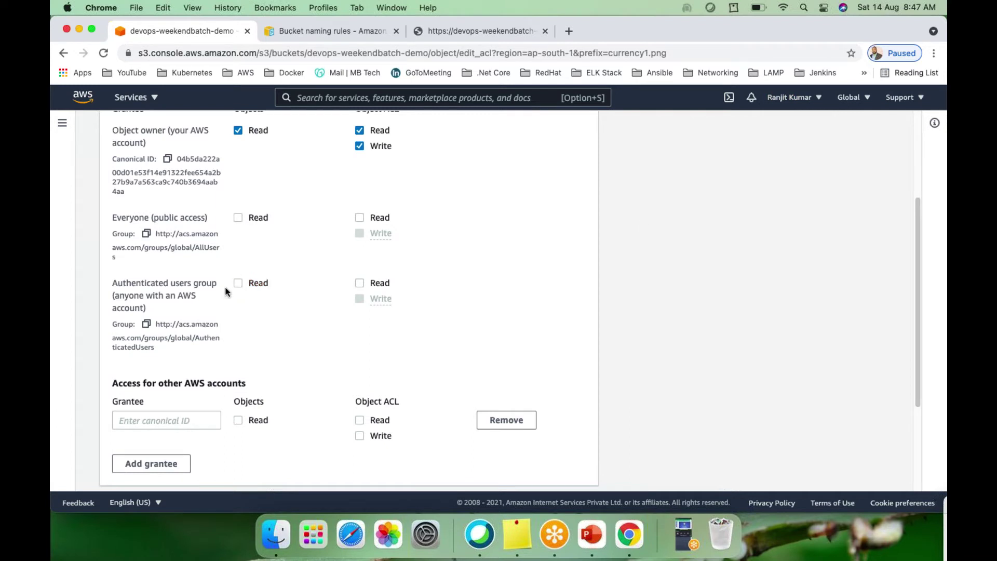
{"action": "left_click", "coordinate": [502, 421]}
Grant Everyone (public access) object Read permission, acknowledge the effects and save the access control list.
{"action": "left_click", "coordinate": [238, 217]}
{"action": "scroll", "coordinate": [202, 376], "scroll_direction": "down", "scroll_amount": 2}
{"action": "left_click", "coordinate": [146, 367]}
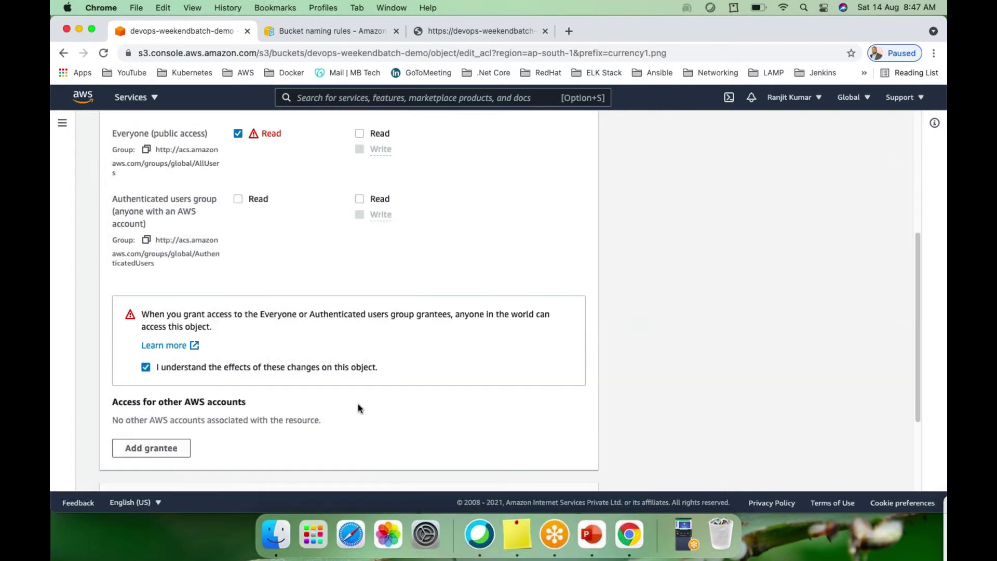
{"action": "scroll", "coordinate": [468, 415], "scroll_direction": "down", "scroll_amount": 3}
{"action": "left_click", "coordinate": [557, 469]}
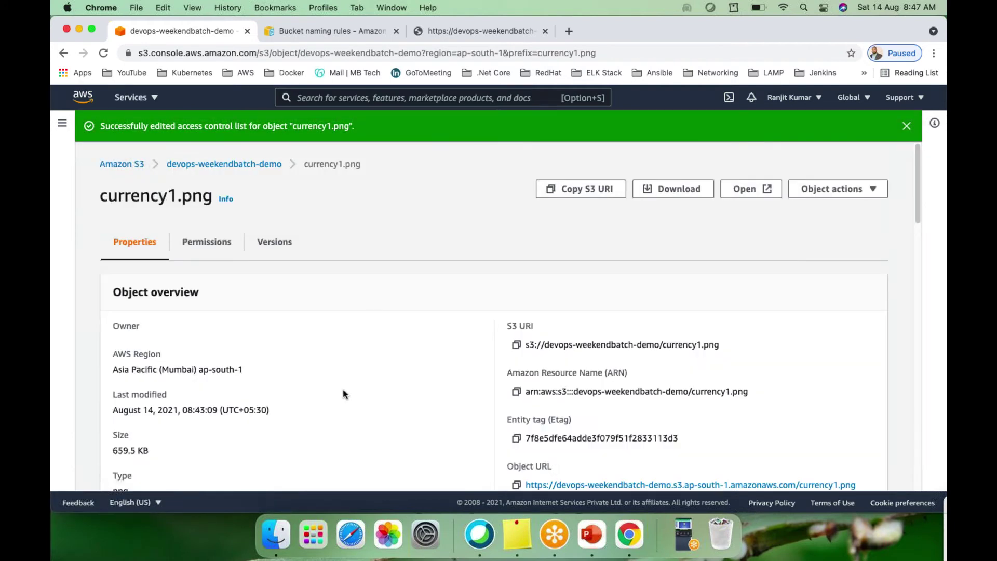
Reload the object URL of currency1.png in its browser tab and check the address.
{"action": "left_click", "coordinate": [464, 33]}
{"action": "left_click", "coordinate": [103, 53]}
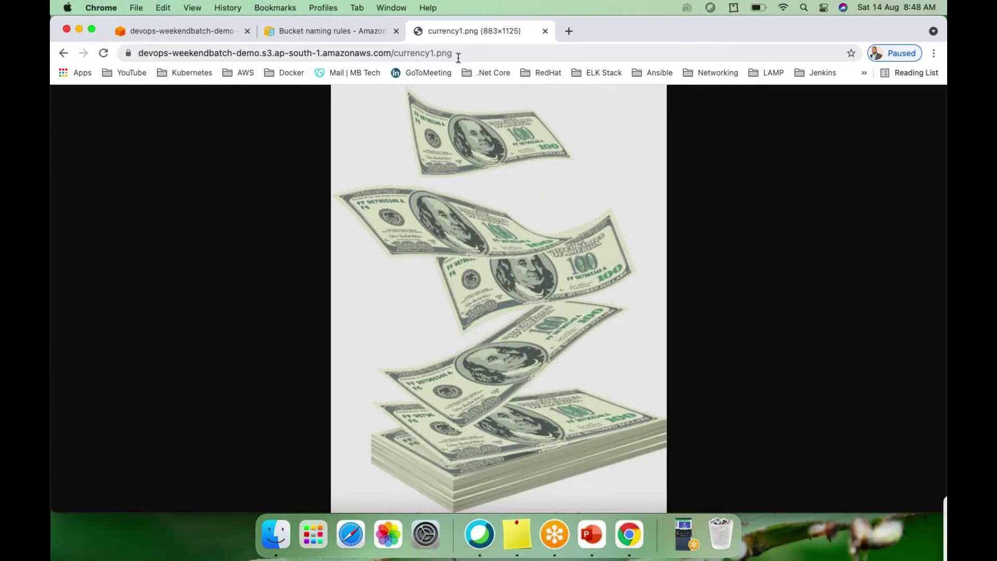
{"action": "left_click_drag", "start_coordinate": [468, 53], "coordinate": [133, 49]}
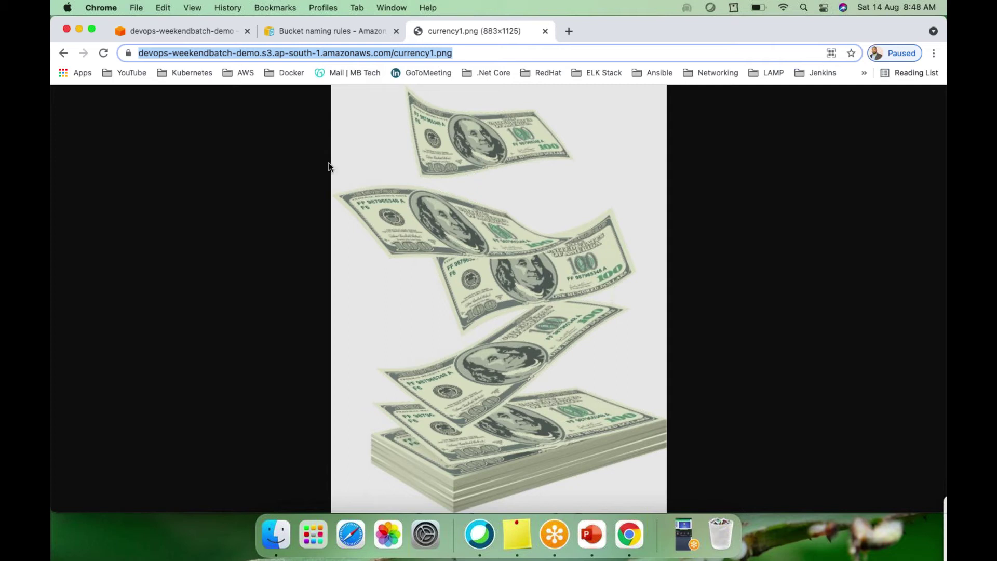
Review the object management overview of currency1.png and return to the devops-weekendbatch-demo bucket's object list.
{"action": "left_click", "coordinate": [184, 29]}
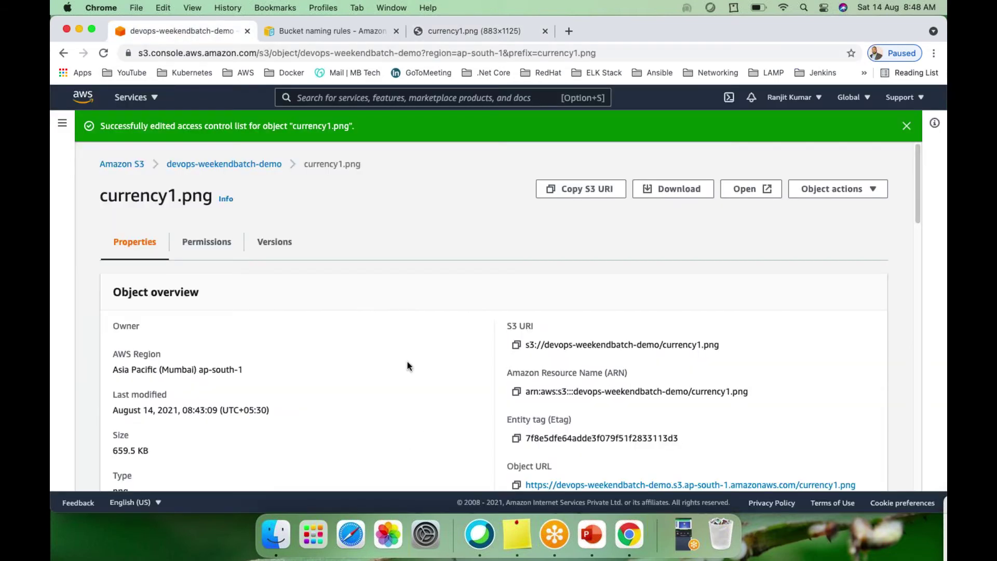
{"action": "scroll", "coordinate": [394, 342], "scroll_direction": "down", "scroll_amount": 1}
{"action": "scroll", "coordinate": [395, 342], "scroll_direction": "down", "scroll_amount": 6}
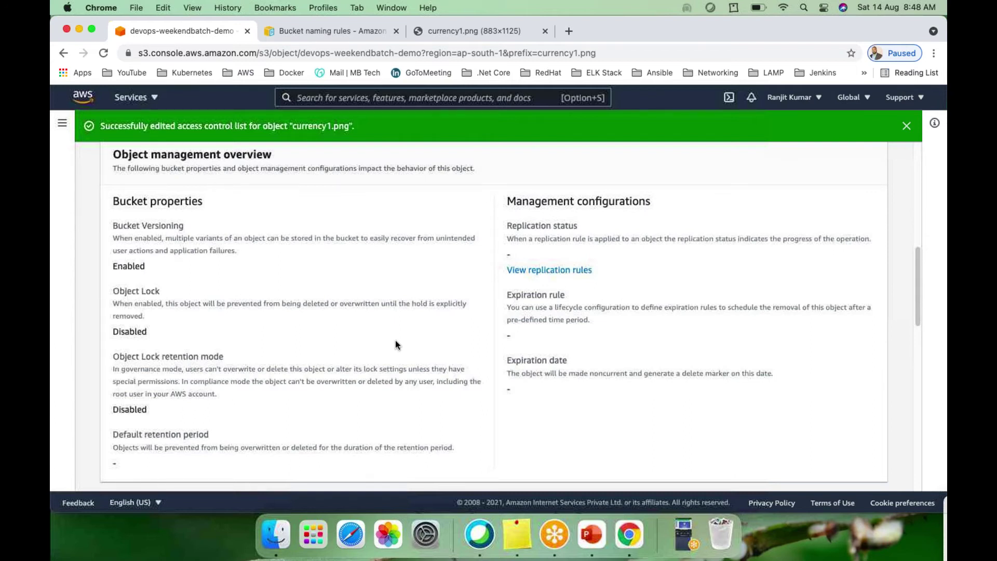
{"action": "scroll", "coordinate": [395, 344], "scroll_direction": "up", "scroll_amount": 6}
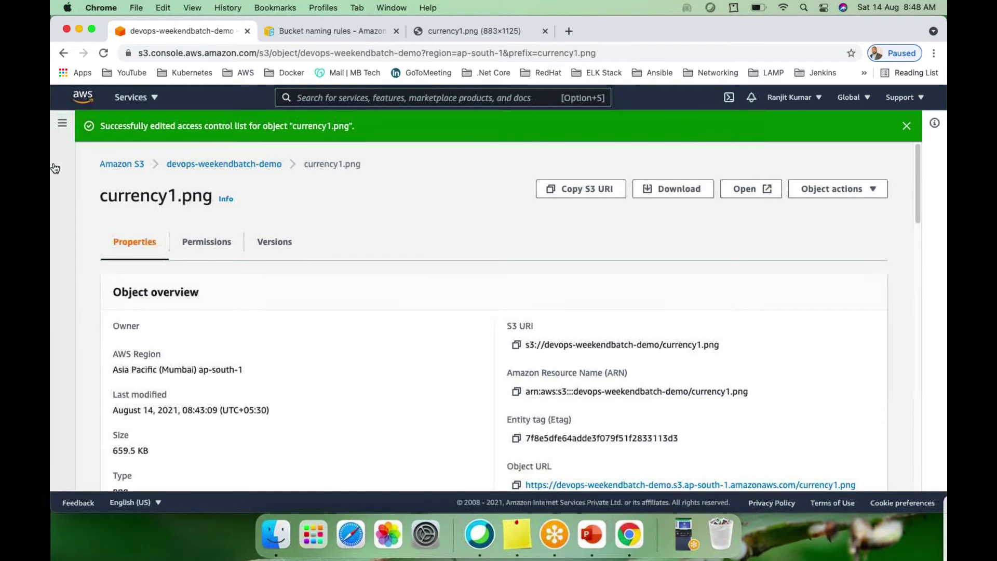
{"action": "left_click", "coordinate": [211, 165]}
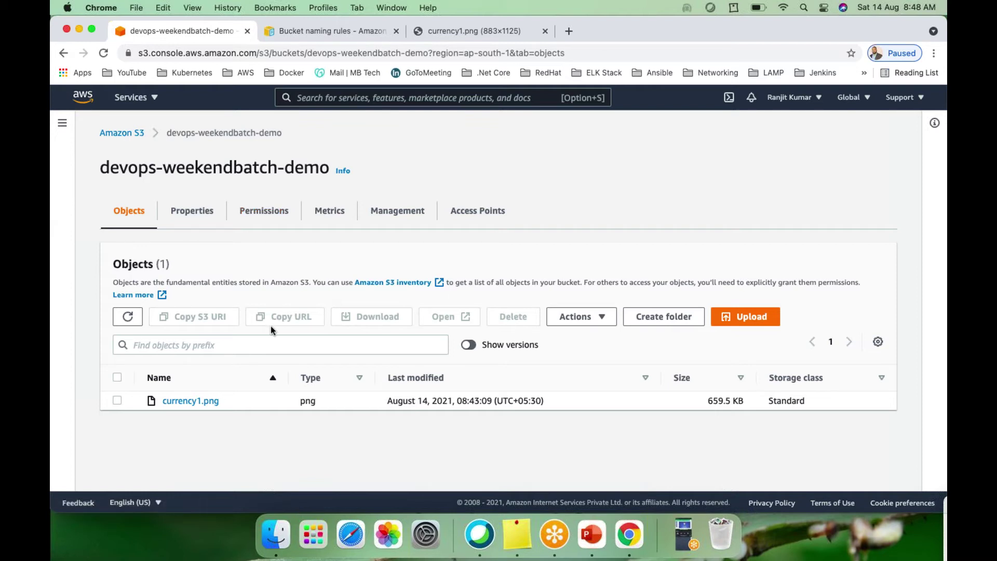
Switch to Visual Studio Code and write "Demo file for S3 lab" in a new untitled file.
{"action": "key", "text": "super+space"}
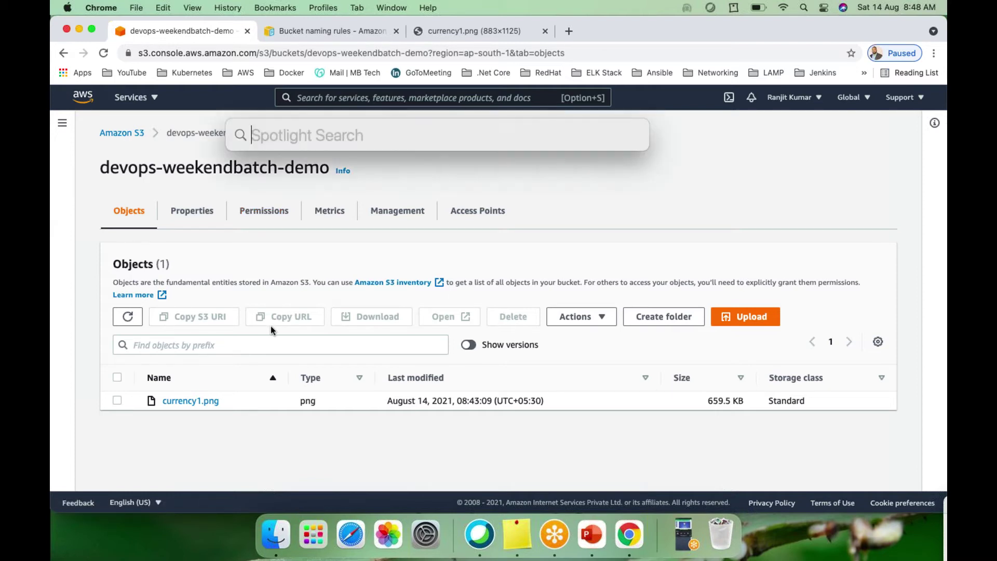
{"action": "type", "text": "vsco"}
{"action": "key", "text": "Return"}
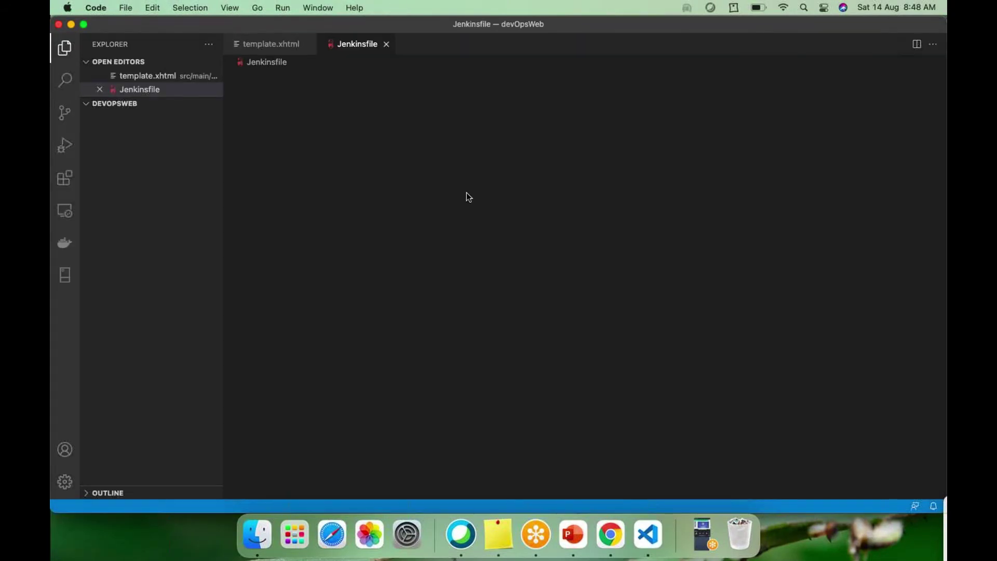
{"action": "double_click", "coordinate": [433, 48]}
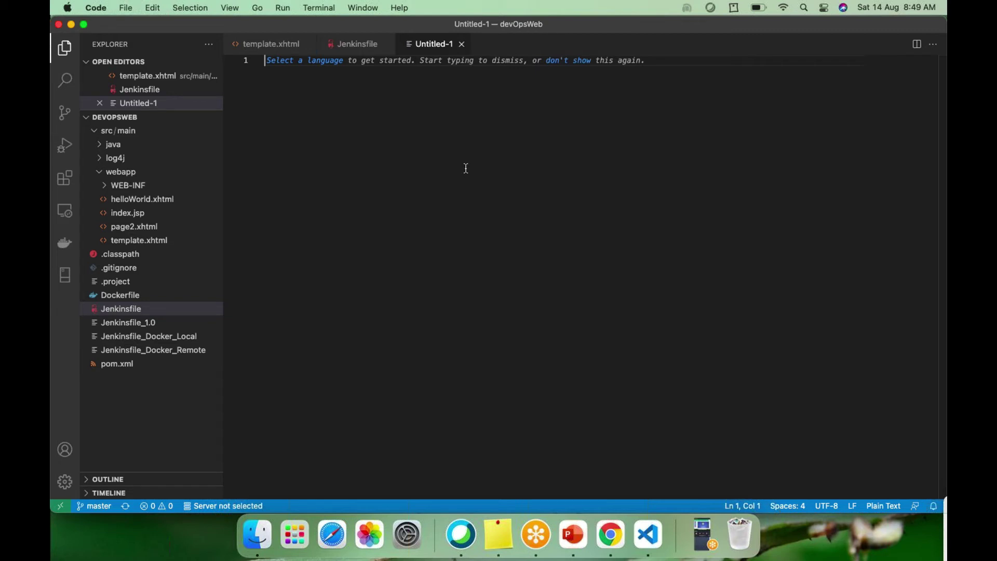
{"action": "type", "text": "Dem"}
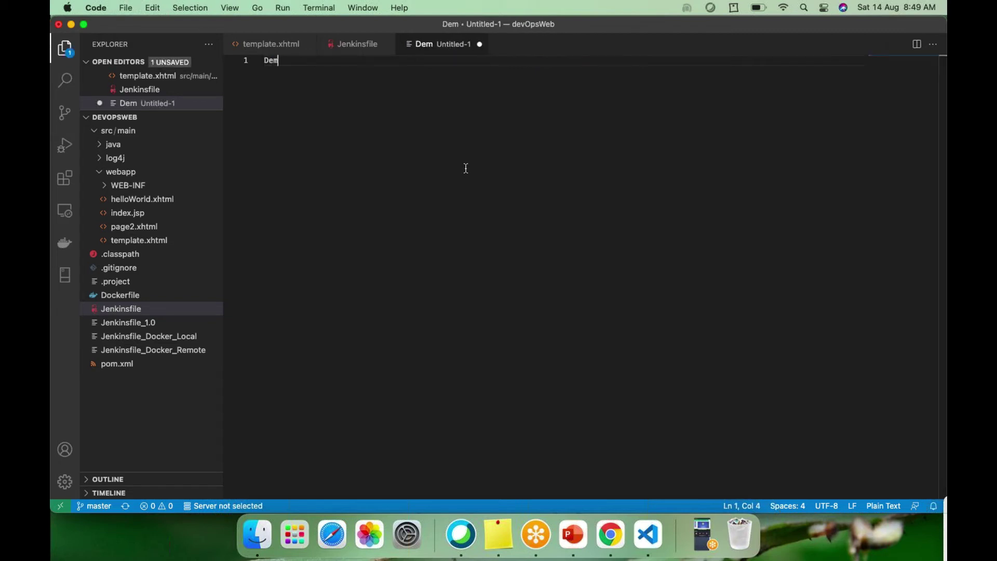
{"action": "type", "text": "o file for "}
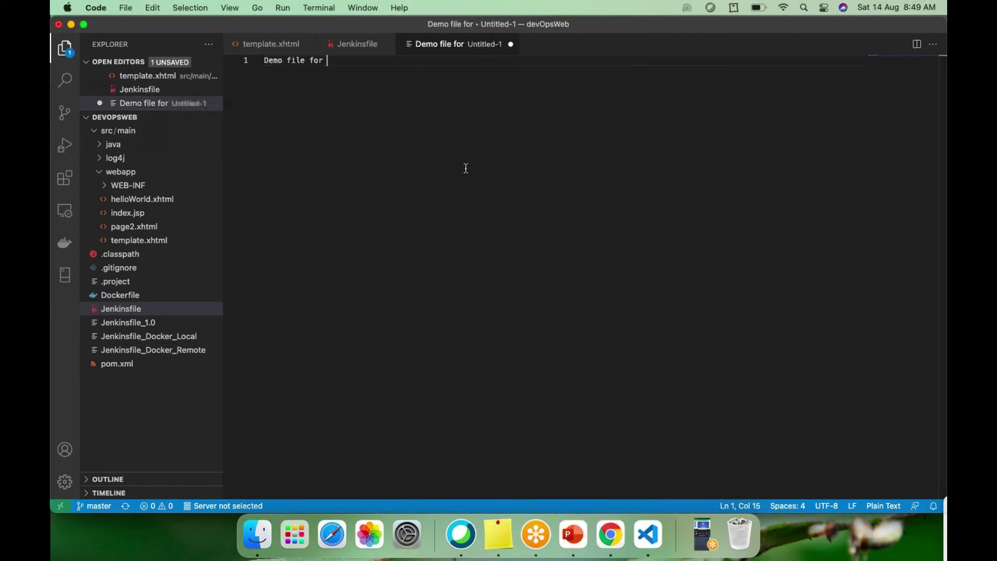
{"action": "type", "text": "S3 lab"}
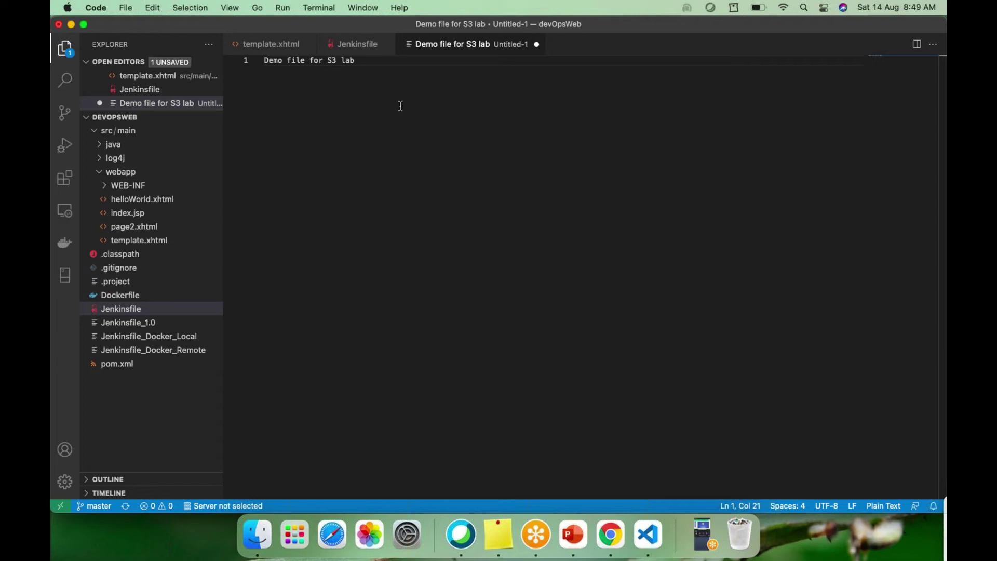
Save the new file as test.txt in the Desktop folder.
{"action": "key", "text": "super+s"}
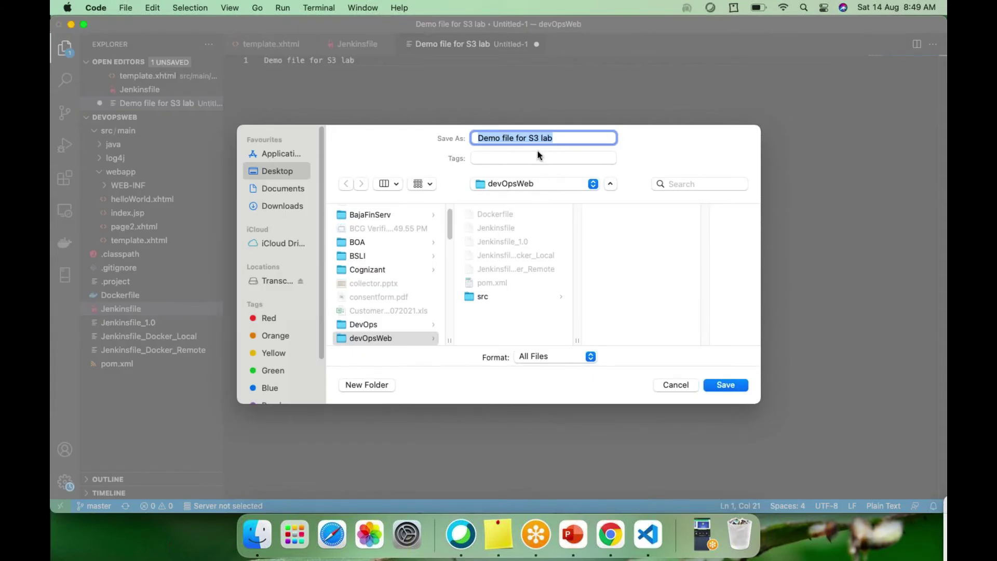
{"action": "type", "text": "test"}
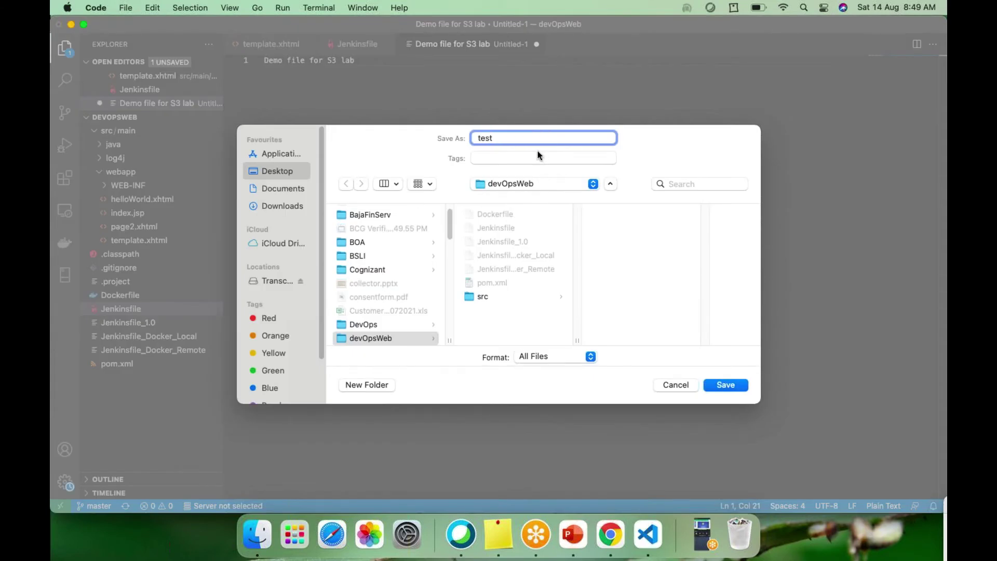
{"action": "type", "text": ".txt"}
{"action": "left_click", "coordinate": [278, 172]}
{"action": "left_click", "coordinate": [723, 385]}
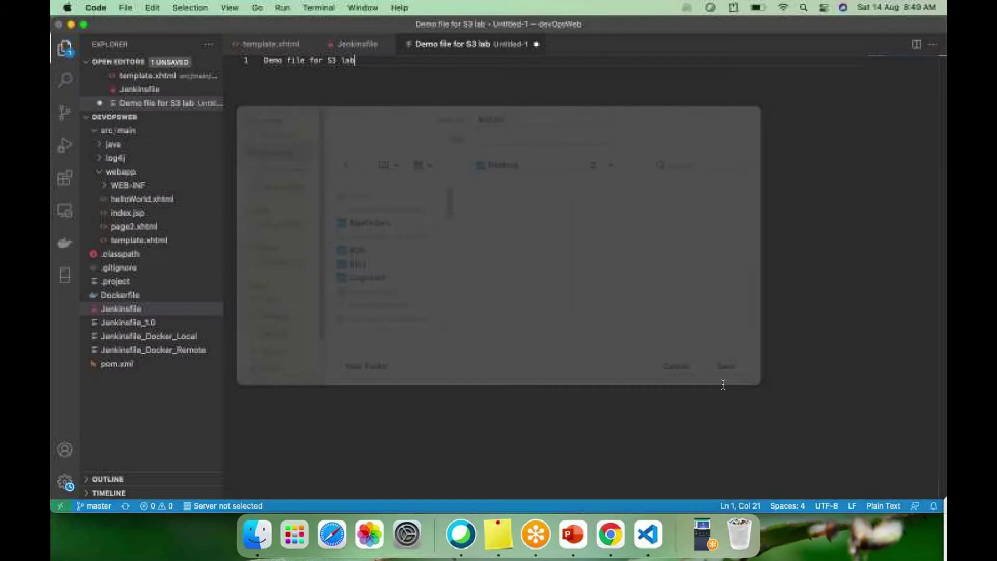
Switch to Chrome and add test.txt from the Desktop folder to a new upload for the devops-weekendbatch-demo bucket.
{"action": "left_click", "coordinate": [610, 535]}
{"action": "left_click", "coordinate": [748, 317]}
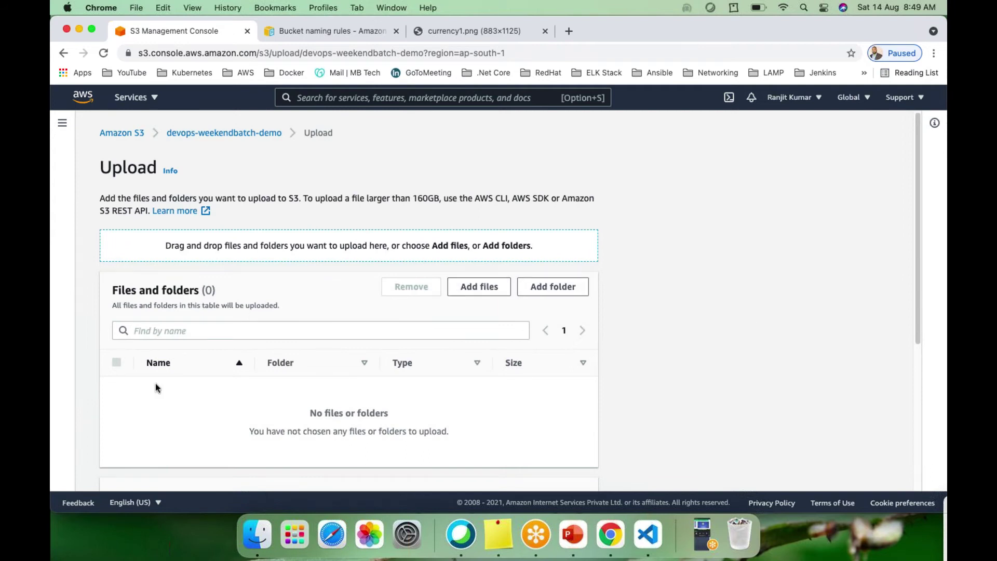
{"action": "scroll", "coordinate": [483, 329], "scroll_direction": "down", "scroll_amount": 3}
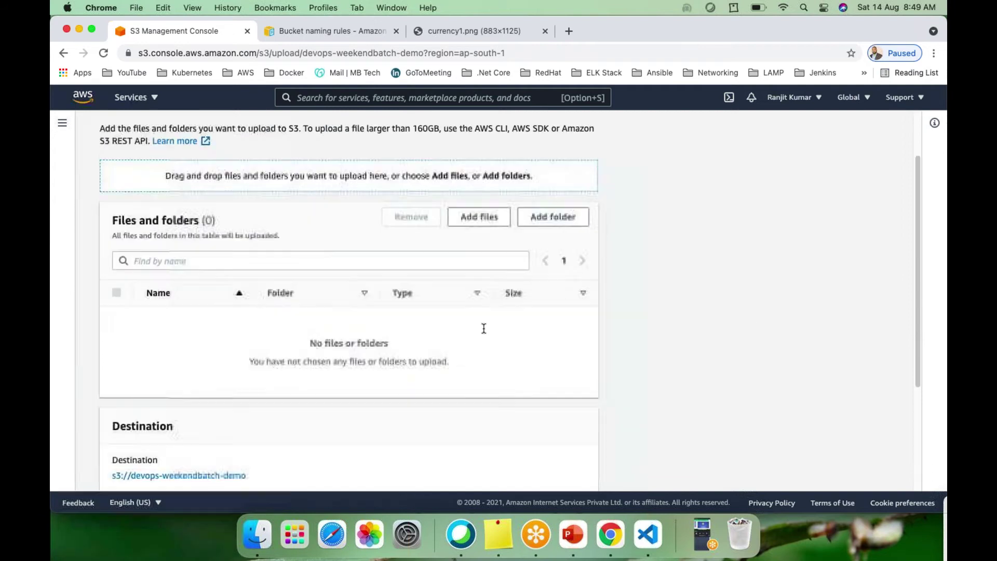
{"action": "left_click", "coordinate": [474, 209]}
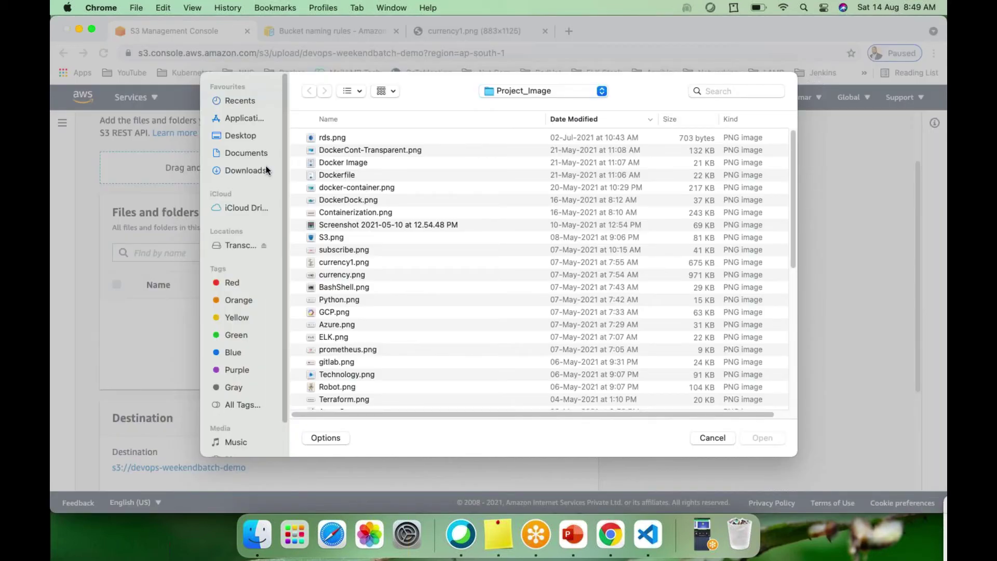
{"action": "left_click", "coordinate": [246, 137]}
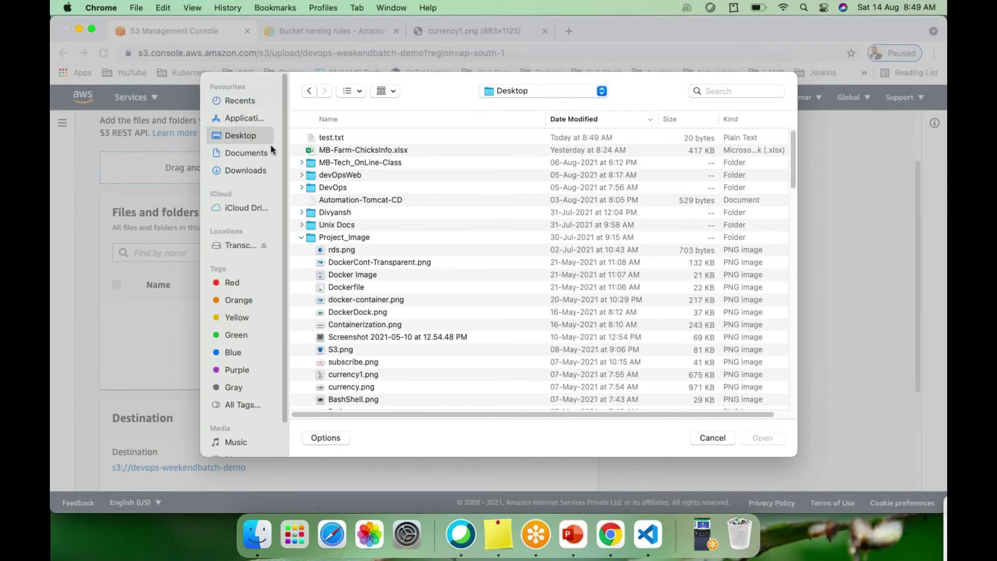
{"action": "left_click", "coordinate": [332, 139]}
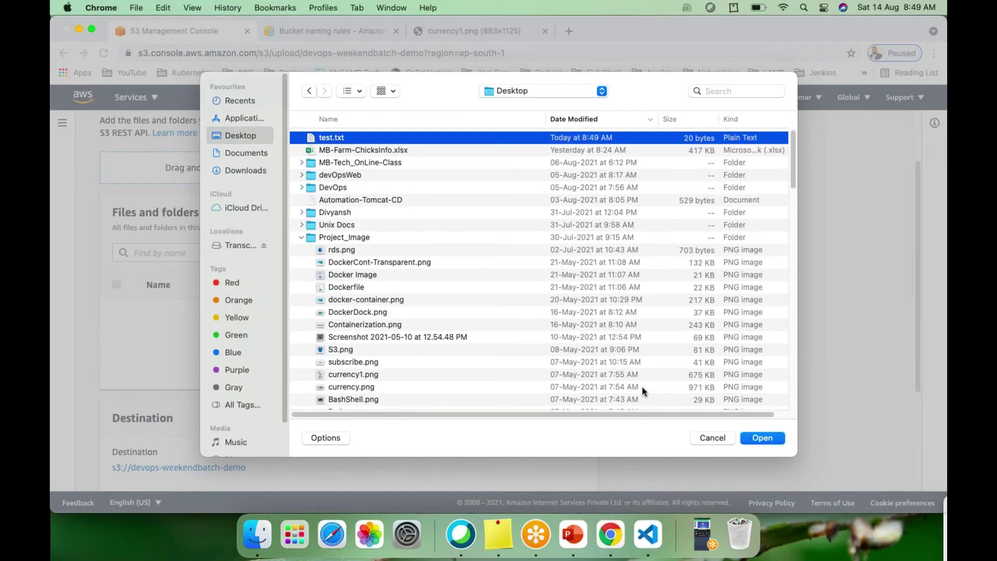
{"action": "left_click", "coordinate": [773, 439]}
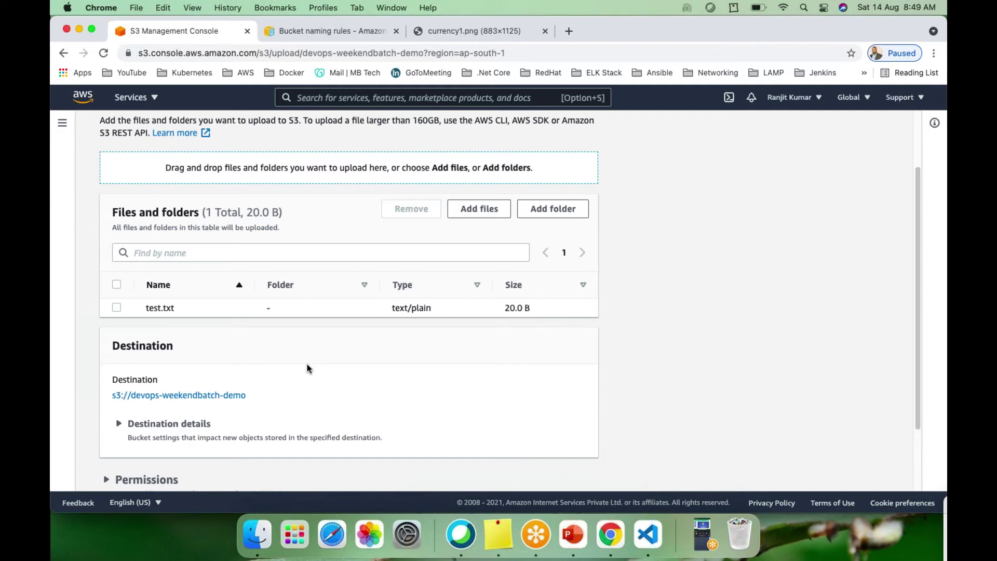
Grant public-read access to test.txt through the predefined ACLs, acknowledge the risk, and upload the file.
{"action": "scroll", "coordinate": [306, 381], "scroll_direction": "down", "scroll_amount": 1}
{"action": "scroll", "coordinate": [305, 382], "scroll_direction": "down", "scroll_amount": 3}
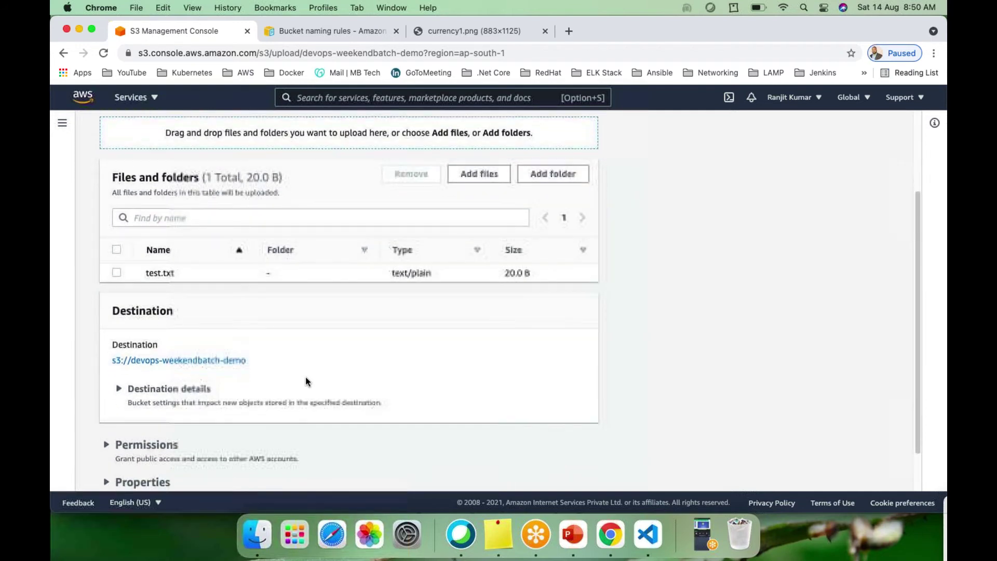
{"action": "scroll", "coordinate": [305, 382], "scroll_direction": "down", "scroll_amount": 5}
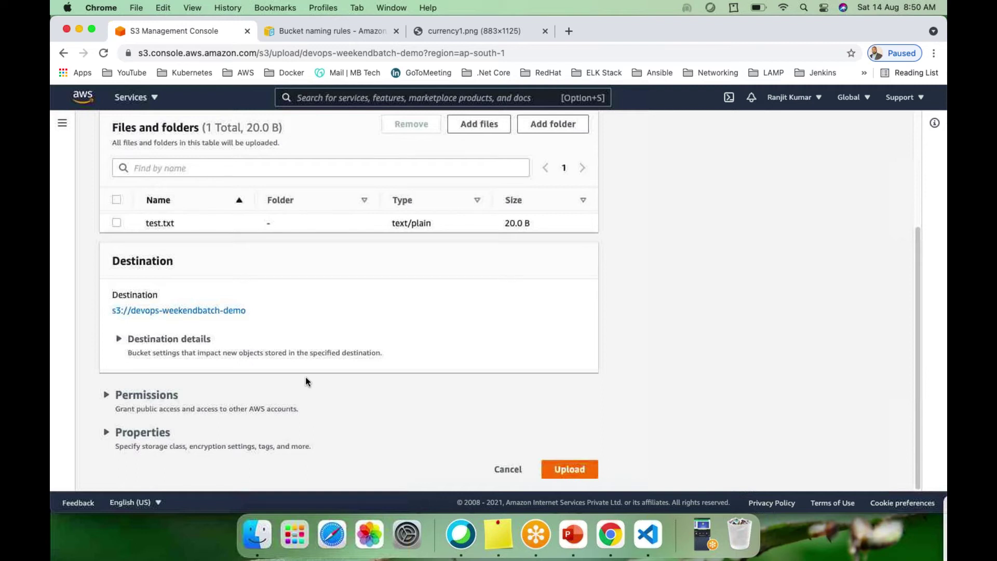
{"action": "left_click", "coordinate": [106, 396]}
{"action": "scroll", "coordinate": [310, 400], "scroll_direction": "down", "scroll_amount": 5}
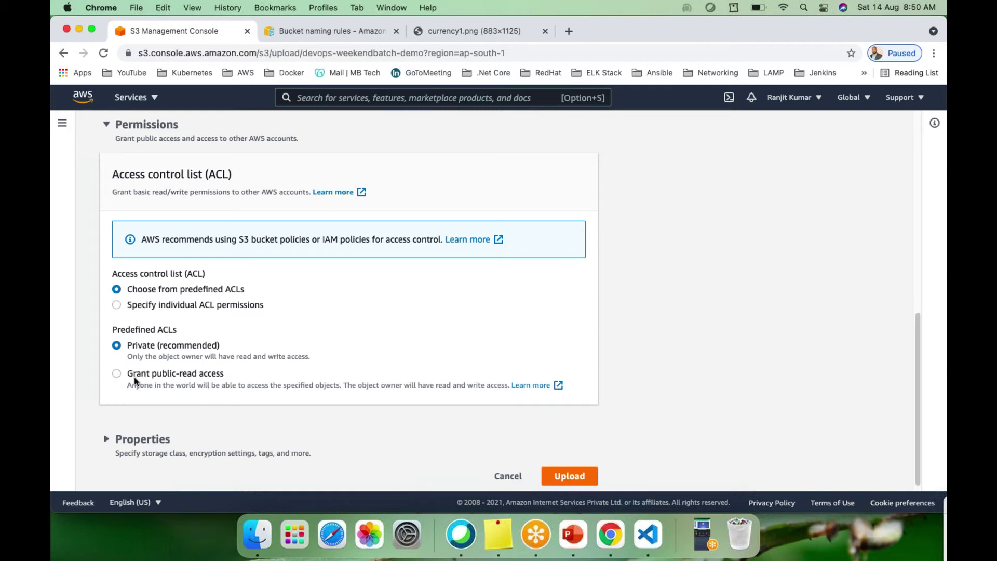
{"action": "left_click", "coordinate": [116, 373]}
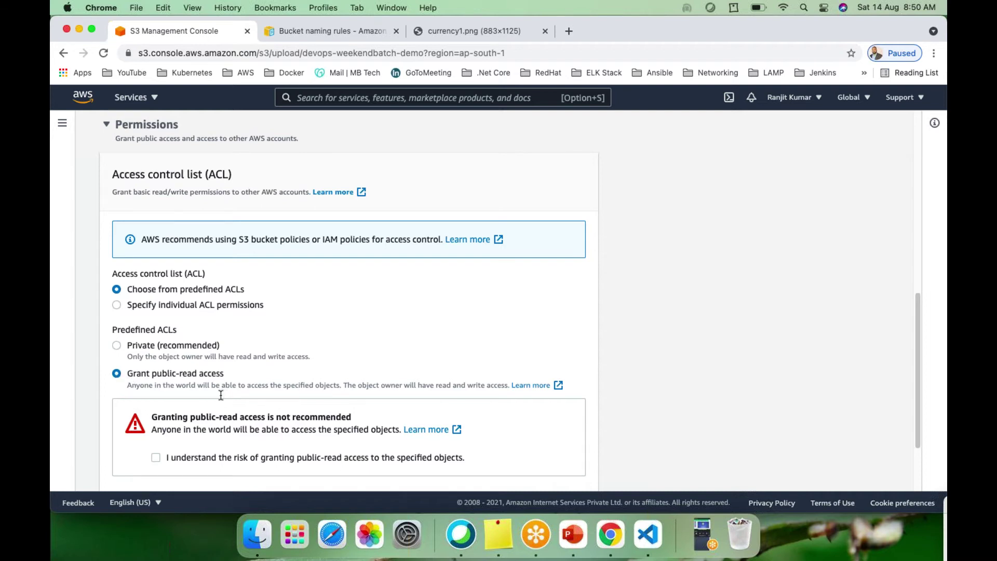
{"action": "scroll", "coordinate": [167, 456], "scroll_direction": "down", "scroll_amount": 1}
{"action": "left_click", "coordinate": [156, 454]}
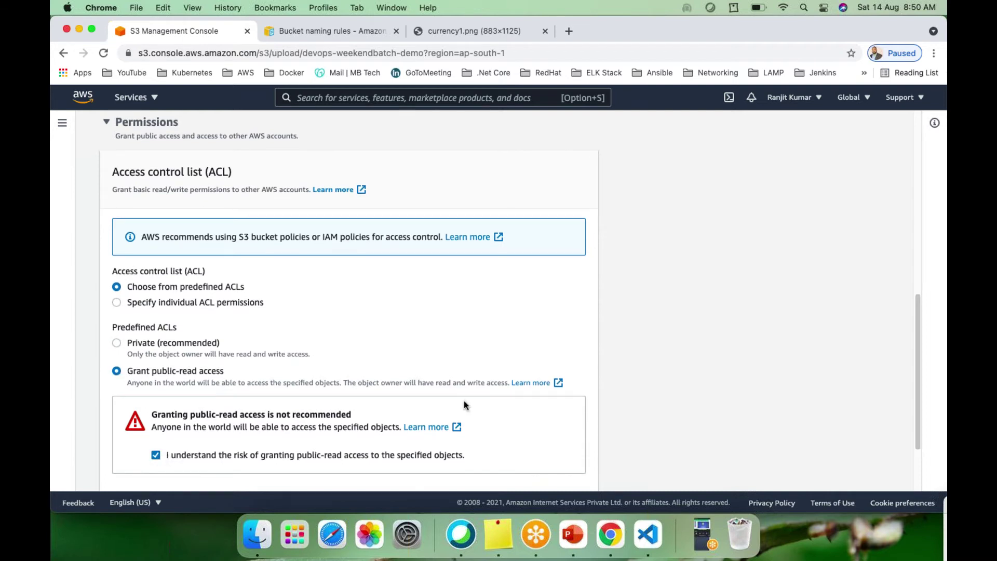
{"action": "scroll", "coordinate": [467, 405], "scroll_direction": "down", "scroll_amount": 4}
{"action": "left_click", "coordinate": [570, 467]}
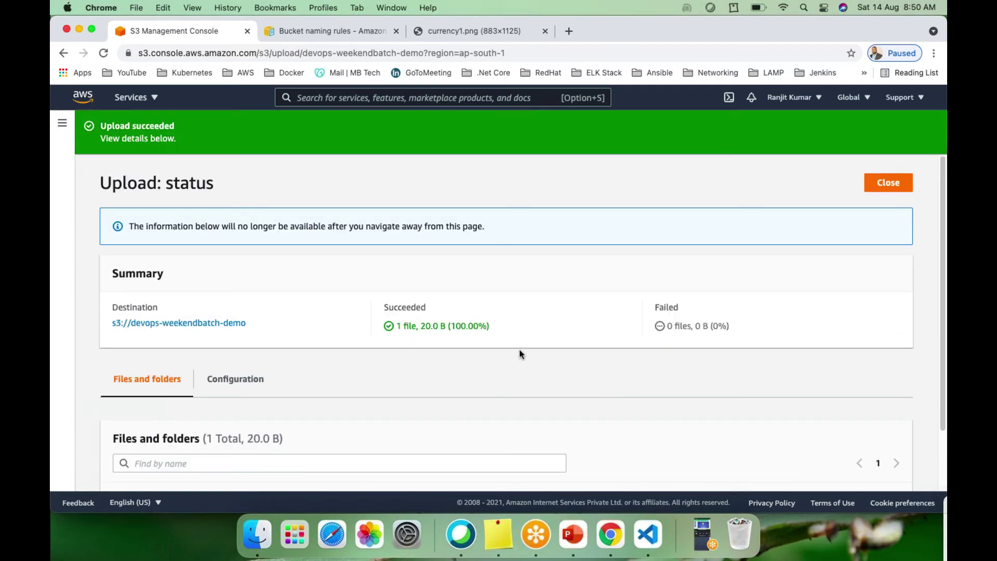
Close the upload status and open the details of test.txt from the bucket's object list.
{"action": "scroll", "coordinate": [283, 376], "scroll_direction": "down", "scroll_amount": 3}
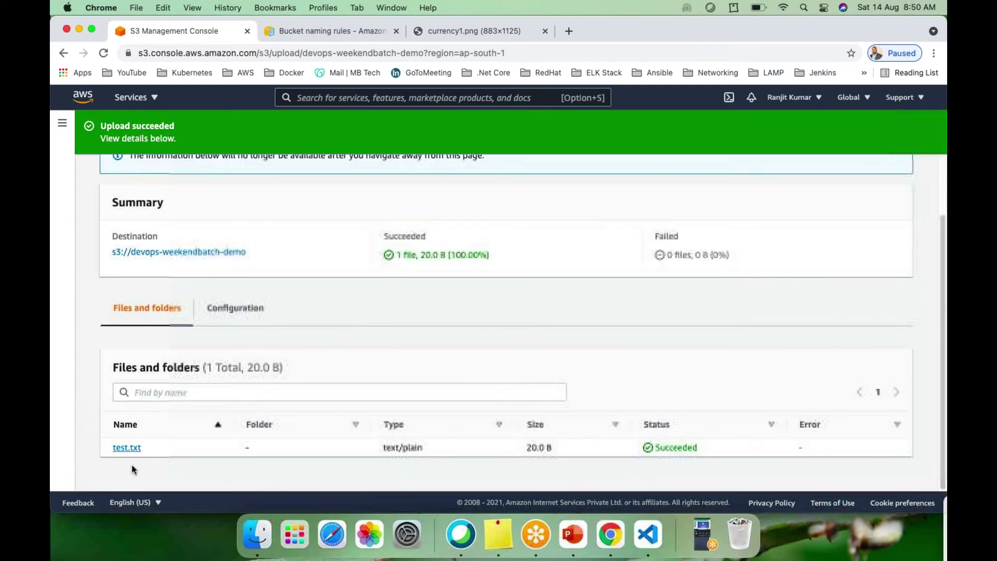
{"action": "left_click", "coordinate": [128, 447]}
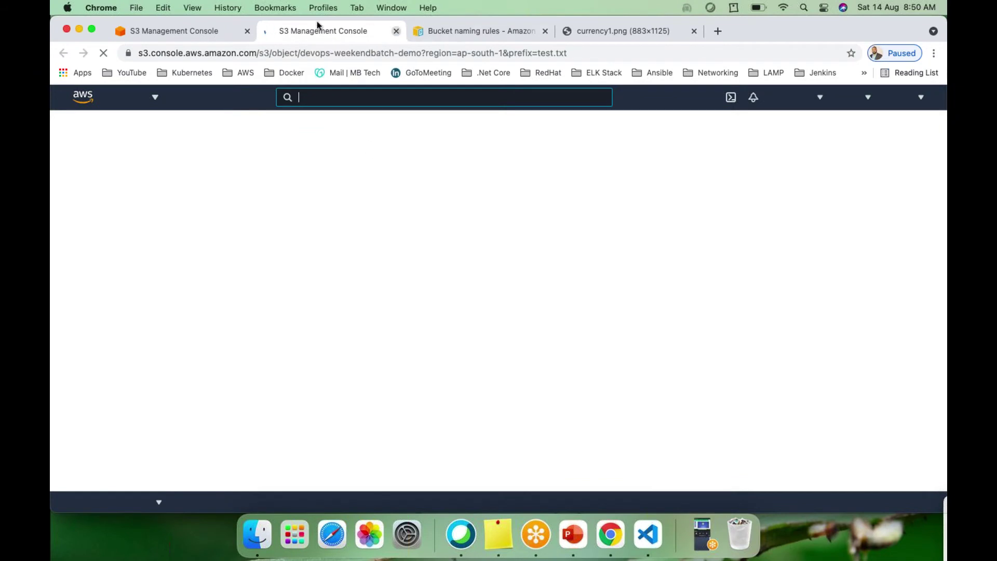
{"action": "left_click", "coordinate": [188, 32]}
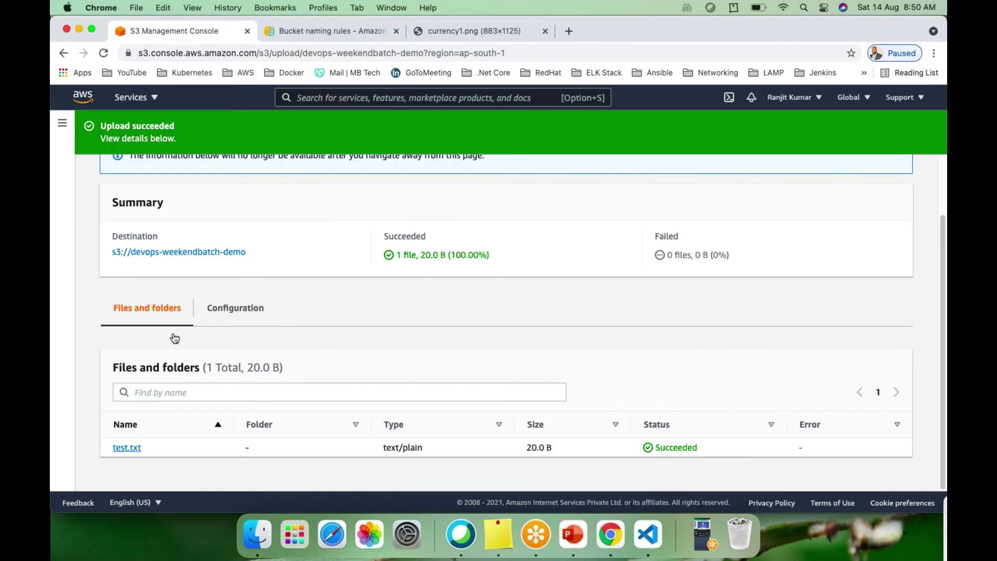
{"action": "scroll", "coordinate": [179, 327], "scroll_direction": "up", "scroll_amount": 3}
{"action": "left_click", "coordinate": [878, 189]}
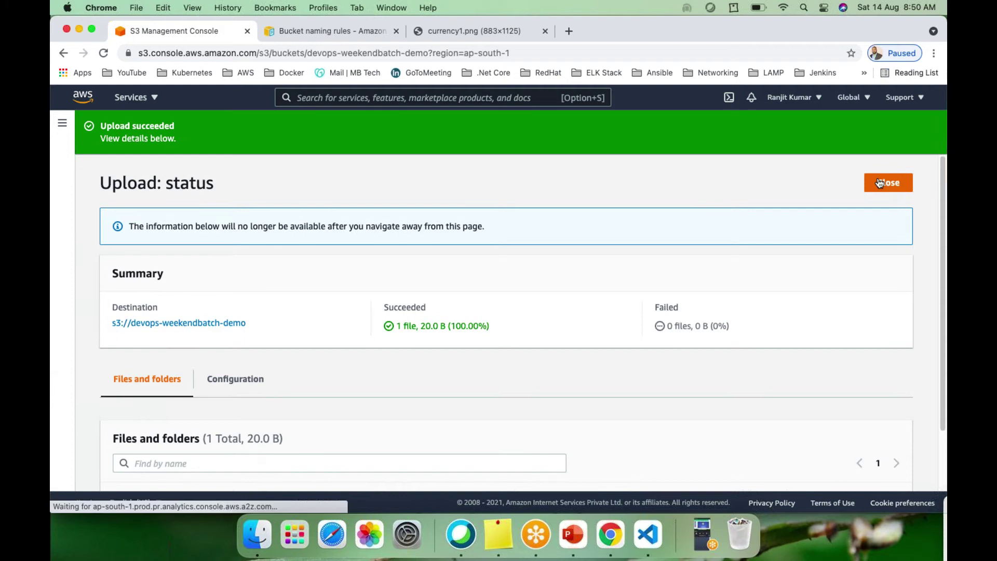
{"action": "left_click", "coordinate": [176, 418]}
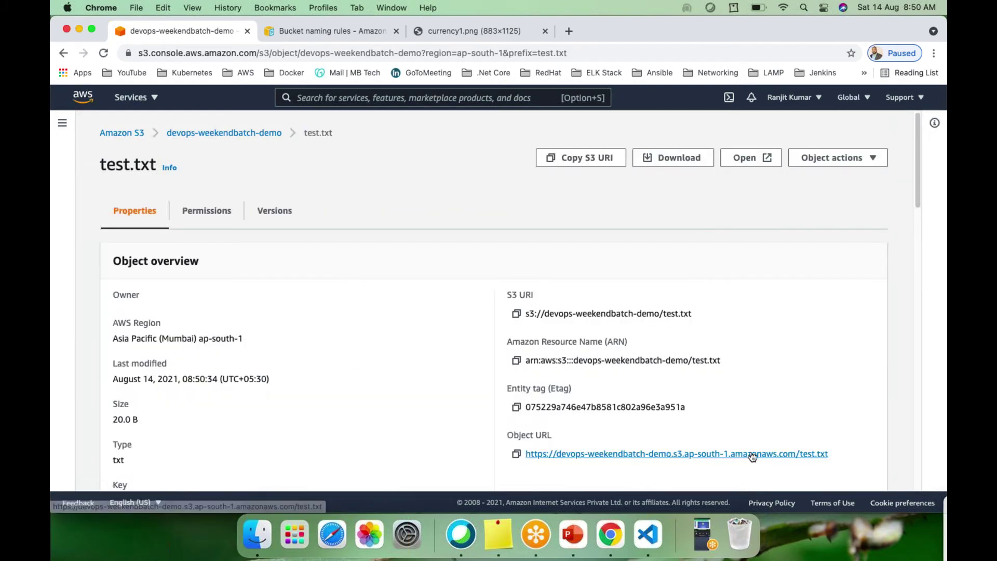
Copy the object URL of test.txt, open it in a new browser tab, and check the file's text.
{"action": "left_click", "coordinate": [516, 454]}
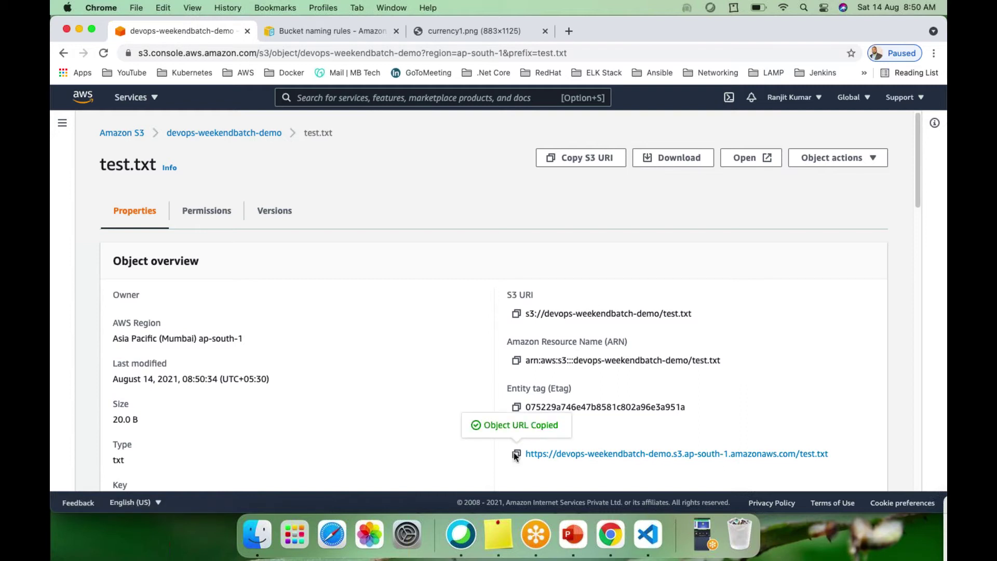
{"action": "left_click", "coordinate": [568, 32]}
{"action": "key", "text": "super+v"}
{"action": "key", "text": "Return"}
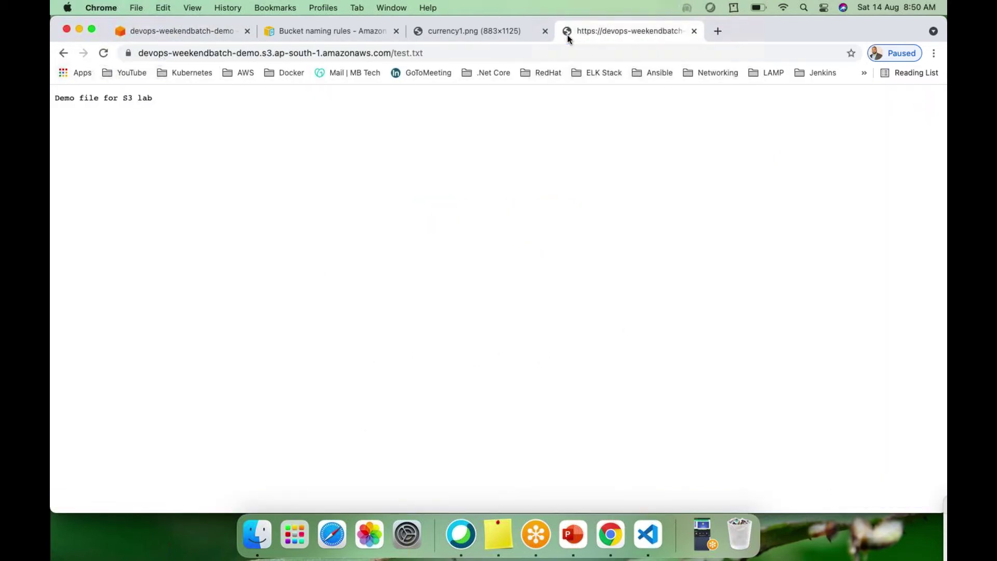
{"action": "left_click_drag", "start_coordinate": [164, 99], "coordinate": [51, 92]}
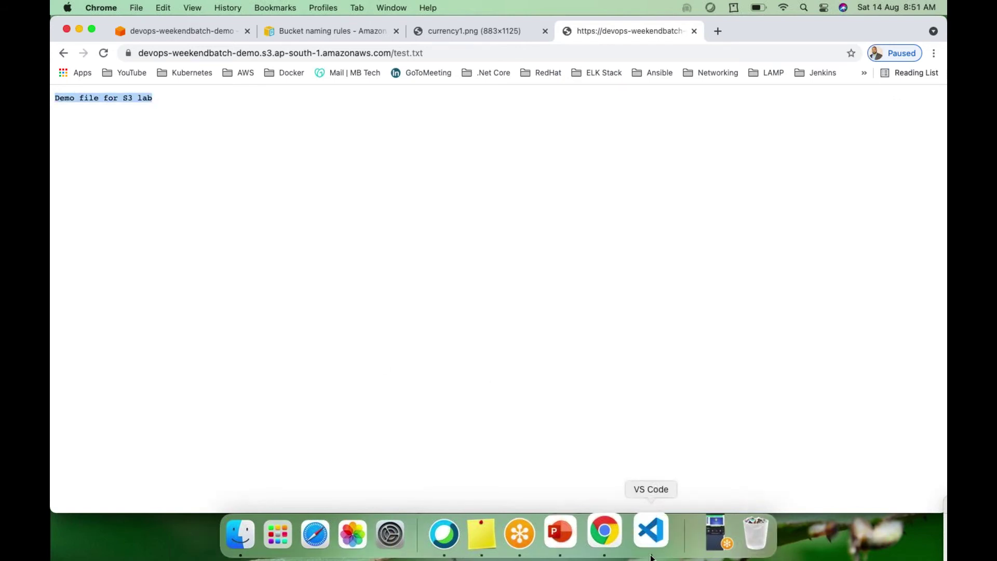
Switch to Visual Studio Code, add the second line "2nd line for versioning Demo" to test.txt, save it, and minimize the editor.
{"action": "left_click", "coordinate": [650, 529]}
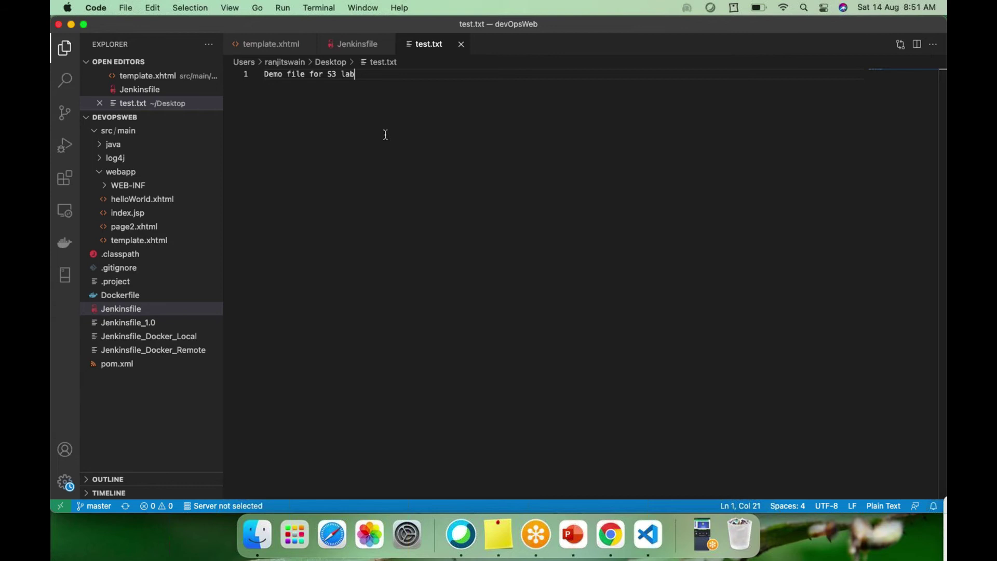
{"action": "key", "text": "Return"}
{"action": "type", "text": "2nd line"}
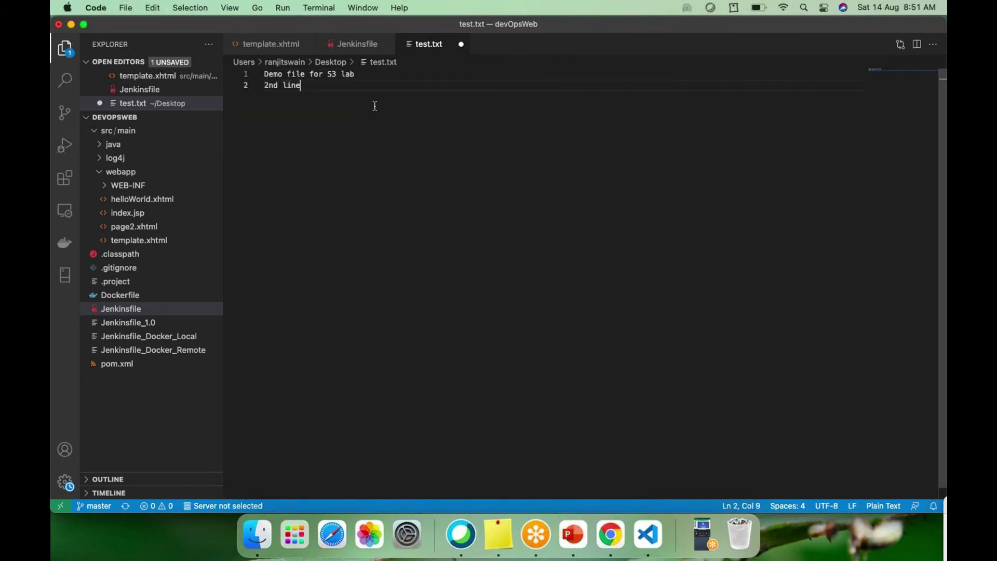
{"action": "type", "text": " for versioning demo"}
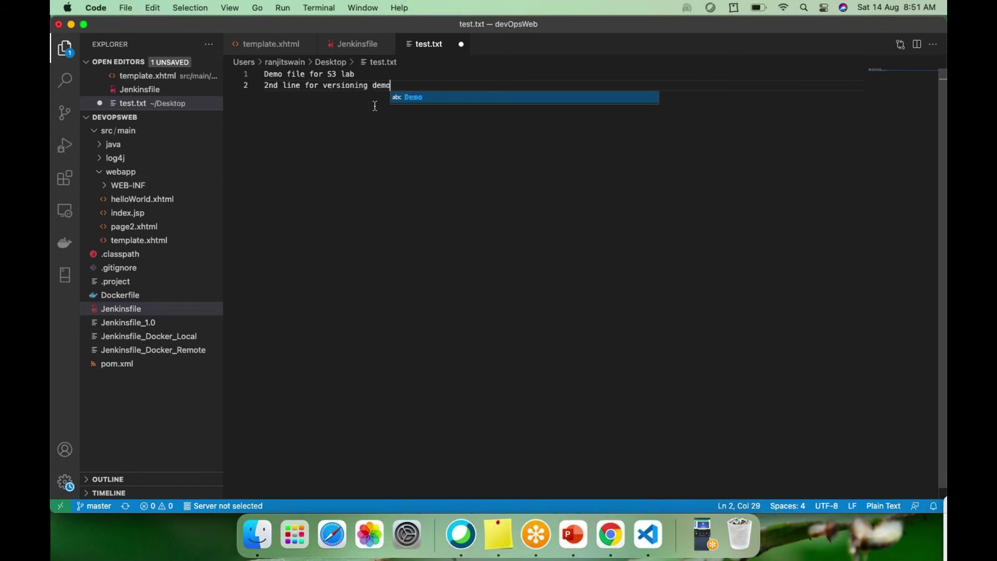
{"action": "key", "text": "Return"}
{"action": "key", "text": "super+s"}
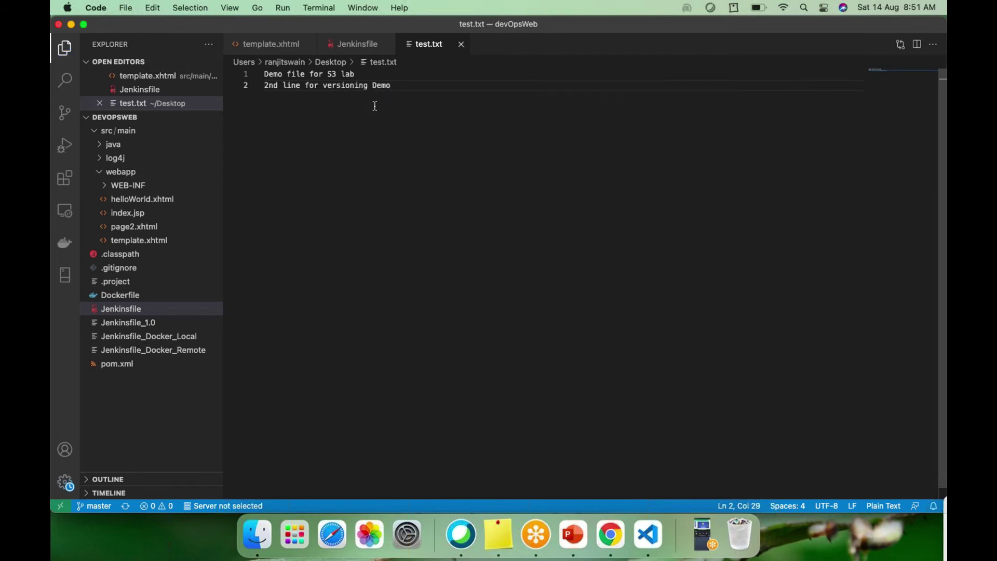
{"action": "left_click", "coordinate": [71, 24]}
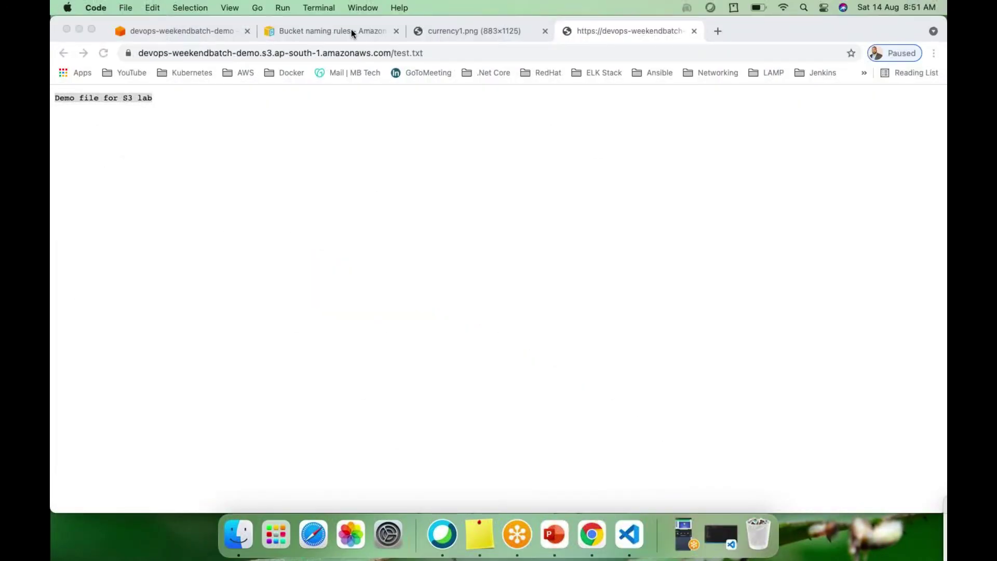
Return to the devops-weekendbatch-demo bucket and add the edited test.txt from the Desktop folder to a new upload.
{"action": "left_click", "coordinate": [159, 32]}
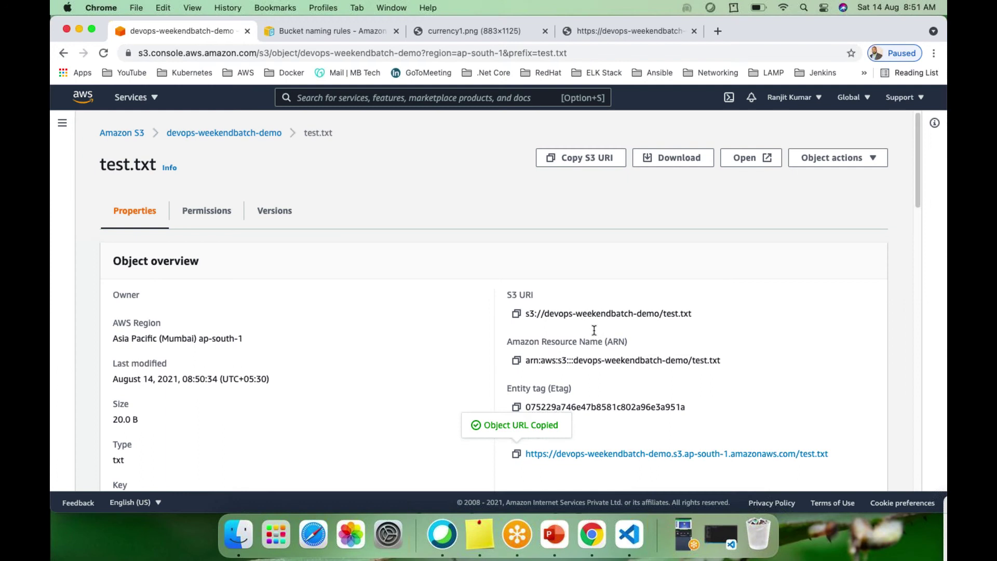
{"action": "left_click", "coordinate": [240, 134]}
{"action": "left_click", "coordinate": [747, 318]}
{"action": "left_click", "coordinate": [468, 291]}
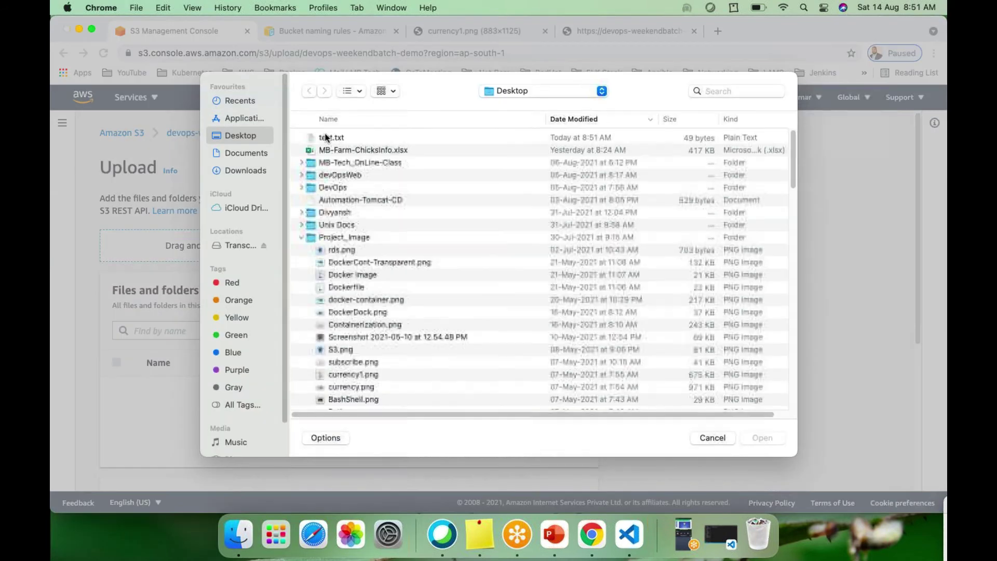
{"action": "left_click", "coordinate": [740, 437]}
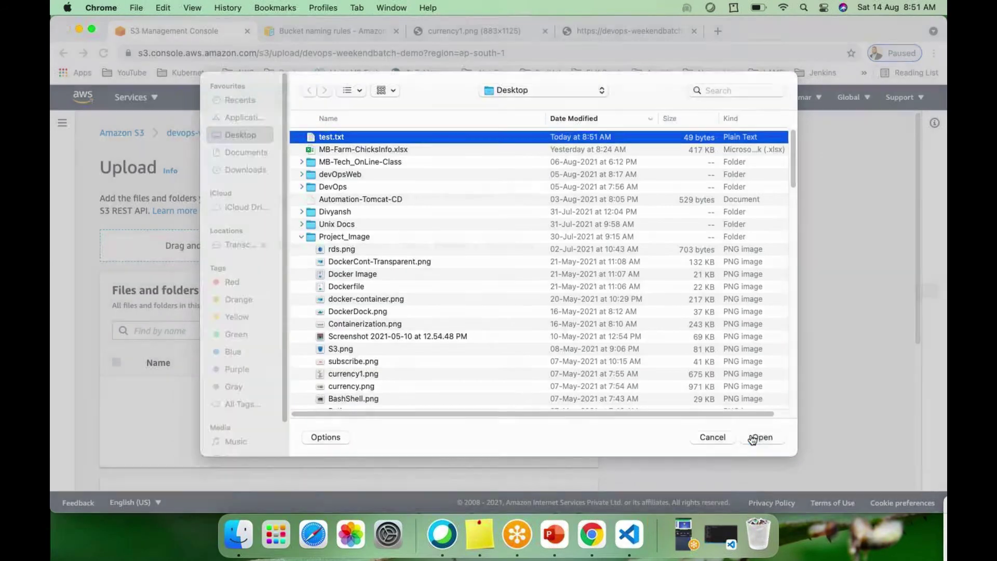
Upload the edited test.txt with default permissions, review the upload status, and return to the bucket's object list.
{"action": "scroll", "coordinate": [375, 399], "scroll_direction": "down", "scroll_amount": 5}
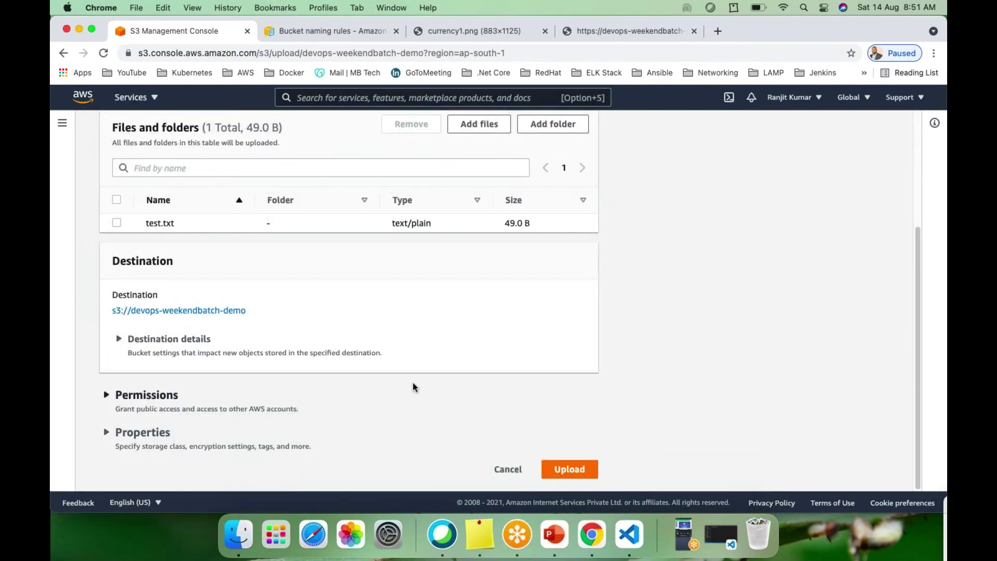
{"action": "left_click", "coordinate": [569, 469]}
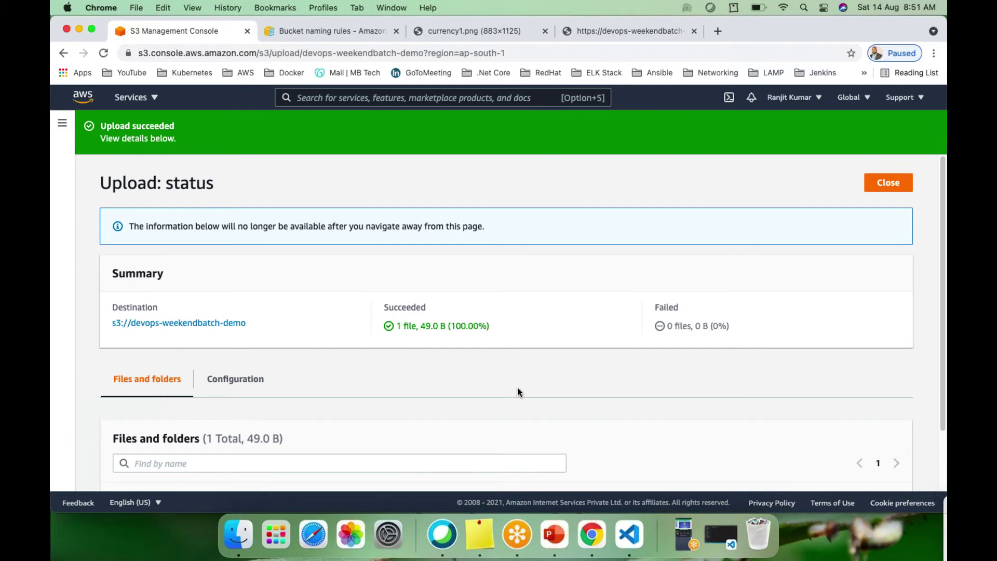
{"action": "scroll", "coordinate": [516, 390], "scroll_direction": "down", "scroll_amount": 3}
{"action": "scroll", "coordinate": [563, 273], "scroll_direction": "up", "scroll_amount": 1}
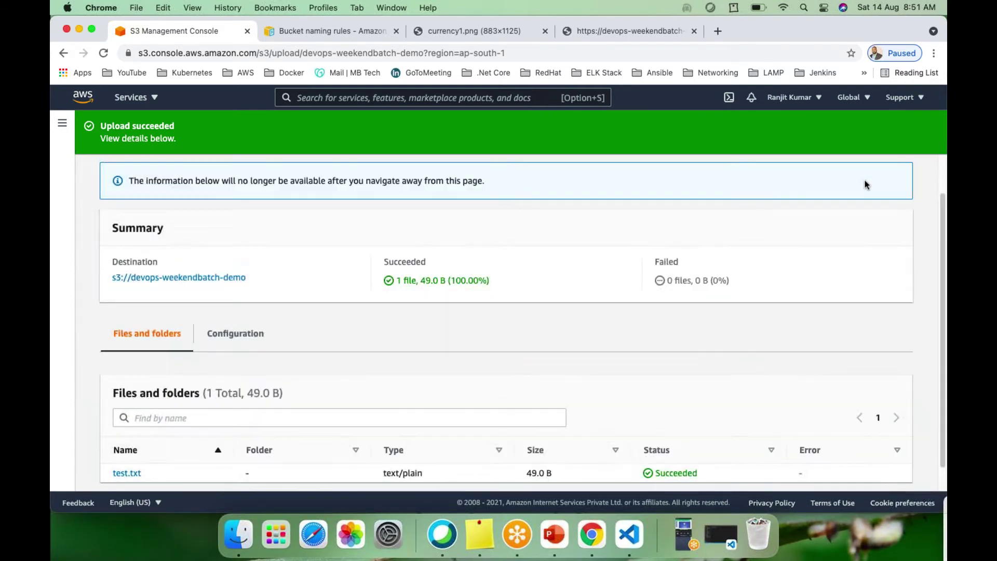
{"action": "scroll", "coordinate": [835, 188], "scroll_direction": "up", "scroll_amount": 2}
{"action": "left_click", "coordinate": [881, 187]}
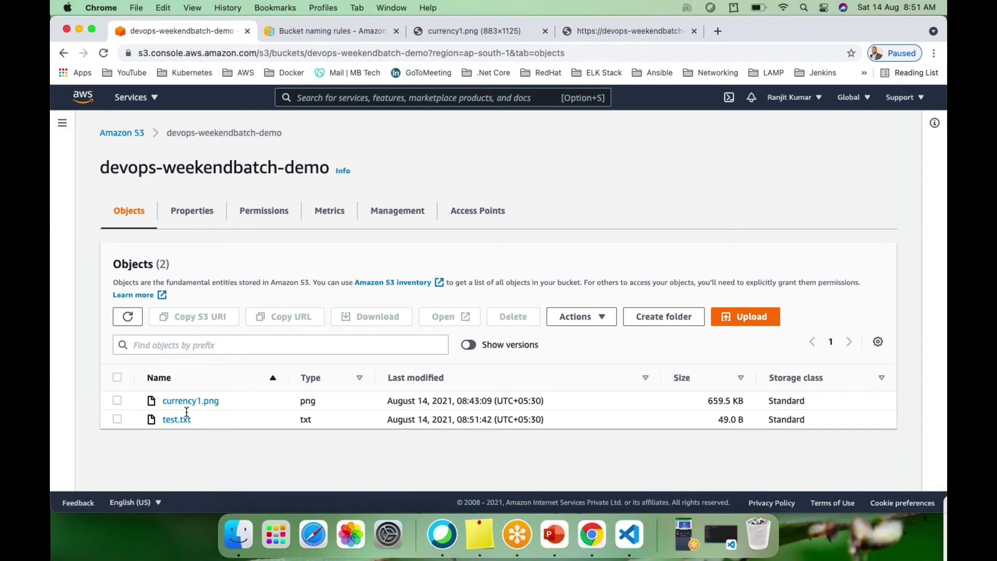
Reload the object URL of test.txt in its browser tab to check public access, and return to the bucket's object list.
{"action": "left_click", "coordinate": [645, 29]}
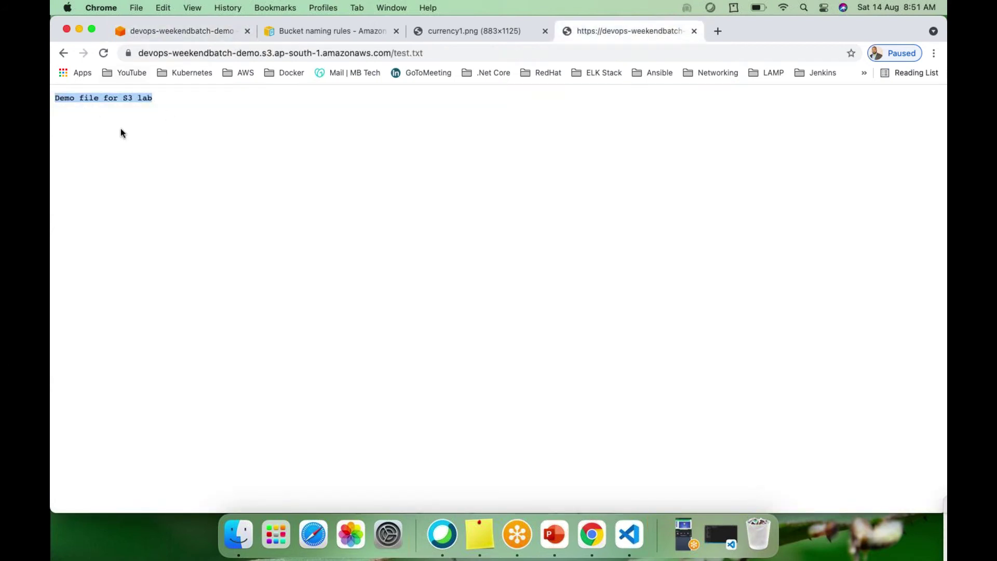
{"action": "left_click", "coordinate": [103, 52]}
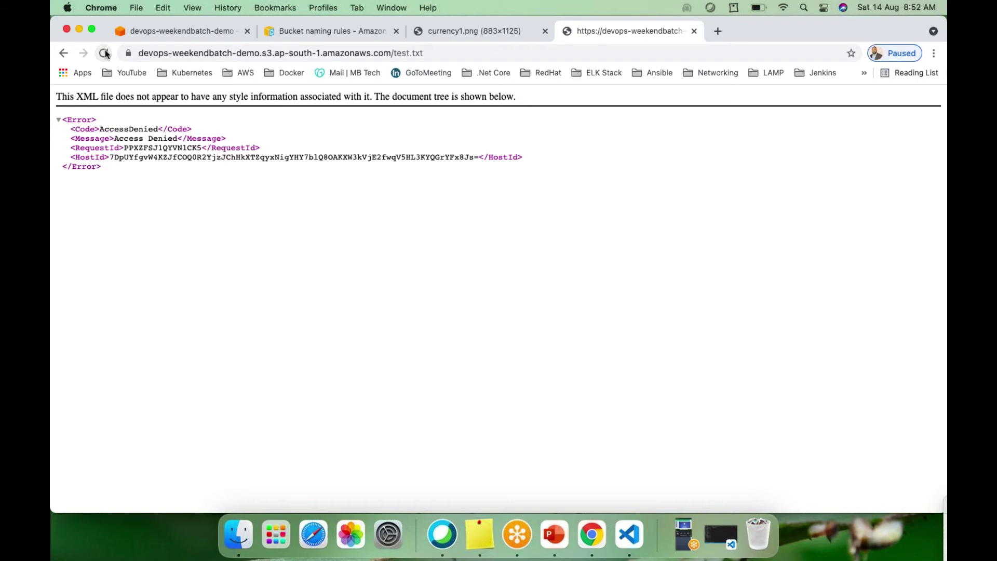
{"action": "left_click", "coordinate": [197, 31]}
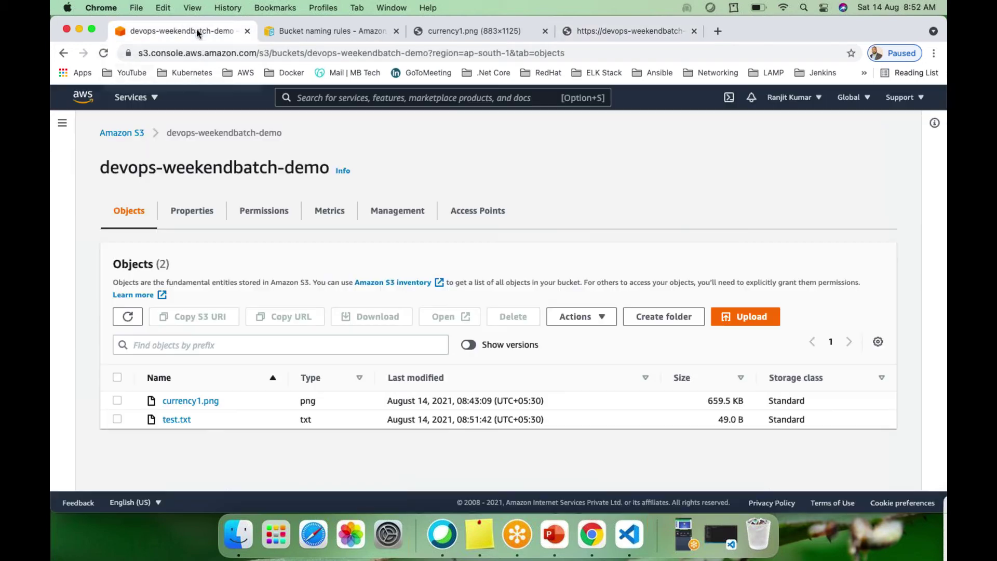
Grant Everyone (public access) Read permission on the test.txt object in its access control list, acknowledge the effects, and save the changes.
{"action": "left_click", "coordinate": [176, 419]}
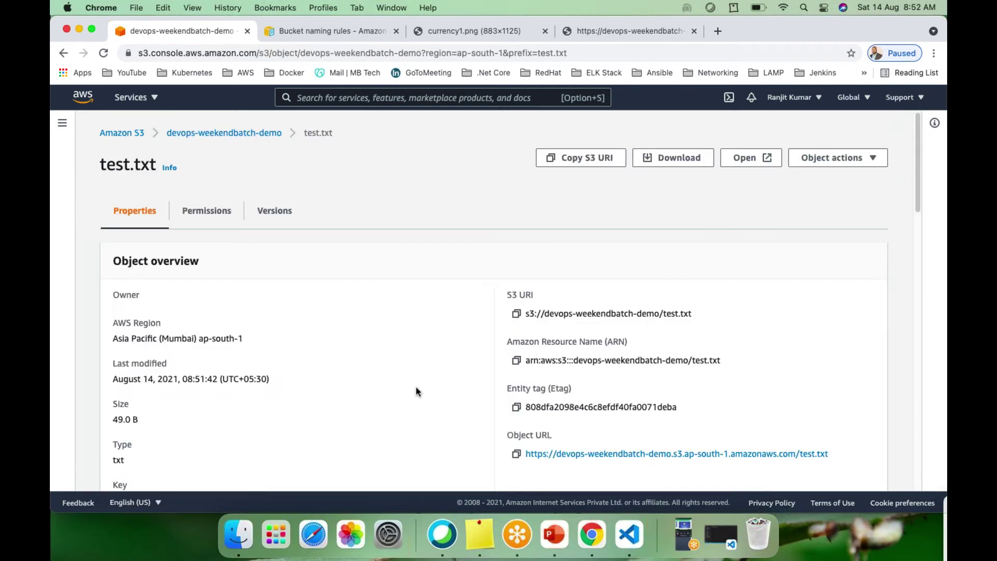
{"action": "left_click", "coordinate": [202, 218]}
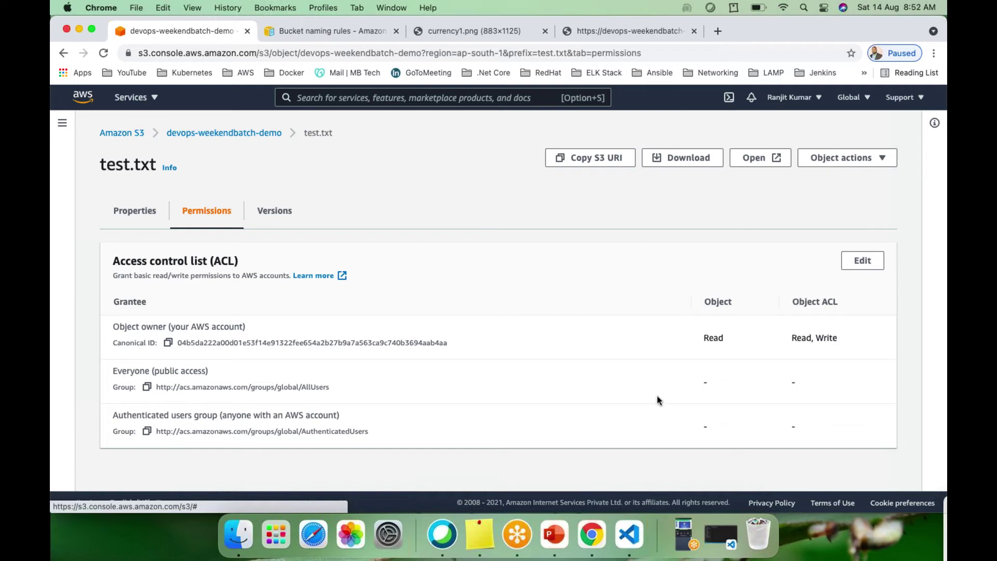
{"action": "left_click", "coordinate": [862, 261]}
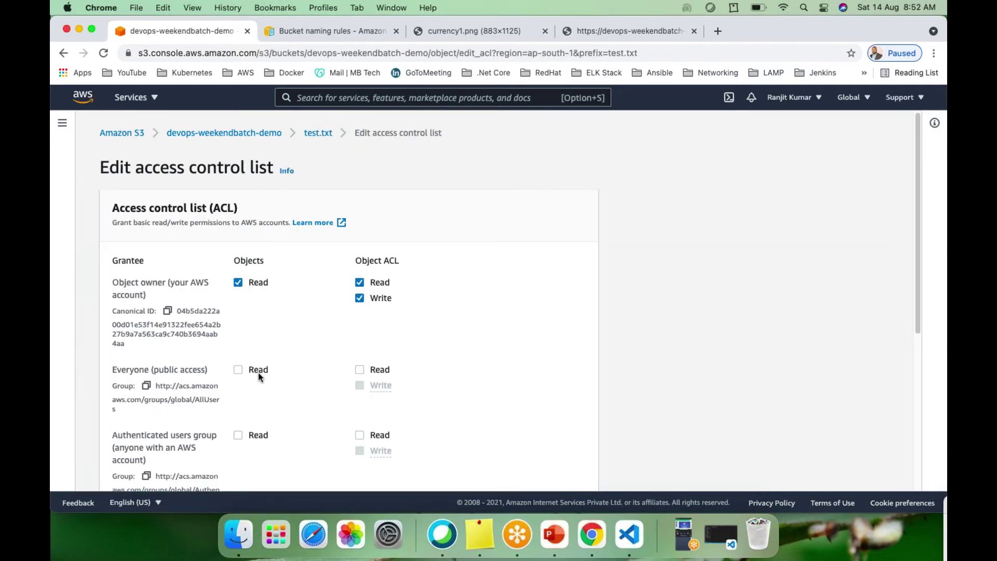
{"action": "left_click", "coordinate": [264, 369]}
{"action": "scroll", "coordinate": [485, 396], "scroll_direction": "down", "scroll_amount": 8}
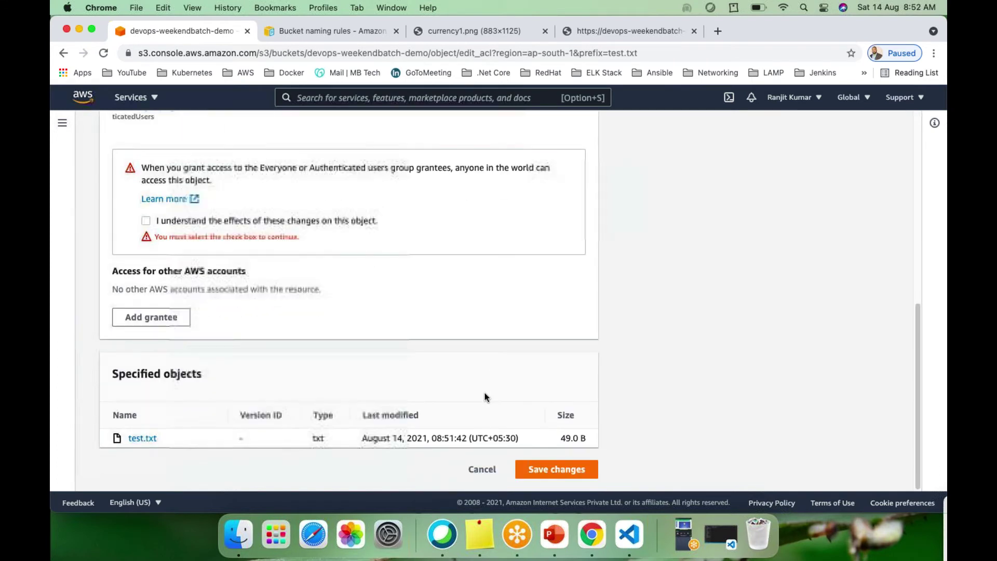
{"action": "left_click", "coordinate": [146, 221]}
{"action": "left_click", "coordinate": [534, 470]}
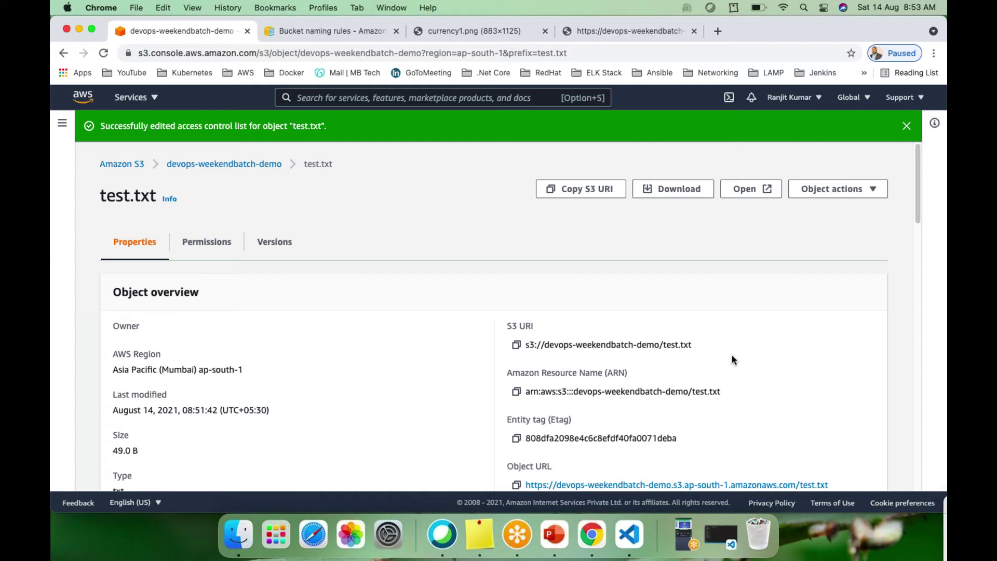
Reload the object URL of test.txt in its browser tab, check the text served, and return to the S3 console.
{"action": "scroll", "coordinate": [732, 358], "scroll_direction": "down", "scroll_amount": 3}
{"action": "scroll", "coordinate": [731, 355], "scroll_direction": "up", "scroll_amount": 3}
{"action": "scroll", "coordinate": [727, 373], "scroll_direction": "down", "scroll_amount": 2}
{"action": "scroll", "coordinate": [725, 382], "scroll_direction": "down", "scroll_amount": 1}
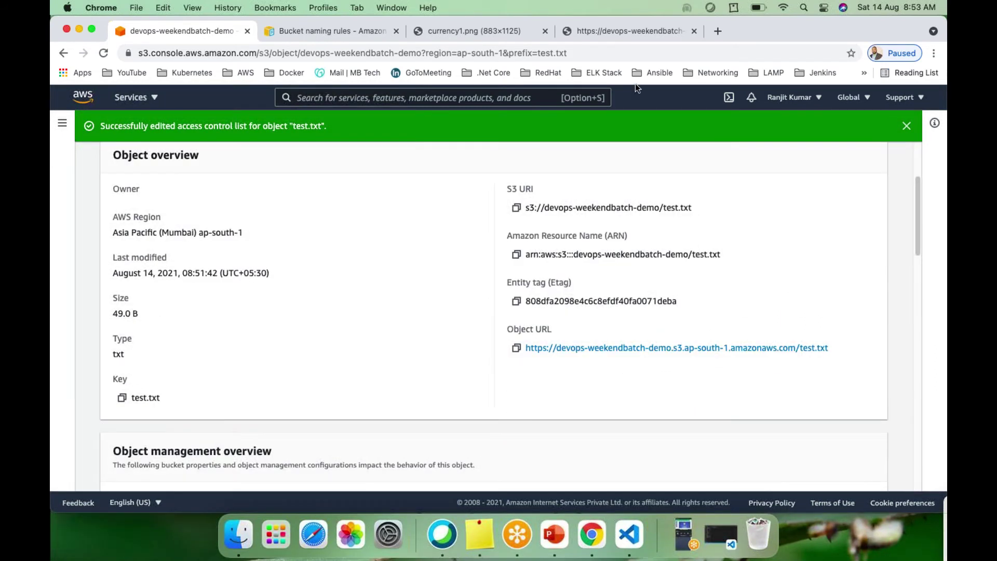
{"action": "left_click", "coordinate": [612, 31]}
{"action": "left_click", "coordinate": [104, 52]}
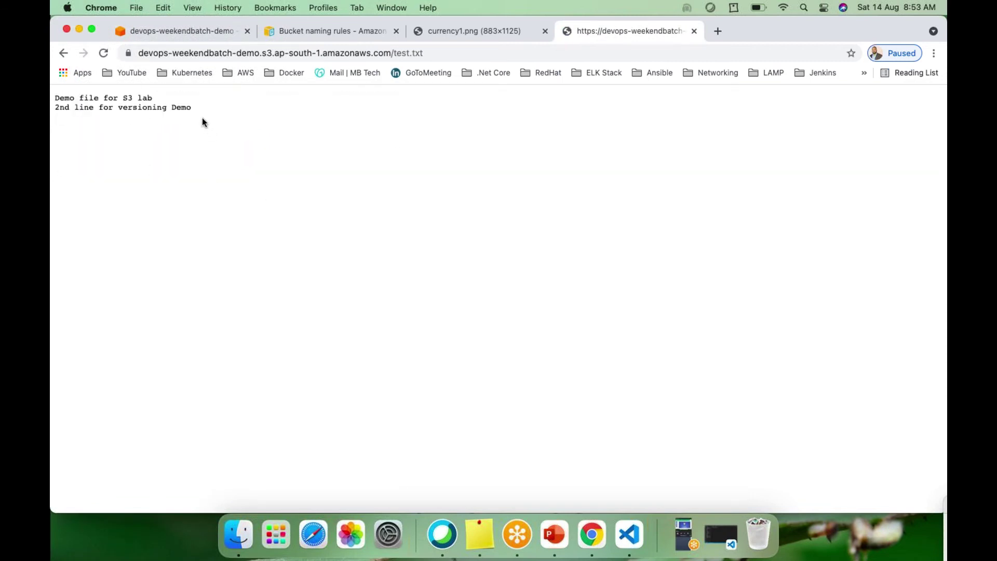
{"action": "left_click_drag", "start_coordinate": [200, 109], "coordinate": [51, 94]}
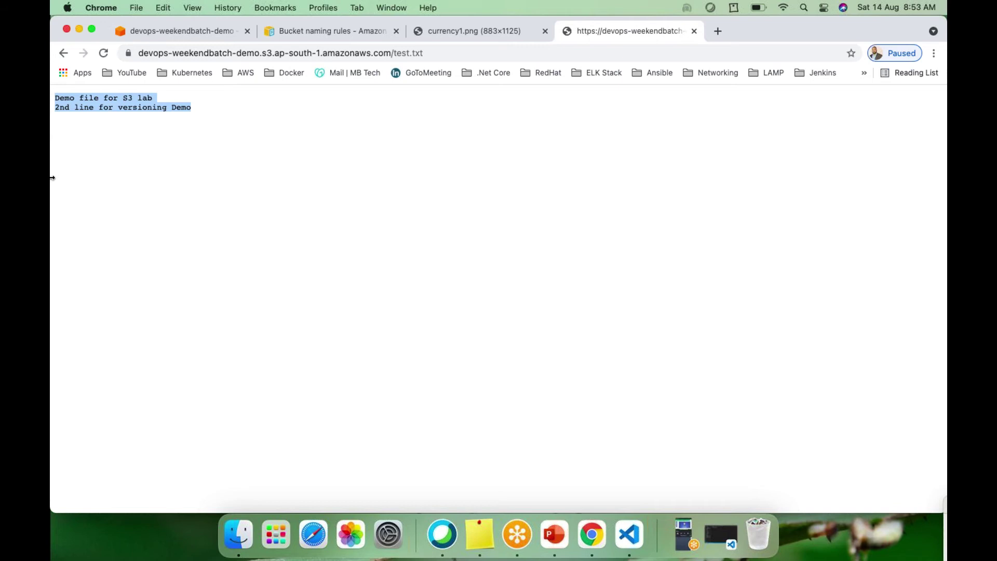
{"action": "left_click", "coordinate": [164, 31]}
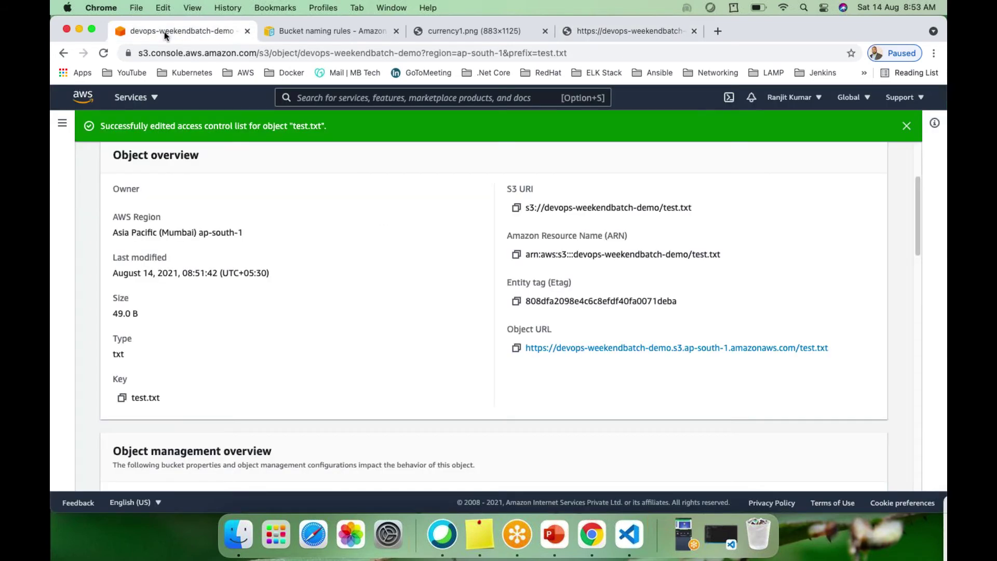
Reopen test.txt from the devops-weekendbatch-demo bucket and examine its list of versions, including the current version's ID.
{"action": "scroll", "coordinate": [319, 263], "scroll_direction": "up", "scroll_amount": 5}
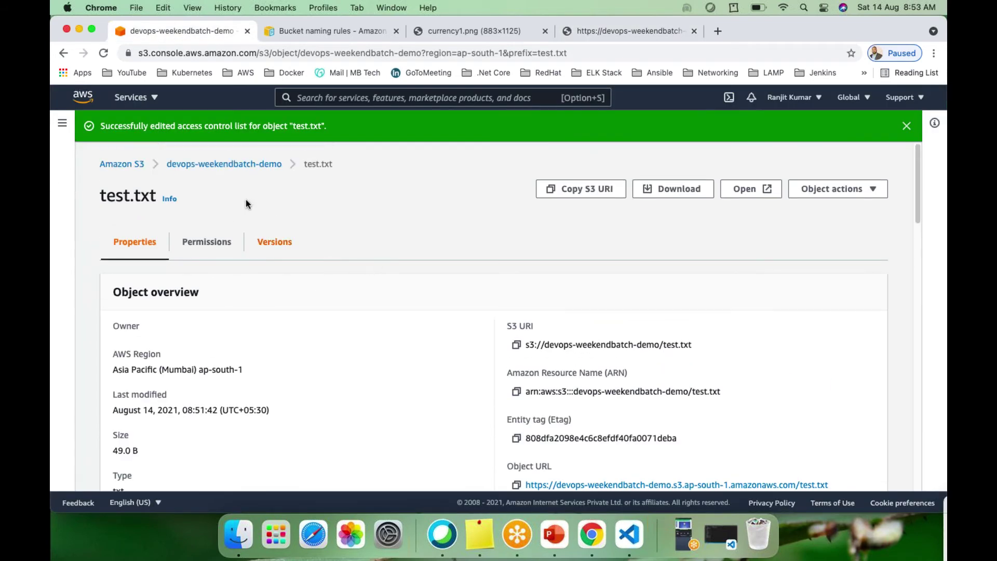
{"action": "left_click", "coordinate": [234, 166]}
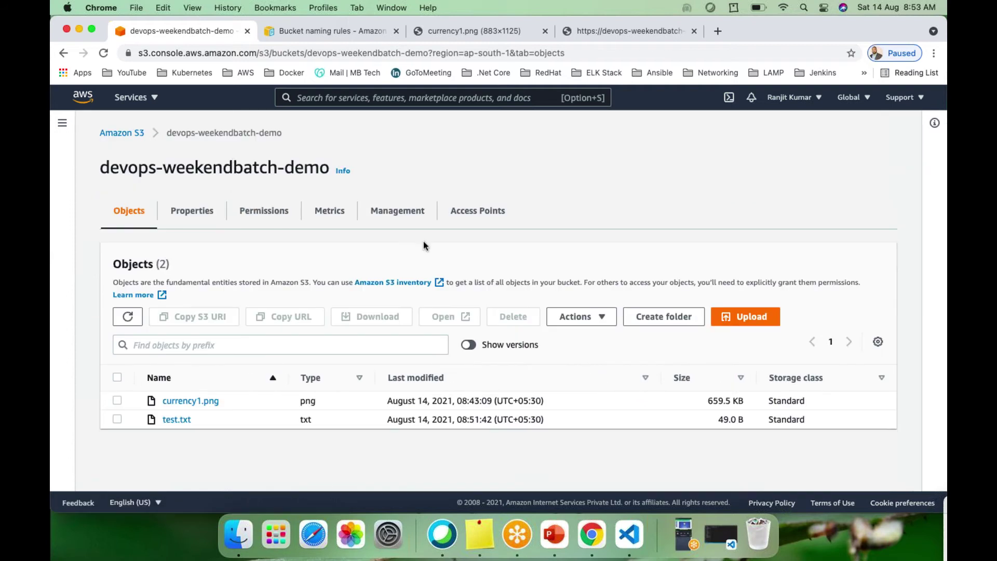
{"action": "left_click", "coordinate": [176, 419]}
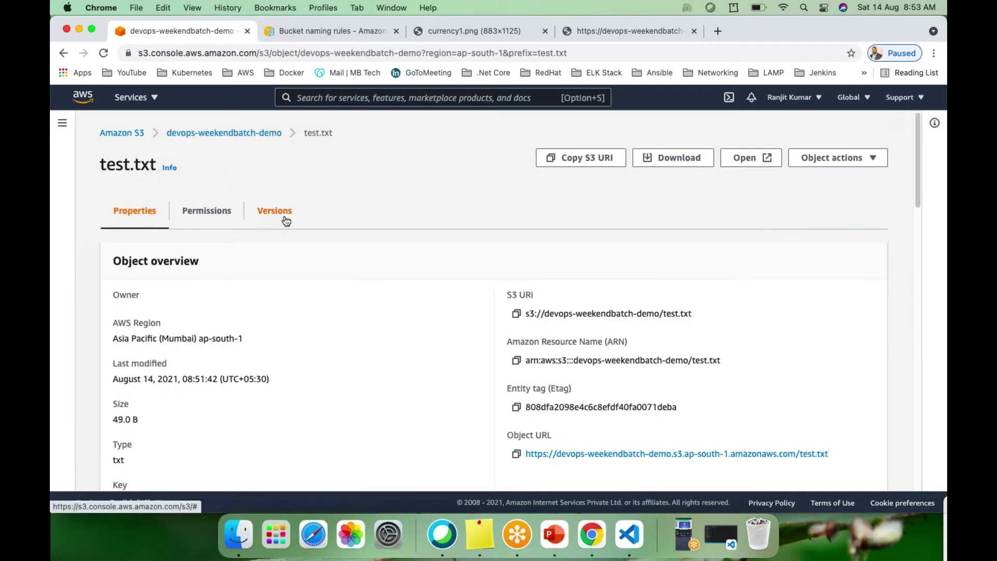
{"action": "left_click", "coordinate": [271, 214]}
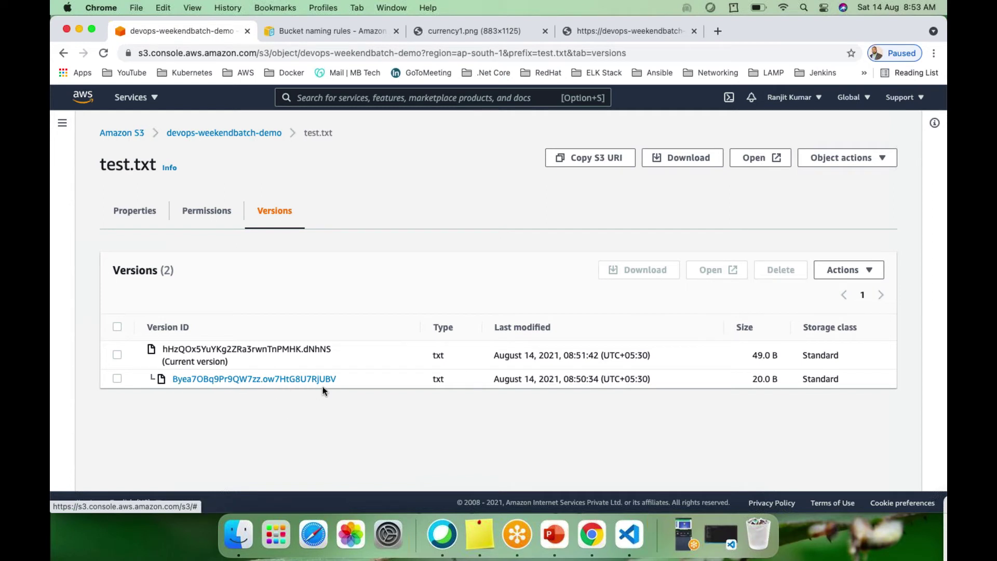
{"action": "left_click_drag", "start_coordinate": [223, 362], "coordinate": [161, 348]}
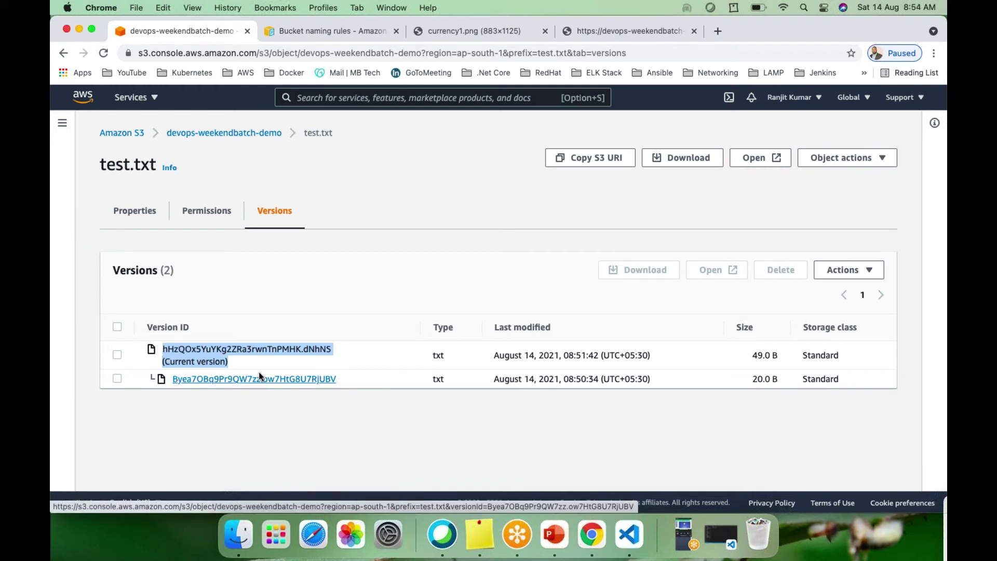
{"action": "left_click", "coordinate": [353, 418]}
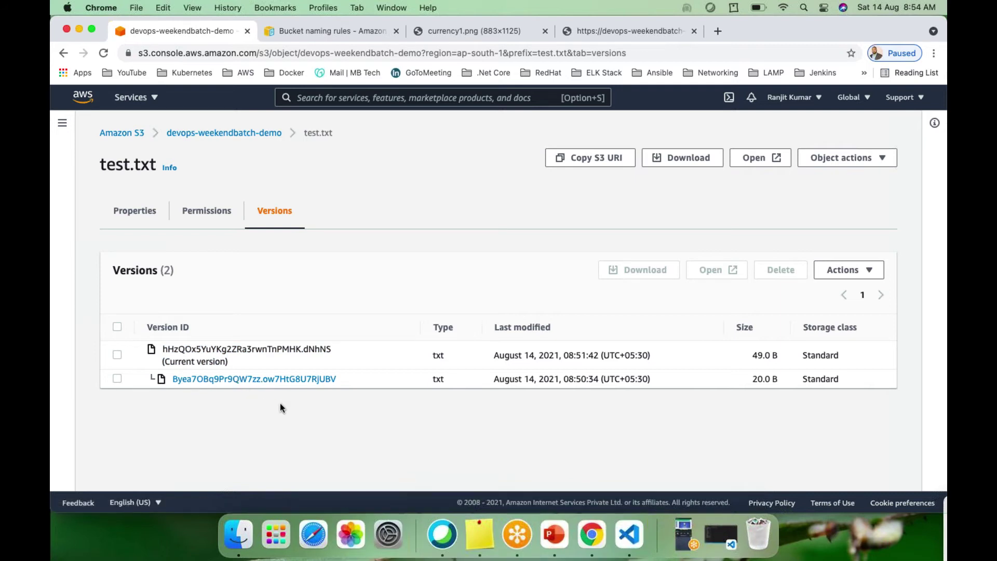
Open the older version of test.txt, copy its object URL, and load that URL in a new browser tab.
{"action": "left_click", "coordinate": [260, 379]}
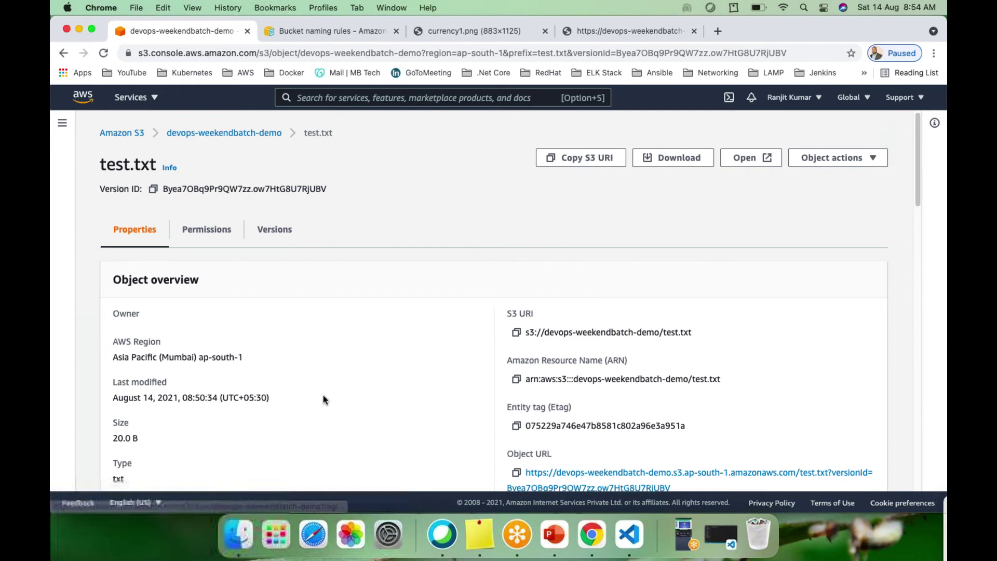
{"action": "scroll", "coordinate": [547, 362], "scroll_direction": "down", "scroll_amount": 5}
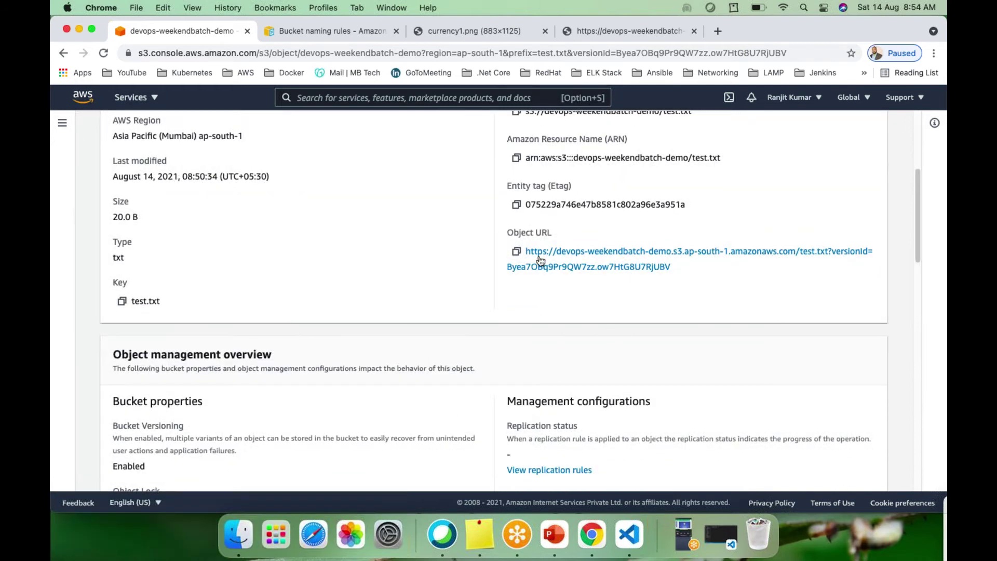
{"action": "left_click", "coordinate": [516, 252]}
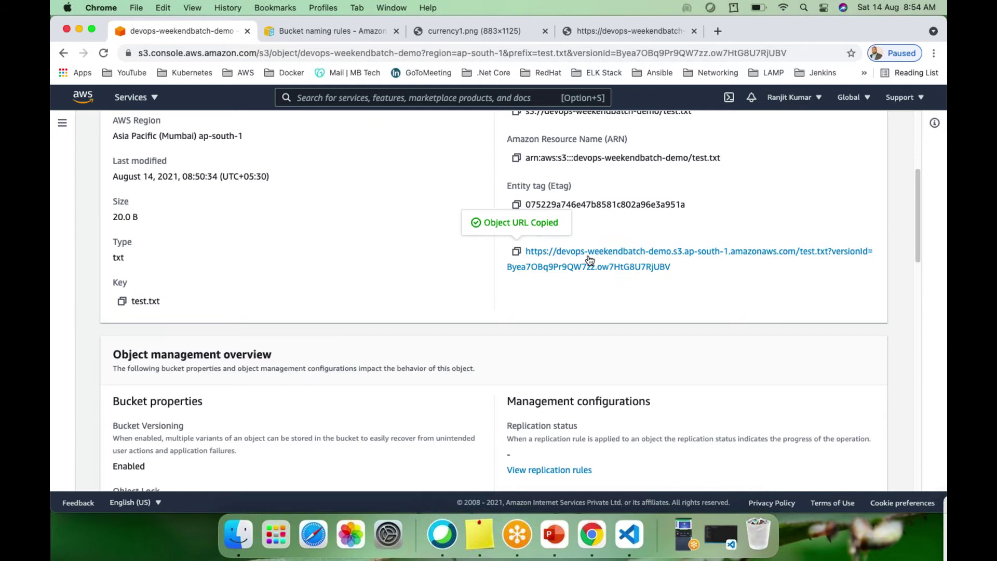
{"action": "left_click", "coordinate": [718, 30]}
{"action": "key", "text": "super+v"}
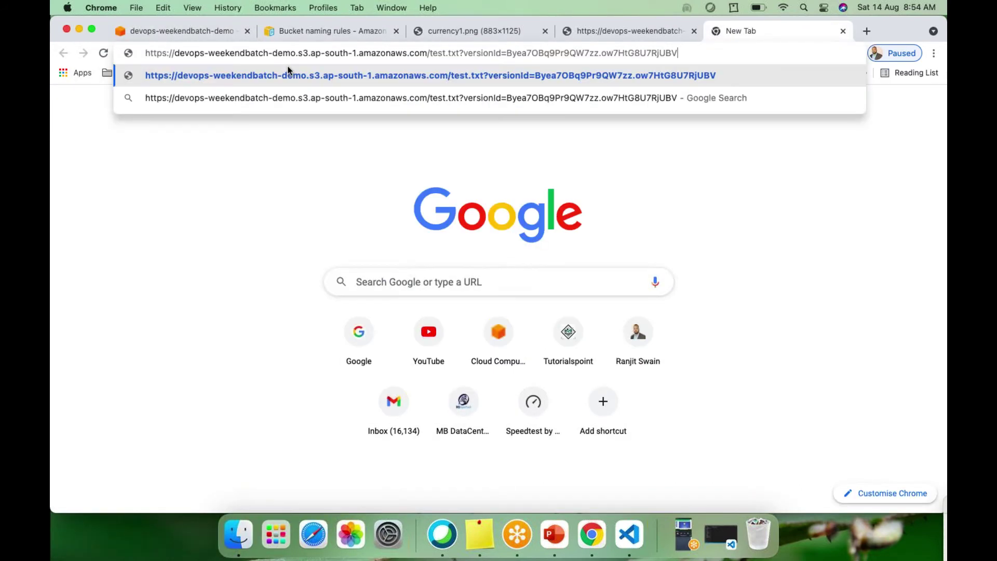
{"action": "key", "text": "Return"}
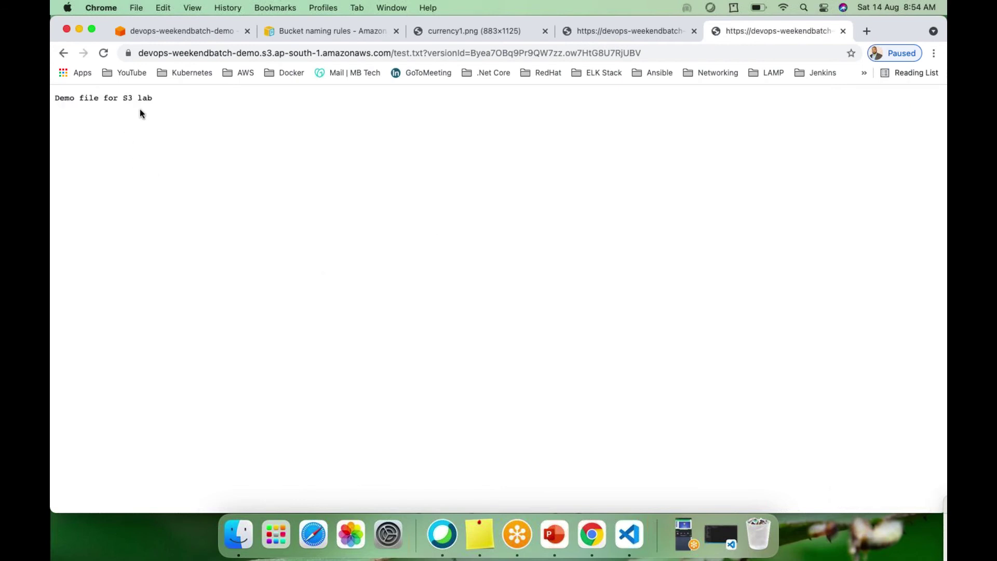
Compare the text of the older test.txt version with the text of the current version in their browser tabs.
{"action": "left_click_drag", "start_coordinate": [167, 98], "coordinate": [67, 94]}
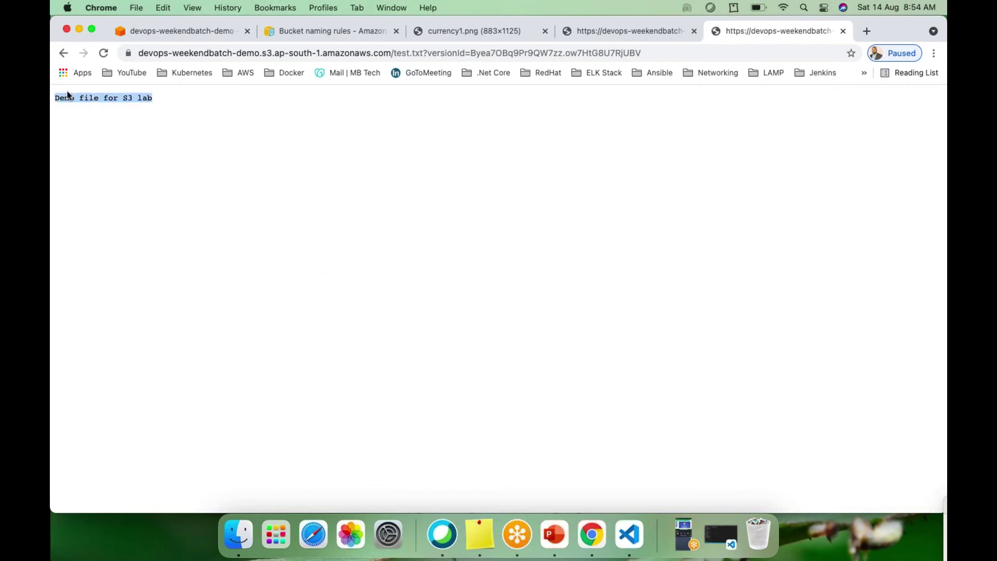
{"action": "left_click", "coordinate": [639, 31]}
{"action": "left_click", "coordinate": [203, 137]}
{"action": "left_click_drag", "start_coordinate": [203, 116], "coordinate": [54, 98]}
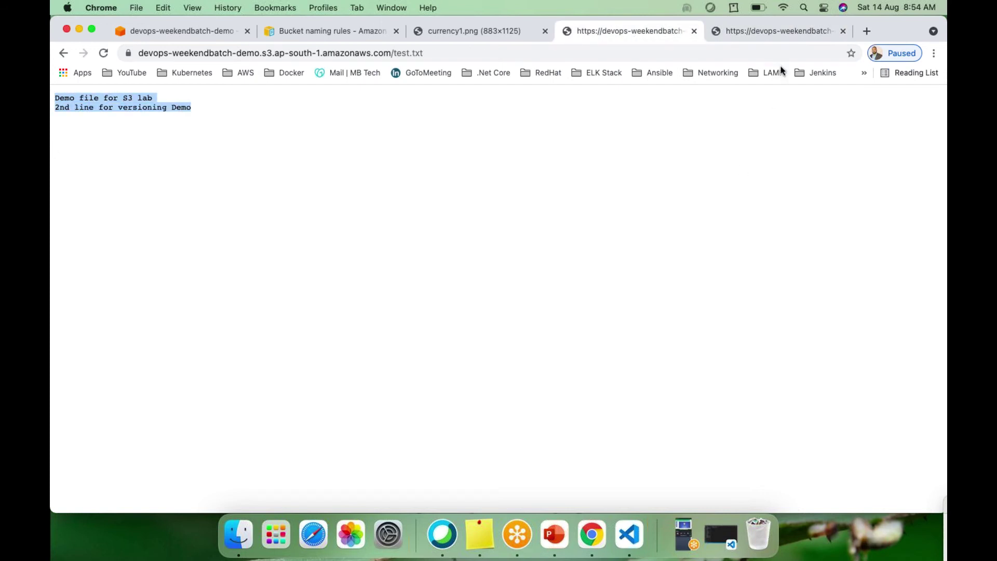
{"action": "left_click", "coordinate": [778, 29]}
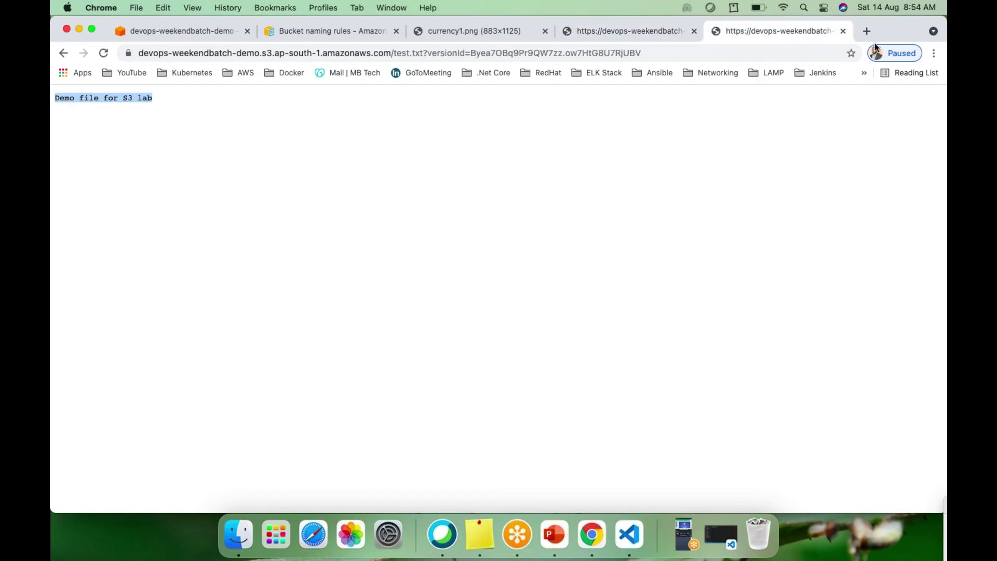
Close both browser tabs showing test.txt and return to the S3 console.
{"action": "left_click", "coordinate": [843, 32]}
{"action": "left_click", "coordinate": [693, 31]}
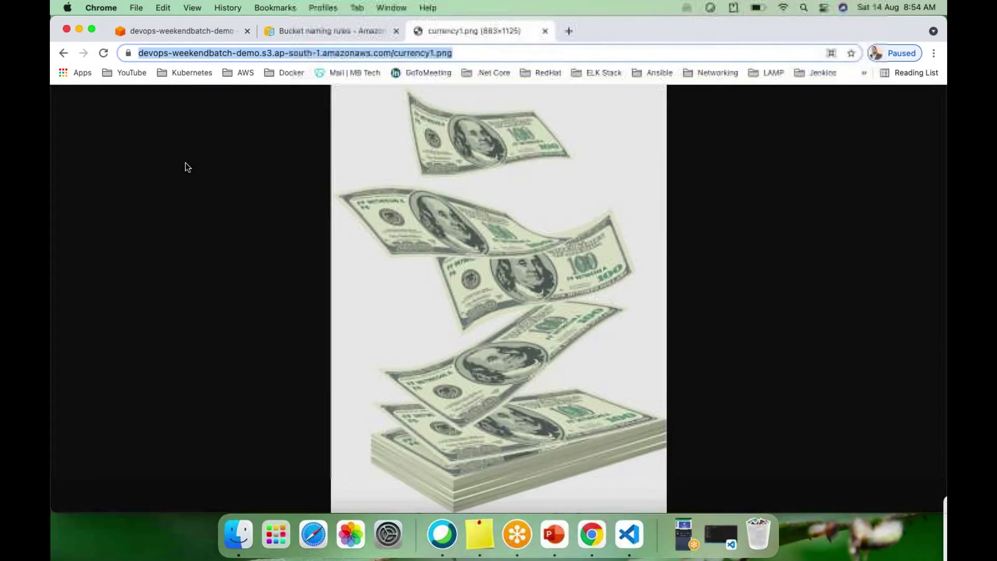
{"action": "left_click", "coordinate": [182, 29]}
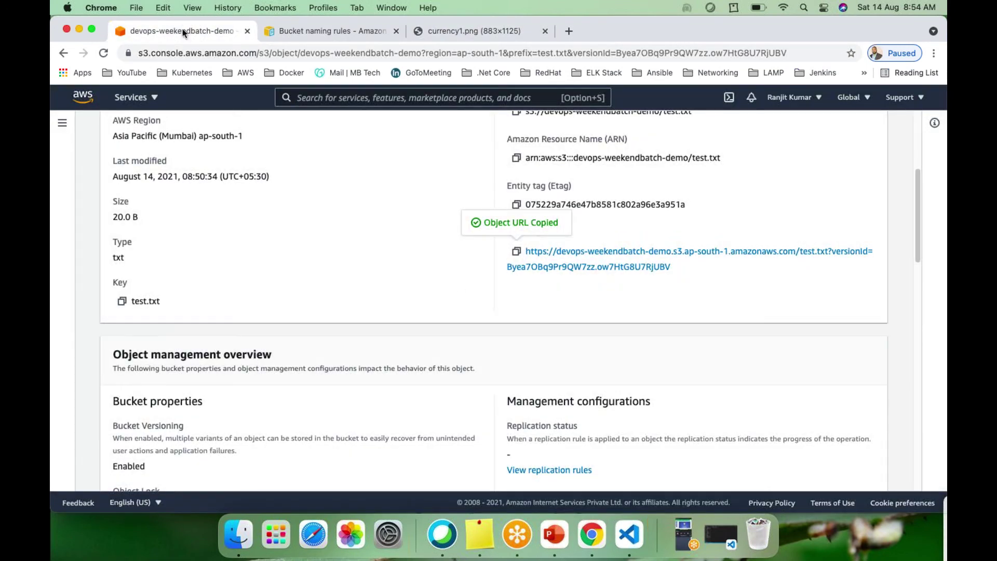
Review the older test.txt version's properties, including Bucket Versioning, storage class, encryption and Object Lock, and return to the bucket's object list.
{"action": "scroll", "coordinate": [365, 282], "scroll_direction": "down", "scroll_amount": 5}
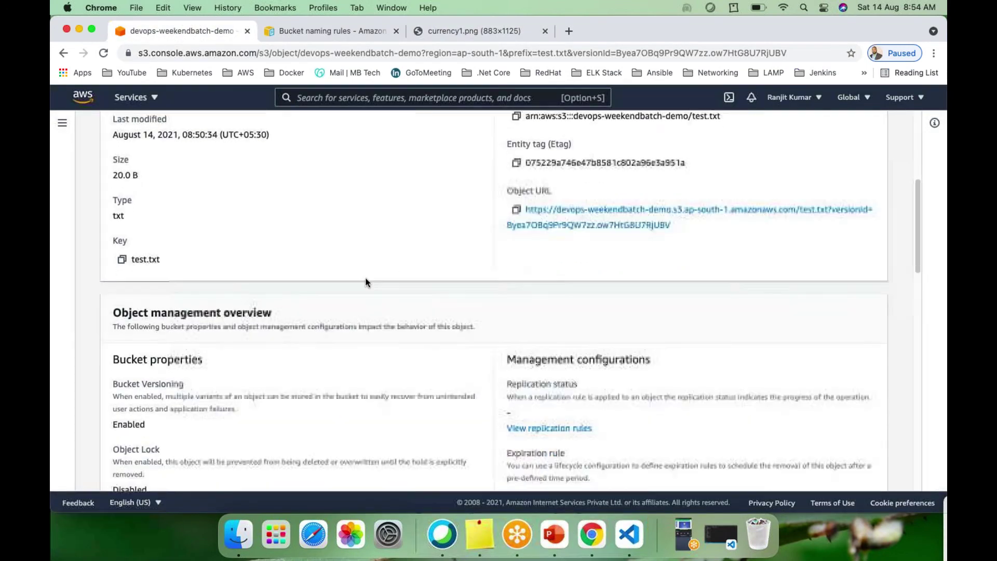
{"action": "left_click_drag", "start_coordinate": [147, 344], "coordinate": [93, 289]}
{"action": "scroll", "coordinate": [224, 348], "scroll_direction": "up", "scroll_amount": 6}
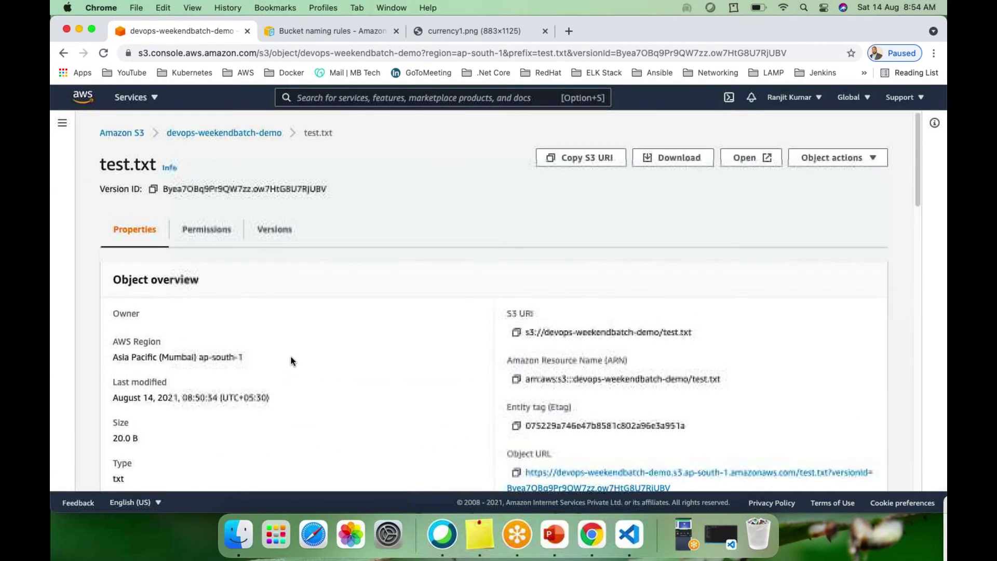
{"action": "scroll", "coordinate": [291, 358], "scroll_direction": "down", "scroll_amount": 6}
{"action": "scroll", "coordinate": [291, 361], "scroll_direction": "down", "scroll_amount": 10}
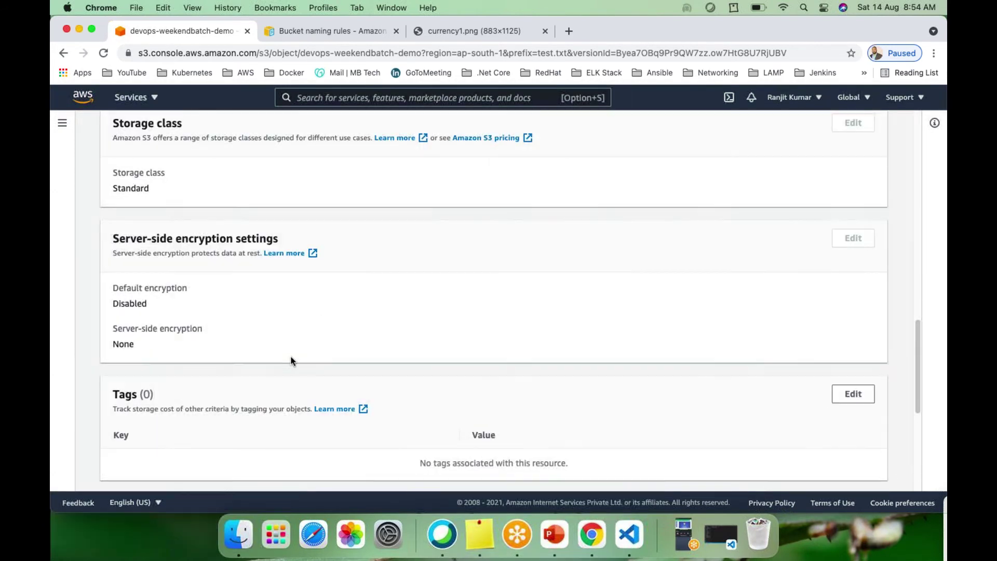
{"action": "scroll", "coordinate": [291, 358], "scroll_direction": "down", "scroll_amount": 4}
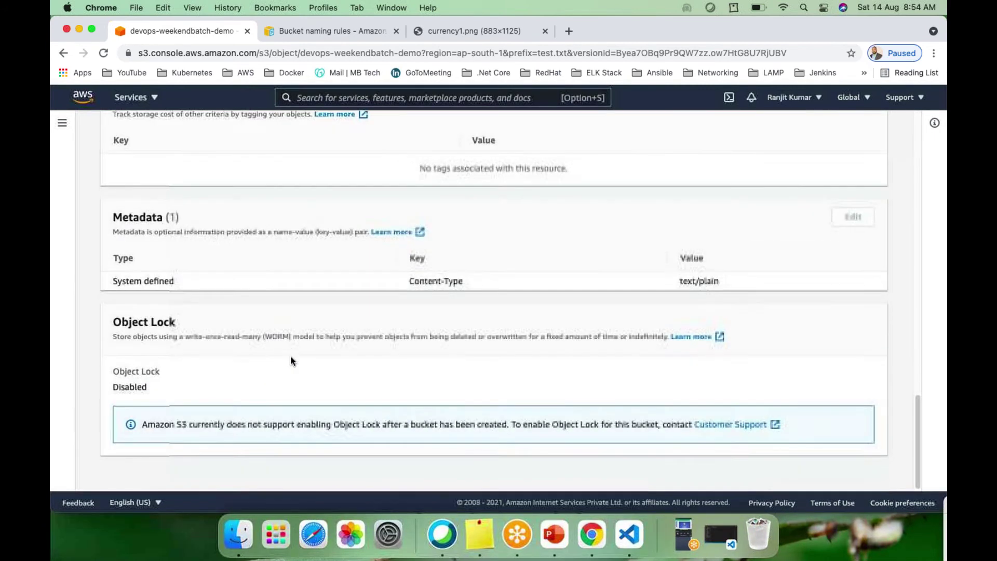
{"action": "scroll", "coordinate": [291, 359], "scroll_direction": "up", "scroll_amount": 7}
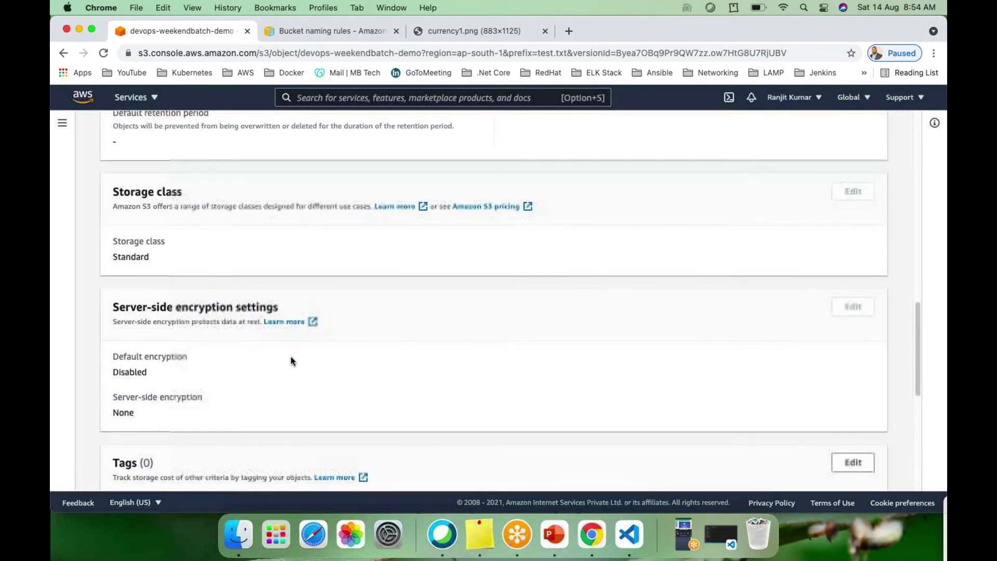
{"action": "scroll", "coordinate": [292, 361], "scroll_direction": "up", "scroll_amount": 3}
{"action": "scroll", "coordinate": [290, 356], "scroll_direction": "up", "scroll_amount": 7}
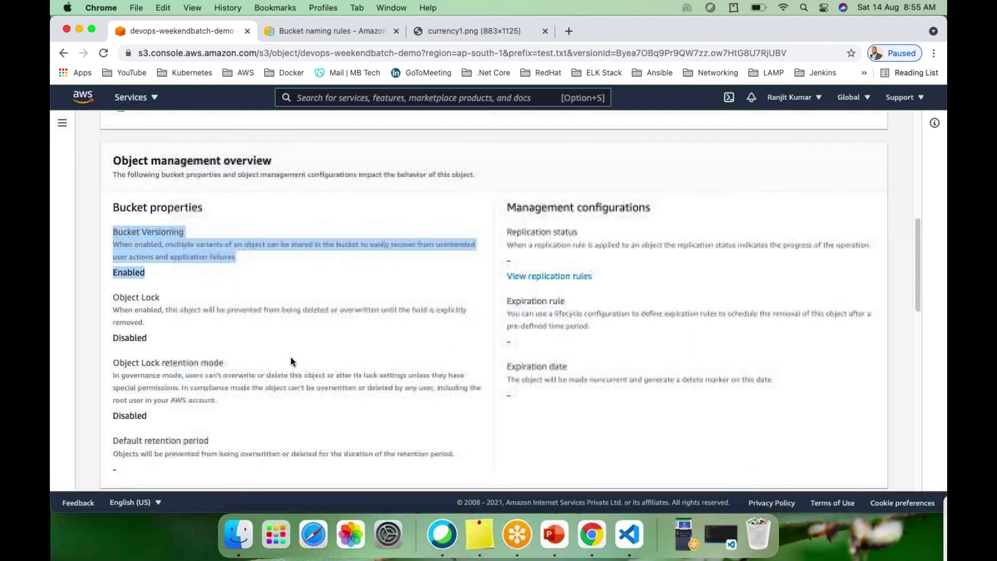
{"action": "scroll", "coordinate": [291, 359], "scroll_direction": "up", "scroll_amount": 7}
{"action": "left_click", "coordinate": [229, 136]}
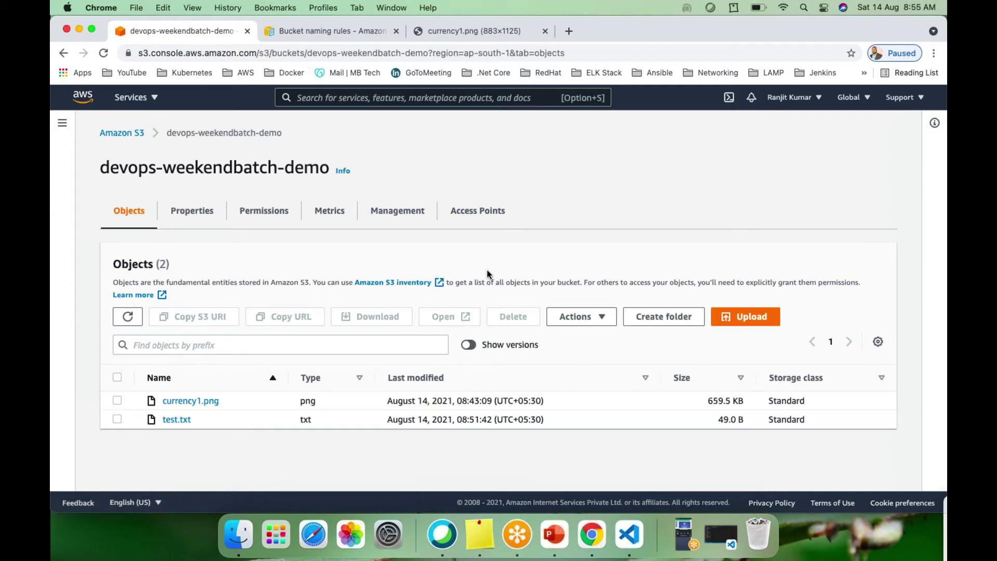
Select test.txt in the object list and review all the actions available for it, including the edit actions.
{"action": "left_click", "coordinate": [119, 419]}
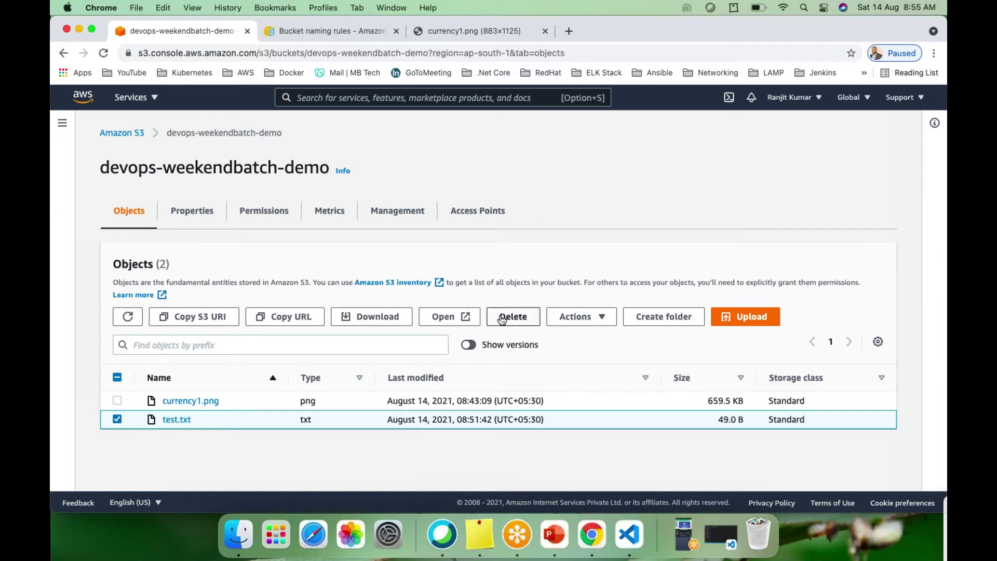
{"action": "left_click", "coordinate": [603, 320]}
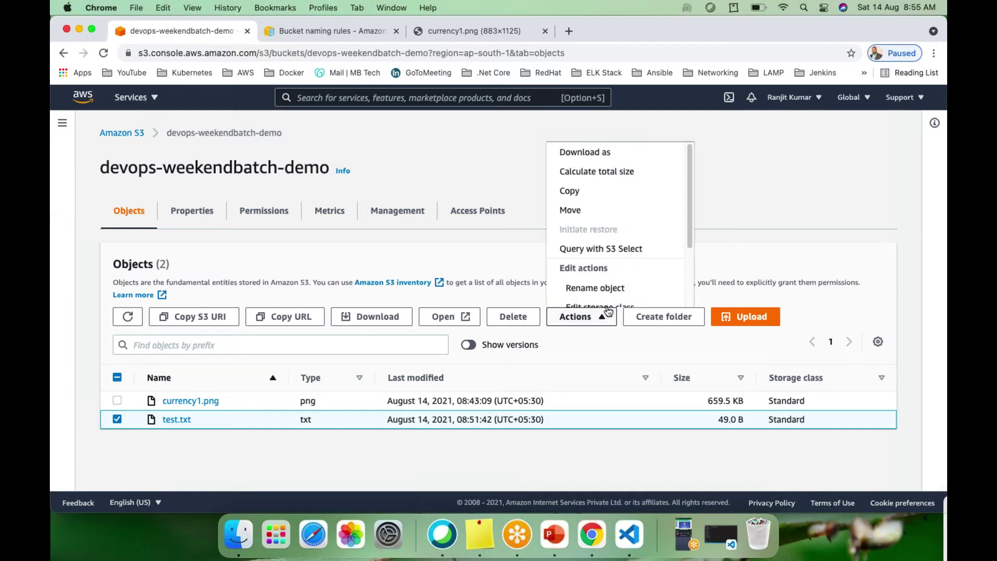
{"action": "scroll", "coordinate": [607, 306], "scroll_direction": "down", "scroll_amount": 1}
{"action": "scroll", "coordinate": [608, 306], "scroll_direction": "down", "scroll_amount": 4}
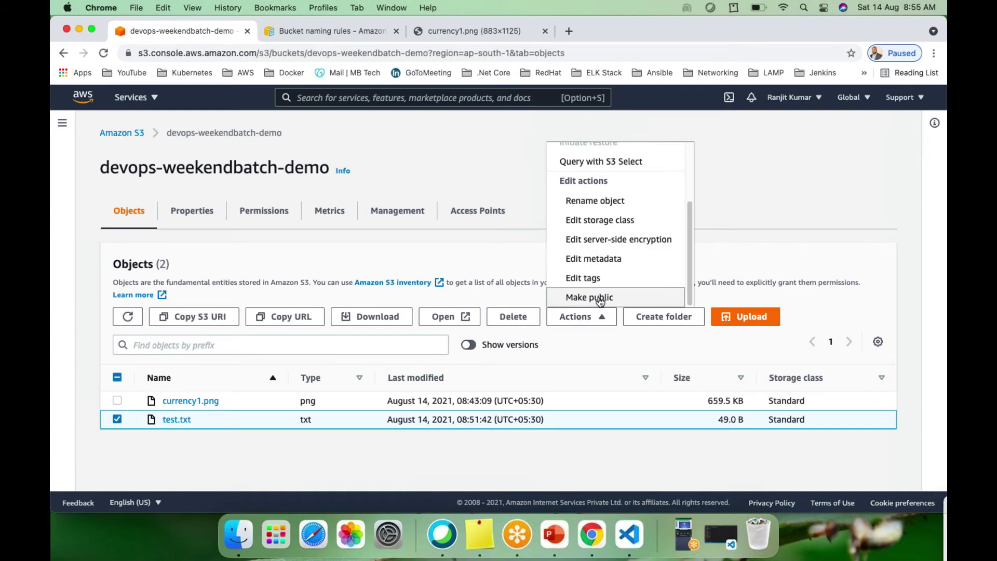
{"action": "scroll", "coordinate": [597, 260], "scroll_direction": "up", "scroll_amount": 3}
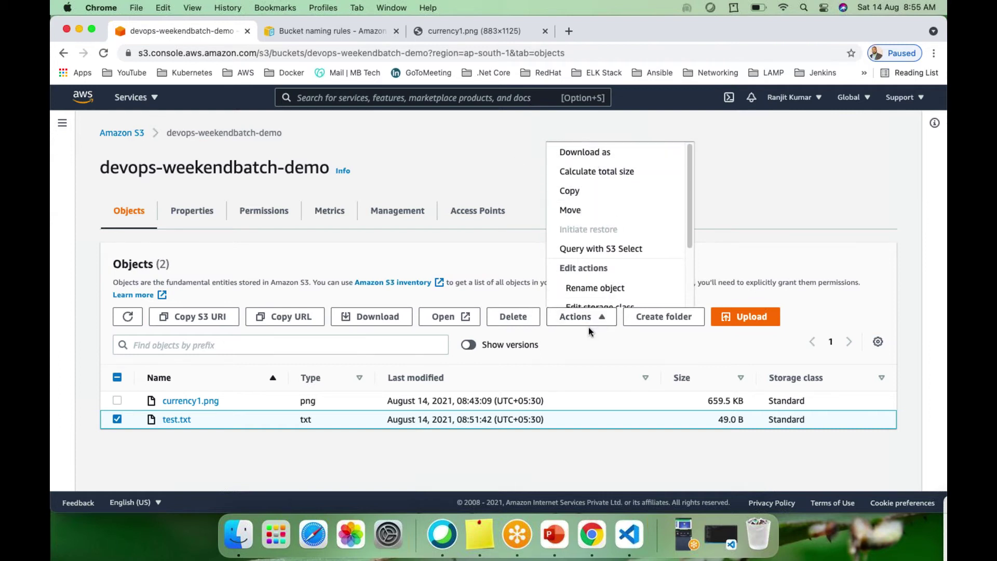
{"action": "left_click", "coordinate": [746, 197]}
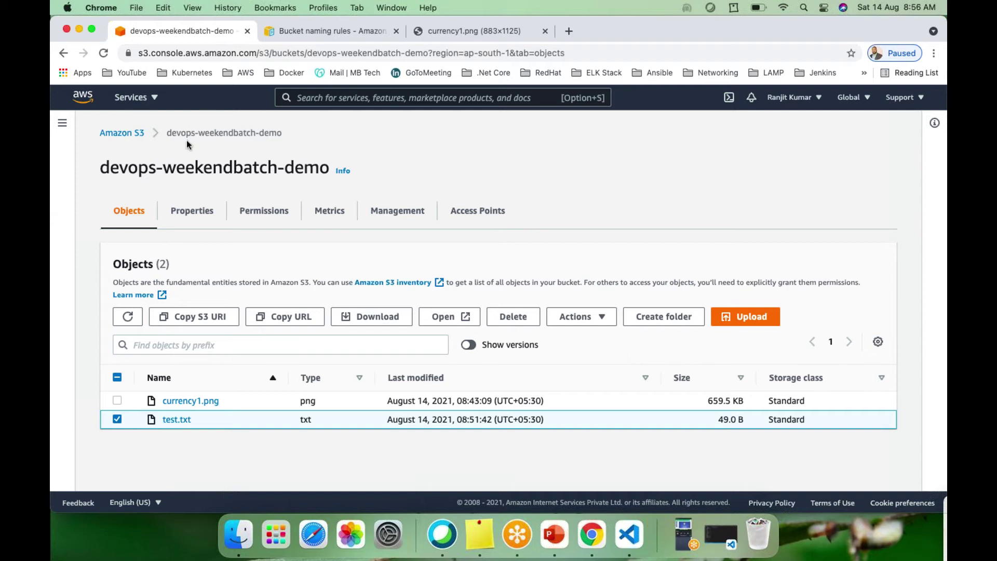
Review the folder name and server-side encryption settings for creating a folder in devops-weekendbatch-demo, and cancel the form.
{"action": "left_click_drag", "start_coordinate": [167, 135], "coordinate": [266, 136]}
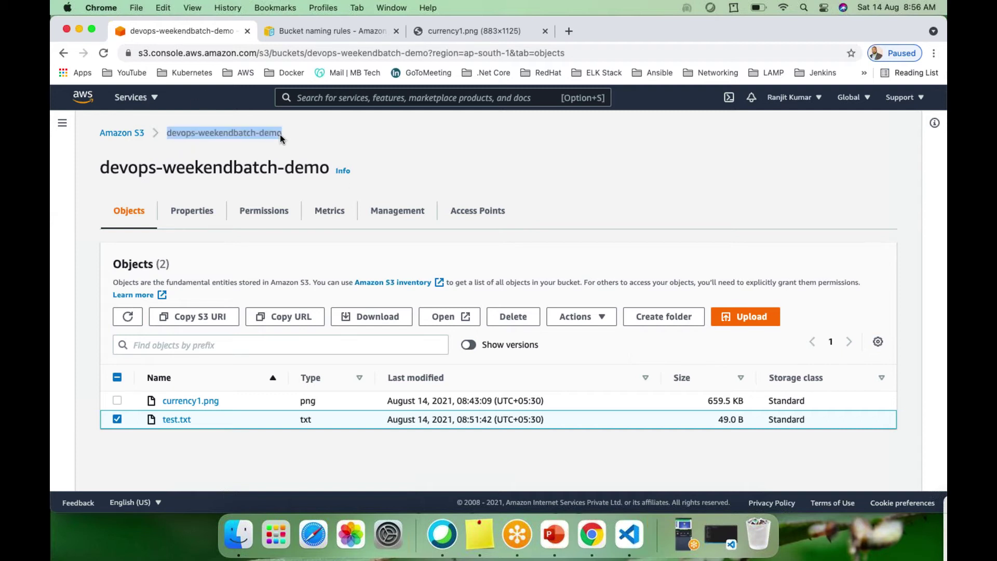
{"action": "left_click", "coordinate": [670, 322]}
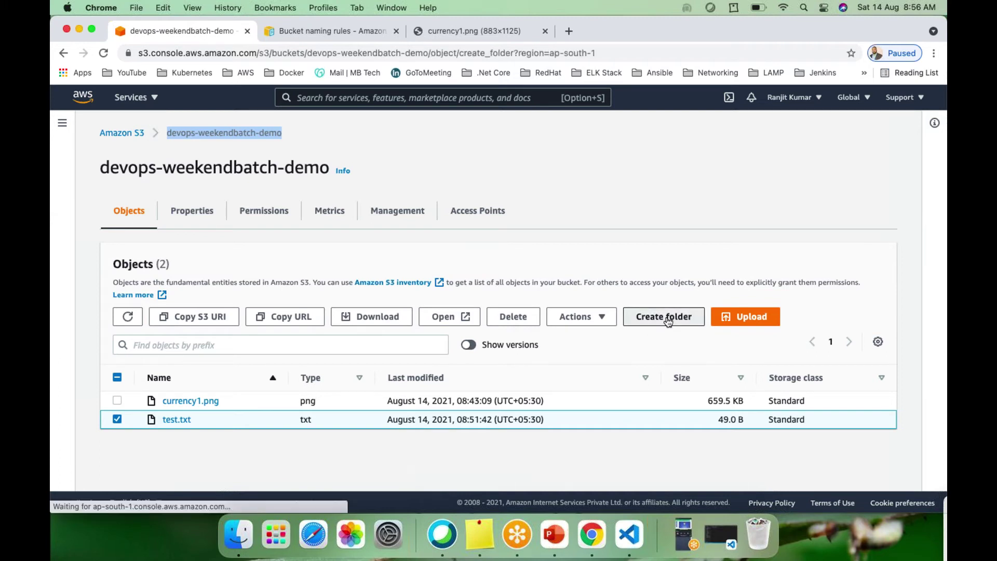
{"action": "scroll", "coordinate": [226, 374], "scroll_direction": "down", "scroll_amount": 5}
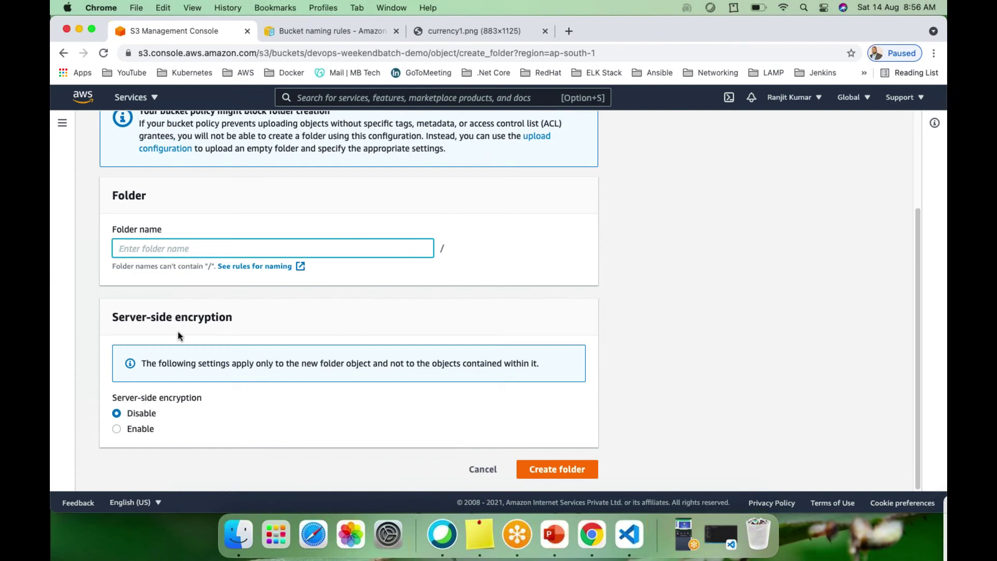
{"action": "left_click", "coordinate": [480, 470]}
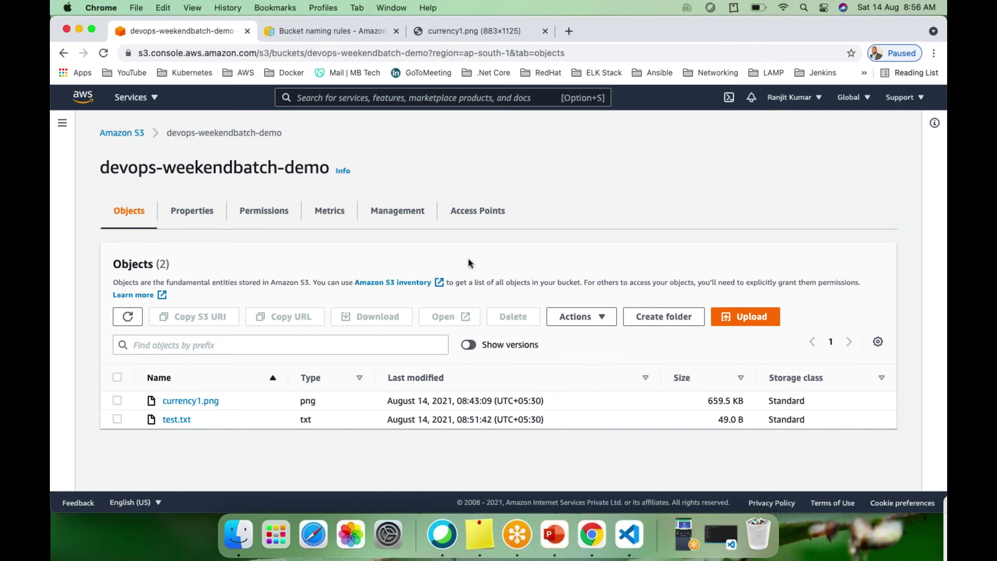
Open test.txt and review its object actions and the actions offered in its version list.
{"action": "left_click", "coordinate": [175, 420]}
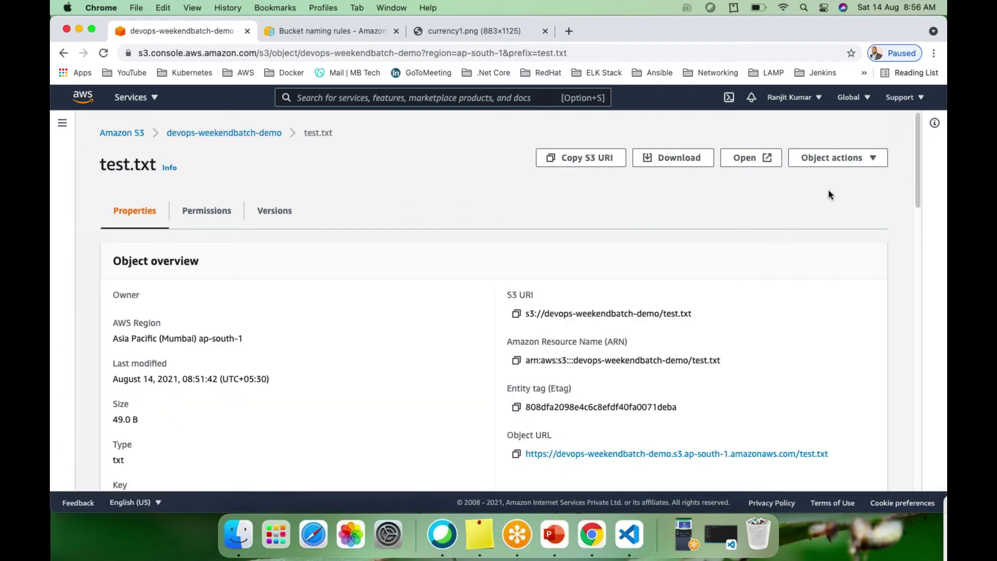
{"action": "left_click", "coordinate": [875, 162]}
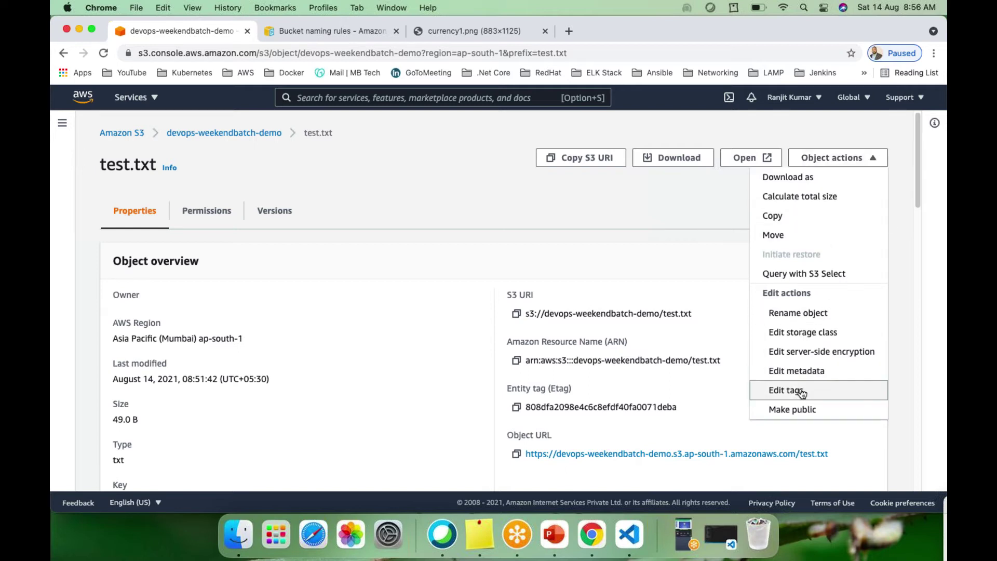
{"action": "left_click", "coordinate": [462, 241]}
{"action": "scroll", "coordinate": [363, 279], "scroll_direction": "down", "scroll_amount": 2}
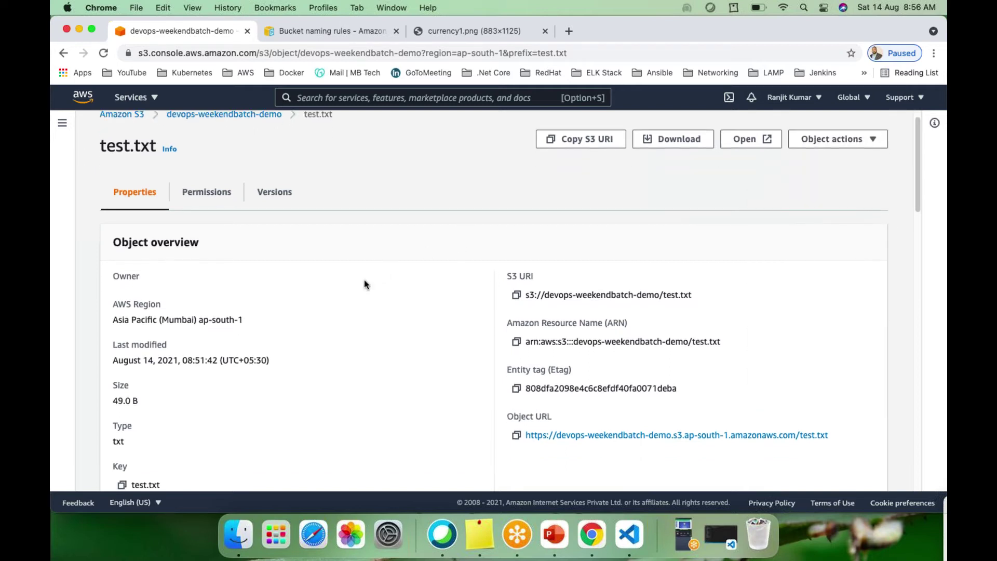
{"action": "left_click", "coordinate": [268, 168]}
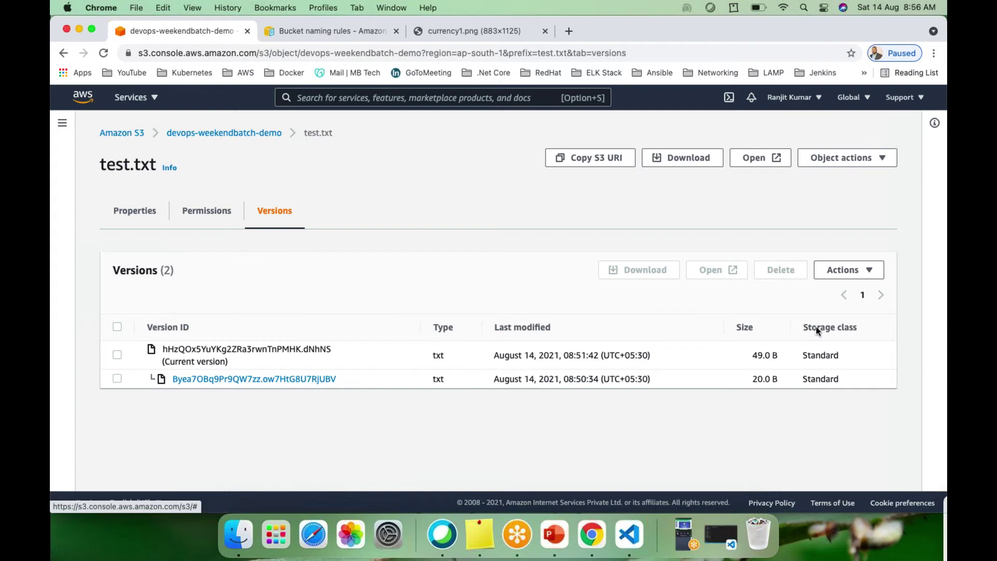
{"action": "left_click", "coordinate": [869, 276]}
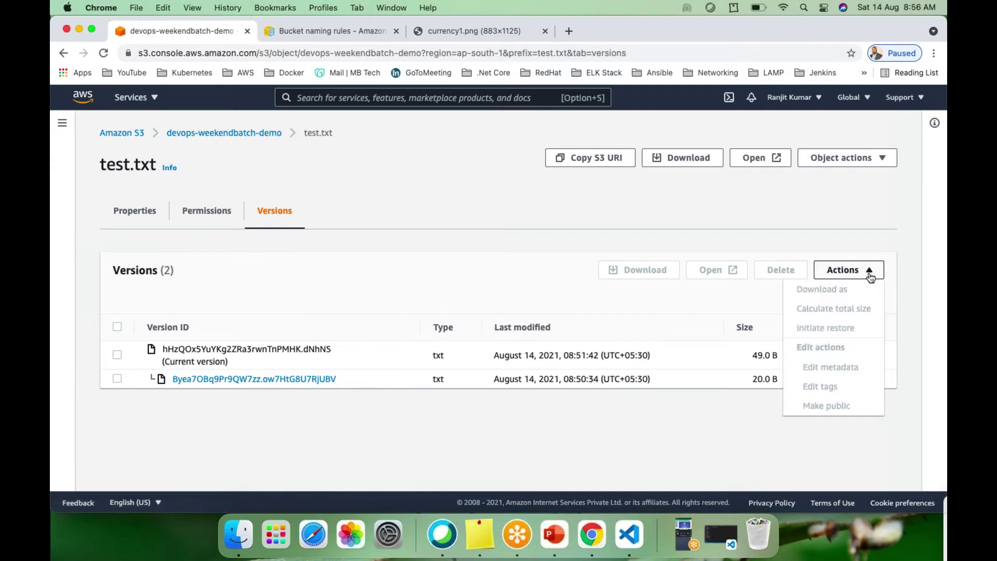
{"action": "left_click", "coordinate": [393, 187]}
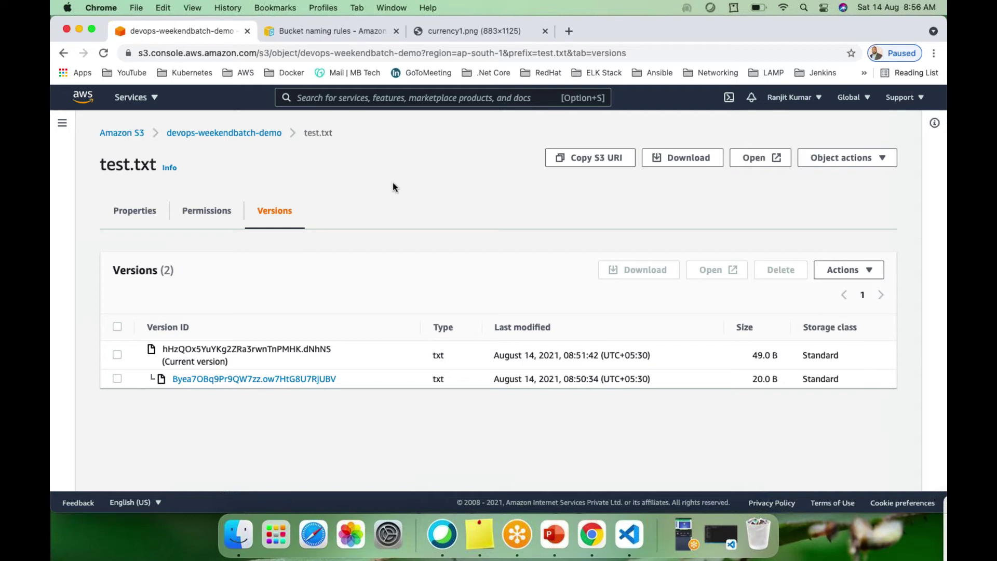
Open the older test.txt version, examine its object management and storage class properties, and return to the bucket's object list.
{"action": "left_click", "coordinate": [218, 380]}
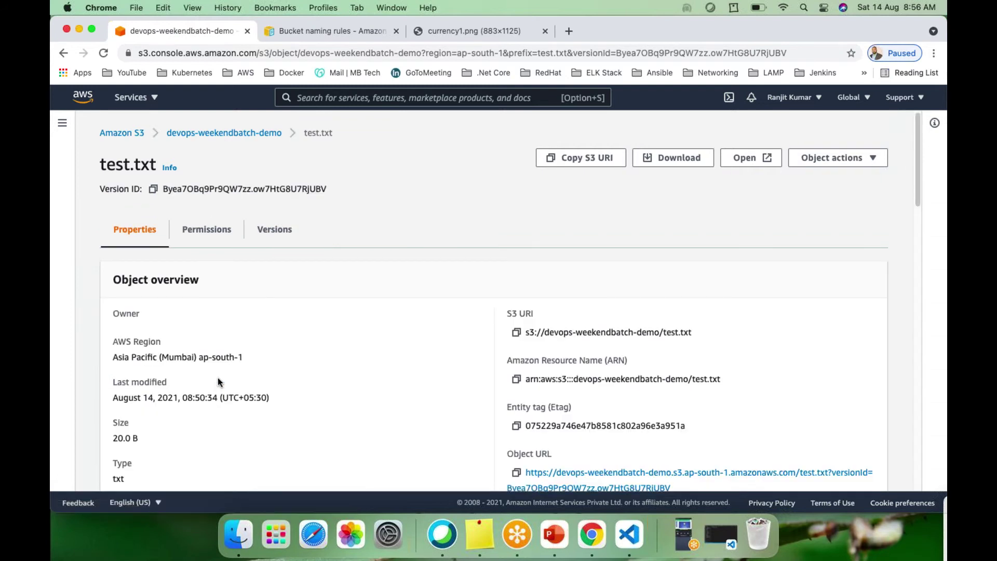
{"action": "scroll", "coordinate": [251, 362], "scroll_direction": "down", "scroll_amount": 6}
{"action": "scroll", "coordinate": [251, 363], "scroll_direction": "down", "scroll_amount": 3}
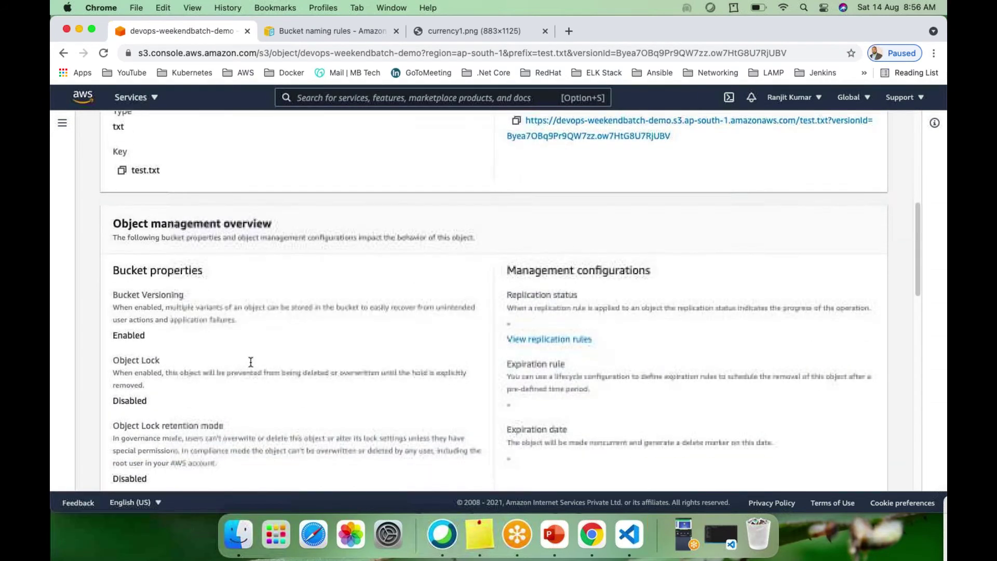
{"action": "scroll", "coordinate": [251, 362], "scroll_direction": "down", "scroll_amount": 4}
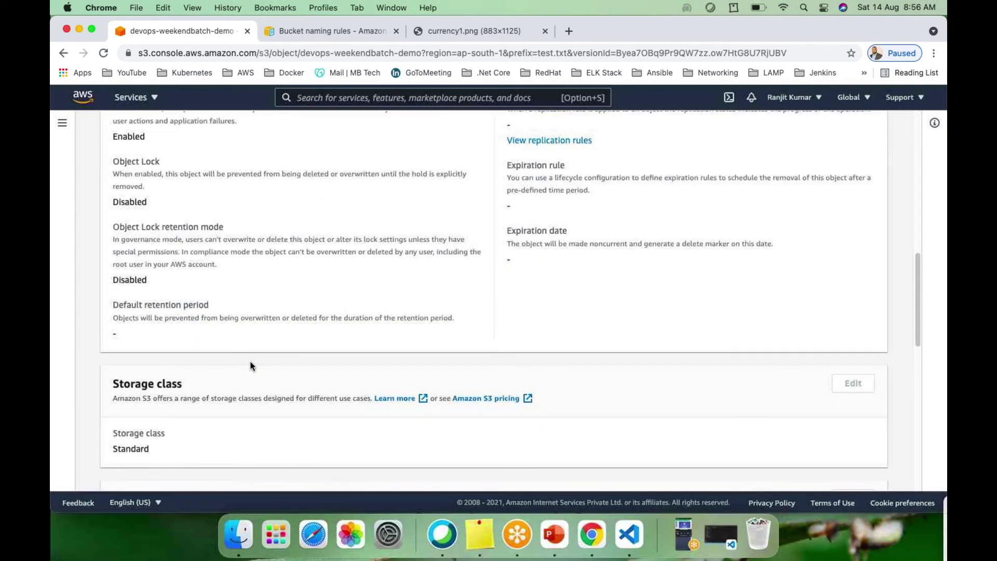
{"action": "scroll", "coordinate": [250, 366], "scroll_direction": "down", "scroll_amount": 3}
{"action": "scroll", "coordinate": [250, 366], "scroll_direction": "up", "scroll_amount": 10}
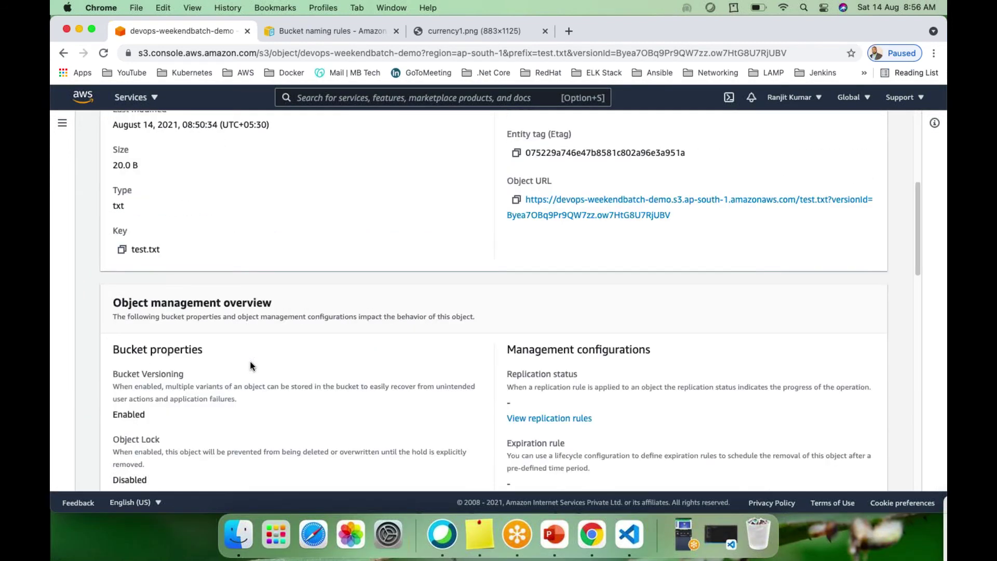
{"action": "scroll", "coordinate": [250, 366], "scroll_direction": "up", "scroll_amount": 7}
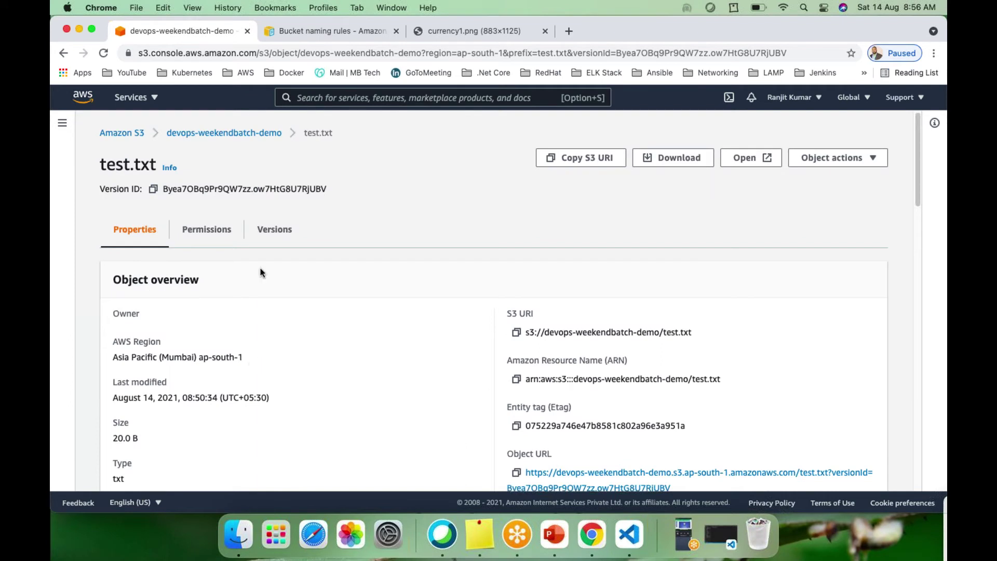
{"action": "left_click", "coordinate": [236, 134]}
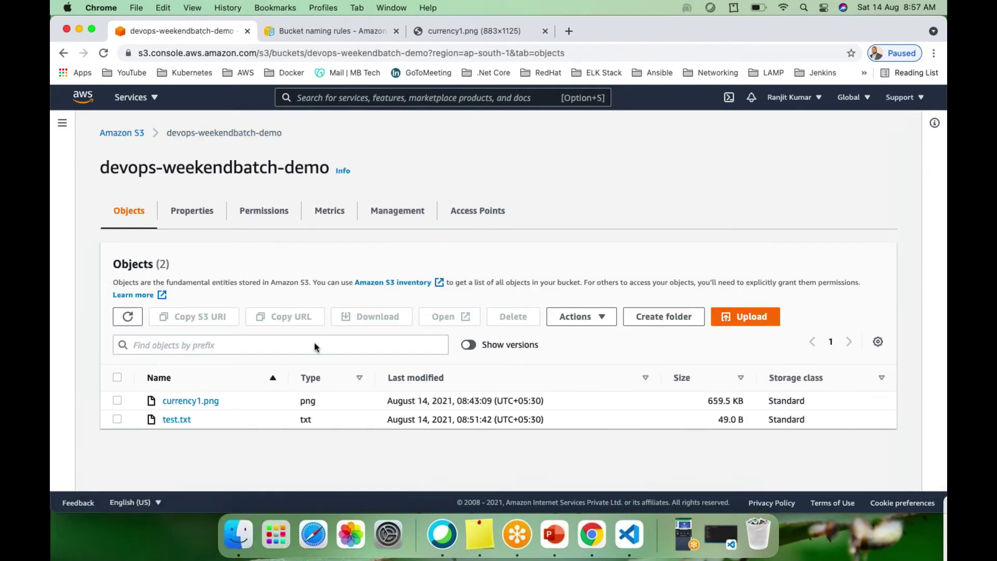
Reopen test.txt's version list and check which actions are offered without a version selected.
{"action": "left_click", "coordinate": [179, 420]}
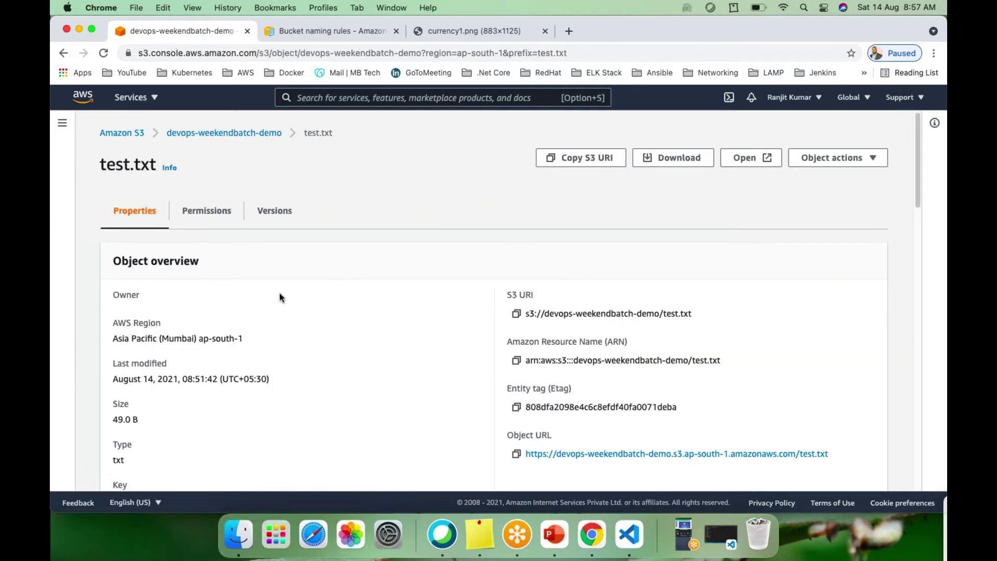
{"action": "left_click", "coordinate": [273, 212]}
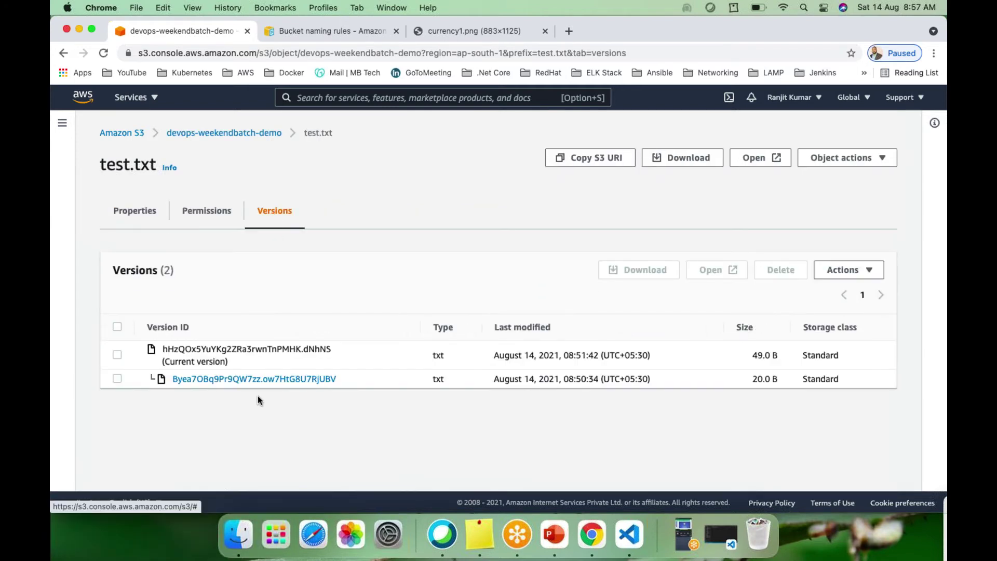
{"action": "left_click", "coordinate": [865, 275]}
{"action": "left_click", "coordinate": [865, 271]}
{"action": "left_click", "coordinate": [862, 271]}
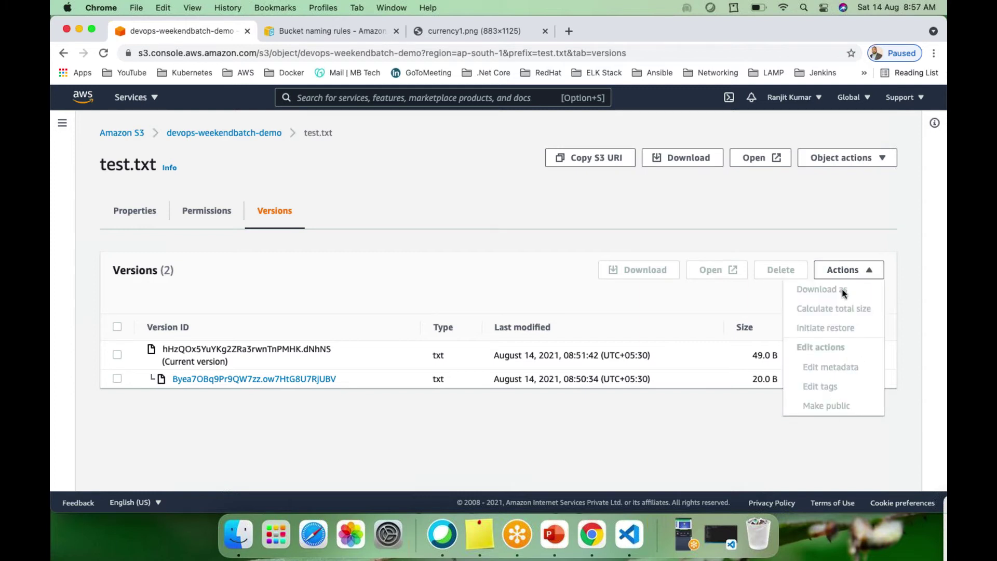
{"action": "left_click", "coordinate": [839, 216]}
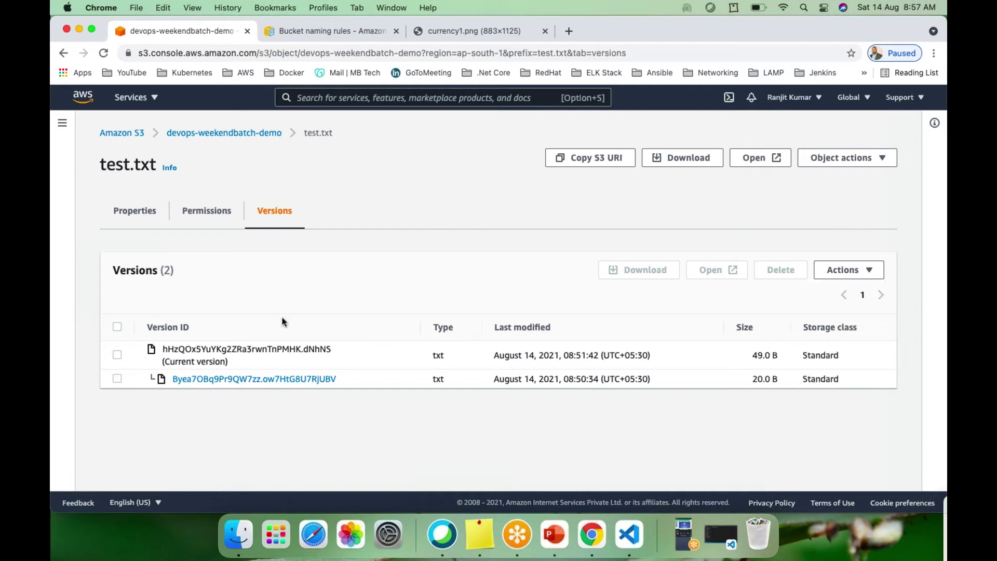
{"action": "left_click", "coordinate": [869, 270]}
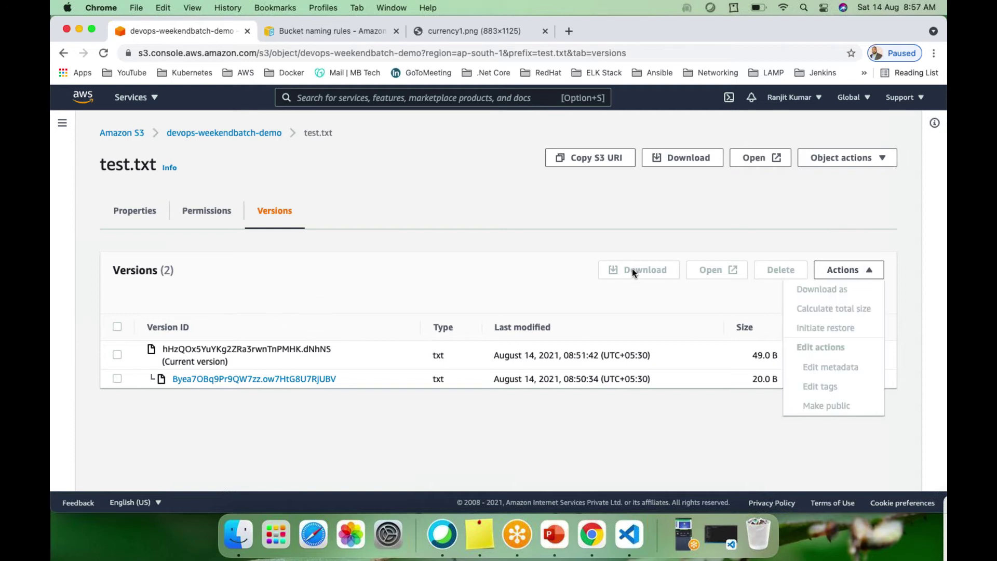
{"action": "left_click", "coordinate": [485, 259]}
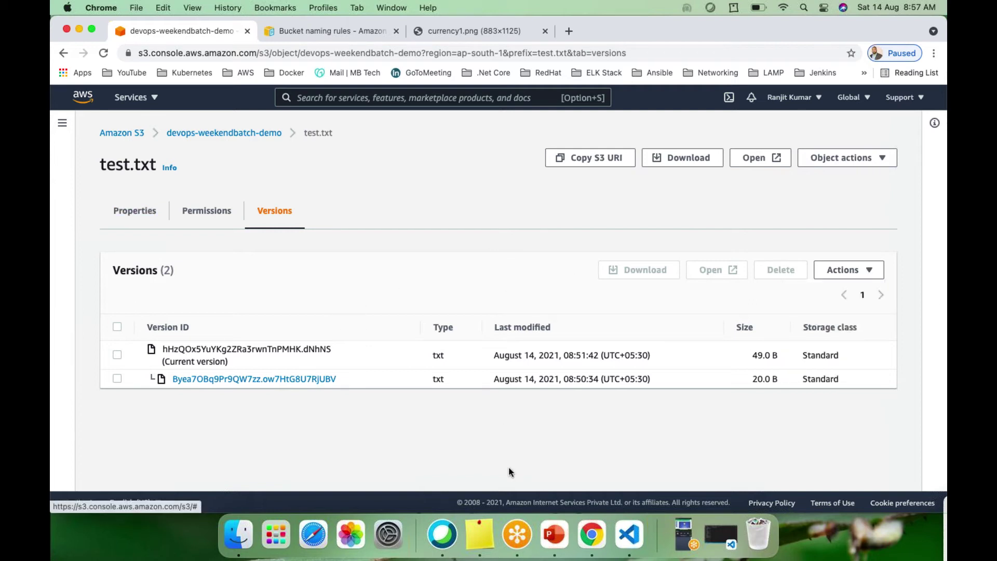
Switch to the S3 presentation in PowerPoint, read the Storage Tiers and Versioning slide, and minimize the presentation.
{"action": "left_click", "coordinate": [555, 535]}
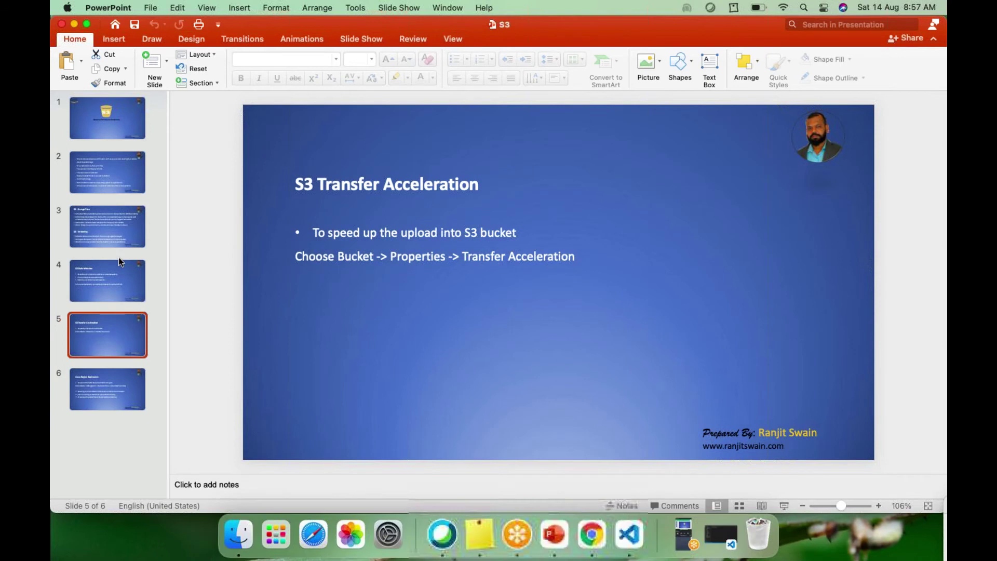
{"action": "left_click", "coordinate": [108, 236]}
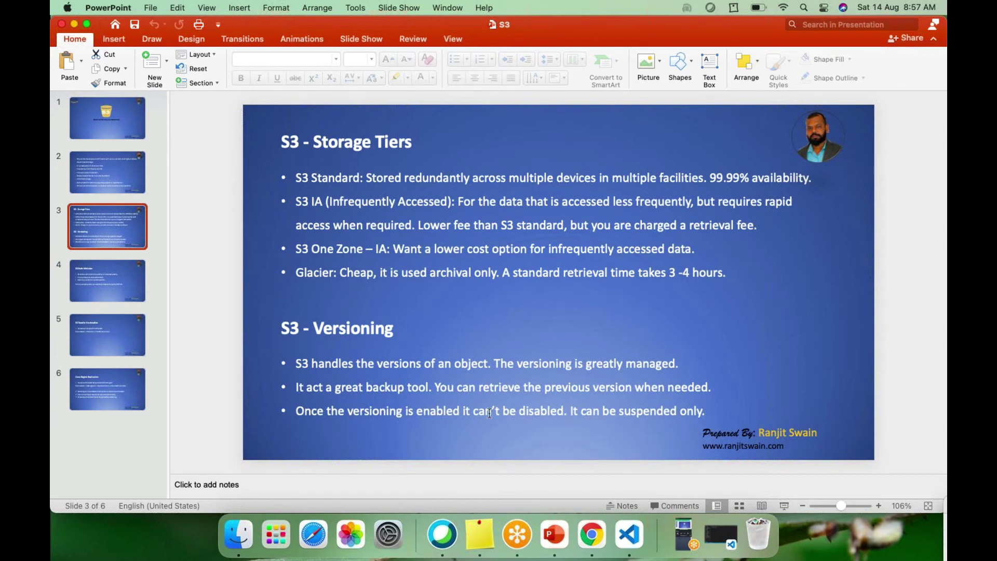
{"action": "left_click", "coordinate": [74, 24]}
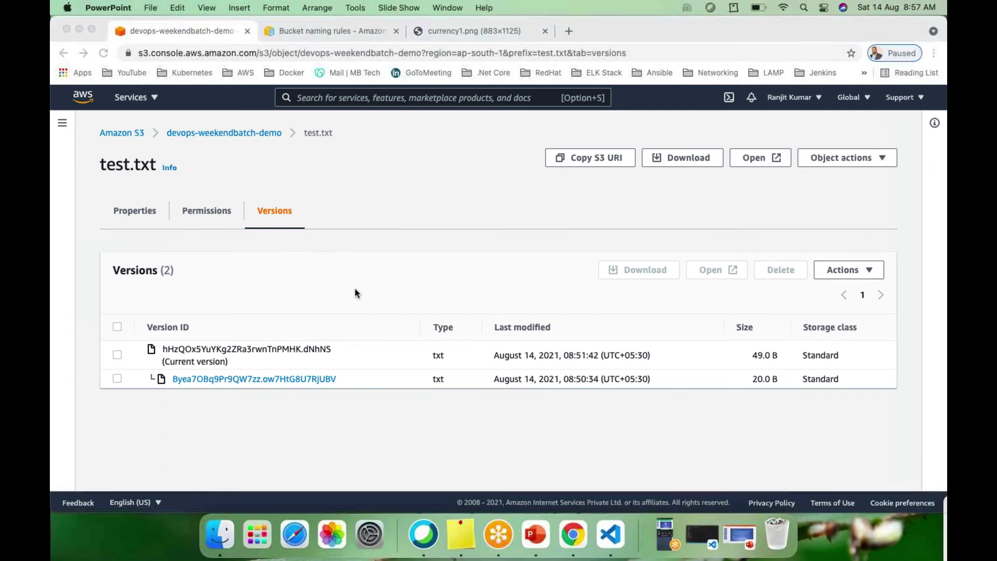
Review the object overview of test.txt, including its entity tag, and return to the object list of devops-weekendbatch-demo.
{"action": "left_click", "coordinate": [142, 212]}
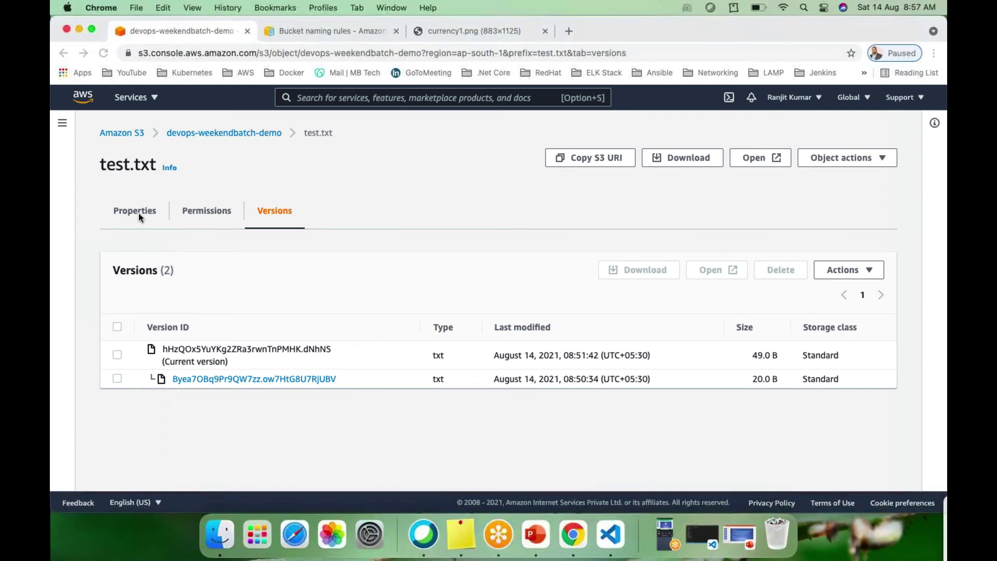
{"action": "left_click", "coordinate": [139, 215]}
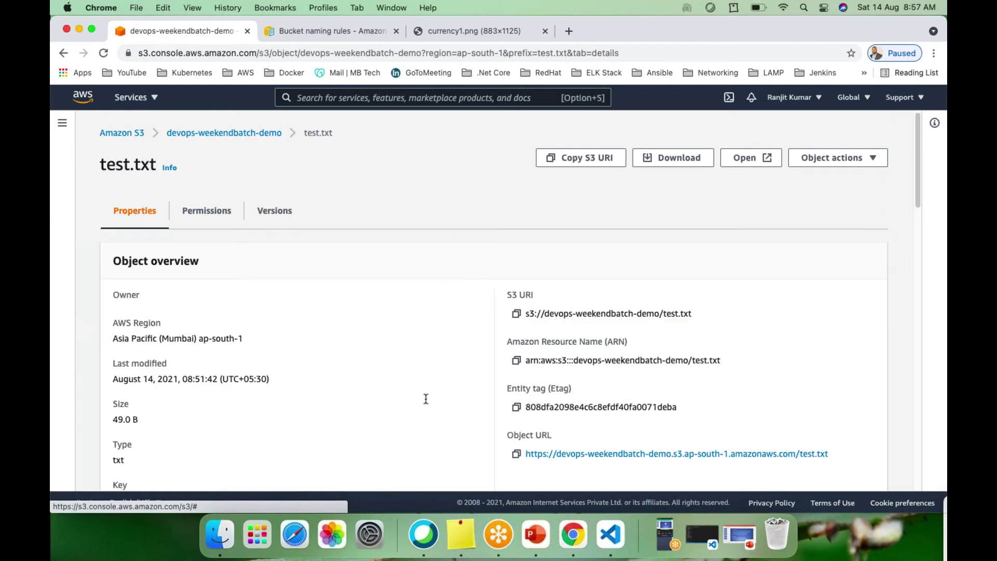
{"action": "left_click_drag", "start_coordinate": [526, 408], "coordinate": [675, 406]}
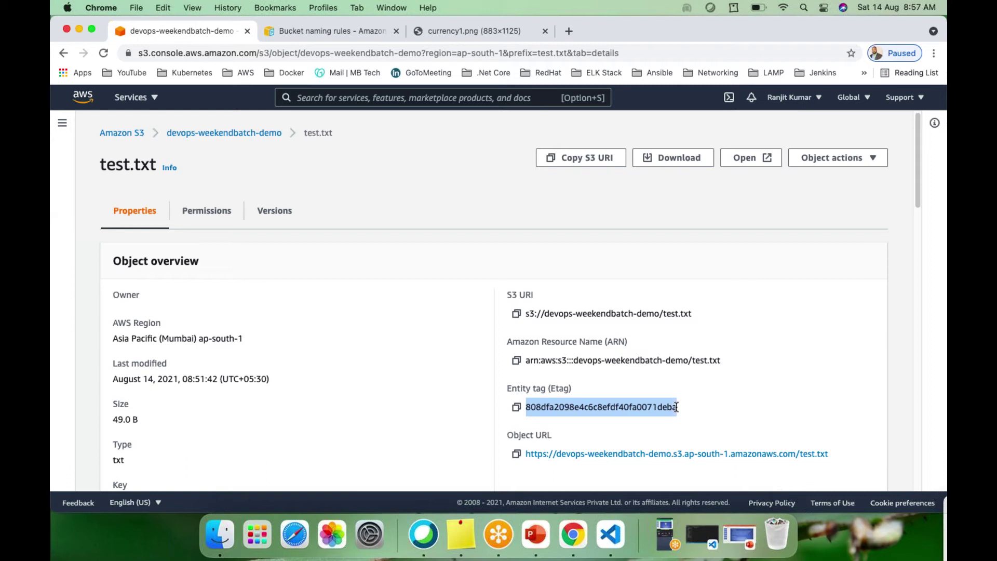
{"action": "left_click", "coordinate": [567, 414]}
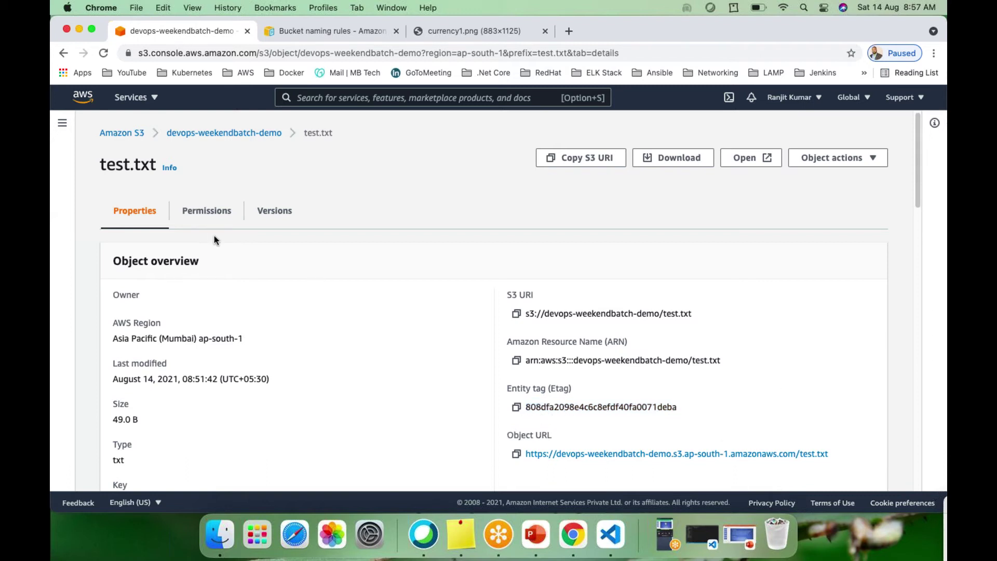
{"action": "scroll", "coordinate": [223, 333], "scroll_direction": "down", "scroll_amount": 2}
{"action": "scroll", "coordinate": [223, 239], "scroll_direction": "up", "scroll_amount": 2}
{"action": "left_click", "coordinate": [228, 135]}
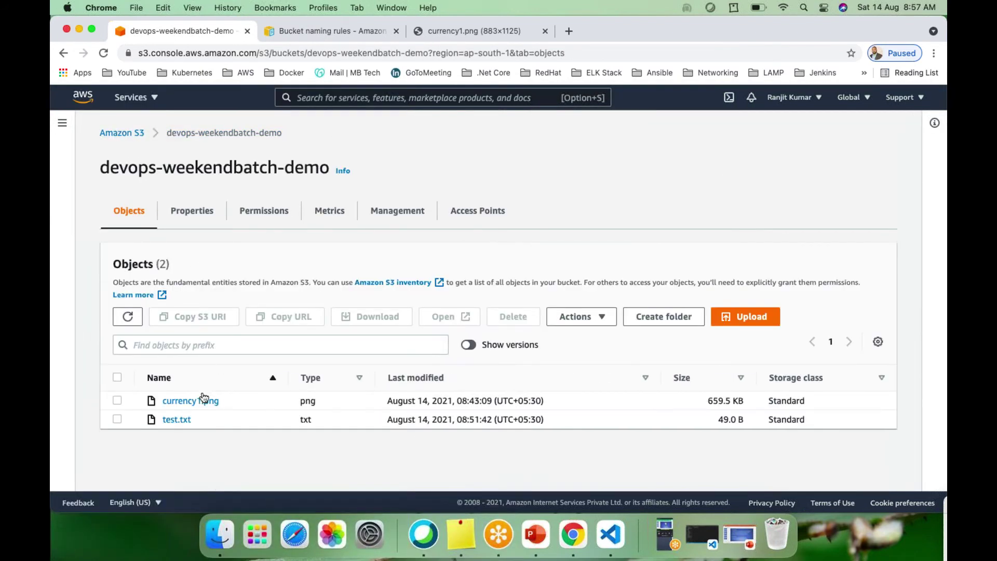
Open the older version of test.txt from its version list and examine its entity tag, region and S3 URI.
{"action": "left_click", "coordinate": [188, 419]}
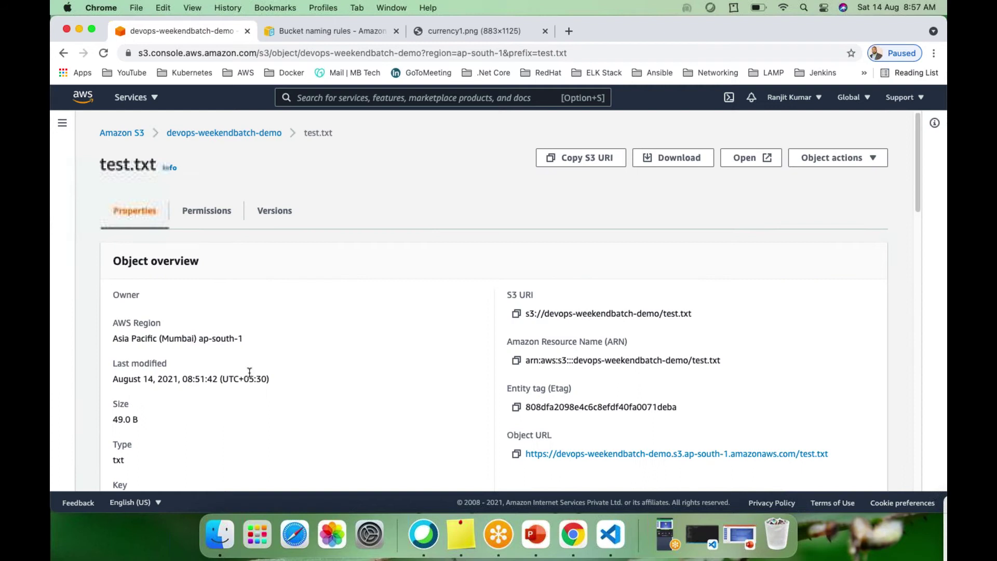
{"action": "left_click", "coordinate": [272, 210]}
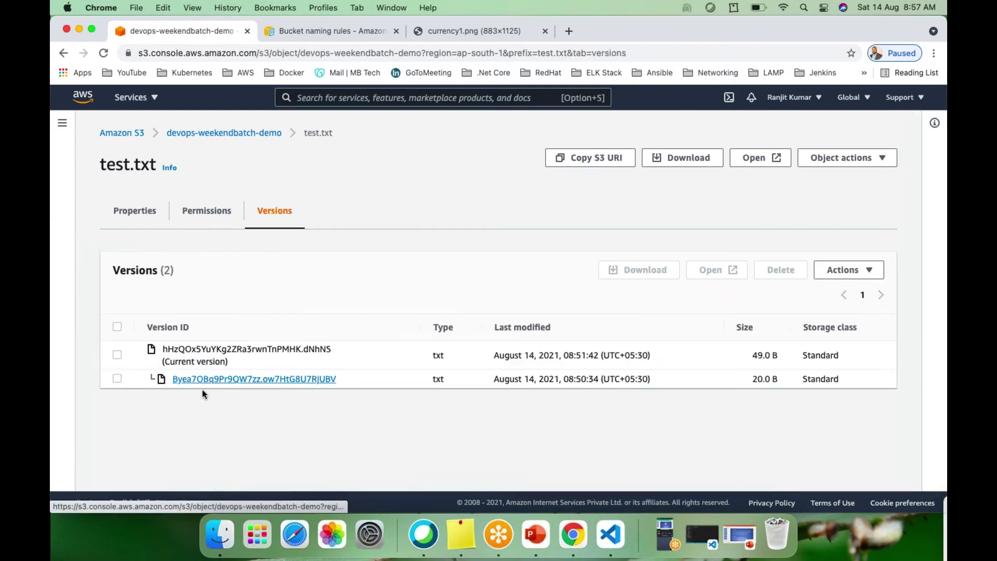
{"action": "left_click", "coordinate": [220, 382]}
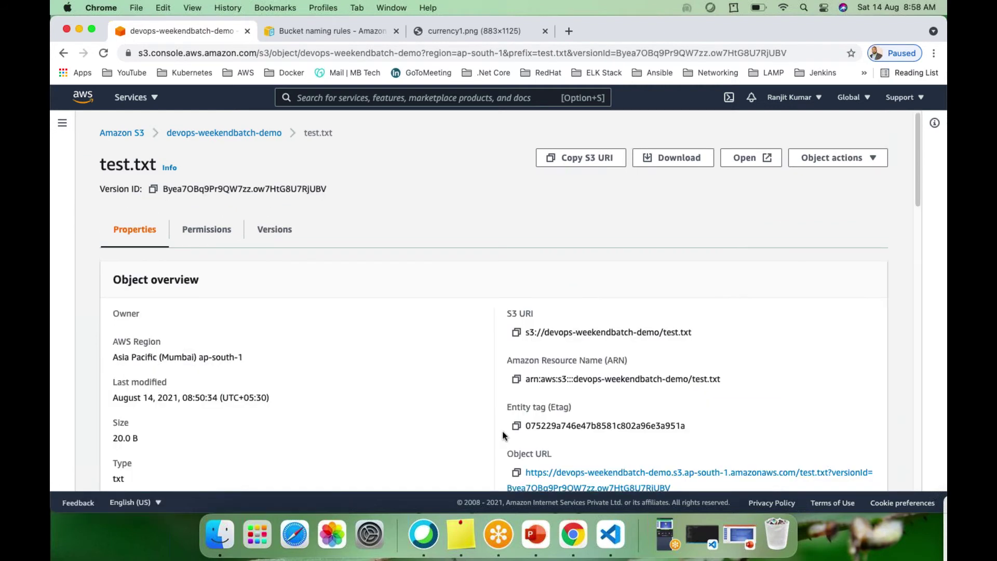
{"action": "left_click_drag", "start_coordinate": [527, 426], "coordinate": [549, 426]}
{"action": "left_click", "coordinate": [316, 356]}
{"action": "left_click_drag", "start_coordinate": [694, 333], "coordinate": [532, 325]}
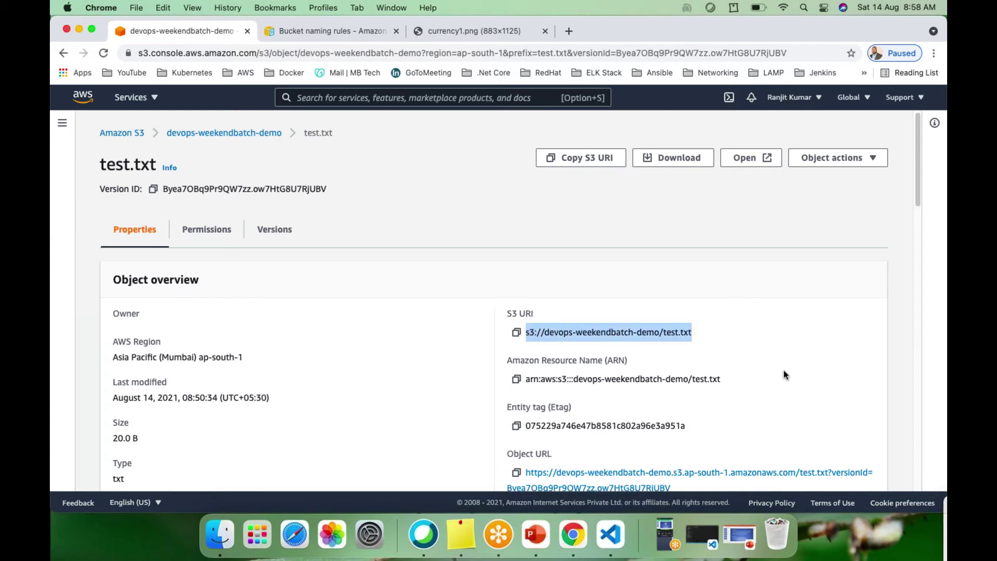
Compare the S3 URI, Amazon Resource Name and entity tag in the older version's object overview.
{"action": "scroll", "coordinate": [785, 375], "scroll_direction": "down", "scroll_amount": 2}
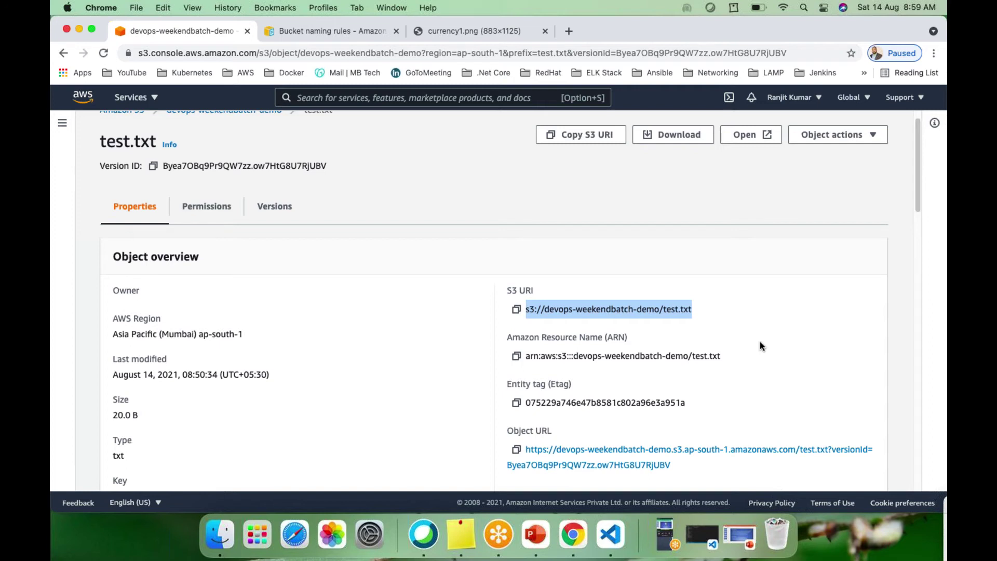
{"action": "left_click", "coordinate": [616, 320]}
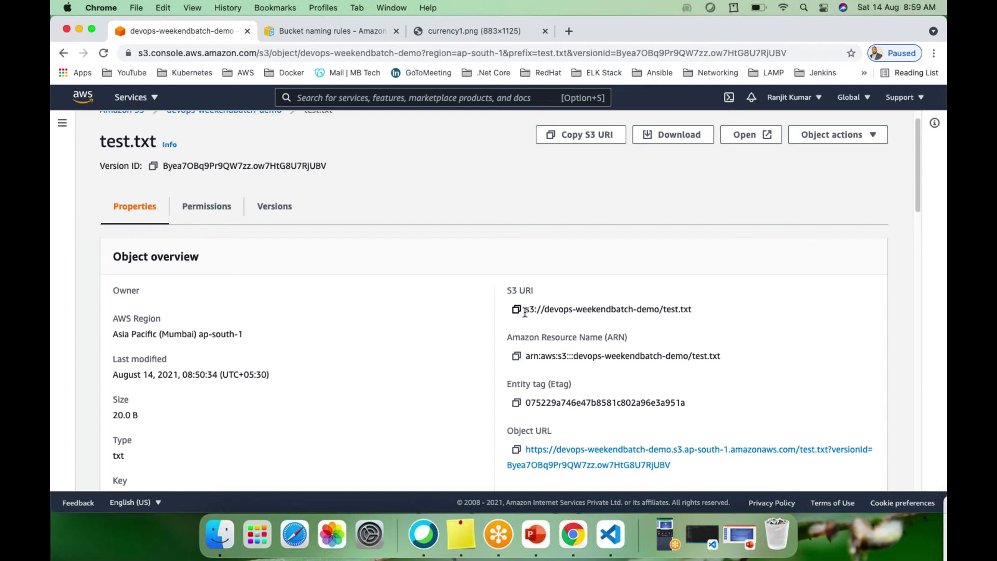
{"action": "left_click_drag", "start_coordinate": [525, 311], "coordinate": [698, 312]}
{"action": "left_click_drag", "start_coordinate": [699, 312], "coordinate": [525, 311]}
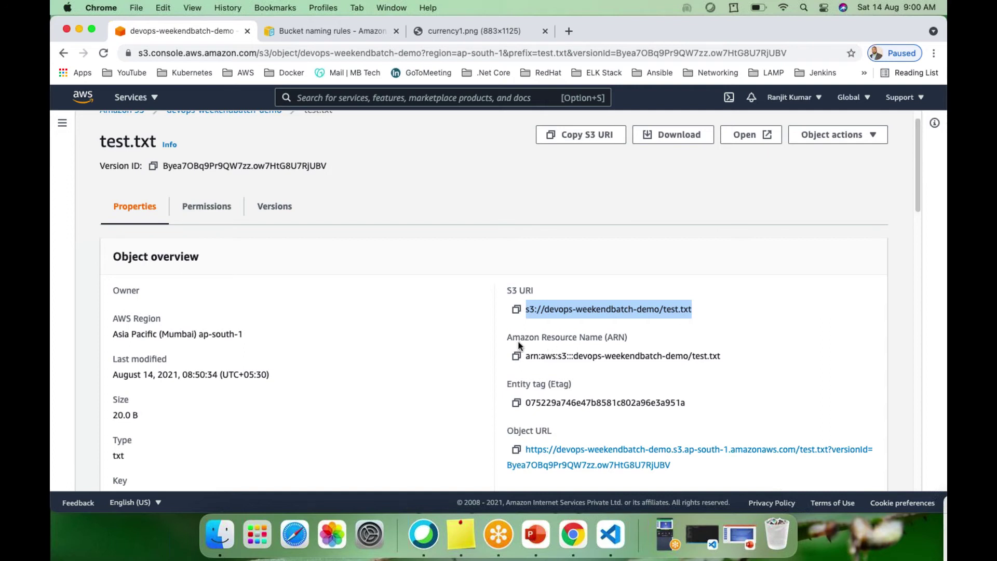
{"action": "left_click_drag", "start_coordinate": [506, 337], "coordinate": [721, 363]}
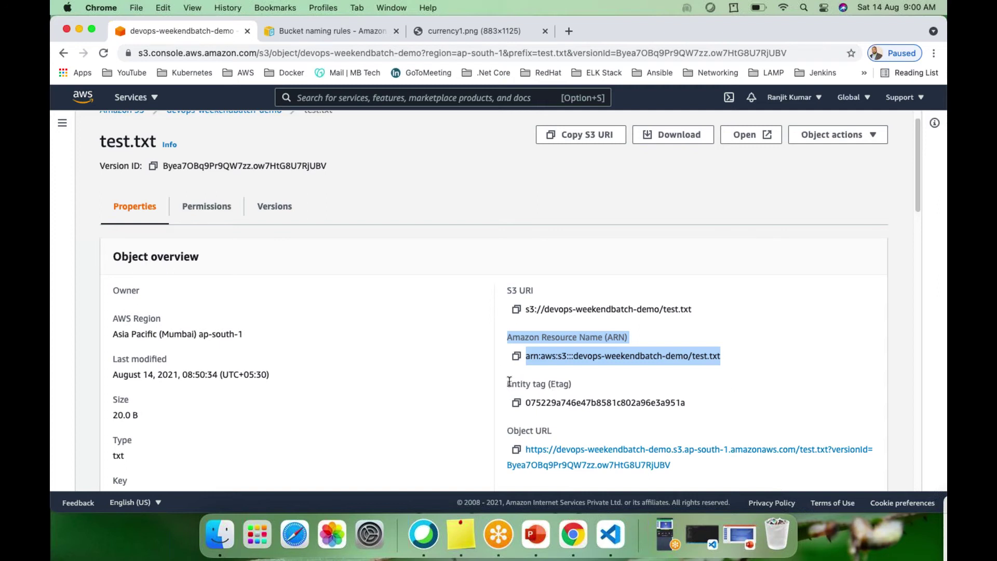
{"action": "left_click", "coordinate": [703, 410]}
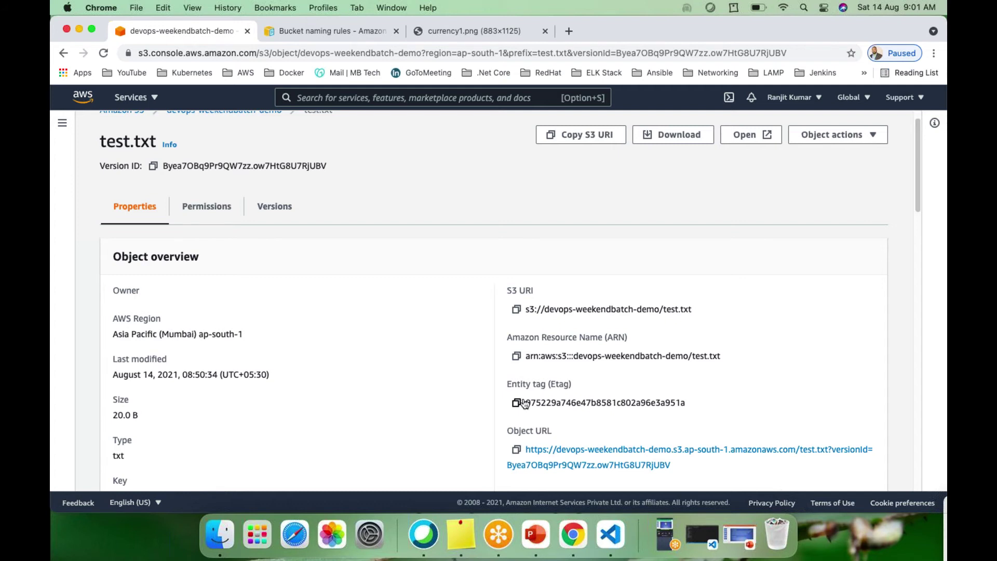
{"action": "left_click_drag", "start_coordinate": [694, 410], "coordinate": [496, 305]}
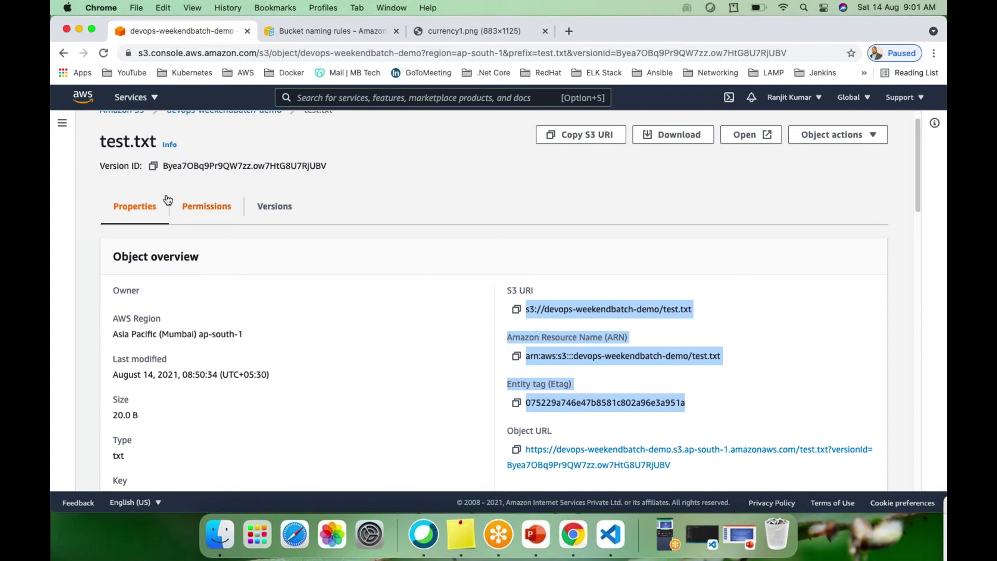
Download the older version of test.txt and return to the object list of devops-weekendbatch-demo.
{"action": "scroll", "coordinate": [647, 190], "scroll_direction": "up", "scroll_amount": 1}
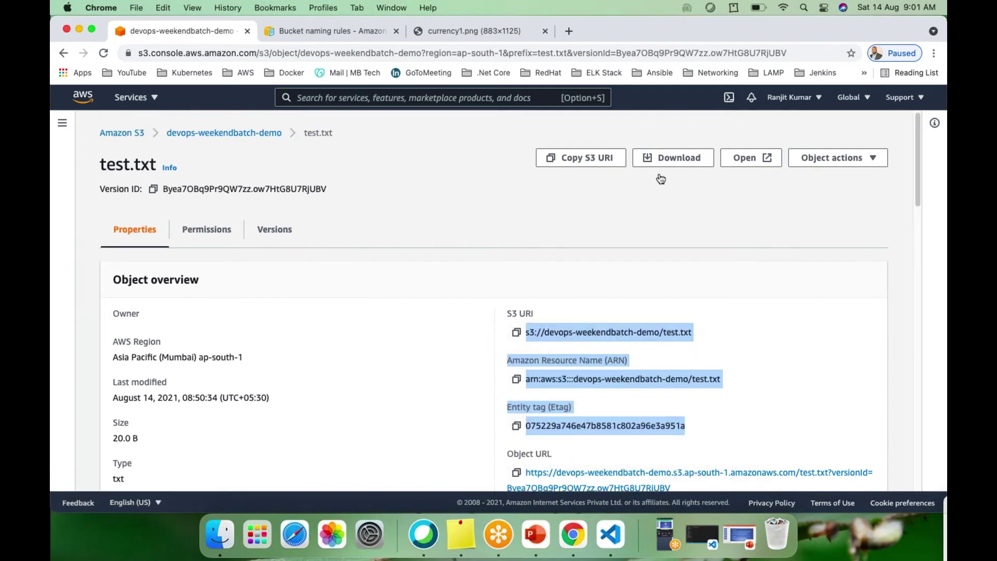
{"action": "left_click", "coordinate": [666, 160]}
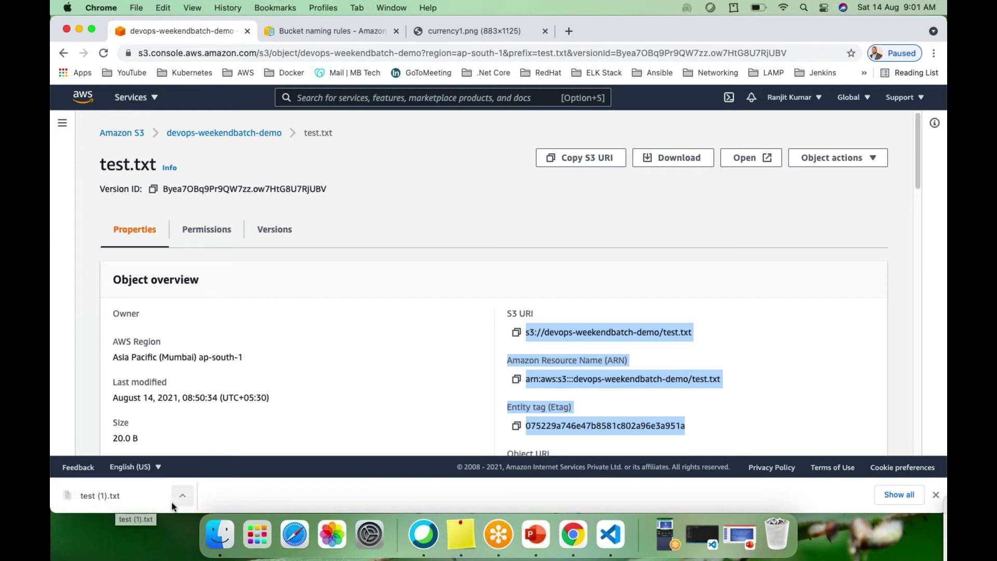
{"action": "left_click", "coordinate": [935, 494]}
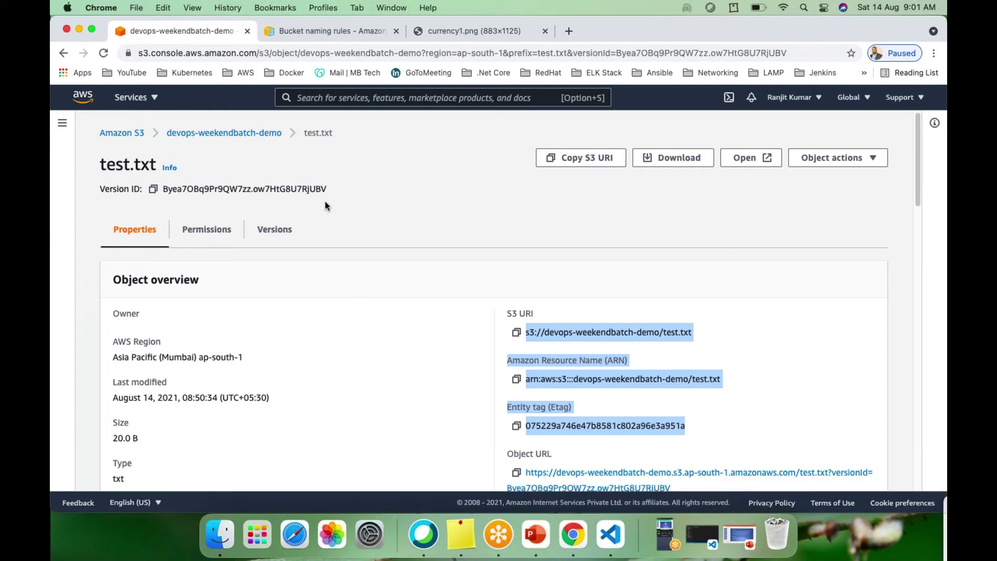
{"action": "left_click", "coordinate": [236, 134]}
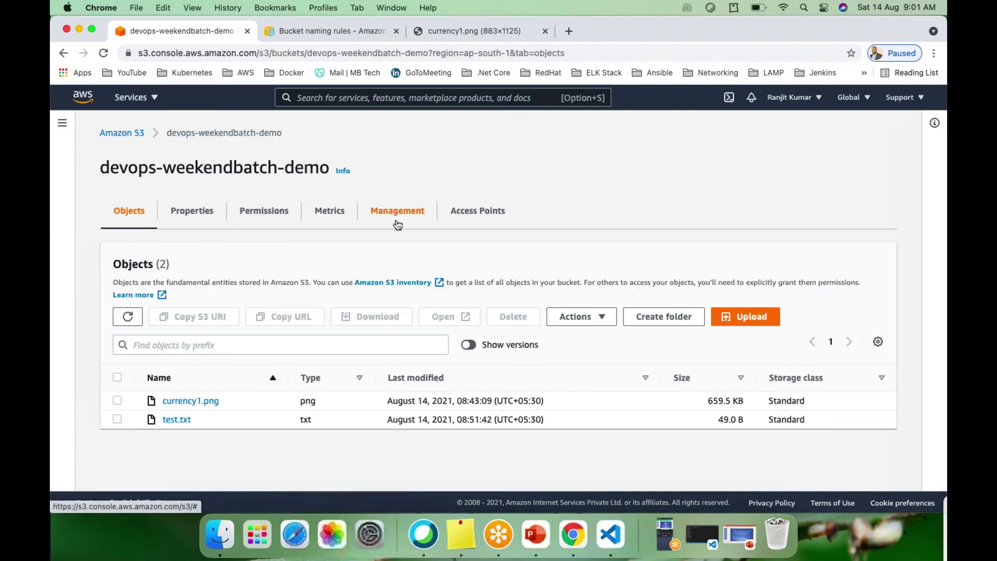
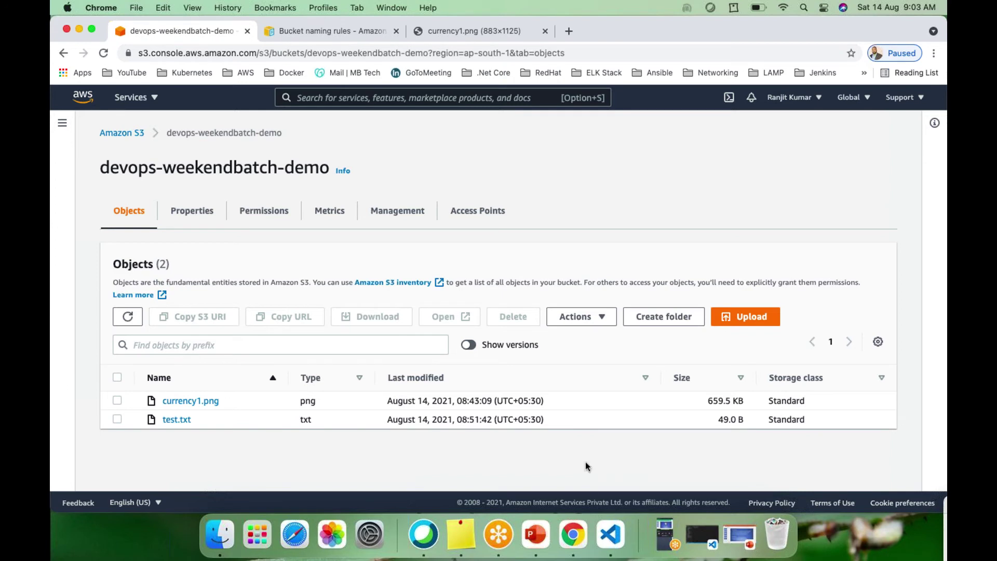
Switch to the S3 presentation in PowerPoint, read the S3 Transfer Acceleration slide, and return to Chrome.
{"action": "left_click", "coordinate": [537, 531]}
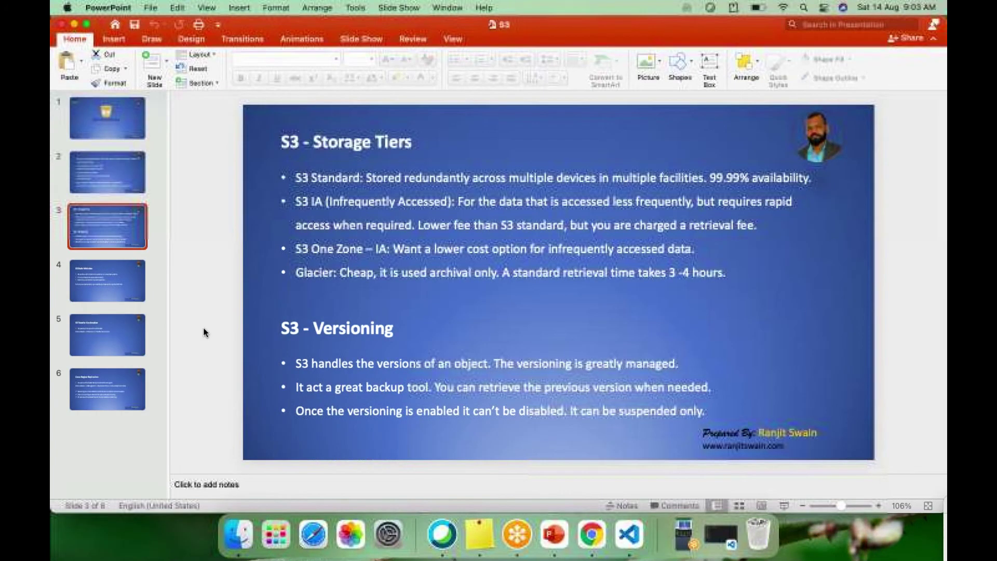
{"action": "left_click", "coordinate": [107, 332]}
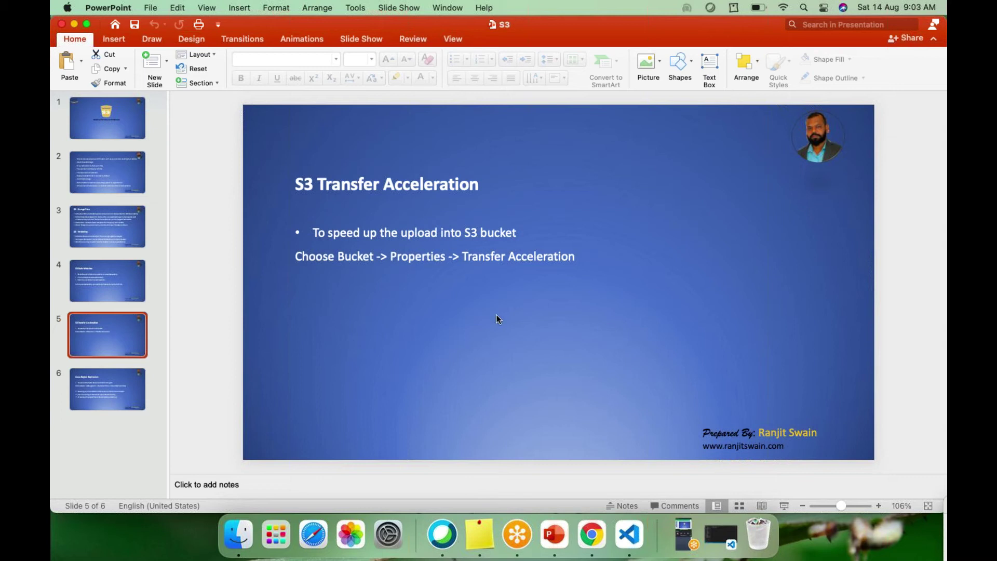
{"action": "left_click", "coordinate": [591, 534]}
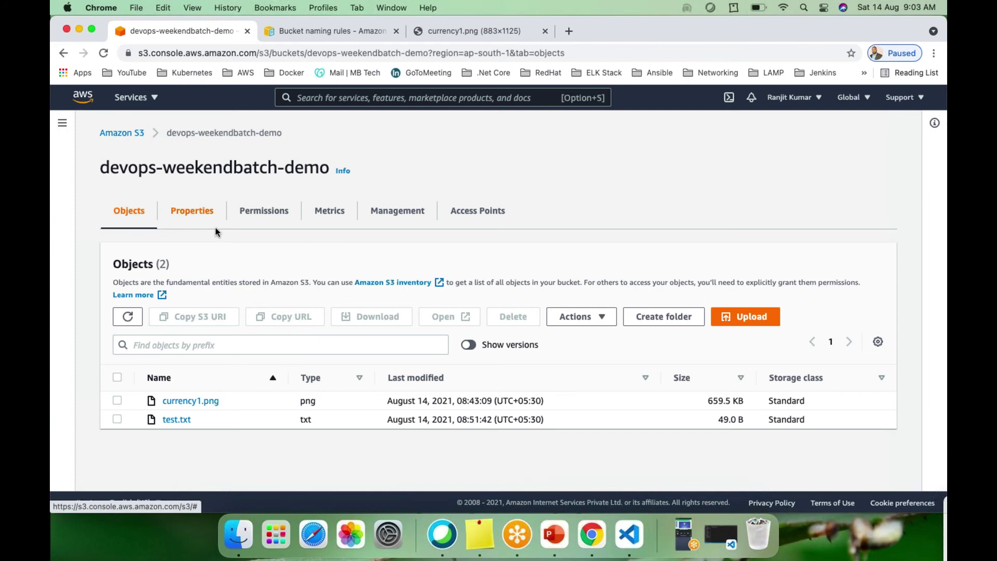
Open the properties of the devops-weekendbatch-demo bucket and check its Bucket Versioning status.
{"action": "left_click_drag", "start_coordinate": [103, 162], "coordinate": [330, 168]}
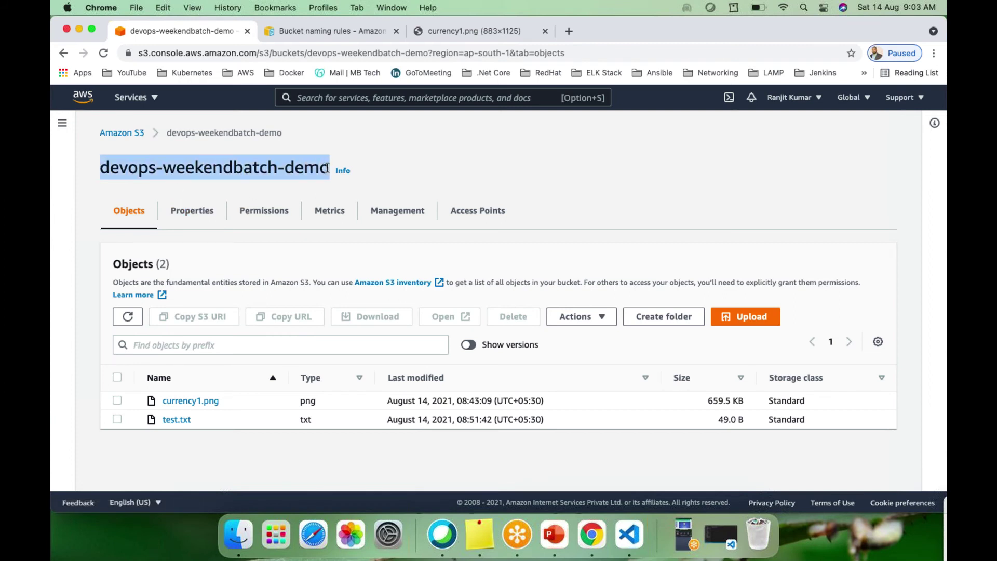
{"action": "left_click", "coordinate": [196, 217]}
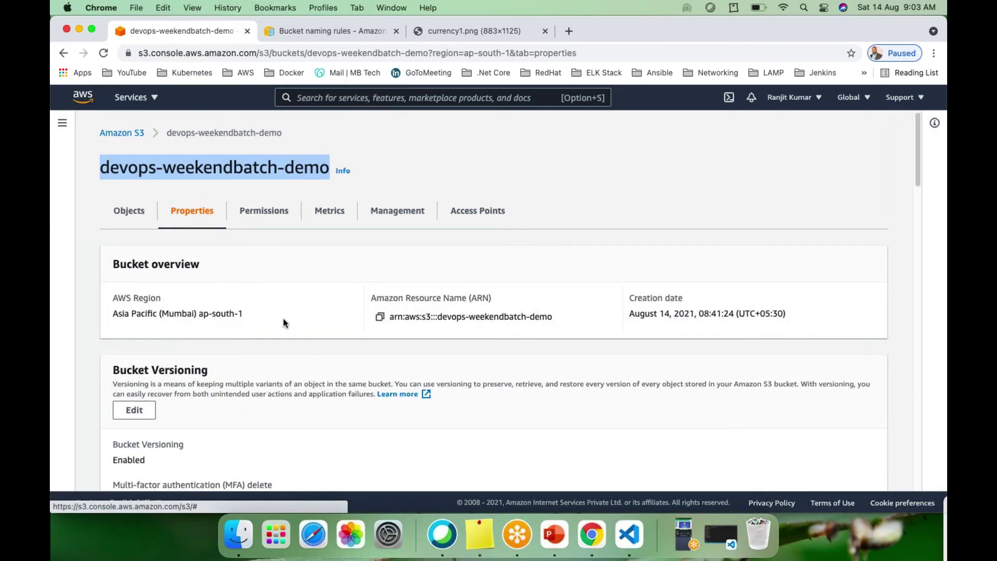
{"action": "scroll", "coordinate": [282, 319], "scroll_direction": "down", "scroll_amount": 1}
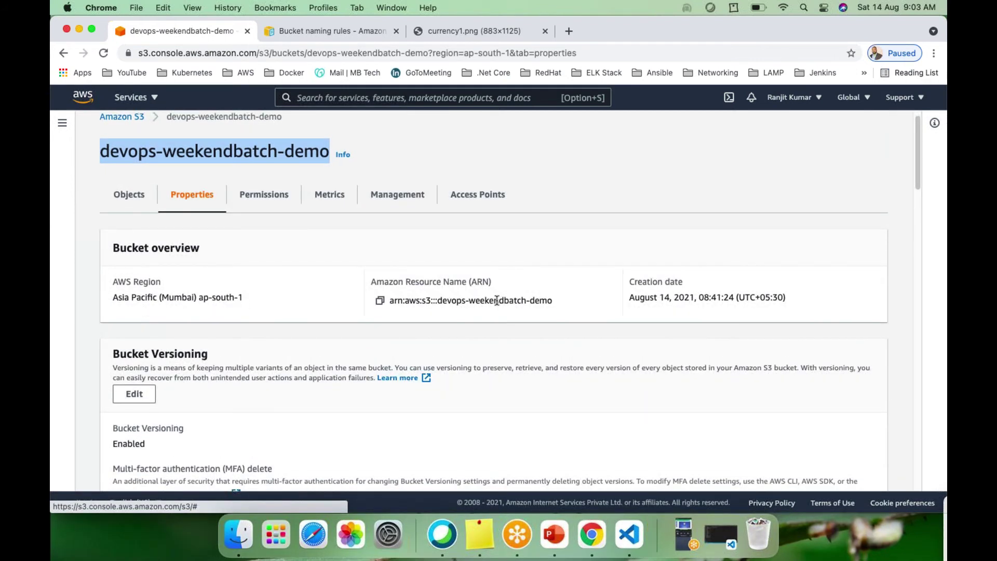
{"action": "scroll", "coordinate": [299, 342], "scroll_direction": "down", "scroll_amount": 1}
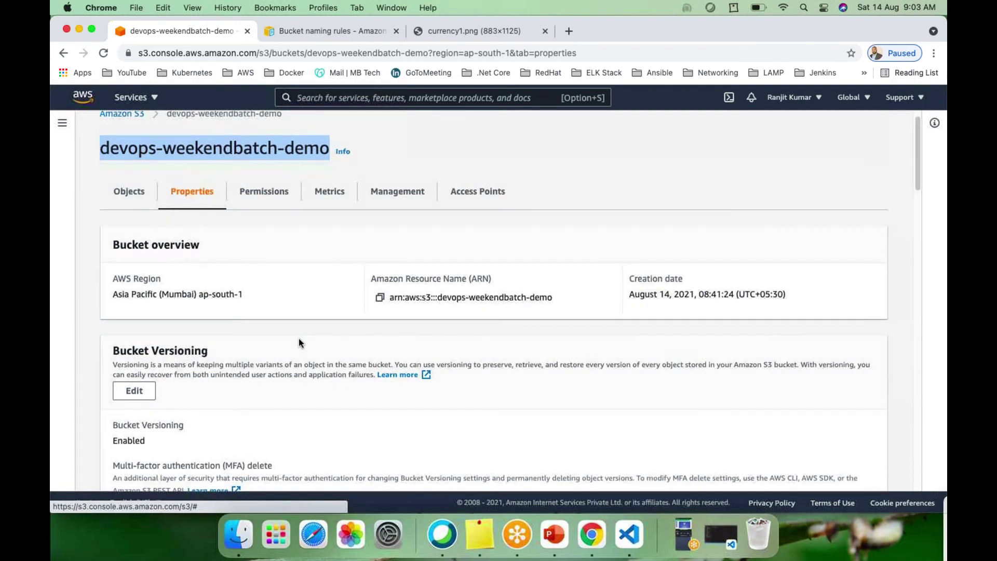
{"action": "scroll", "coordinate": [298, 339], "scroll_direction": "down", "scroll_amount": 1}
{"action": "scroll", "coordinate": [298, 339], "scroll_direction": "down", "scroll_amount": 5}
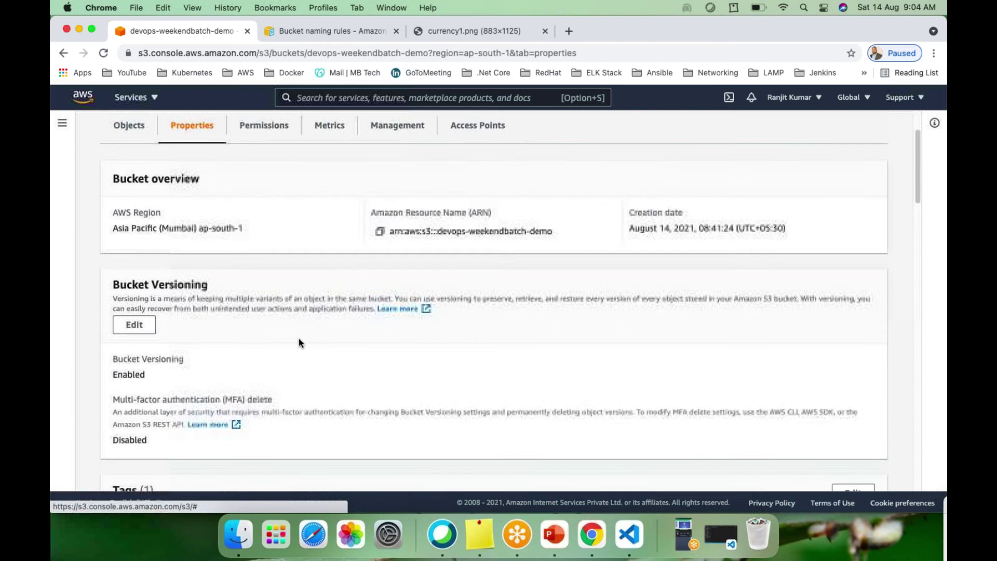
{"action": "left_click_drag", "start_coordinate": [114, 338], "coordinate": [146, 342]}
{"action": "left_click", "coordinate": [229, 315]}
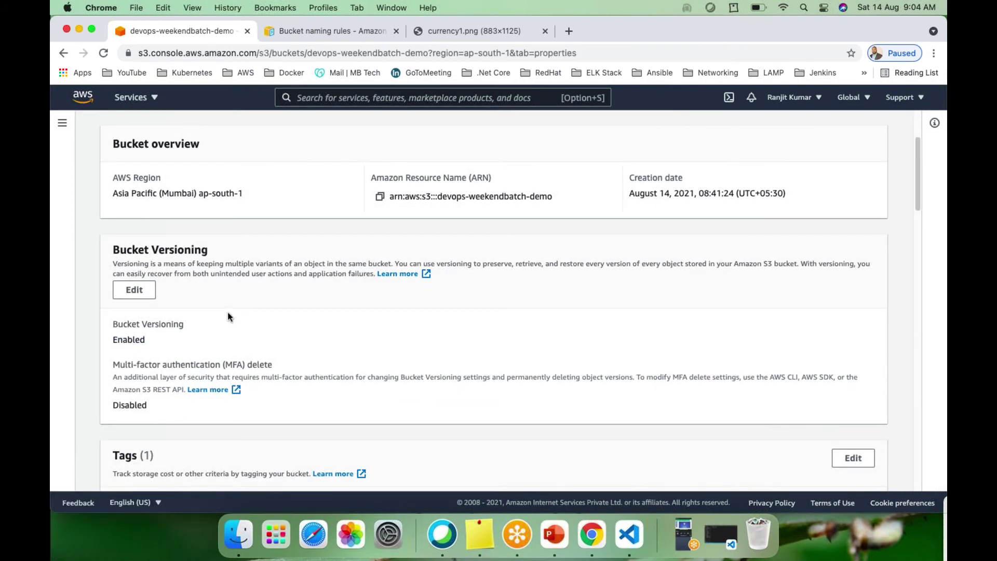
Start editing Bucket Versioning, select Suspend to review the impact of suspending it, and cancel the change.
{"action": "left_click", "coordinate": [139, 293]}
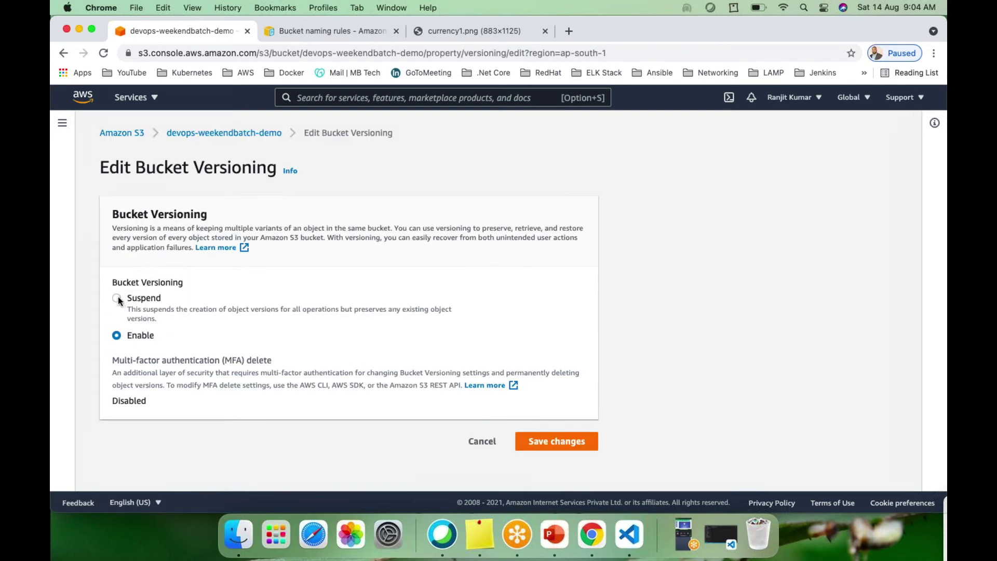
{"action": "left_click", "coordinate": [118, 298]}
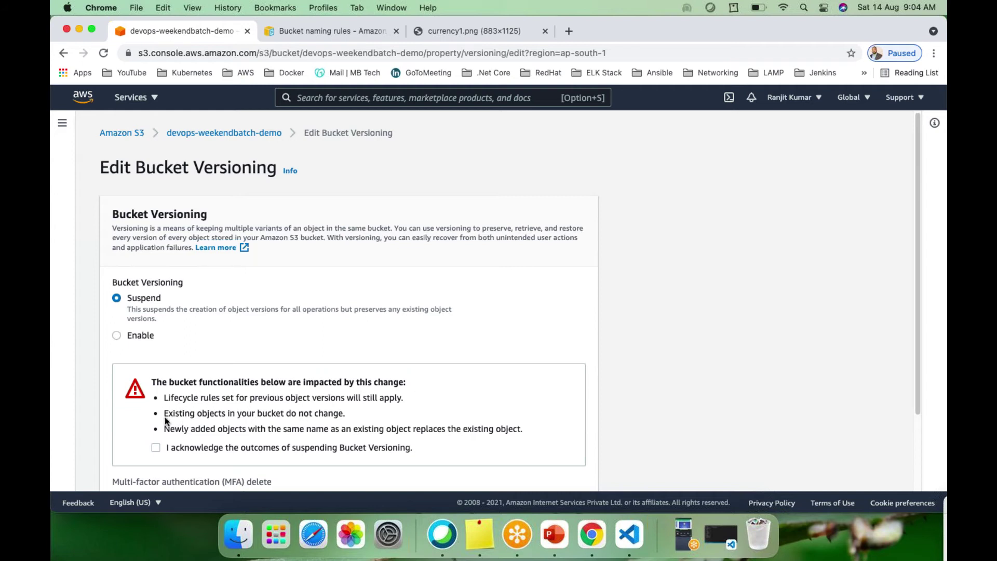
{"action": "scroll", "coordinate": [311, 396], "scroll_direction": "down", "scroll_amount": 3}
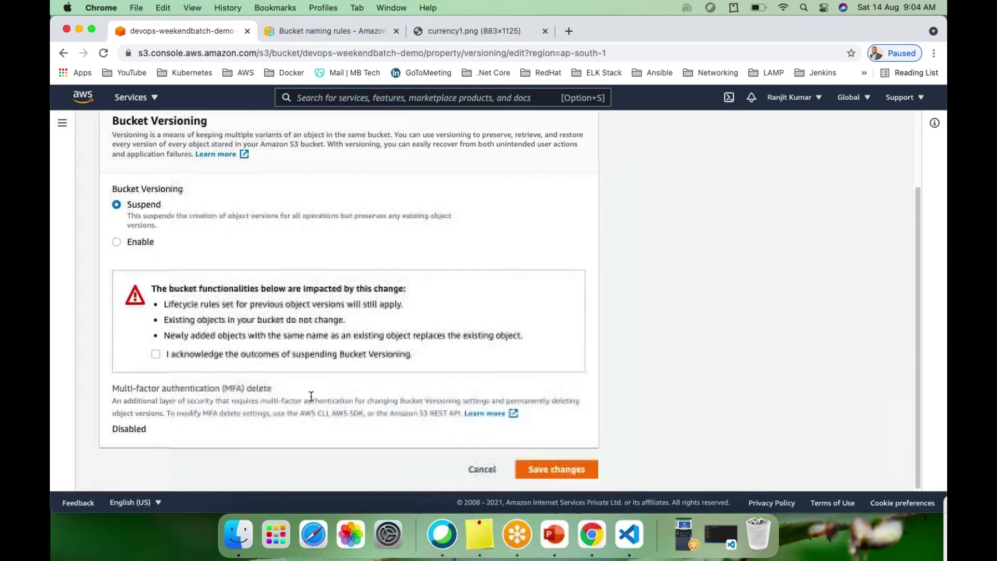
{"action": "scroll", "coordinate": [550, 470], "scroll_direction": "down", "scroll_amount": 1}
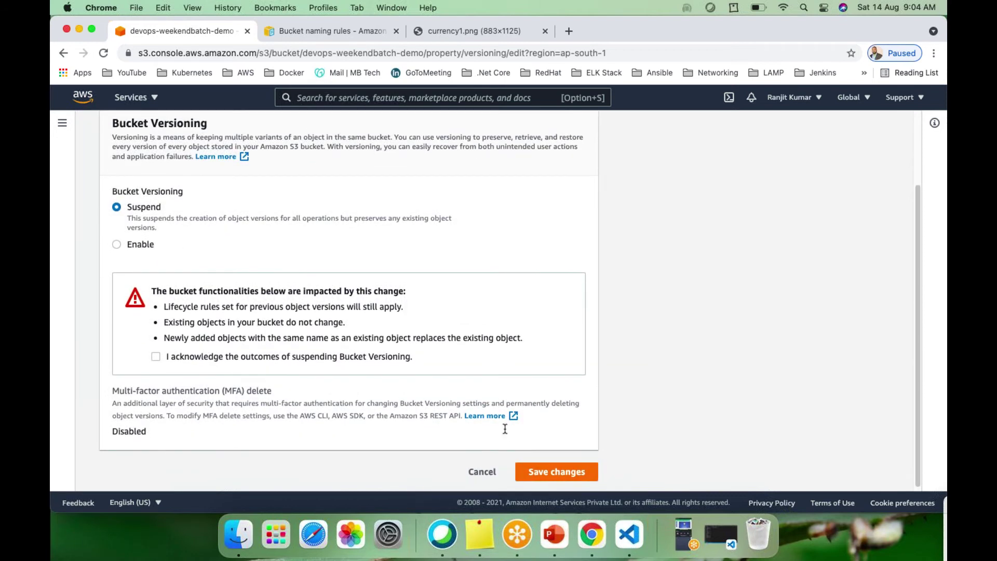
{"action": "left_click", "coordinate": [479, 472]}
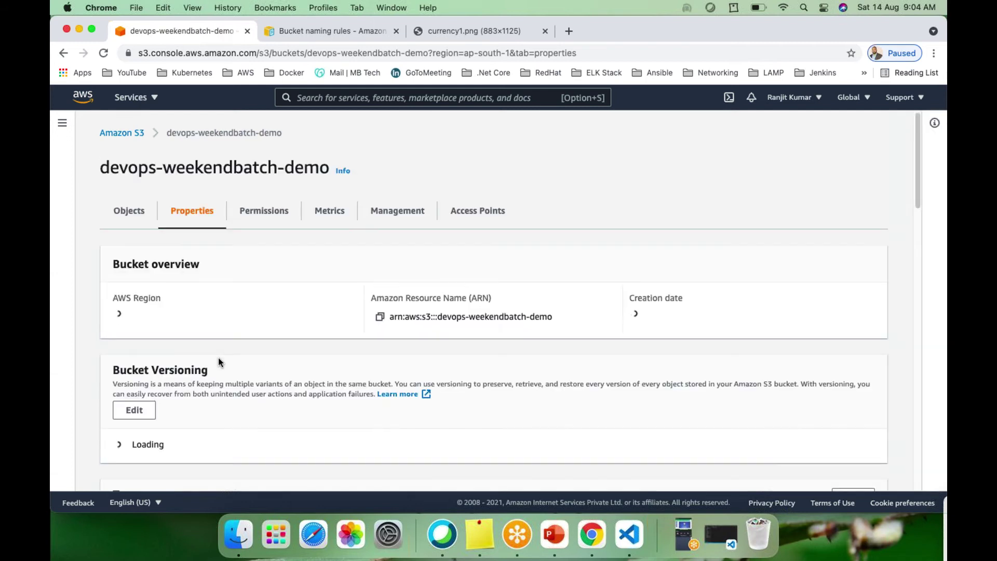
Examine the bucket's remaining properties, from versioning, tags and default encryption through event notifications to Transfer acceleration and Object Lock.
{"action": "scroll", "coordinate": [237, 332], "scroll_direction": "down", "scroll_amount": 1}
{"action": "scroll", "coordinate": [238, 337], "scroll_direction": "down", "scroll_amount": 5}
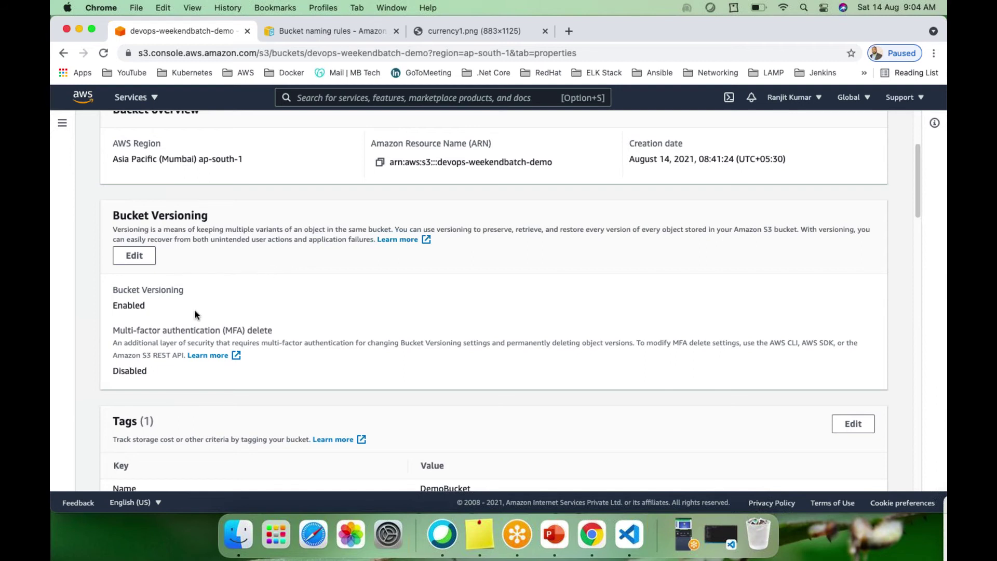
{"action": "scroll", "coordinate": [196, 313], "scroll_direction": "down", "scroll_amount": 5}
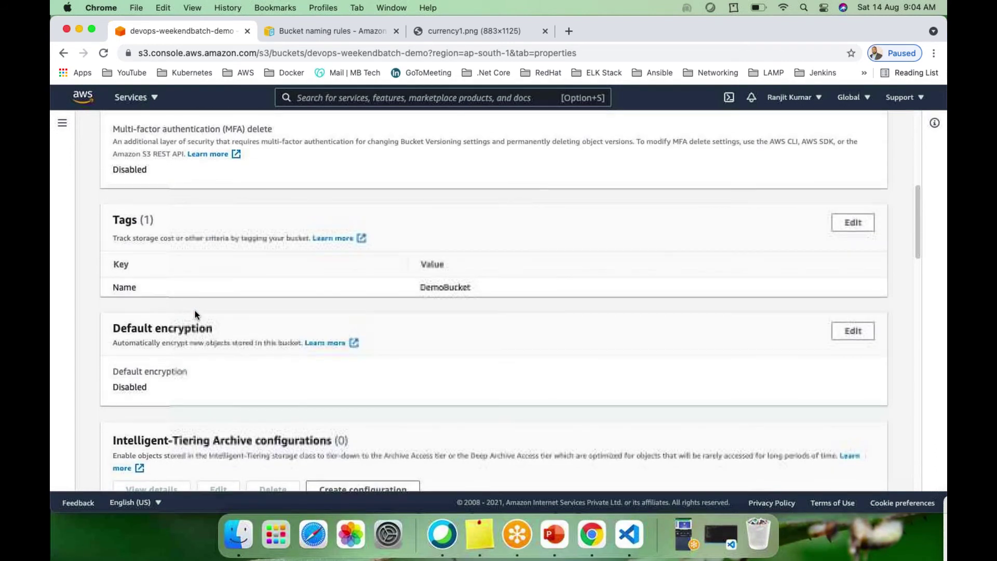
{"action": "scroll", "coordinate": [286, 337], "scroll_direction": "down", "scroll_amount": 4}
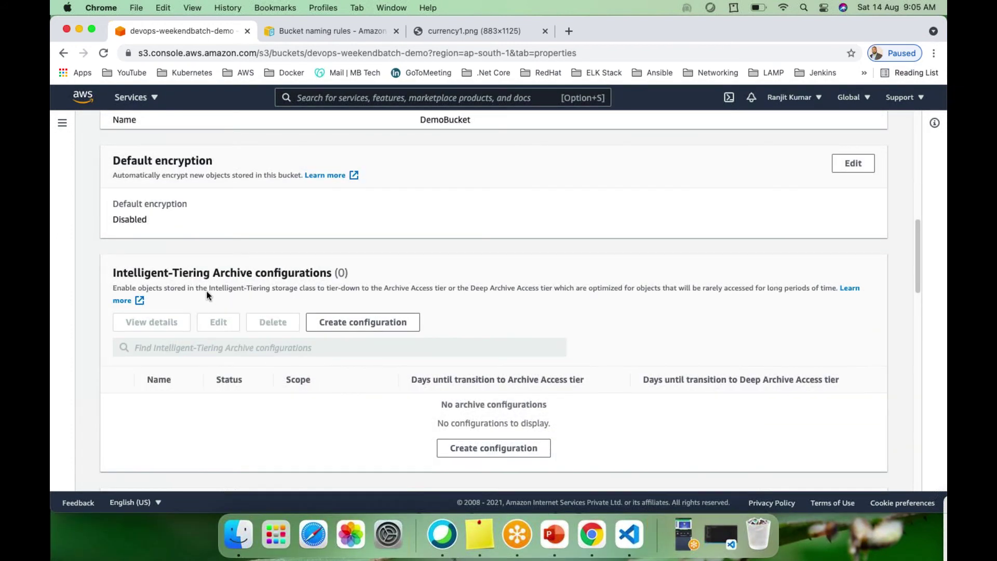
{"action": "scroll", "coordinate": [360, 307], "scroll_direction": "down", "scroll_amount": 5}
{"action": "scroll", "coordinate": [352, 321], "scroll_direction": "down", "scroll_amount": 6}
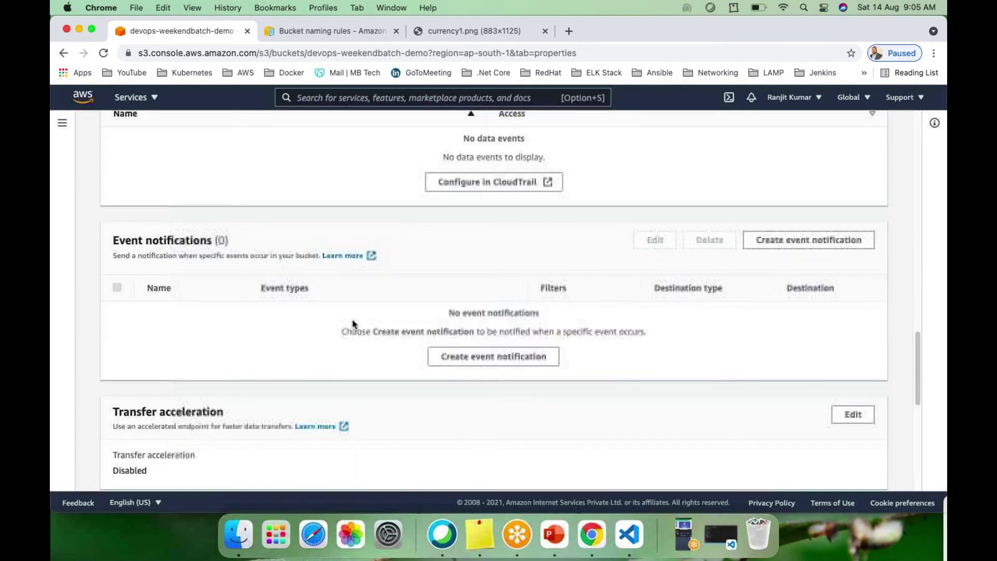
{"action": "scroll", "coordinate": [216, 330], "scroll_direction": "down", "scroll_amount": 3}
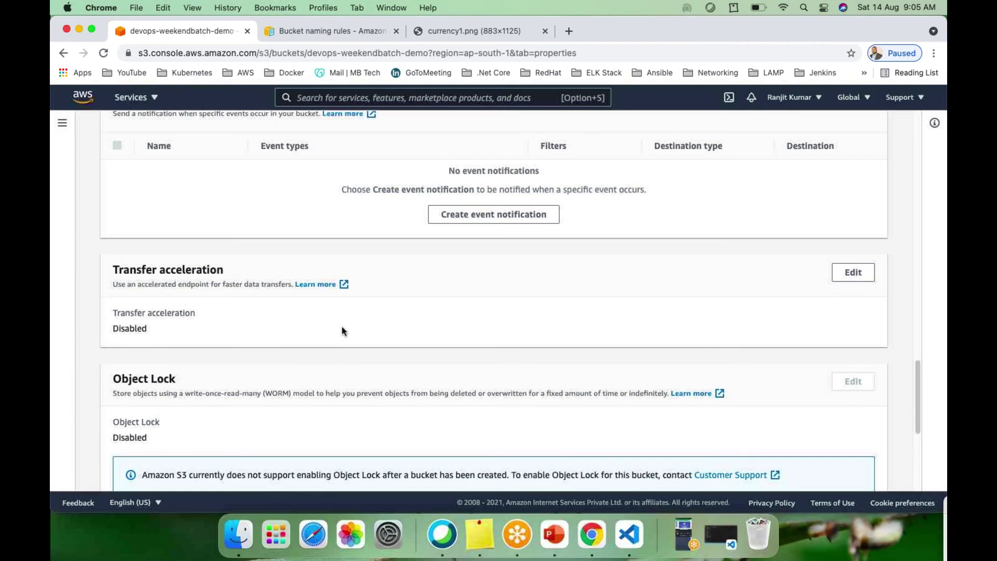
{"action": "scroll", "coordinate": [342, 326], "scroll_direction": "down", "scroll_amount": 2}
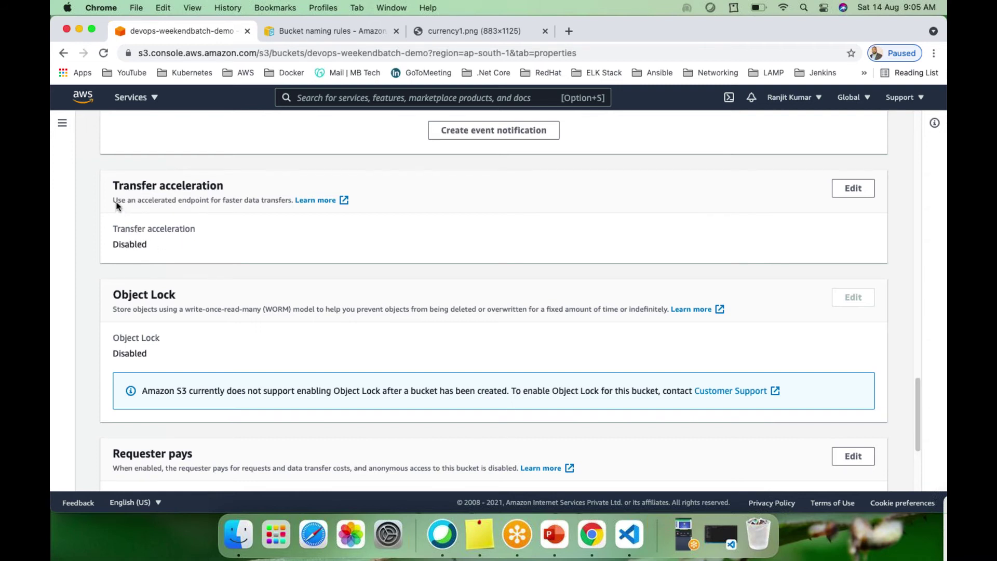
Start editing the bucket's Transfer acceleration, select Enable to review the accelerated endpoint and additional-fee note, and cancel the change.
{"action": "left_click_drag", "start_coordinate": [114, 200], "coordinate": [290, 202]}
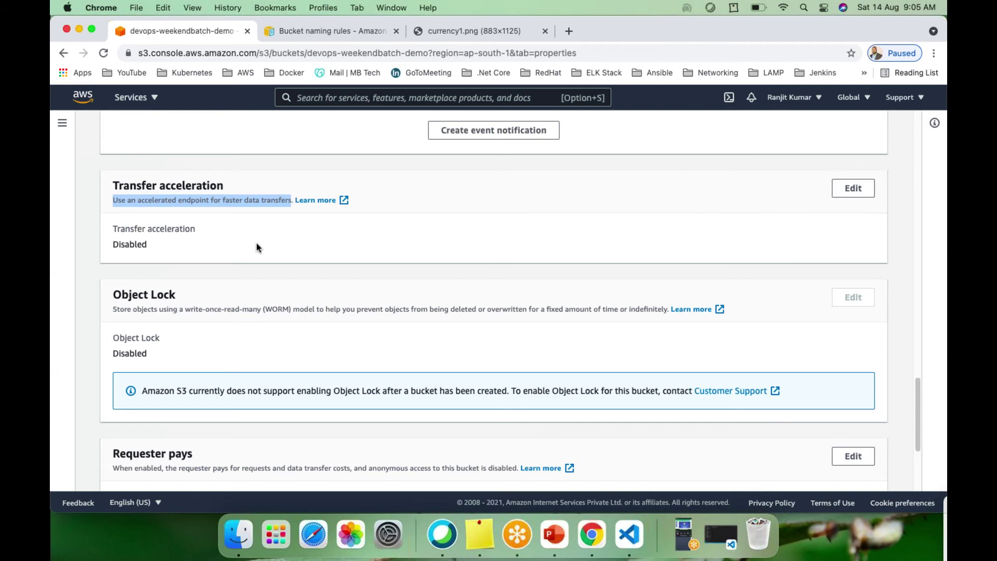
{"action": "left_click", "coordinate": [218, 247]}
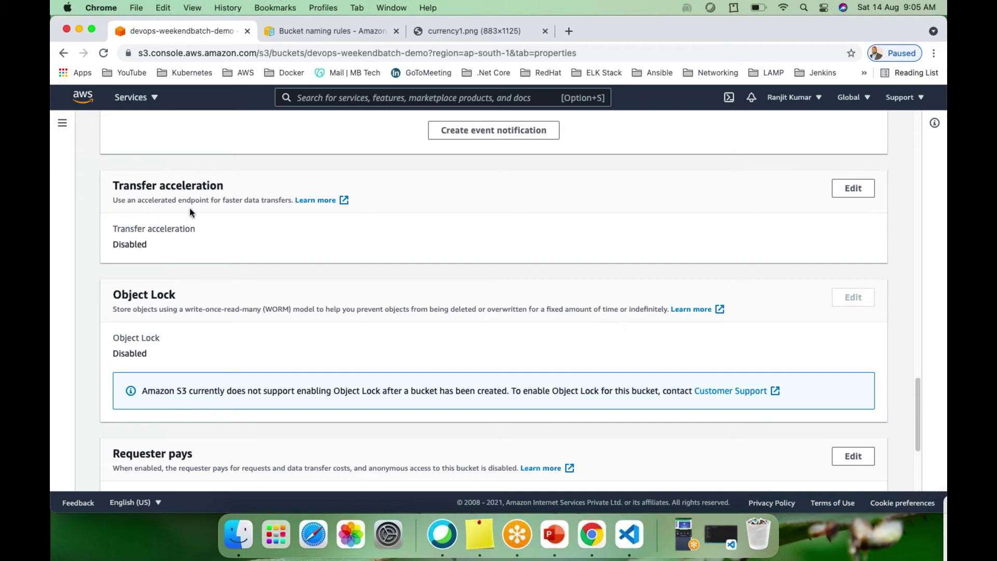
{"action": "left_click", "coordinate": [852, 189]}
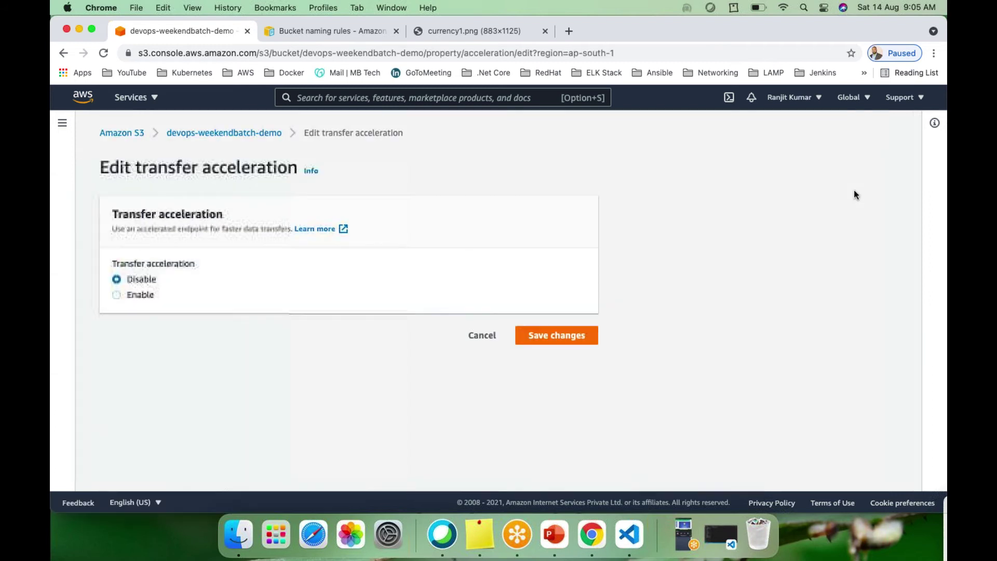
{"action": "left_click", "coordinate": [117, 295]}
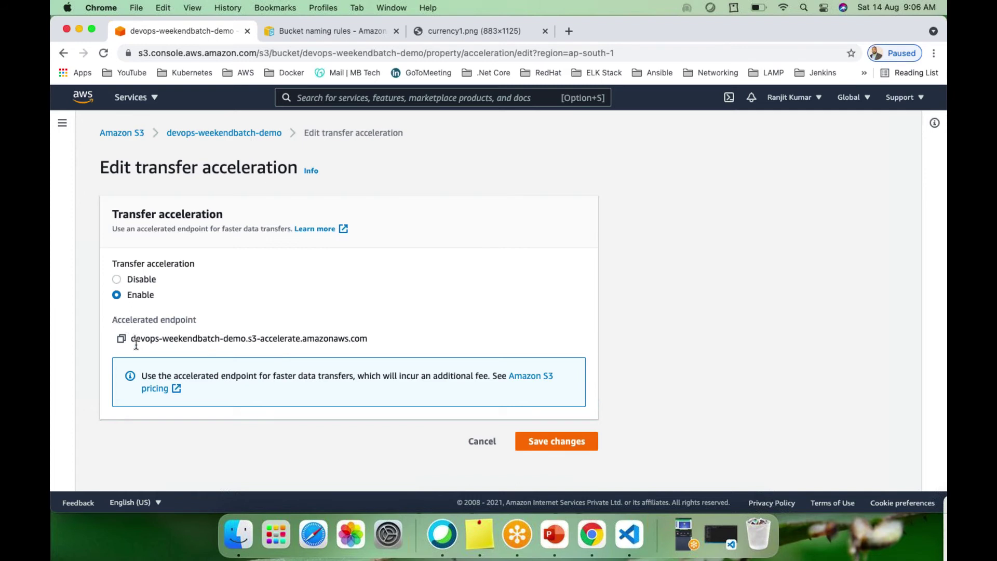
{"action": "left_click_drag", "start_coordinate": [133, 341], "coordinate": [365, 339]}
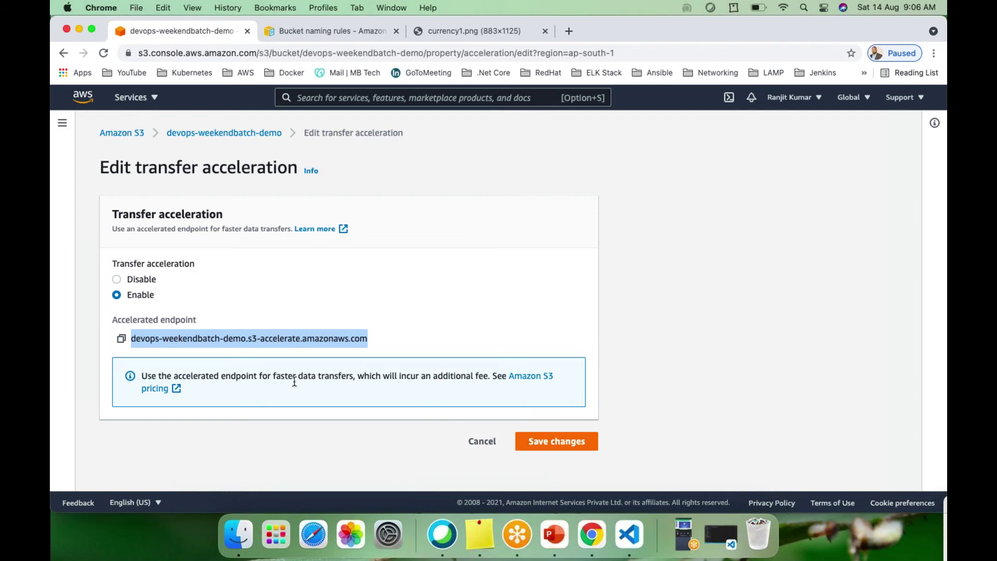
{"action": "left_click", "coordinate": [484, 441]}
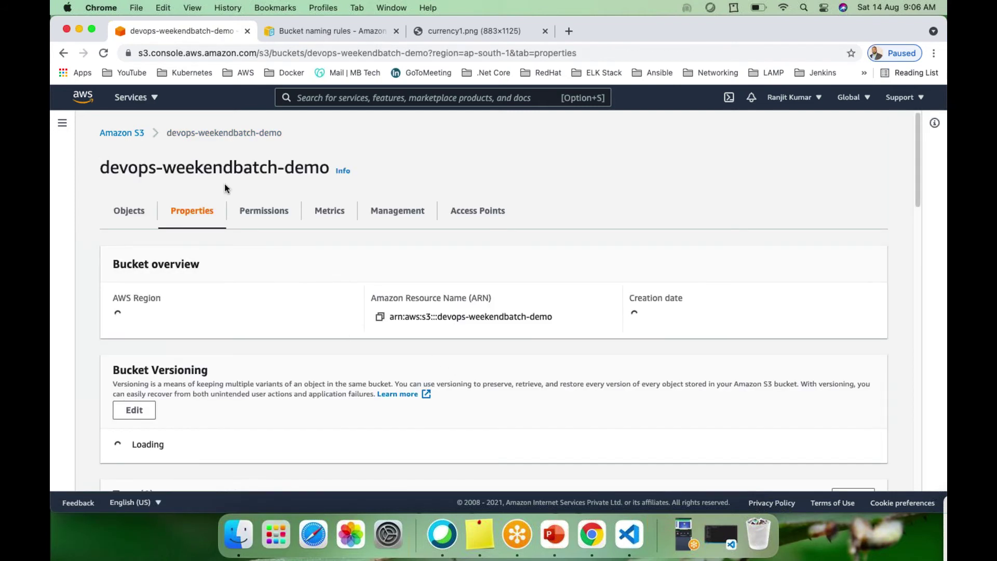
Return to the Amazon S3 bucket list, open the cloud-devops-mb bucket, and reduce the browser page zoom to 90%.
{"action": "left_click", "coordinate": [124, 135]}
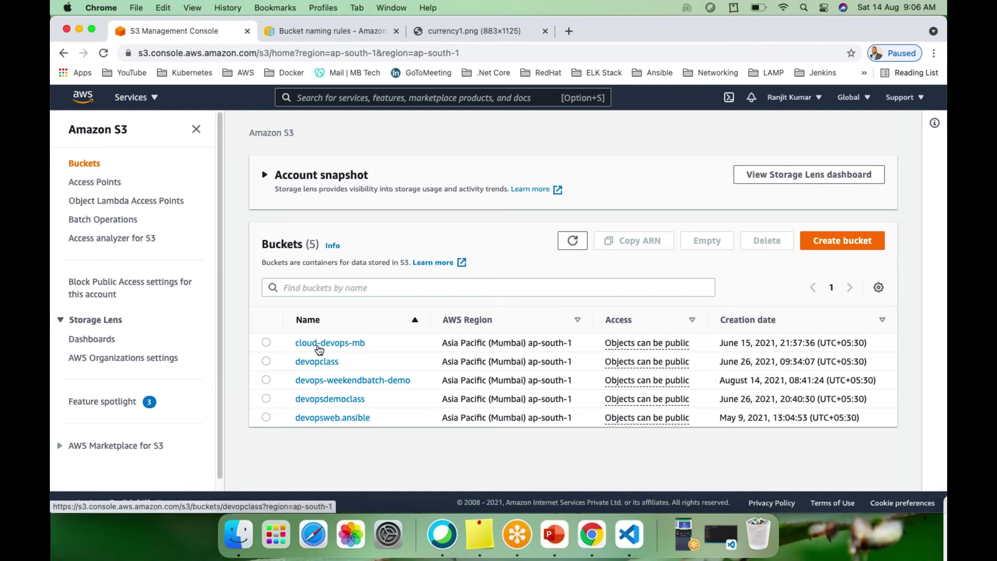
{"action": "left_click", "coordinate": [316, 344]}
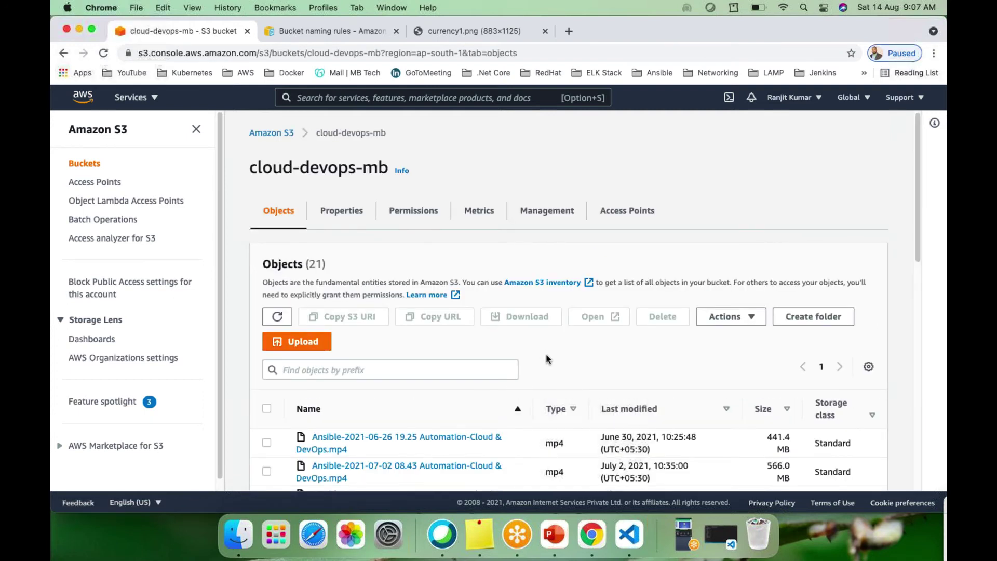
{"action": "scroll", "coordinate": [546, 354], "scroll_direction": "down", "scroll_amount": 10}
{"action": "scroll", "coordinate": [502, 384], "scroll_direction": "up", "scroll_amount": 5}
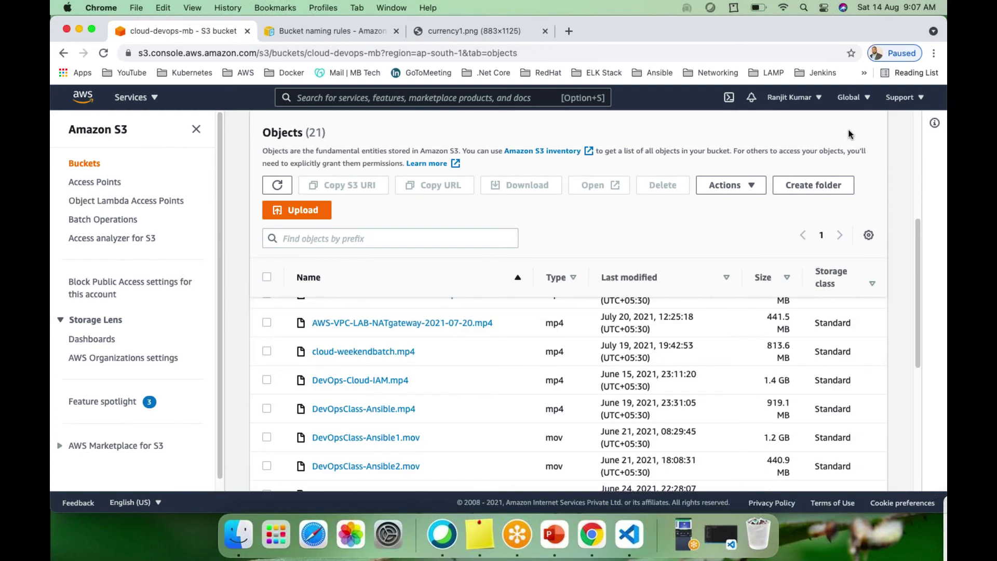
{"action": "scroll", "coordinate": [914, 203], "scroll_direction": "up", "scroll_amount": 3}
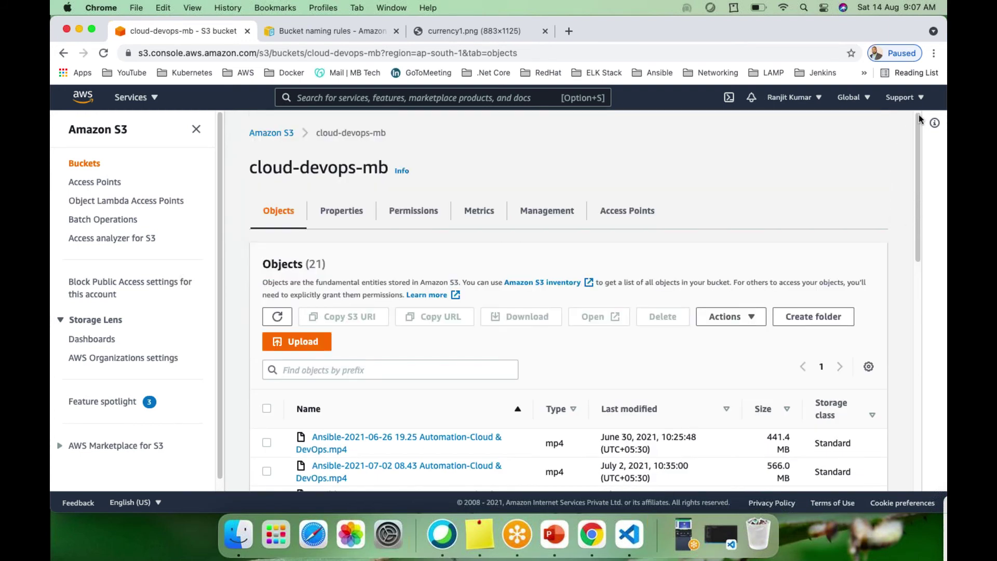
{"action": "left_click", "coordinate": [933, 54]}
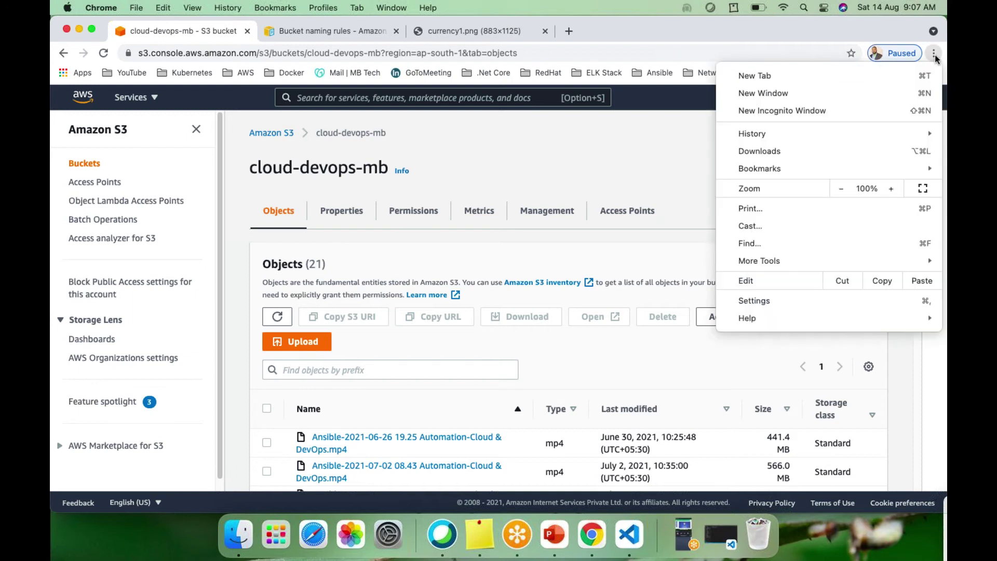
{"action": "left_click", "coordinate": [842, 189]}
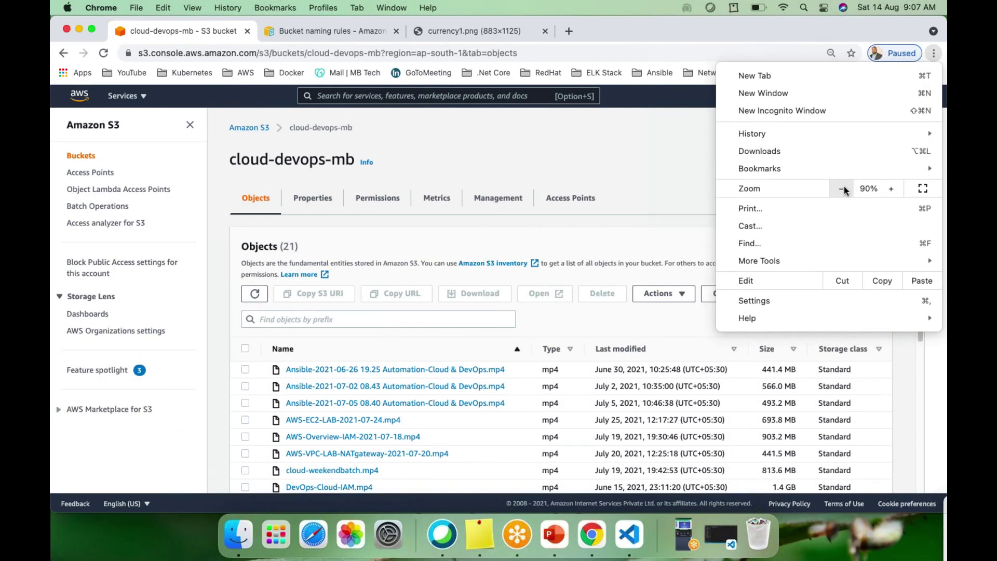
{"action": "left_click", "coordinate": [640, 165]}
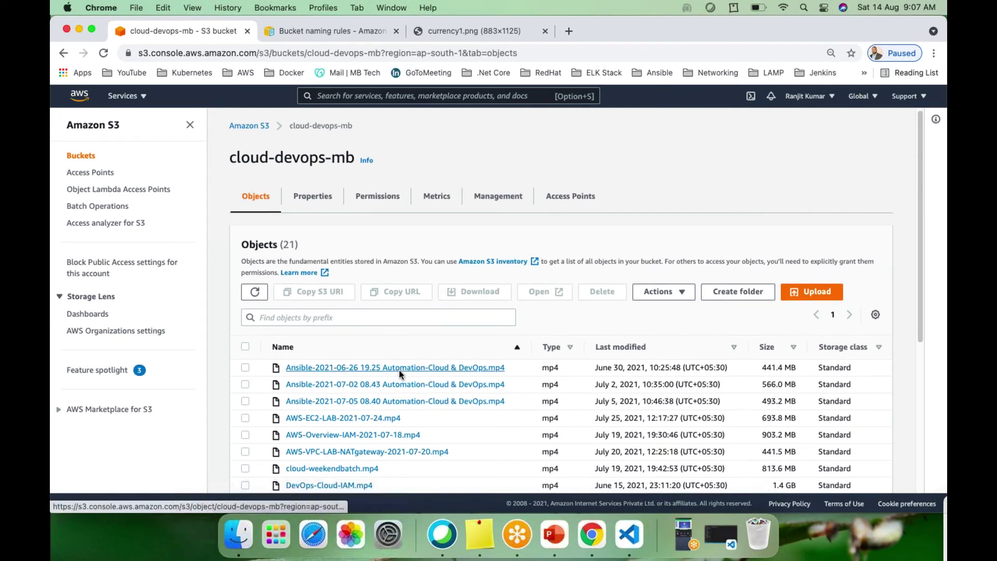
Examine the names, types and sizes of the objects stored in the cloud-devops-mb bucket.
{"action": "scroll", "coordinate": [401, 373], "scroll_direction": "down", "scroll_amount": 2}
{"action": "scroll", "coordinate": [364, 387], "scroll_direction": "down", "scroll_amount": 5}
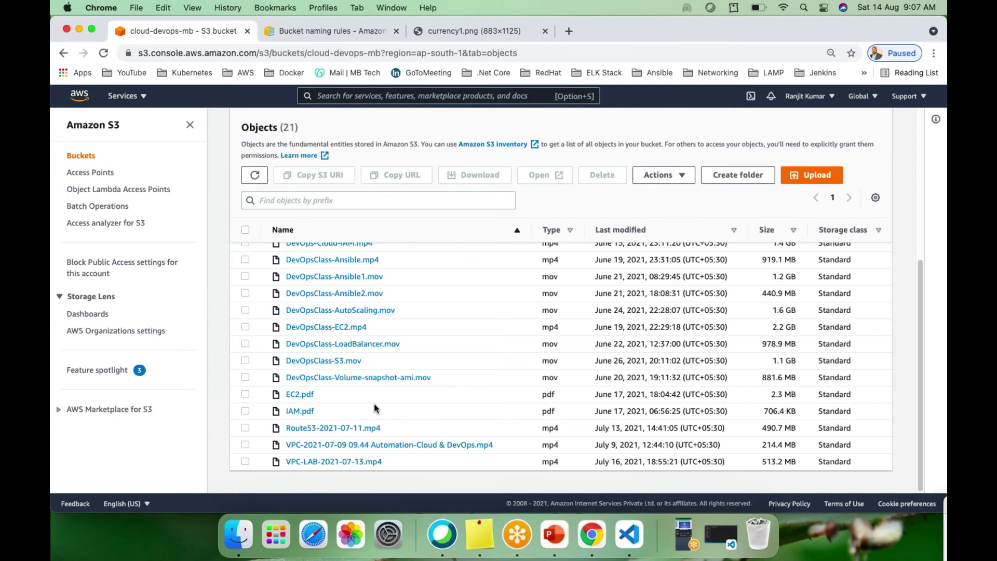
{"action": "scroll", "coordinate": [533, 399], "scroll_direction": "up", "scroll_amount": 10}
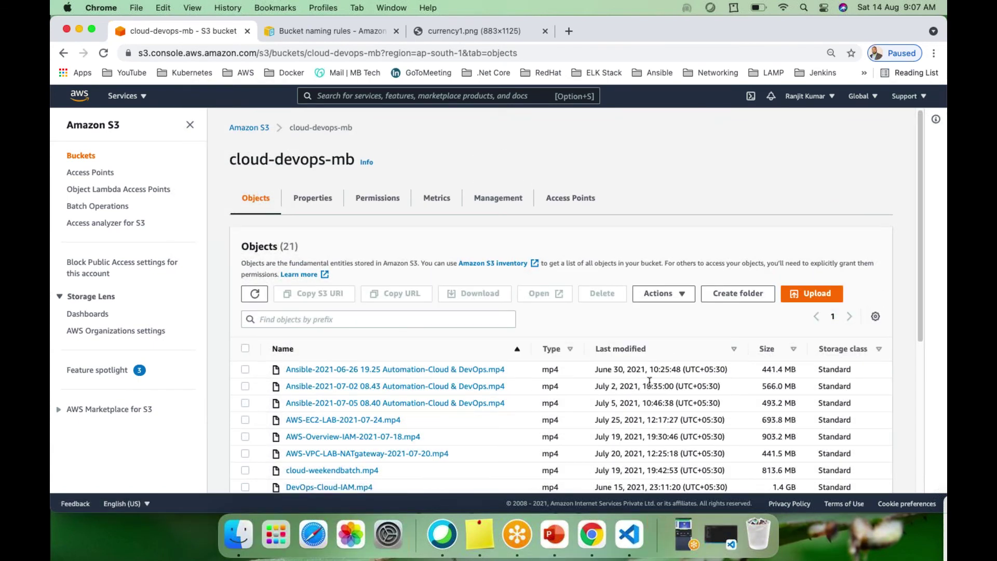
{"action": "scroll", "coordinate": [656, 386], "scroll_direction": "down", "scroll_amount": 5}
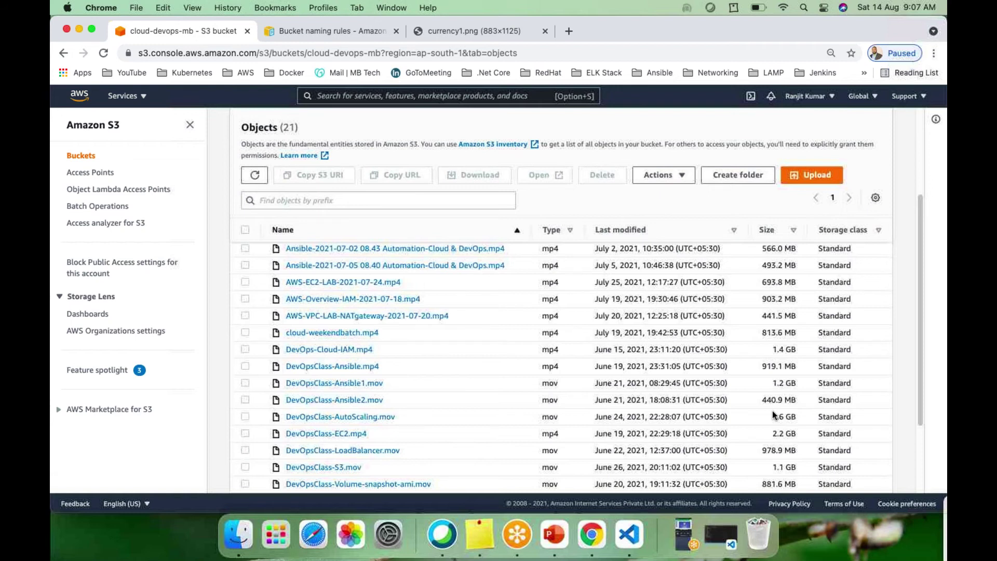
{"action": "scroll", "coordinate": [778, 406], "scroll_direction": "up", "scroll_amount": 3}
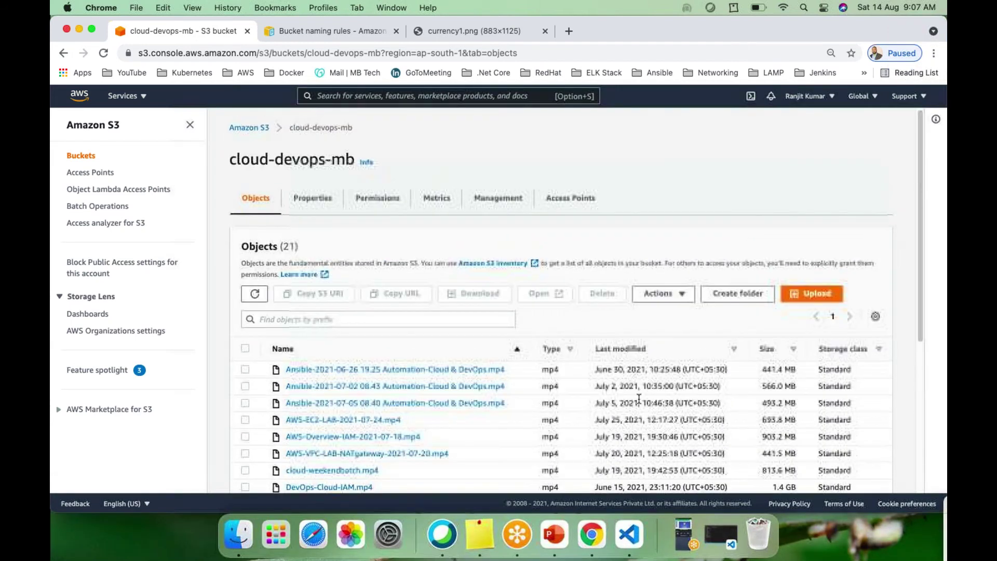
Open the properties of the cloud-devops-mb bucket and check its Transfer acceleration status and accelerated endpoint.
{"action": "left_click", "coordinate": [311, 201]}
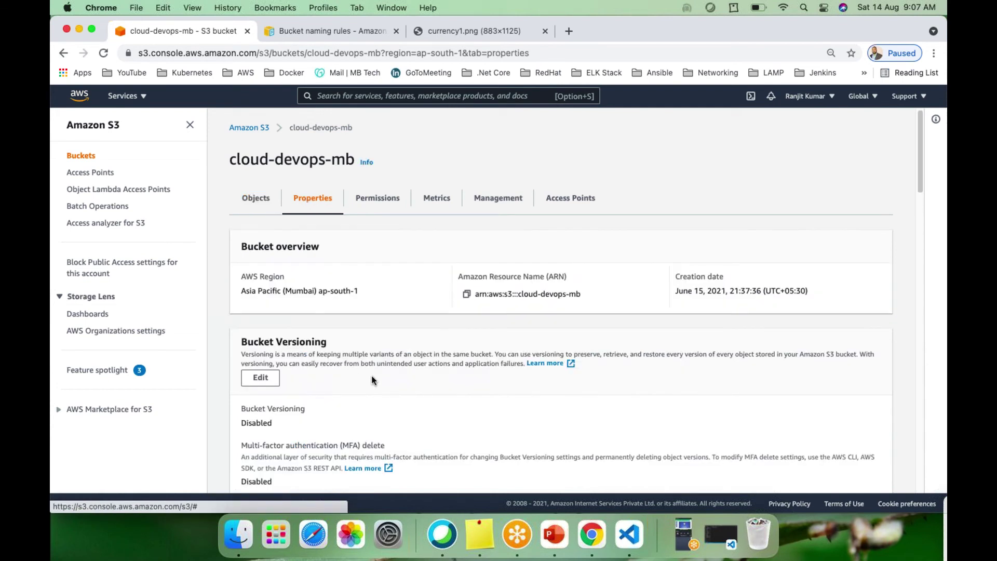
{"action": "scroll", "coordinate": [379, 376], "scroll_direction": "down", "scroll_amount": 5}
{"action": "scroll", "coordinate": [388, 374], "scroll_direction": "down", "scroll_amount": 10}
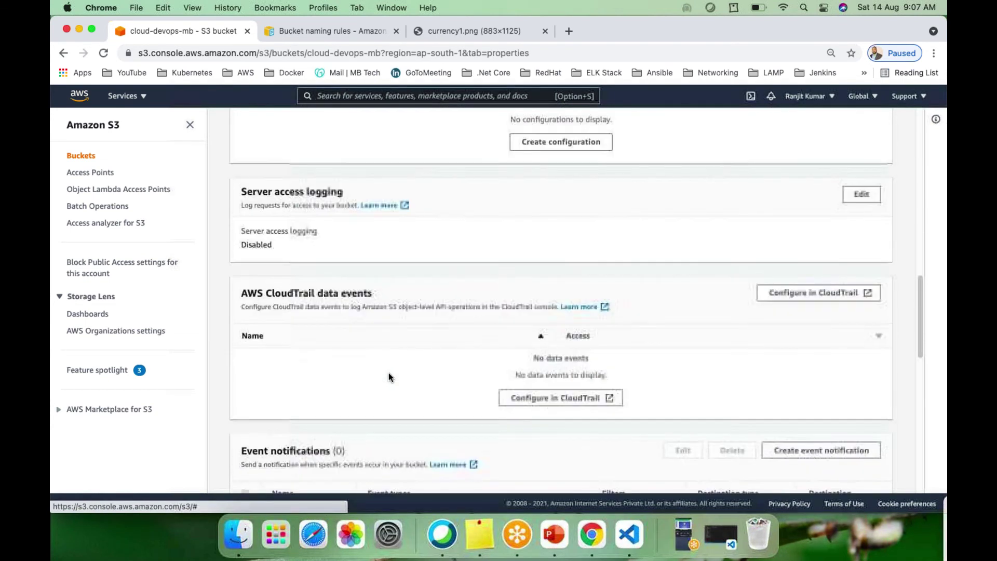
{"action": "scroll", "coordinate": [388, 375], "scroll_direction": "down", "scroll_amount": 6}
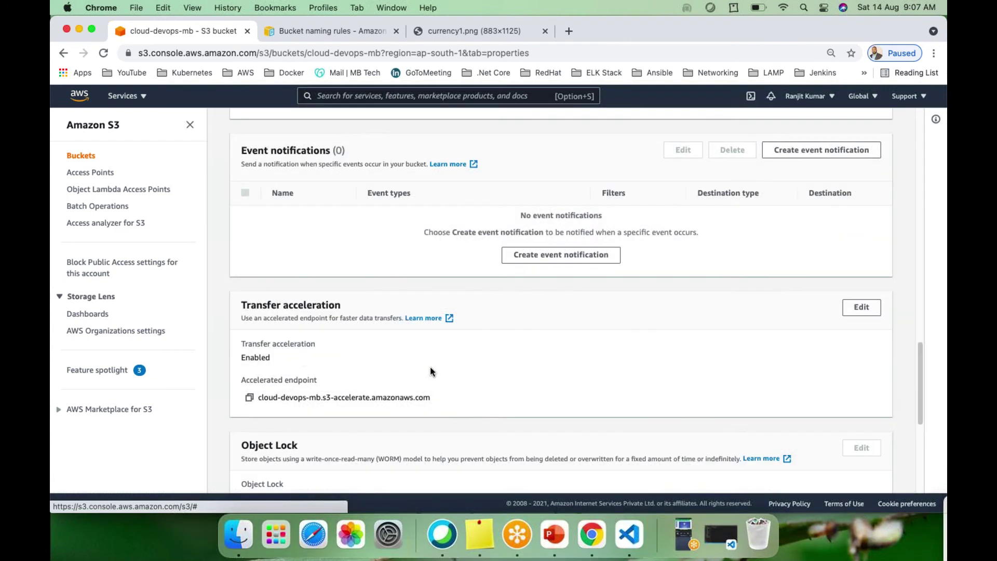
{"action": "left_click_drag", "start_coordinate": [272, 358], "coordinate": [241, 358]}
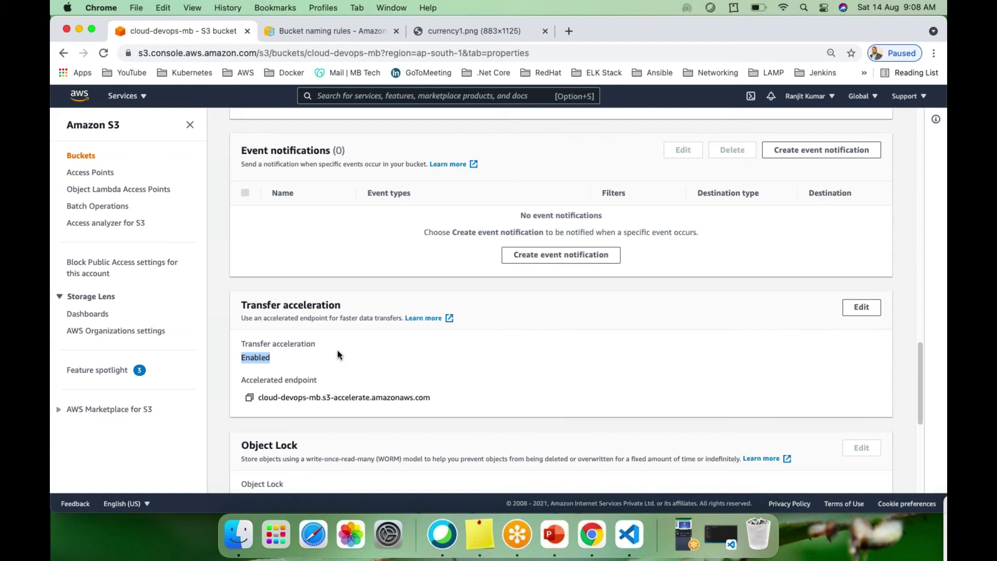
{"action": "left_click_drag", "start_coordinate": [431, 399], "coordinate": [259, 402]}
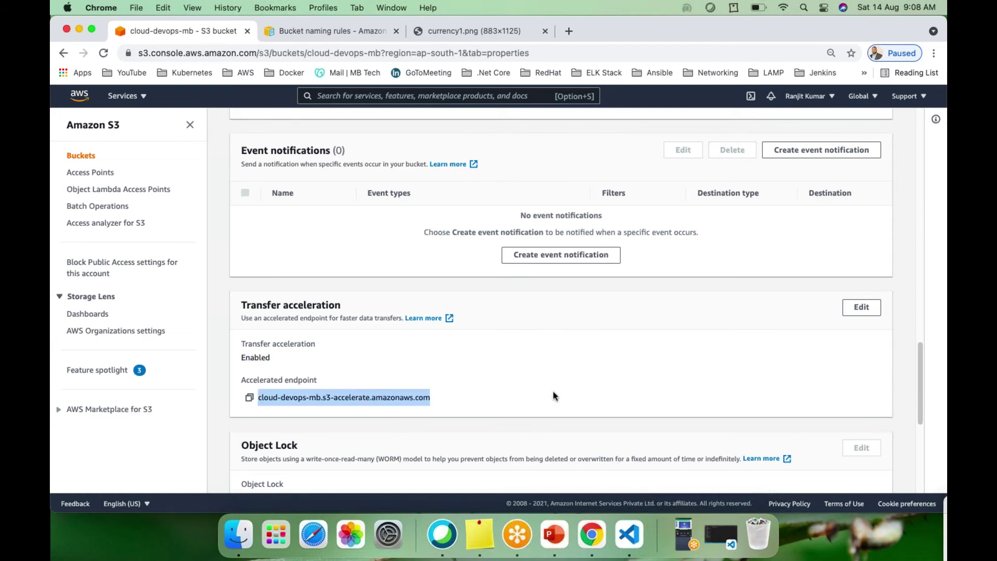
{"action": "left_click", "coordinate": [468, 396]}
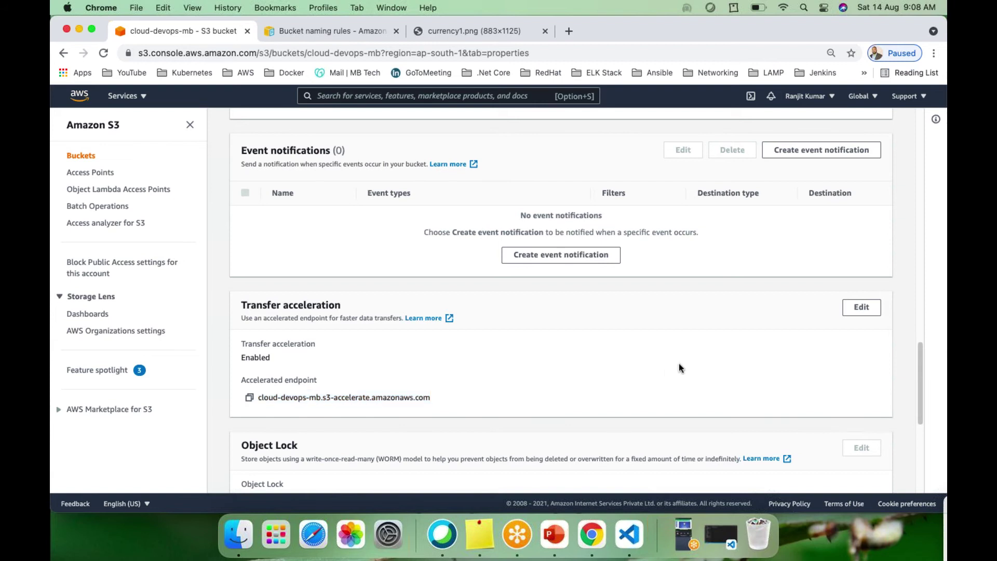
{"action": "left_click_drag", "start_coordinate": [434, 399], "coordinate": [258, 400]}
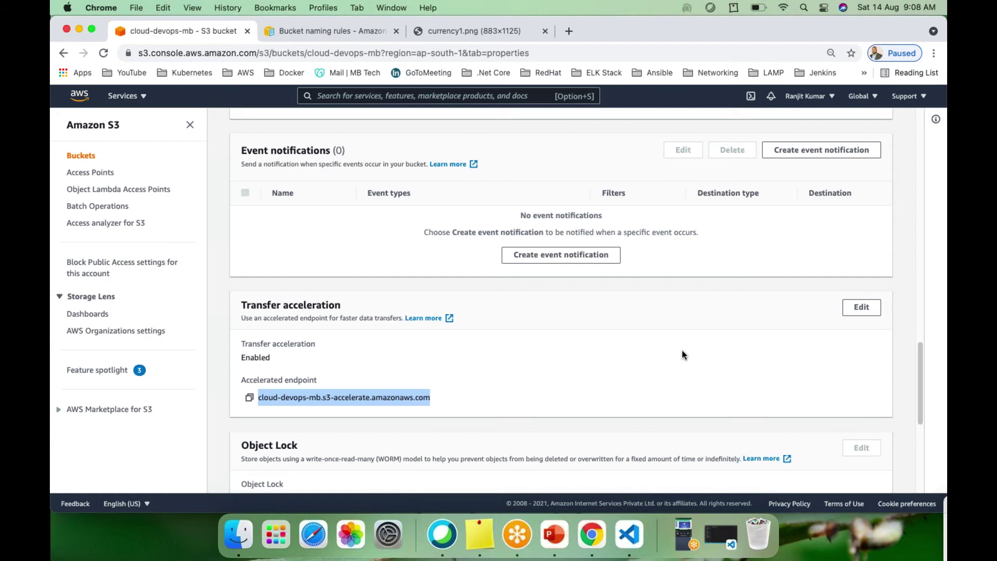
{"action": "left_click", "coordinate": [433, 402]}
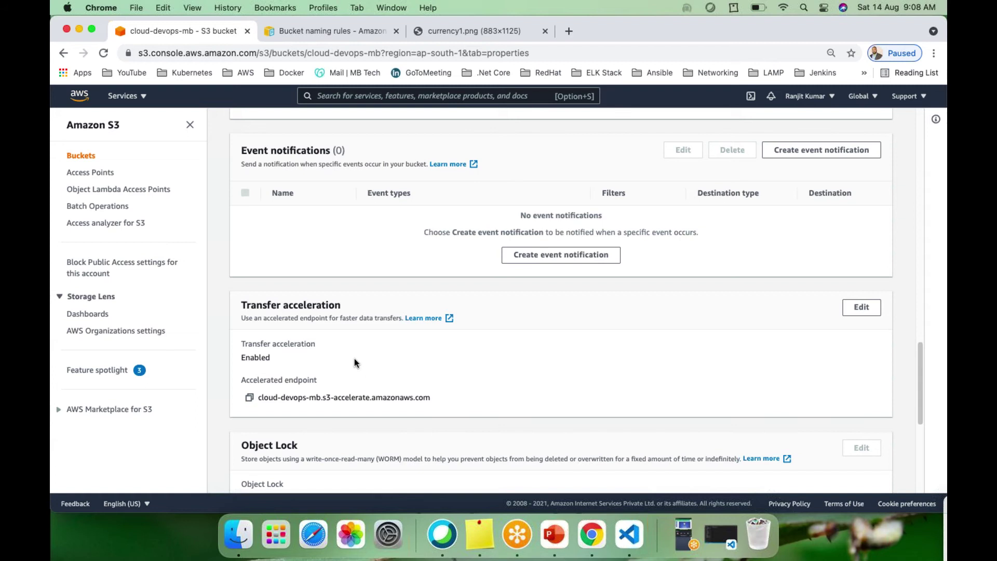
Open the Billing & Cost Management Dashboard, review the monthly spend chart, and open Cost Explorer from the Last Month bar.
{"action": "left_click", "coordinate": [141, 98]}
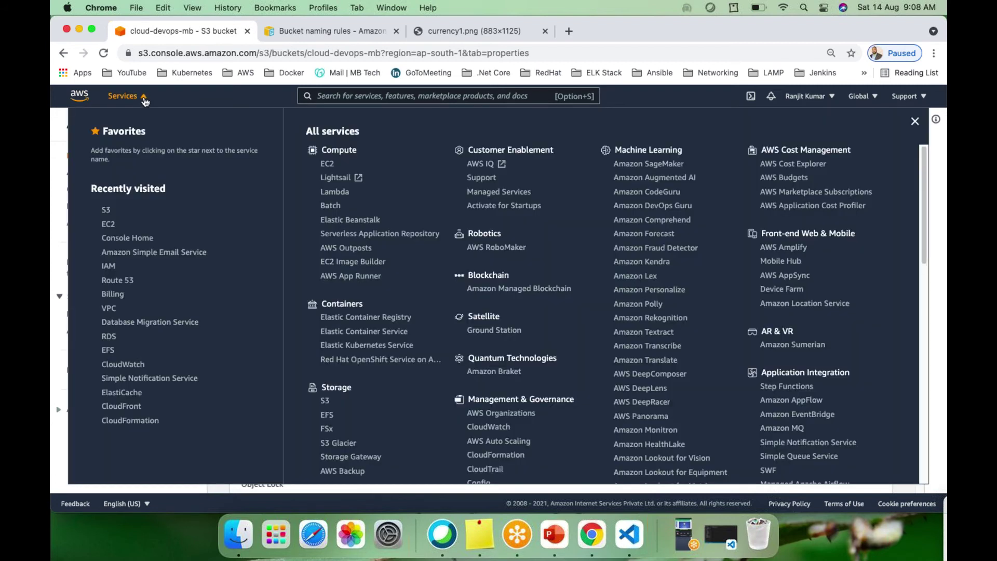
{"action": "left_click", "coordinate": [115, 295]}
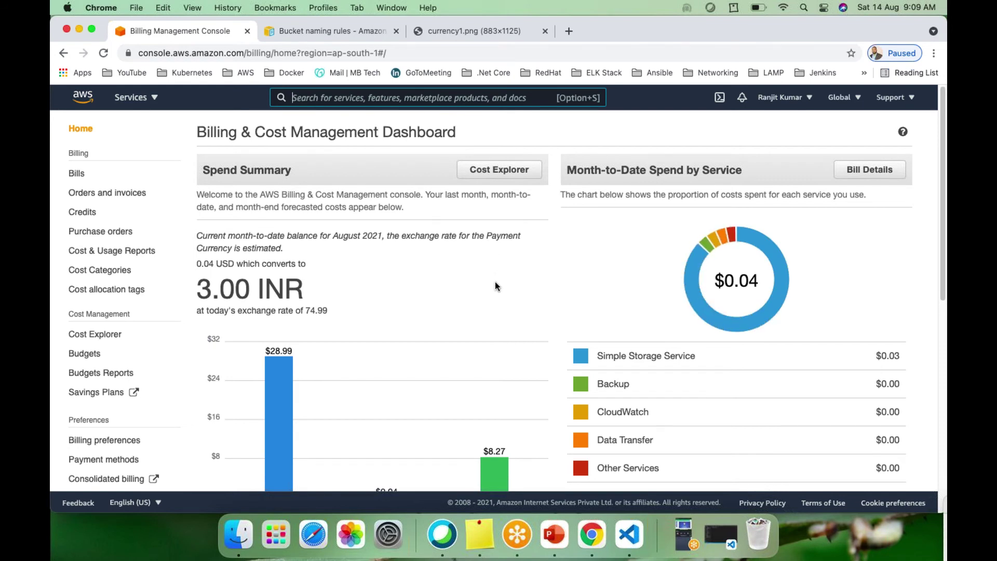
{"action": "scroll", "coordinate": [447, 251], "scroll_direction": "down", "scroll_amount": 5}
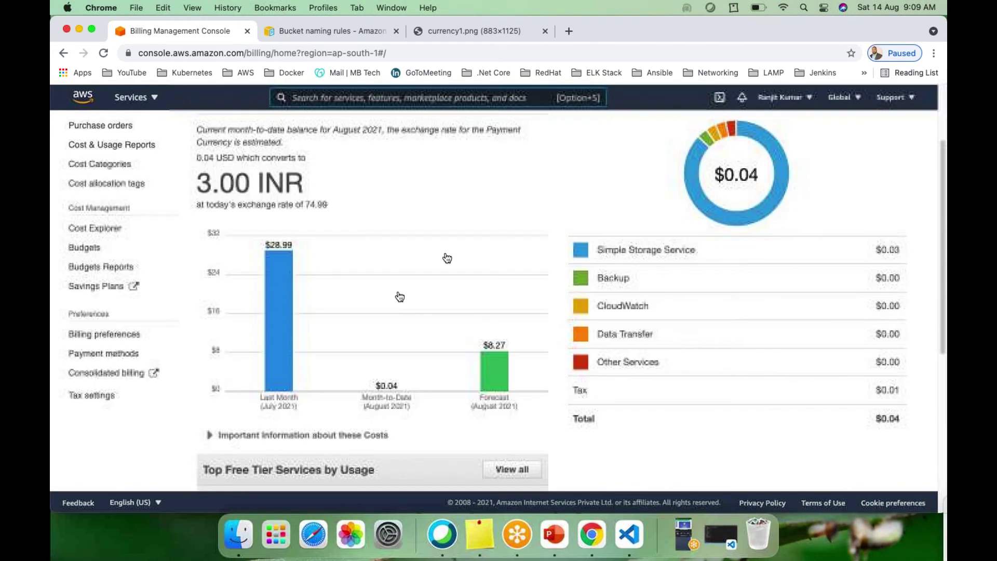
{"action": "mouse_move", "coordinate": [274, 251]}
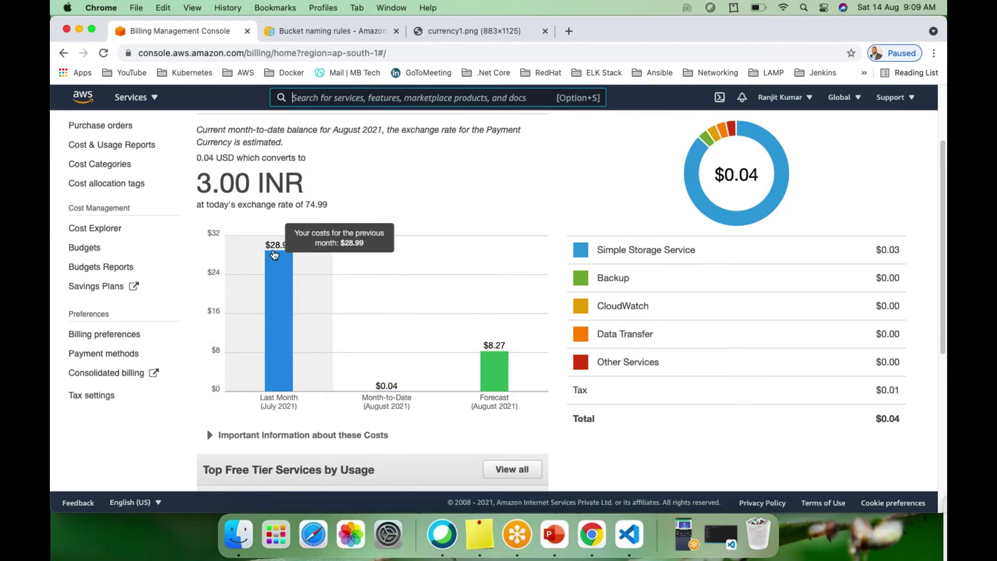
{"action": "mouse_move", "coordinate": [304, 246]}
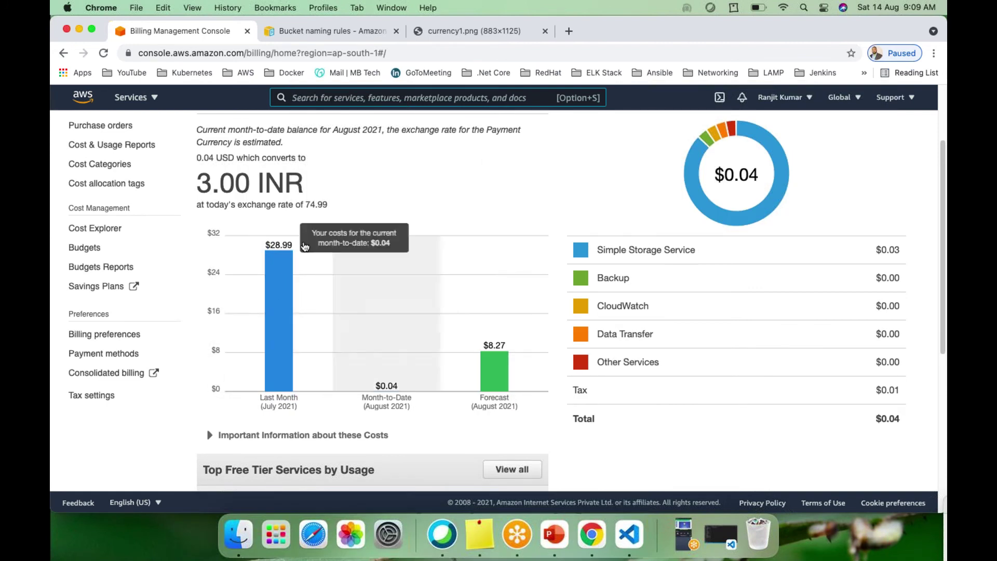
{"action": "mouse_move", "coordinate": [267, 307]}
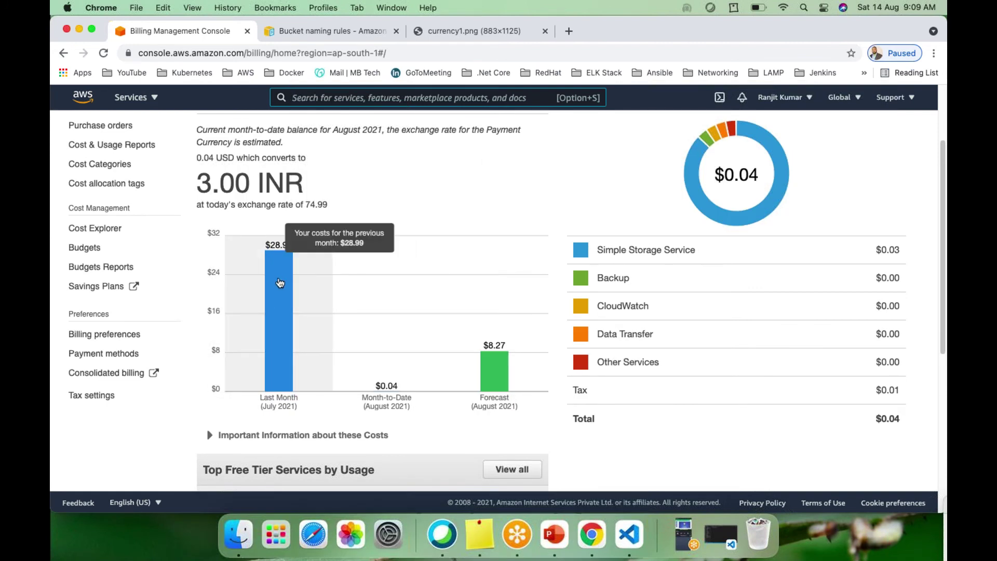
{"action": "left_click", "coordinate": [279, 282]}
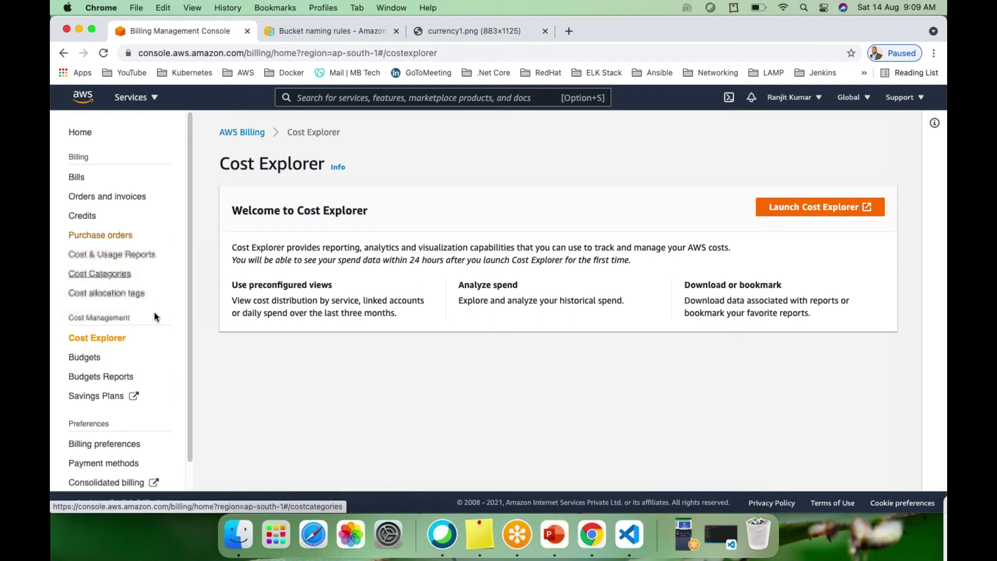
Open Orders and invoices and review the invoice amounts, total due and payment overdue notice.
{"action": "left_click", "coordinate": [100, 197]}
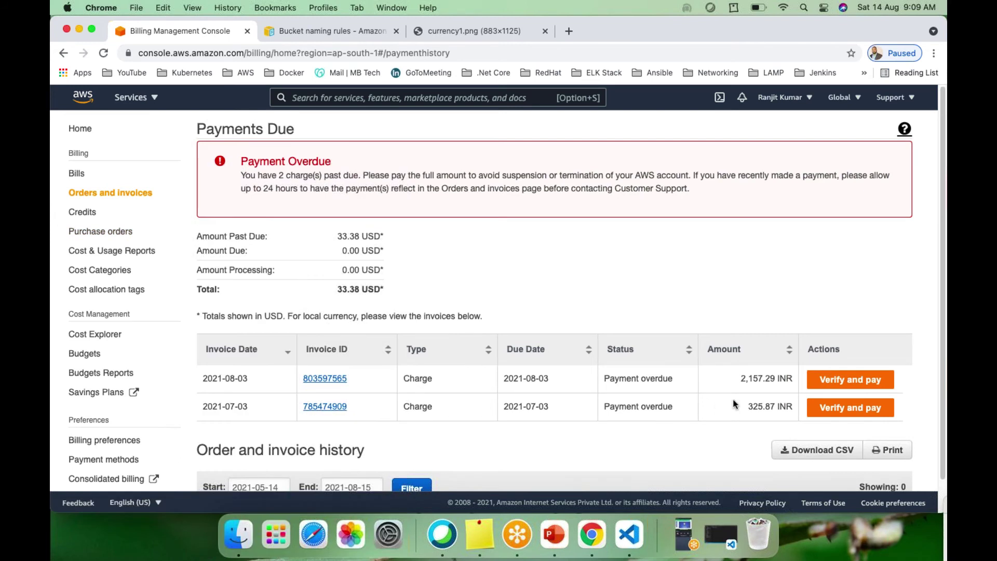
{"action": "left_click_drag", "start_coordinate": [739, 378], "coordinate": [787, 381]}
{"action": "left_click_drag", "start_coordinate": [329, 288], "coordinate": [364, 289]}
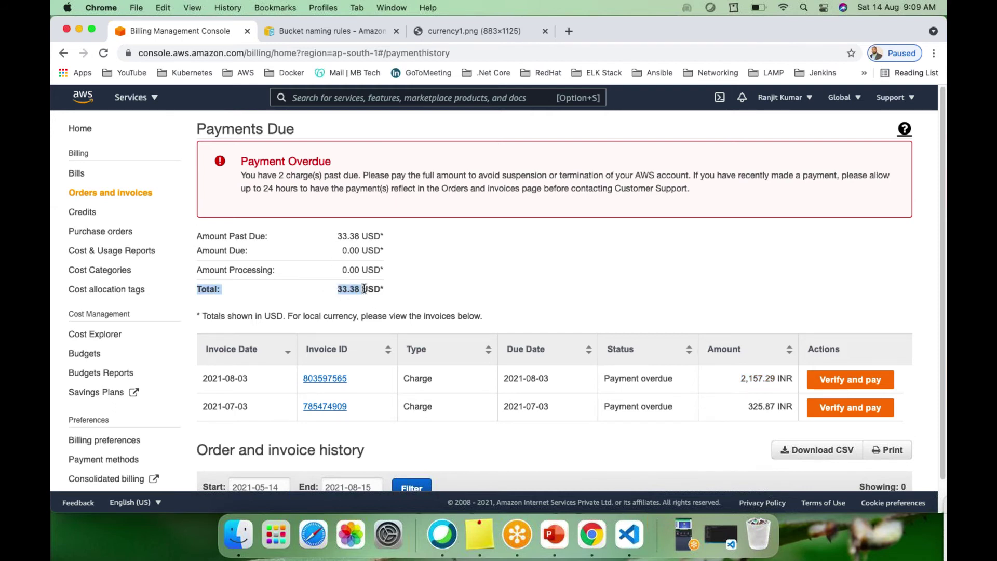
{"action": "left_click_drag", "start_coordinate": [237, 163], "coordinate": [387, 185]}
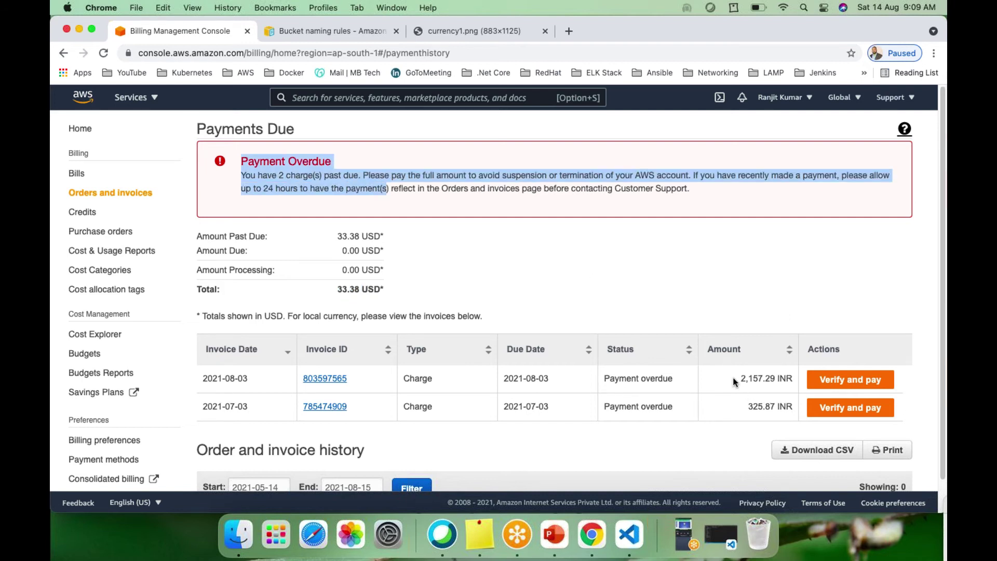
Review the amounts of the two overdue invoices in the Payments Due table.
{"action": "left_click_drag", "start_coordinate": [737, 380], "coordinate": [793, 387]}
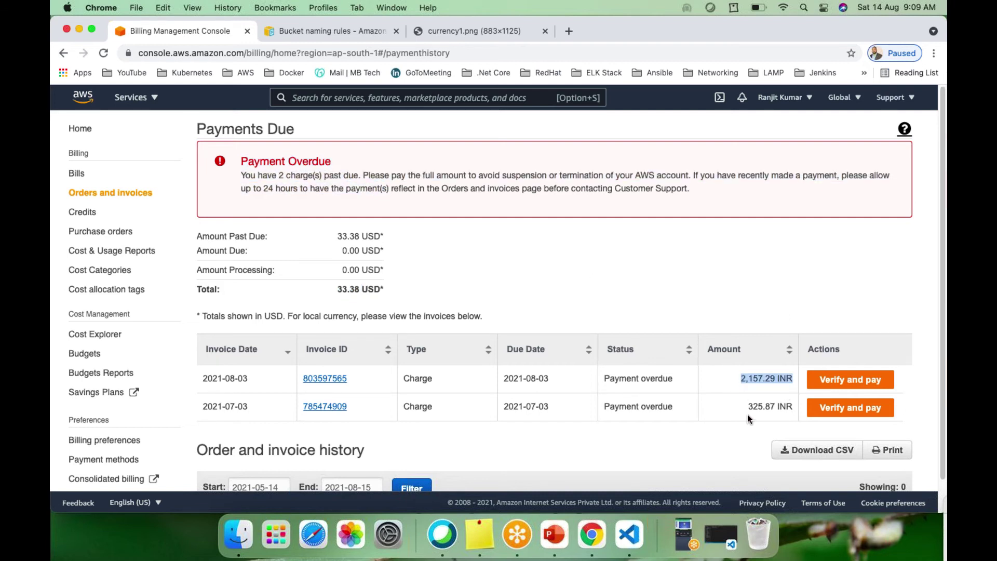
{"action": "left_click", "coordinate": [743, 379]}
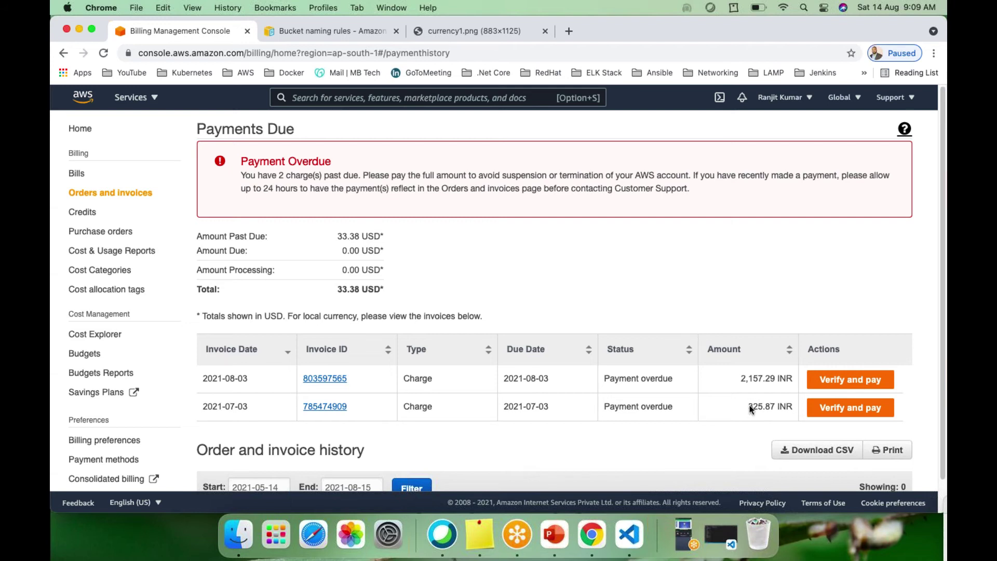
{"action": "left_click_drag", "start_coordinate": [742, 378], "coordinate": [778, 378]}
Return to the billing home dashboard and review the month-to-date balance and the forecast in the spend chart.
{"action": "left_click", "coordinate": [72, 128]}
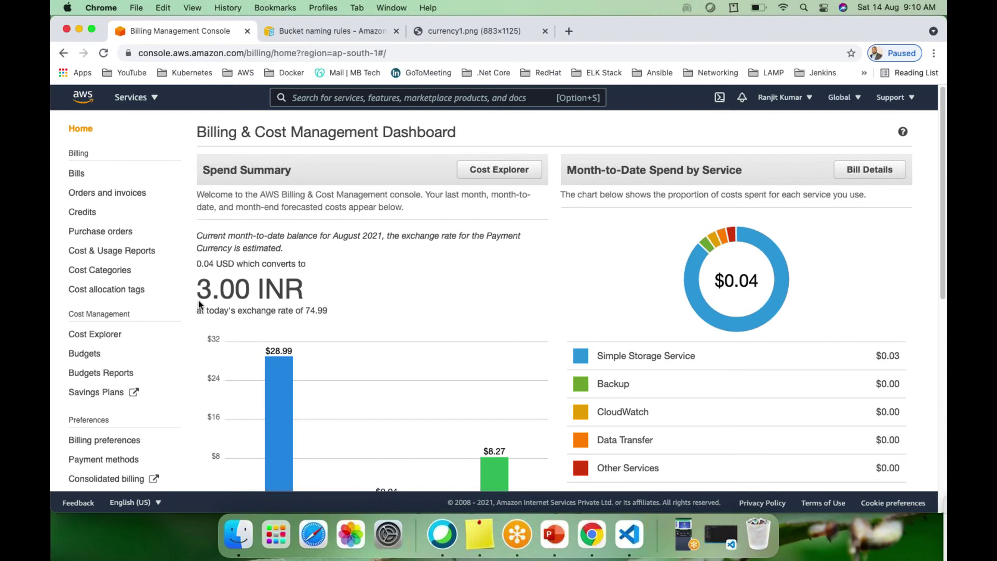
{"action": "scroll", "coordinate": [435, 308], "scroll_direction": "down", "scroll_amount": 3}
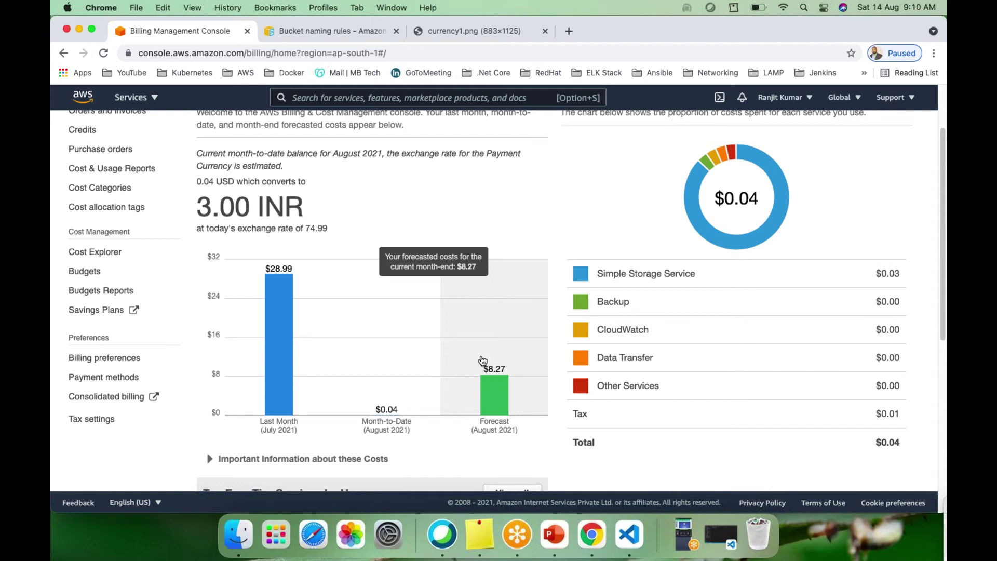
{"action": "scroll", "coordinate": [177, 249], "scroll_direction": "up", "scroll_amount": 3}
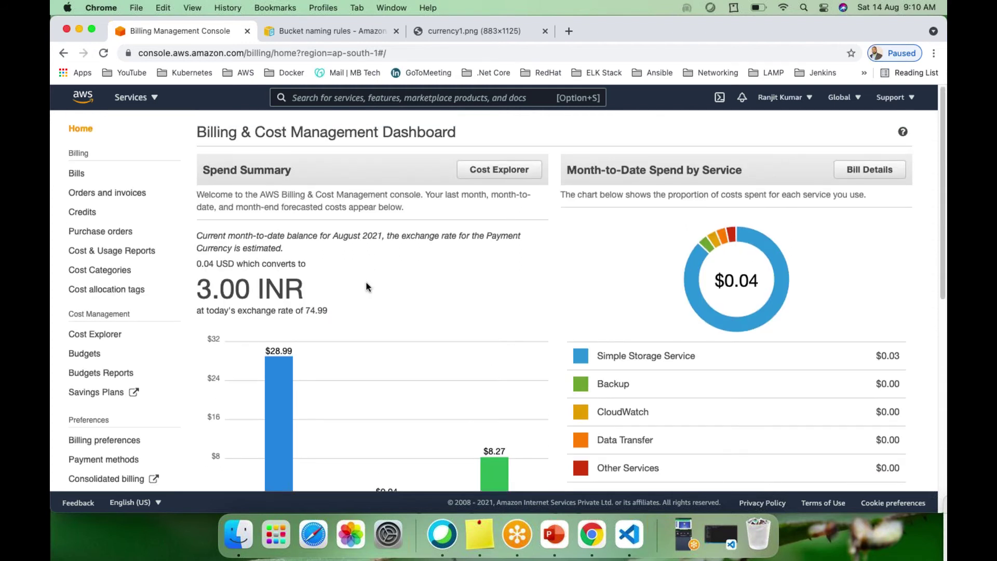
Open the cloud-devops-mb bucket in S3 and examine the modification dates, sizes and storage classes of its objects.
{"action": "left_click", "coordinate": [149, 100]}
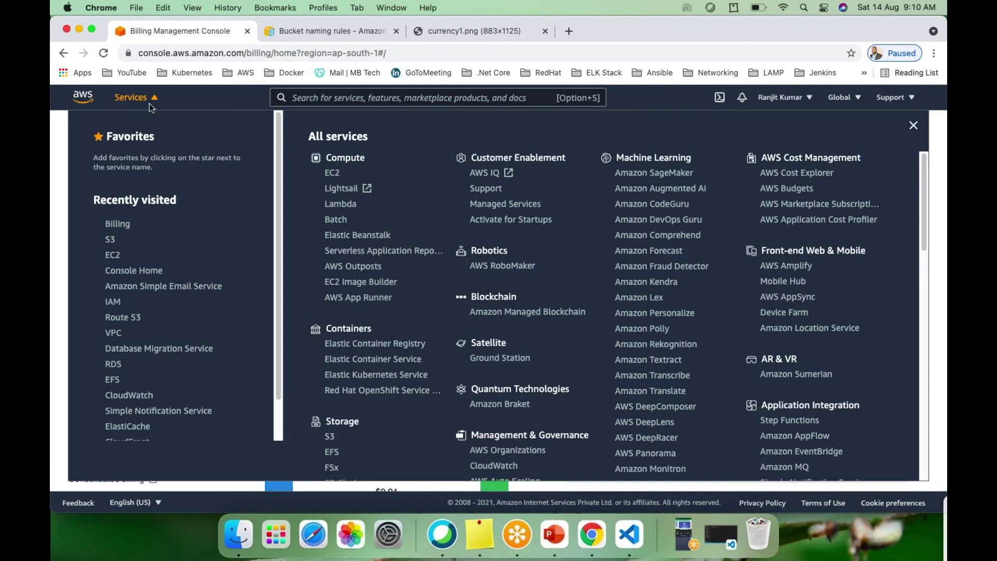
{"action": "left_click", "coordinate": [111, 239]}
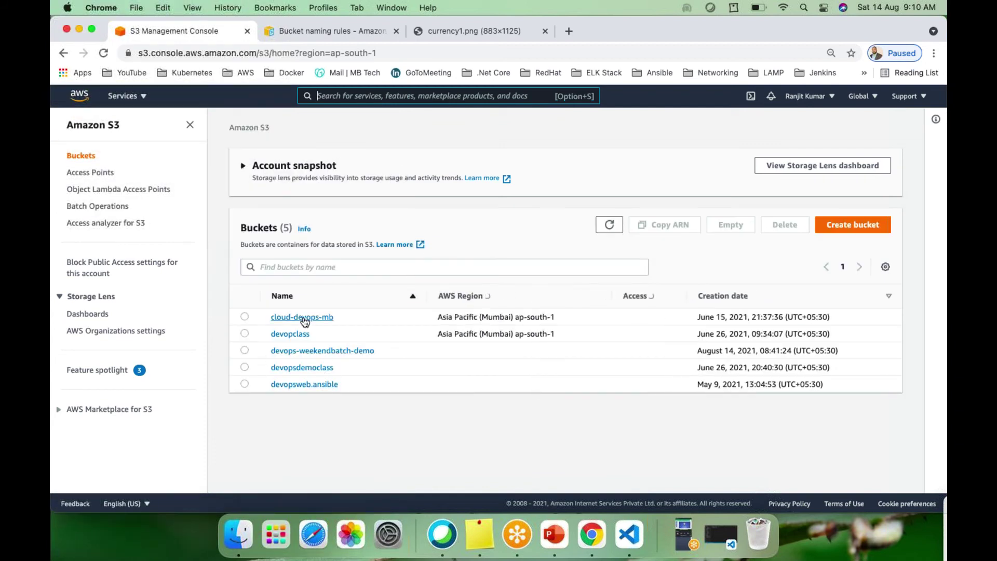
{"action": "left_click", "coordinate": [305, 319]}
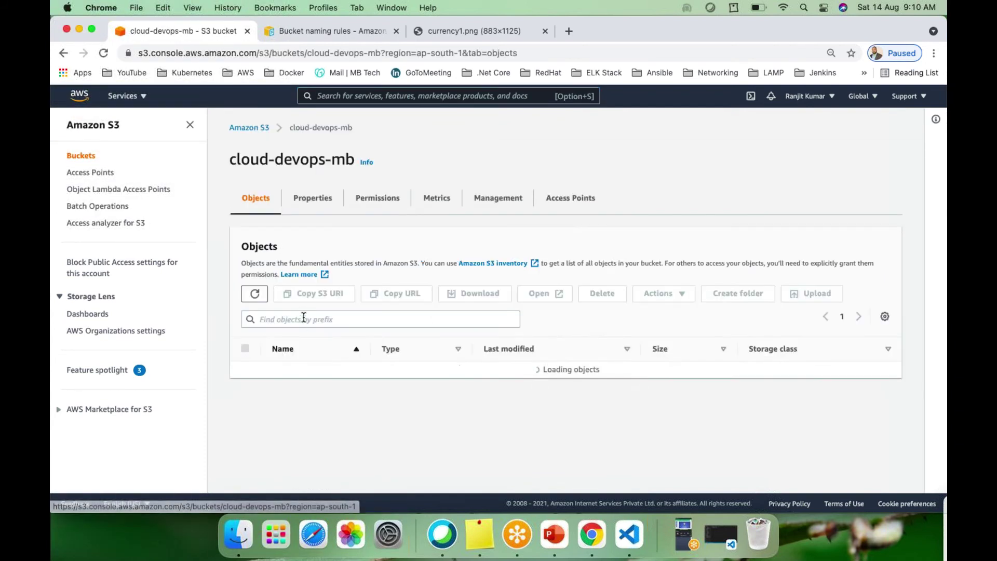
{"action": "scroll", "coordinate": [447, 347], "scroll_direction": "down", "scroll_amount": 5}
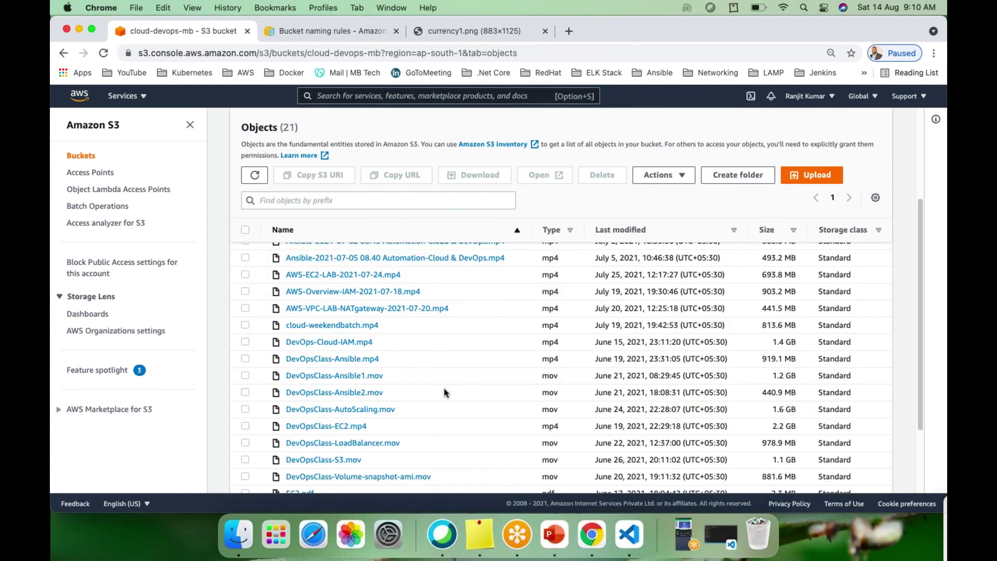
{"action": "scroll", "coordinate": [444, 393], "scroll_direction": "down", "scroll_amount": 3}
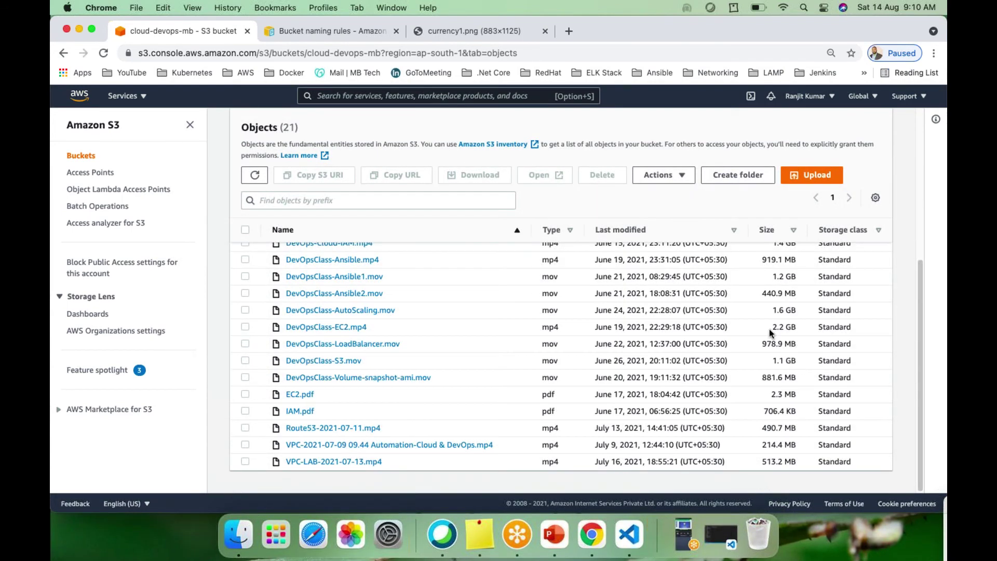
{"action": "scroll", "coordinate": [768, 410], "scroll_direction": "up", "scroll_amount": 8}
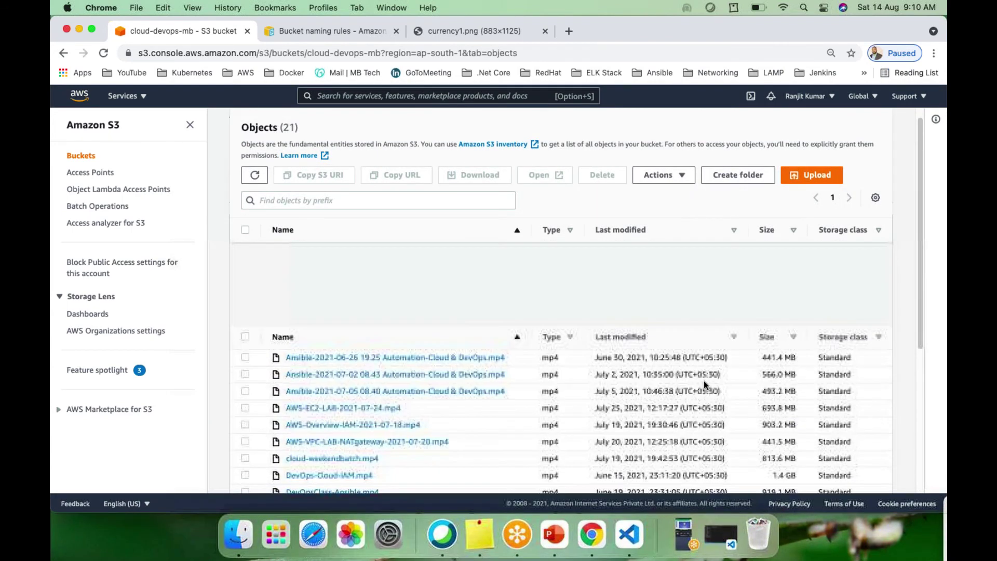
{"action": "scroll", "coordinate": [669, 394], "scroll_direction": "down", "scroll_amount": 4}
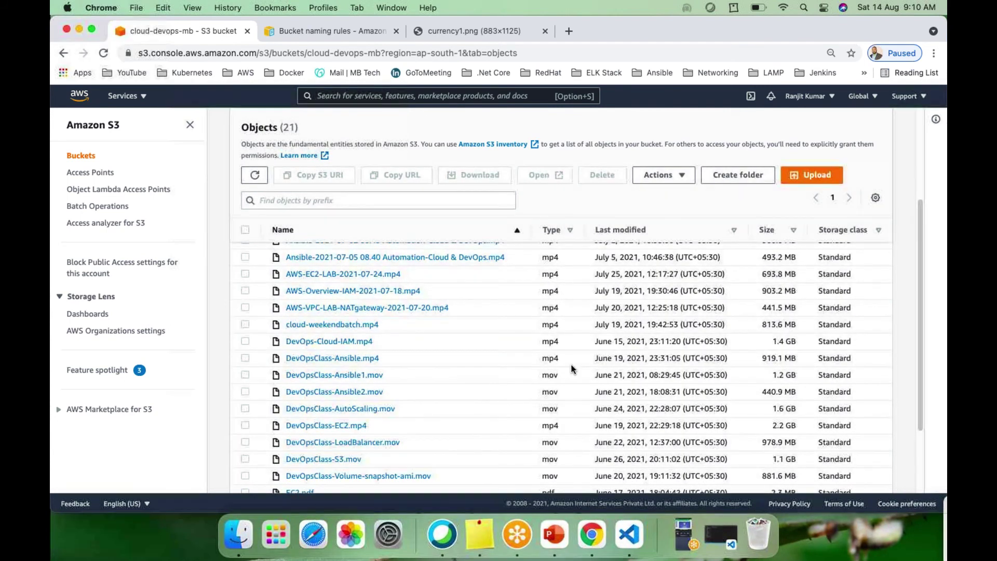
{"action": "scroll", "coordinate": [602, 323], "scroll_direction": "up", "scroll_amount": 3}
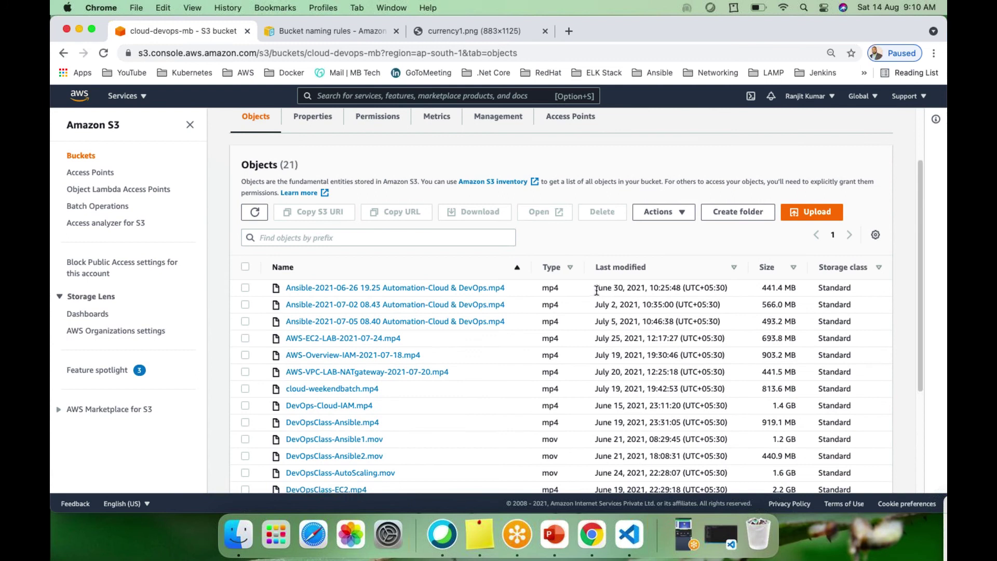
{"action": "scroll", "coordinate": [595, 307], "scroll_direction": "down", "scroll_amount": 6}
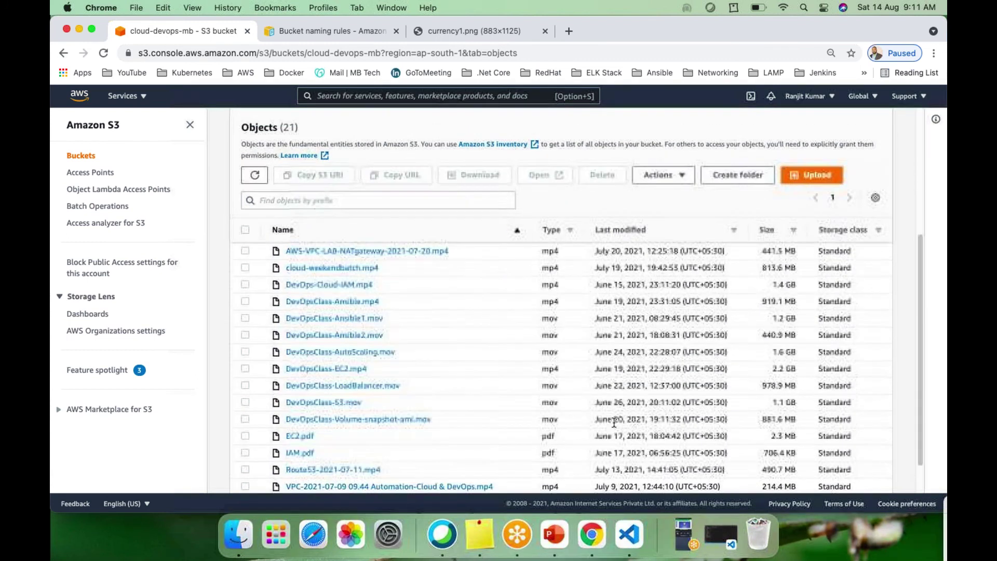
{"action": "scroll", "coordinate": [617, 346], "scroll_direction": "up", "scroll_amount": 4}
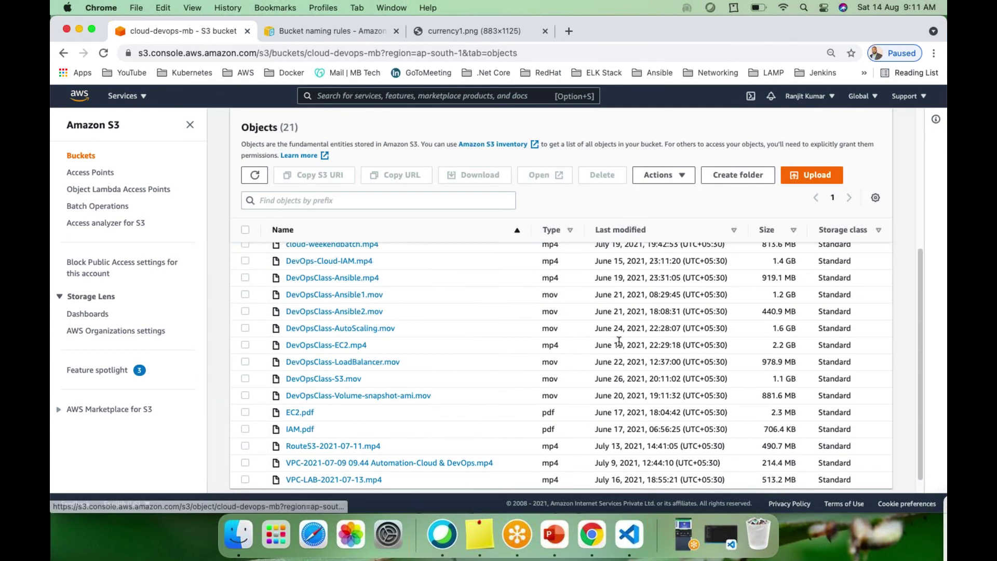
{"action": "scroll", "coordinate": [618, 346], "scroll_direction": "up", "scroll_amount": 4}
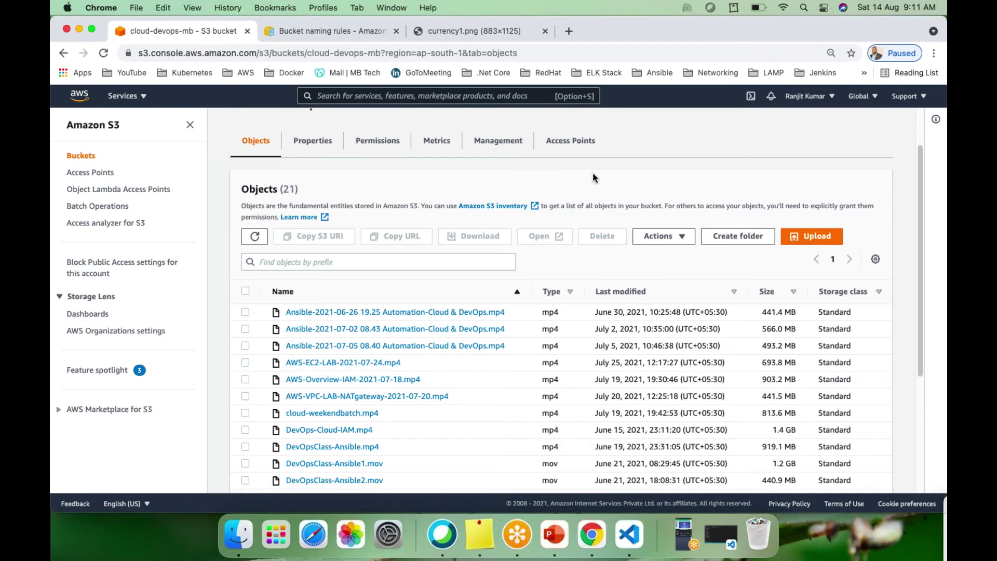
Disable Transfer acceleration in the properties of the cloud-devops-mb bucket and save the change.
{"action": "left_click", "coordinate": [322, 141]}
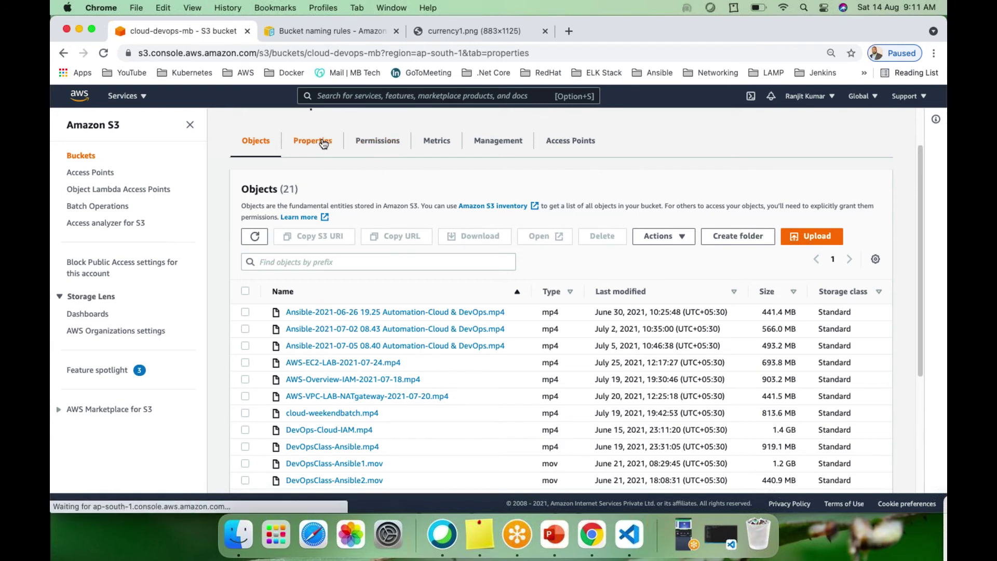
{"action": "scroll", "coordinate": [333, 391], "scroll_direction": "down", "scroll_amount": 1}
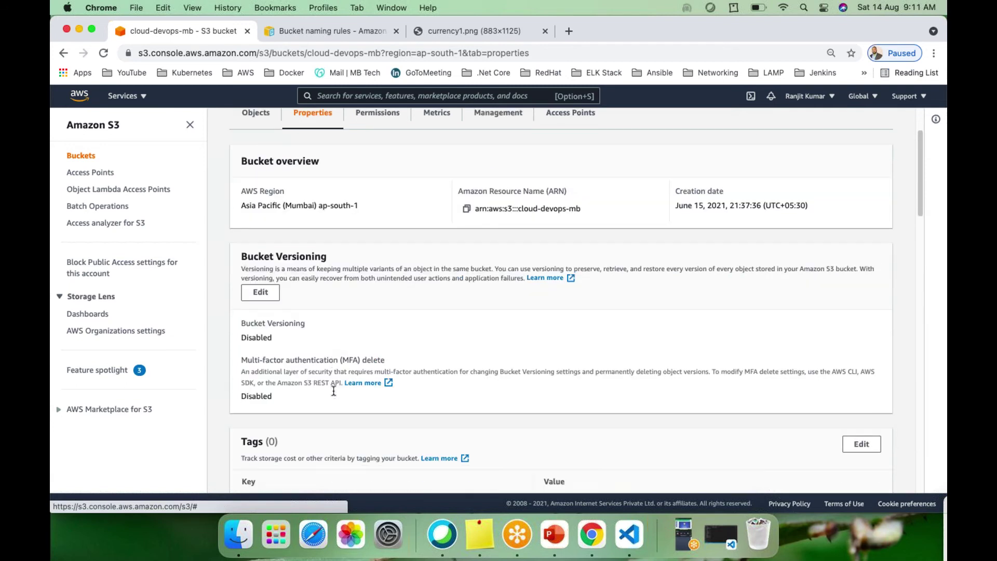
{"action": "scroll", "coordinate": [333, 391], "scroll_direction": "down", "scroll_amount": 10}
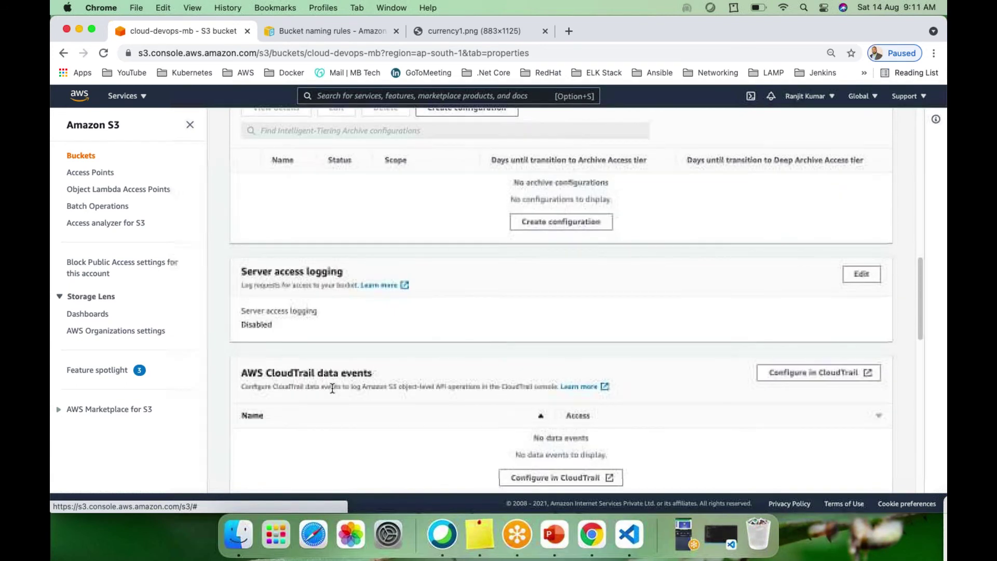
{"action": "scroll", "coordinate": [332, 388], "scroll_direction": "down", "scroll_amount": 8}
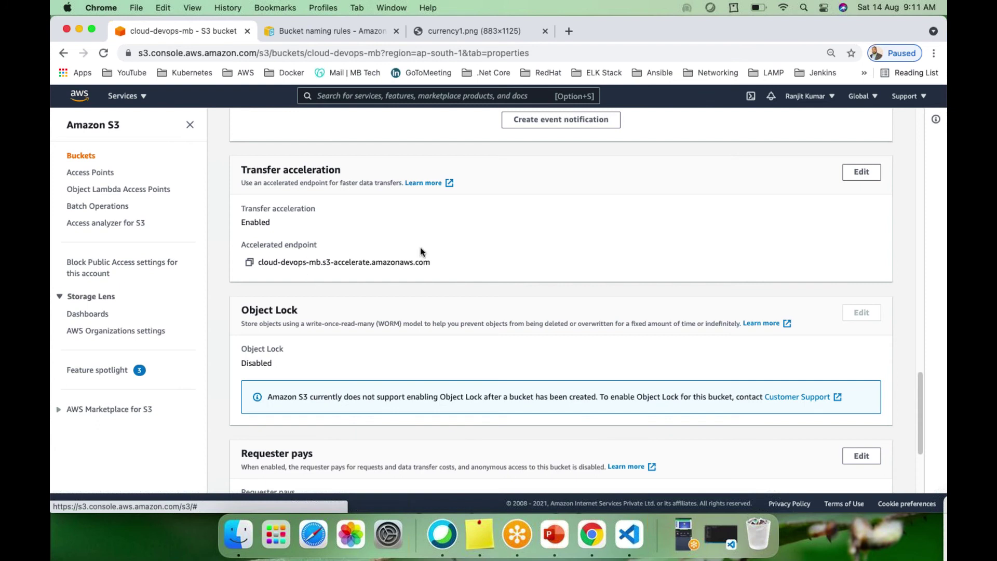
{"action": "left_click", "coordinate": [861, 171]}
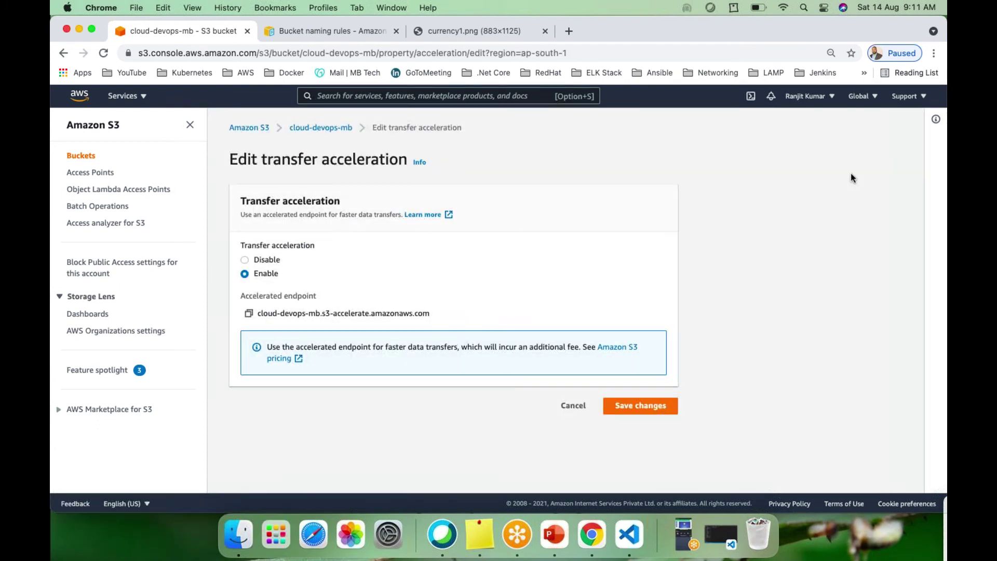
{"action": "left_click", "coordinate": [244, 259]}
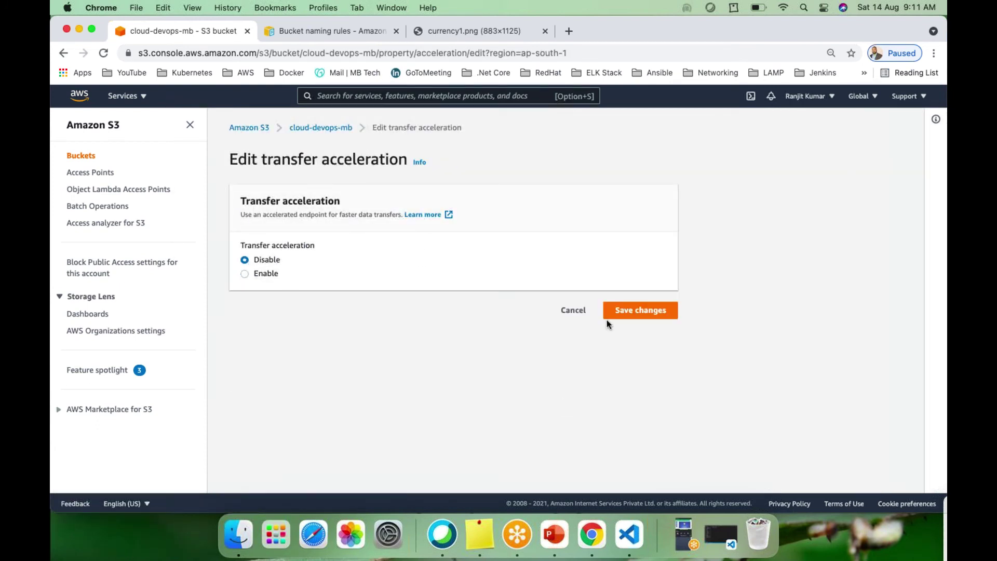
{"action": "left_click", "coordinate": [635, 314]}
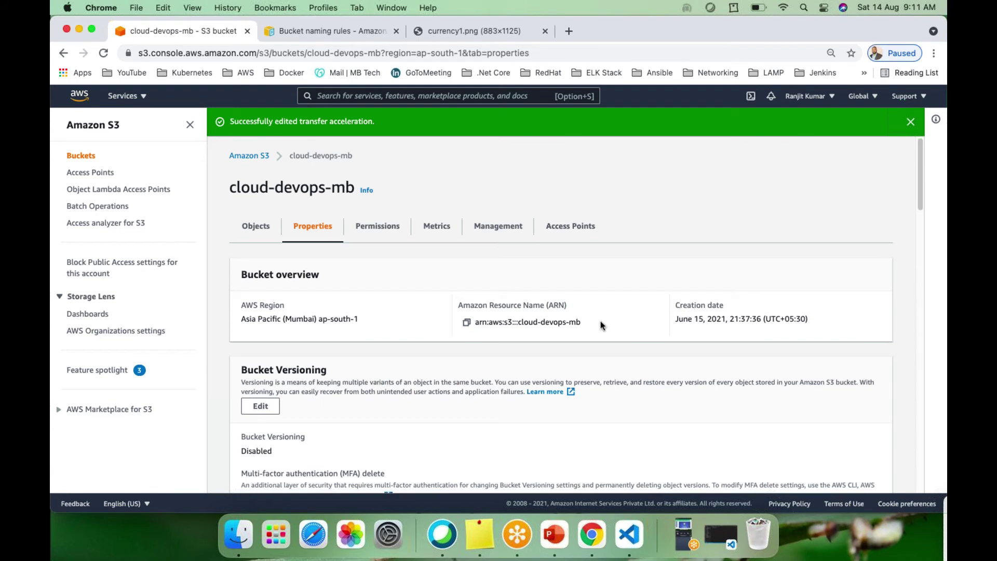
Check the Transfer acceleration status in the cloud-devops-mb bucket's properties.
{"action": "scroll", "coordinate": [584, 331], "scroll_direction": "down", "scroll_amount": 15}
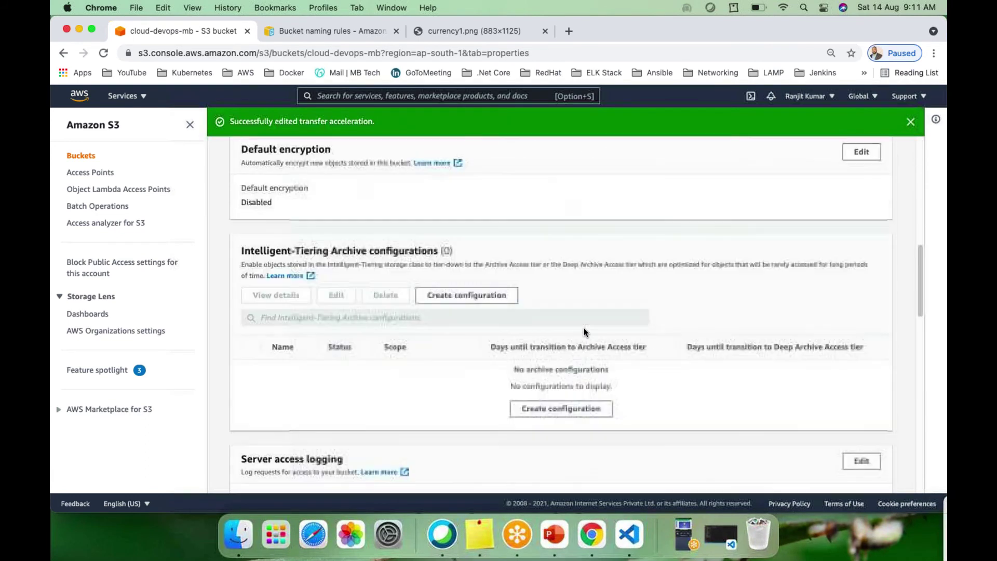
{"action": "scroll", "coordinate": [584, 331], "scroll_direction": "down", "scroll_amount": 6}
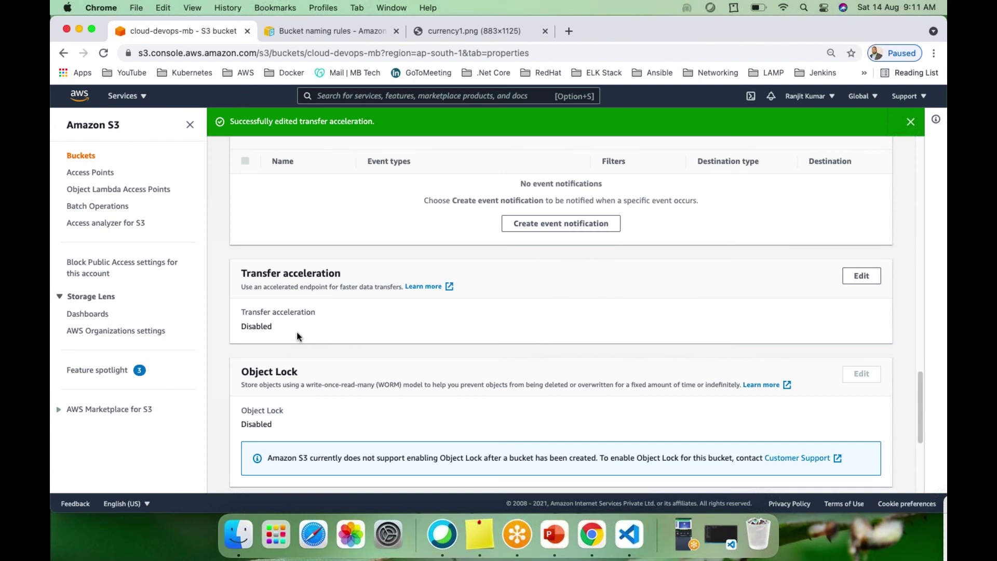
{"action": "left_click_drag", "start_coordinate": [297, 336], "coordinate": [235, 272]}
{"action": "left_click", "coordinate": [550, 316]}
Switch to PowerPoint and show slide 6 of the S3 presentation, on Cross Region Replication.
{"action": "left_click", "coordinate": [550, 533]}
{"action": "left_click", "coordinate": [95, 381]}
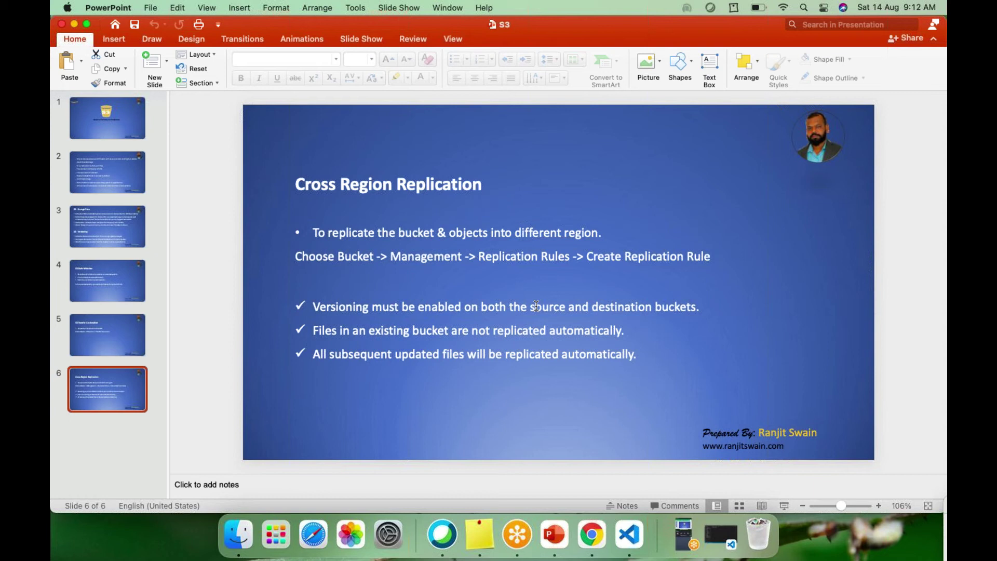
Switch back to Chrome, return to the S3 bucket list and look through the available AWS regions.
{"action": "left_click", "coordinate": [591, 533]}
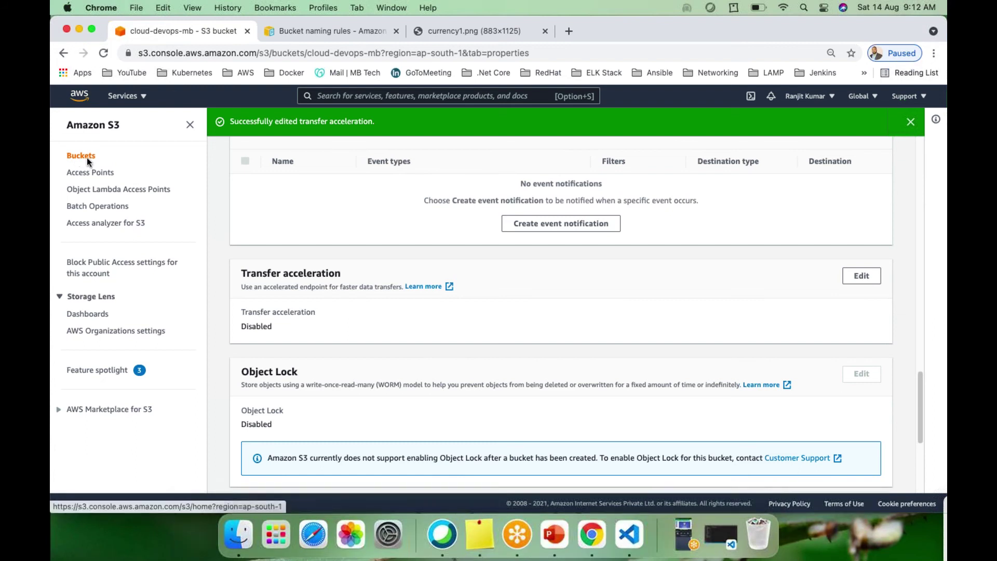
{"action": "scroll", "coordinate": [345, 265], "scroll_direction": "up", "scroll_amount": 15}
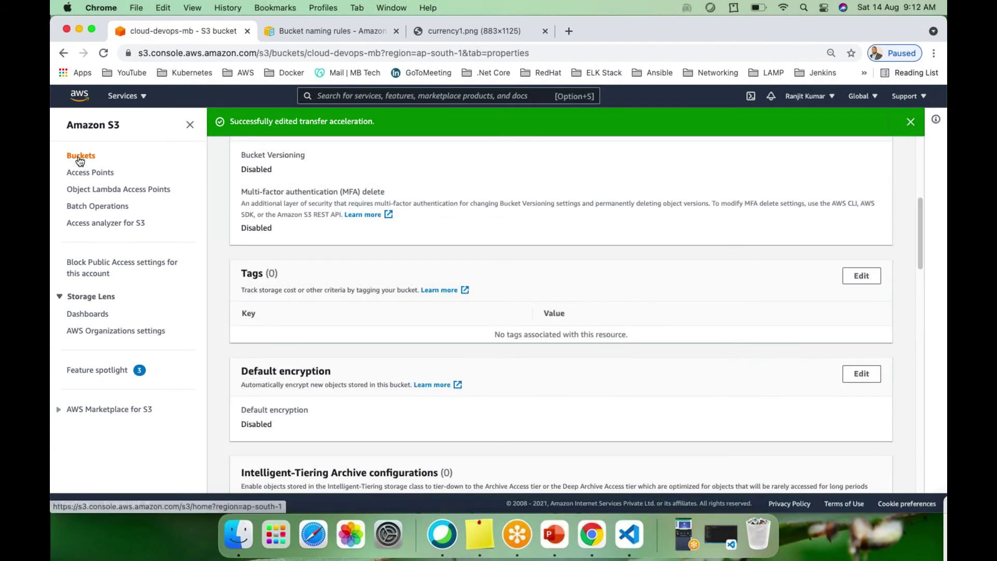
{"action": "left_click", "coordinate": [79, 158]}
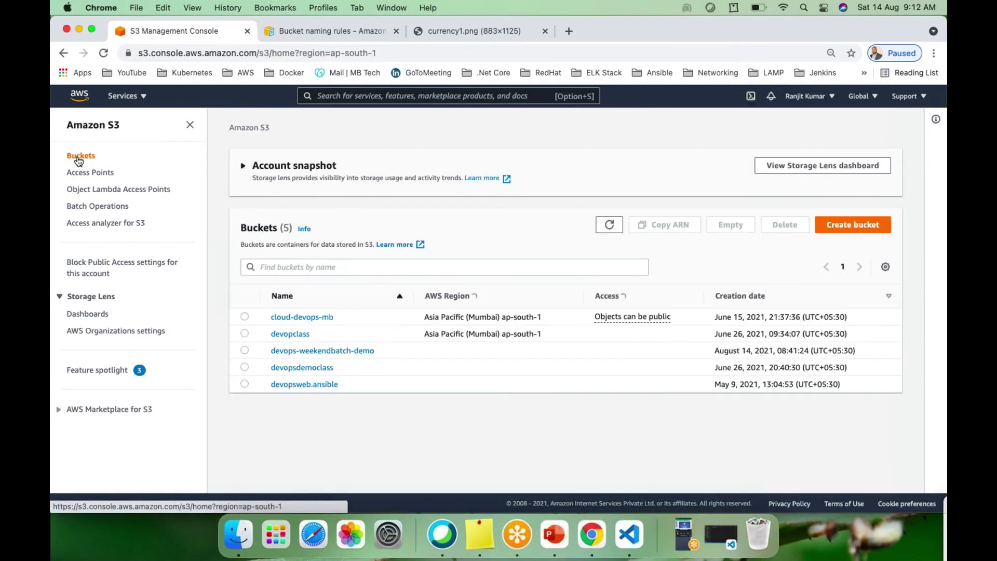
{"action": "left_click", "coordinate": [875, 98]}
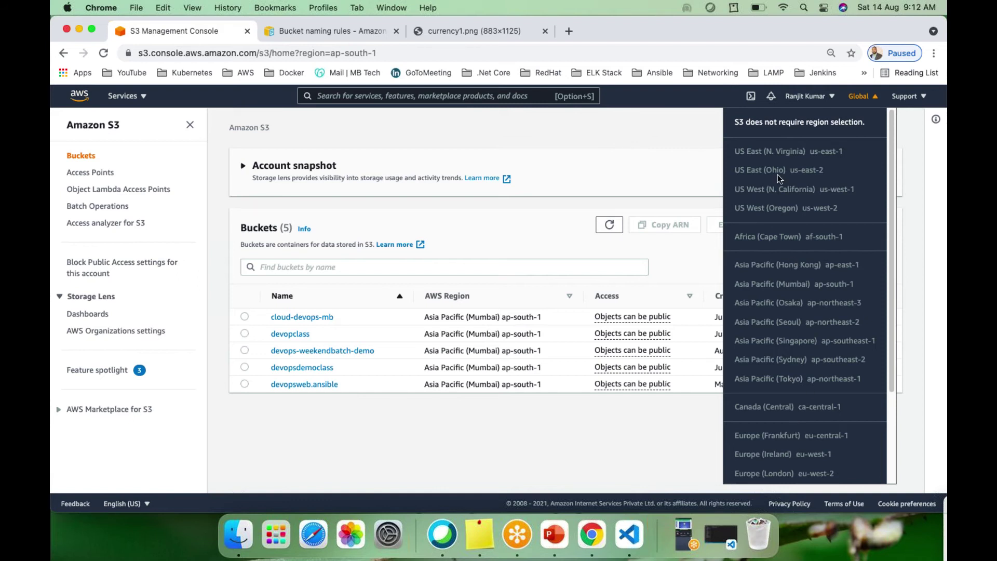
{"action": "left_click", "coordinate": [640, 133]}
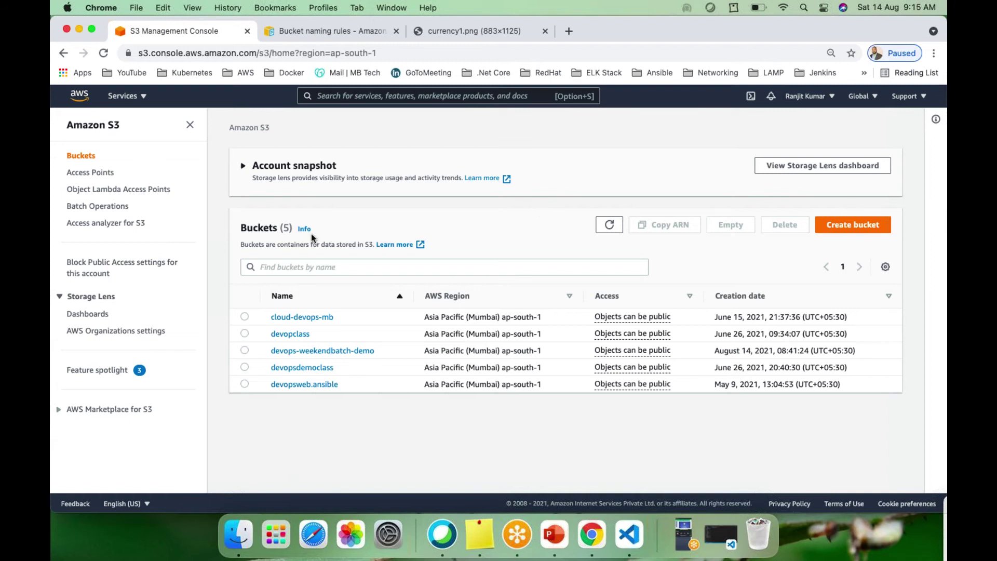
View the lifecycle and replication rule sections and the objects of the devops-weekendbatch-demo bucket, and return to the bucket list.
{"action": "left_click", "coordinate": [303, 352]}
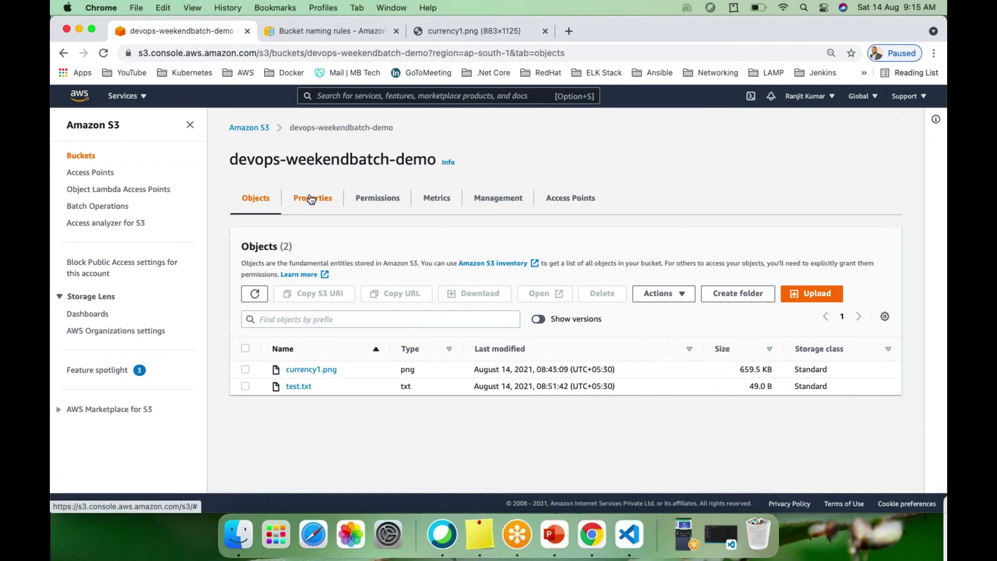
{"action": "left_click", "coordinate": [491, 202]}
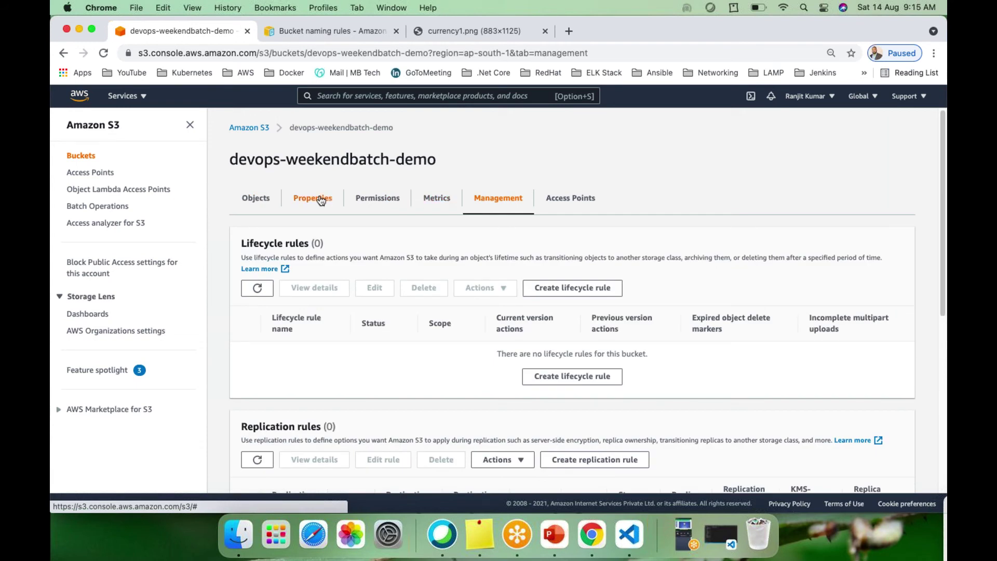
{"action": "left_click", "coordinate": [261, 198]}
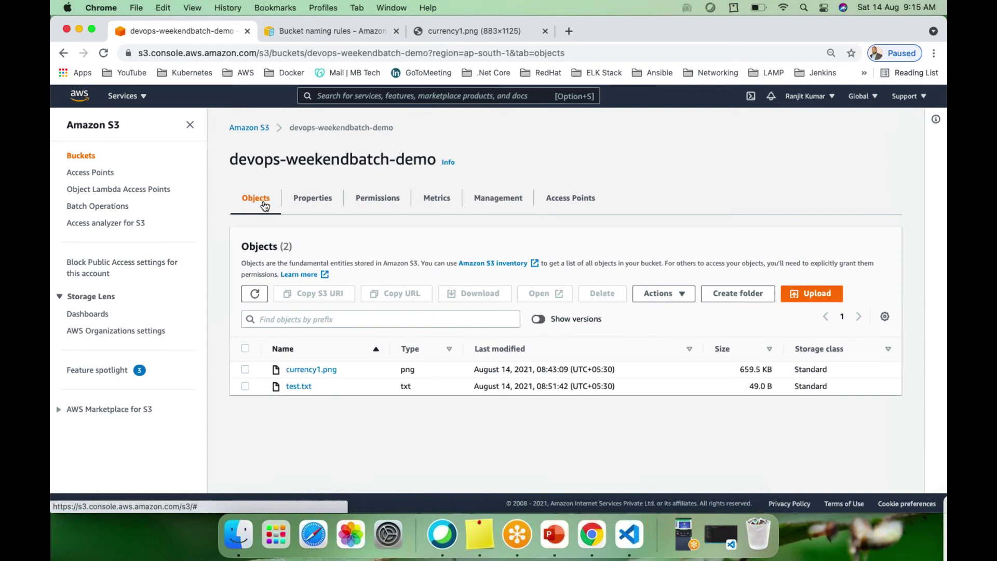
{"action": "left_click", "coordinate": [253, 127]}
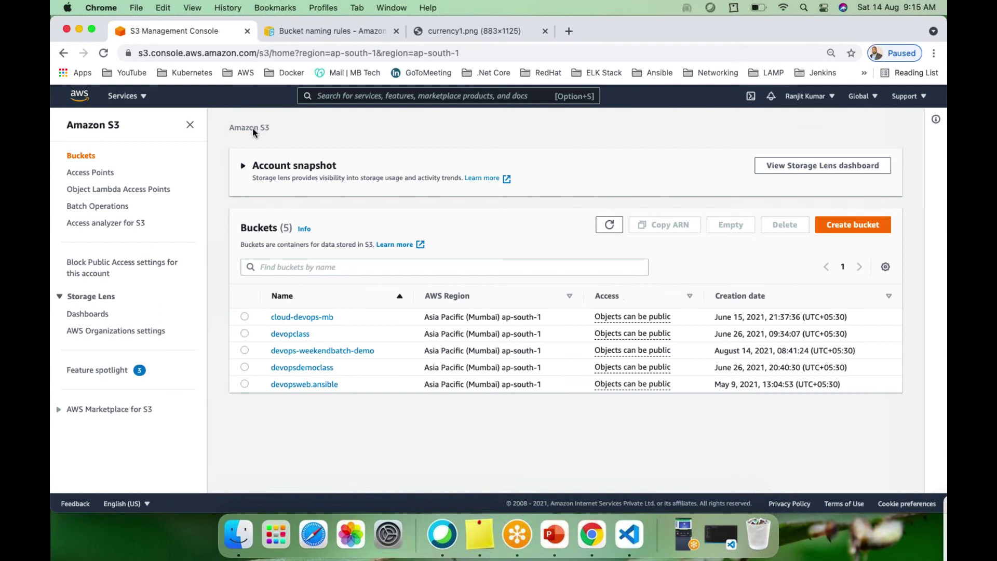
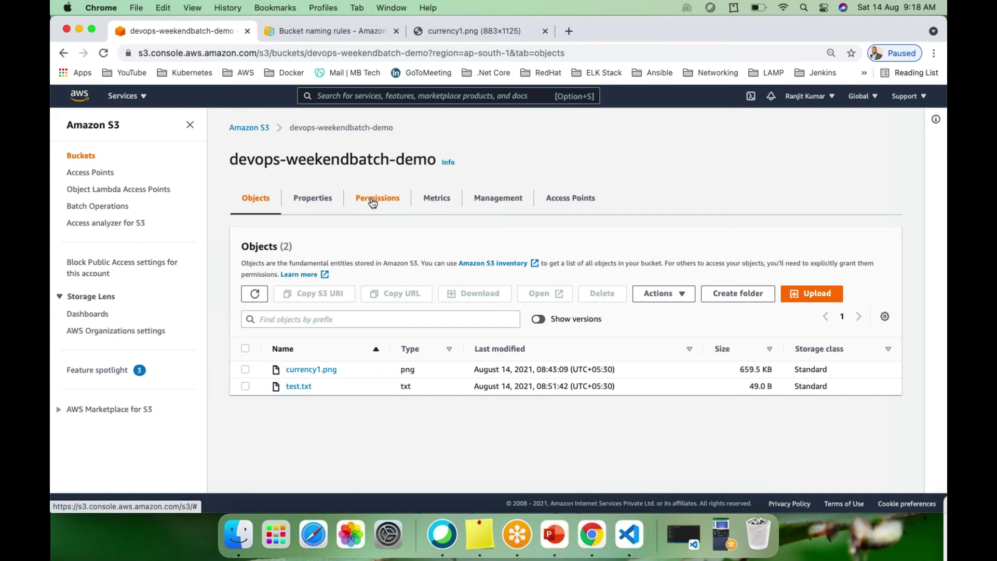
Open the permissions of the devops-weekendbatch-demo bucket.
{"action": "left_click", "coordinate": [371, 202]}
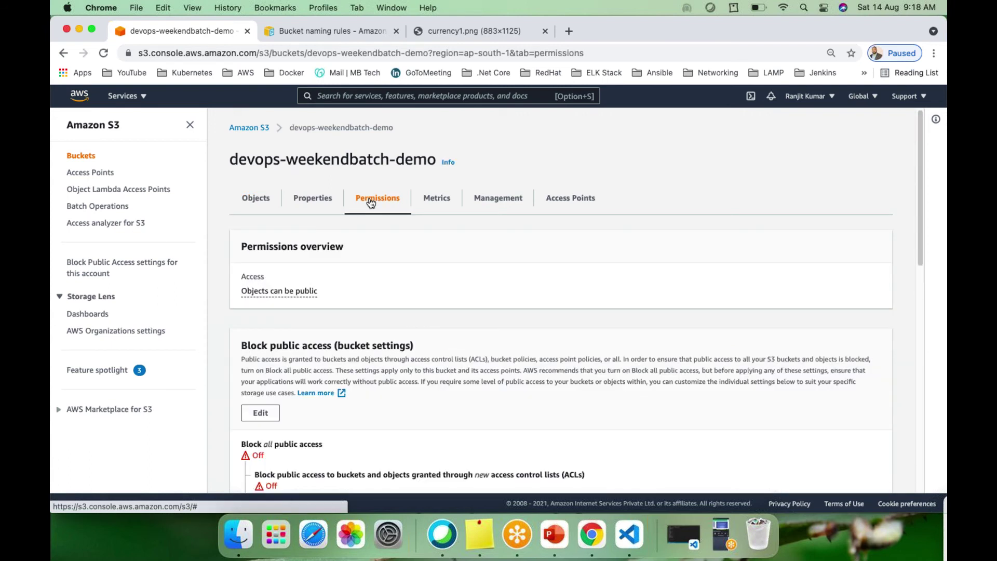
Turn on Block all public access for the devops-weekendbatch-demo bucket, save the change and approve it by entering "confirm".
{"action": "scroll", "coordinate": [384, 378], "scroll_direction": "down", "scroll_amount": 3}
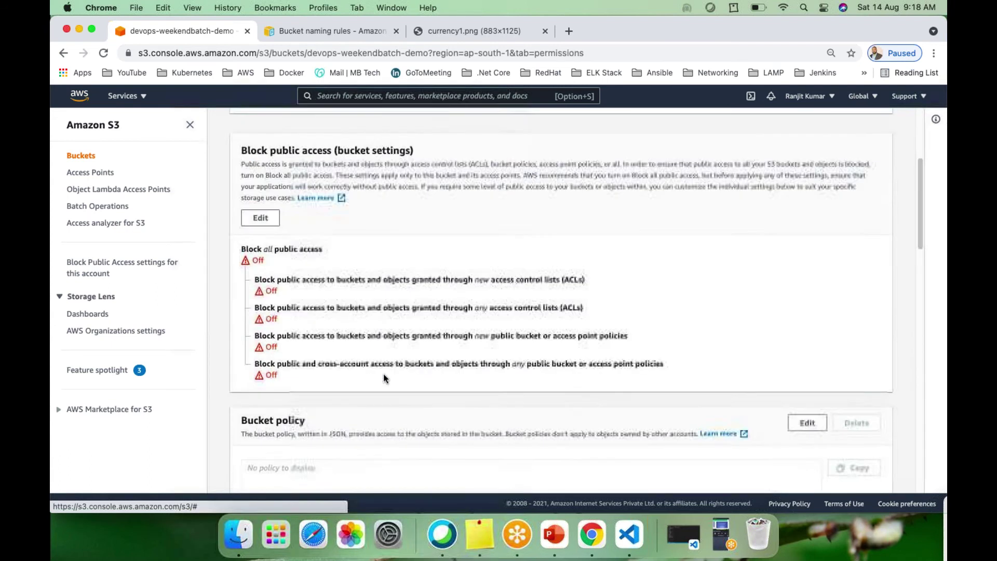
{"action": "left_click", "coordinate": [264, 219]}
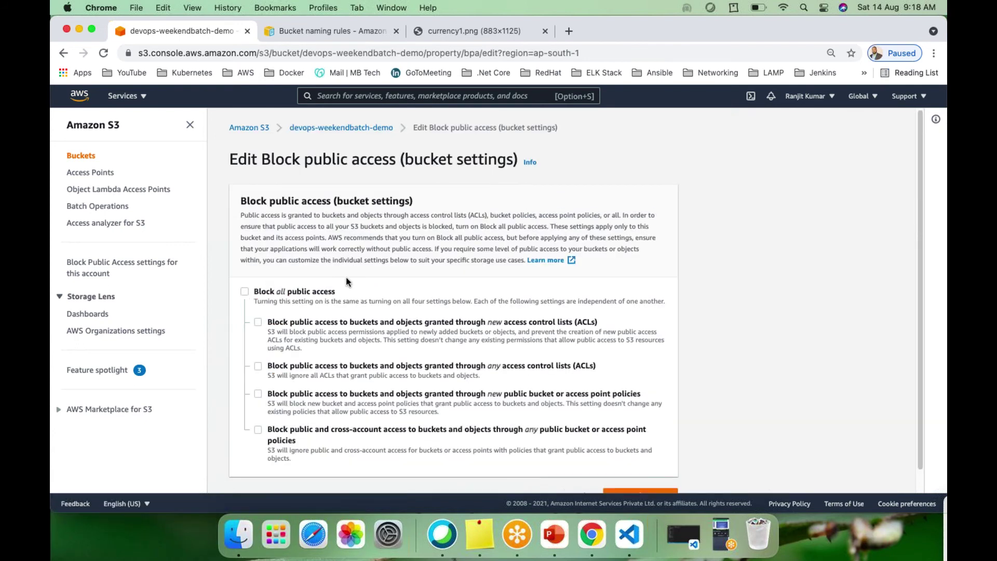
{"action": "left_click", "coordinate": [246, 291]}
{"action": "left_click", "coordinate": [246, 291]}
{"action": "left_click", "coordinate": [246, 291]}
{"action": "scroll", "coordinate": [405, 306], "scroll_direction": "down", "scroll_amount": 1}
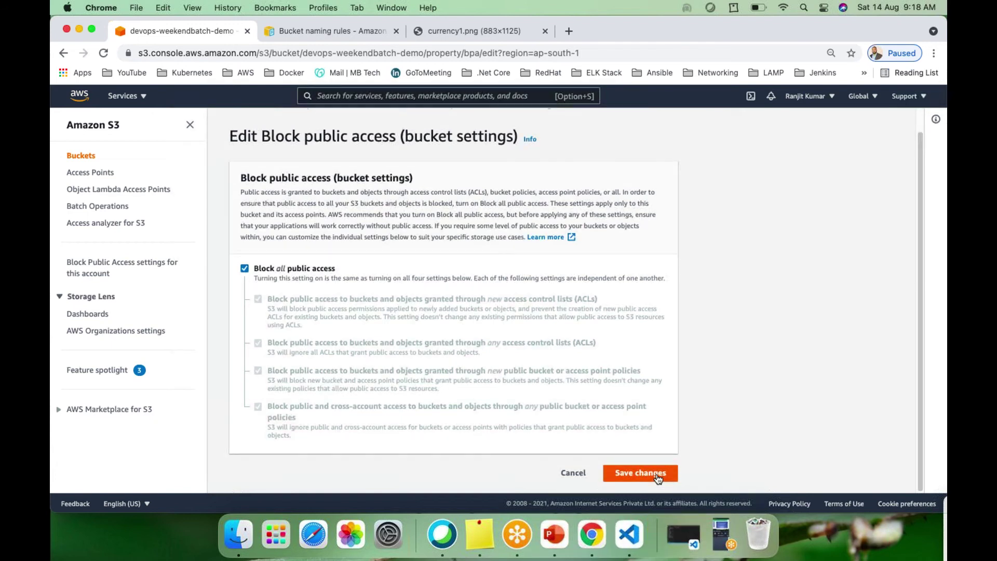
{"action": "scroll", "coordinate": [583, 341], "scroll_direction": "up", "scroll_amount": 1}
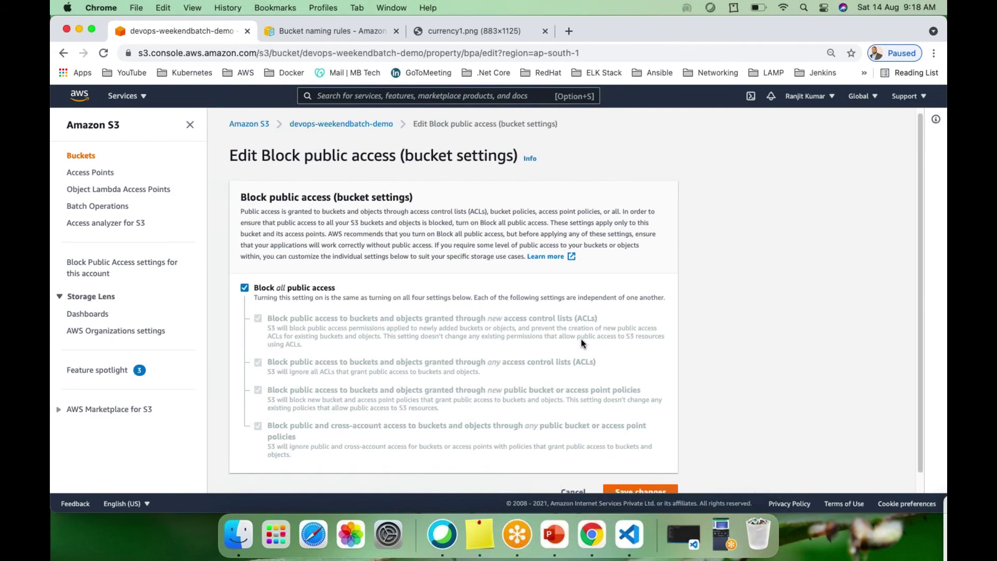
{"action": "scroll", "coordinate": [584, 343], "scroll_direction": "down", "scroll_amount": 1}
{"action": "left_click", "coordinate": [652, 474]}
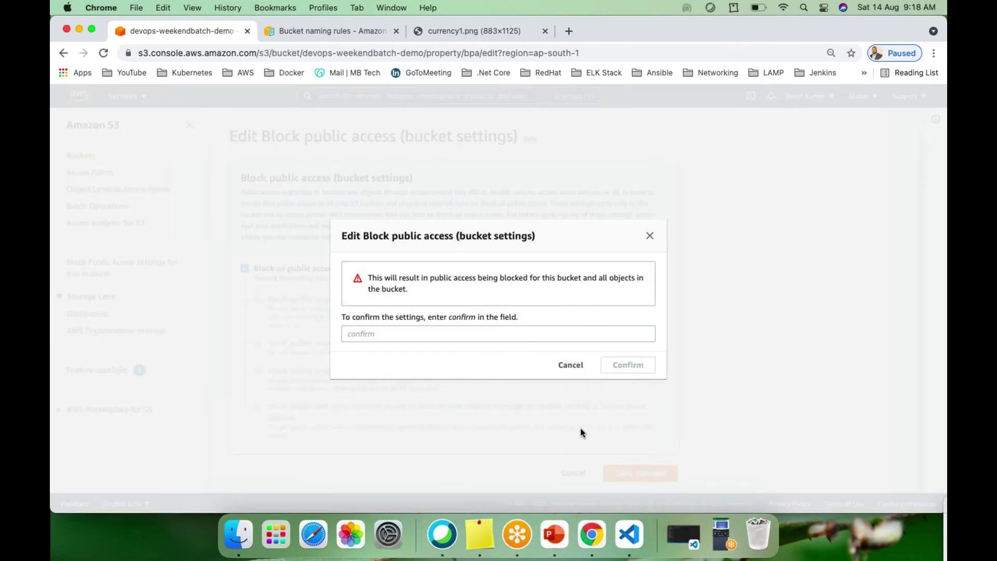
{"action": "left_click", "coordinate": [355, 333]}
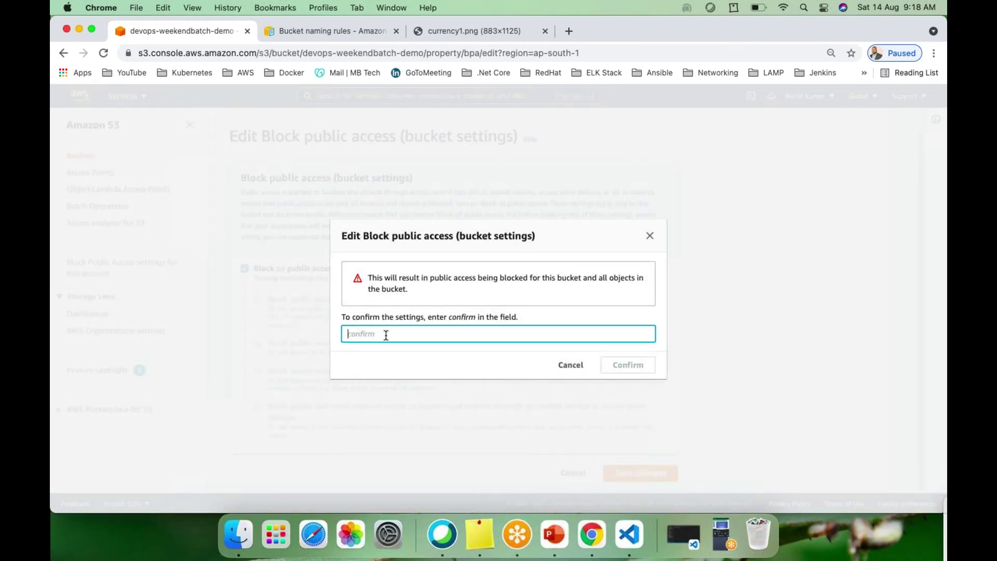
{"action": "type", "text": "confirm"}
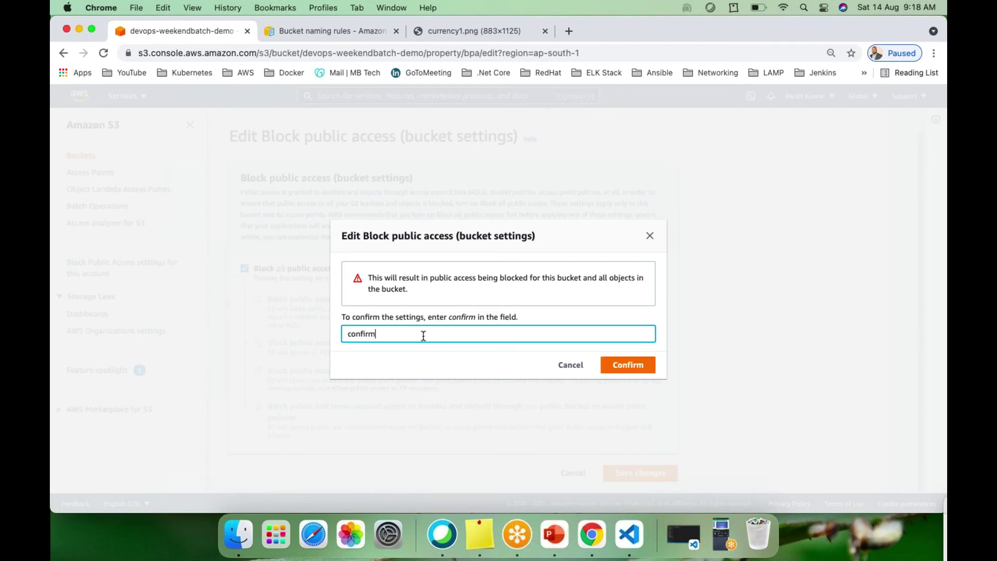
{"action": "left_click", "coordinate": [606, 366]}
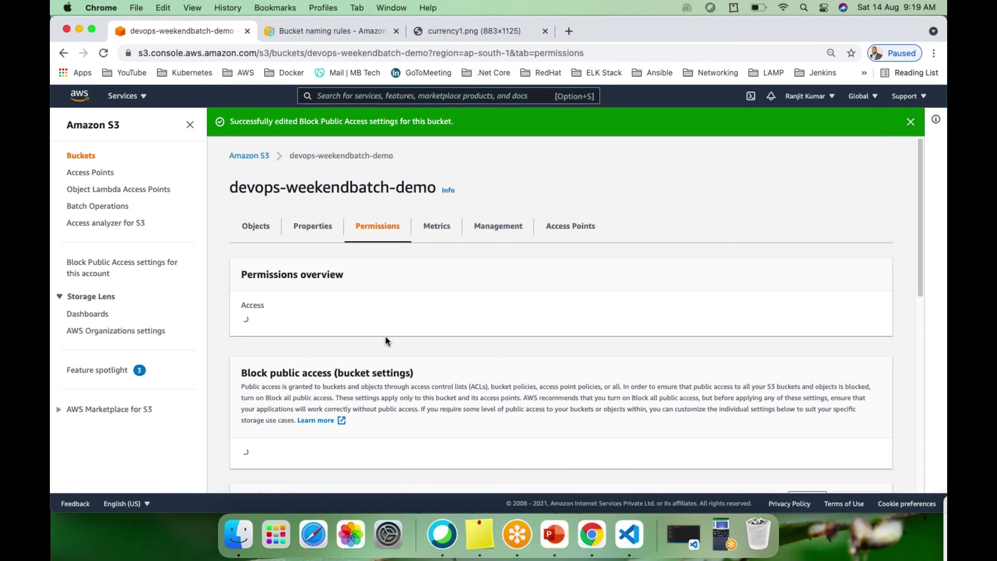
Review the bucket's Block public access settings, then reload the currency1.png object URL to test public access and examine the response.
{"action": "scroll", "coordinate": [303, 304], "scroll_direction": "down", "scroll_amount": 4}
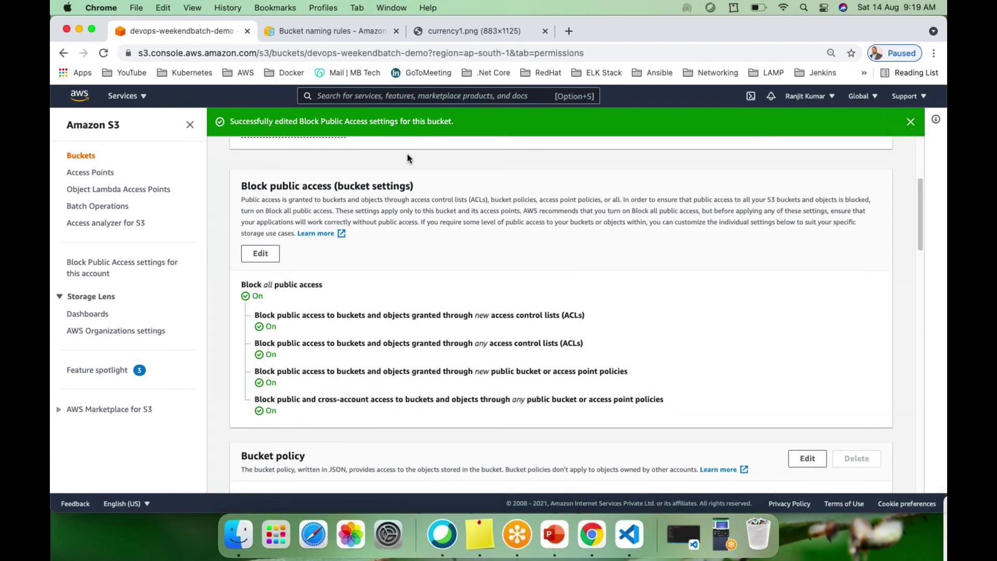
{"action": "left_click", "coordinate": [454, 33]}
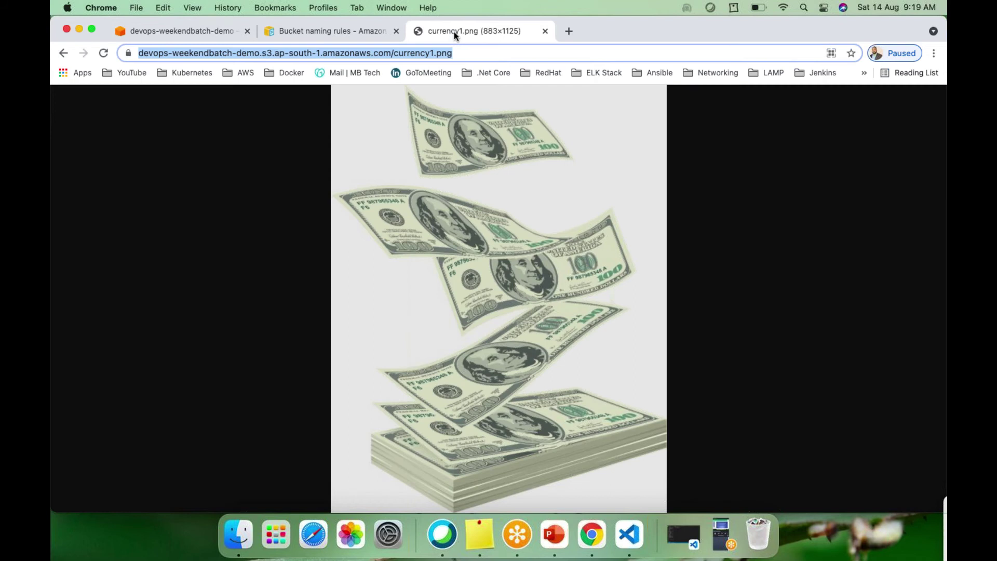
{"action": "left_click", "coordinate": [104, 53]}
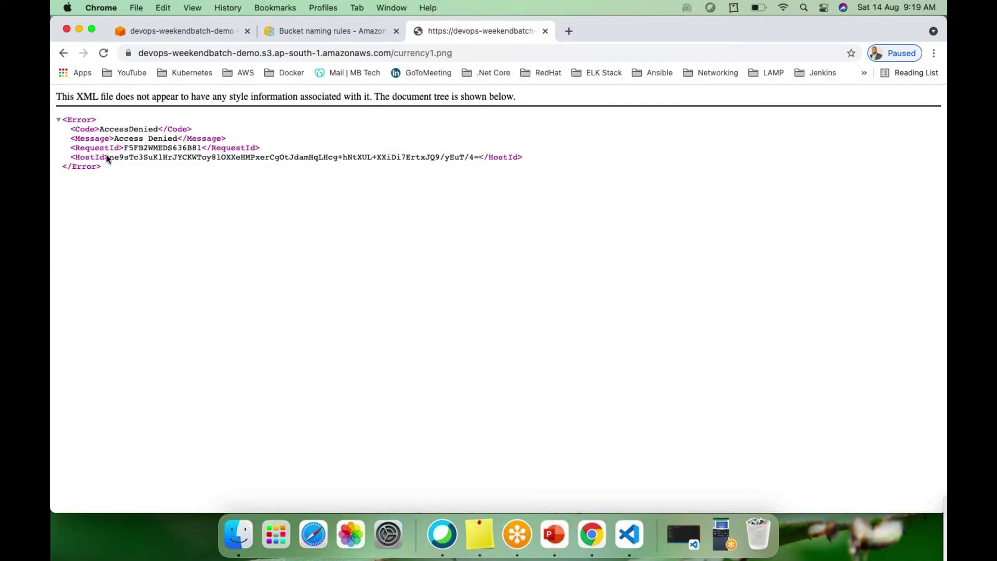
{"action": "left_click_drag", "start_coordinate": [107, 176], "coordinate": [57, 117]}
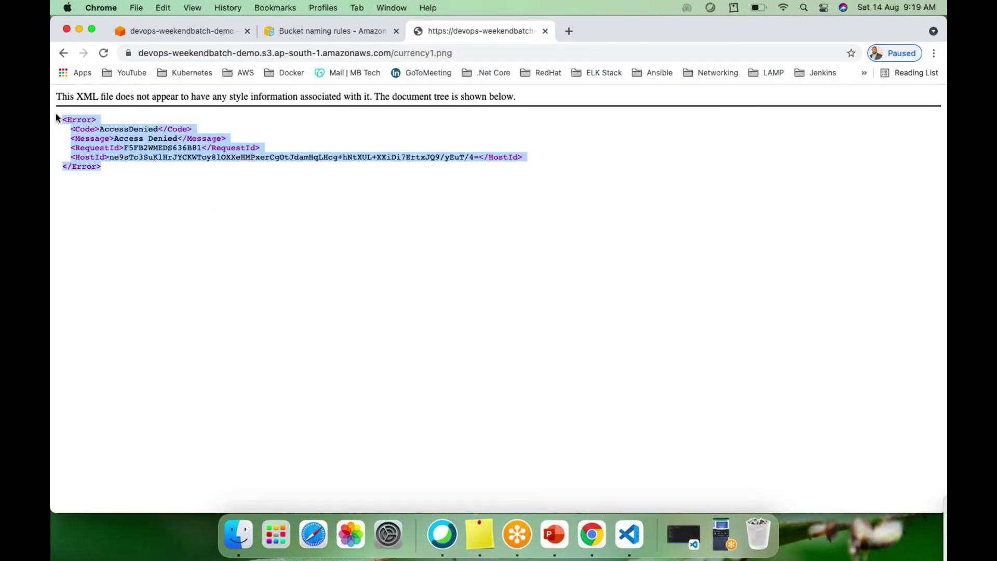
Turn off Block all public access for the devops-weekendbatch-demo bucket, save the change and approve it by entering "confirm".
{"action": "left_click", "coordinate": [173, 35]}
{"action": "left_click", "coordinate": [261, 252]}
{"action": "left_click", "coordinate": [244, 291]}
{"action": "scroll", "coordinate": [373, 384], "scroll_direction": "down", "scroll_amount": 1}
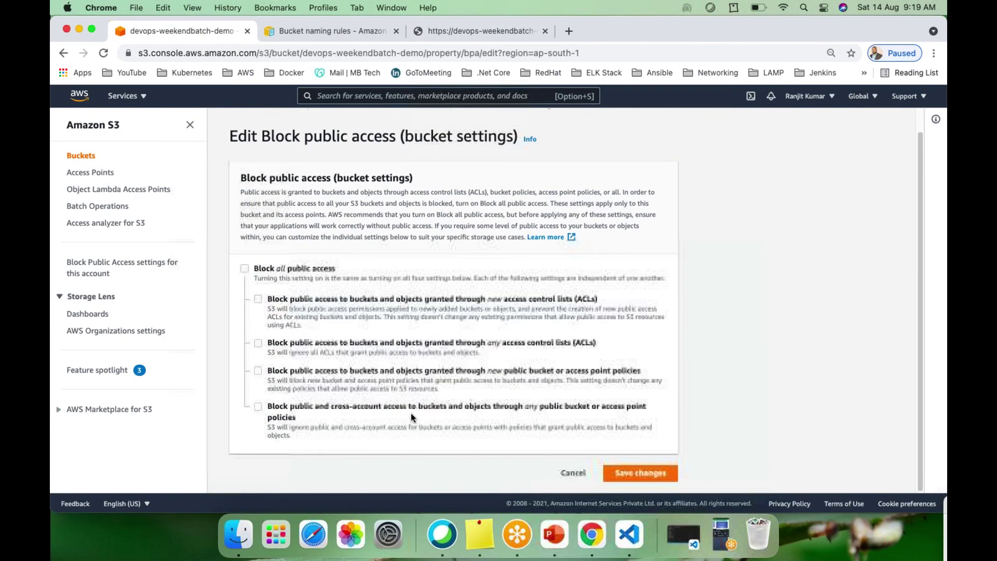
{"action": "left_click", "coordinate": [628, 474]}
{"action": "left_click", "coordinate": [366, 338]}
{"action": "type", "text": "confirm"}
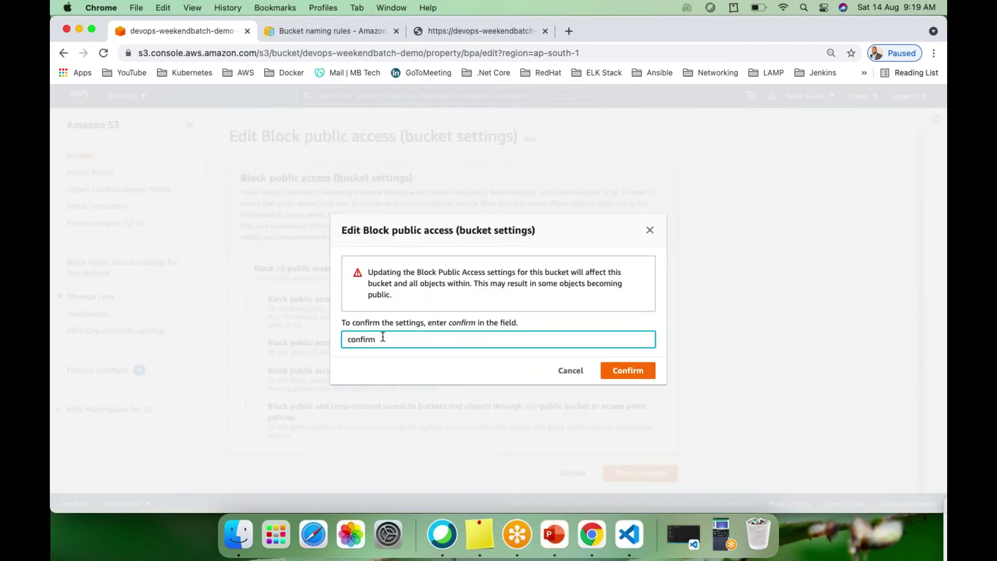
{"action": "left_click", "coordinate": [634, 370]}
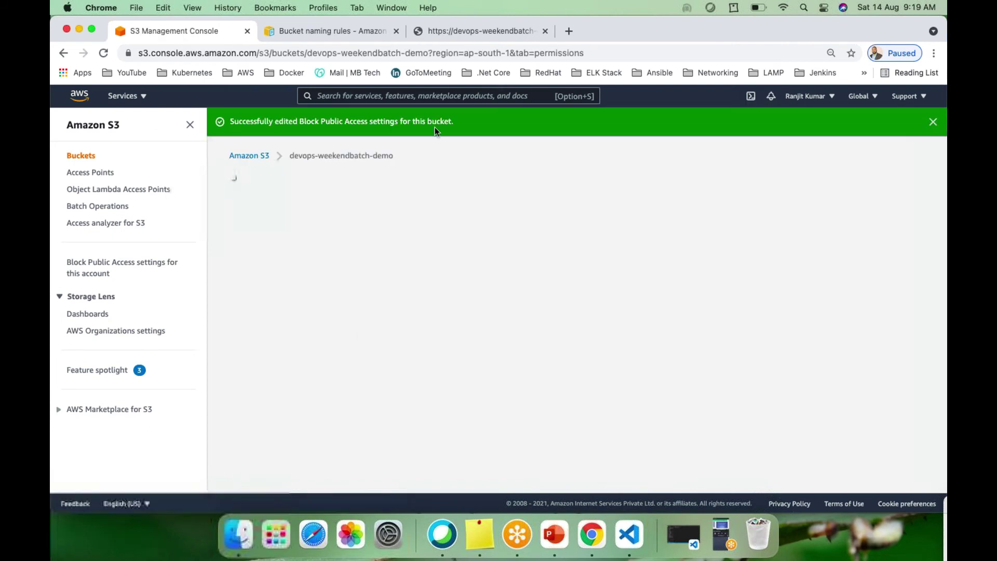
Reload the currency1.png object URL several times to test access with the current bucket settings.
{"action": "left_click", "coordinate": [443, 30]}
{"action": "left_click", "coordinate": [105, 55]}
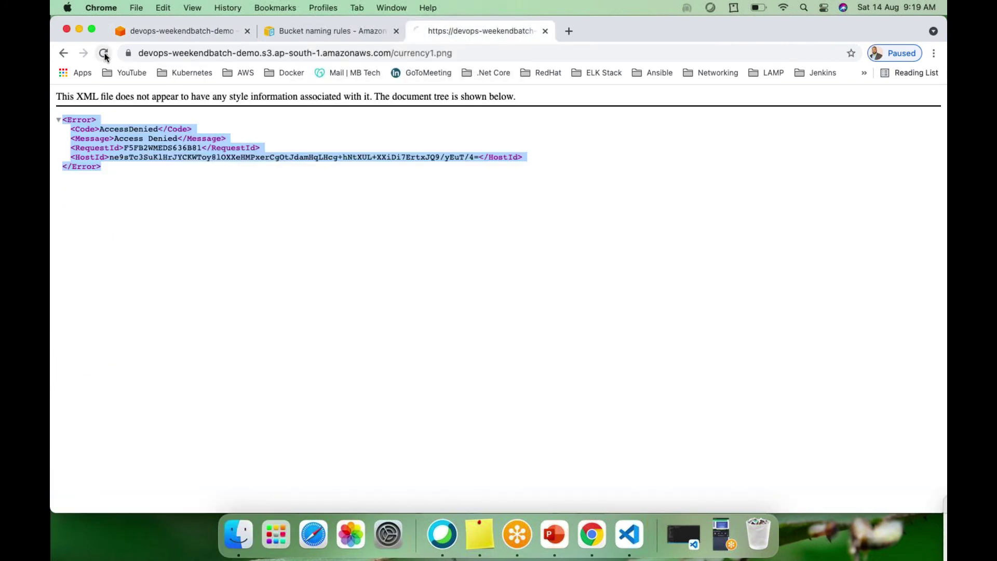
{"action": "left_click", "coordinate": [105, 55]}
{"action": "left_click", "coordinate": [105, 55]}
{"action": "left_click", "coordinate": [105, 55]}
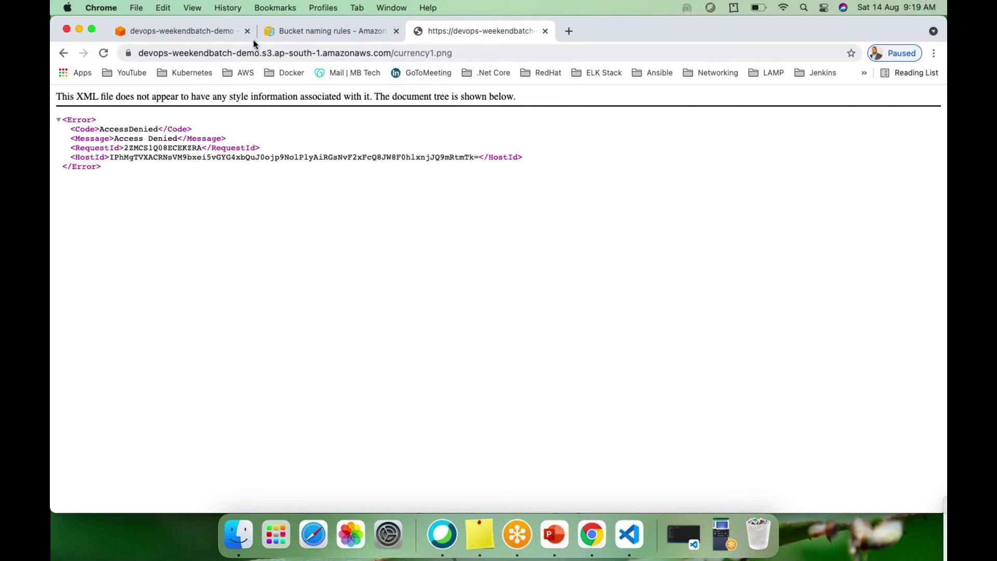
Review the bucket's permission settings down to the access control list, then reload the currency1.png object URL to recheck access.
{"action": "left_click", "coordinate": [205, 32]}
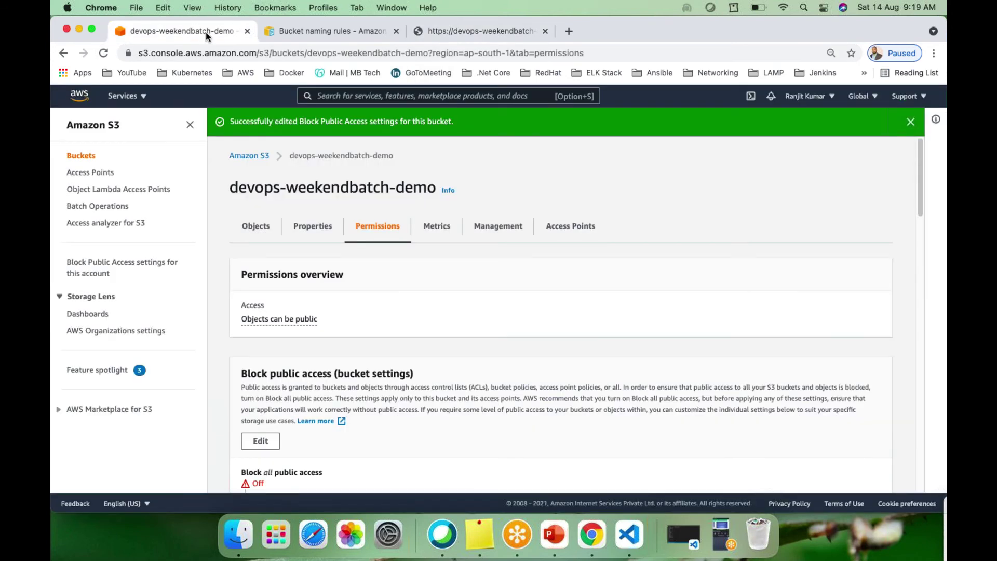
{"action": "scroll", "coordinate": [429, 334], "scroll_direction": "down", "scroll_amount": 12}
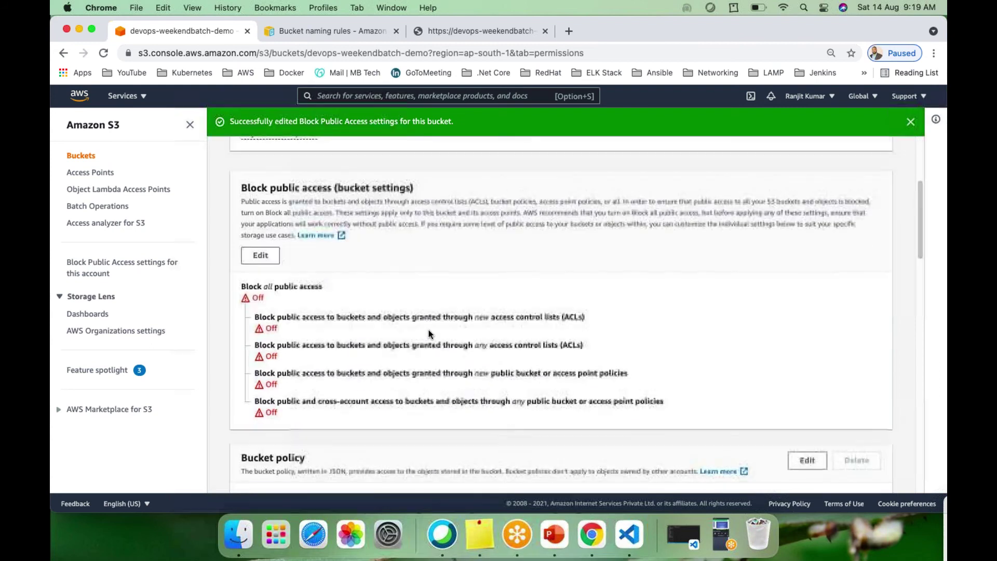
{"action": "scroll", "coordinate": [429, 334], "scroll_direction": "down", "scroll_amount": 4}
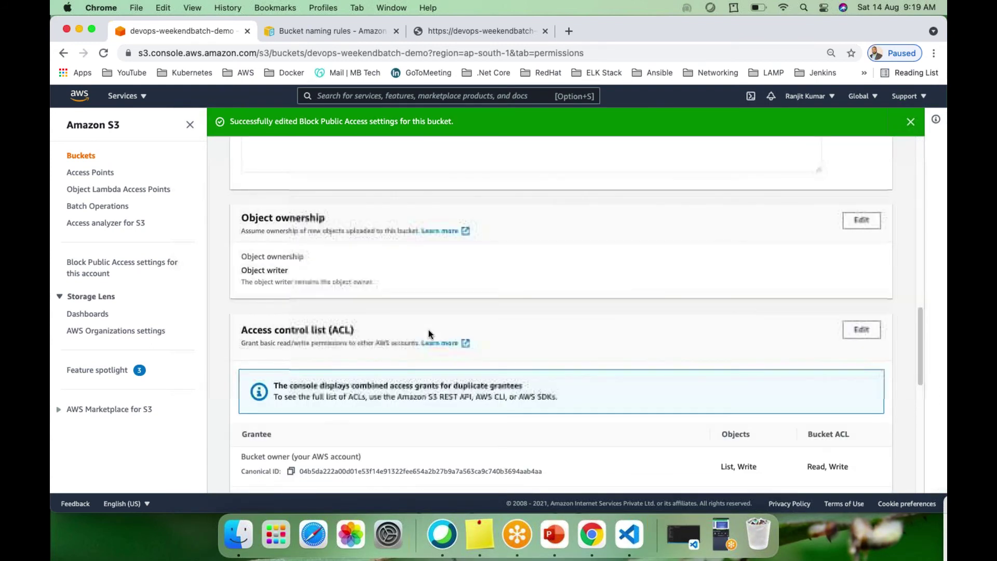
{"action": "scroll", "coordinate": [428, 334], "scroll_direction": "up", "scroll_amount": 15}
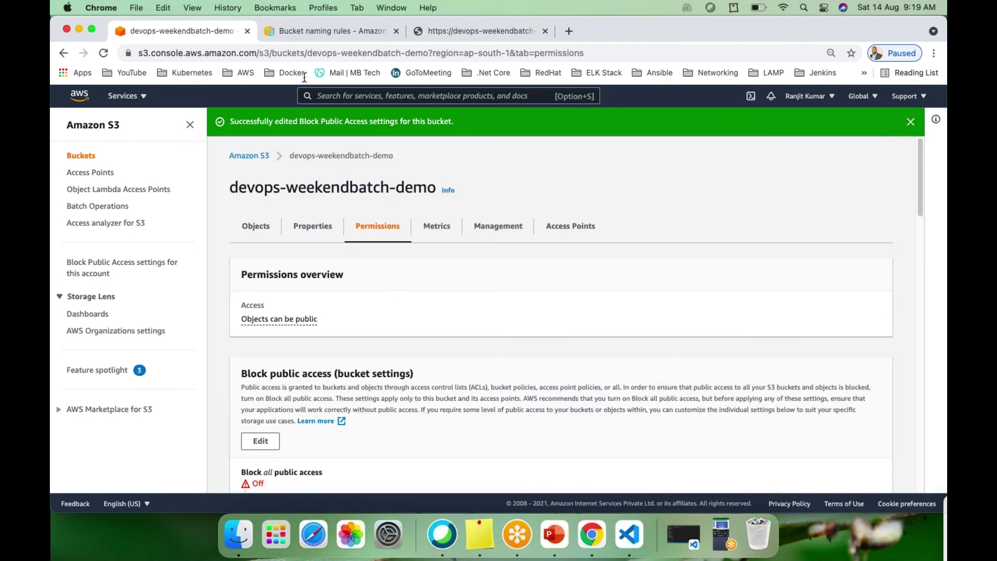
{"action": "left_click", "coordinate": [307, 31]}
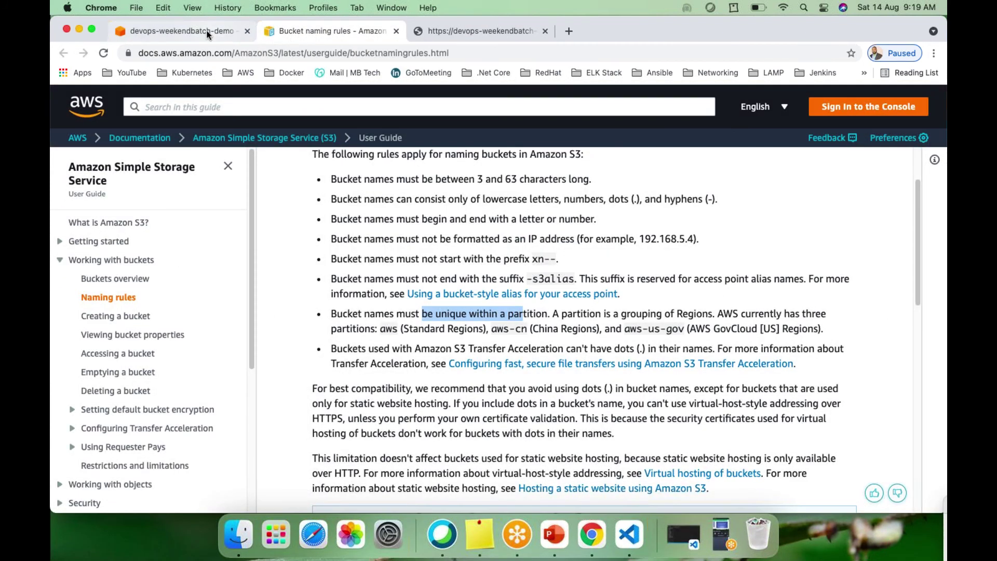
{"action": "key", "text": "ctrl+Tab"}
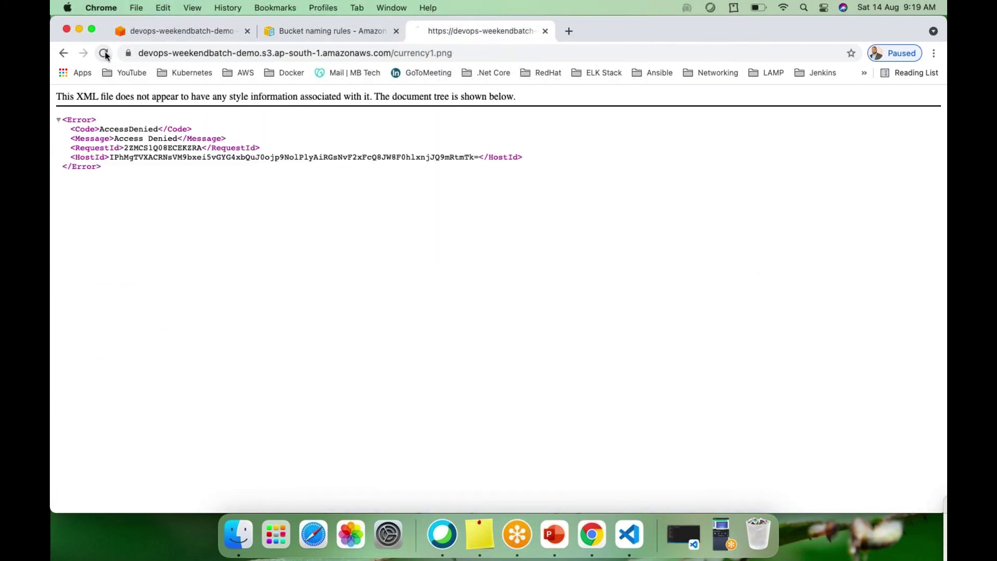
{"action": "left_click", "coordinate": [103, 53]}
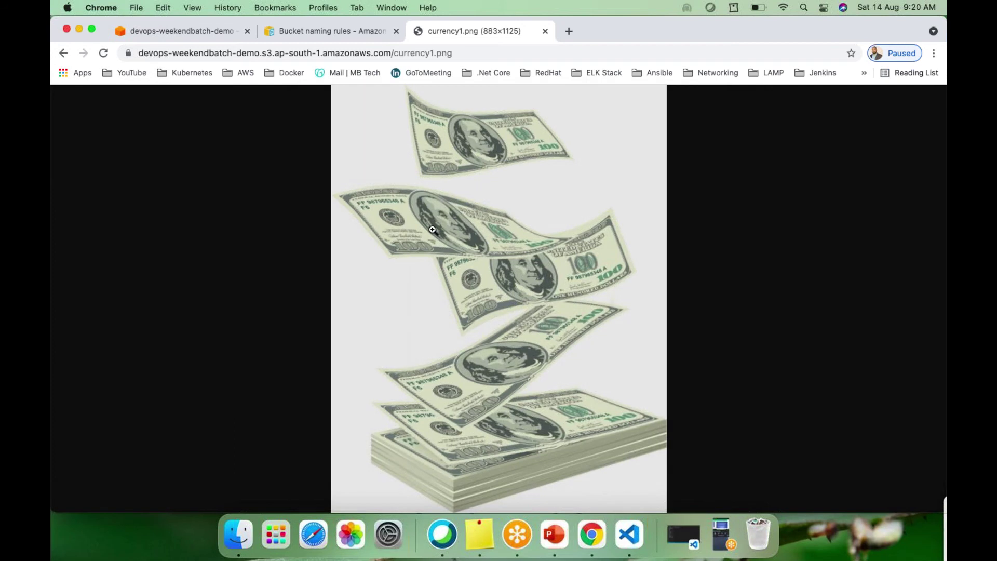
{"action": "left_click", "coordinate": [103, 54]}
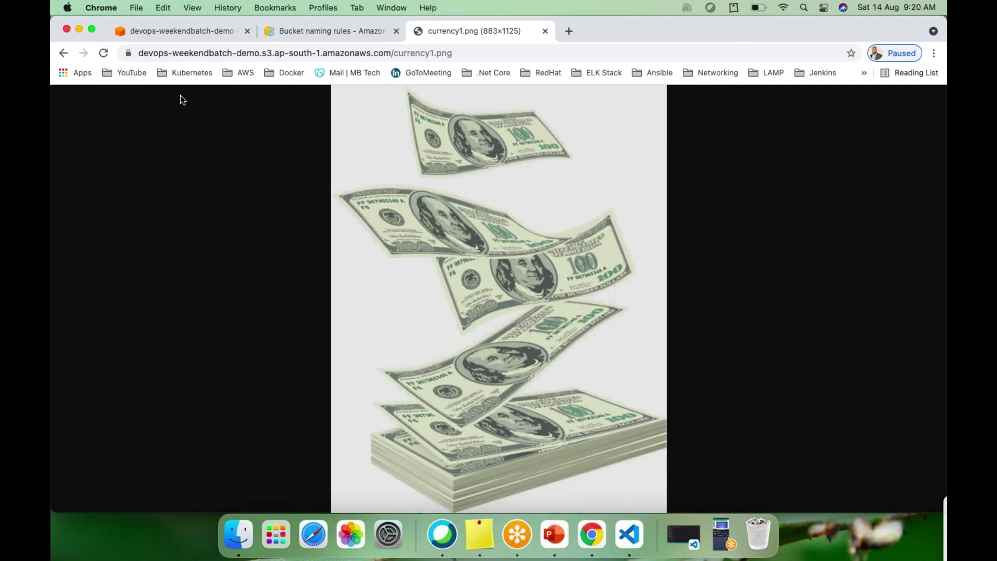
Return to the bucket's permissions and examine its Block public access, bucket policy and object ownership settings.
{"action": "left_click", "coordinate": [174, 32]}
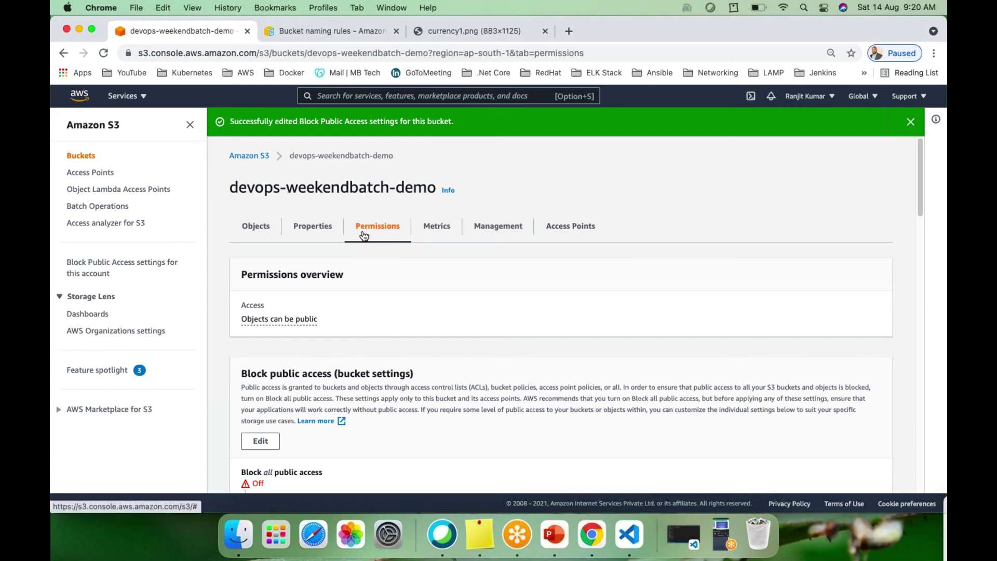
{"action": "scroll", "coordinate": [366, 260], "scroll_direction": "down", "scroll_amount": 3}
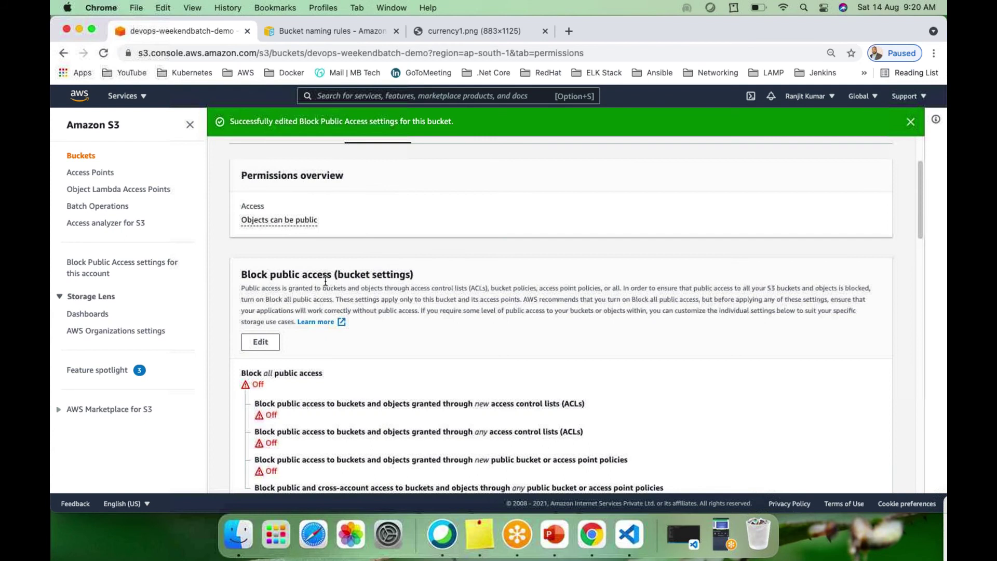
{"action": "scroll", "coordinate": [364, 279], "scroll_direction": "down", "scroll_amount": 5}
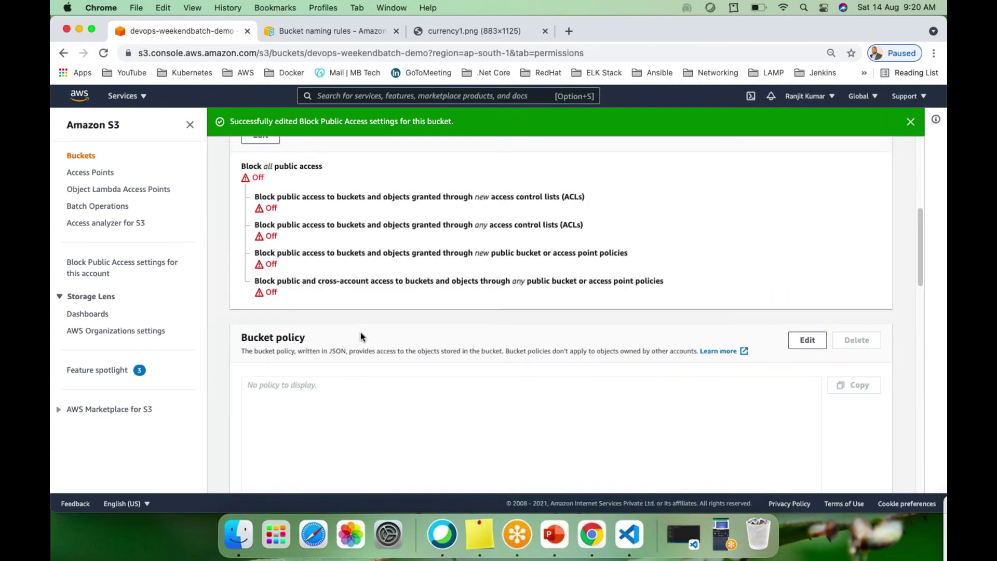
{"action": "scroll", "coordinate": [360, 336], "scroll_direction": "down", "scroll_amount": 2}
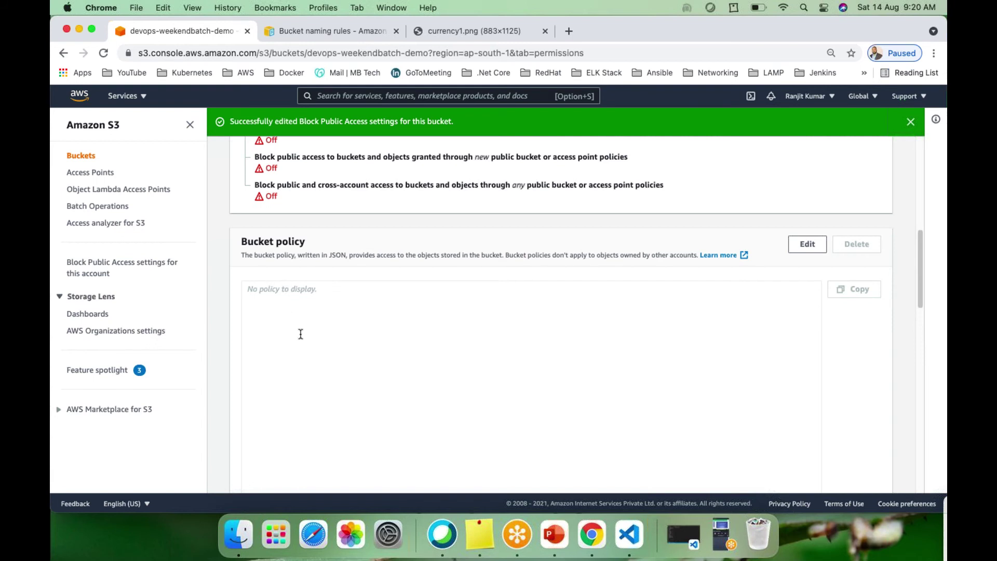
{"action": "scroll", "coordinate": [298, 332], "scroll_direction": "down", "scroll_amount": 2}
{"action": "scroll", "coordinate": [300, 333], "scroll_direction": "down", "scroll_amount": 6}
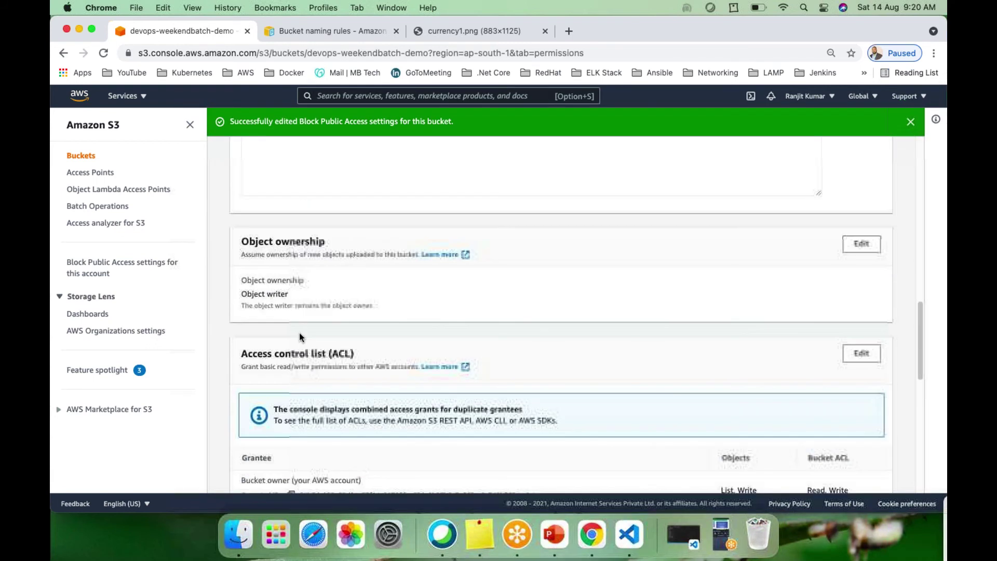
Examine the bucket's access control list, especially the object and bucket permissions of the Everyone (public access) grantee.
{"action": "scroll", "coordinate": [292, 309], "scroll_direction": "down", "scroll_amount": 1}
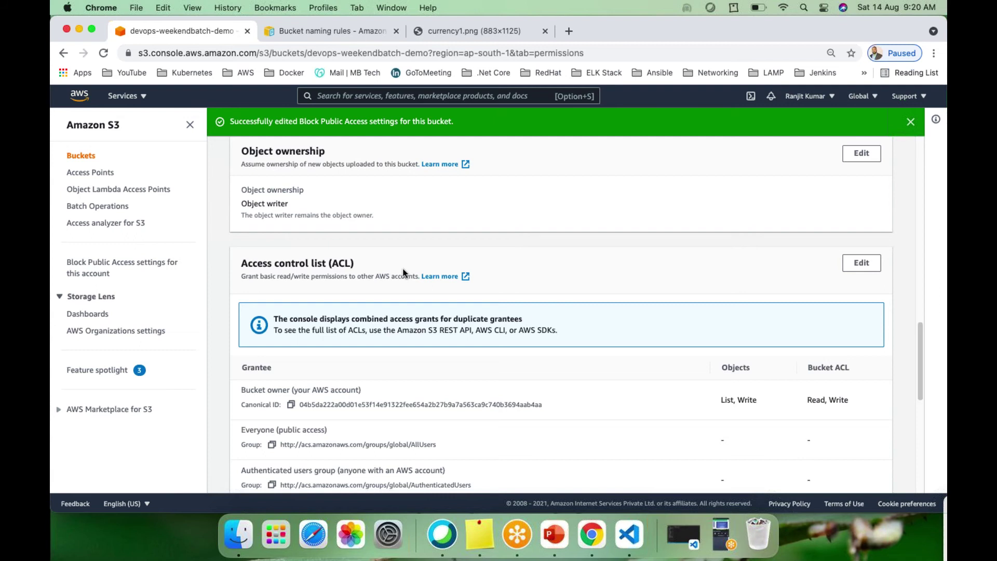
{"action": "scroll", "coordinate": [411, 311], "scroll_direction": "down", "scroll_amount": 2}
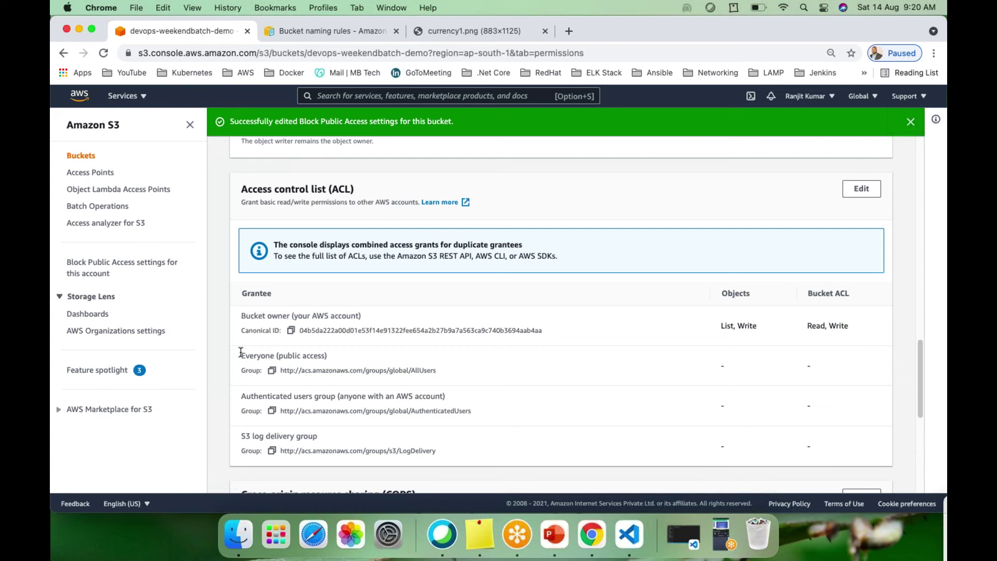
{"action": "left_click_drag", "start_coordinate": [240, 353], "coordinate": [876, 365]}
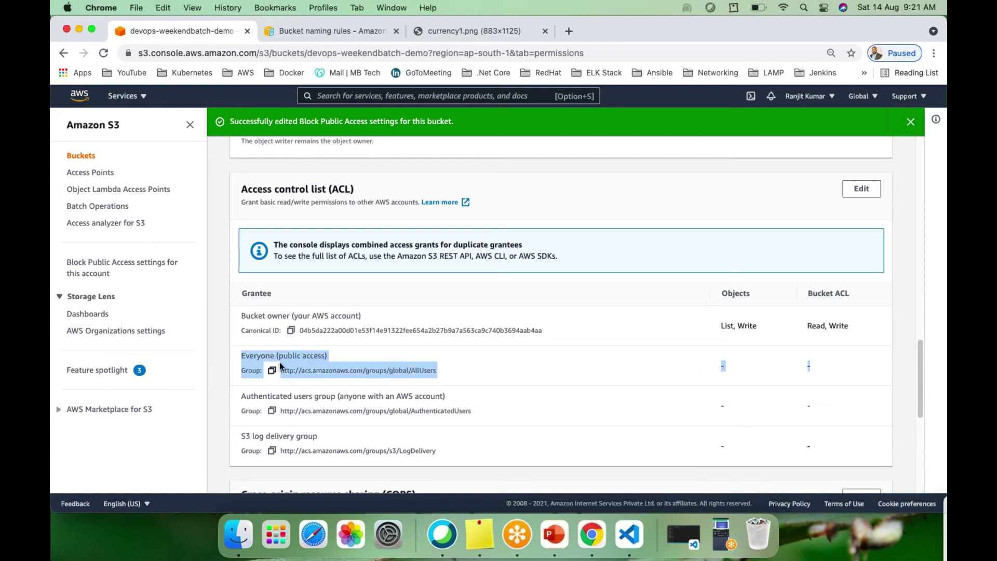
{"action": "left_click", "coordinate": [711, 374]}
{"action": "left_click_drag", "start_coordinate": [713, 368], "coordinate": [844, 366]}
{"action": "scroll", "coordinate": [844, 366], "scroll_direction": "down", "scroll_amount": 3}
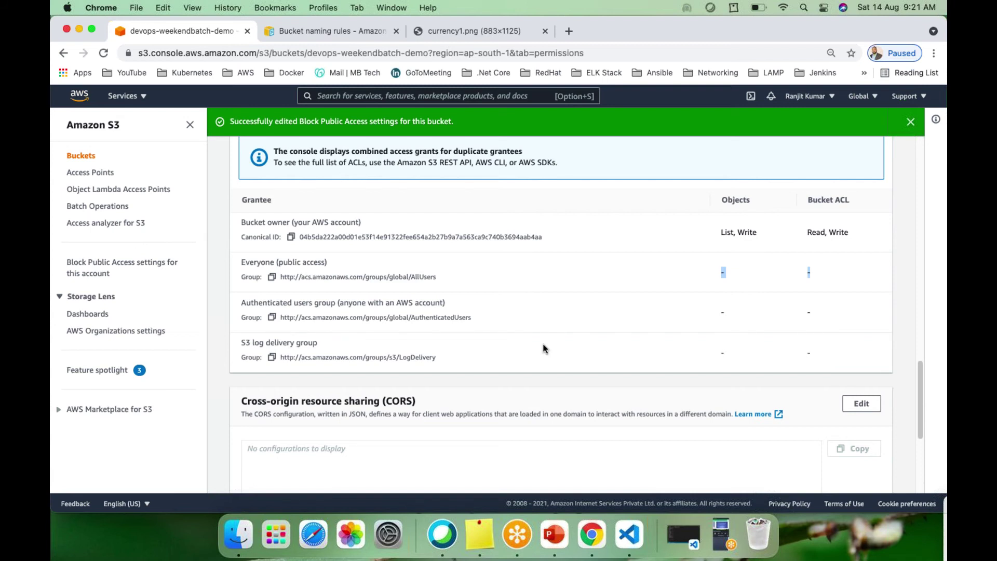
{"action": "scroll", "coordinate": [673, 350], "scroll_direction": "up", "scroll_amount": 5}
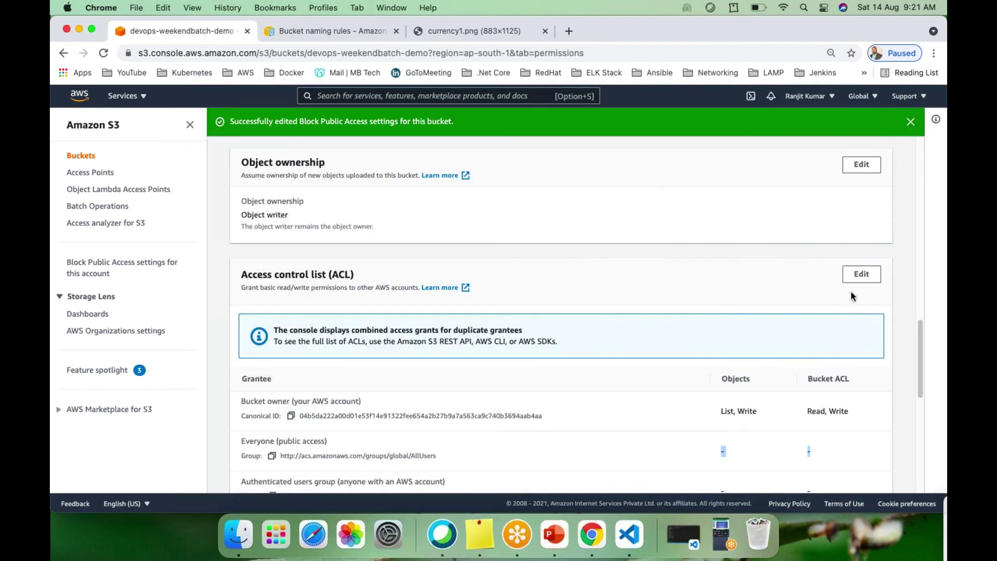
Grant the Everyone (public access) grantee List permission on objects in the bucket's access control list, acknowledge the effects and save the changes.
{"action": "left_click", "coordinate": [859, 274]}
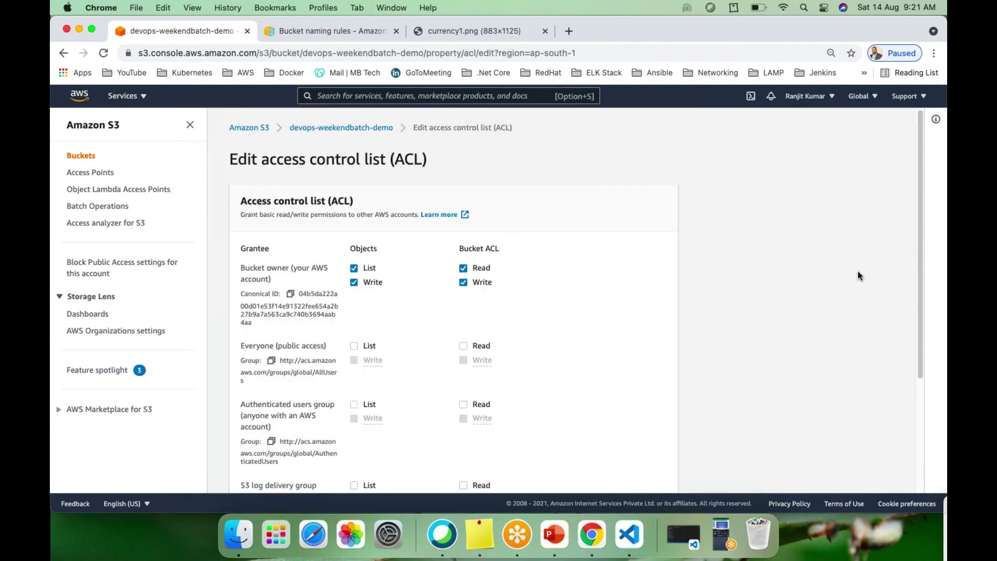
{"action": "scroll", "coordinate": [348, 353], "scroll_direction": "down", "scroll_amount": 2}
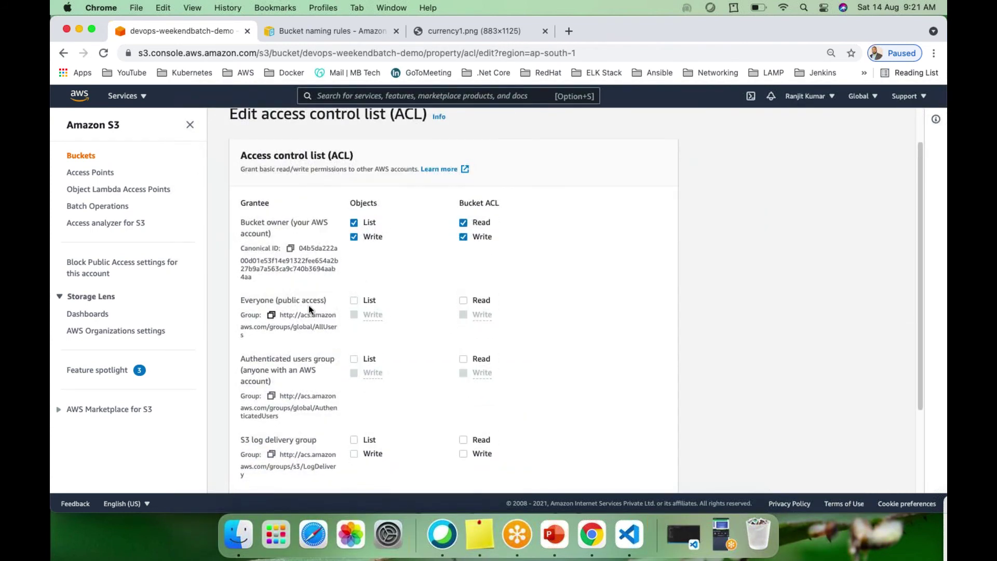
{"action": "left_click", "coordinate": [353, 301]}
{"action": "scroll", "coordinate": [469, 359], "scroll_direction": "down", "scroll_amount": 3}
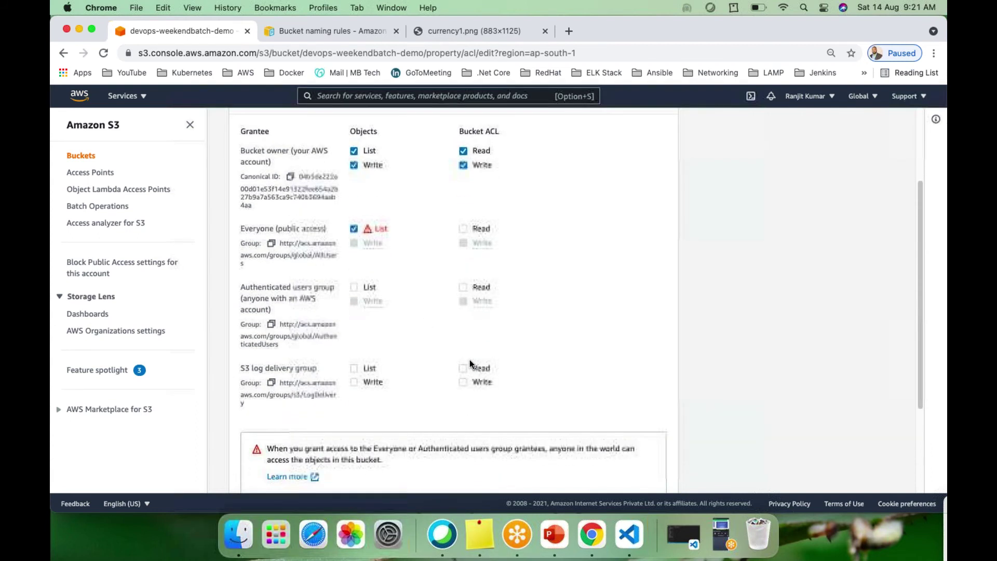
{"action": "scroll", "coordinate": [469, 360], "scroll_direction": "down", "scroll_amount": 5}
{"action": "left_click", "coordinate": [270, 375]}
{"action": "scroll", "coordinate": [620, 449], "scroll_direction": "down", "scroll_amount": 1}
{"action": "left_click", "coordinate": [638, 472]}
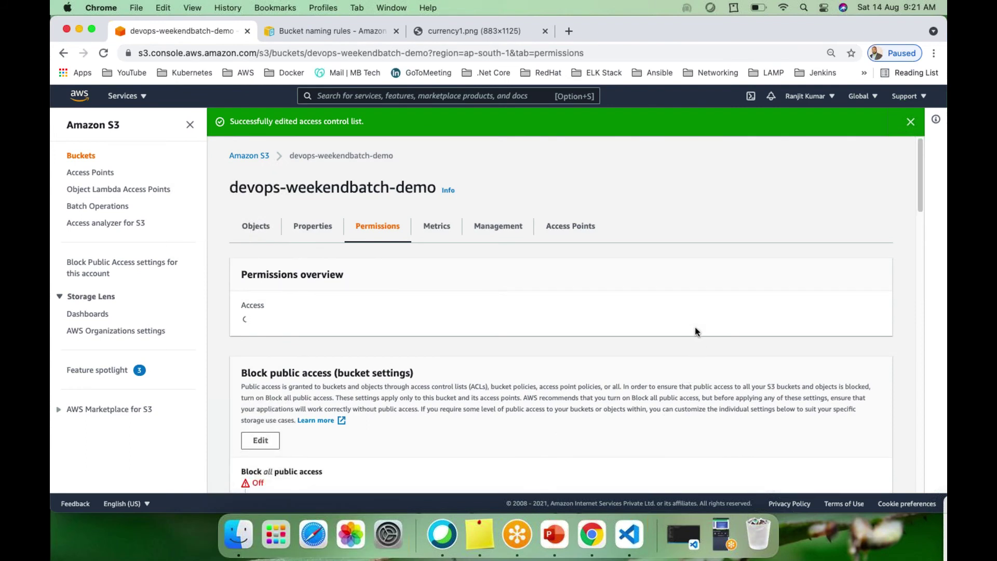
Check the access status in the S3 bucket list, then open devops-weekendbatch-demo and examine the accessibility label beneath its name.
{"action": "left_click", "coordinate": [247, 162]}
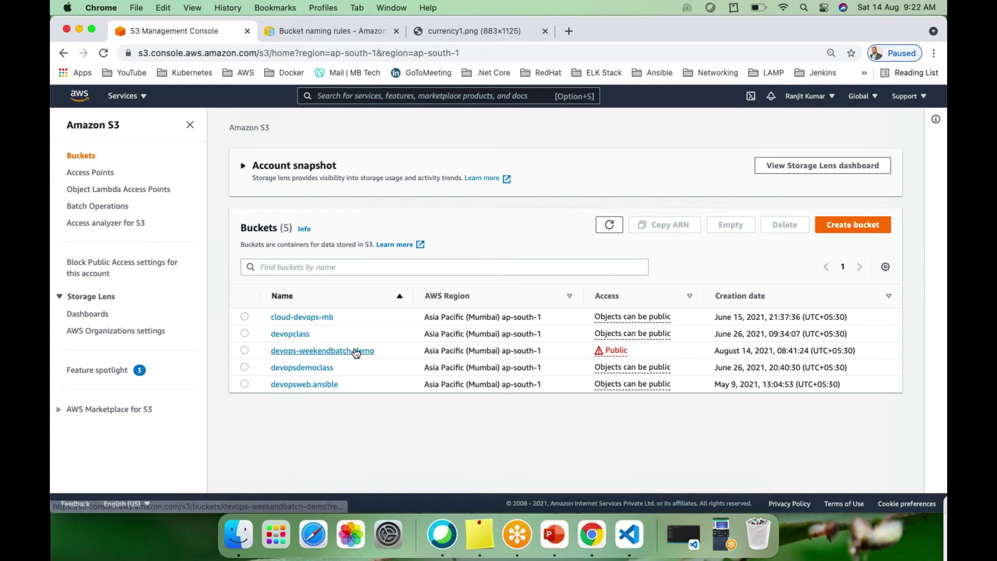
{"action": "left_click", "coordinate": [303, 351]}
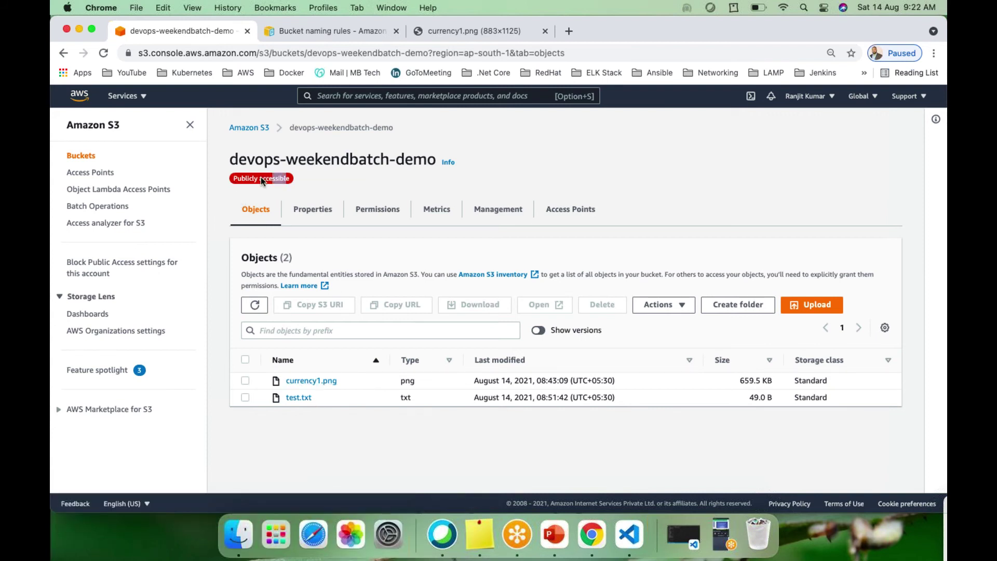
{"action": "left_click_drag", "start_coordinate": [285, 183], "coordinate": [206, 181]}
{"action": "left_click", "coordinate": [337, 191]}
{"action": "left_click_drag", "start_coordinate": [240, 180], "coordinate": [288, 178]}
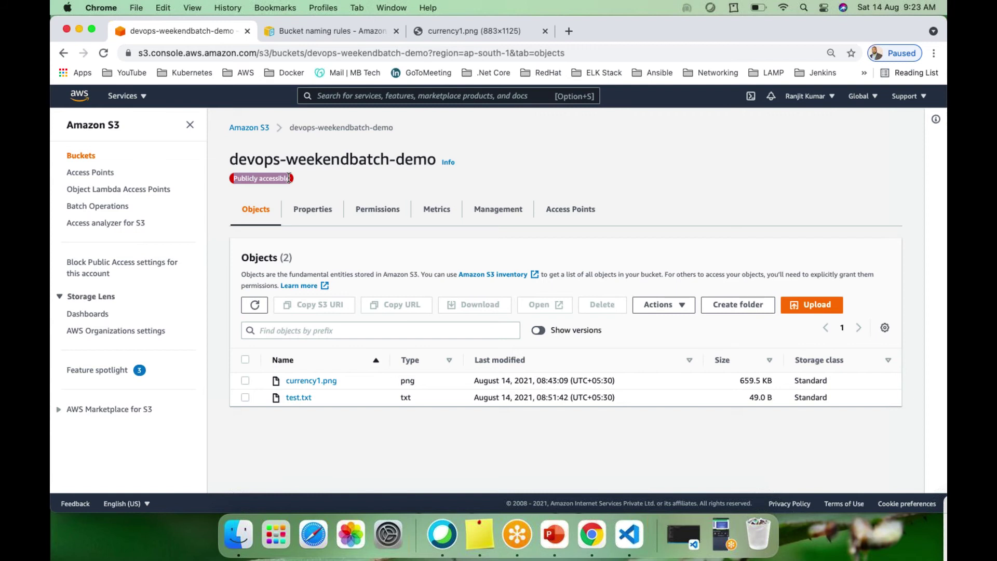
{"action": "left_click", "coordinate": [345, 180]}
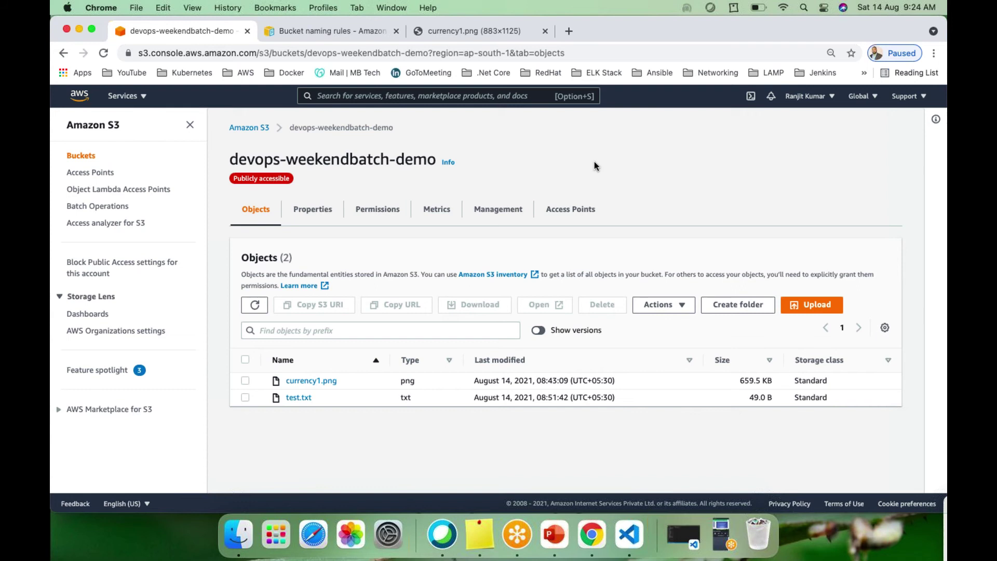
Open the cloud-devops-mb bucket from the bucket list and look through its stored objects.
{"action": "left_click", "coordinate": [244, 131]}
{"action": "left_click", "coordinate": [297, 318]}
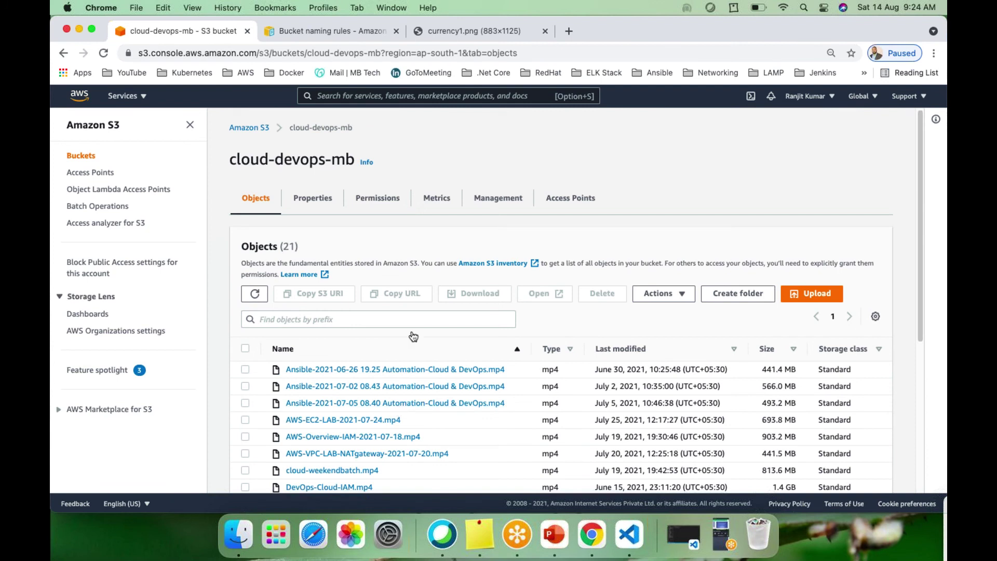
{"action": "scroll", "coordinate": [411, 332], "scroll_direction": "down", "scroll_amount": 10}
{"action": "scroll", "coordinate": [412, 331], "scroll_direction": "up", "scroll_amount": 10}
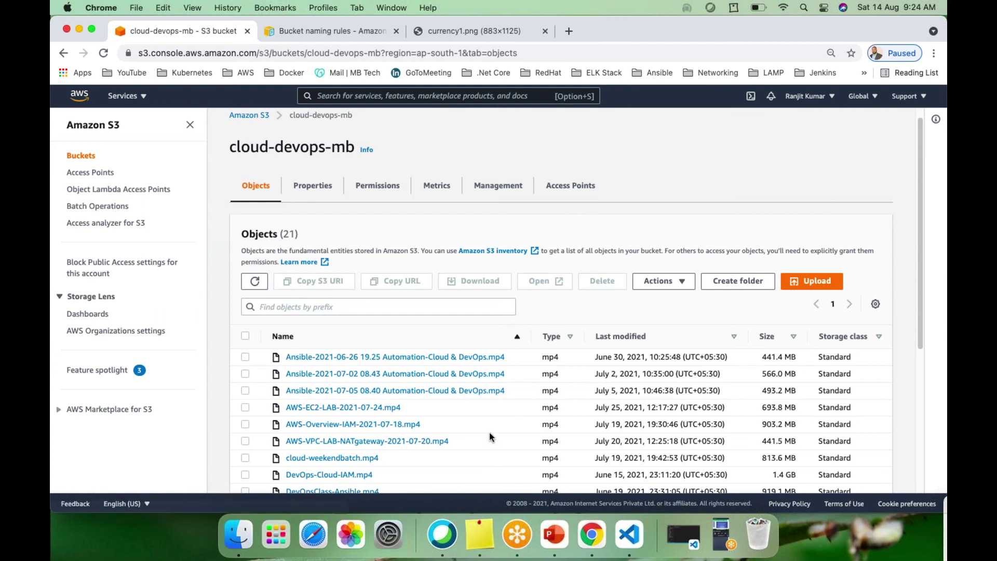
{"action": "scroll", "coordinate": [489, 431], "scroll_direction": "down", "scroll_amount": 5}
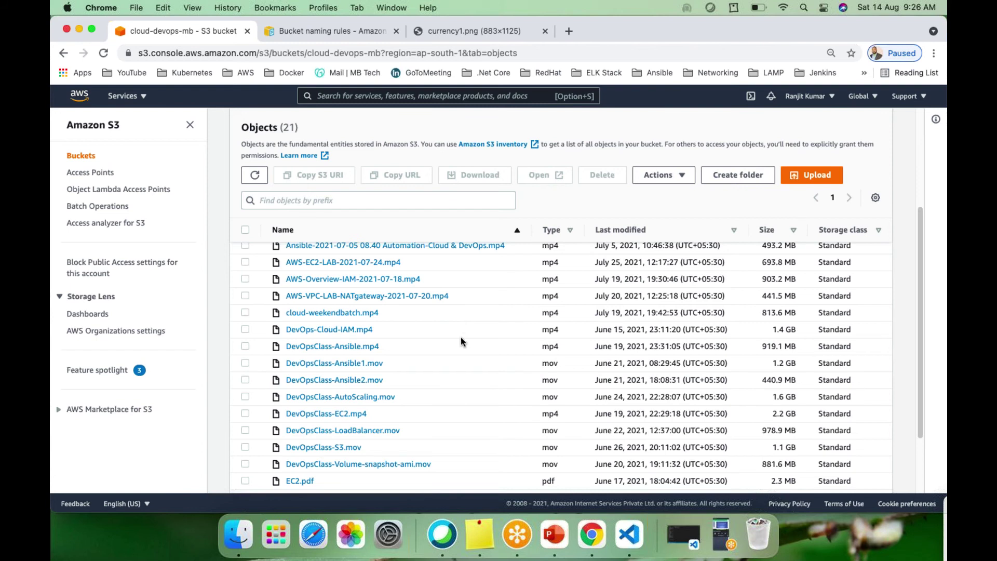
{"action": "scroll", "coordinate": [385, 280], "scroll_direction": "up", "scroll_amount": 3}
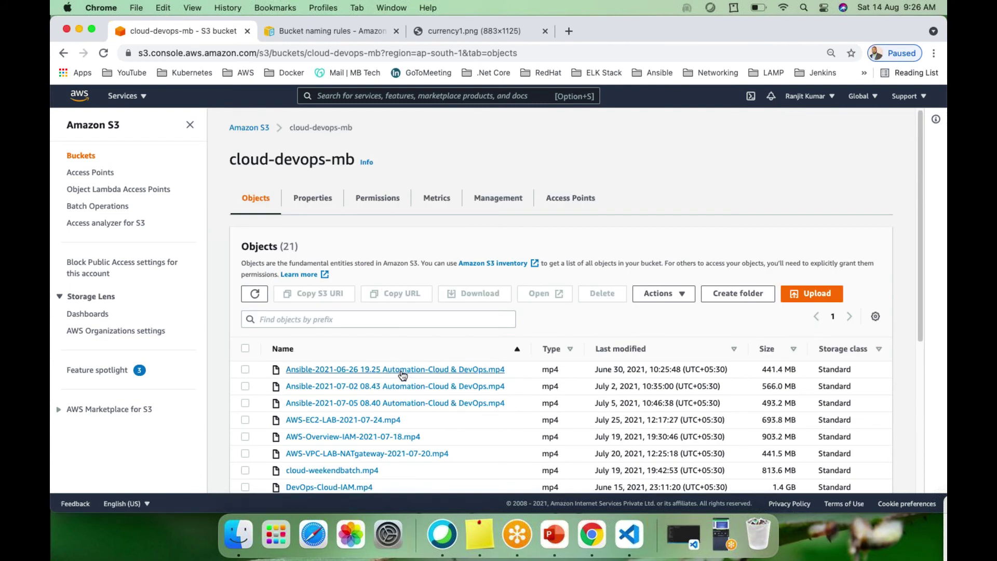
{"action": "scroll", "coordinate": [446, 406], "scroll_direction": "down", "scroll_amount": 2}
{"action": "scroll", "coordinate": [447, 406], "scroll_direction": "down", "scroll_amount": 1}
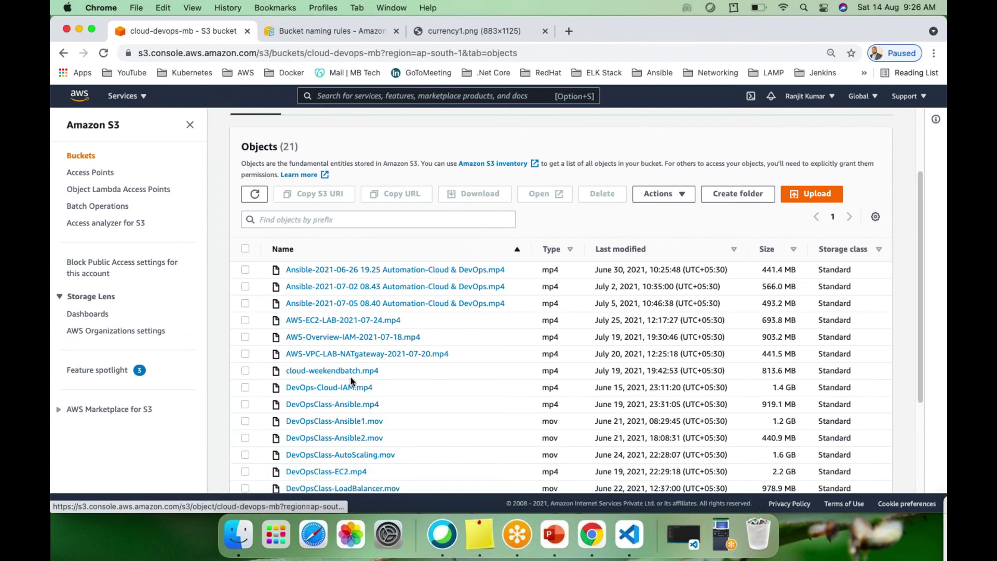
{"action": "scroll", "coordinate": [270, 174], "scroll_direction": "up", "scroll_amount": 3}
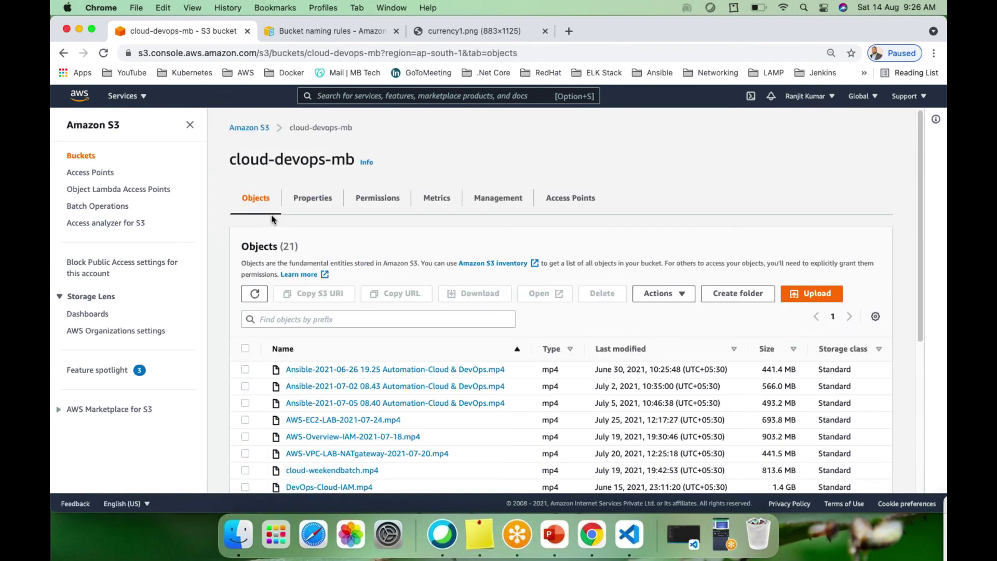
Reopen the devops-weekendbatch-demo bucket, then load its root URL by removing /currency1.png from the object's address.
{"action": "left_click", "coordinate": [254, 129]}
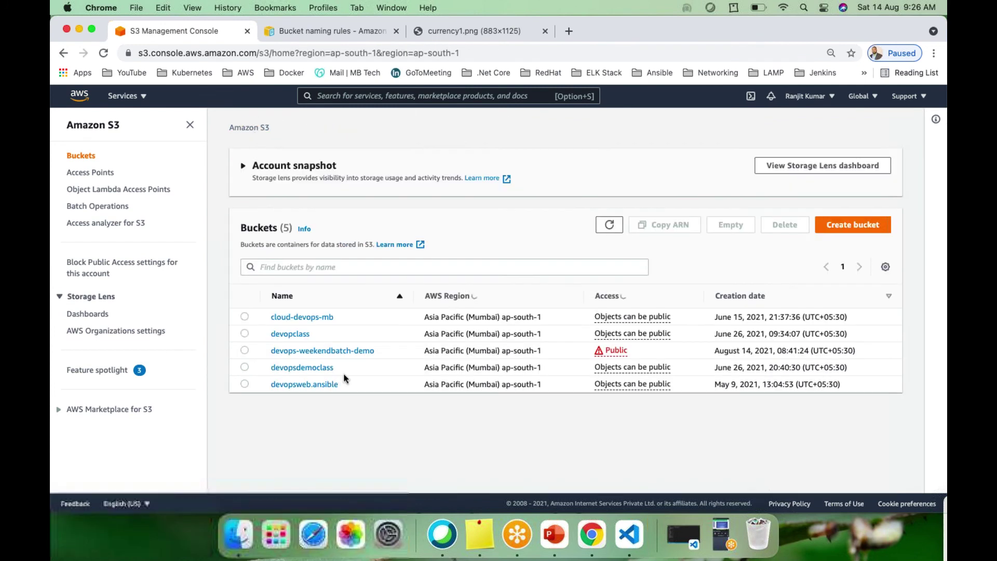
{"action": "left_click", "coordinate": [317, 351]}
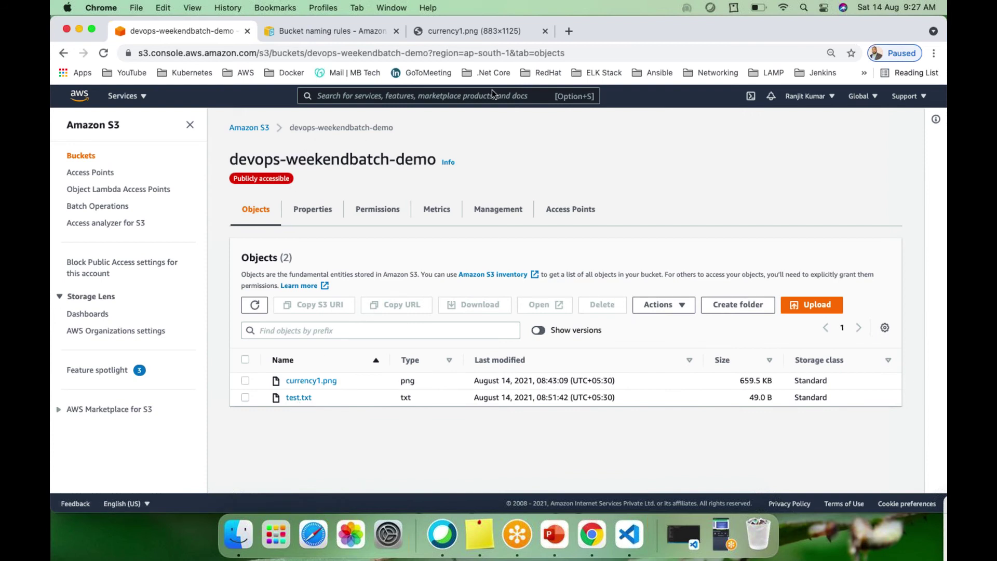
{"action": "left_click", "coordinate": [455, 31]}
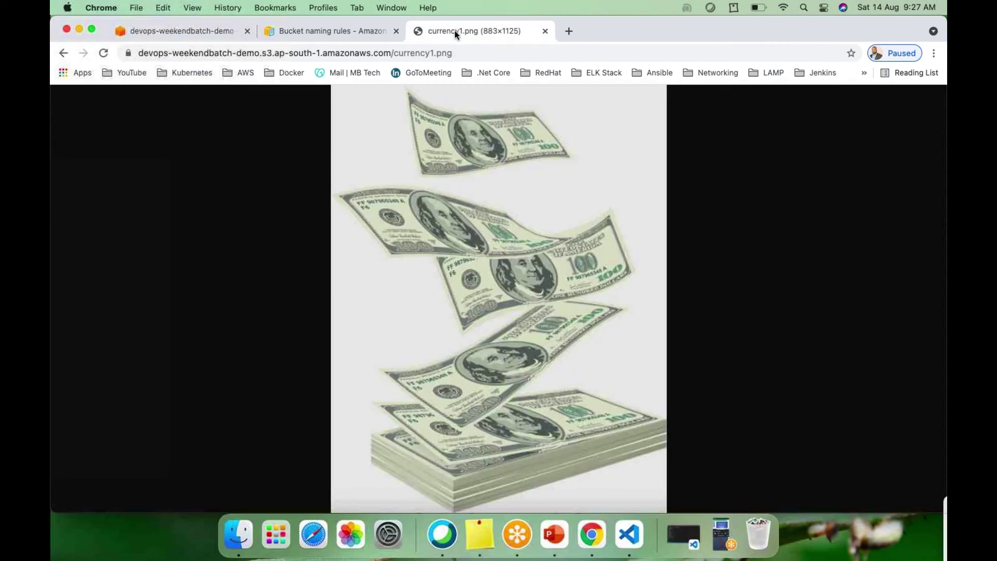
{"action": "left_click", "coordinate": [476, 52]}
{"action": "left_click", "coordinate": [478, 52]}
{"action": "left_click_drag", "start_coordinate": [503, 52], "coordinate": [420, 54]}
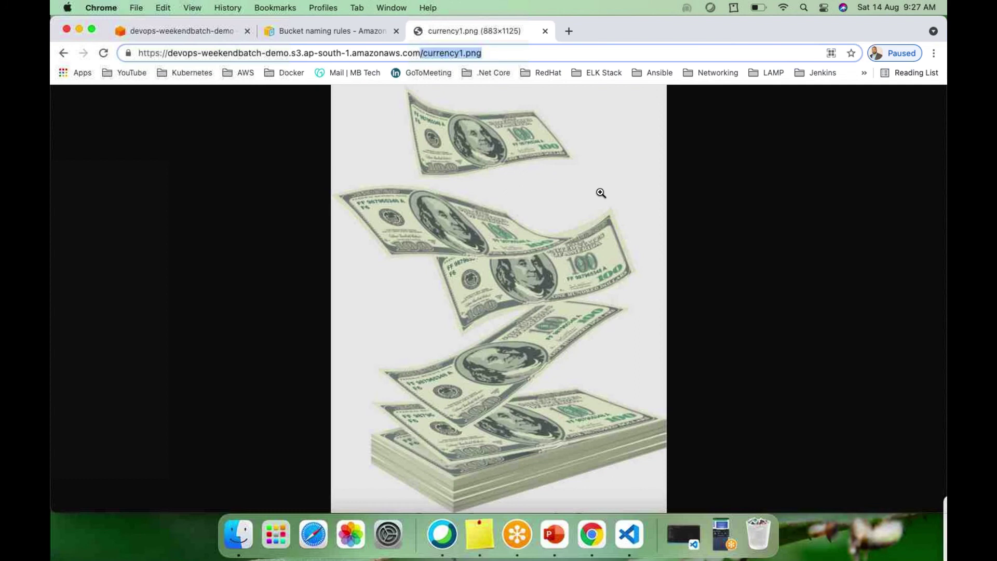
{"action": "key", "text": "BackSpace"}
{"action": "key", "text": "Return"}
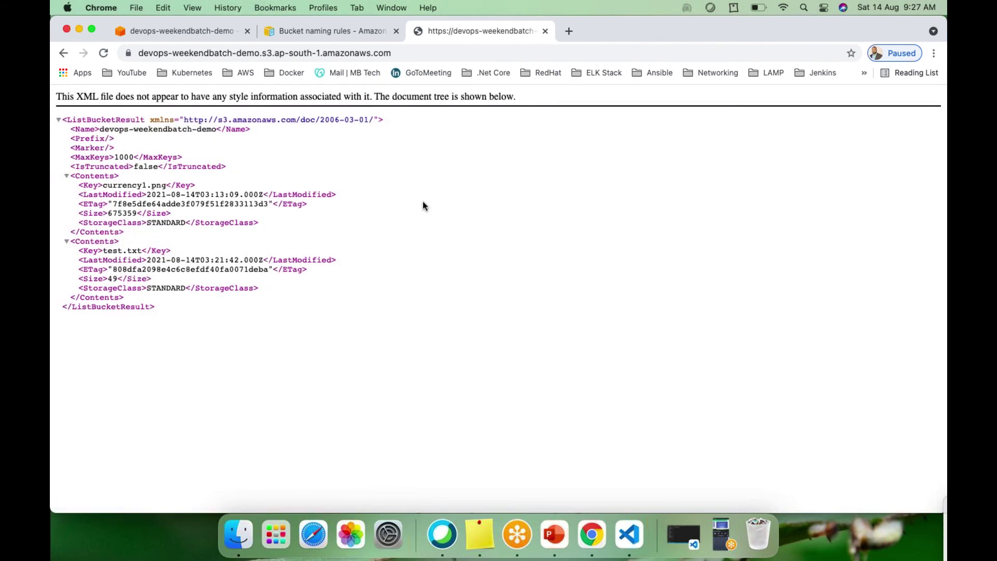
Examine the bucket's XML object listing and highlight the currency1.png key.
{"action": "left_click_drag", "start_coordinate": [158, 316], "coordinate": [50, 127]}
{"action": "left_click", "coordinate": [139, 259]}
{"action": "left_click_drag", "start_coordinate": [166, 185], "coordinate": [103, 184]}
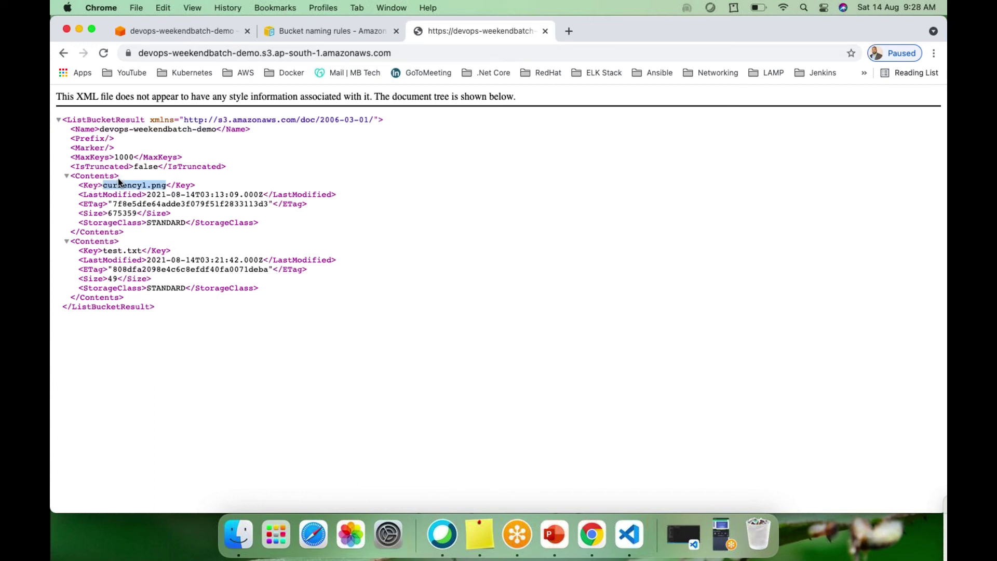
Copy the bucket's root URL into the address of a new browser tab.
{"action": "left_click", "coordinate": [399, 53]}
{"action": "key", "text": "super+c"}
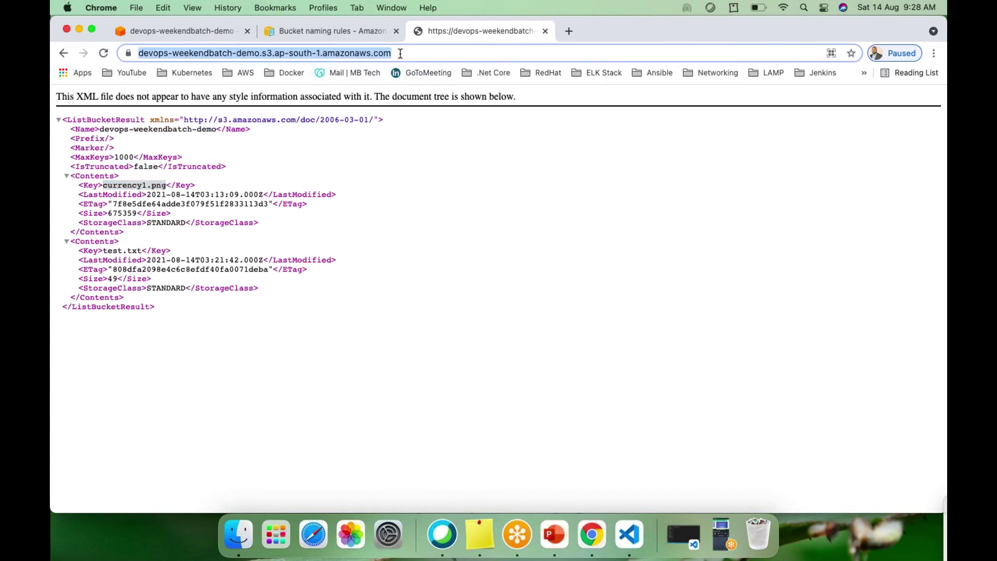
{"action": "left_click", "coordinate": [567, 32]}
{"action": "left_click", "coordinate": [500, 50]}
{"action": "key", "text": "super+v"}
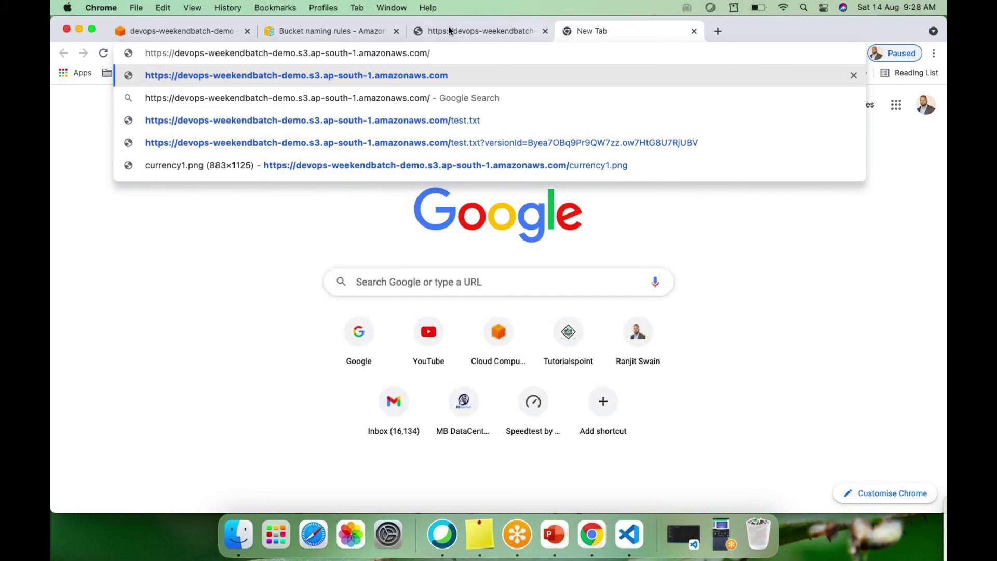
{"action": "left_click", "coordinate": [447, 32]}
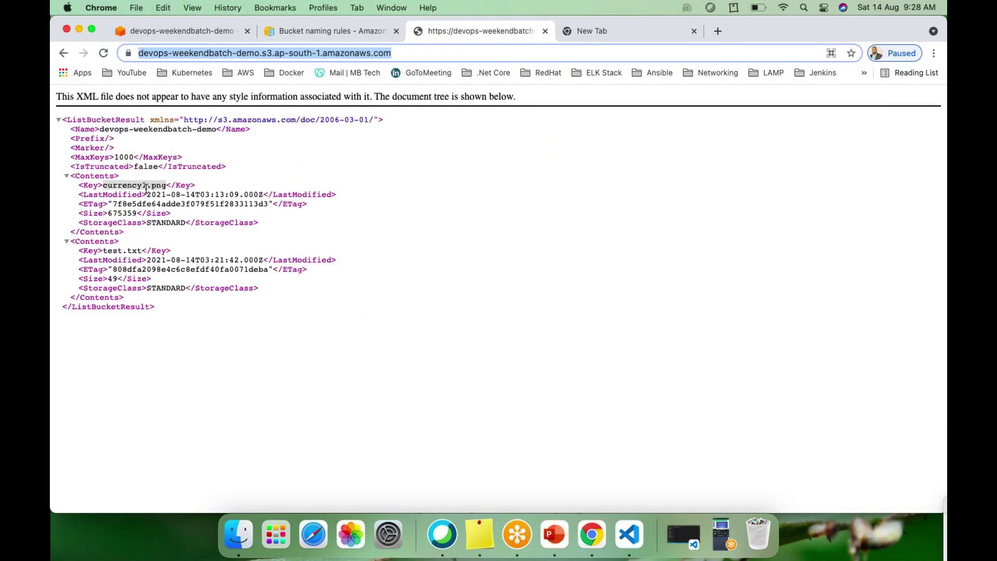
{"action": "left_click", "coordinate": [585, 32]}
{"action": "key", "text": "super+v"}
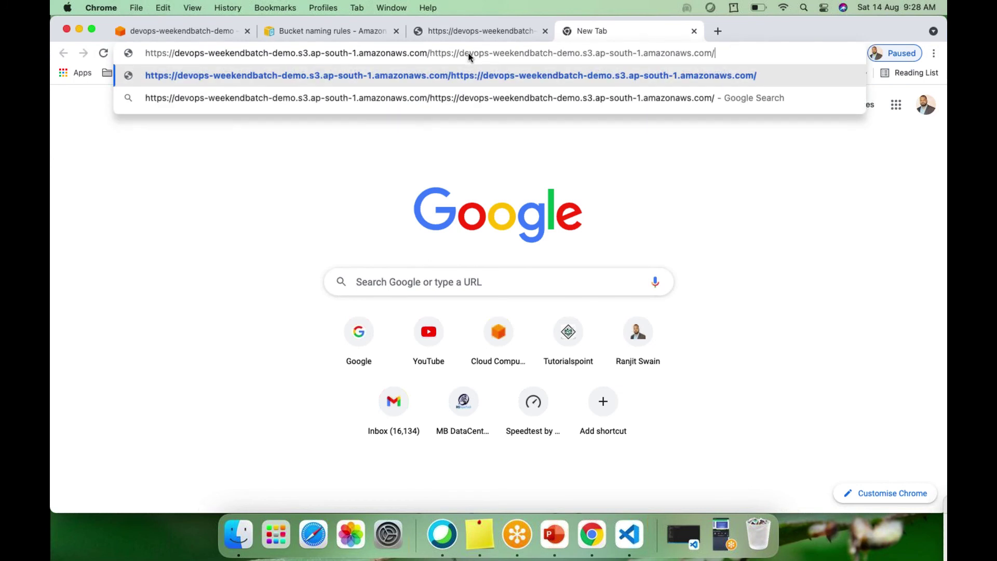
{"action": "key", "text": "super+z"}
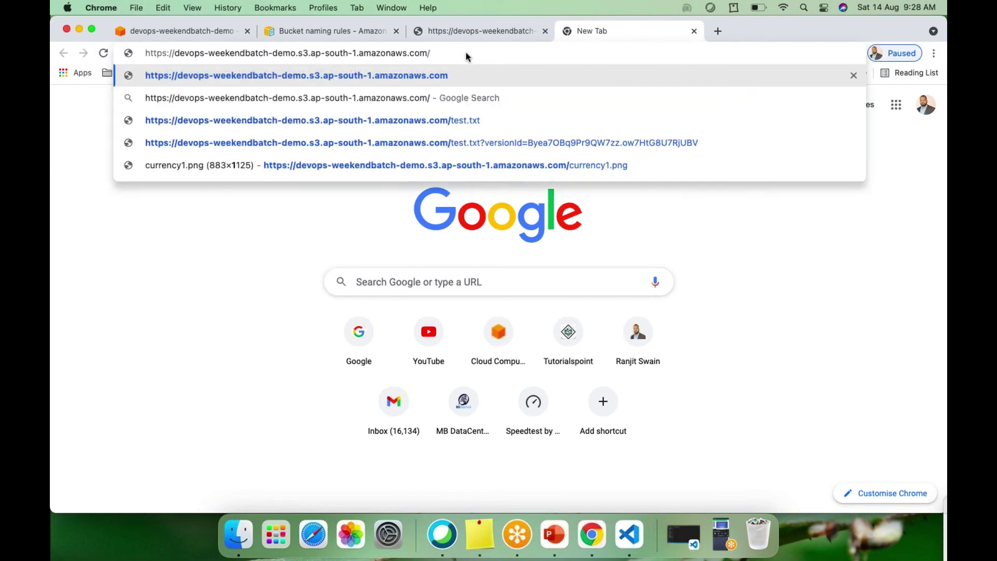
Copy the currency1.png key from the XML listing, append it to the bucket URL in the new tab and load the object.
{"action": "left_click", "coordinate": [445, 29]}
{"action": "right_click", "coordinate": [142, 185]}
{"action": "left_click", "coordinate": [158, 210]}
{"action": "left_click", "coordinate": [587, 33]}
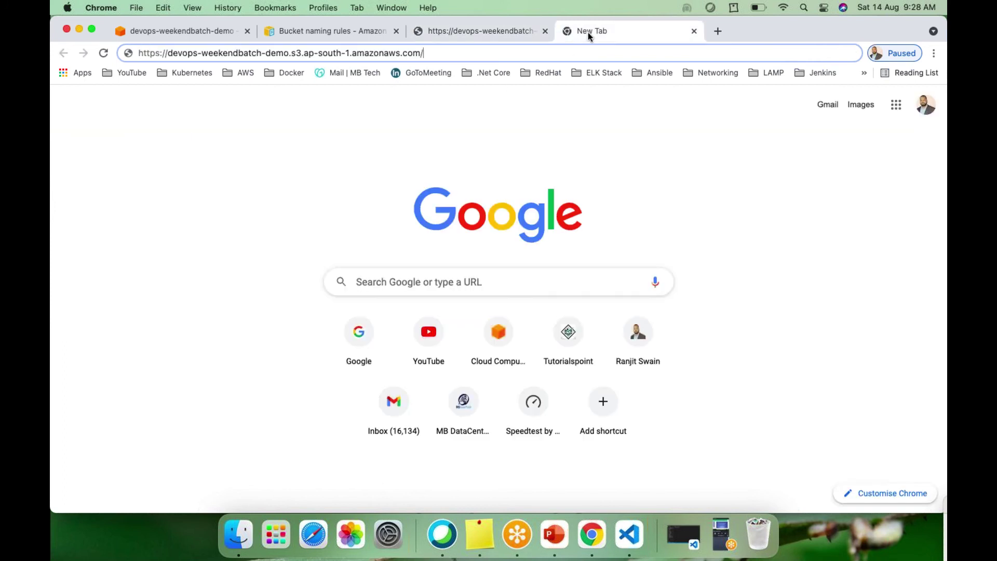
{"action": "key", "text": "super+v"}
{"action": "key", "text": "Return"}
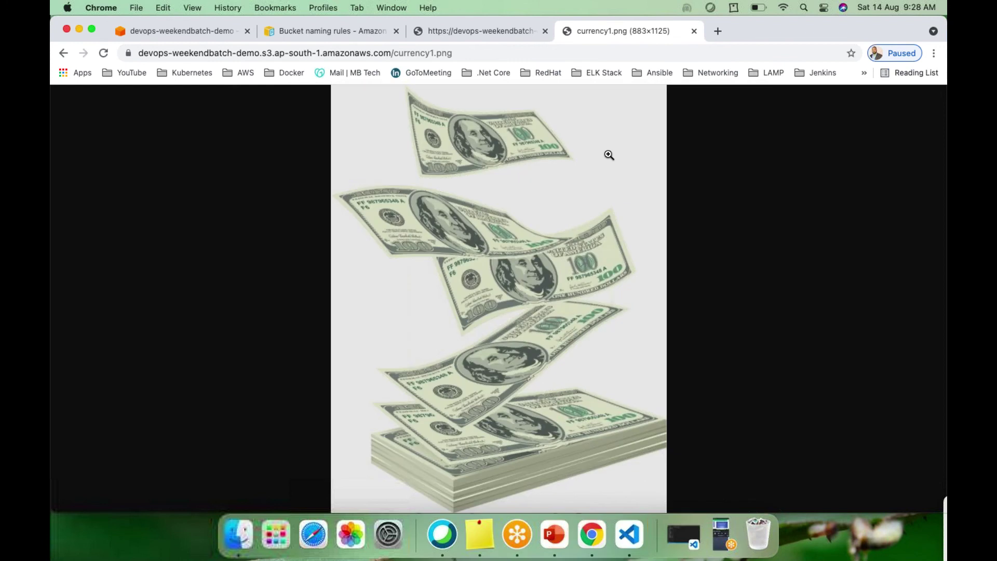
Recheck the currency1.png key in the XML listing, then return to the S3 bucket list and reopen devops-weekendbatch-demo.
{"action": "left_click", "coordinate": [459, 34]}
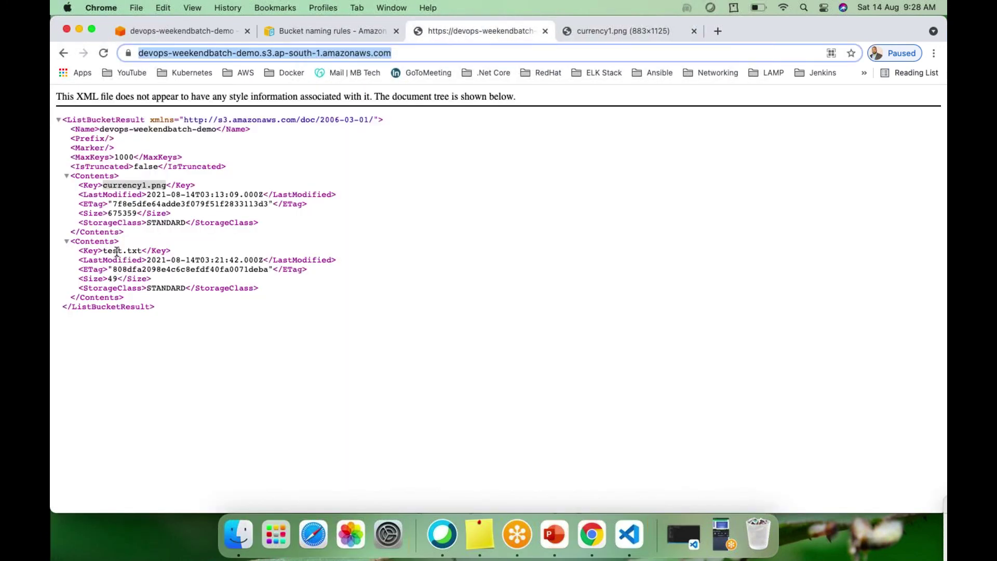
{"action": "left_click", "coordinate": [105, 184]}
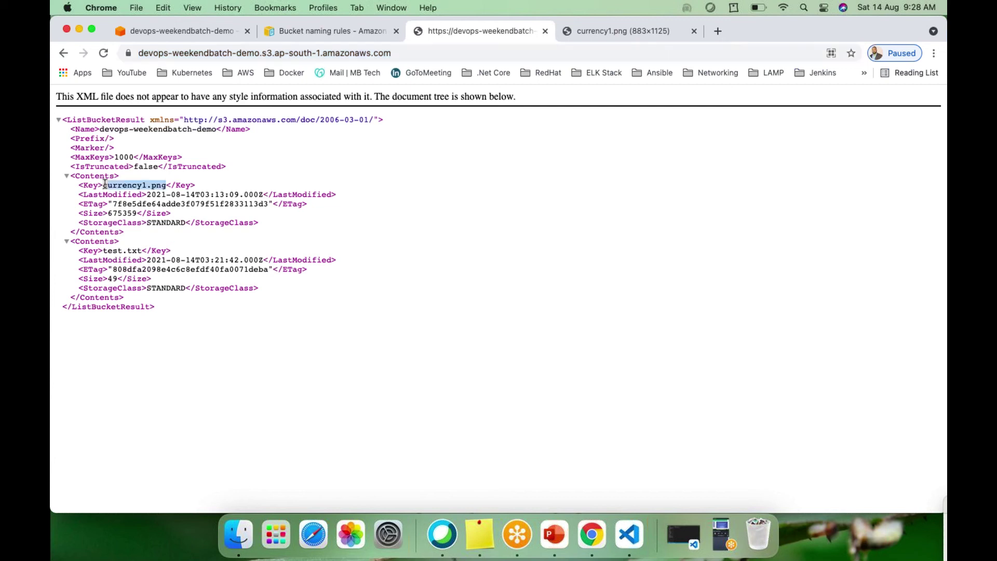
{"action": "left_click", "coordinate": [189, 32]}
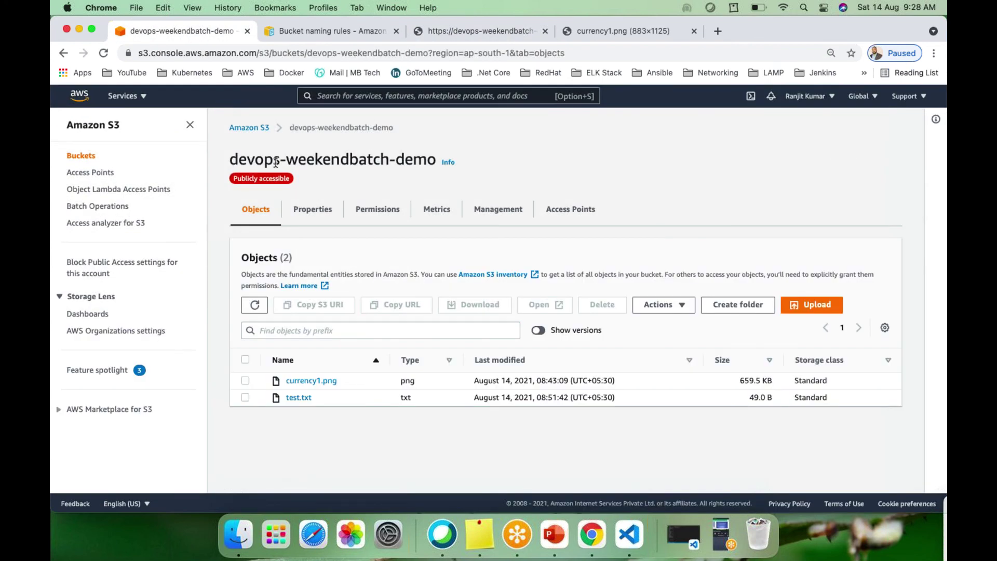
{"action": "left_click", "coordinate": [250, 129]}
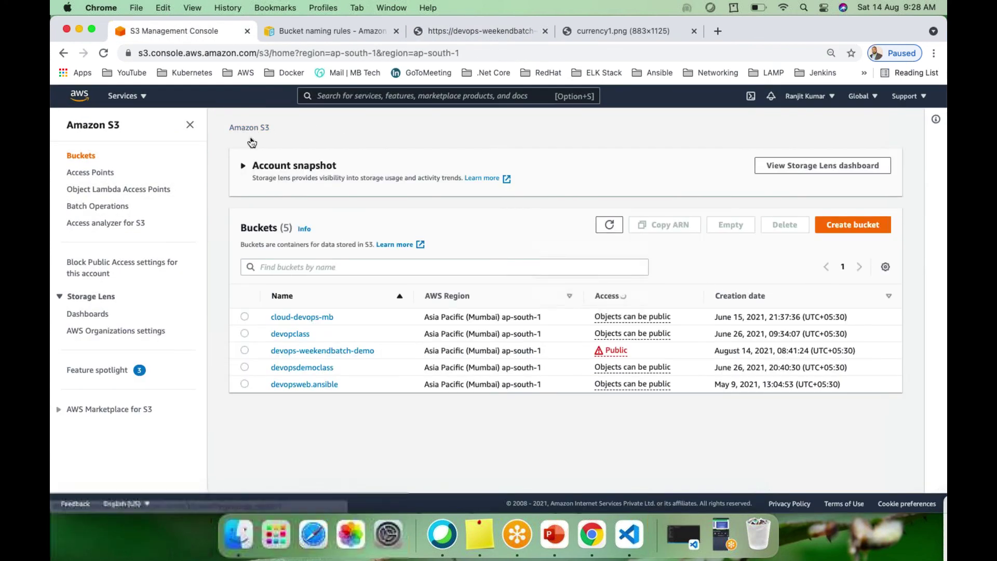
{"action": "left_click", "coordinate": [245, 350]}
{"action": "left_click", "coordinate": [291, 352]}
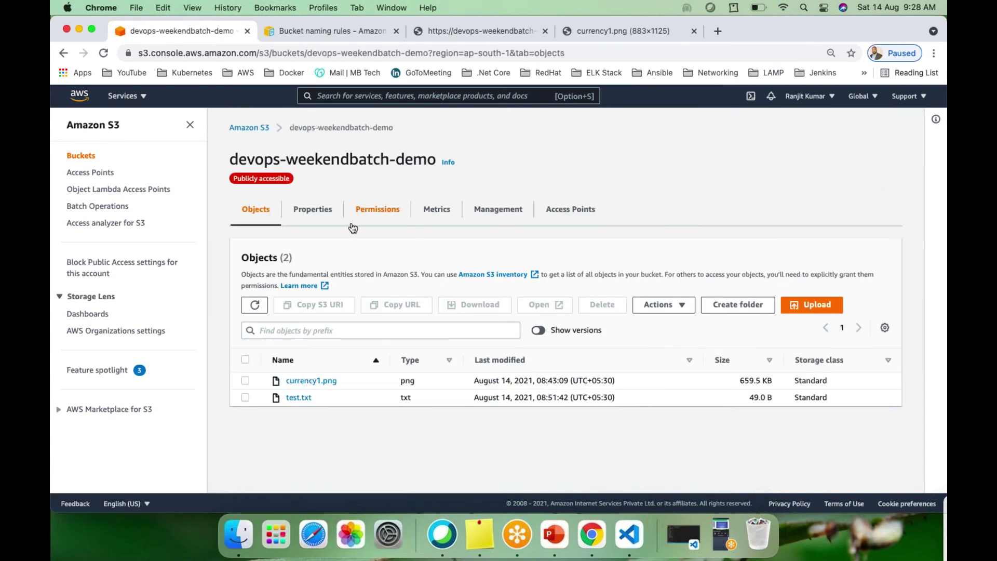
Remove the Everyone (public access) List grant on objects from the devops-weekendbatch-demo bucket's access control list and save the changes.
{"action": "left_click", "coordinate": [374, 216]}
{"action": "scroll", "coordinate": [326, 428], "scroll_direction": "down", "scroll_amount": 2}
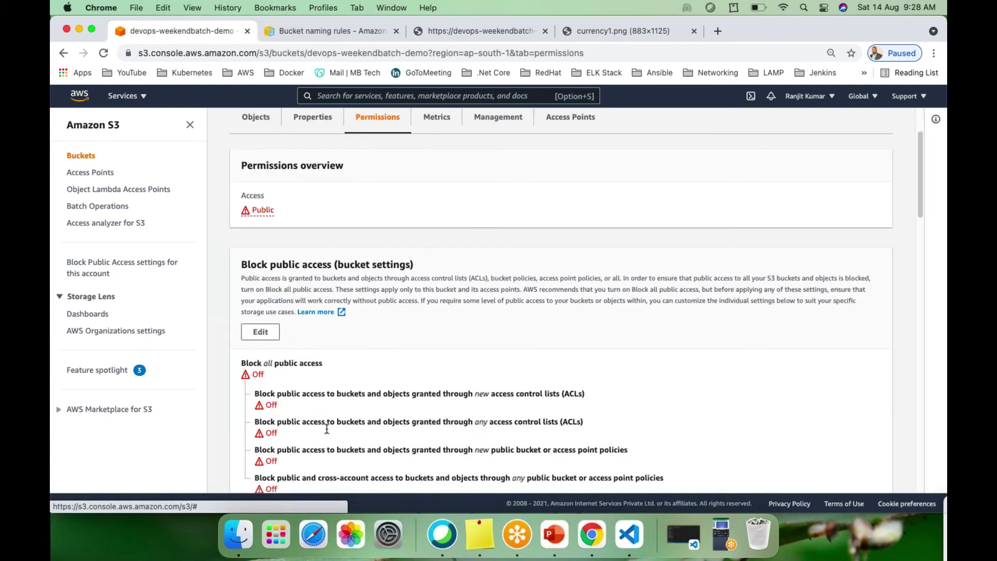
{"action": "scroll", "coordinate": [326, 429], "scroll_direction": "down", "scroll_amount": 10}
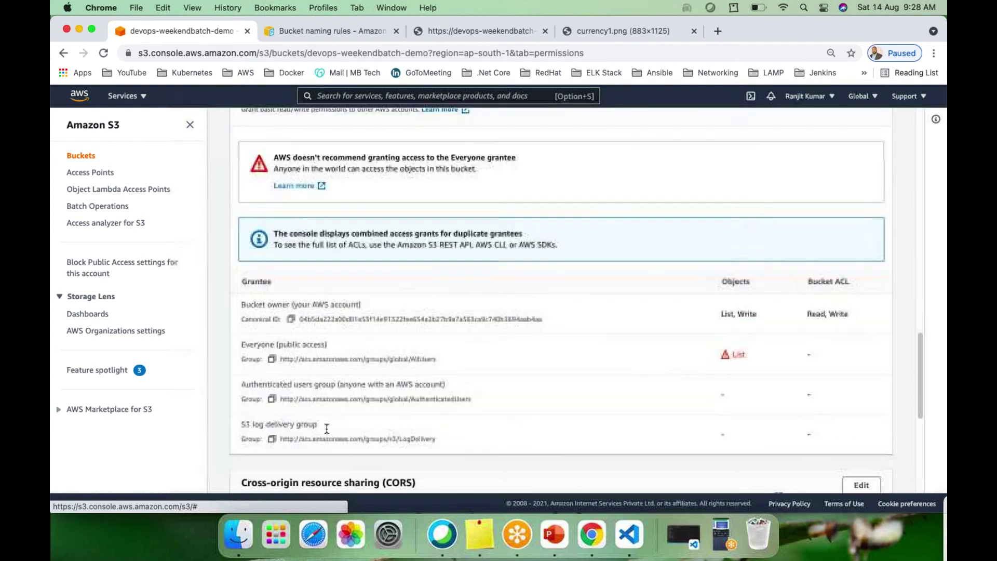
{"action": "scroll", "coordinate": [326, 429], "scroll_direction": "down", "scroll_amount": 4}
{"action": "scroll", "coordinate": [779, 273], "scroll_direction": "up", "scroll_amount": 5}
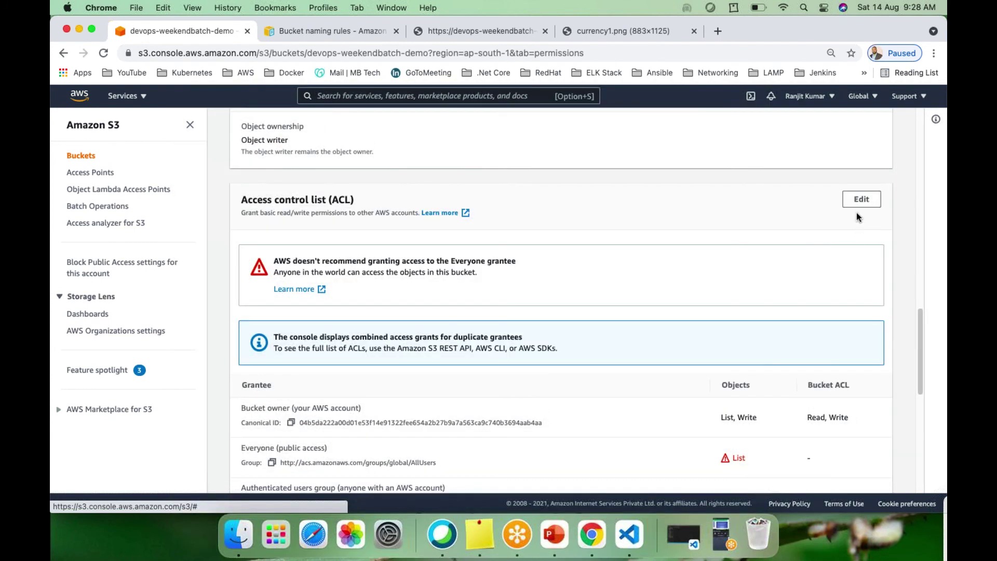
{"action": "left_click", "coordinate": [861, 200]}
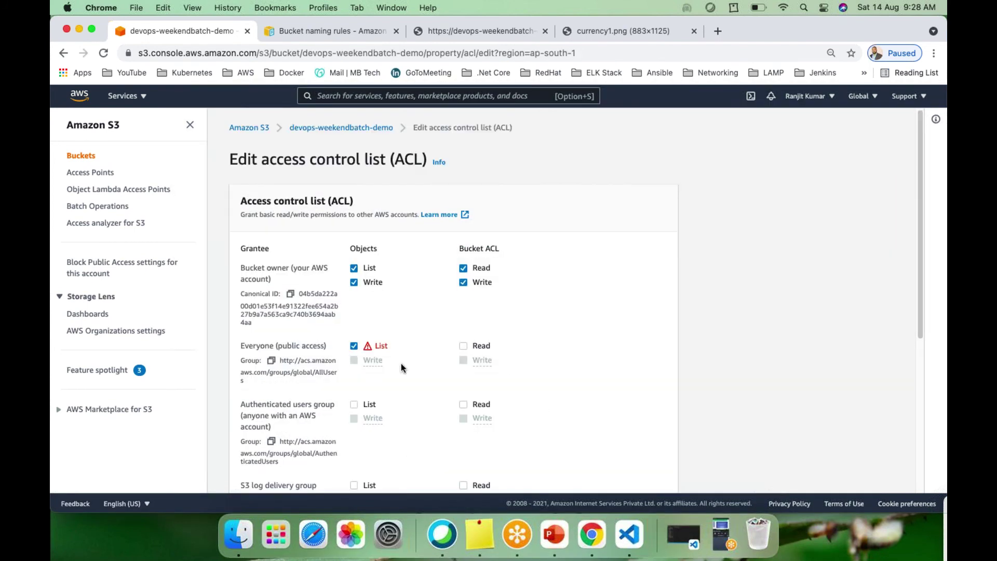
{"action": "left_click", "coordinate": [354, 346]}
{"action": "scroll", "coordinate": [370, 352], "scroll_direction": "down", "scroll_amount": 3}
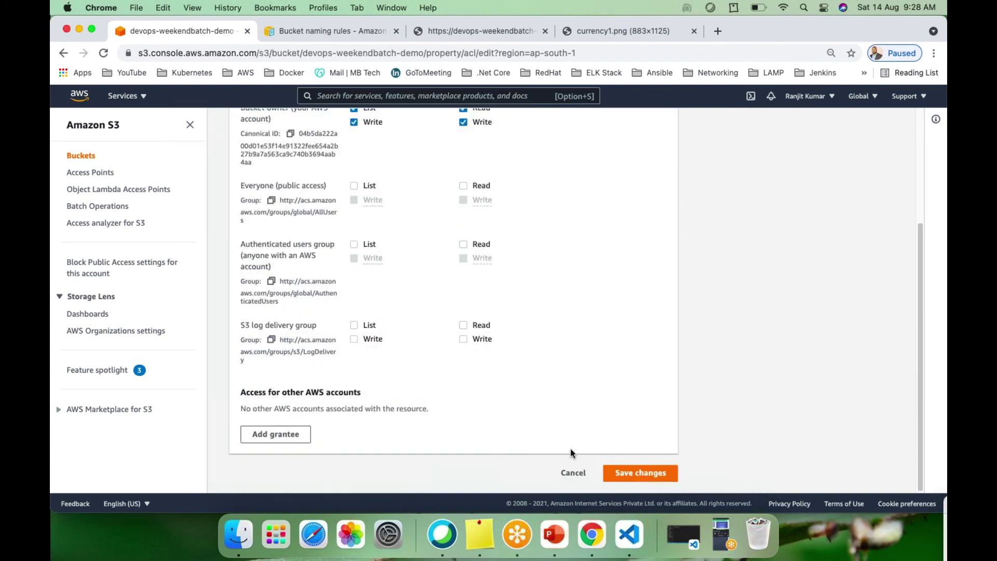
{"action": "left_click", "coordinate": [631, 475]}
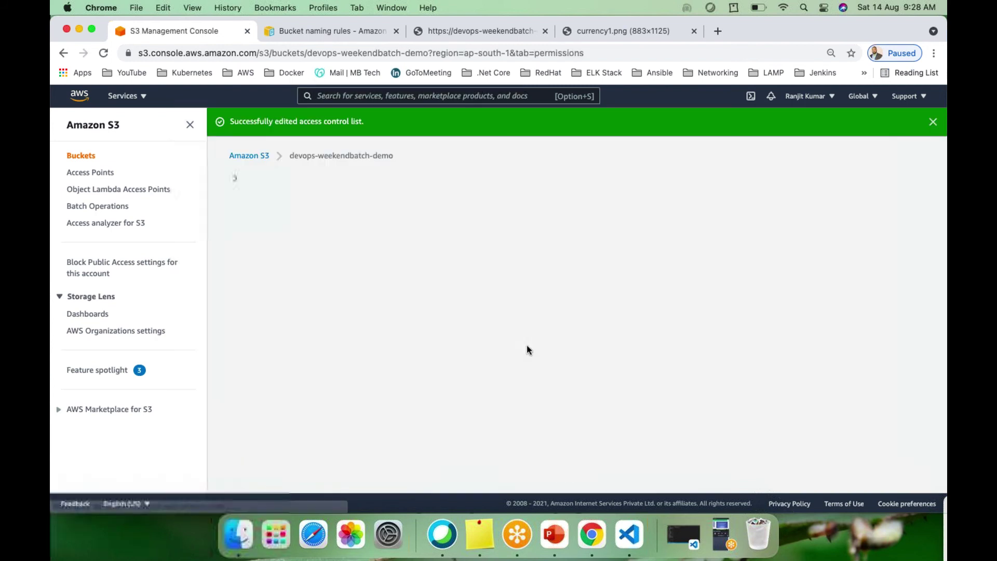
Reload the bucket's root URL in its browser tab and highlight the returned XML.
{"action": "left_click", "coordinate": [469, 33]}
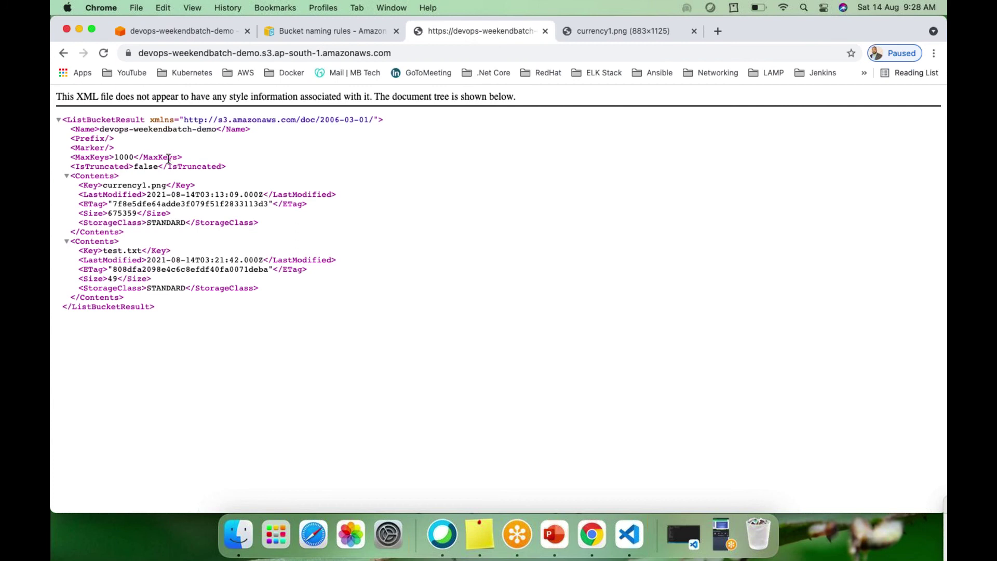
{"action": "left_click", "coordinate": [104, 53]}
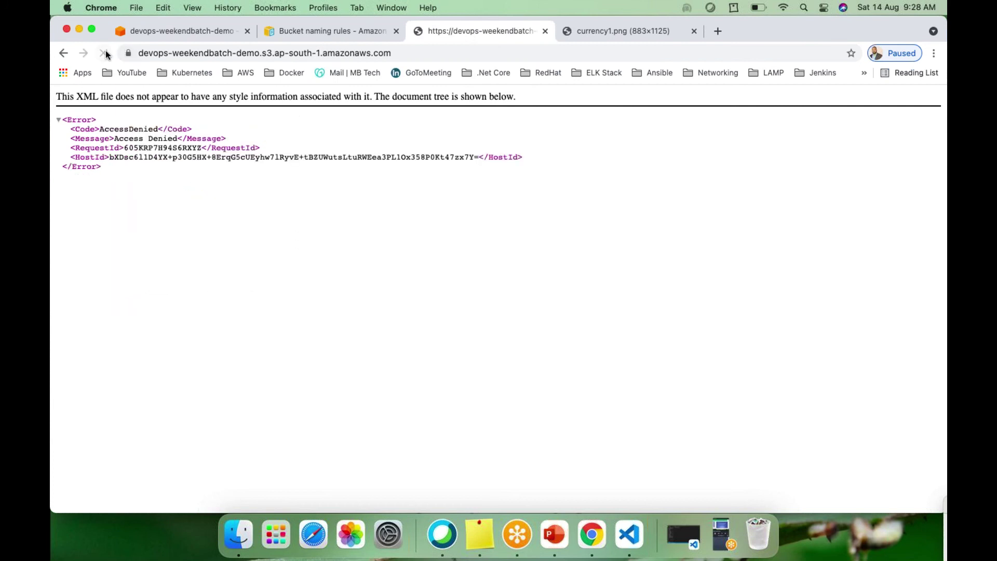
{"action": "left_click_drag", "start_coordinate": [186, 234], "coordinate": [52, 118]}
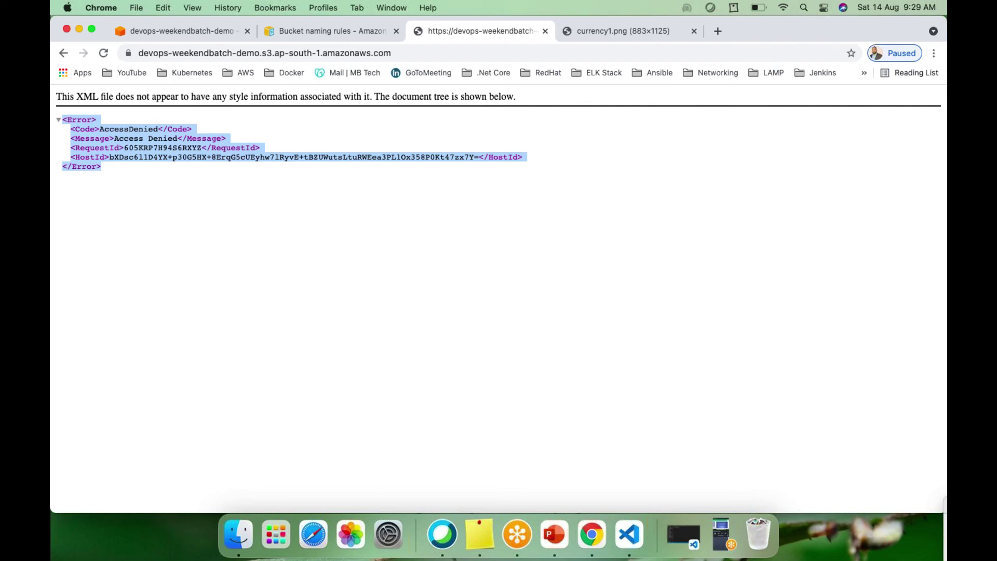
Compare the bucket root URL's XML response with the directly opened currency1.png object.
{"action": "left_click", "coordinate": [603, 29]}
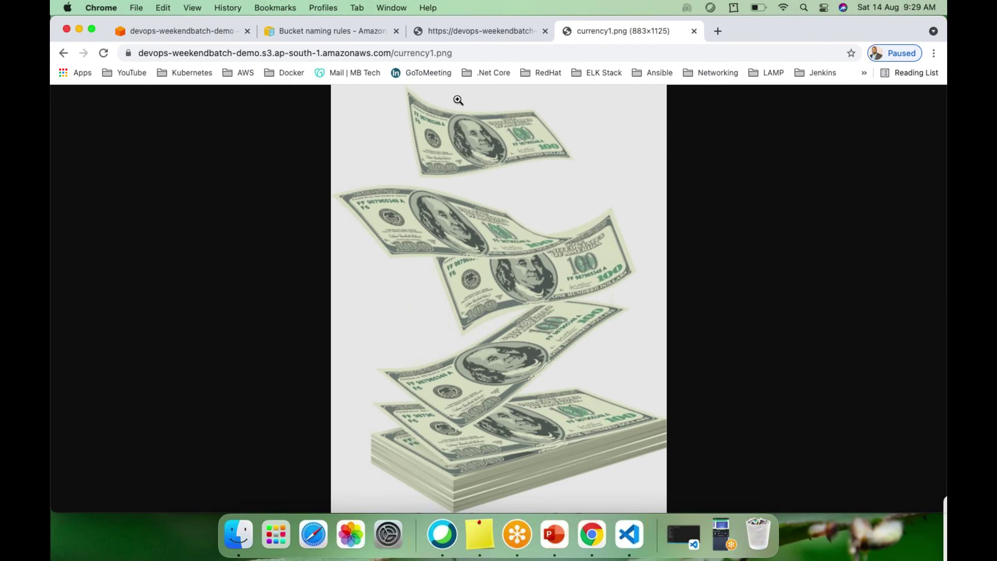
{"action": "left_click", "coordinate": [470, 31]}
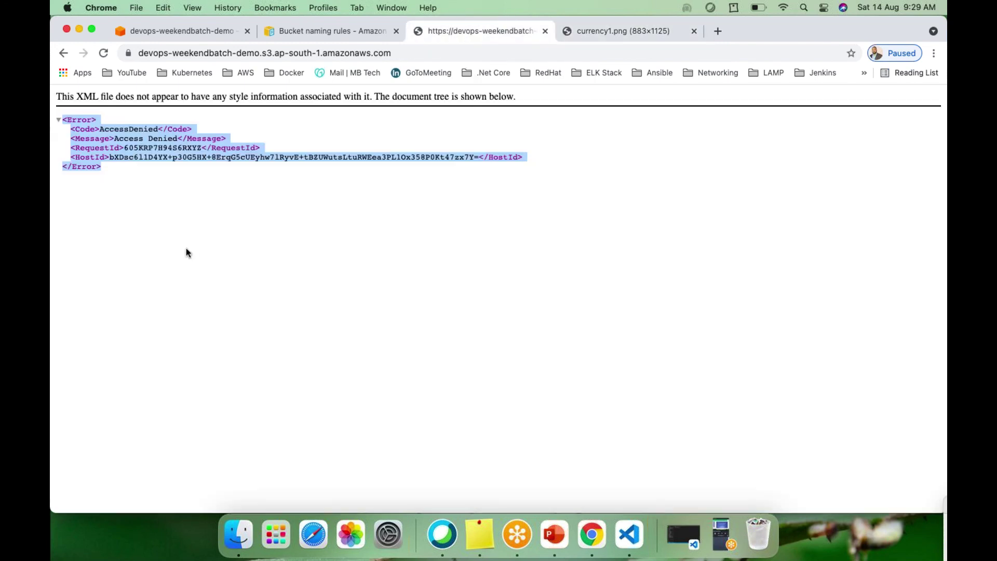
{"action": "left_click", "coordinate": [640, 33]}
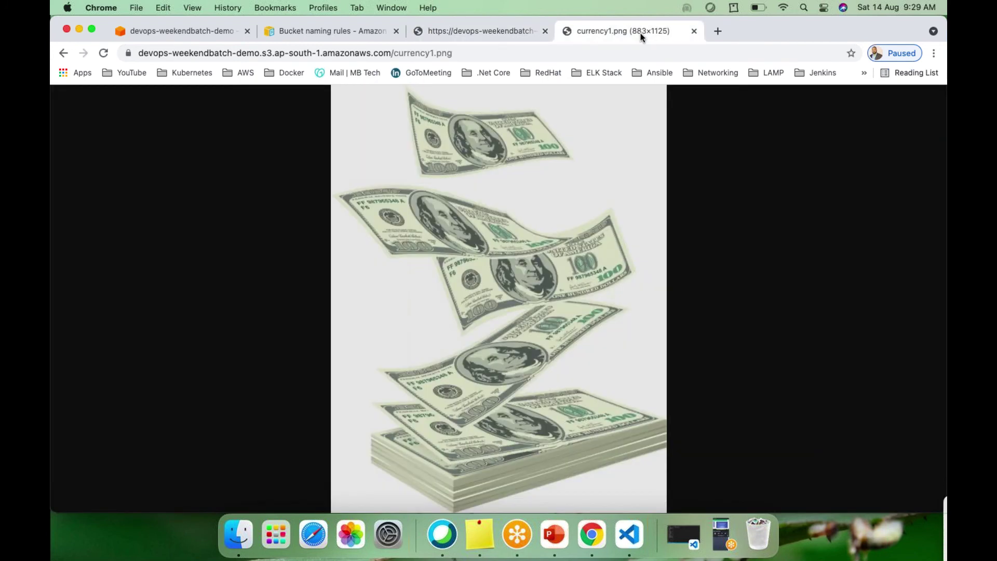
{"action": "left_click", "coordinate": [476, 33]}
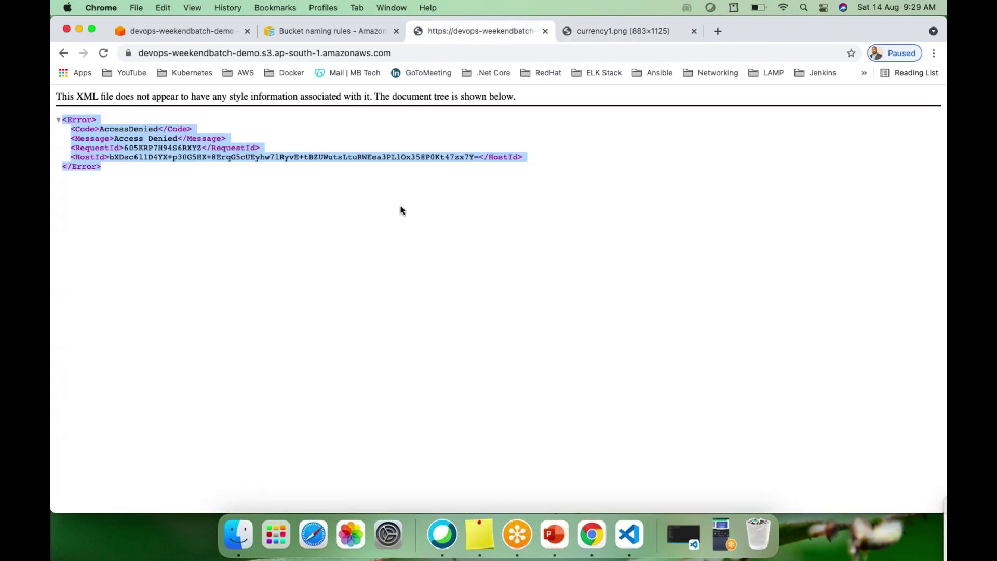
{"action": "left_click", "coordinate": [246, 216]}
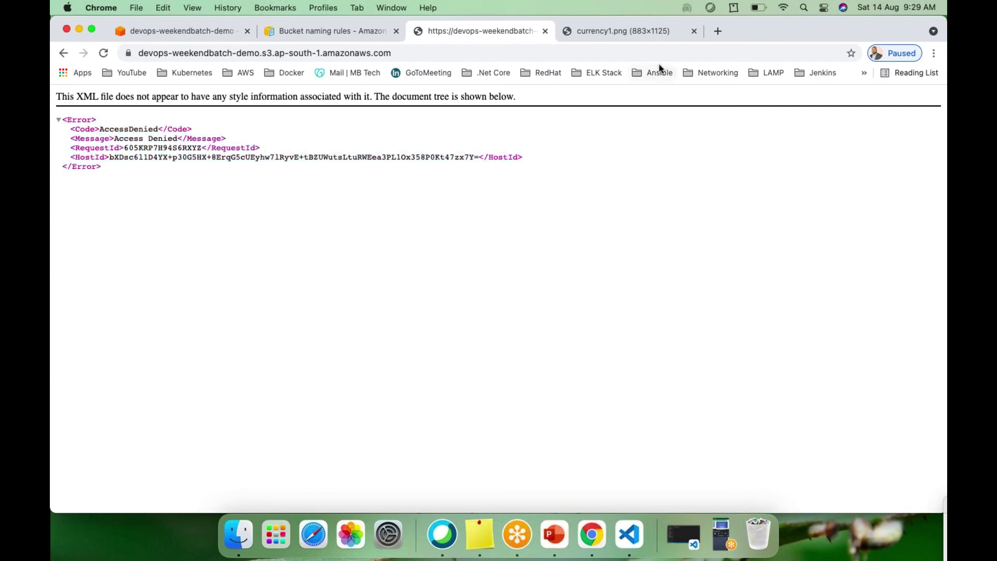
{"action": "left_click", "coordinate": [628, 39]}
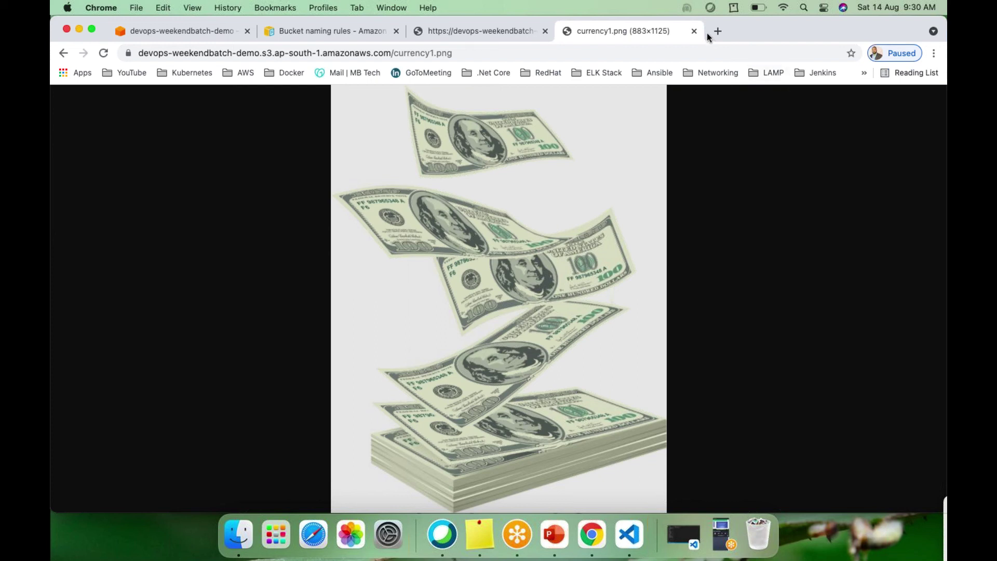
{"action": "left_click", "coordinate": [476, 30]}
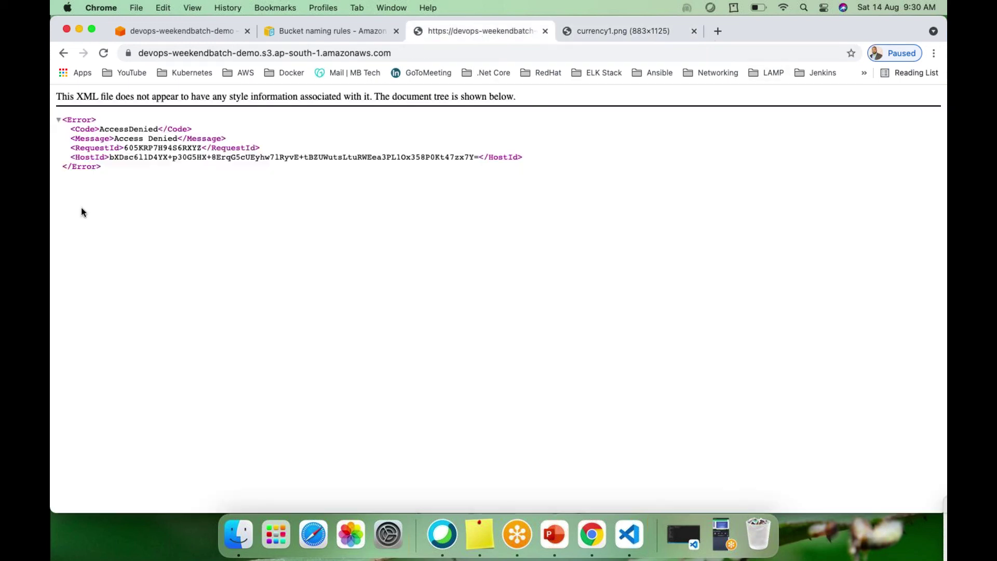
{"action": "left_click_drag", "start_coordinate": [102, 167], "coordinate": [52, 119]}
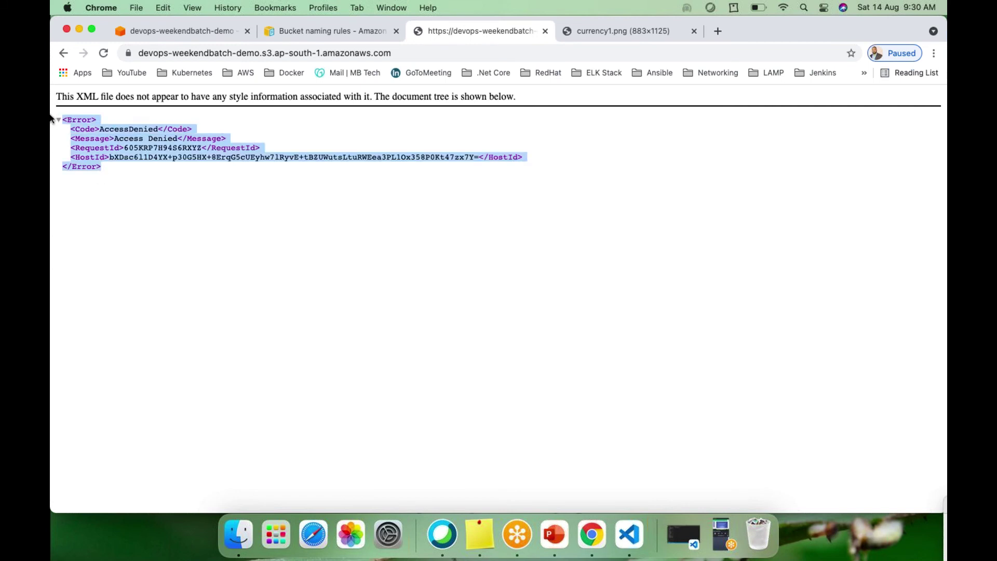
{"action": "left_click", "coordinate": [606, 32]}
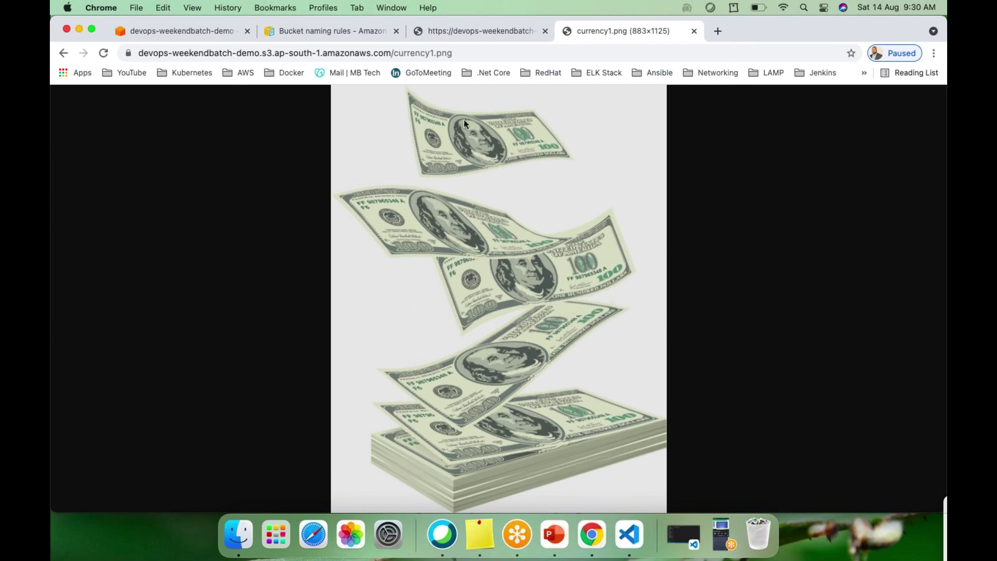
{"action": "left_click", "coordinate": [466, 33]}
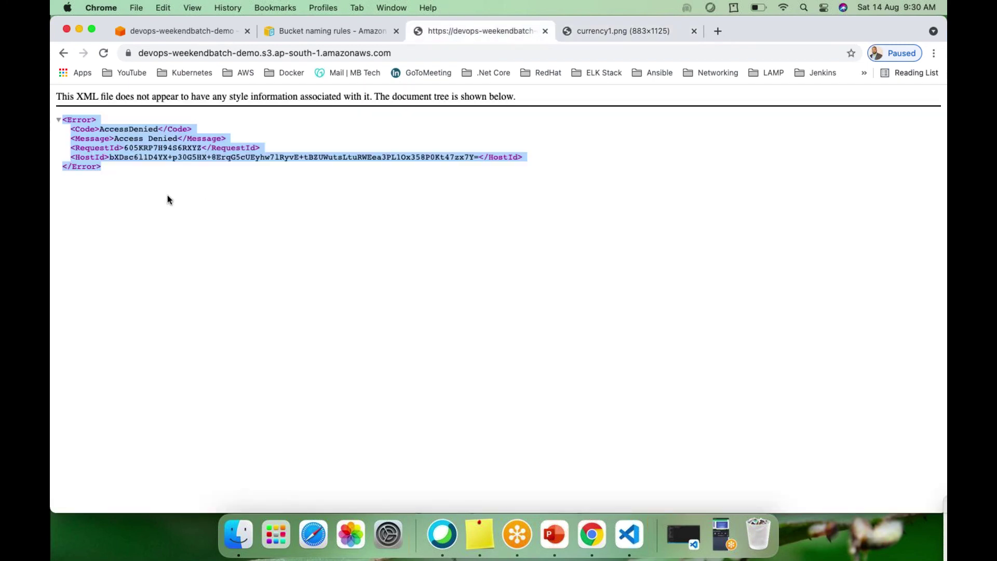
Open the devopsweb.ansible bucket from the S3 bucket list and examine the Everyone grants in its access control list.
{"action": "left_click", "coordinate": [167, 30]}
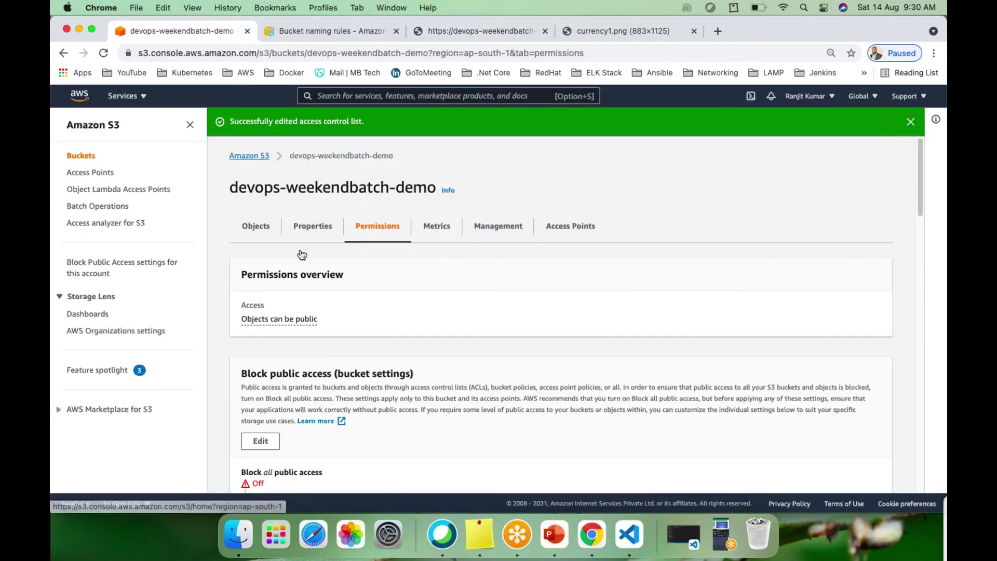
{"action": "left_click", "coordinate": [245, 156]}
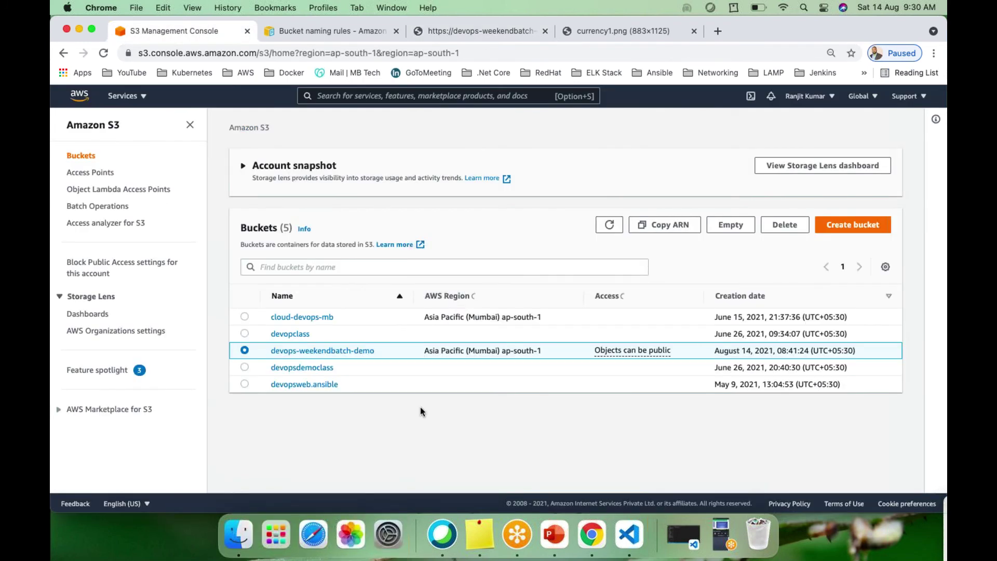
{"action": "left_click", "coordinate": [292, 387]}
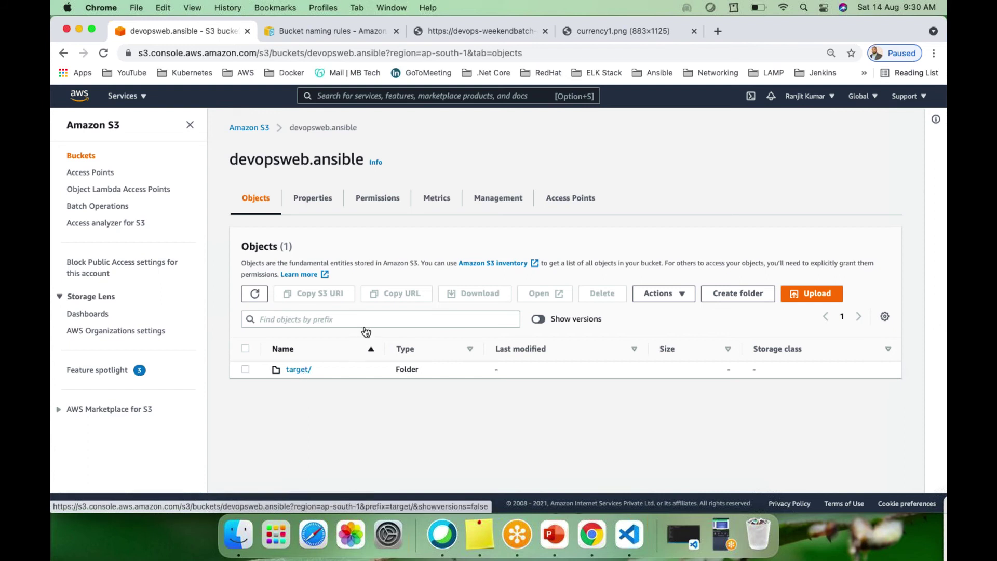
{"action": "left_click", "coordinate": [378, 200]}
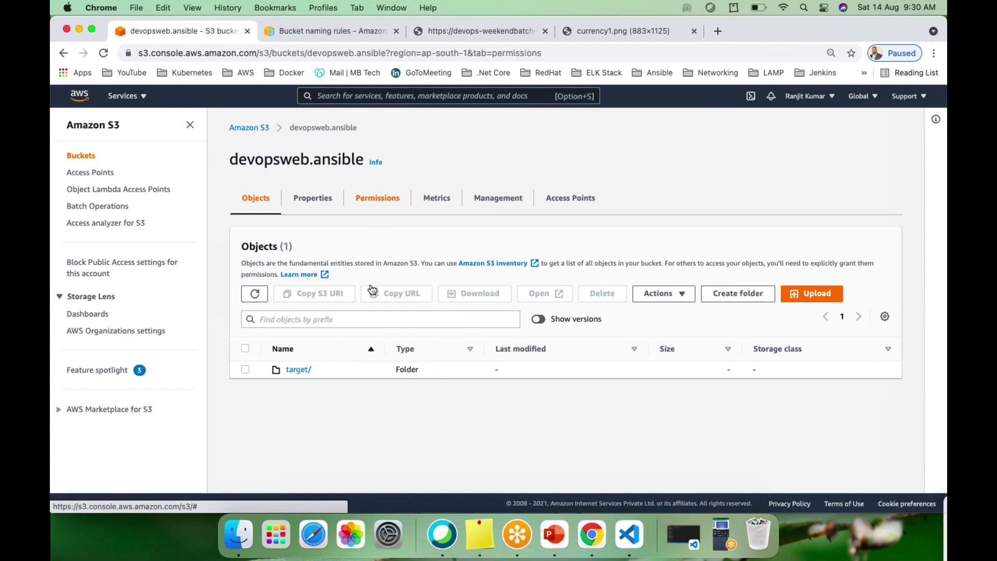
{"action": "scroll", "coordinate": [370, 356], "scroll_direction": "down", "scroll_amount": 5}
{"action": "scroll", "coordinate": [370, 356], "scroll_direction": "down", "scroll_amount": 15}
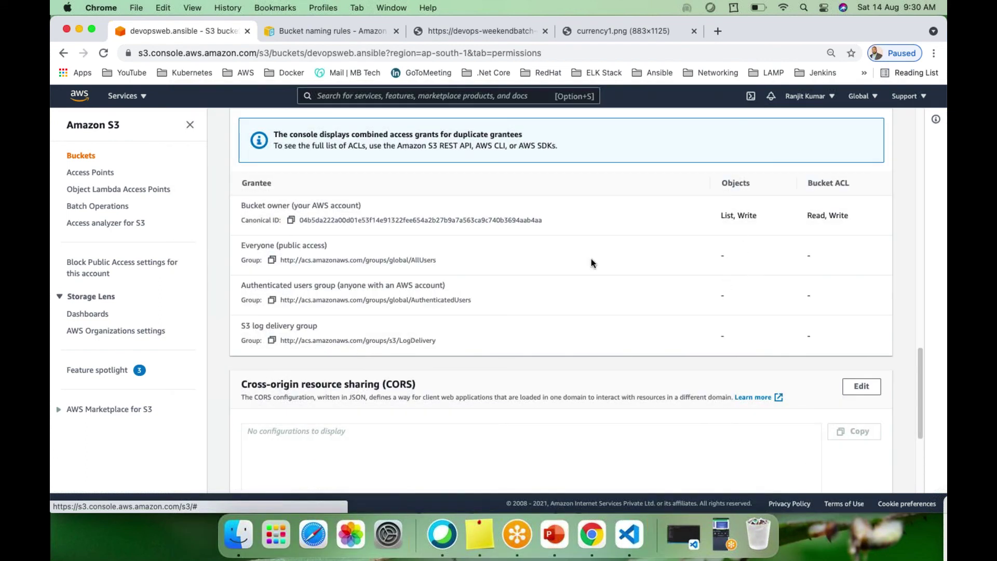
{"action": "left_click_drag", "start_coordinate": [721, 257], "coordinate": [855, 257]}
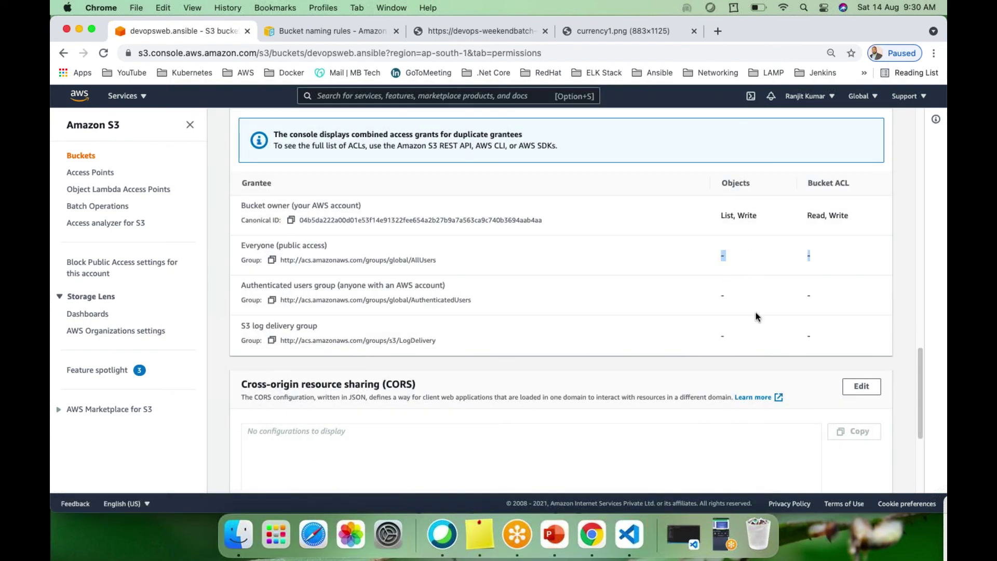
{"action": "scroll", "coordinate": [563, 326], "scroll_direction": "up", "scroll_amount": 1}
{"action": "scroll", "coordinate": [562, 325], "scroll_direction": "up", "scroll_amount": 15}
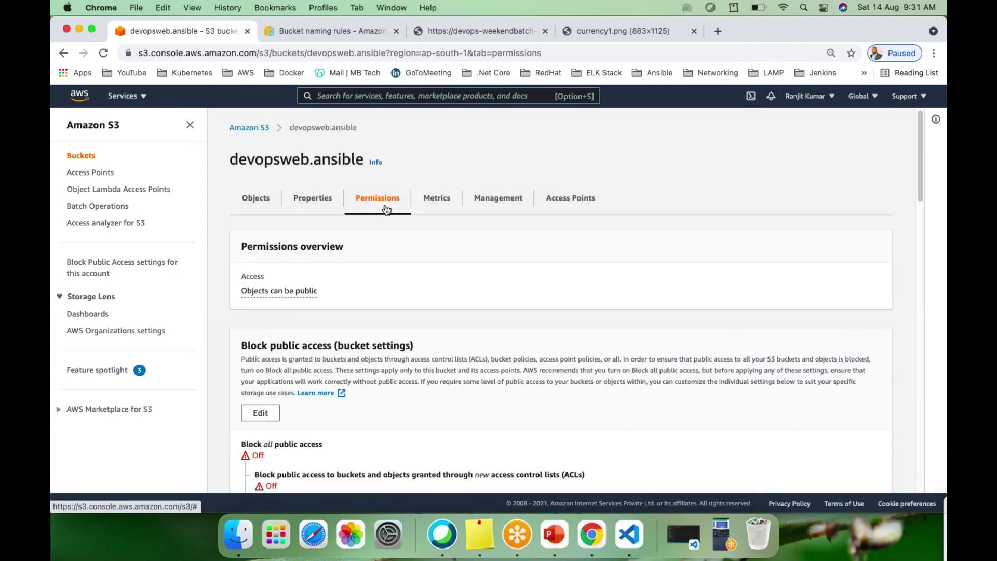
Open the target/ folder in devopsweb.ansible and examine its region, S3 URI and ARN properties.
{"action": "left_click", "coordinate": [313, 202]}
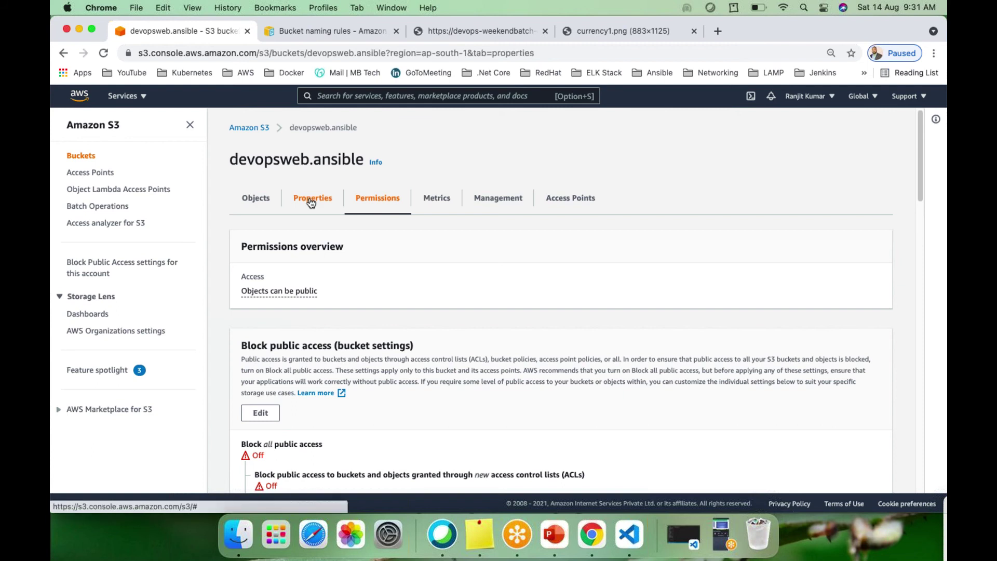
{"action": "left_click", "coordinate": [261, 203]}
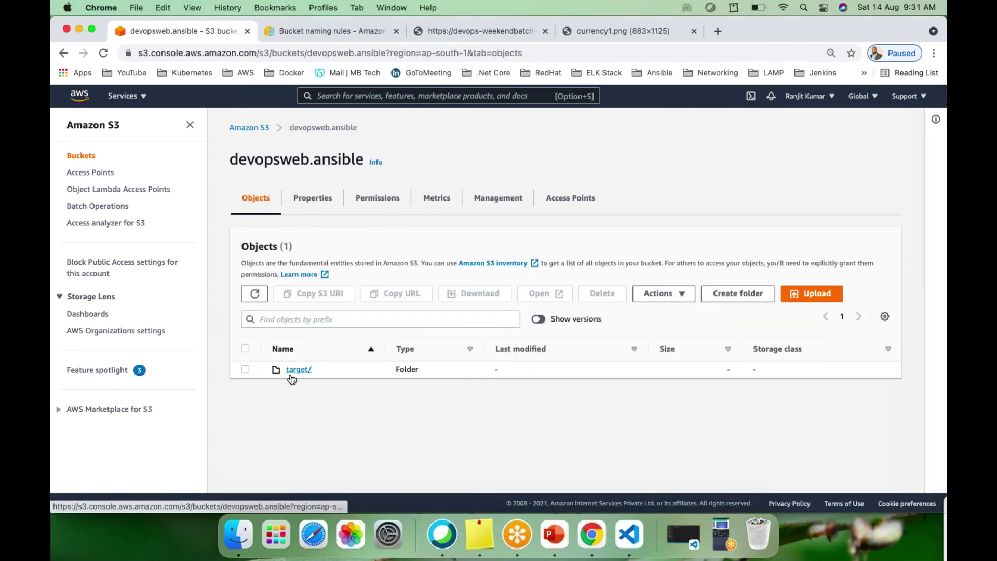
{"action": "left_click", "coordinate": [298, 370]}
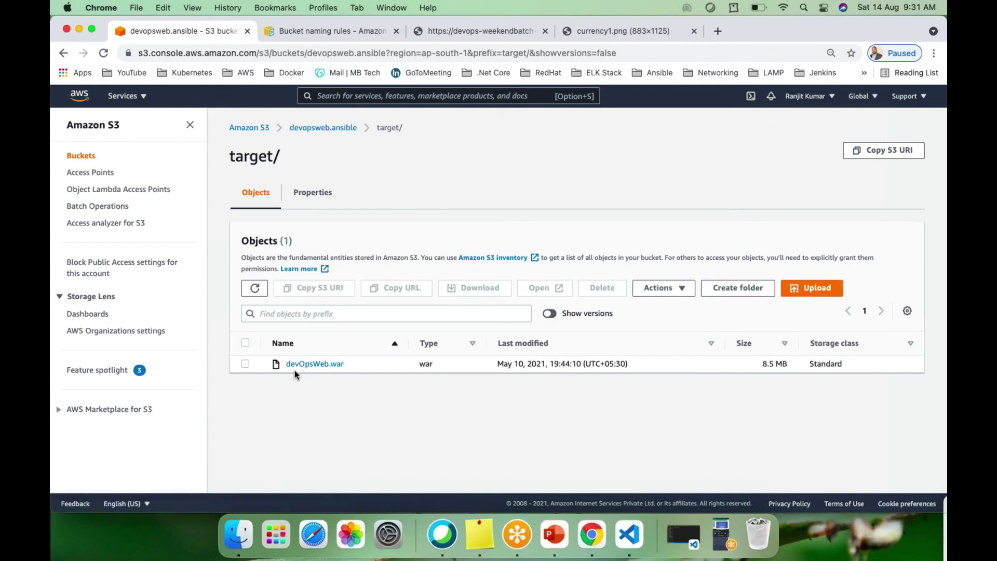
{"action": "left_click", "coordinate": [315, 197]}
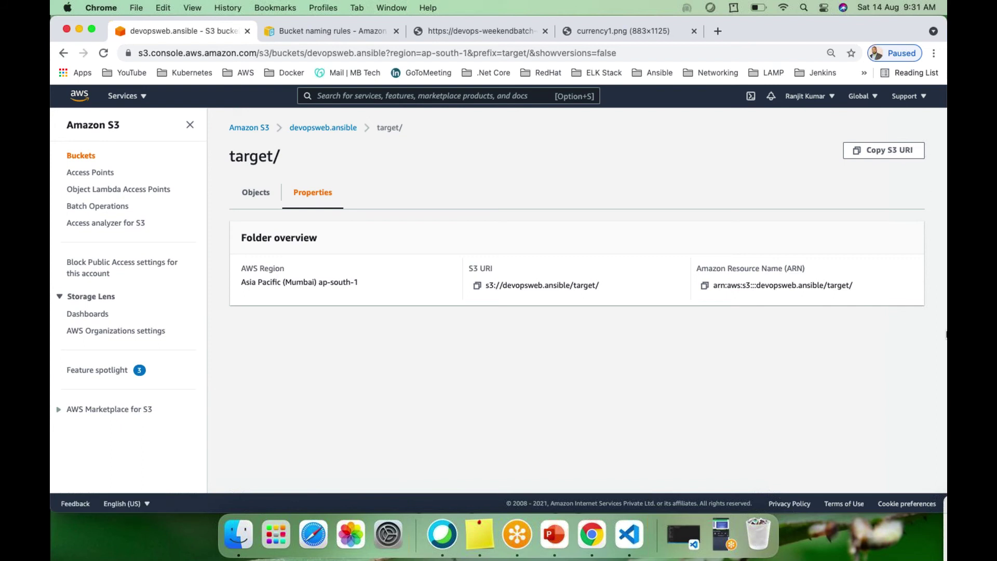
{"action": "left_click_drag", "start_coordinate": [862, 285], "coordinate": [218, 281]}
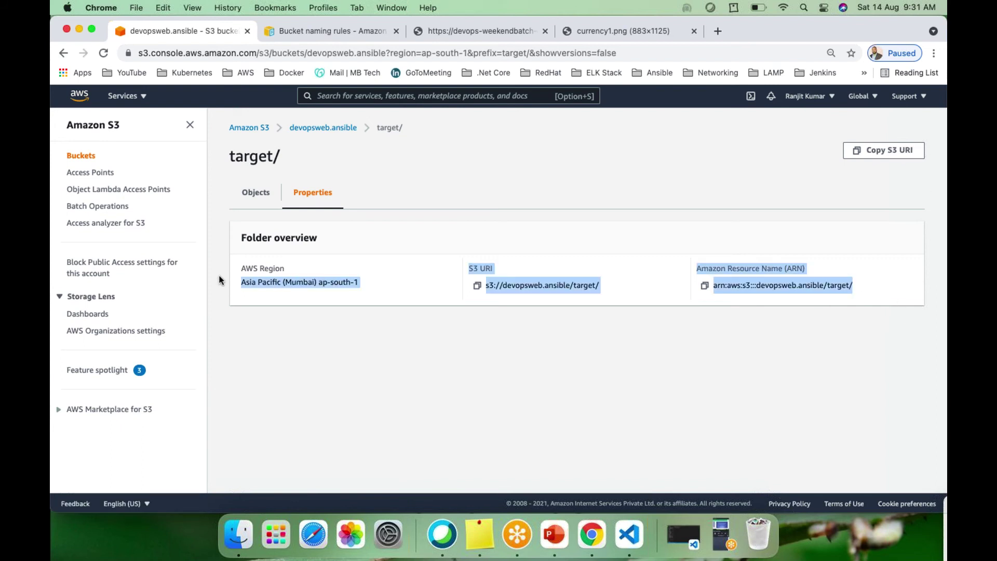
Check the actions available for the target/ folder's objects, then return to the devopsweb.ansible bucket.
{"action": "left_click", "coordinate": [260, 196]}
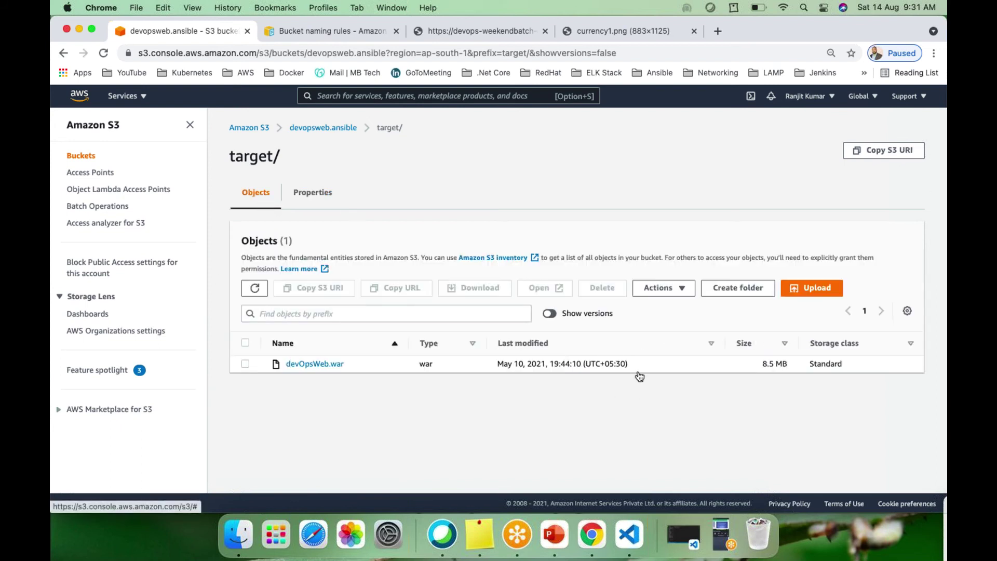
{"action": "left_click", "coordinate": [684, 291]}
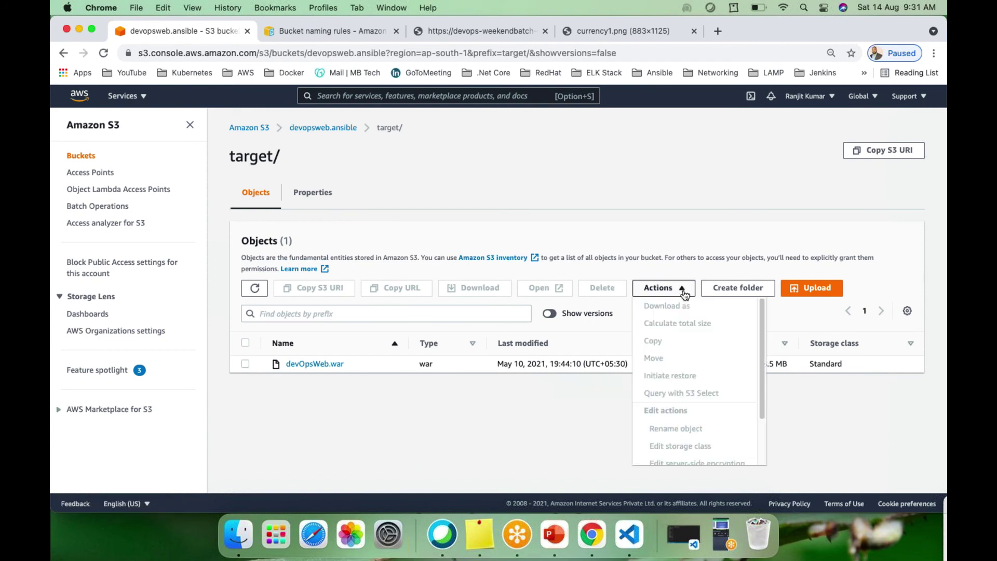
{"action": "left_click", "coordinate": [447, 396]}
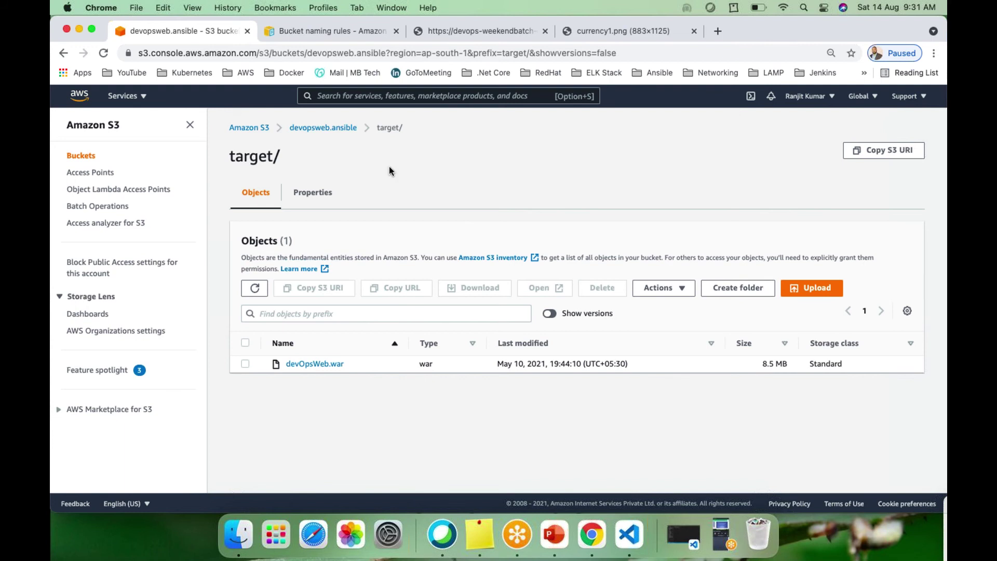
{"action": "left_click", "coordinate": [314, 130]}
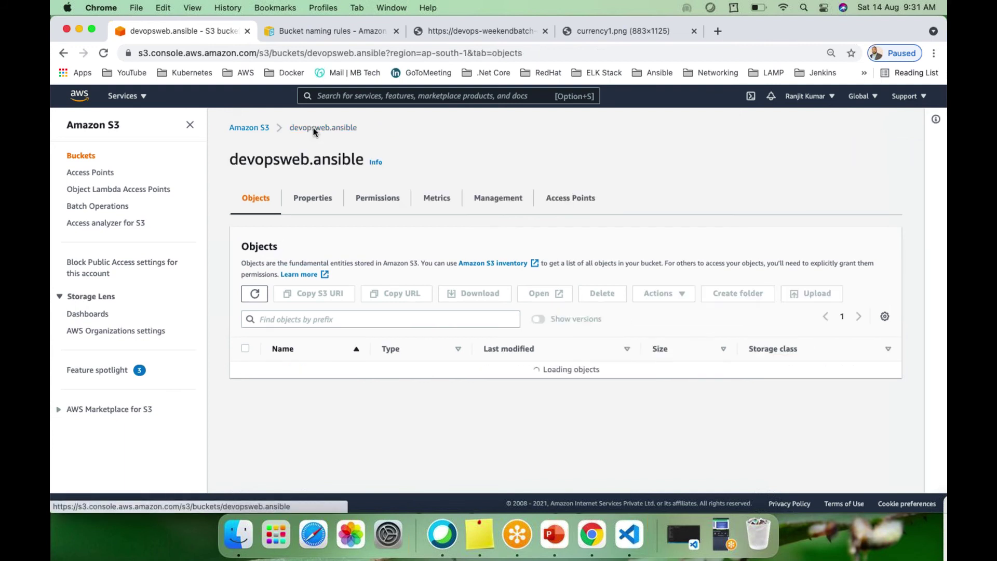
Grant Everyone (public access) the List permission on objects in the devopsweb.ansible bucket ACL, acknowledge the effects and save the changes.
{"action": "left_click", "coordinate": [375, 198]}
{"action": "scroll", "coordinate": [376, 219], "scroll_direction": "down", "scroll_amount": 5}
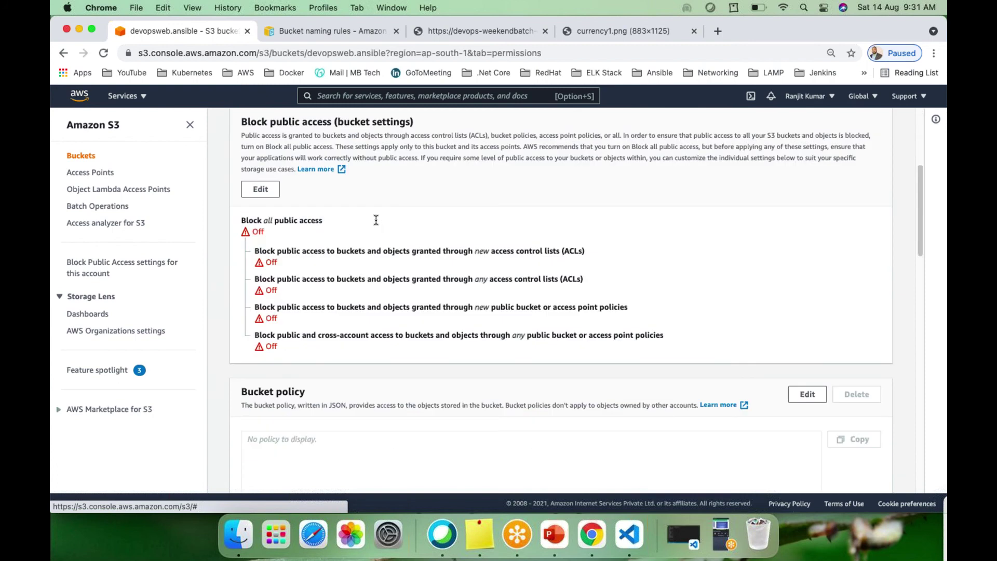
{"action": "scroll", "coordinate": [376, 220], "scroll_direction": "down", "scroll_amount": 10}
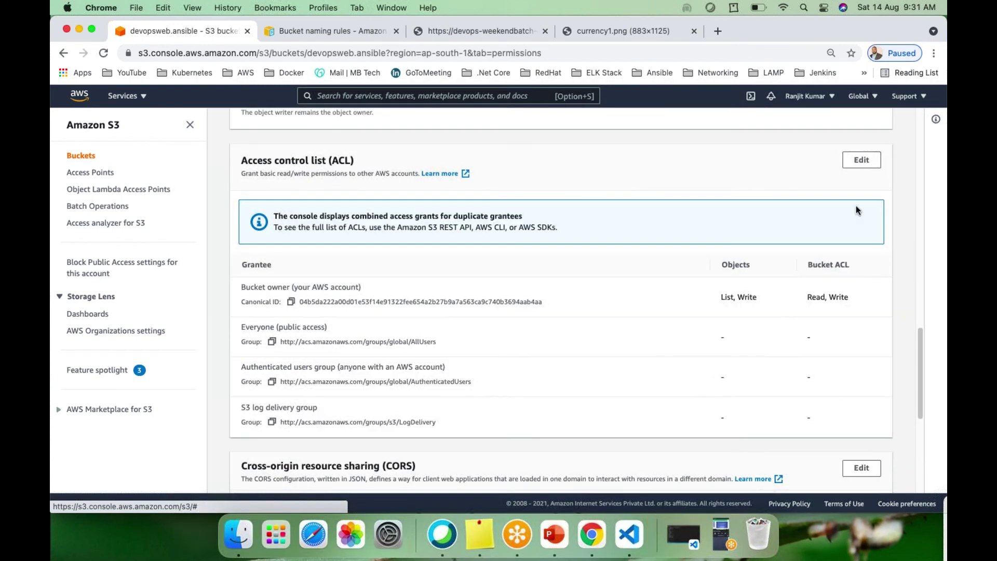
{"action": "left_click", "coordinate": [862, 160]}
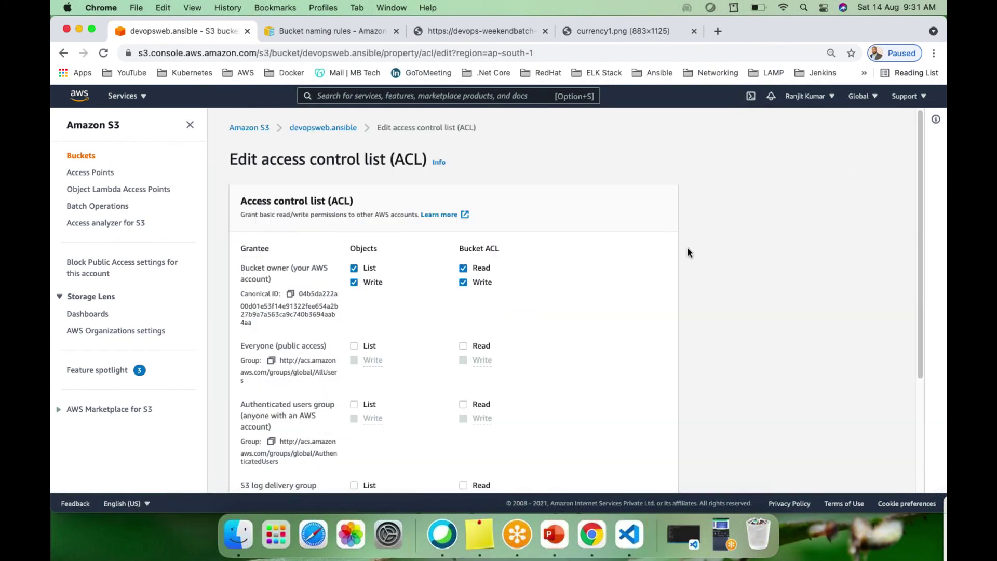
{"action": "left_click", "coordinate": [354, 345]}
{"action": "scroll", "coordinate": [549, 415], "scroll_direction": "down", "scroll_amount": 4}
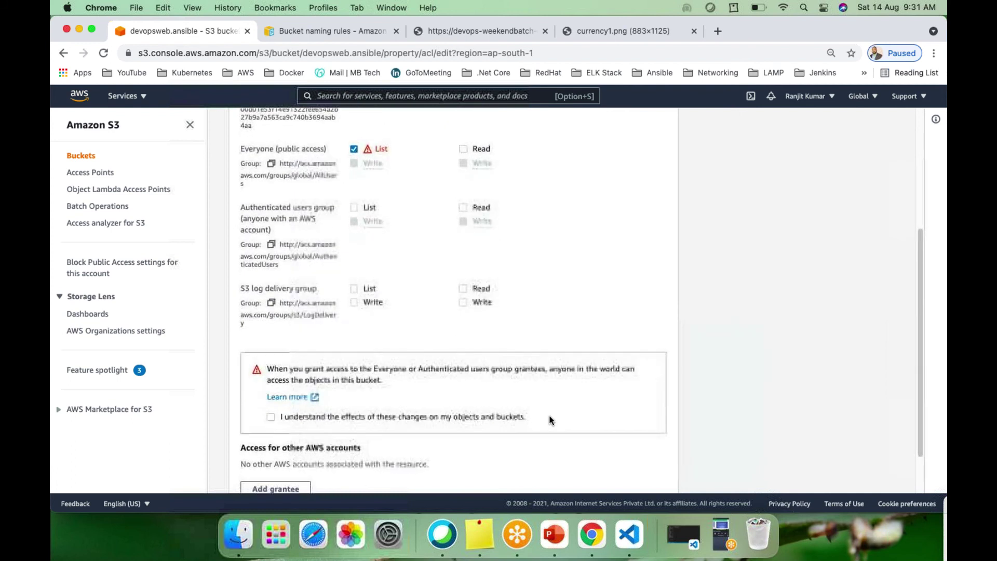
{"action": "scroll", "coordinate": [549, 419], "scroll_direction": "down", "scroll_amount": 2}
{"action": "left_click", "coordinate": [271, 360]}
{"action": "left_click", "coordinate": [626, 475]}
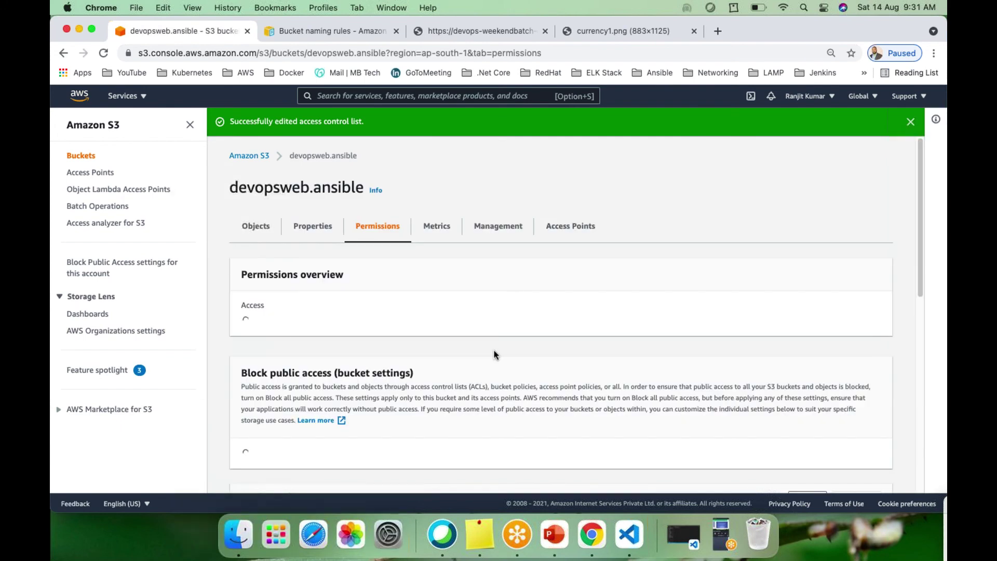
Check the public access status of devopsweb.ansible in its permissions and in the S3 bucket list.
{"action": "scroll", "coordinate": [469, 345], "scroll_direction": "down", "scroll_amount": 5}
{"action": "scroll", "coordinate": [467, 345], "scroll_direction": "up", "scroll_amount": 10}
{"action": "scroll", "coordinate": [466, 347], "scroll_direction": "down", "scroll_amount": 15}
{"action": "scroll", "coordinate": [467, 345], "scroll_direction": "up", "scroll_amount": 15}
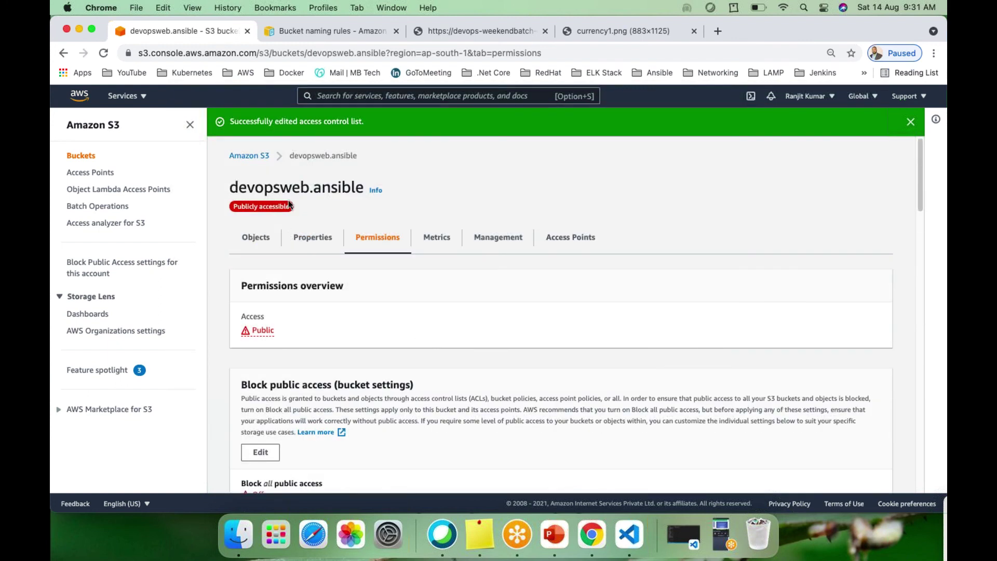
{"action": "left_click", "coordinate": [248, 156]}
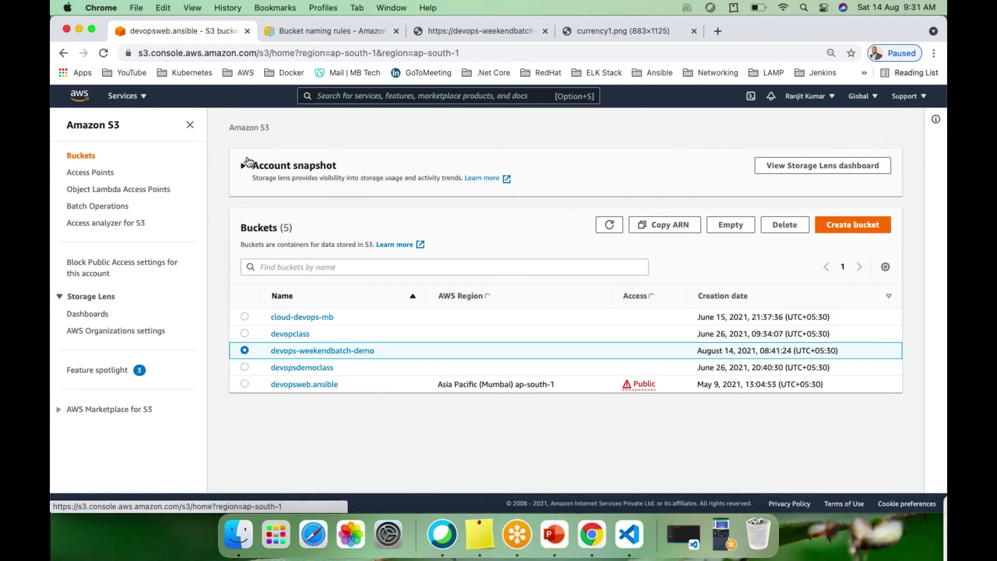
Open devOpsWeb.war in the target/ folder of devopsweb.ansible and copy its object URL.
{"action": "left_click", "coordinate": [303, 383]}
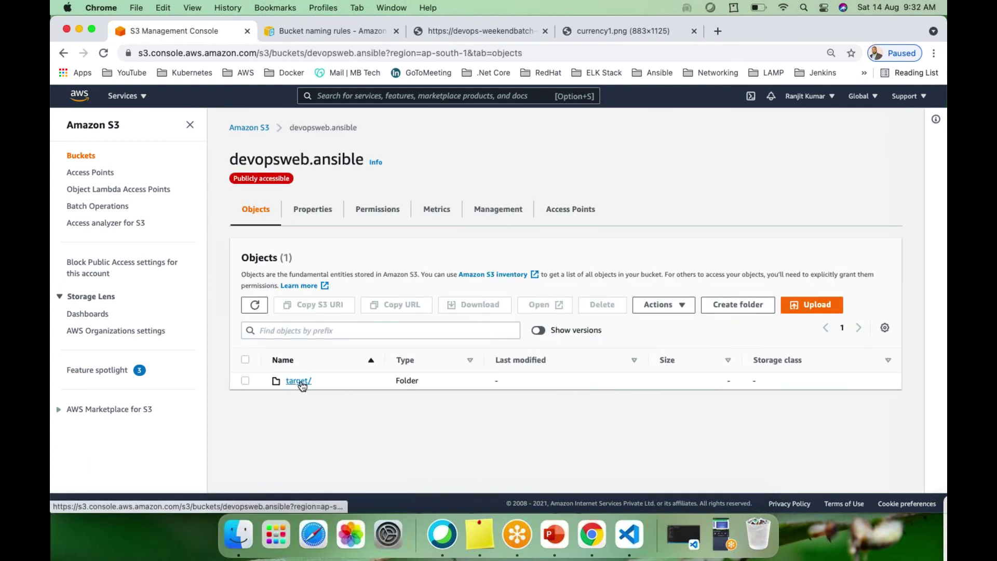
{"action": "left_click", "coordinate": [301, 382]}
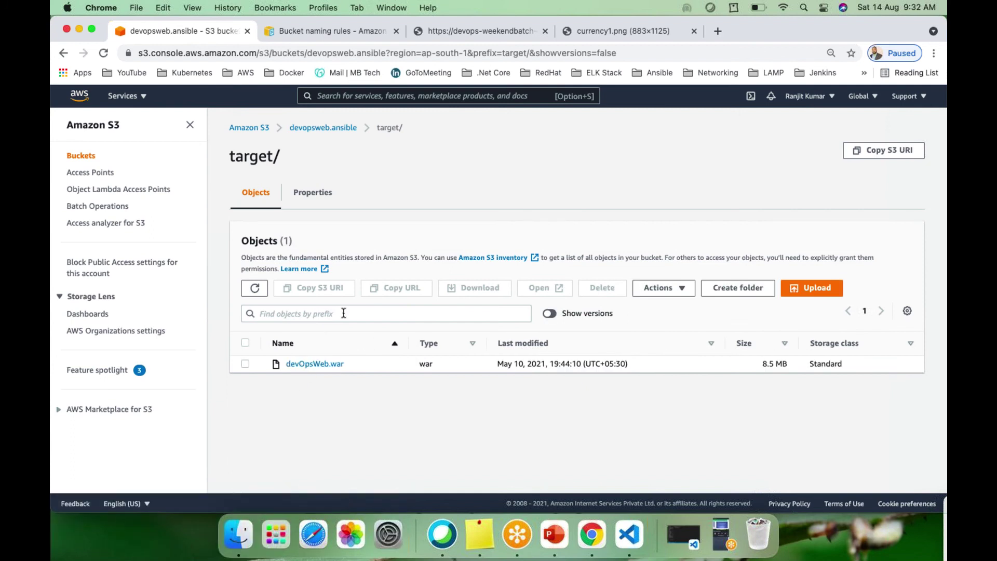
{"action": "left_click", "coordinate": [303, 365]}
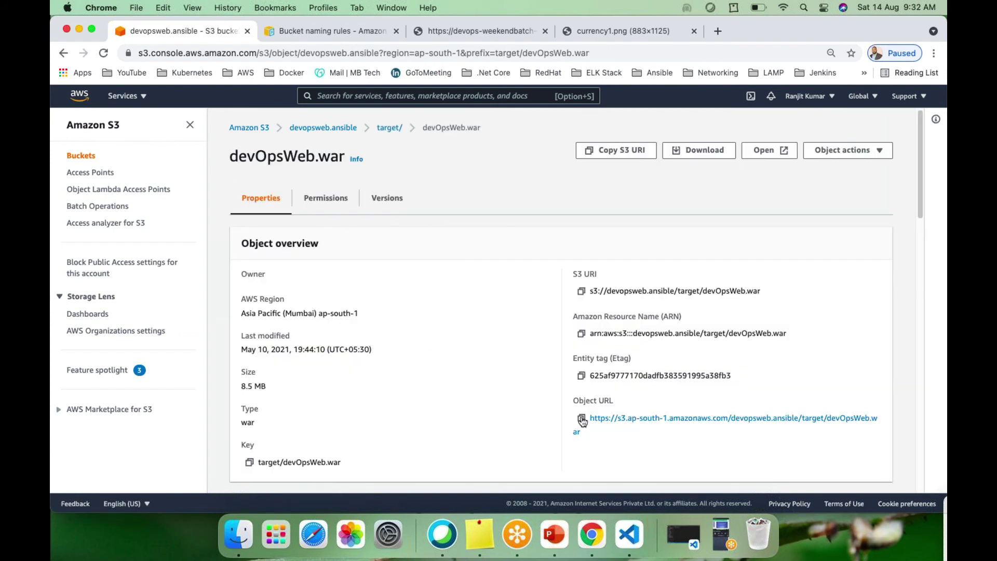
{"action": "left_click", "coordinate": [581, 418]}
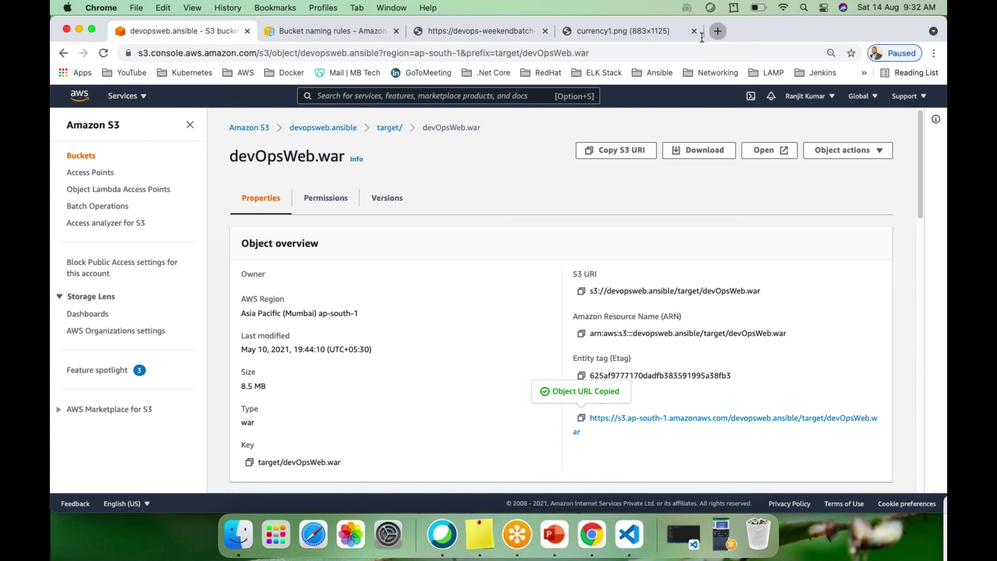
{"action": "left_click", "coordinate": [717, 31]}
{"action": "key", "text": "cmd+v"}
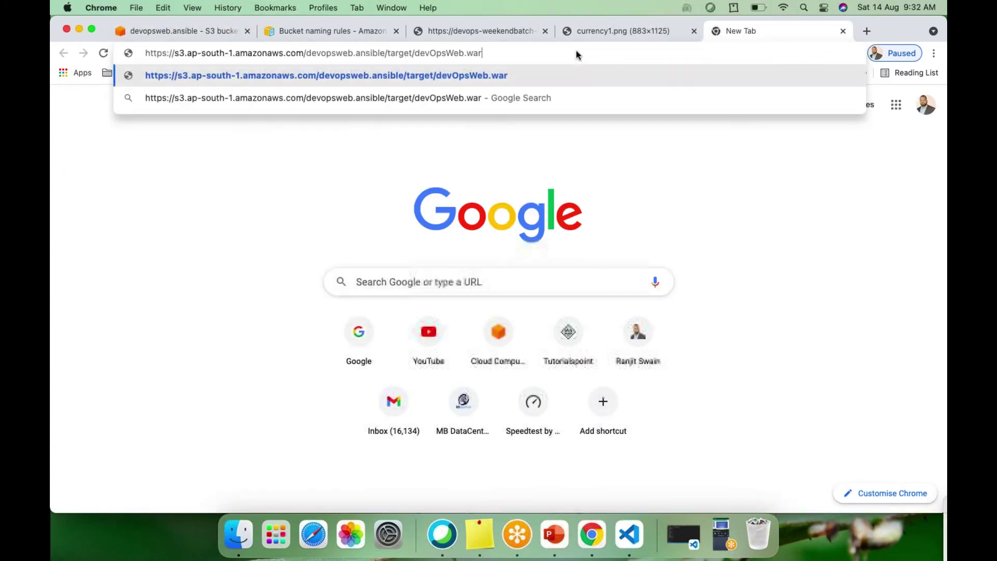
{"action": "key", "text": "BackSpace"}
{"action": "key", "text": "BackSpace"}
{"action": "key", "text": "BackSpace"}
{"action": "key", "text": "BackSpace"}
{"action": "key", "text": "BackSpace"}
{"action": "key", "text": "BackSpace"}
{"action": "key", "text": "BackSpace"}
{"action": "key", "text": "BackSpace"}
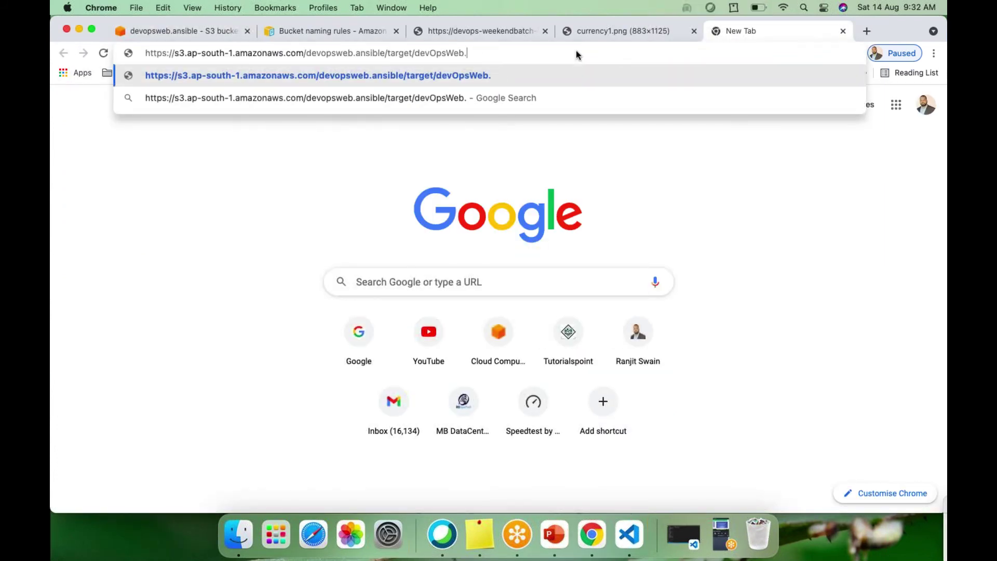
{"action": "key", "text": "BackSpace"}
{"action": "key", "text": "BackSpace"}
{"action": "key", "text": "BackSpace"}
{"action": "key", "text": "BackSpace"}
{"action": "key", "text": "BackSpace"}
{"action": "key", "text": "BackSpace"}
{"action": "key", "text": "BackSpace"}
{"action": "key", "text": "BackSpace"}
{"action": "key", "text": "BackSpace"}
{"action": "key", "text": "BackSpace"}
{"action": "key", "text": "BackSpace"}
{"action": "key", "text": "BackSpace"}
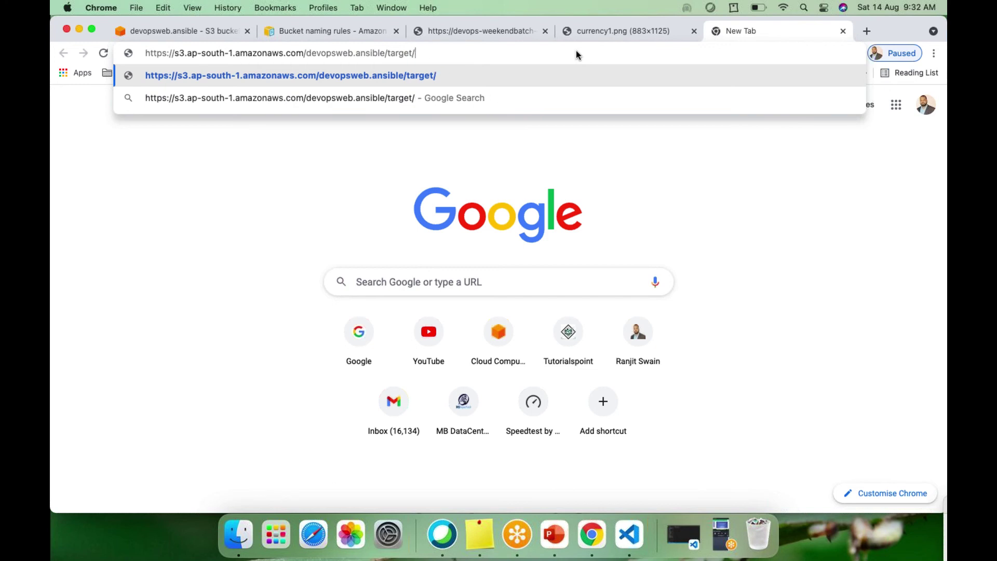
{"action": "key", "text": "BackSpace"}
{"action": "key", "text": "BackSpace"}
{"action": "key", "text": "BackSpace"}
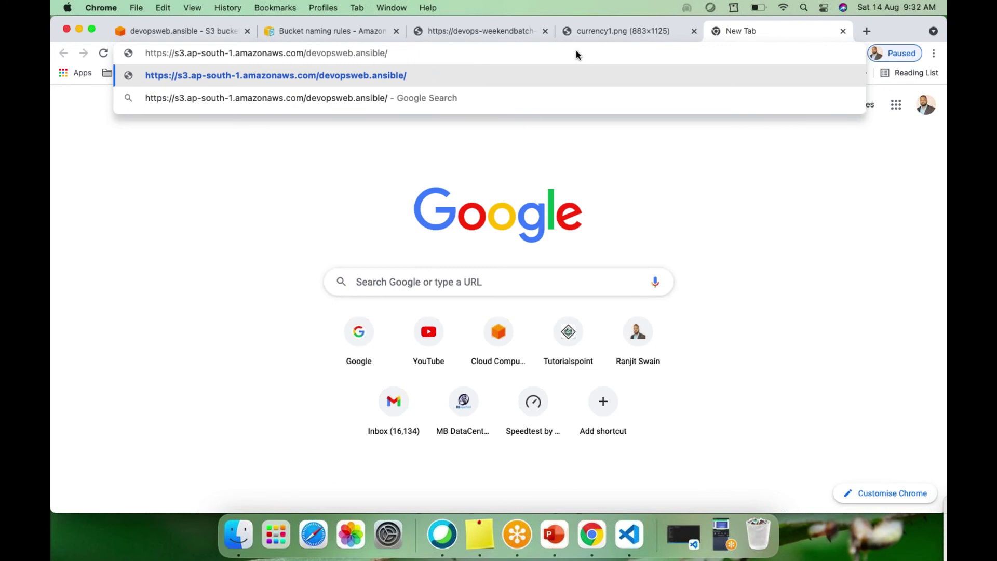
{"action": "key", "text": "Return"}
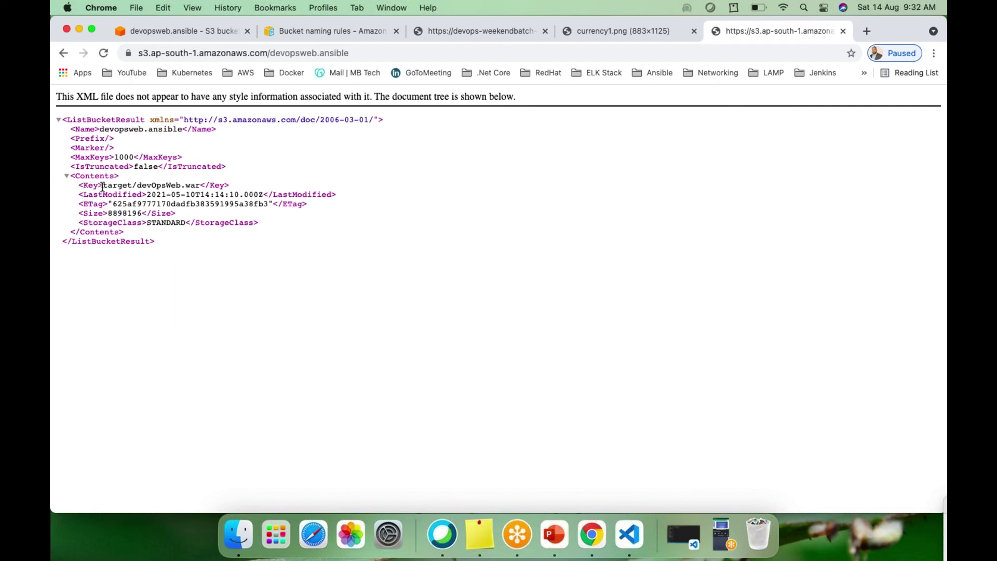
Examine the folder and file name parts of the object key in the bucket's XML listing.
{"action": "left_click_drag", "start_coordinate": [104, 185], "coordinate": [199, 183]}
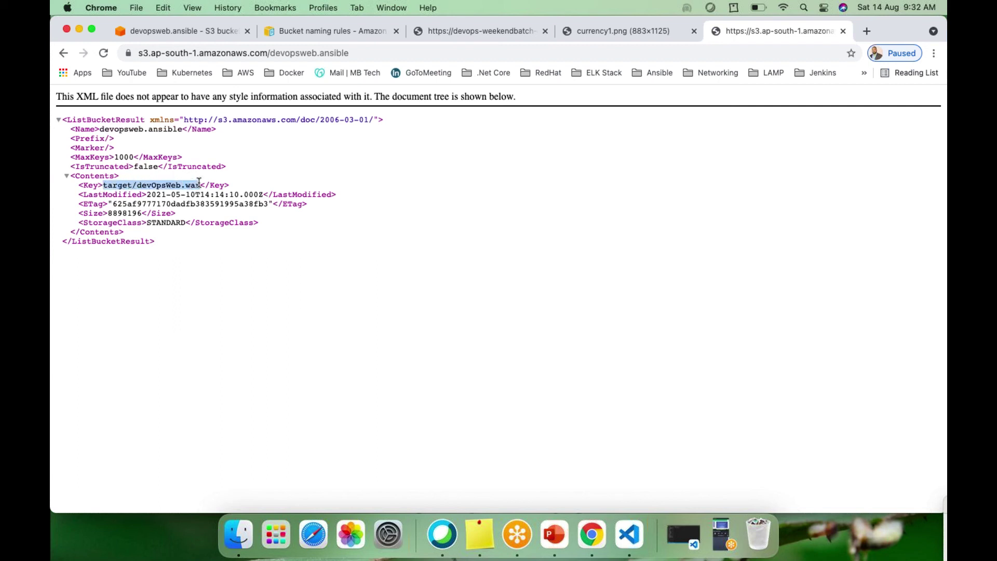
{"action": "left_click", "coordinate": [283, 258]}
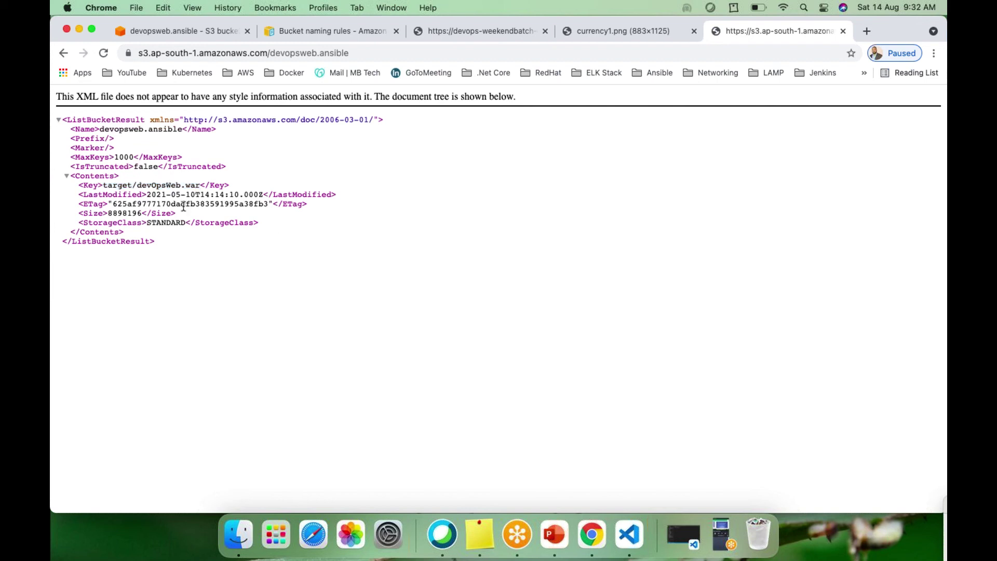
{"action": "left_click_drag", "start_coordinate": [138, 185], "coordinate": [198, 185]}
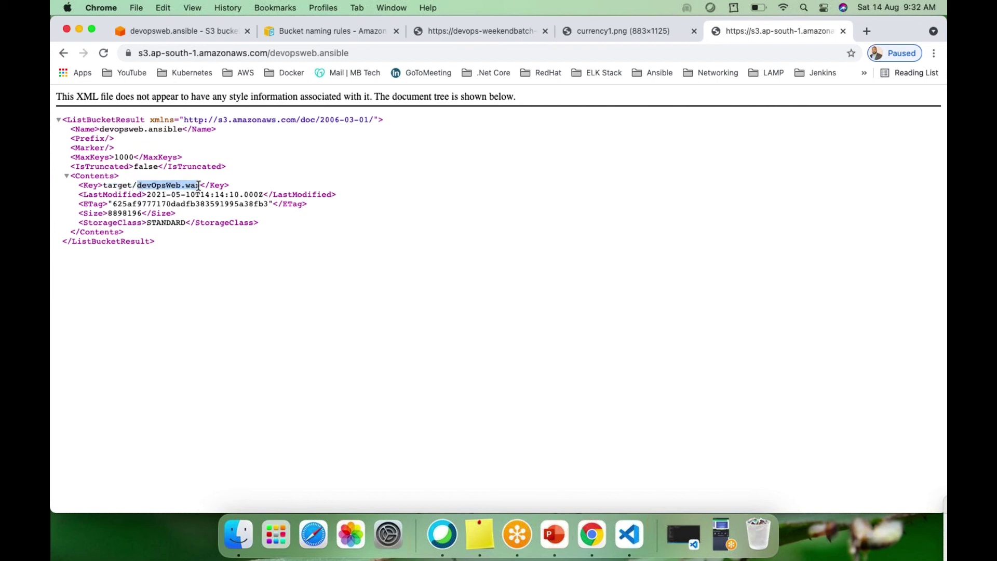
{"action": "left_click", "coordinate": [104, 186]}
{"action": "left_click_drag", "start_coordinate": [105, 186], "coordinate": [136, 186]}
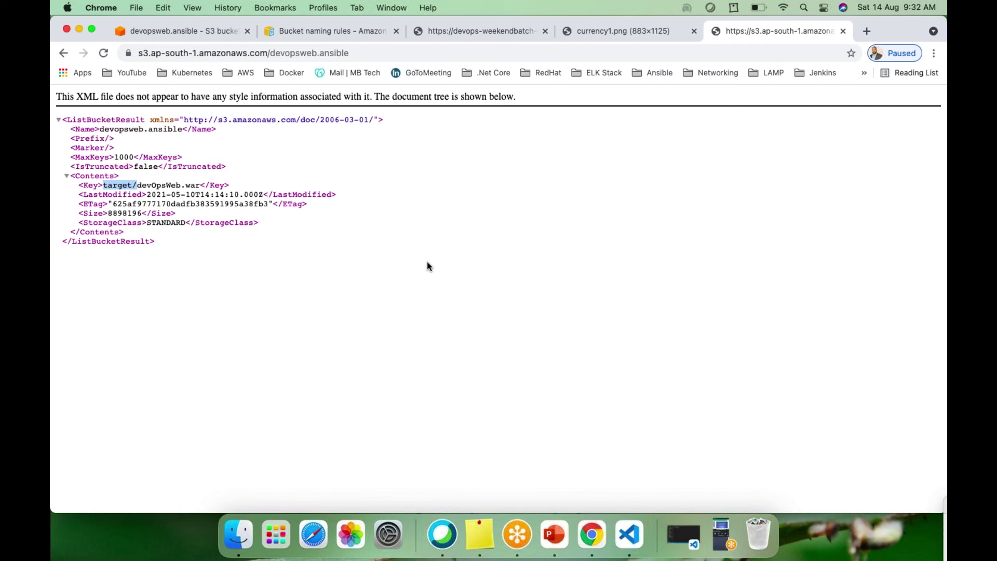
{"action": "left_click", "coordinate": [158, 241]}
Extend the bucket URL with the object key target/devOpsWeb.war and request the object directly.
{"action": "left_click_drag", "start_coordinate": [108, 184], "coordinate": [200, 185]}
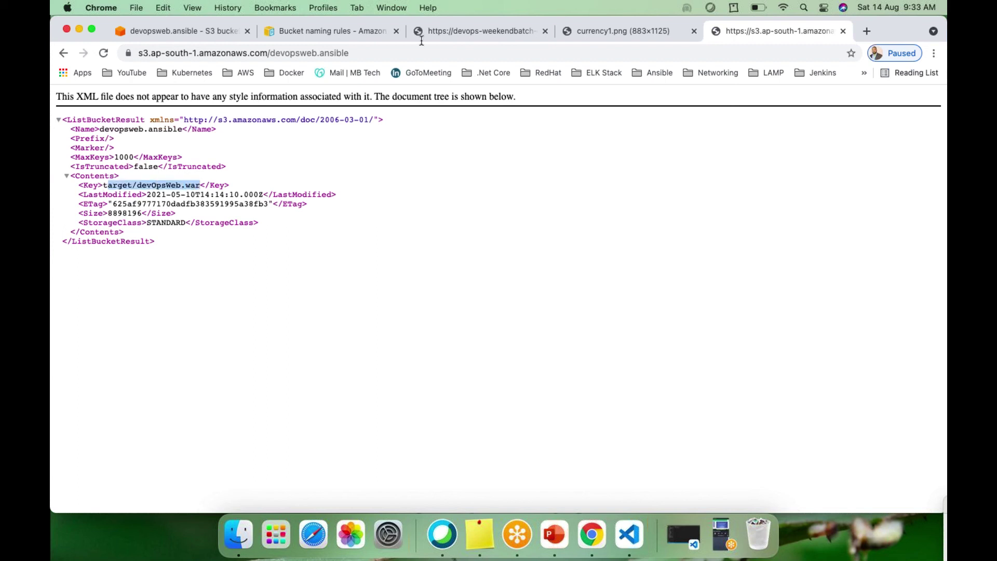
{"action": "left_click", "coordinate": [368, 52]}
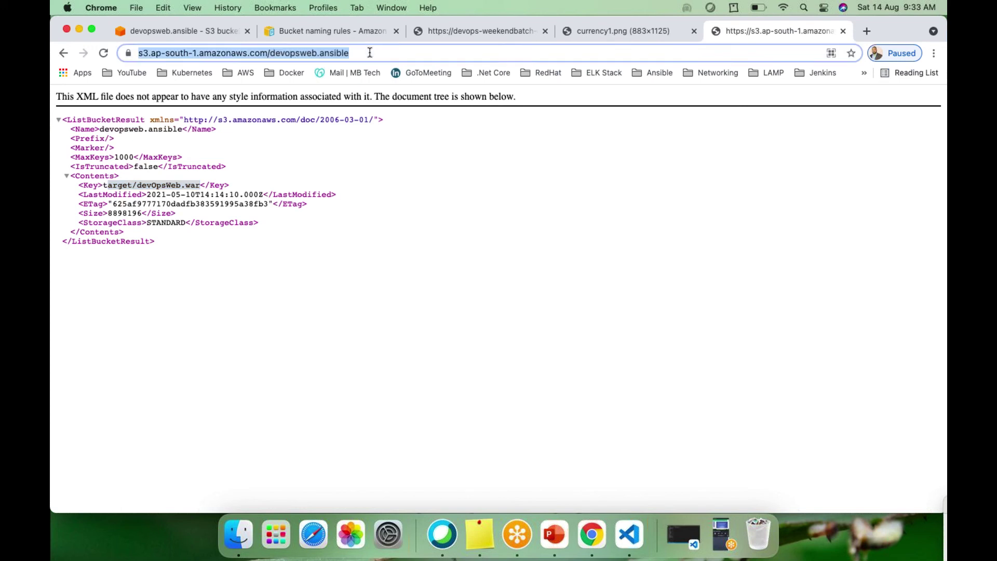
{"action": "left_click", "coordinate": [372, 52]}
{"action": "type", "text": "//"}
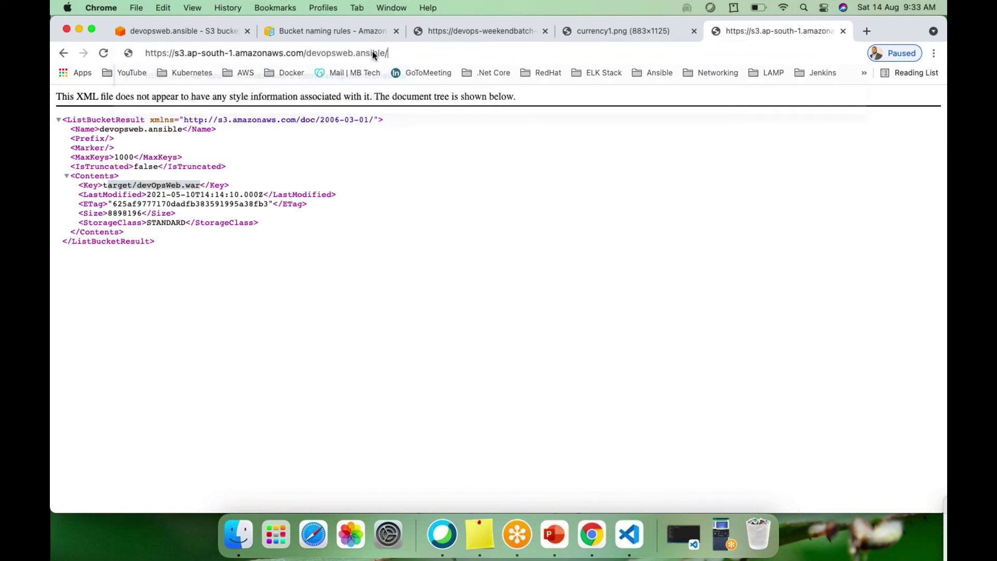
{"action": "key", "text": "super+v"}
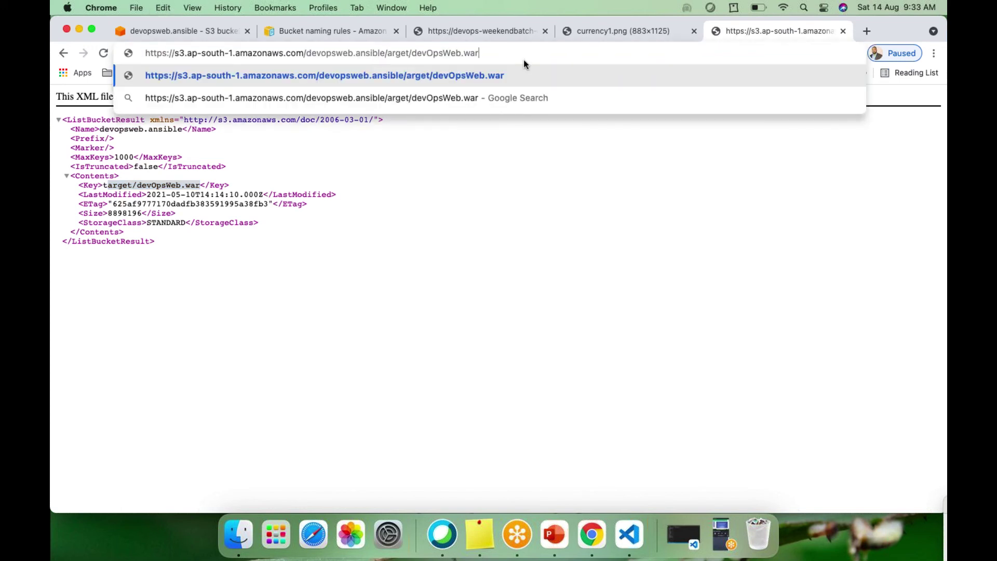
{"action": "key", "text": "Return"}
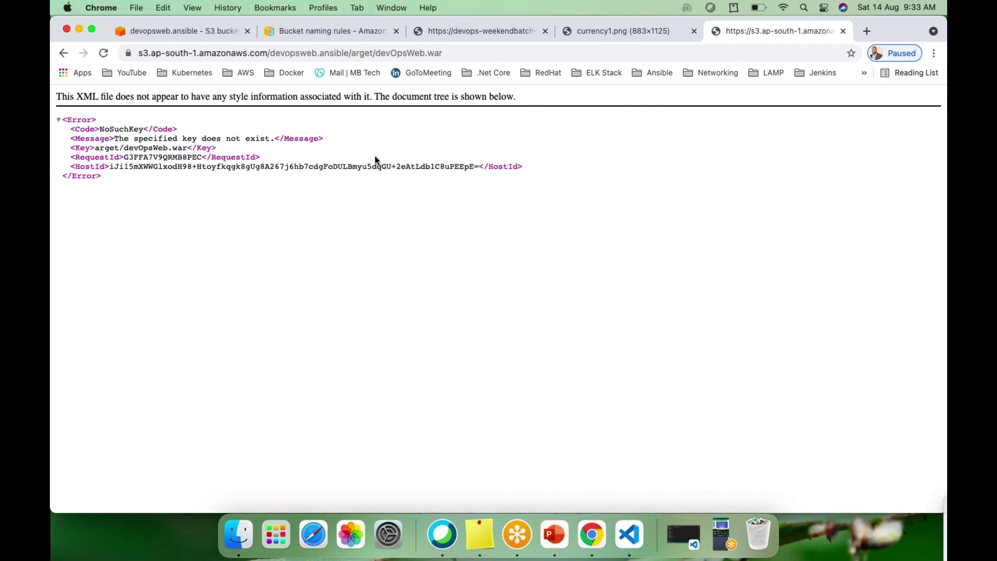
{"action": "left_click", "coordinate": [353, 55]}
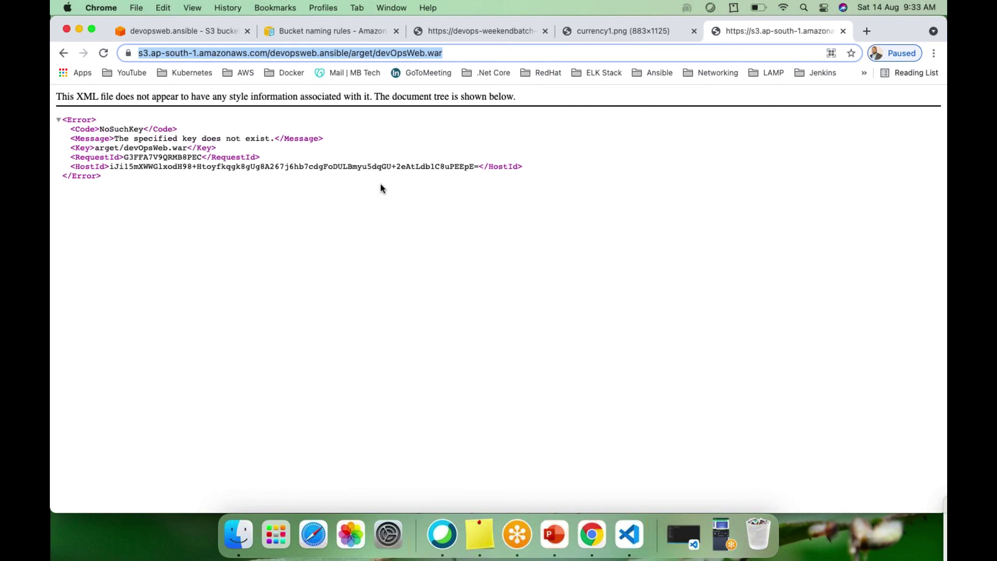
{"action": "left_click", "coordinate": [353, 54]}
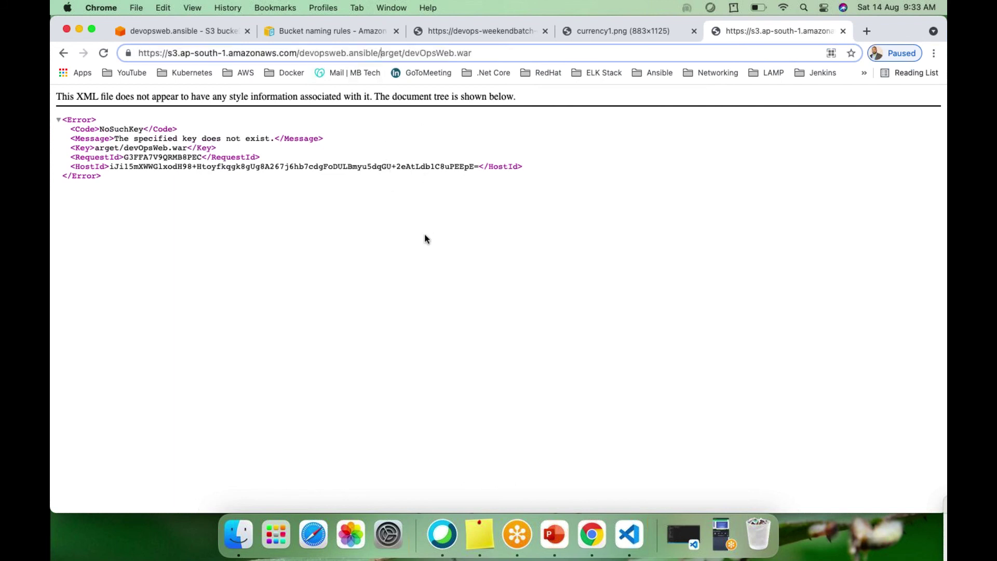
{"action": "type", "text": "t"}
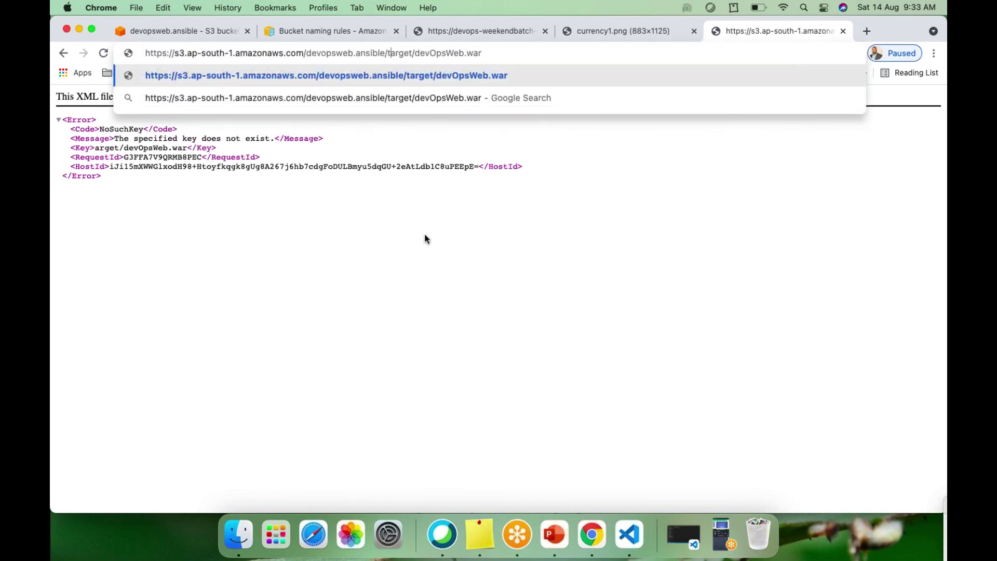
{"action": "key", "text": "Return"}
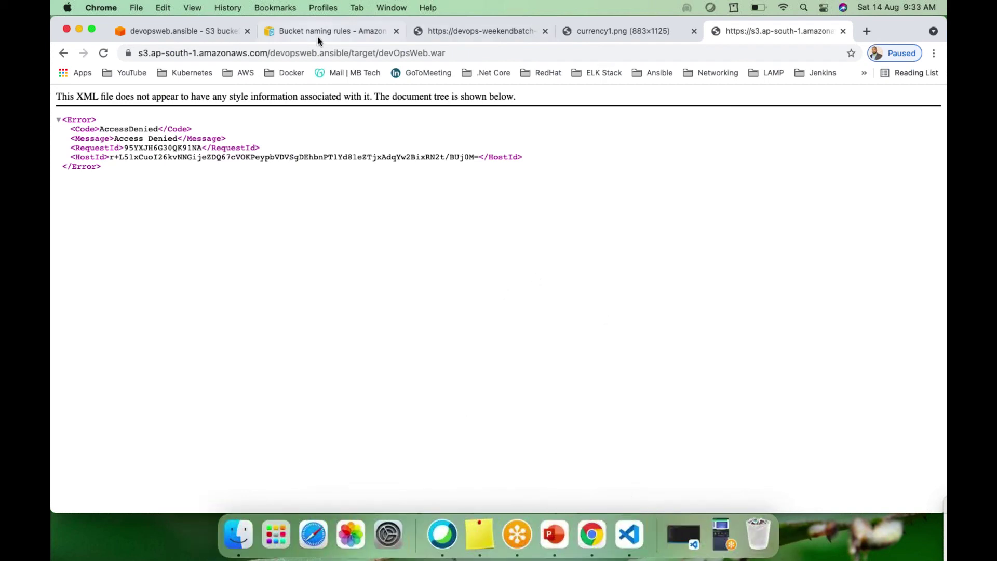
Return to devOpsWeb.war in the S3 console and examine the Everyone grants in its access control list.
{"action": "left_click", "coordinate": [191, 33]}
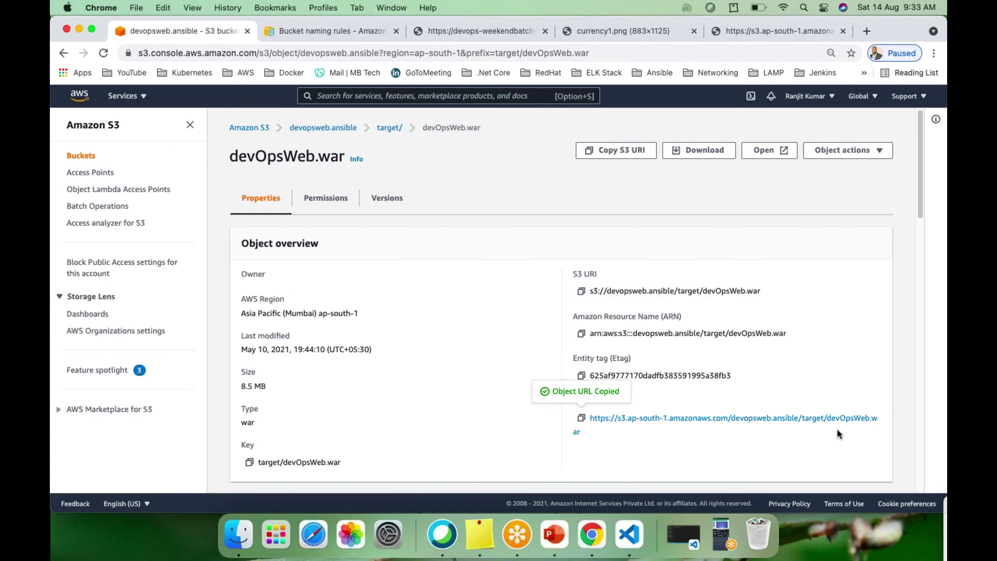
{"action": "scroll", "coordinate": [607, 430], "scroll_direction": "down", "scroll_amount": 3}
{"action": "scroll", "coordinate": [404, 403], "scroll_direction": "up", "scroll_amount": 3}
{"action": "left_click", "coordinate": [326, 197]}
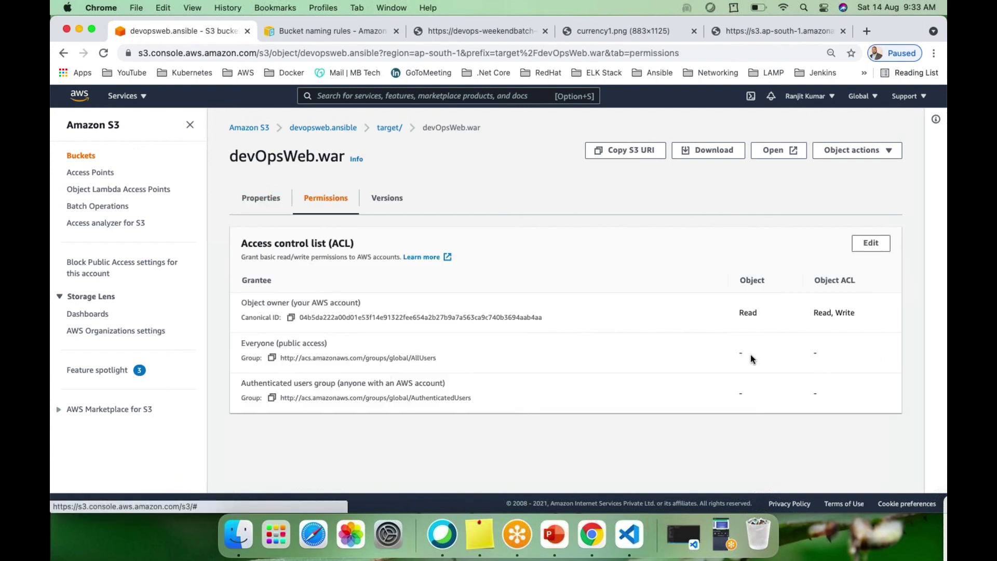
{"action": "left_click_drag", "start_coordinate": [739, 355], "coordinate": [836, 353]}
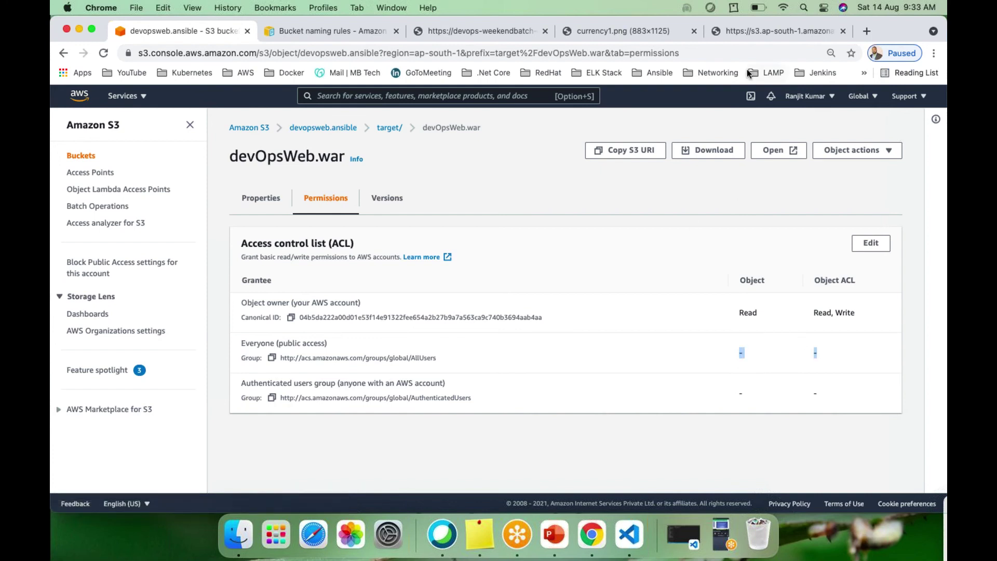
Review the direct request's XML response for devOpsWeb.war, close that page and return to the object's permissions in the S3 console.
{"action": "left_click", "coordinate": [750, 32]}
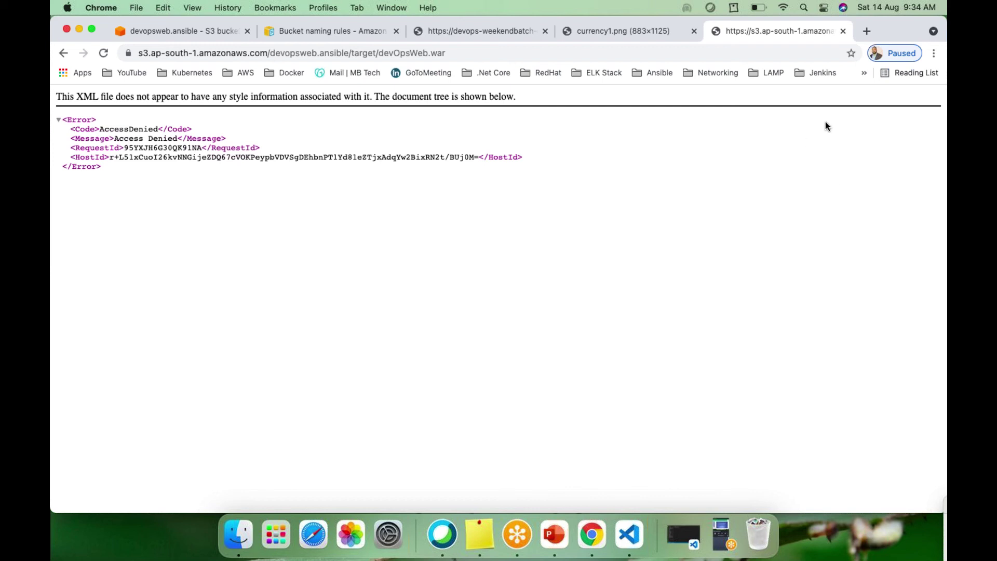
{"action": "left_click", "coordinate": [843, 30]}
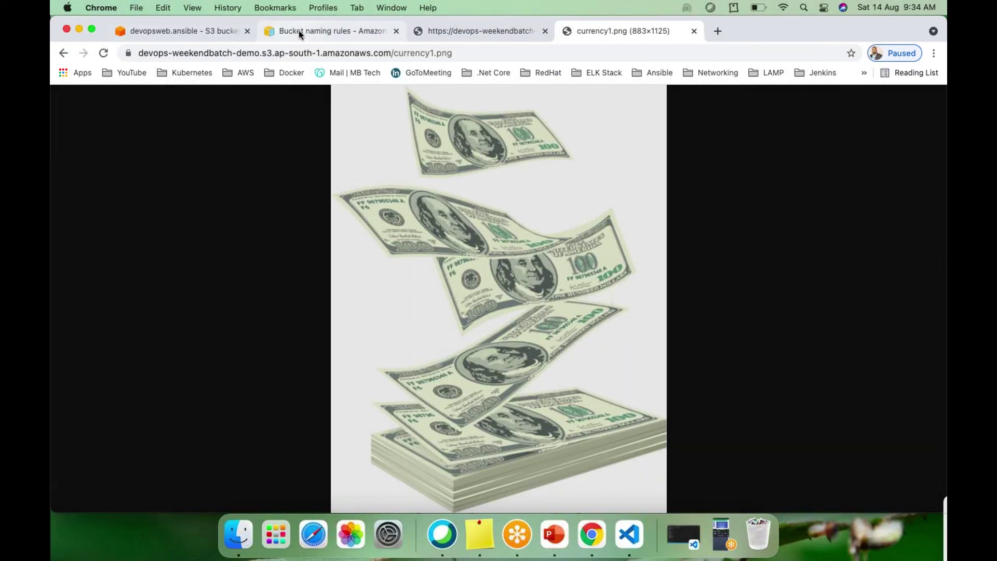
{"action": "left_click", "coordinate": [178, 30]}
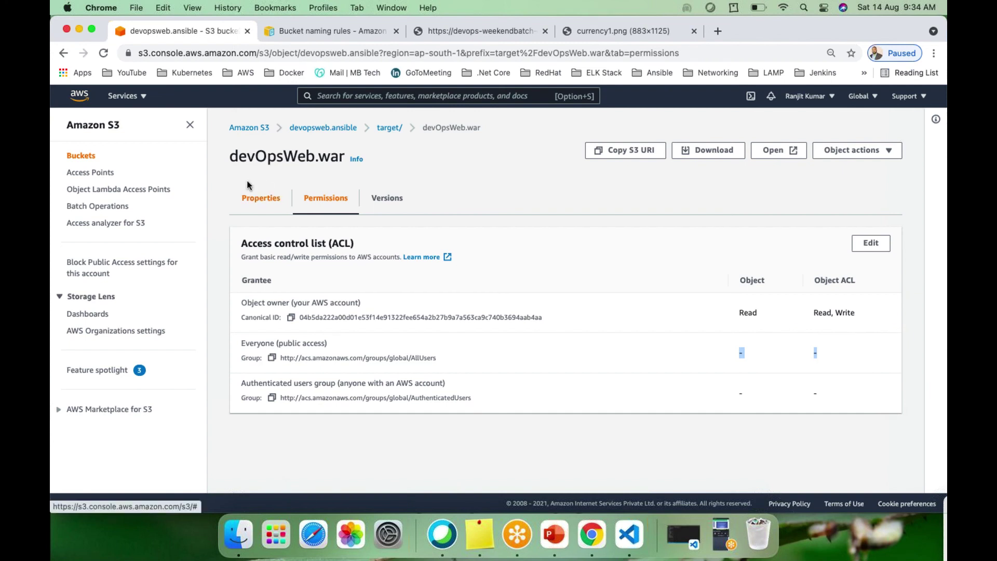
Remove the Everyone group's List grant on objects from devopsweb.ansible's bucket ACL, save it and return to the bucket's objects.
{"action": "left_click", "coordinate": [341, 128]}
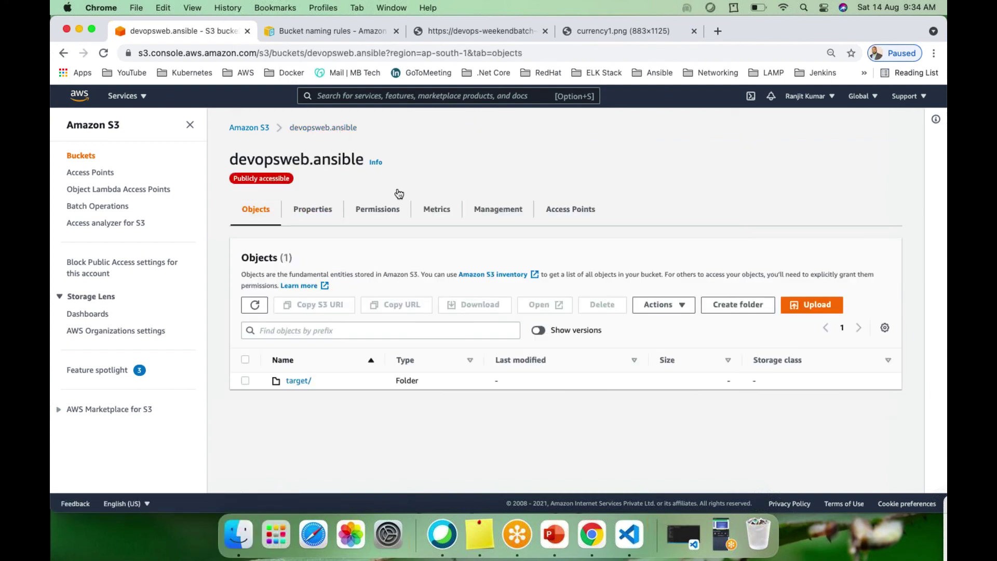
{"action": "left_click", "coordinate": [387, 212]}
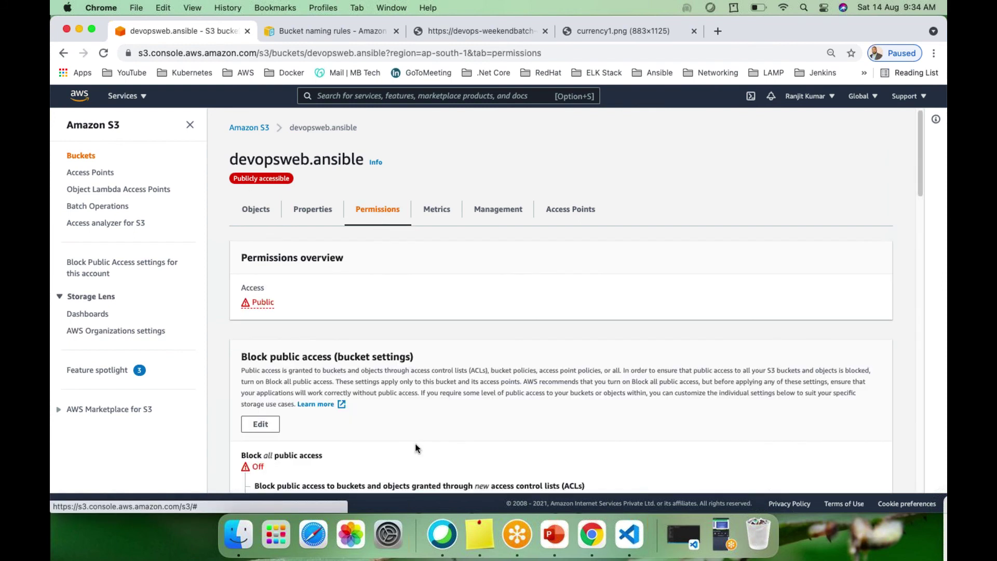
{"action": "scroll", "coordinate": [385, 405], "scroll_direction": "down", "scroll_amount": 20}
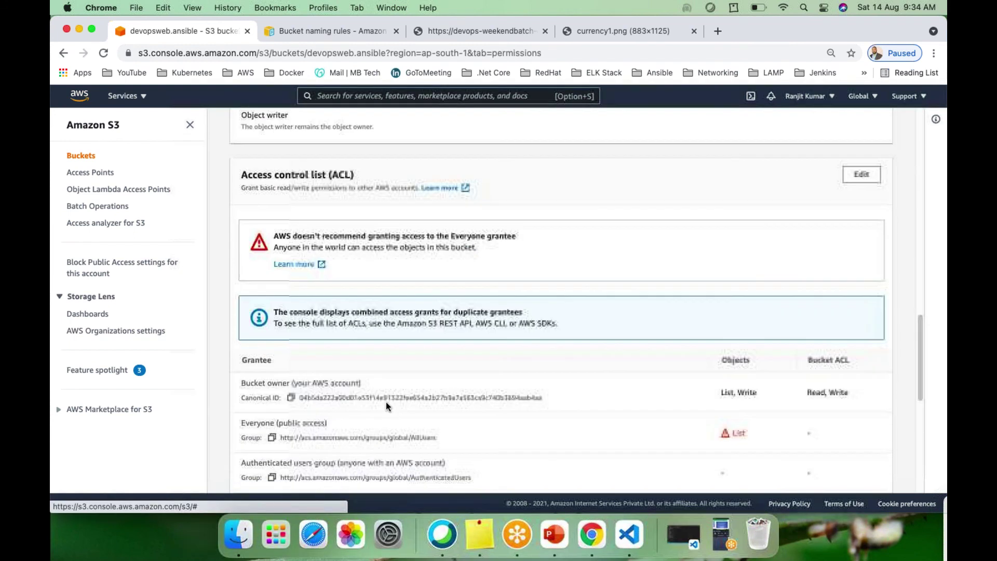
{"action": "scroll", "coordinate": [385, 403], "scroll_direction": "up", "scroll_amount": 7}
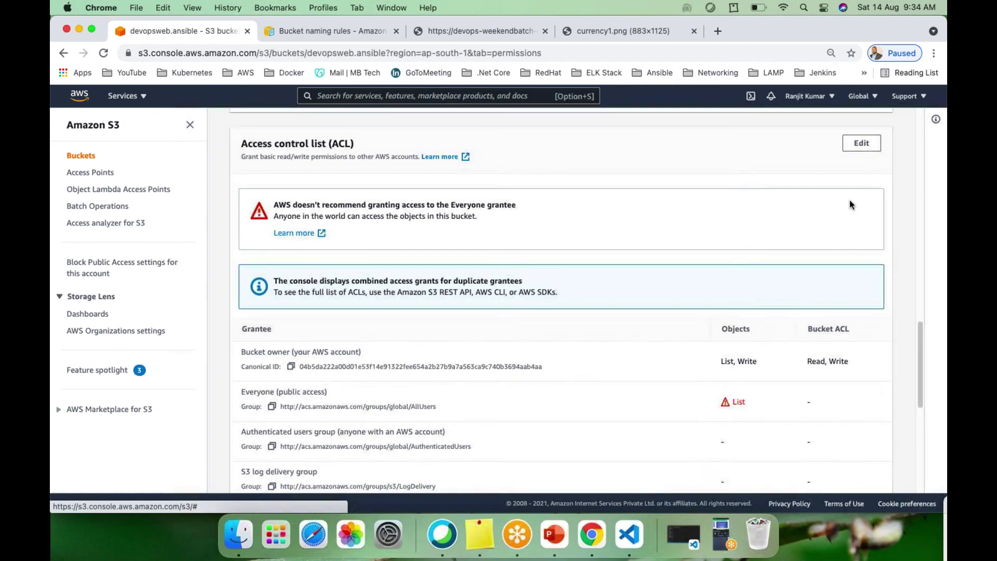
{"action": "left_click", "coordinate": [862, 143]}
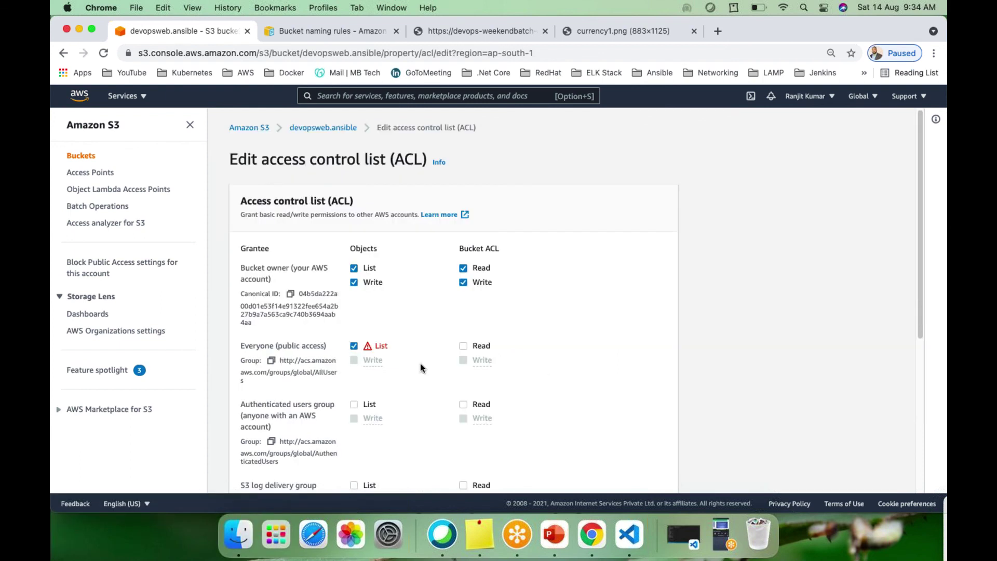
{"action": "left_click", "coordinate": [360, 344]}
{"action": "scroll", "coordinate": [489, 368], "scroll_direction": "down", "scroll_amount": 5}
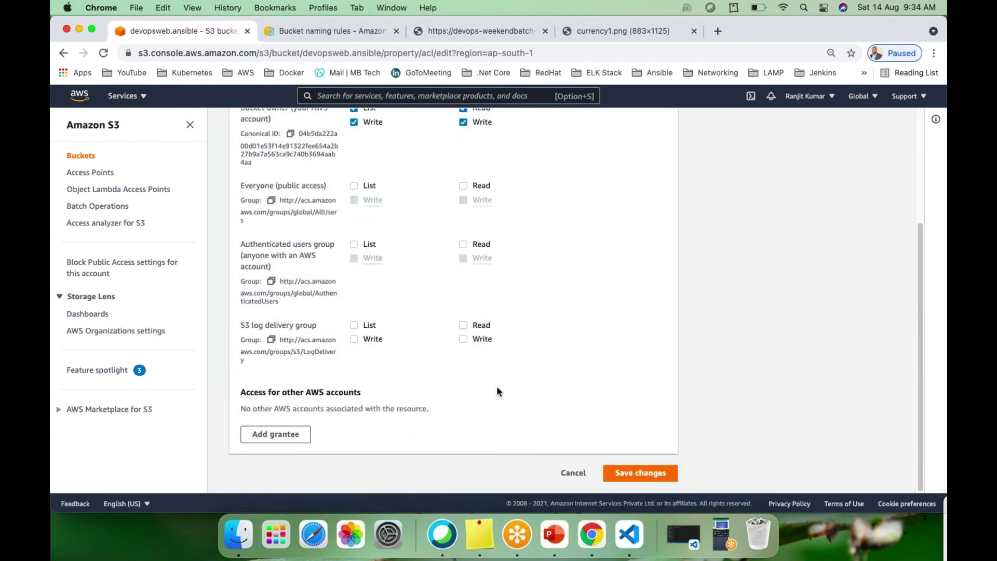
{"action": "left_click", "coordinate": [631, 476]}
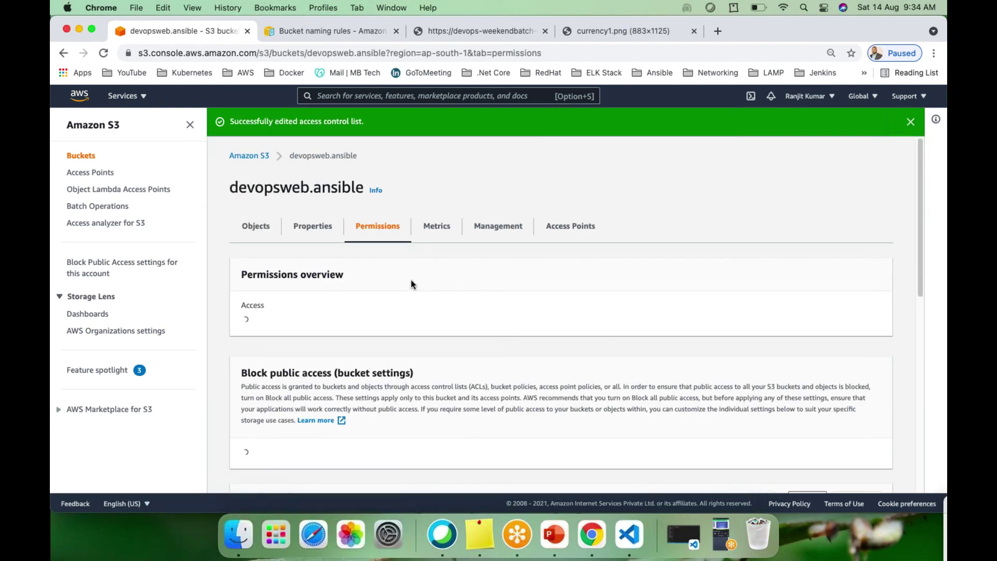
{"action": "left_click", "coordinate": [252, 226]}
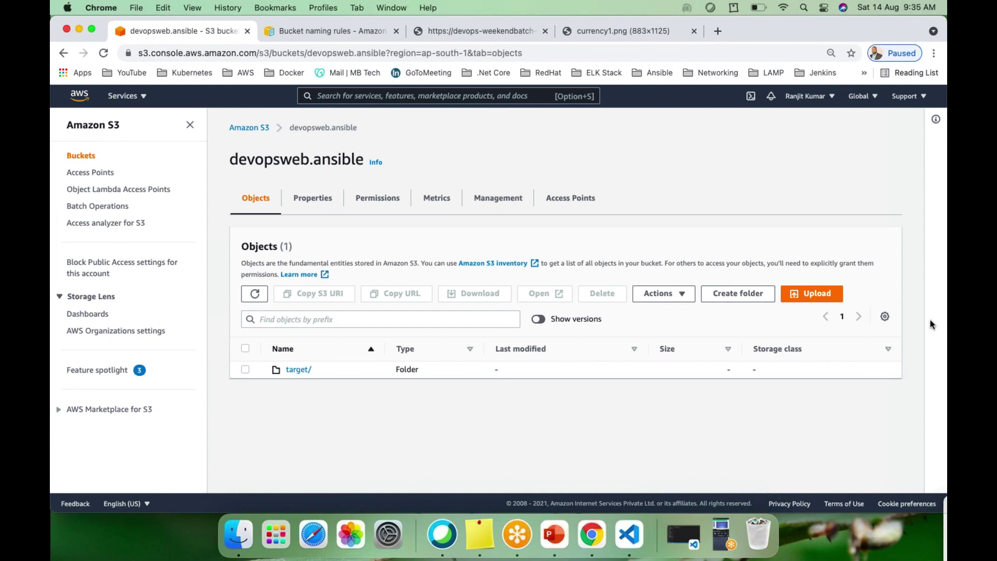
Open the devops-weekendbatch-demo bucket and examine its lifecycle rules, replication rules and inventory configurations.
{"action": "left_click", "coordinate": [248, 128]}
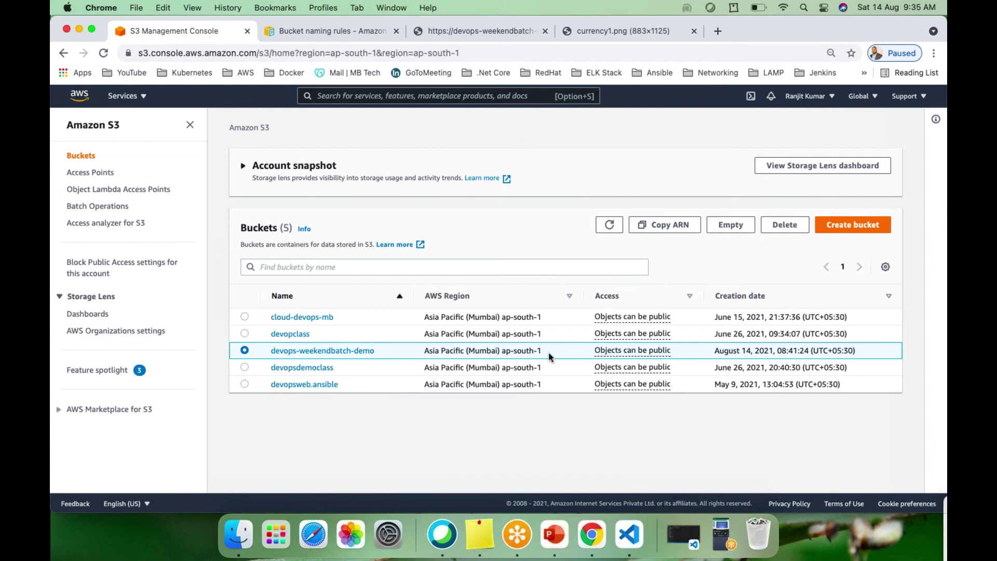
{"action": "left_click", "coordinate": [310, 351]}
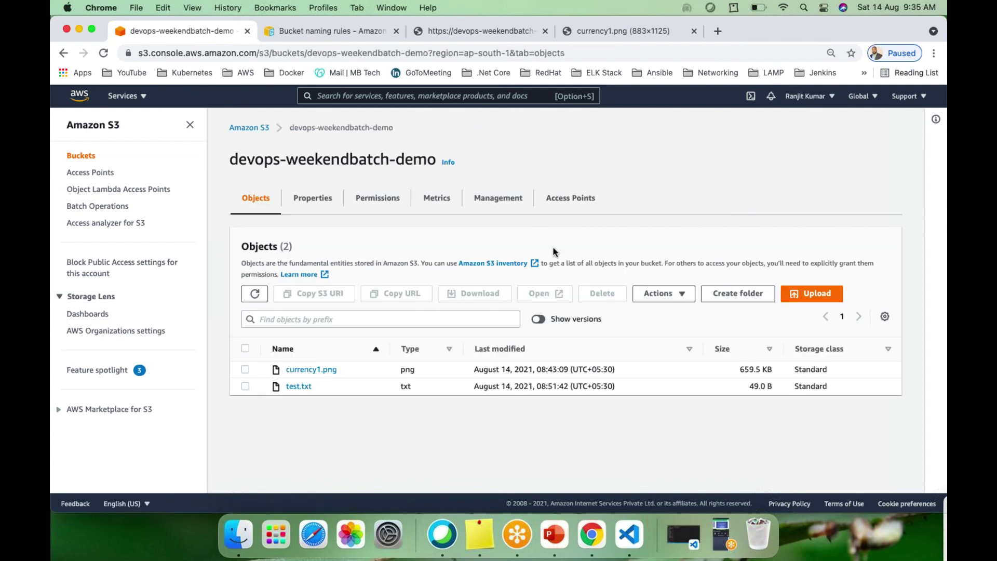
{"action": "left_click", "coordinate": [496, 202]}
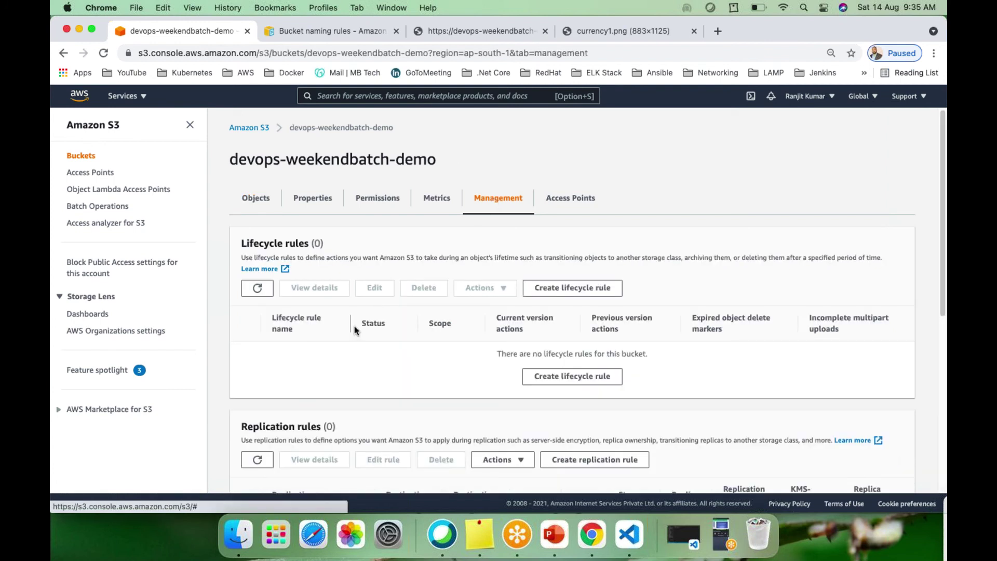
{"action": "scroll", "coordinate": [331, 337], "scroll_direction": "down", "scroll_amount": 2}
{"action": "scroll", "coordinate": [331, 335], "scroll_direction": "down", "scroll_amount": 5}
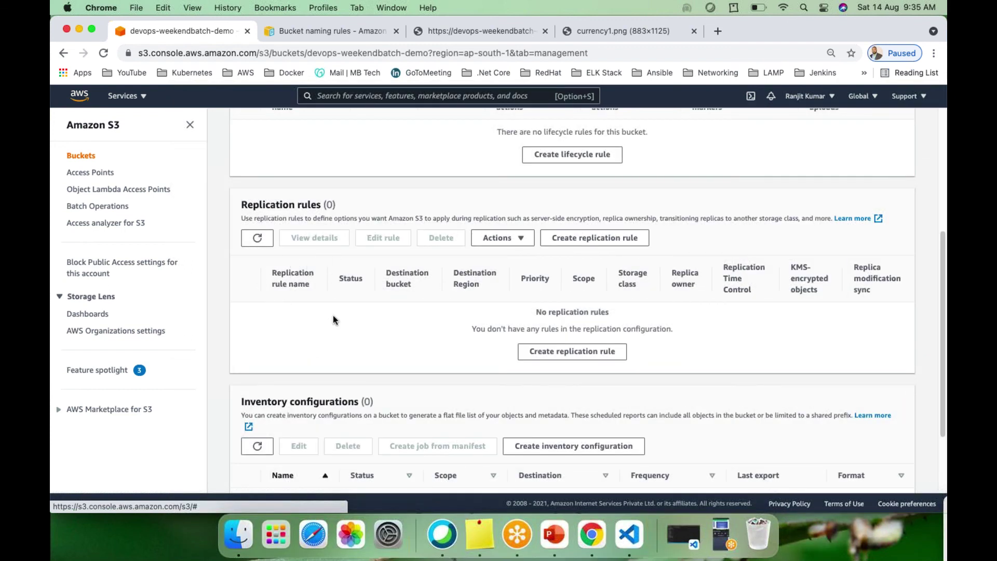
{"action": "scroll", "coordinate": [329, 319], "scroll_direction": "down", "scroll_amount": 2}
{"action": "scroll", "coordinate": [329, 319], "scroll_direction": "up", "scroll_amount": 4}
{"action": "scroll", "coordinate": [328, 307], "scroll_direction": "up", "scroll_amount": 2}
{"action": "scroll", "coordinate": [326, 310], "scroll_direction": "down", "scroll_amount": 4}
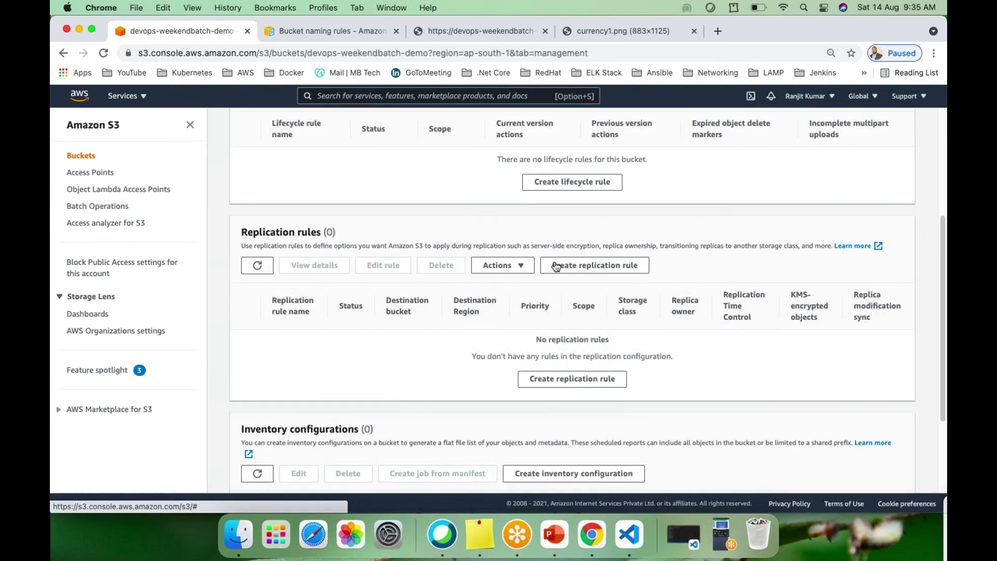
Start a new replication rule for devops-weekendbatch-demo and name it sing123.
{"action": "left_click", "coordinate": [601, 266]}
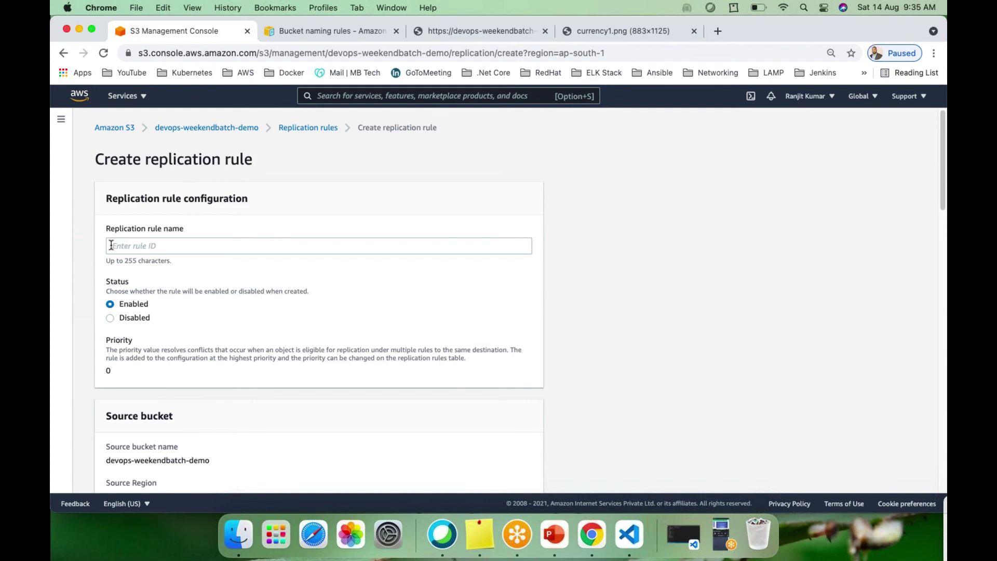
{"action": "left_click", "coordinate": [111, 245]}
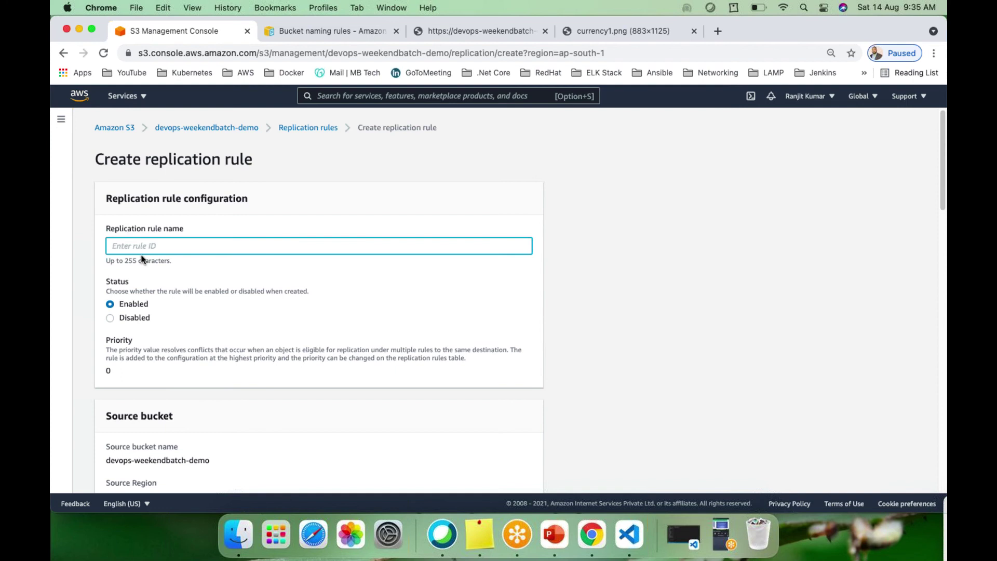
{"action": "type", "text": "sing123"}
{"action": "left_click", "coordinate": [179, 312]}
{"action": "scroll", "coordinate": [210, 332], "scroll_direction": "down", "scroll_amount": 1}
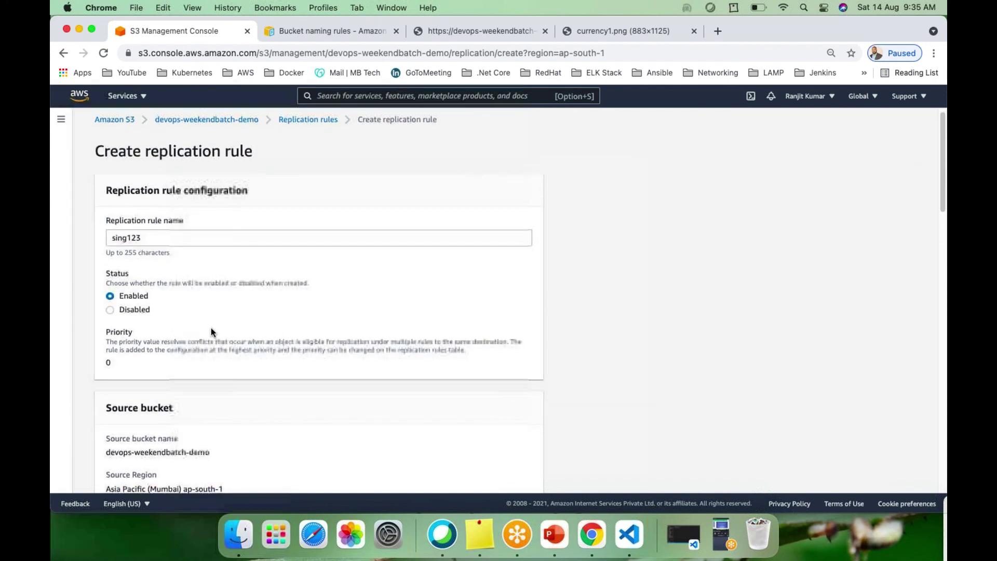
Review the replication rule's source bucket, scope and destination settings, and check the regions of the account's available destination buckets without choosing one.
{"action": "scroll", "coordinate": [152, 334], "scroll_direction": "down", "scroll_amount": 5}
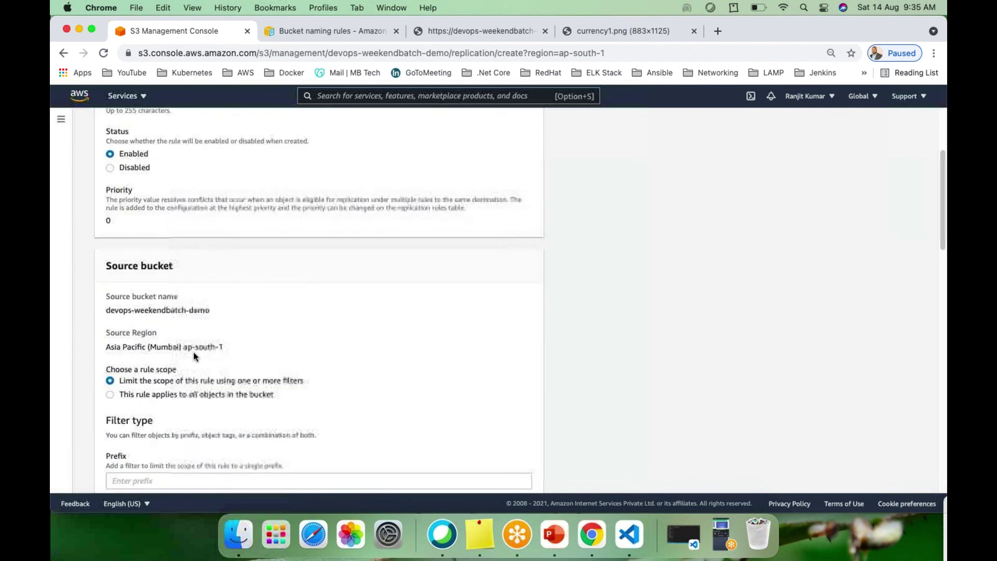
{"action": "scroll", "coordinate": [193, 351], "scroll_direction": "down", "scroll_amount": 1}
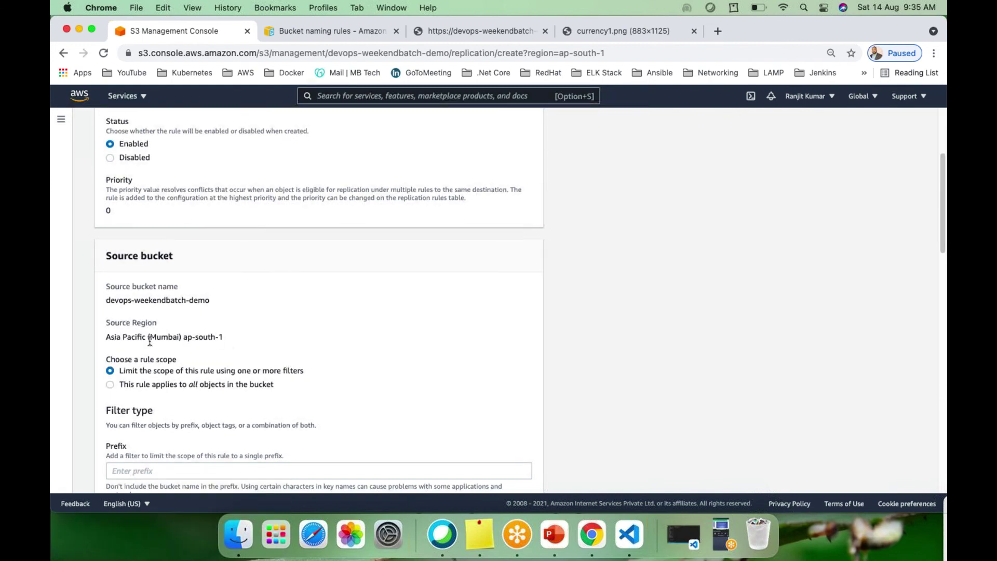
{"action": "scroll", "coordinate": [137, 323], "scroll_direction": "down", "scroll_amount": 3}
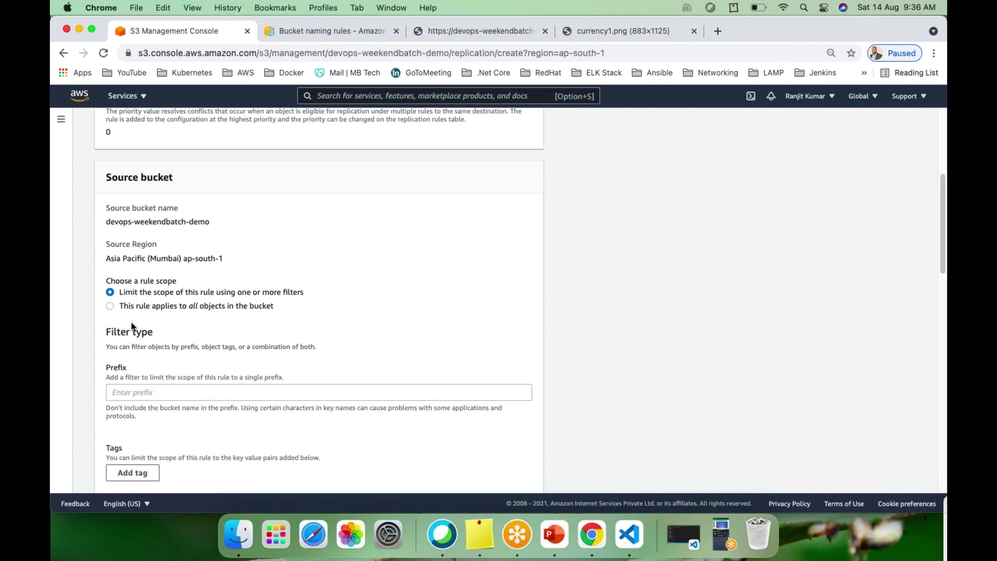
{"action": "scroll", "coordinate": [131, 321], "scroll_direction": "down", "scroll_amount": 3}
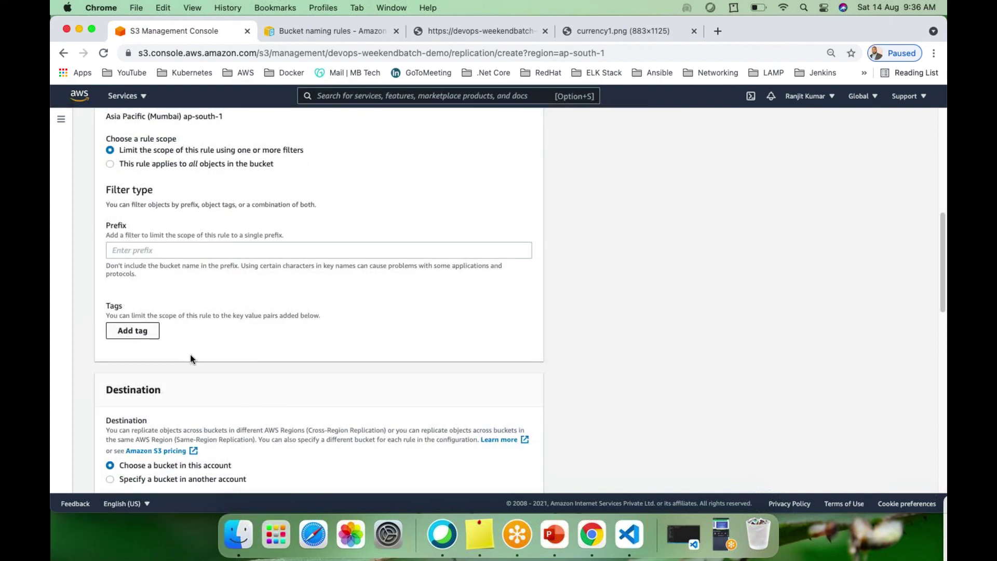
{"action": "scroll", "coordinate": [191, 355], "scroll_direction": "down", "scroll_amount": 2}
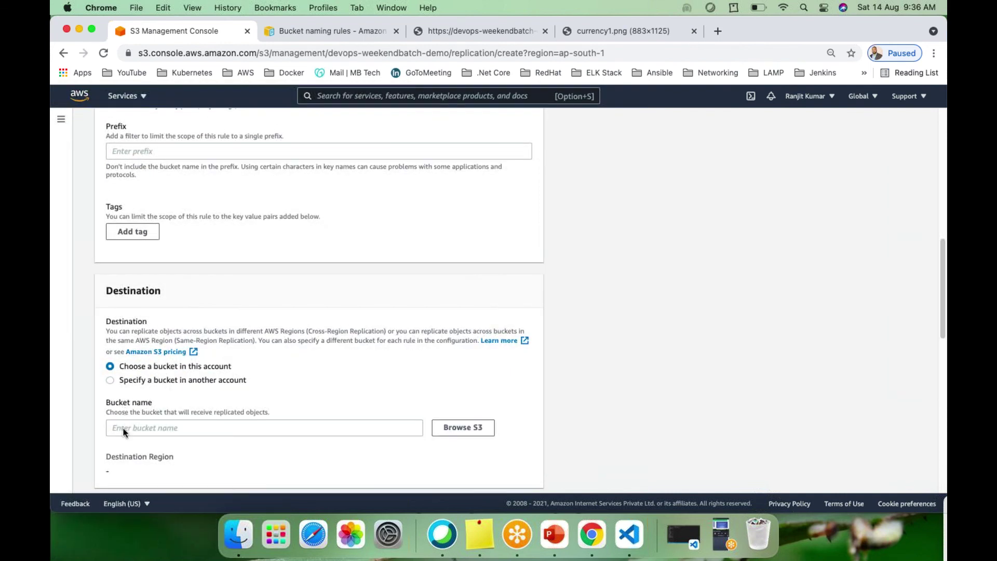
{"action": "scroll", "coordinate": [153, 364], "scroll_direction": "down", "scroll_amount": 2}
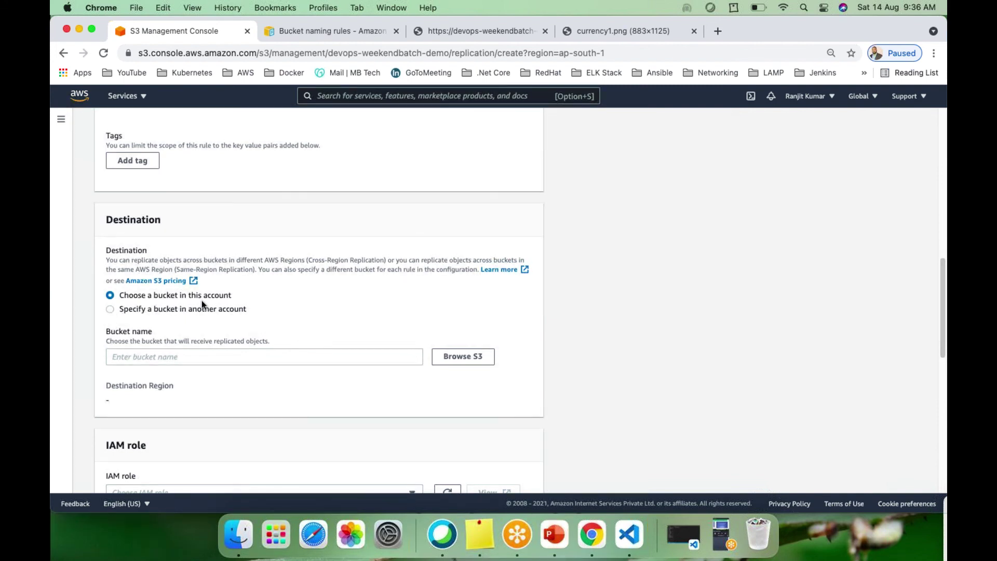
{"action": "left_click", "coordinate": [145, 357]}
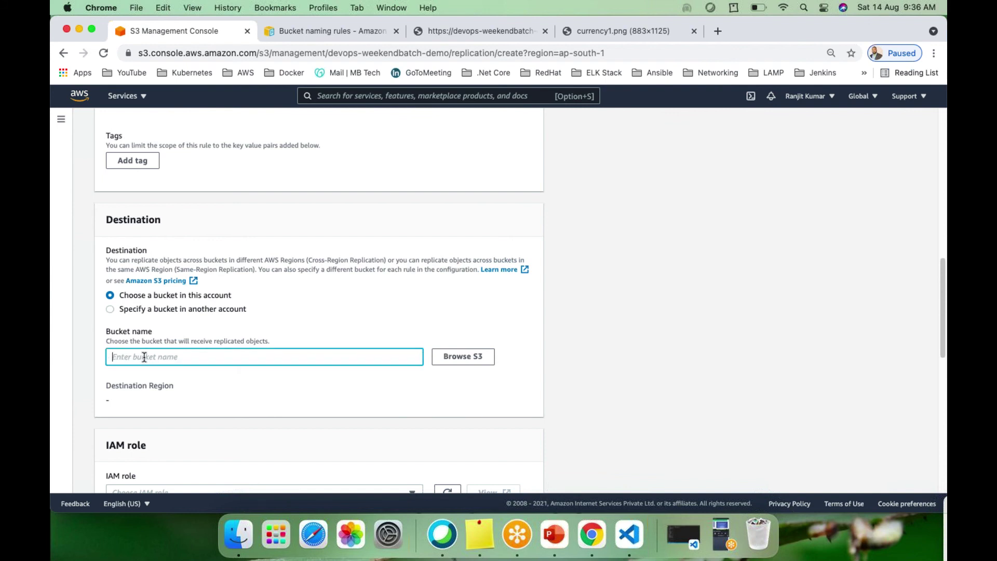
{"action": "left_click", "coordinate": [456, 357]}
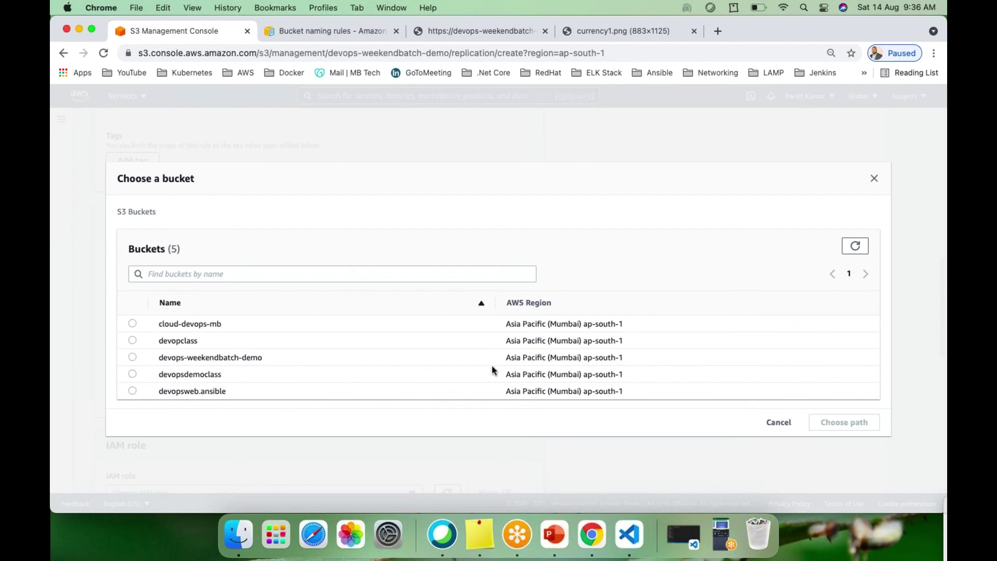
{"action": "left_click", "coordinate": [773, 422]}
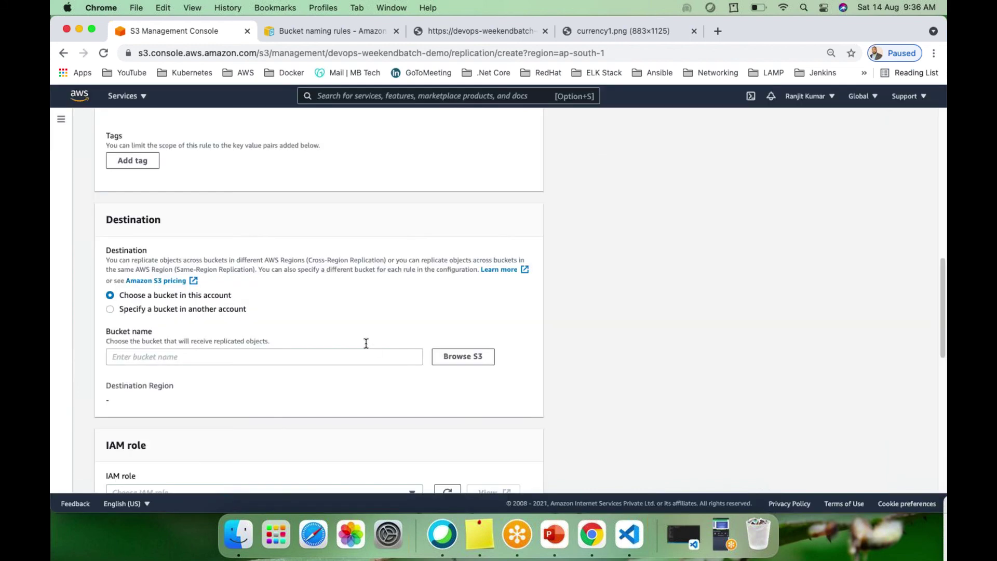
Open S3 in a separate browser tab and start creating a new bucket there.
{"action": "left_click", "coordinate": [143, 98]}
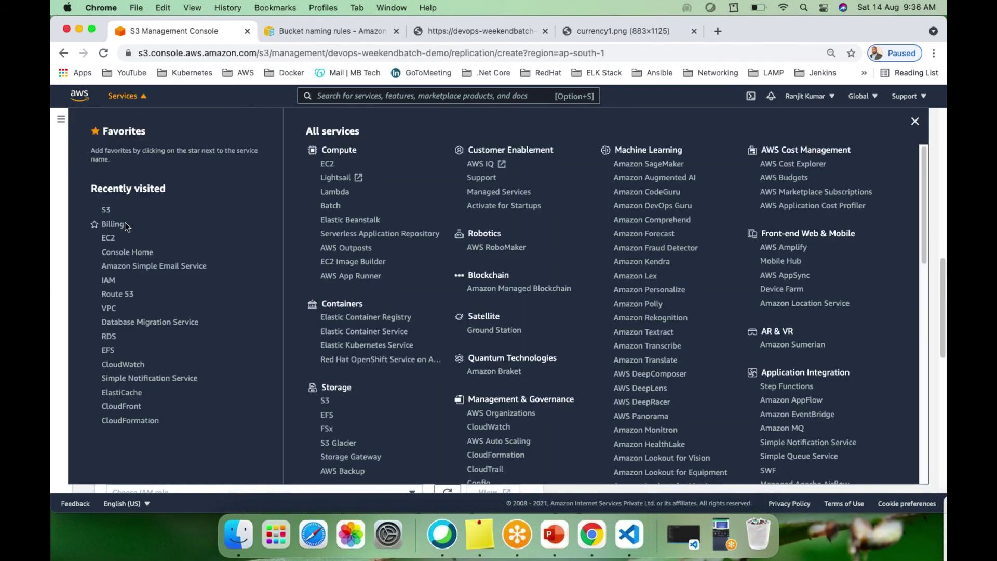
{"action": "right_click", "coordinate": [106, 210]}
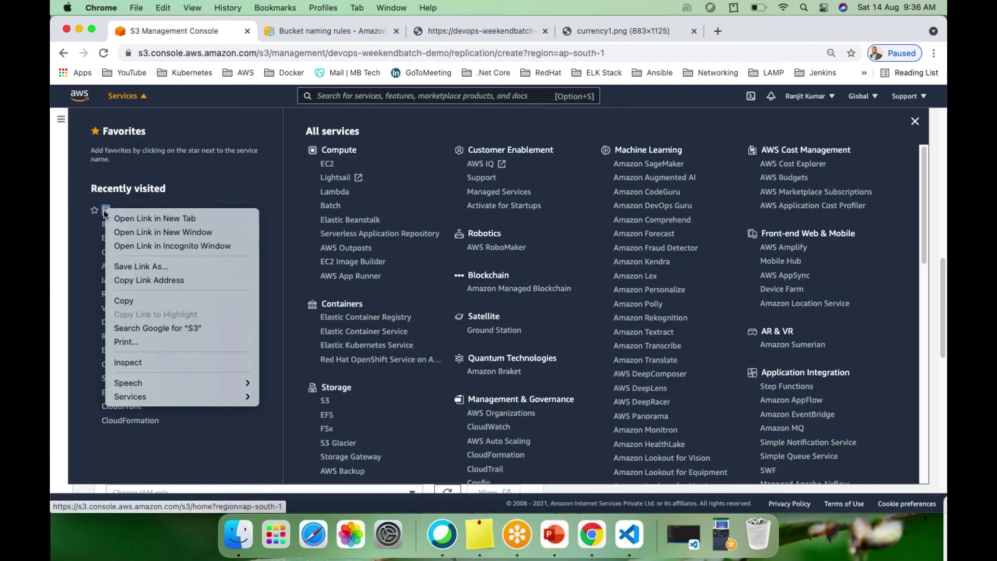
{"action": "left_click", "coordinate": [147, 218]}
{"action": "left_click", "coordinate": [303, 29]}
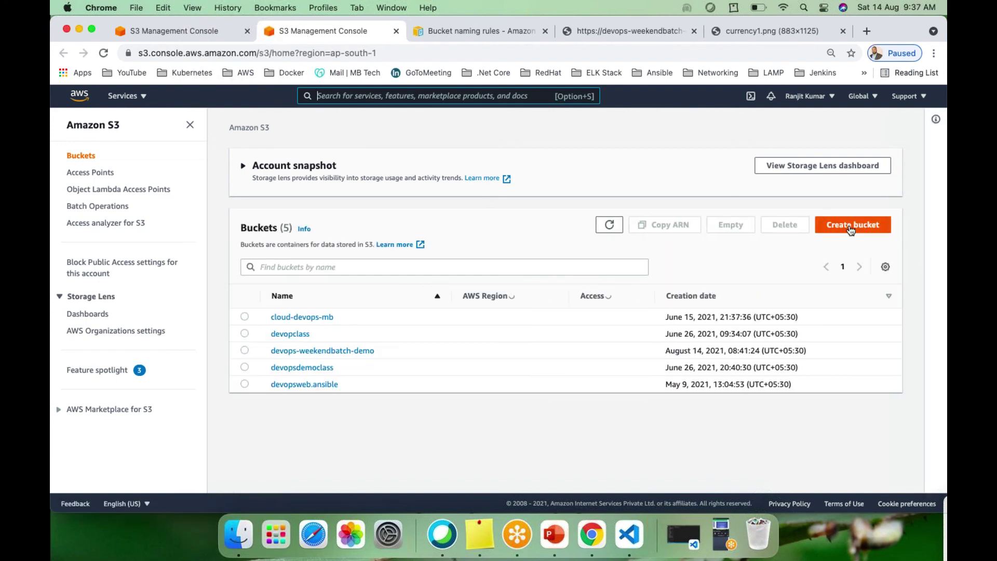
{"action": "left_click", "coordinate": [851, 229]}
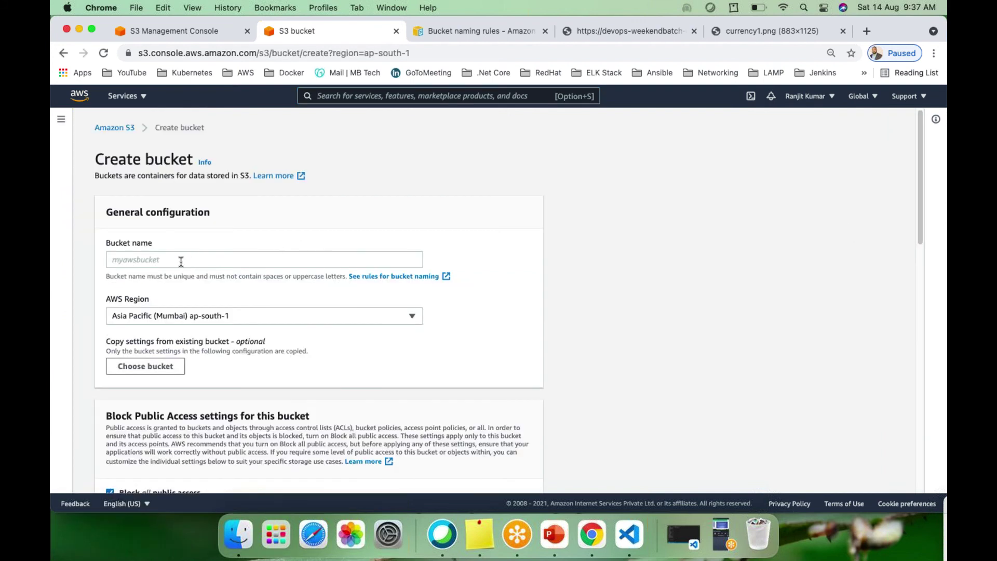
Check the source bucket's name in the replication rule form and name the new bucket devops-weekendbatch-demo-singapore.
{"action": "left_click", "coordinate": [180, 260]}
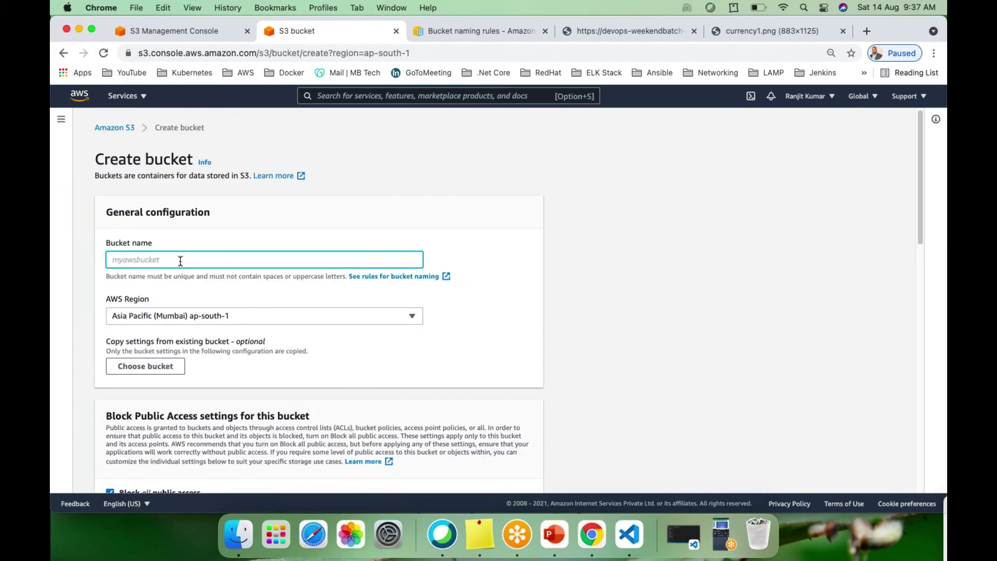
{"action": "left_click", "coordinate": [188, 31]}
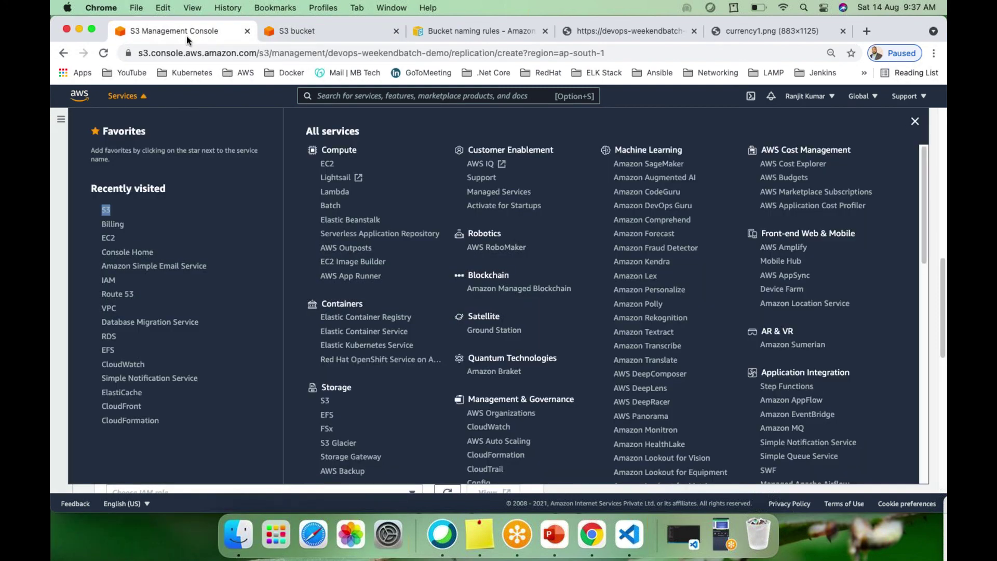
{"action": "key", "text": "Escape"}
{"action": "scroll", "coordinate": [253, 200], "scroll_direction": "up", "scroll_amount": 10}
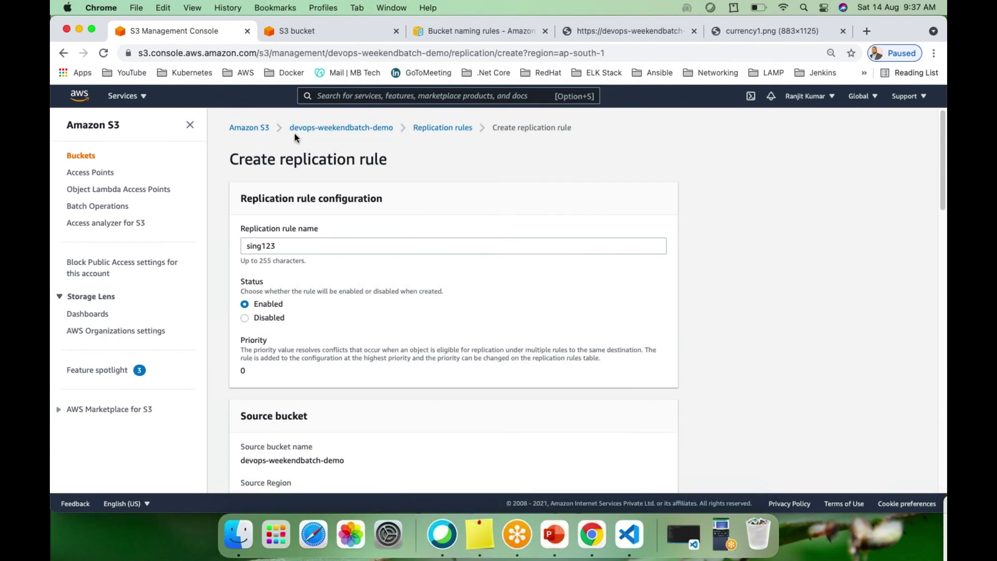
{"action": "left_click", "coordinate": [307, 33]}
{"action": "type", "text": "devops-weekendn"}
{"action": "key", "text": "BackSpace"}
{"action": "type", "text": "batch-demo-"}
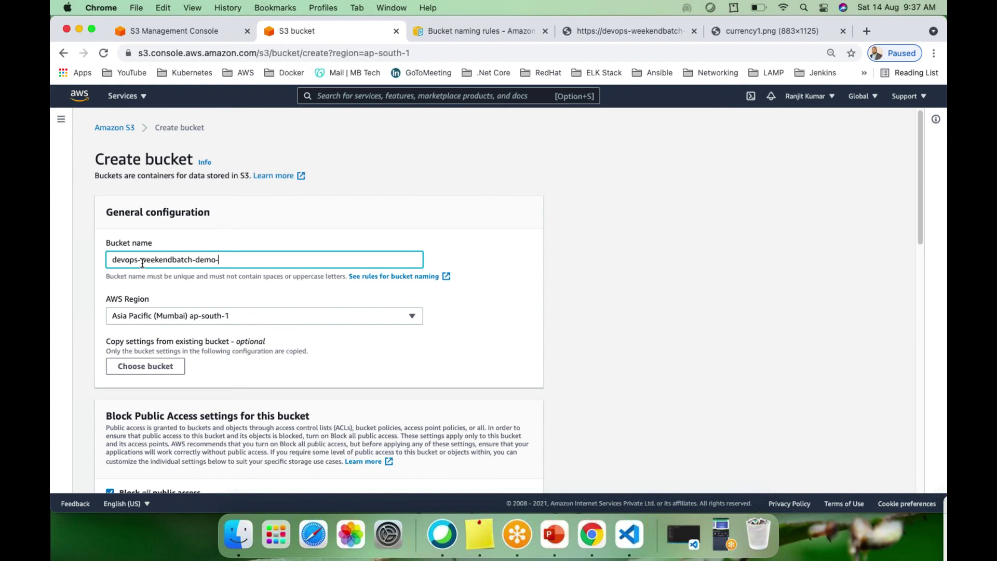
{"action": "type", "text": "singapore"}
Set the new bucket's AWS Region to Asia Pacific (Singapore) ap-southeast-1.
{"action": "left_click", "coordinate": [298, 318]}
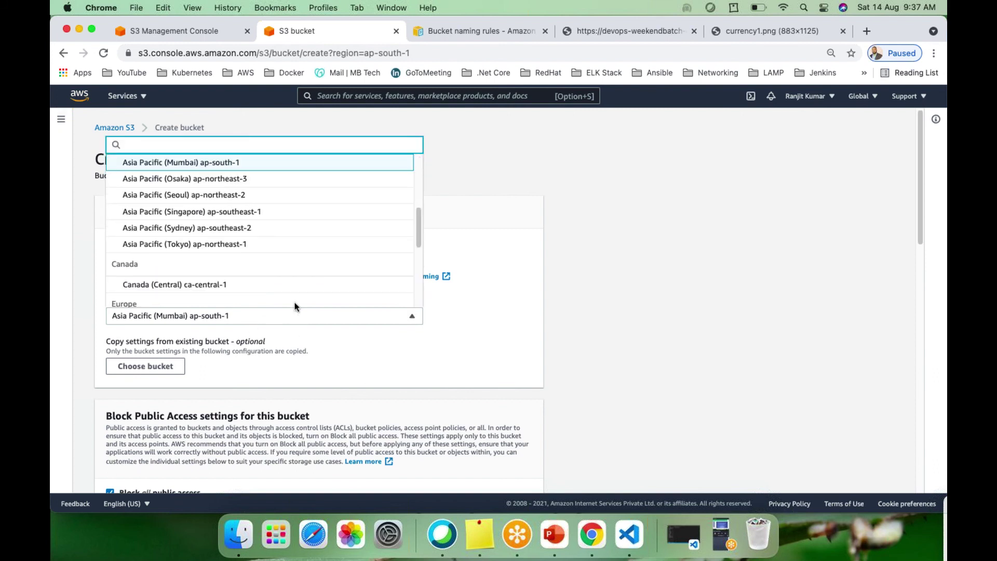
{"action": "left_click", "coordinate": [454, 334]}
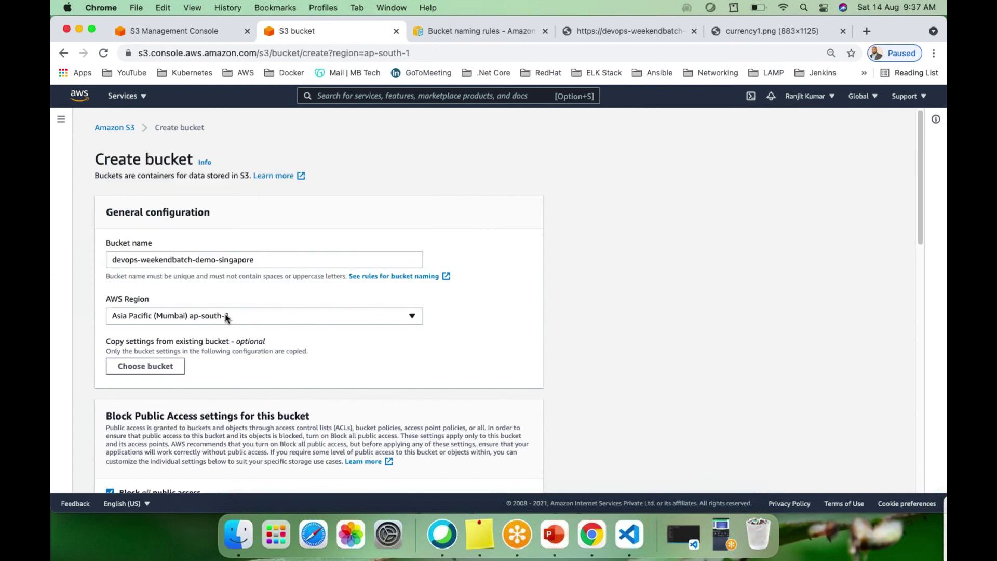
{"action": "left_click", "coordinate": [260, 317]}
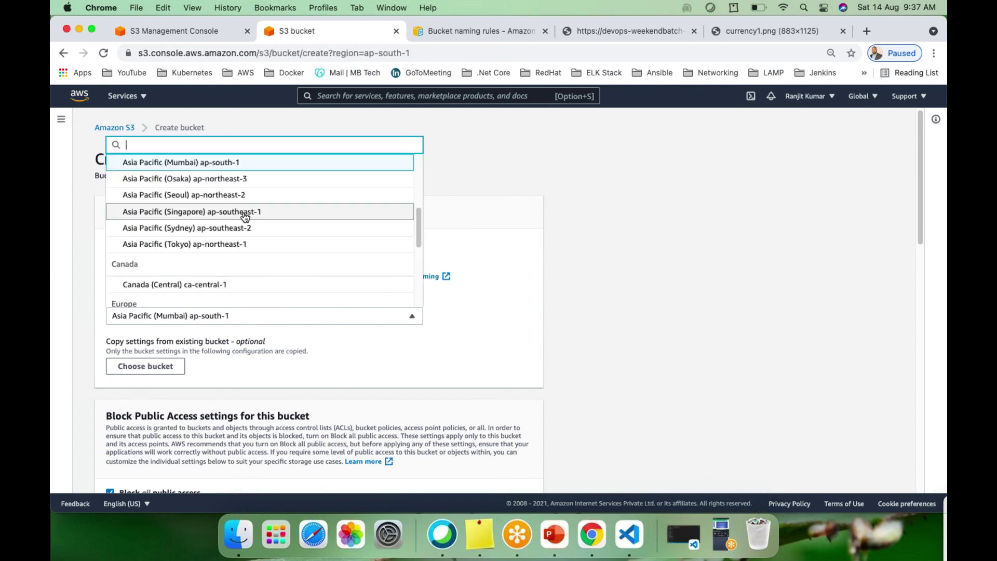
{"action": "left_click", "coordinate": [176, 213]}
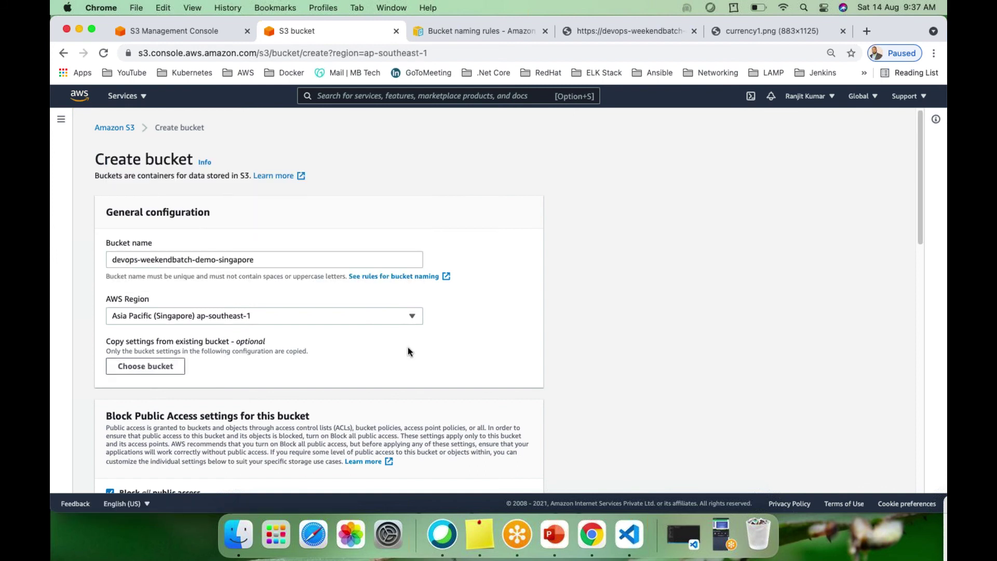
Turn off Block all public access for the new bucket and acknowledge that its contents might become public.
{"action": "scroll", "coordinate": [447, 353], "scroll_direction": "down", "scroll_amount": 10}
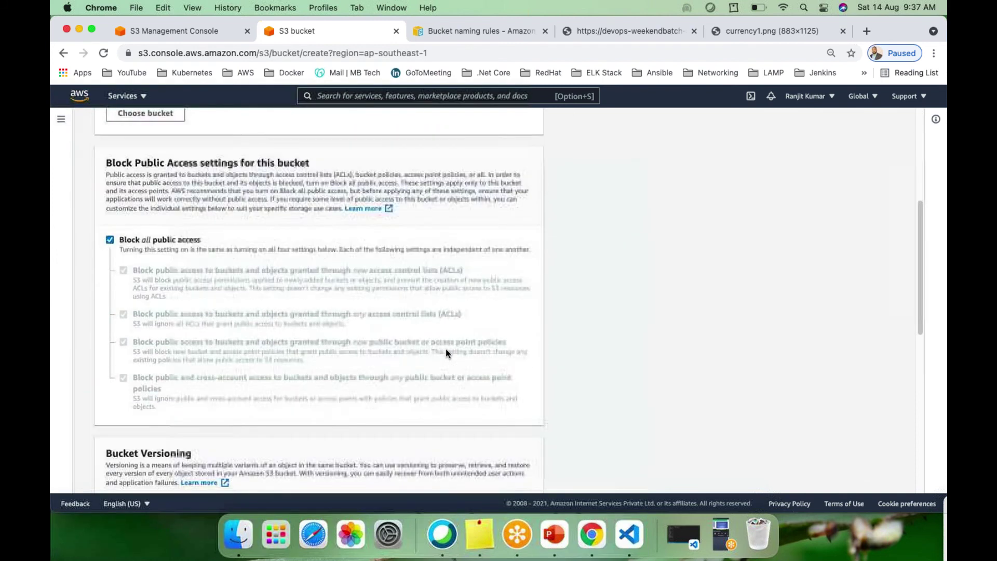
{"action": "scroll", "coordinate": [445, 353], "scroll_direction": "down", "scroll_amount": 3}
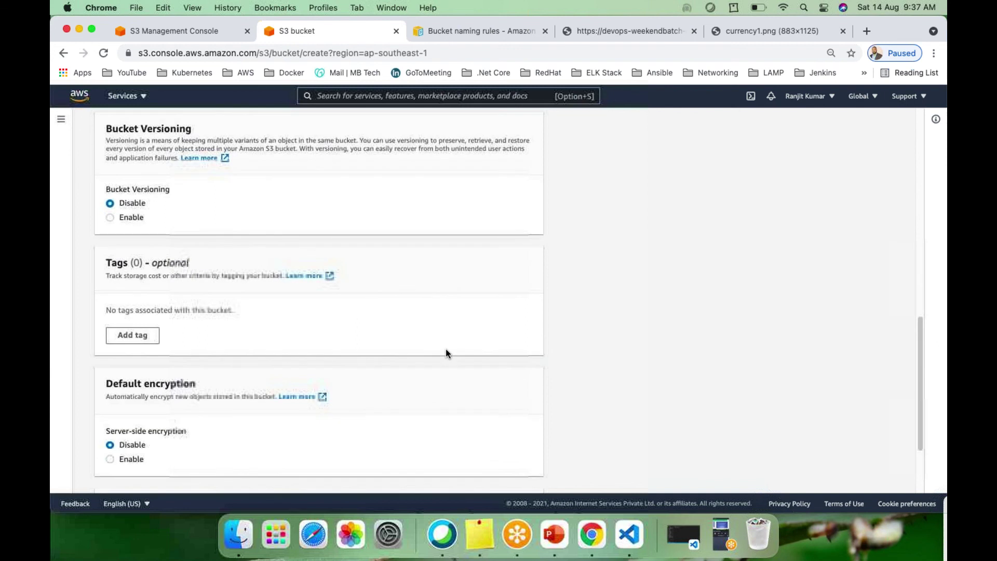
{"action": "scroll", "coordinate": [444, 353], "scroll_direction": "down", "scroll_amount": 2}
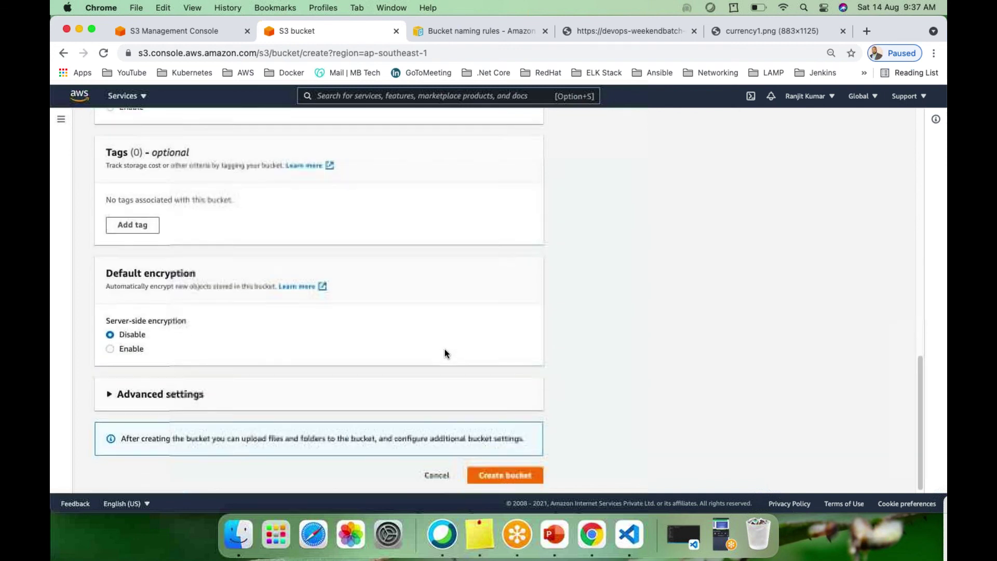
{"action": "scroll", "coordinate": [444, 353], "scroll_direction": "up", "scroll_amount": 6}
{"action": "scroll", "coordinate": [444, 353], "scroll_direction": "up", "scroll_amount": 3}
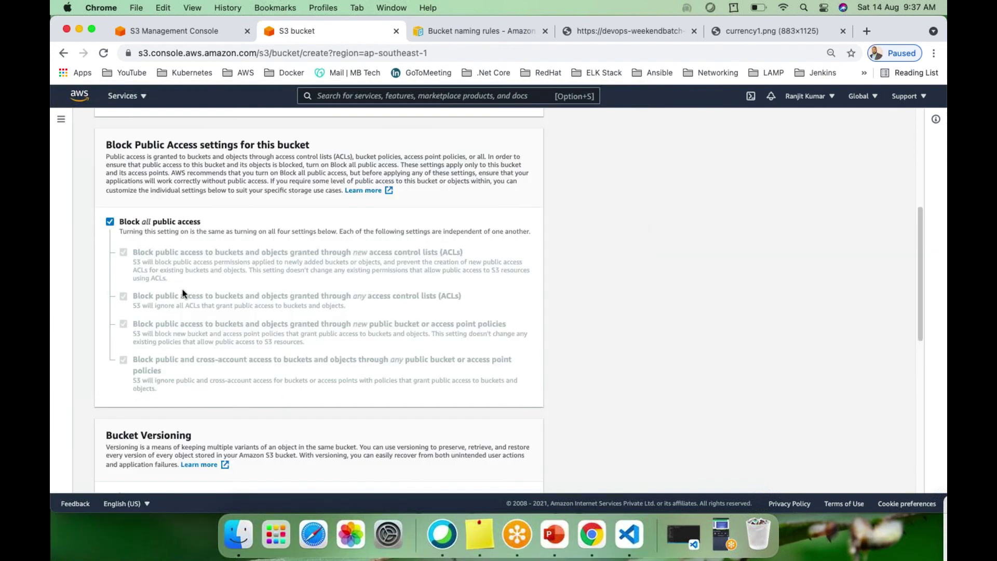
{"action": "left_click", "coordinate": [110, 222]}
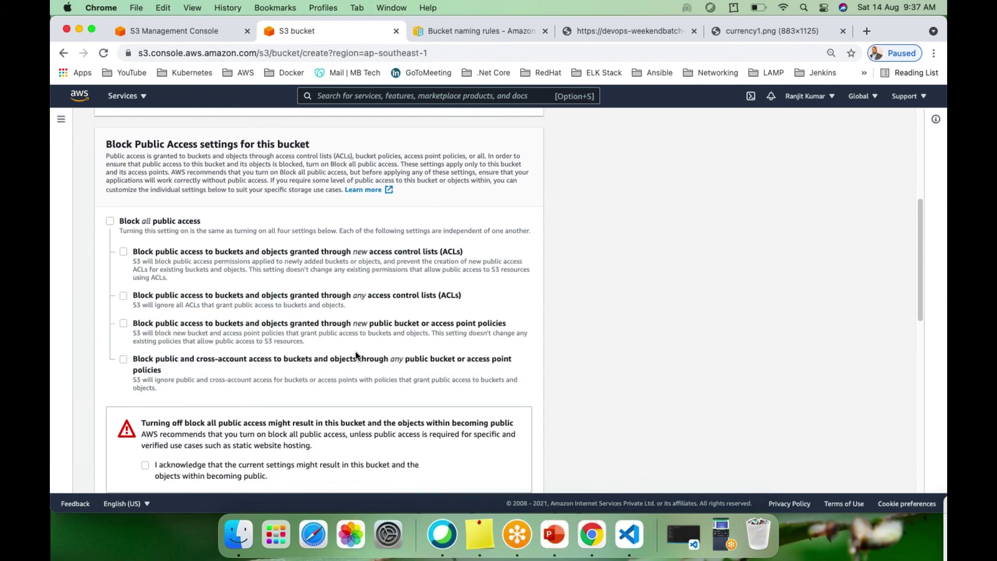
{"action": "scroll", "coordinate": [341, 348], "scroll_direction": "down", "scroll_amount": 5}
{"action": "left_click", "coordinate": [146, 254]}
Enable Bucket Versioning and create the devops-weekendbatch-demo-singapore bucket, leaving tags empty and default encryption disabled.
{"action": "scroll", "coordinate": [341, 324], "scroll_direction": "down", "scroll_amount": 7}
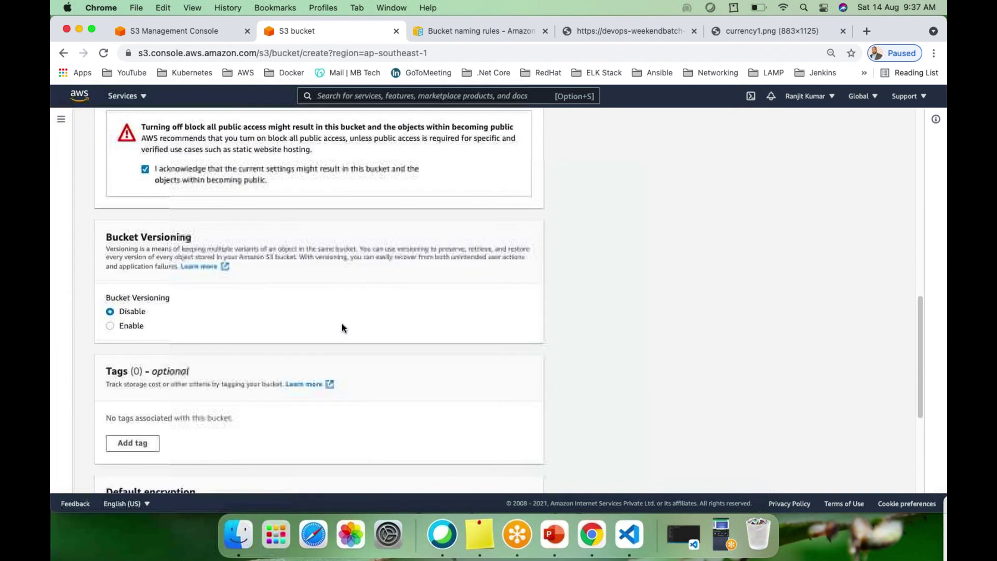
{"action": "scroll", "coordinate": [435, 315], "scroll_direction": "up", "scroll_amount": 3}
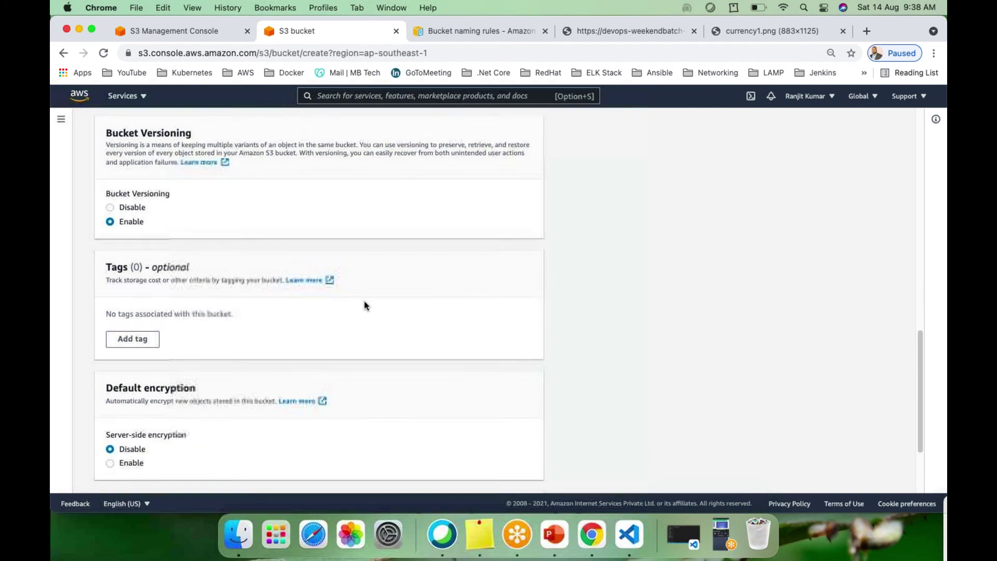
{"action": "scroll", "coordinate": [364, 301], "scroll_direction": "down", "scroll_amount": 5}
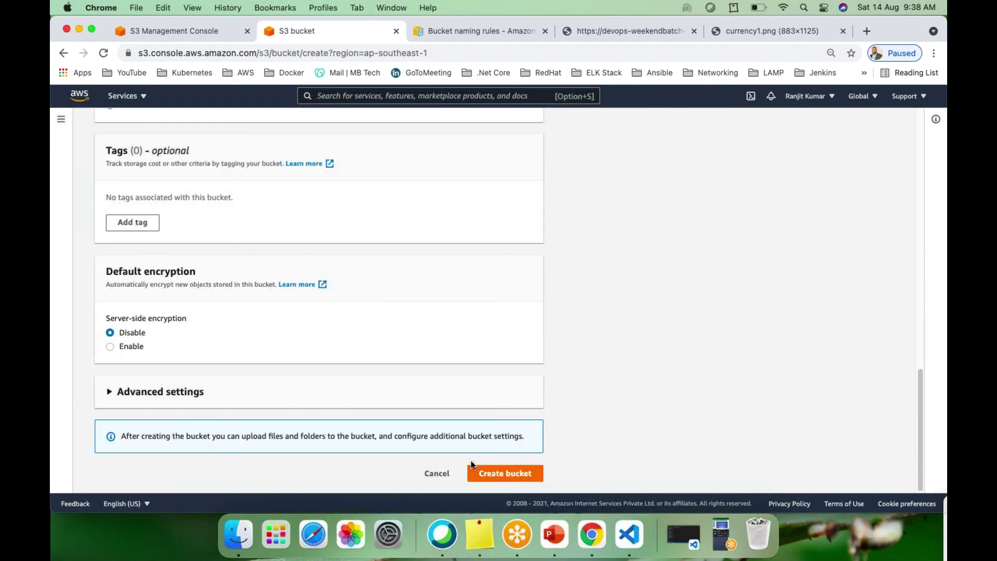
{"action": "left_click", "coordinate": [494, 474]}
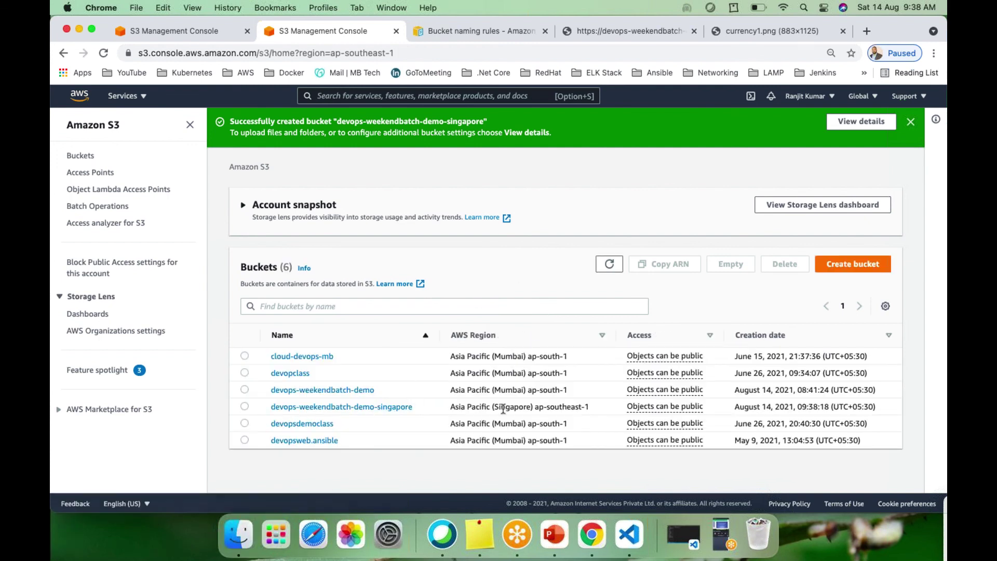
{"action": "left_click_drag", "start_coordinate": [498, 407], "coordinate": [600, 412]}
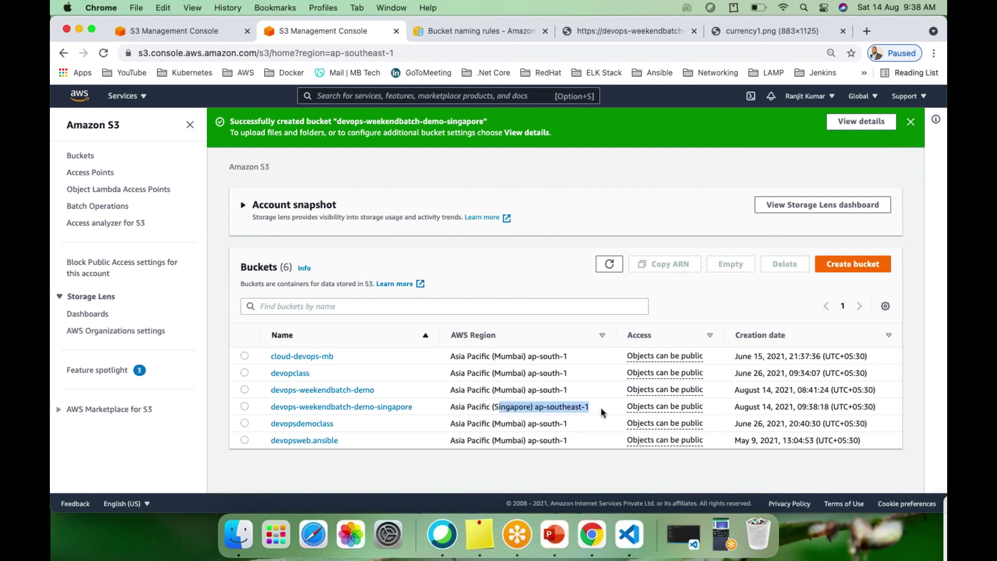
Return to the sing123 replication rule form, refresh the list of available buckets and choose devops-weekendbatch-demo-singapore as the destination.
{"action": "left_click", "coordinate": [174, 28]}
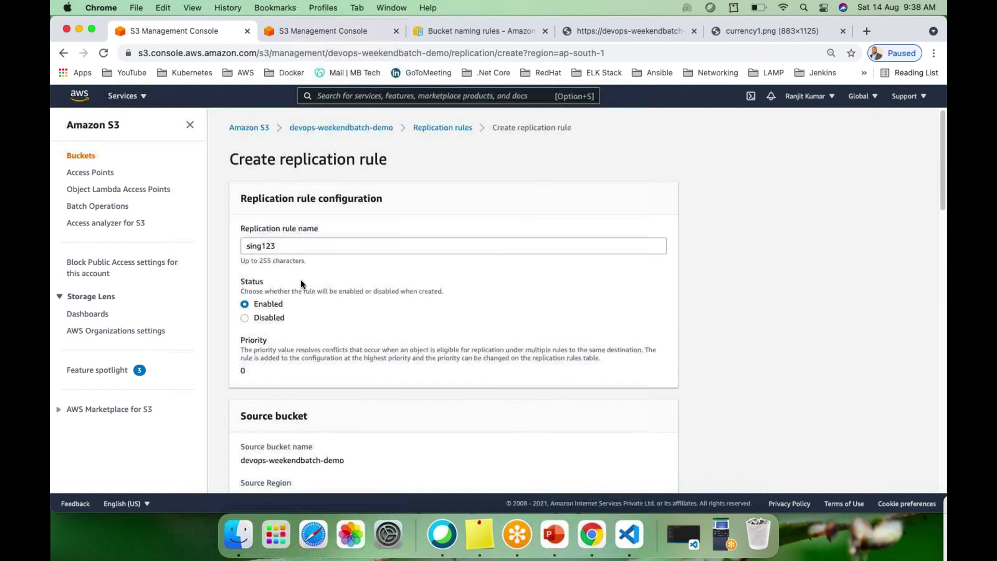
{"action": "scroll", "coordinate": [304, 290], "scroll_direction": "down", "scroll_amount": 4}
{"action": "scroll", "coordinate": [299, 286], "scroll_direction": "down", "scroll_amount": 5}
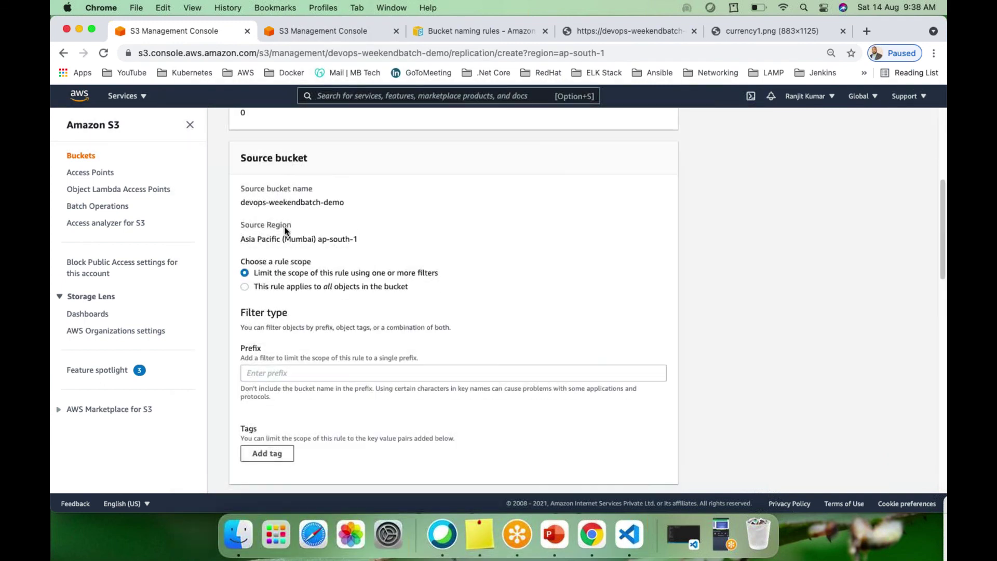
{"action": "scroll", "coordinate": [291, 307], "scroll_direction": "down", "scroll_amount": 5}
{"action": "scroll", "coordinate": [296, 309], "scroll_direction": "down", "scroll_amount": 8}
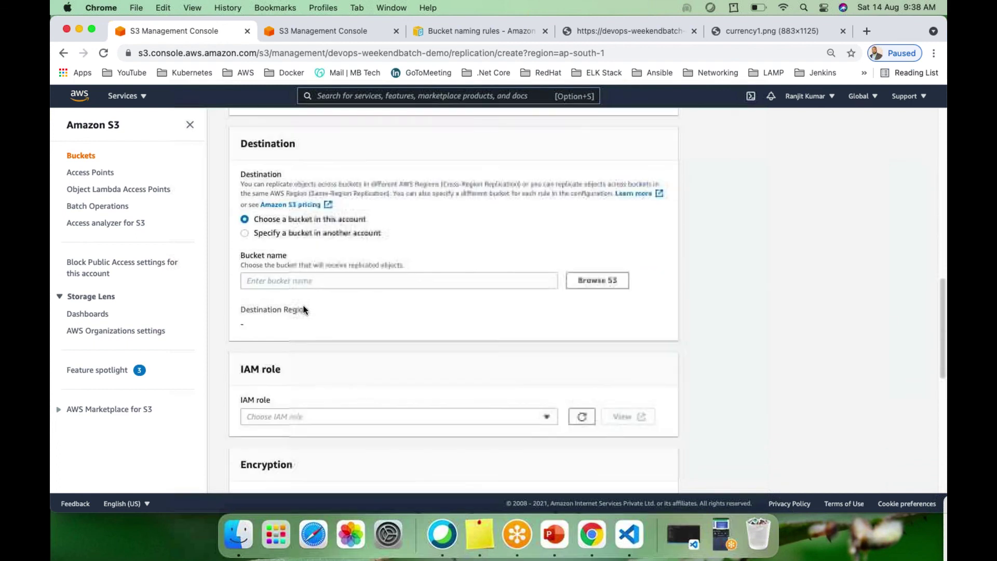
{"action": "left_click", "coordinate": [586, 282]}
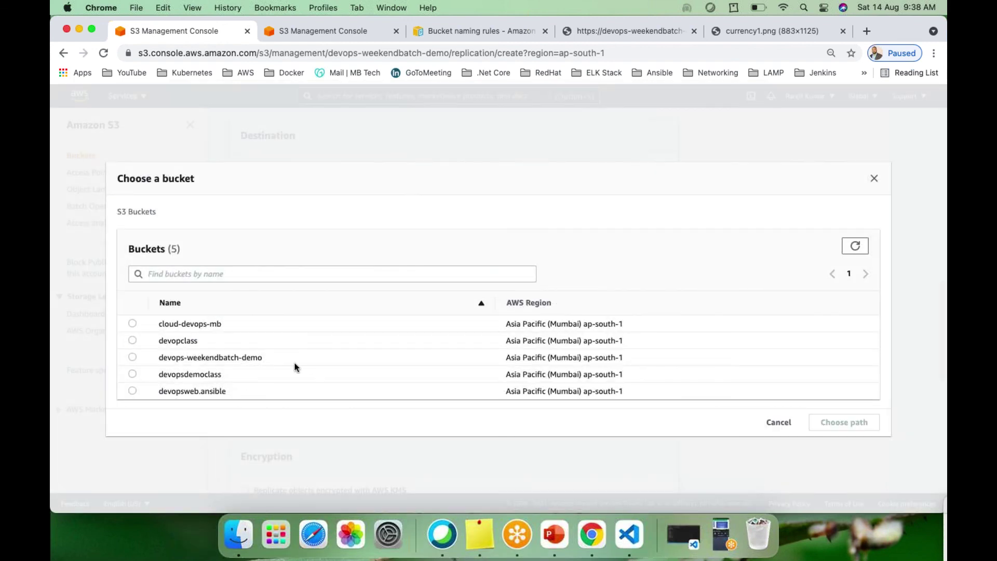
{"action": "left_click", "coordinate": [854, 246]}
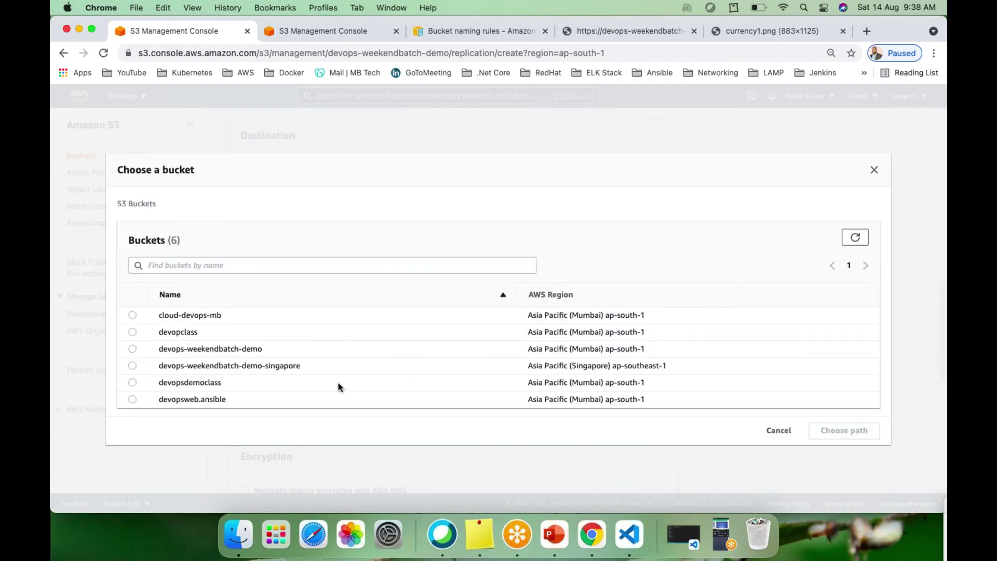
{"action": "left_click", "coordinate": [132, 366]}
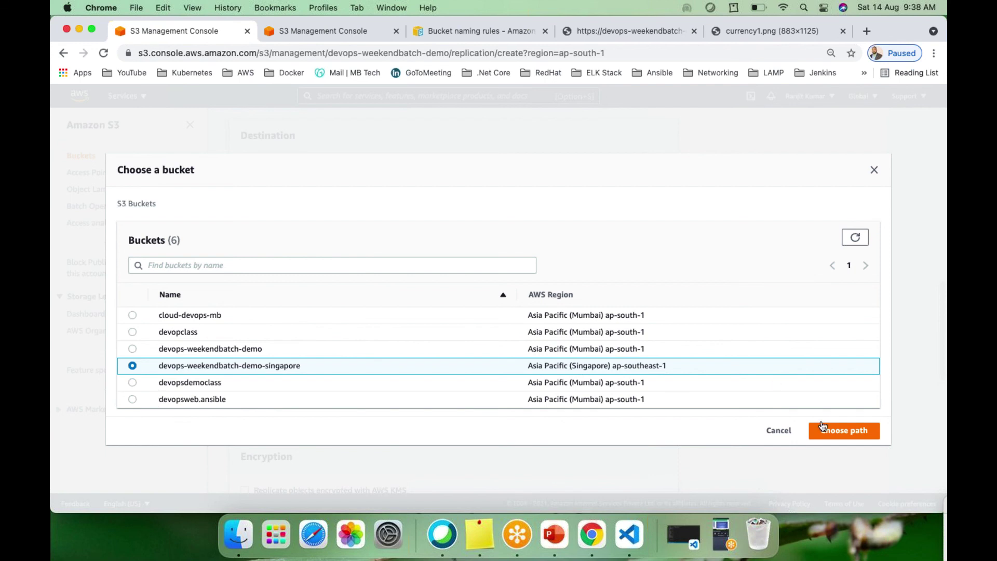
{"action": "left_click", "coordinate": [851, 431]}
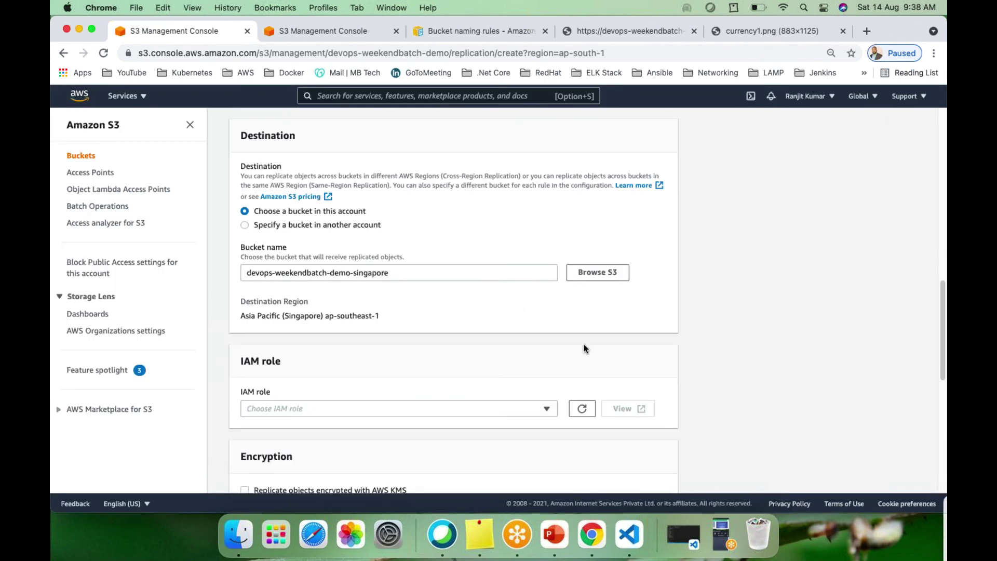
Assign the existing S3-FullAccess IAM role to the replication rule.
{"action": "scroll", "coordinate": [583, 348], "scroll_direction": "down", "scroll_amount": 5}
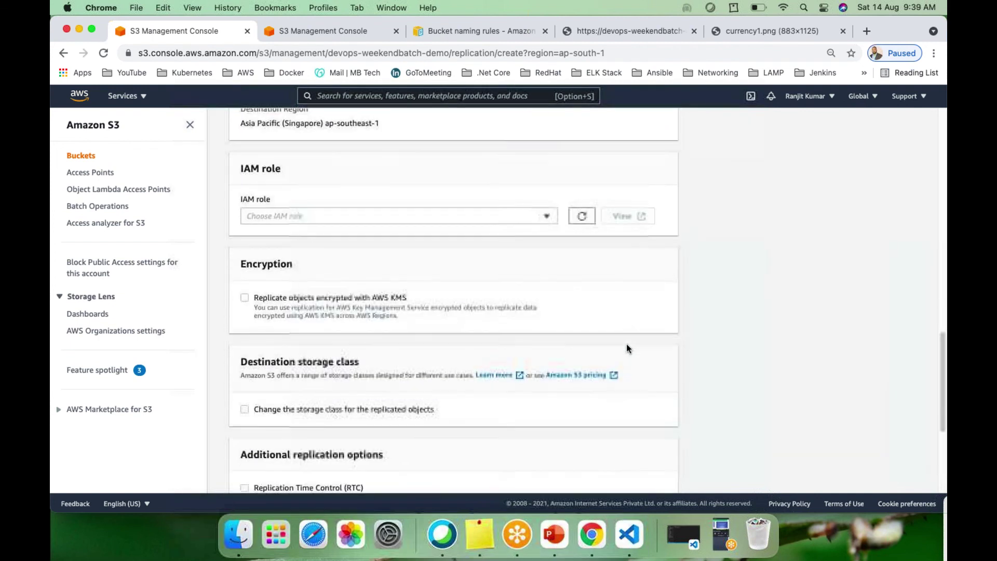
{"action": "scroll", "coordinate": [688, 353], "scroll_direction": "up", "scroll_amount": 4}
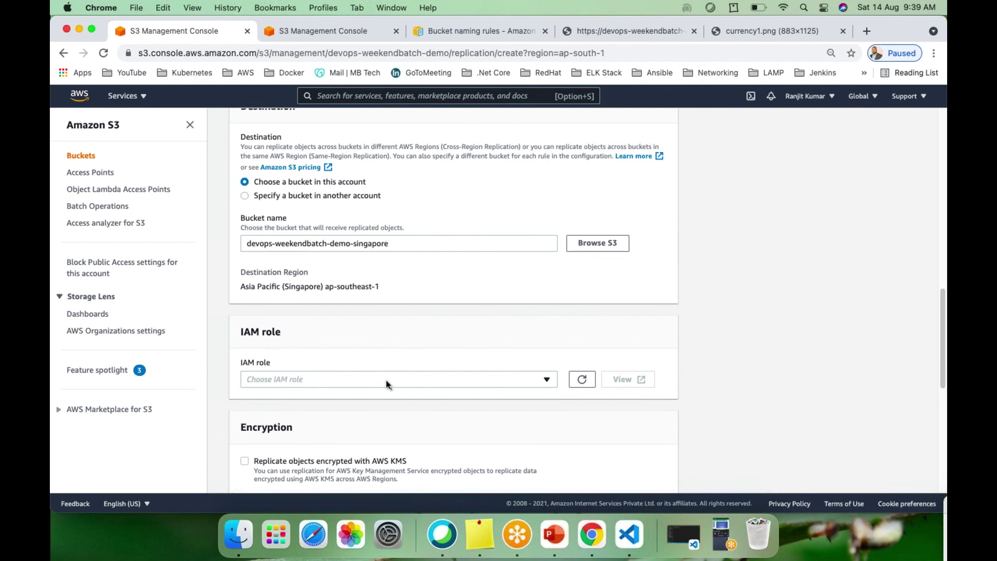
{"action": "left_click", "coordinate": [545, 380]}
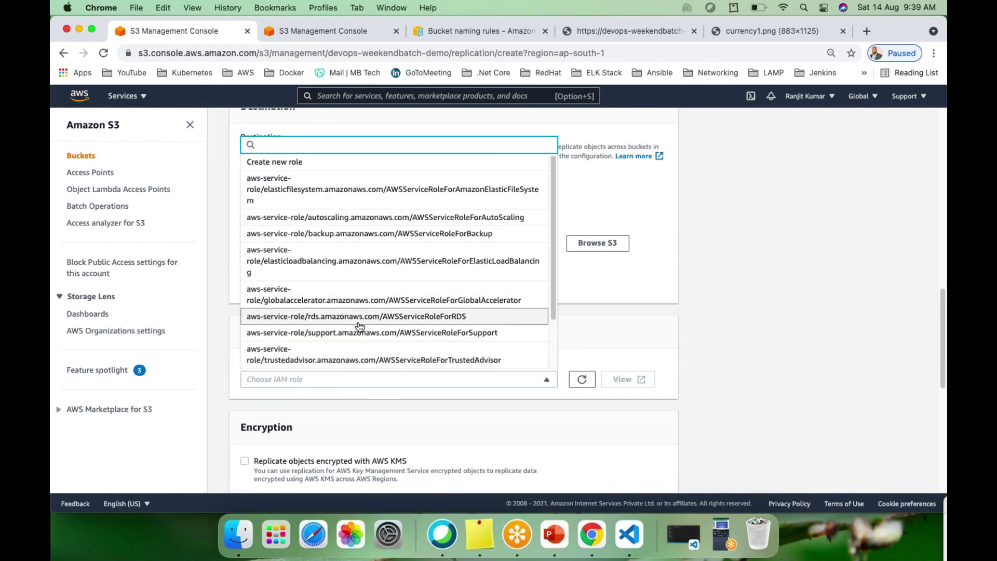
{"action": "scroll", "coordinate": [378, 294], "scroll_direction": "down", "scroll_amount": 3}
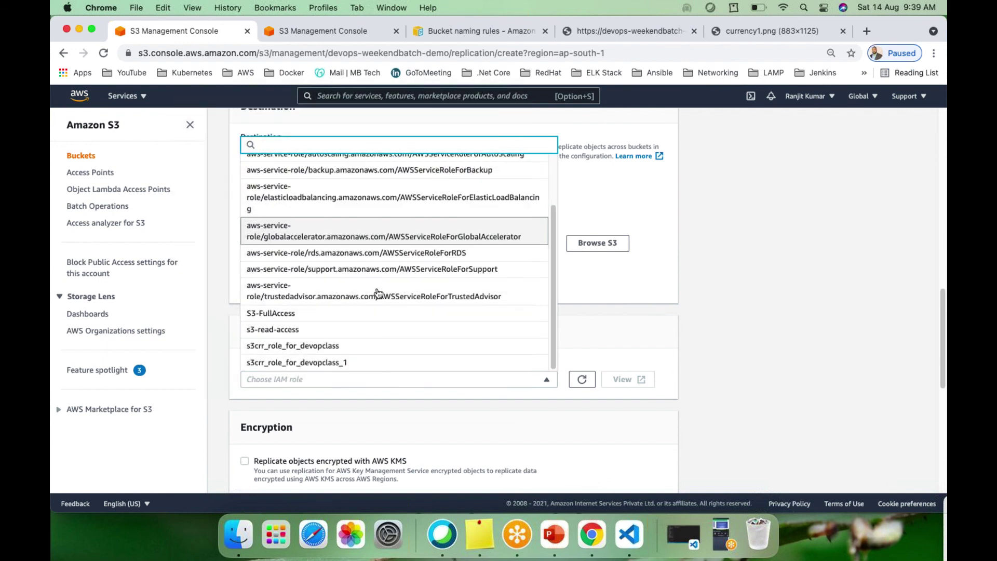
{"action": "left_click", "coordinate": [264, 315]}
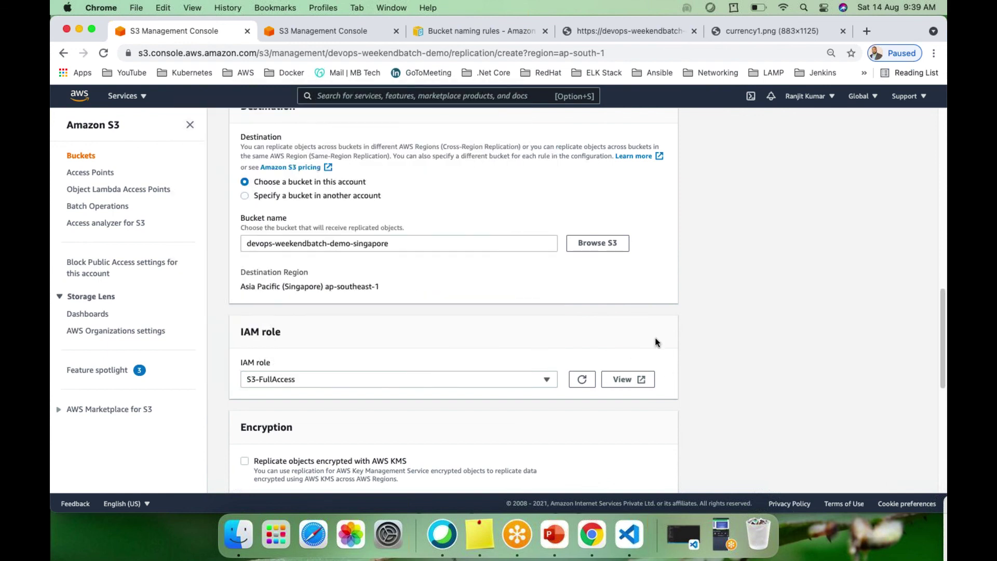
Review the encryption, destination storage class and additional replication options, leave them all unselected, and save the replication rule.
{"action": "scroll", "coordinate": [400, 334], "scroll_direction": "down", "scroll_amount": 1}
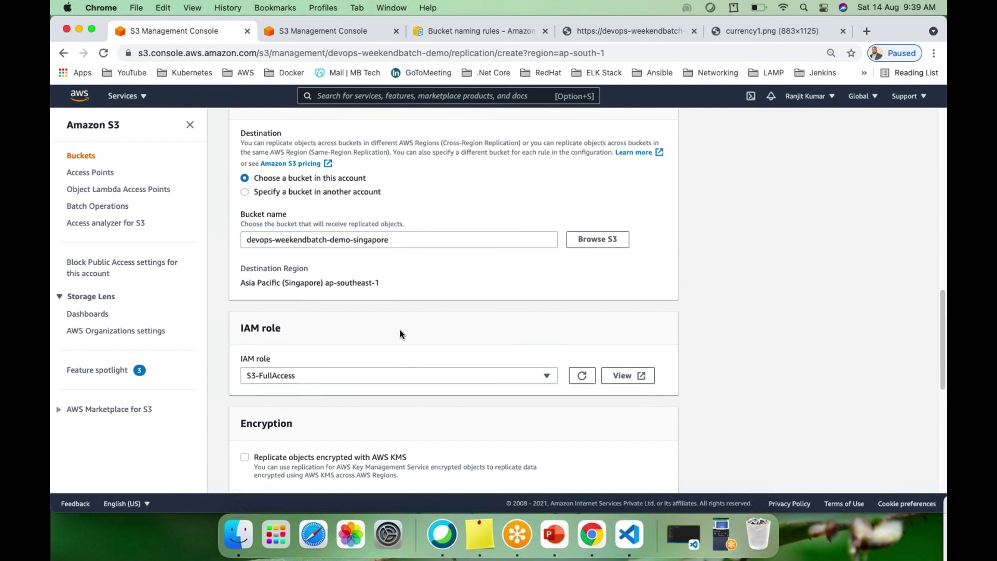
{"action": "scroll", "coordinate": [400, 332], "scroll_direction": "down", "scroll_amount": 5}
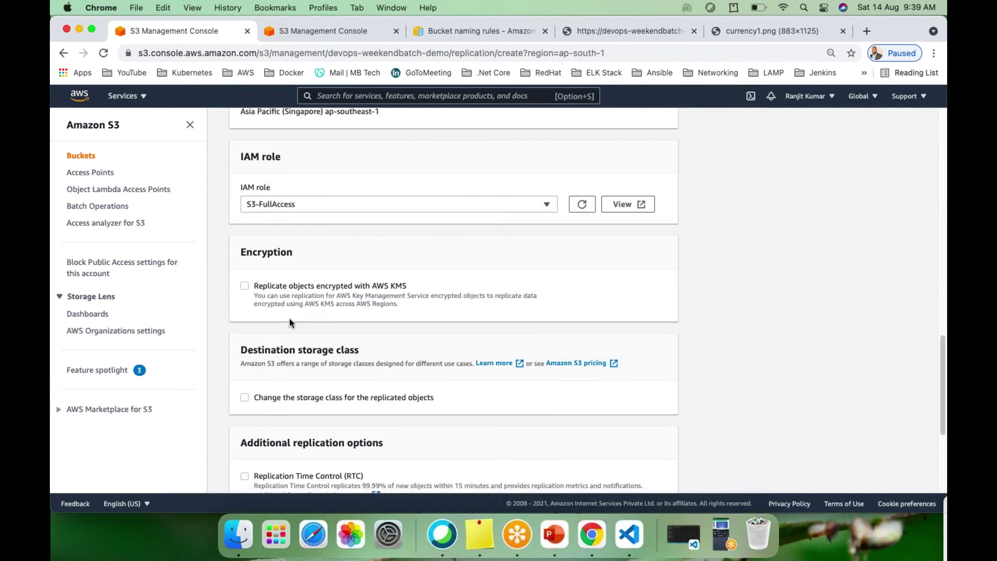
{"action": "scroll", "coordinate": [289, 322], "scroll_direction": "down", "scroll_amount": 2}
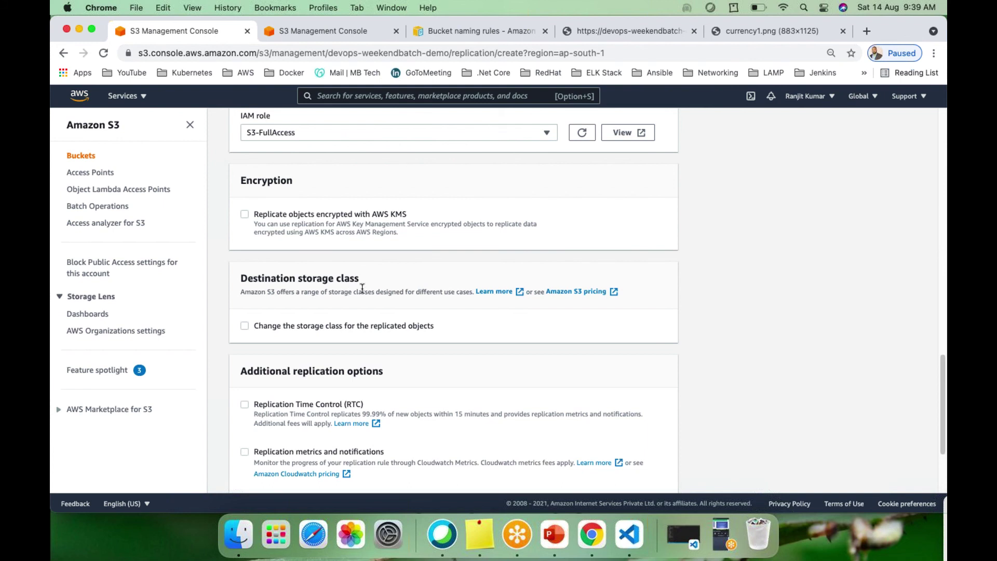
{"action": "scroll", "coordinate": [395, 306], "scroll_direction": "down", "scroll_amount": 1}
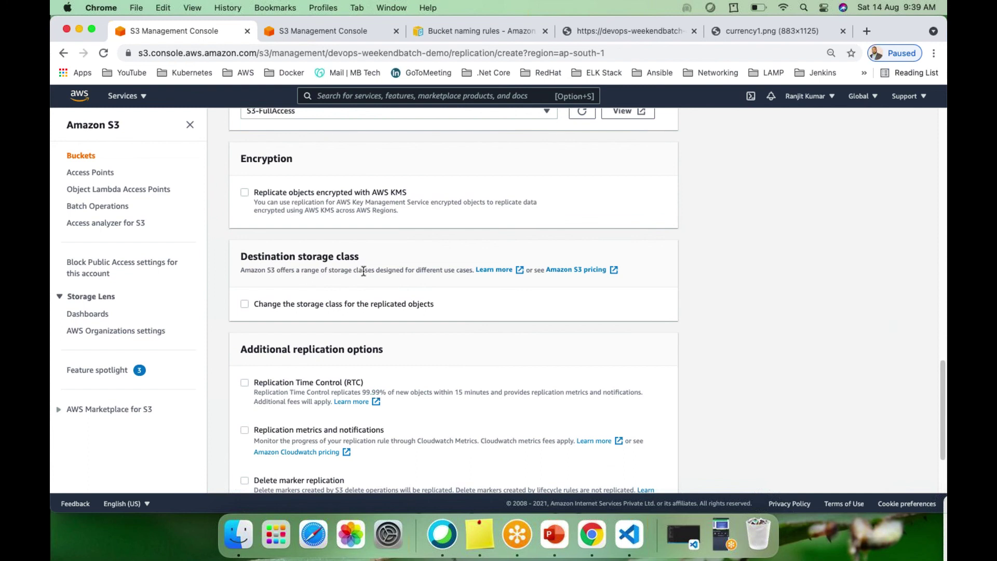
{"action": "scroll", "coordinate": [339, 283], "scroll_direction": "down", "scroll_amount": 3}
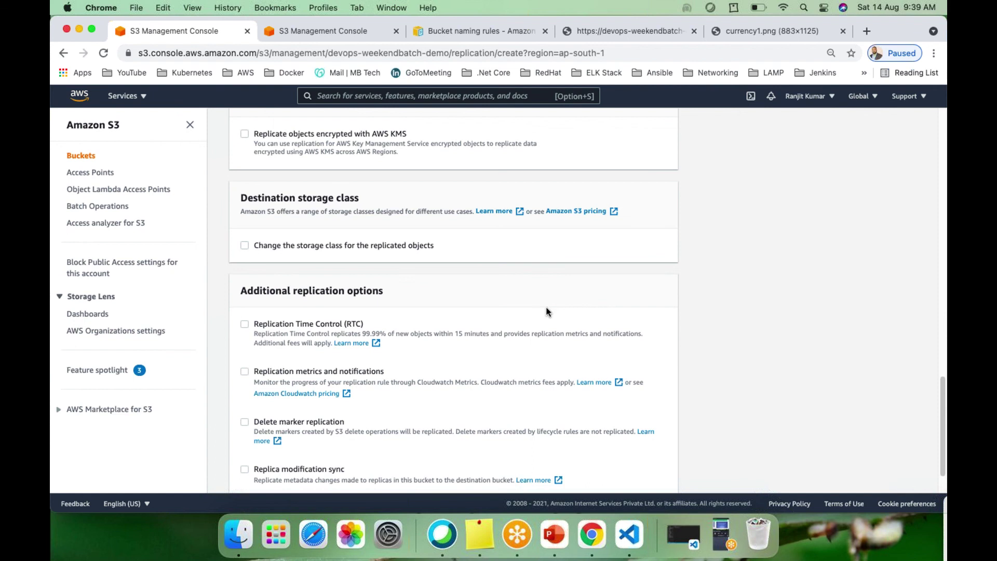
{"action": "scroll", "coordinate": [435, 292], "scroll_direction": "down", "scroll_amount": 2}
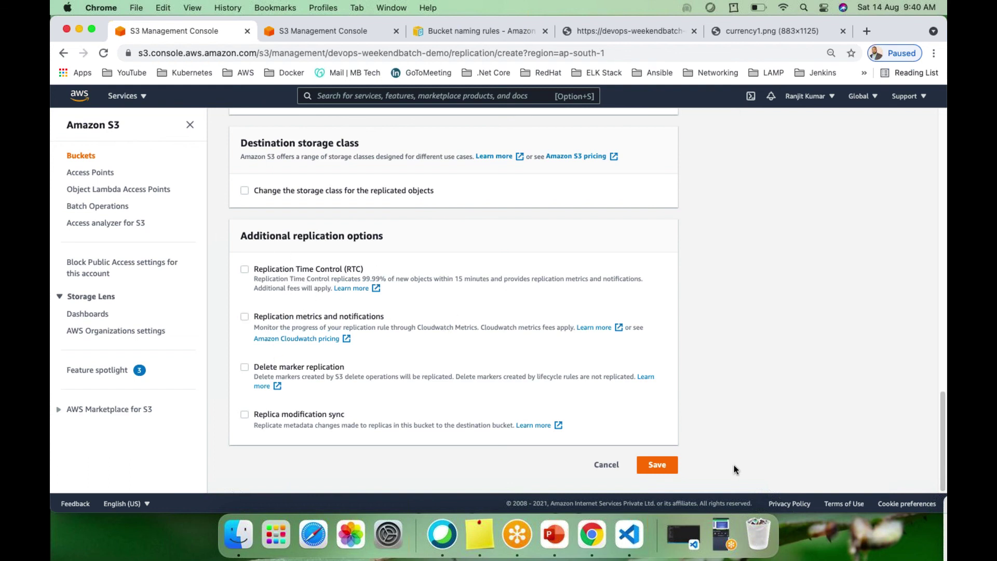
{"action": "left_click", "coordinate": [653, 466]}
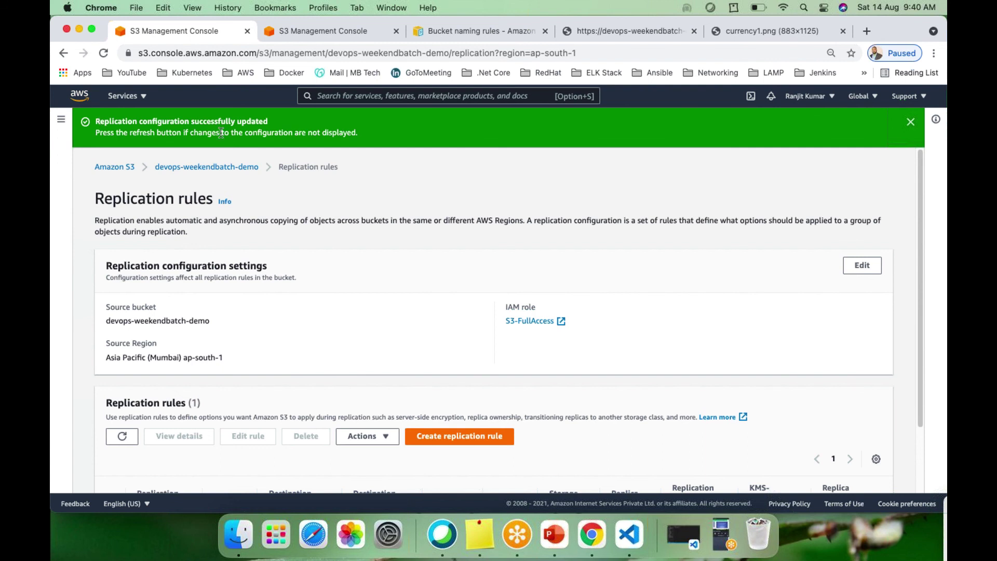
Review the sing123 replication rule, including its destination bucket and destination region.
{"action": "scroll", "coordinate": [310, 337], "scroll_direction": "down", "scroll_amount": 2}
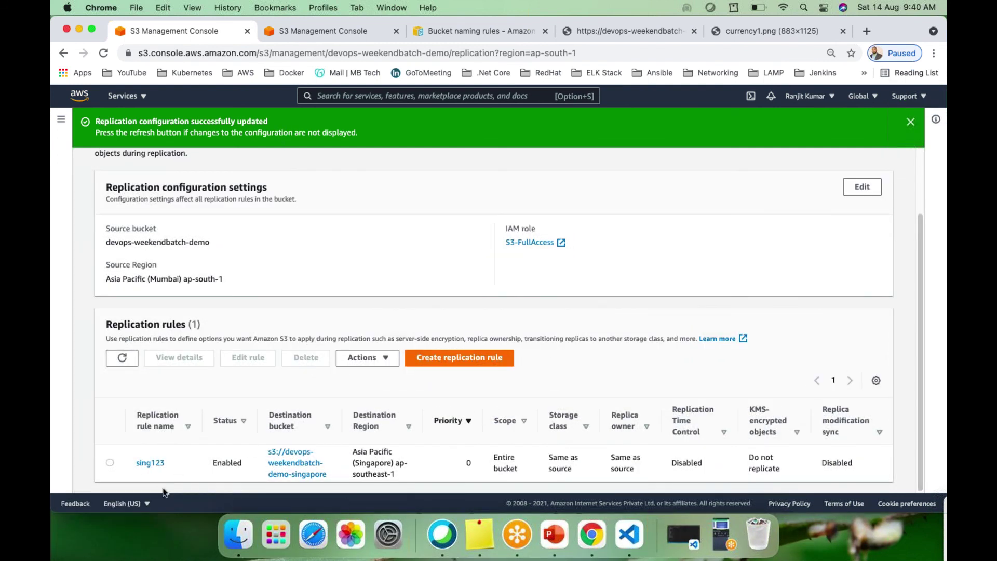
{"action": "left_click", "coordinate": [291, 462]}
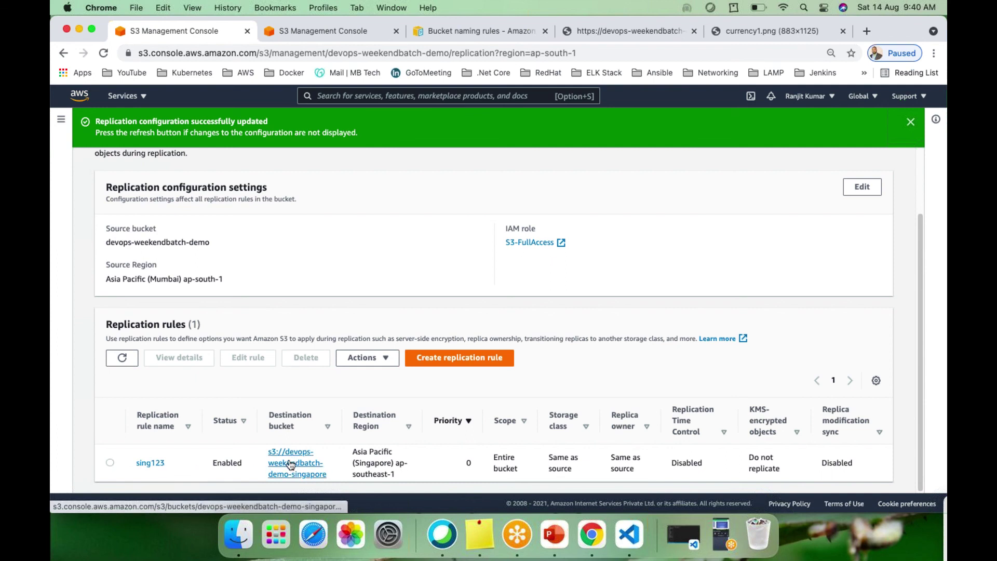
{"action": "scroll", "coordinate": [472, 362], "scroll_direction": "up", "scroll_amount": 3}
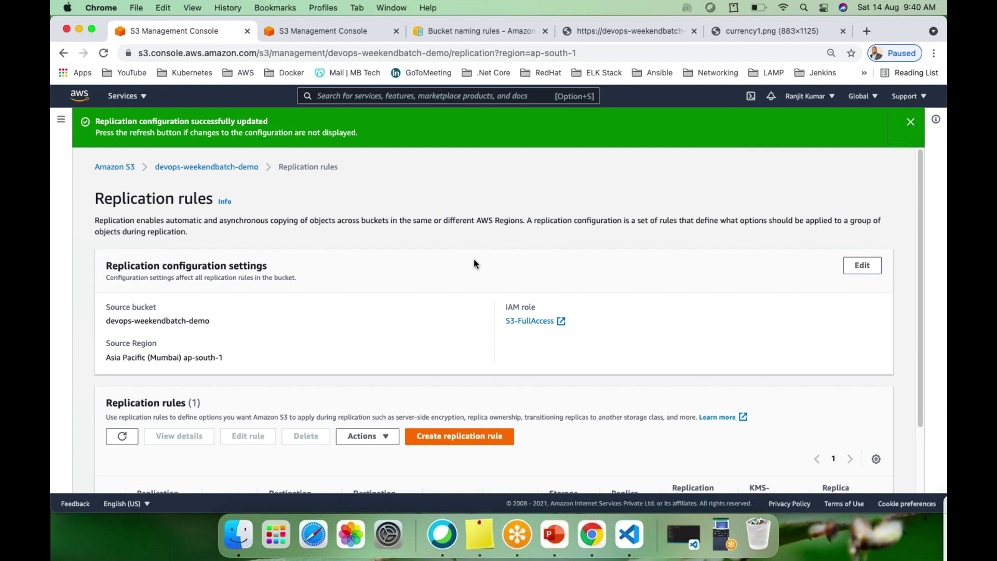
Compare the object lists of the devops-weekendbatch-demo source bucket and the devops-weekendbatch-demo-singapore bucket.
{"action": "left_click", "coordinate": [234, 168]}
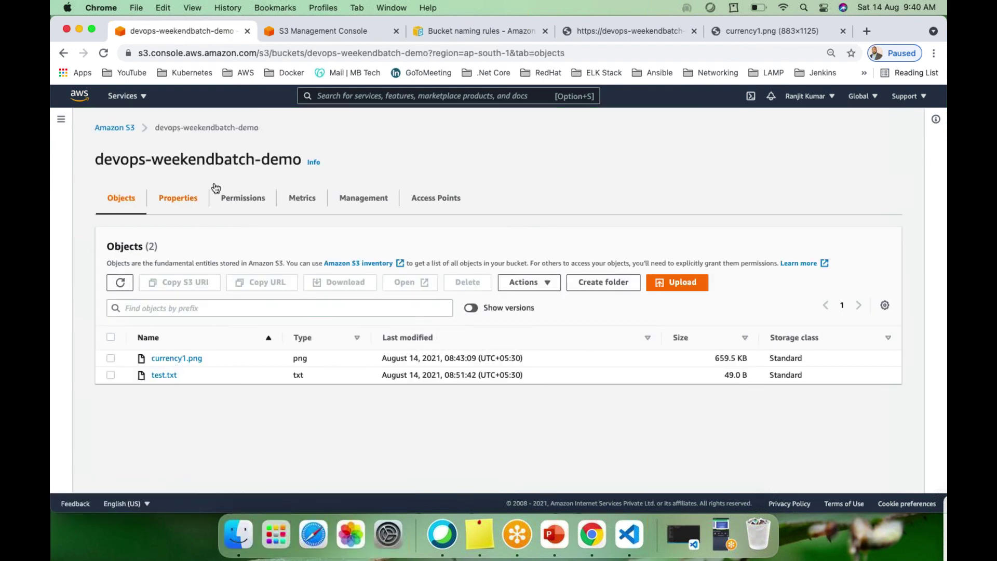
{"action": "left_click_drag", "start_coordinate": [298, 164], "coordinate": [115, 174]}
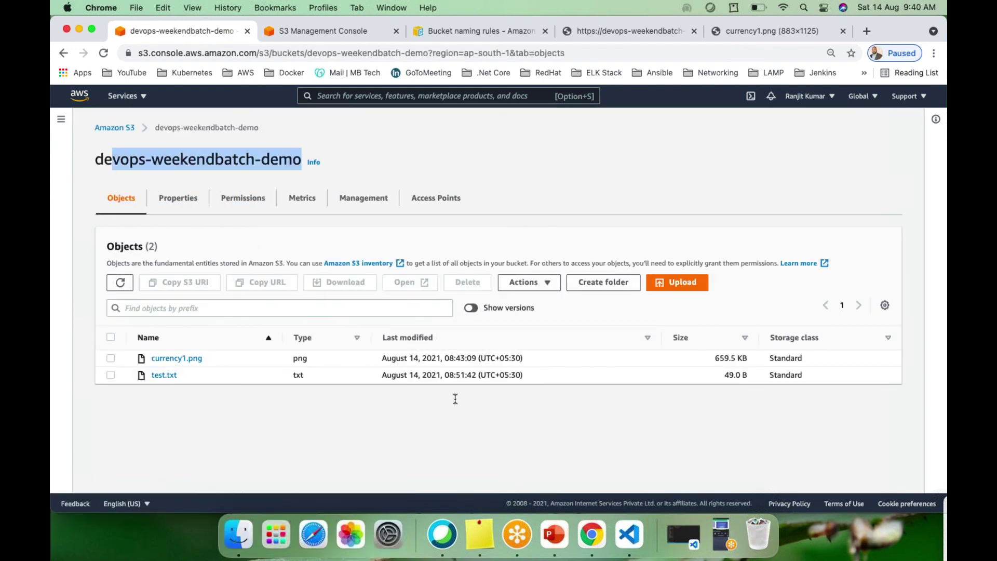
{"action": "left_click", "coordinate": [202, 395]}
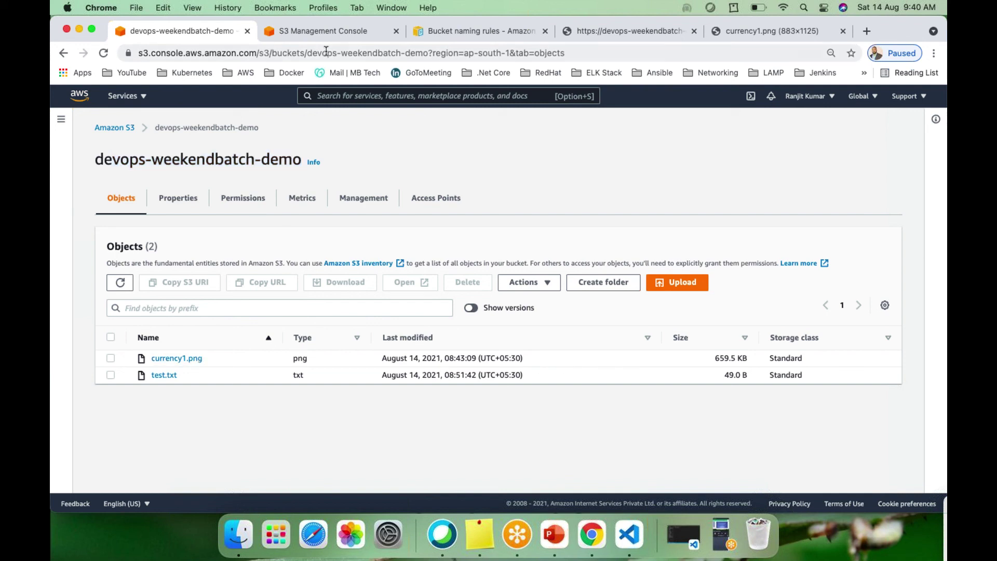
{"action": "left_click", "coordinate": [319, 29]}
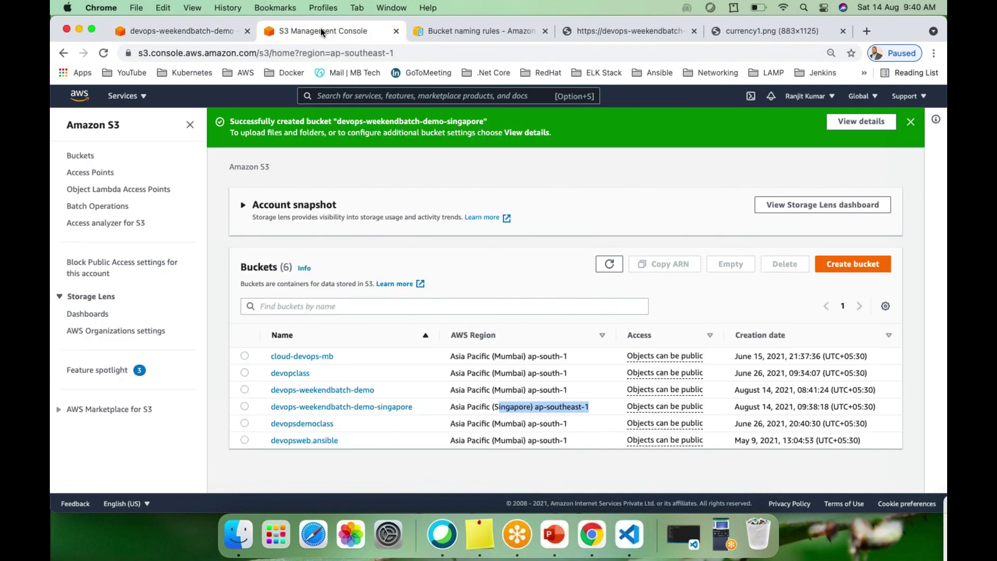
{"action": "left_click", "coordinate": [339, 406]}
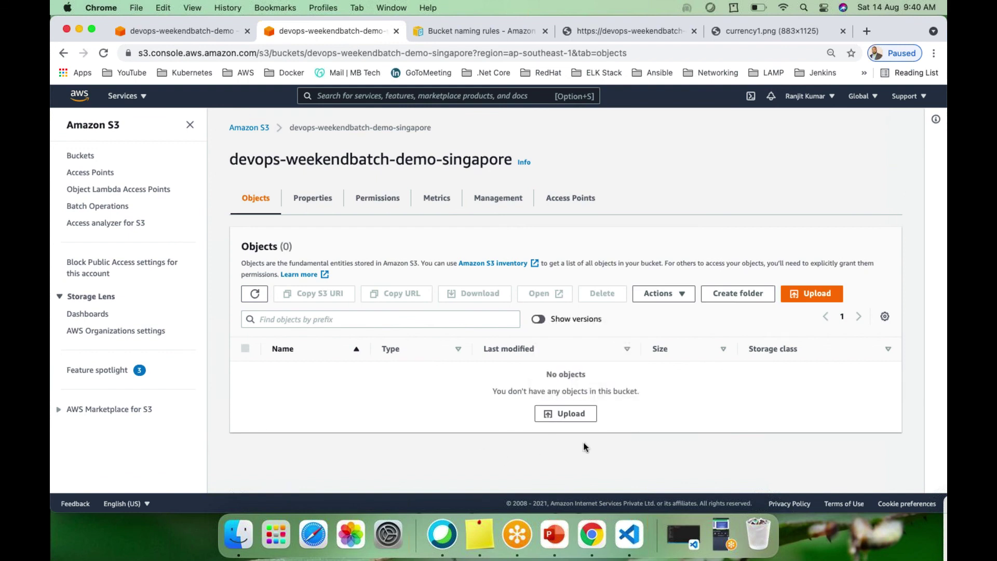
{"action": "left_click", "coordinate": [180, 30]}
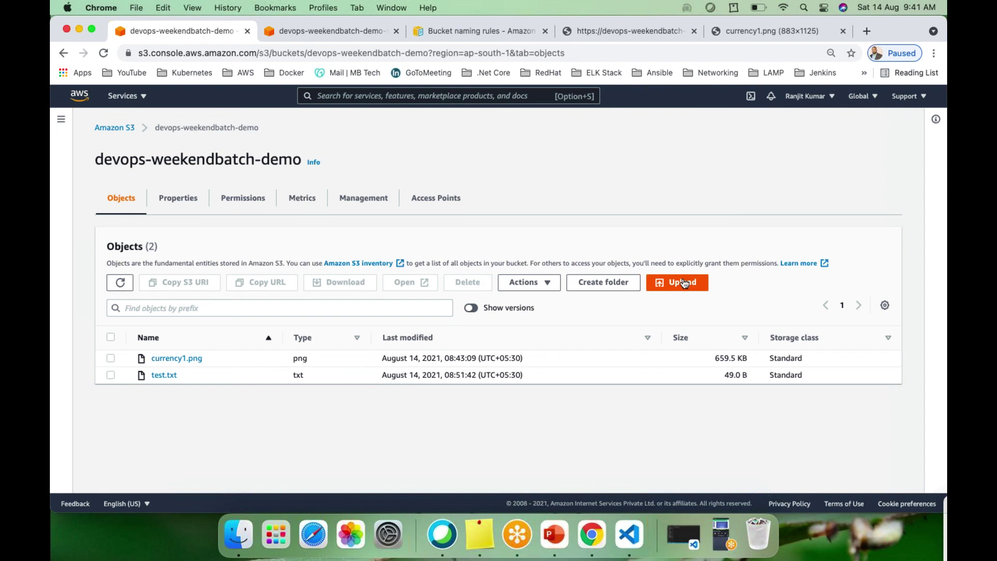
Switch to Visual Studio Code, add "3rd line for replication Demo" as the third line of test.txt, and save the file.
{"action": "left_click", "coordinate": [628, 527]}
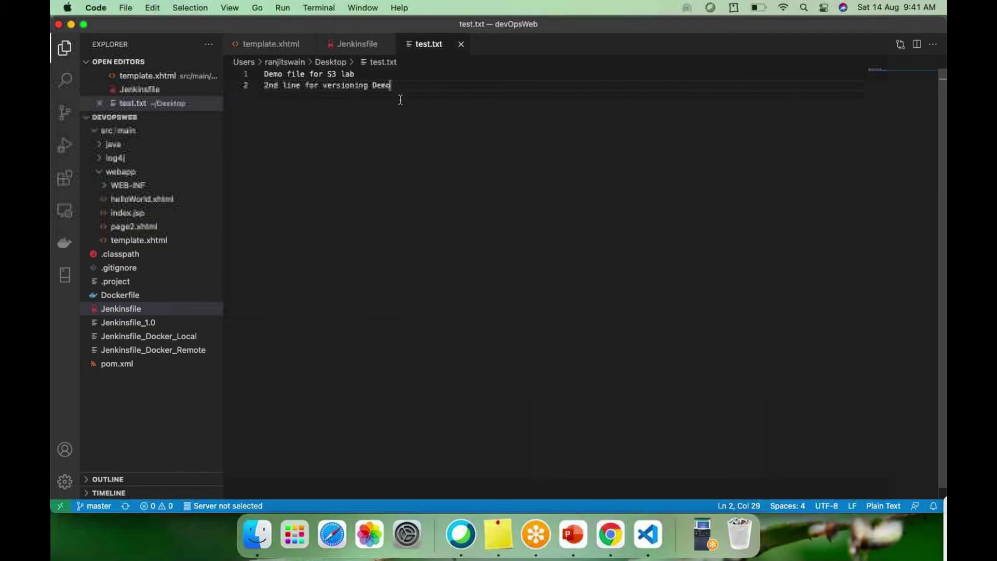
{"action": "key", "text": "Return"}
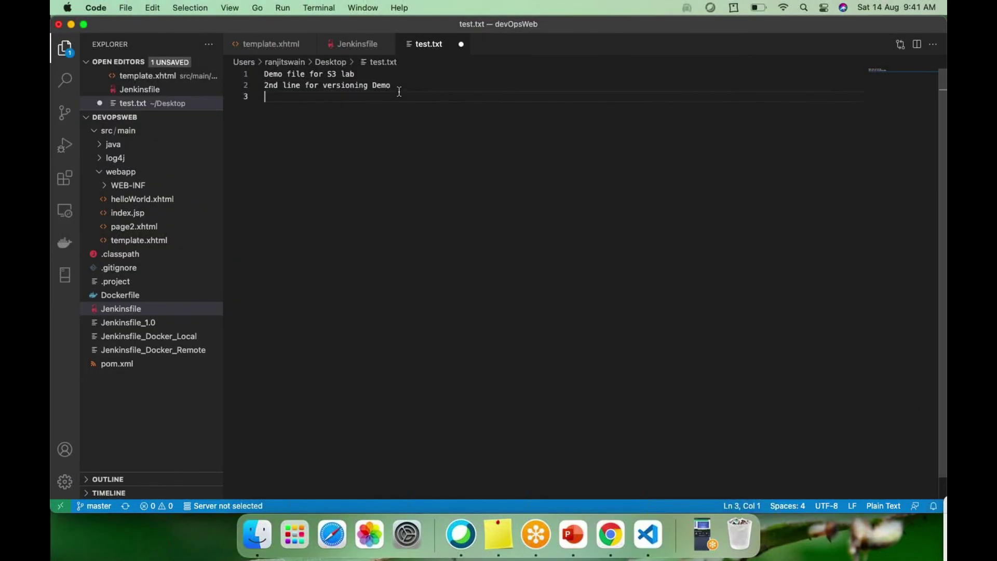
{"action": "type", "text": "3rd line "}
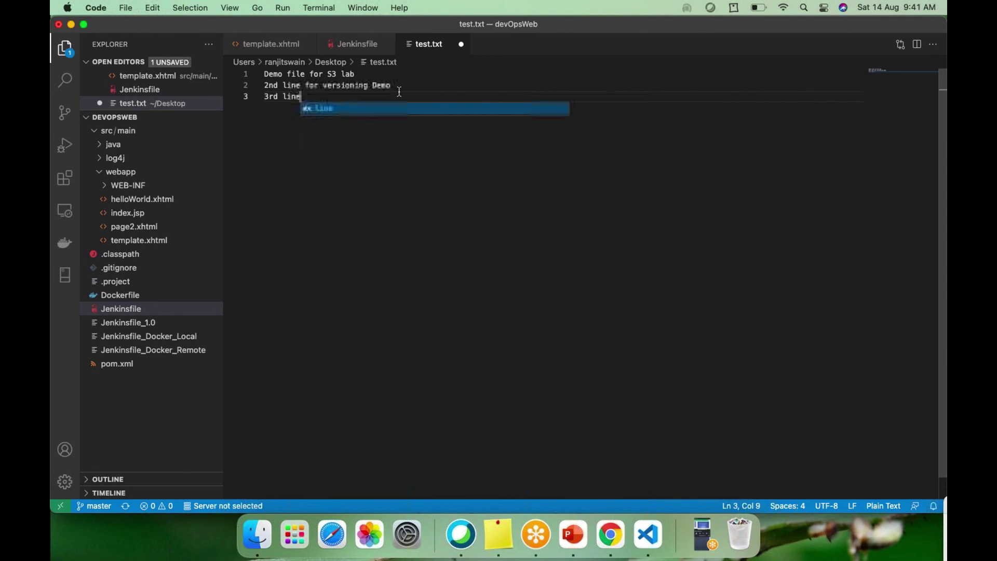
{"action": "type", "text": "for replic"}
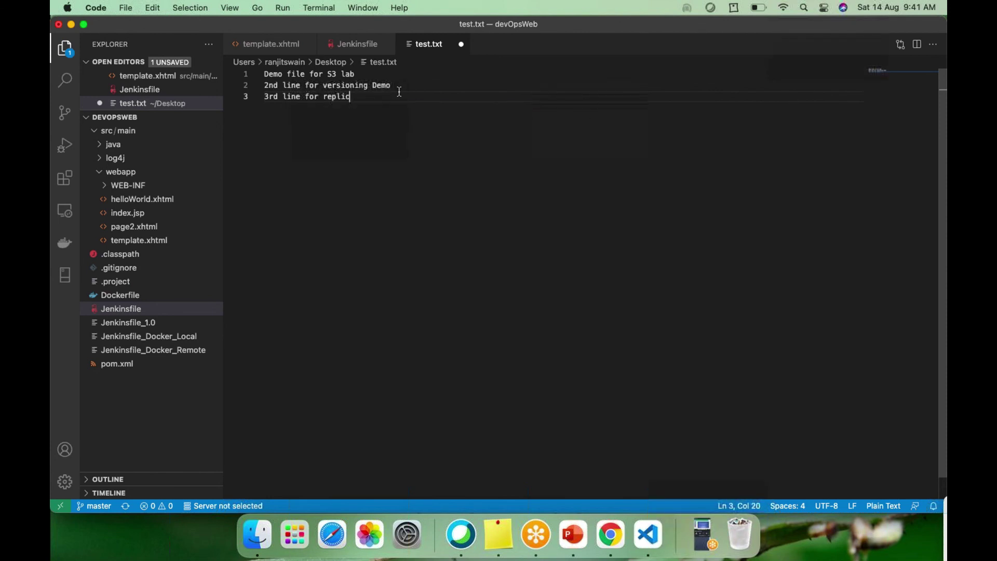
{"action": "type", "text": "ation demo"}
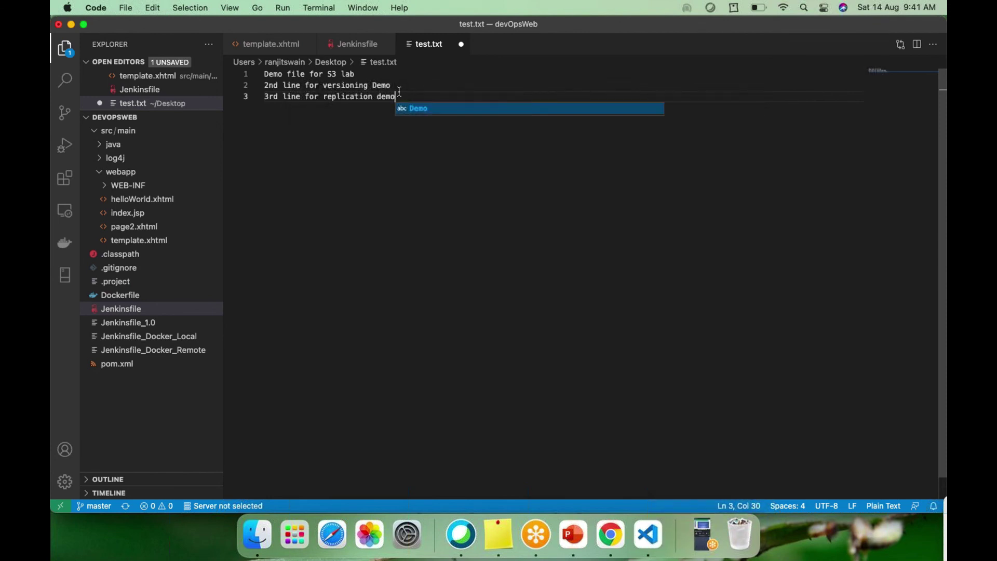
{"action": "key", "text": "Return"}
{"action": "key", "text": "super+s"}
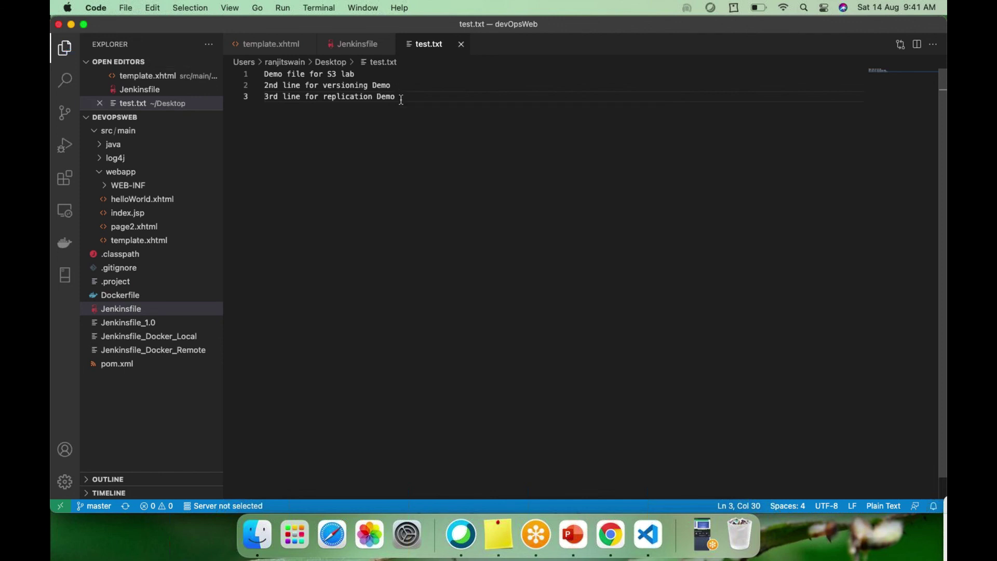
{"action": "key", "text": "super+m"}
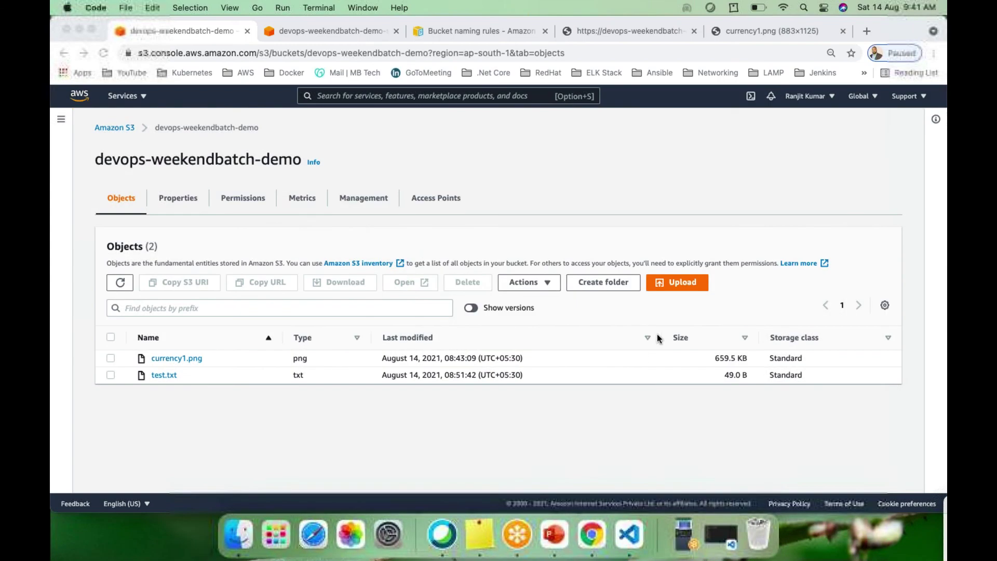
Back in Chrome, start an upload to devops-weekendbatch-demo and add test.txt from the Desktop.
{"action": "left_click", "coordinate": [676, 287]}
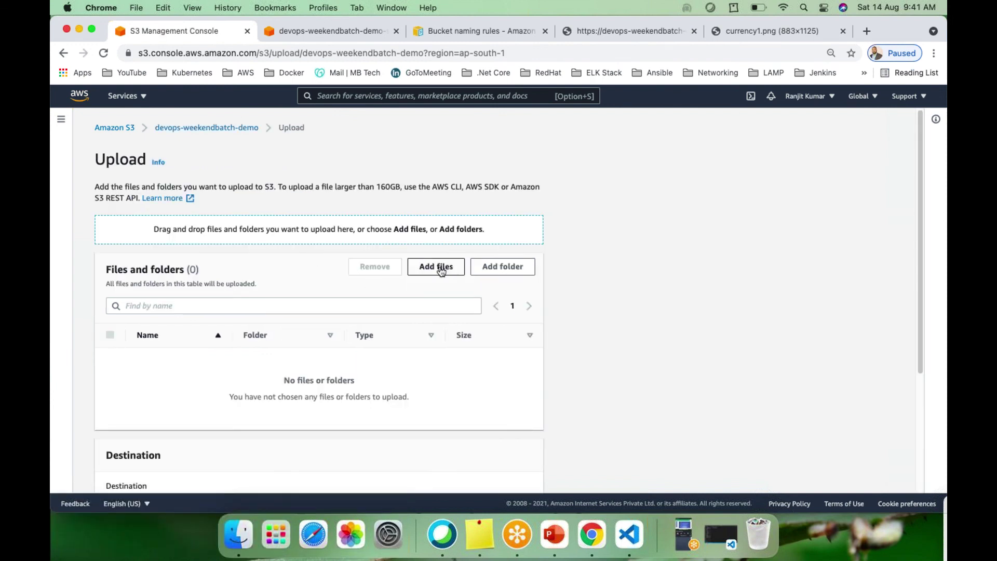
{"action": "left_click", "coordinate": [431, 270]}
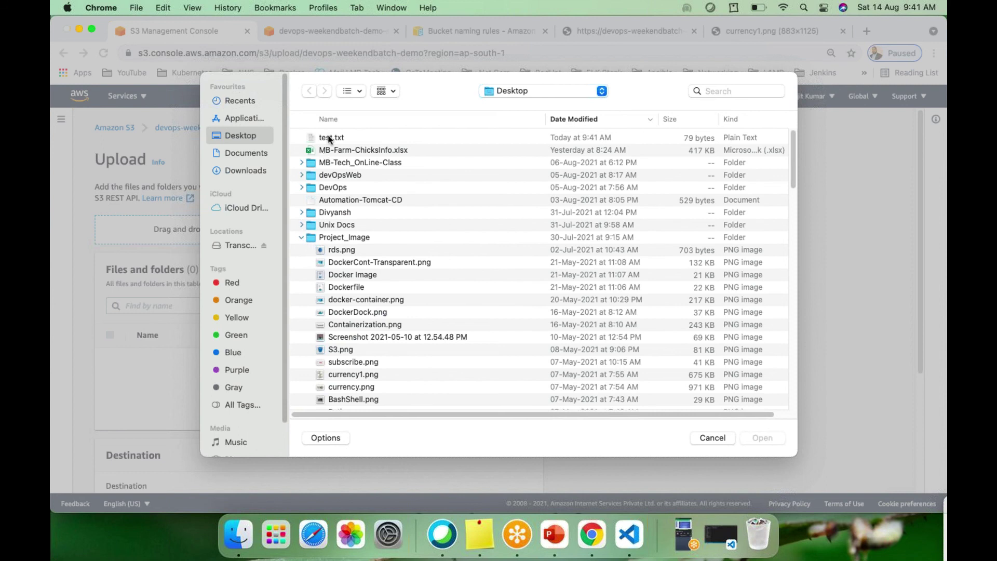
{"action": "left_click", "coordinate": [331, 138]}
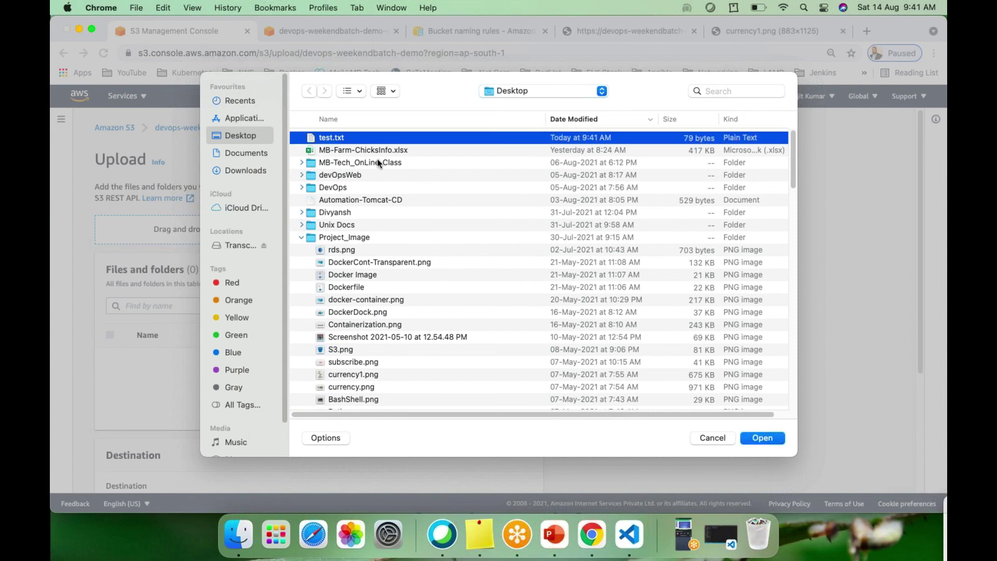
{"action": "left_click", "coordinate": [758, 440]}
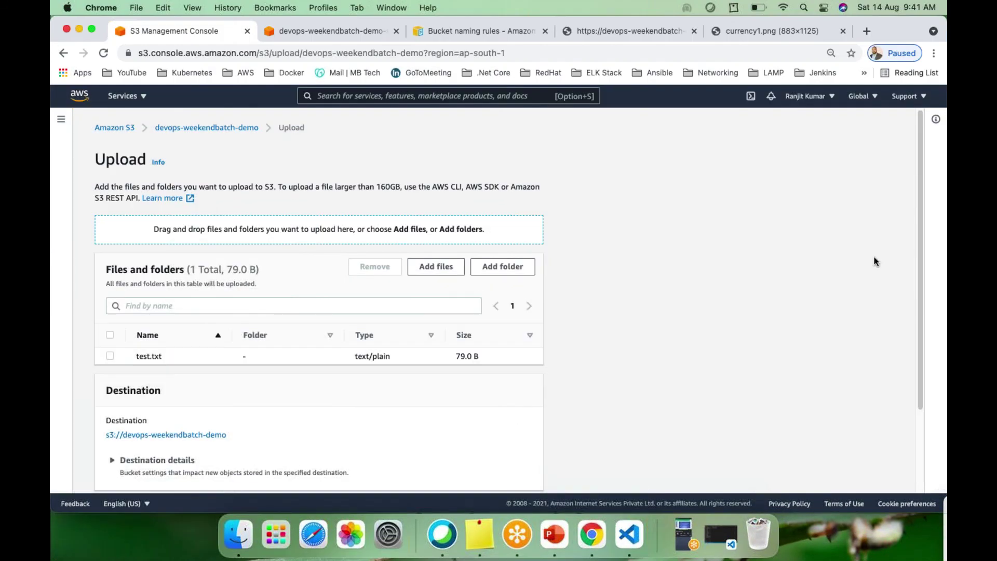
Grant public-read access to test.txt with the risk acknowledged, then upload it and close the upload status.
{"action": "scroll", "coordinate": [921, 251], "scroll_direction": "down", "scroll_amount": 4}
{"action": "scroll", "coordinate": [201, 440], "scroll_direction": "up", "scroll_amount": 1}
{"action": "scroll", "coordinate": [87, 424], "scroll_direction": "down", "scroll_amount": 2}
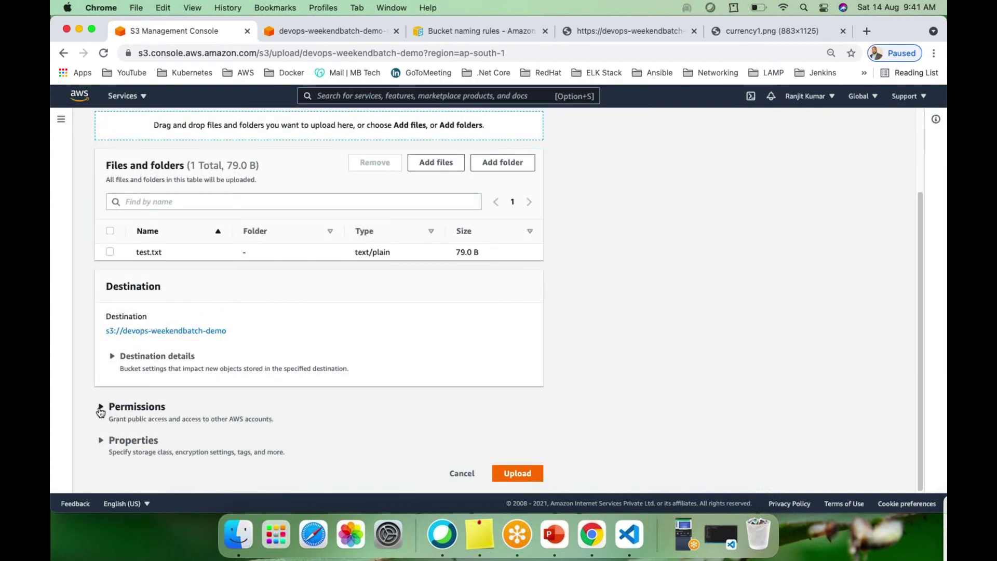
{"action": "left_click", "coordinate": [99, 407]}
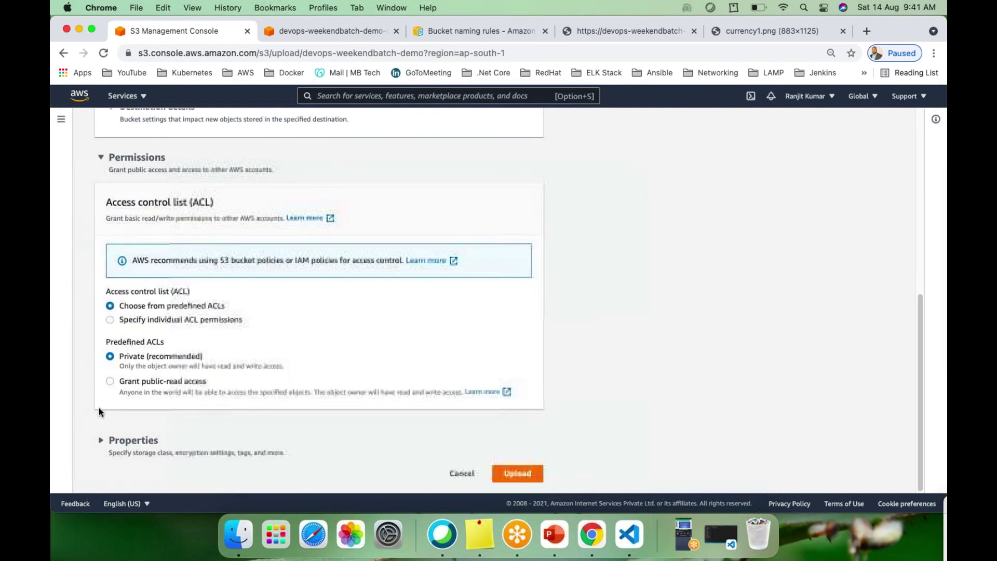
{"action": "left_click", "coordinate": [110, 381]}
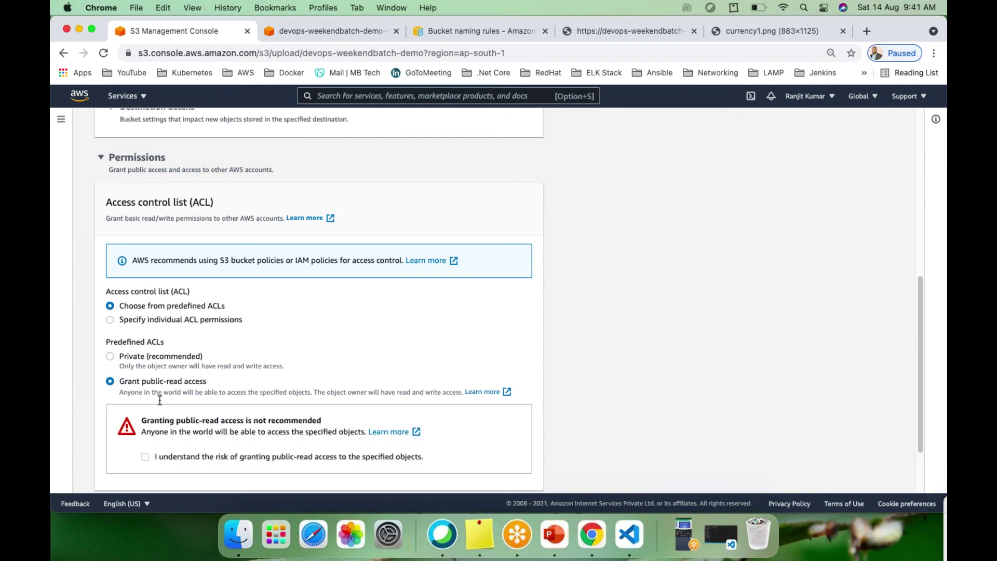
{"action": "left_click", "coordinate": [145, 457]}
{"action": "scroll", "coordinate": [311, 444], "scroll_direction": "down", "scroll_amount": 3}
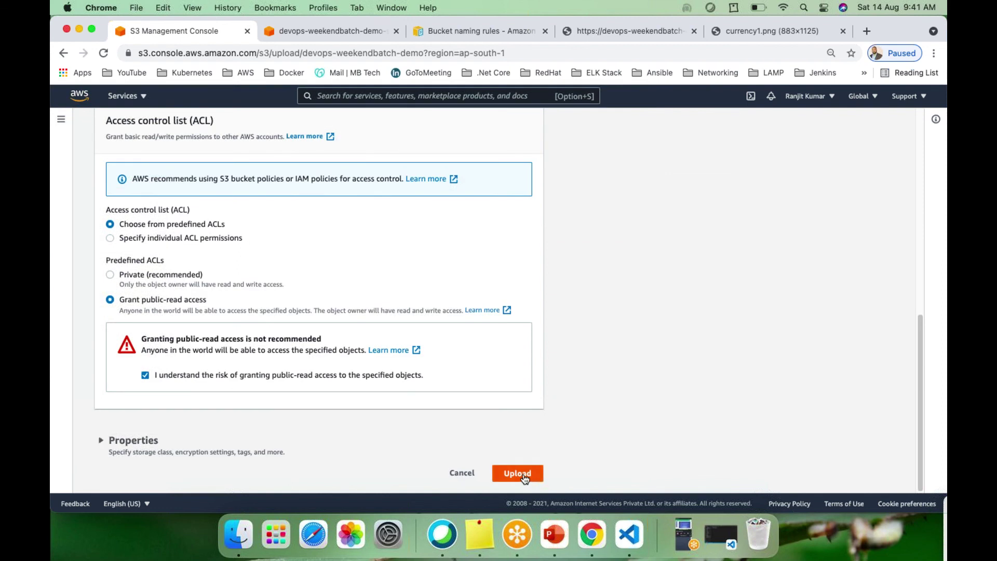
{"action": "left_click", "coordinate": [522, 473]}
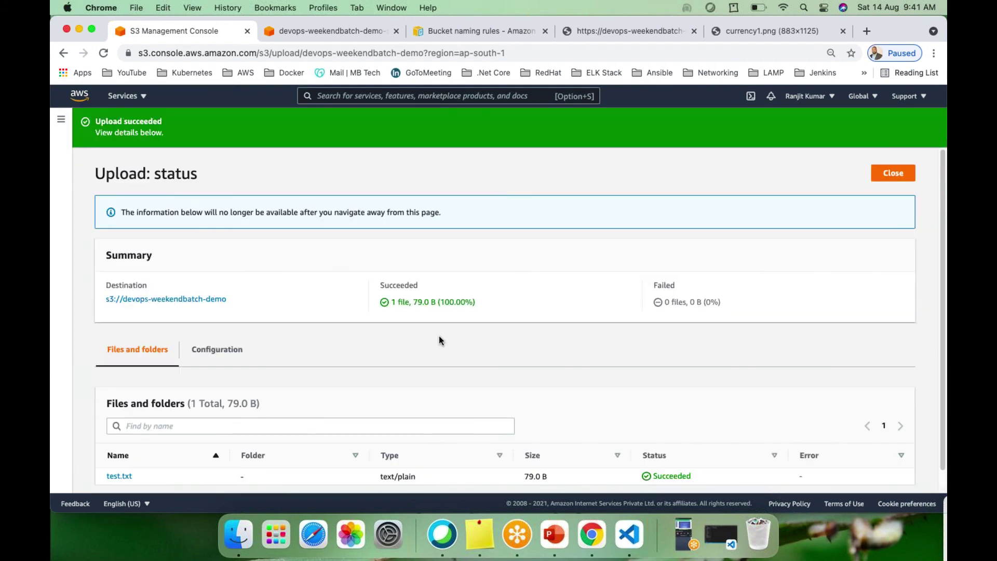
{"action": "scroll", "coordinate": [446, 335], "scroll_direction": "down", "scroll_amount": 1}
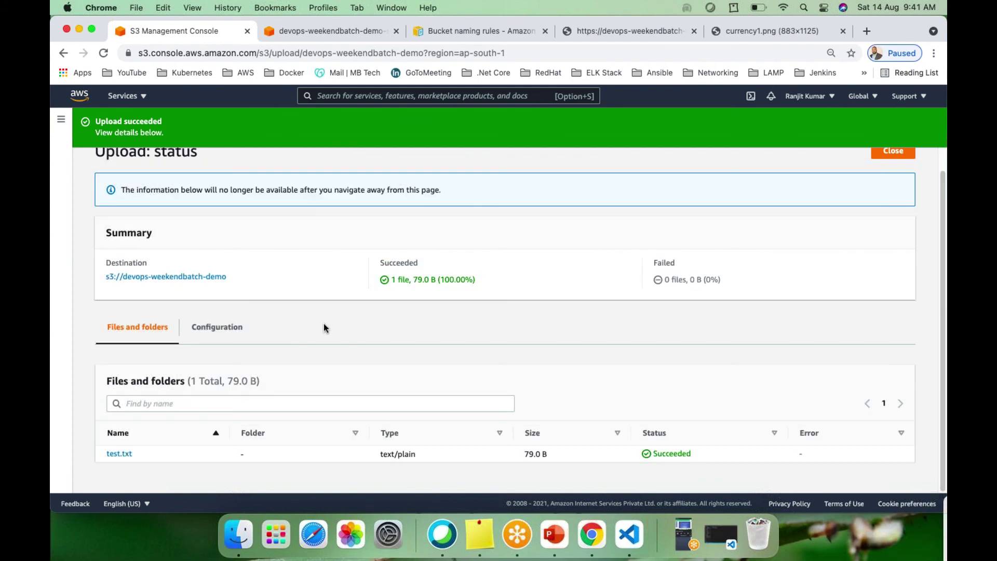
{"action": "scroll", "coordinate": [335, 322], "scroll_direction": "up", "scroll_amount": 1}
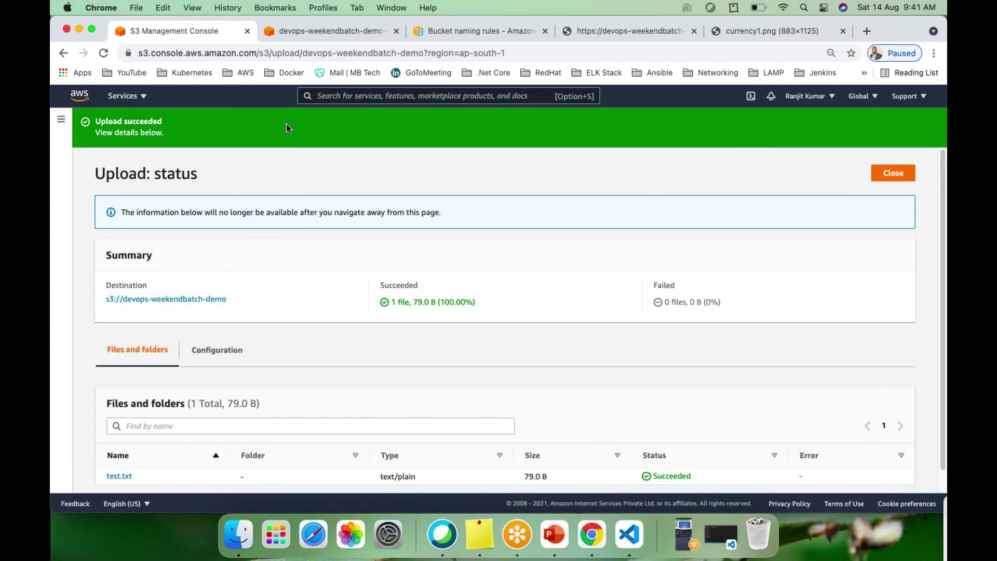
{"action": "left_click", "coordinate": [903, 172]}
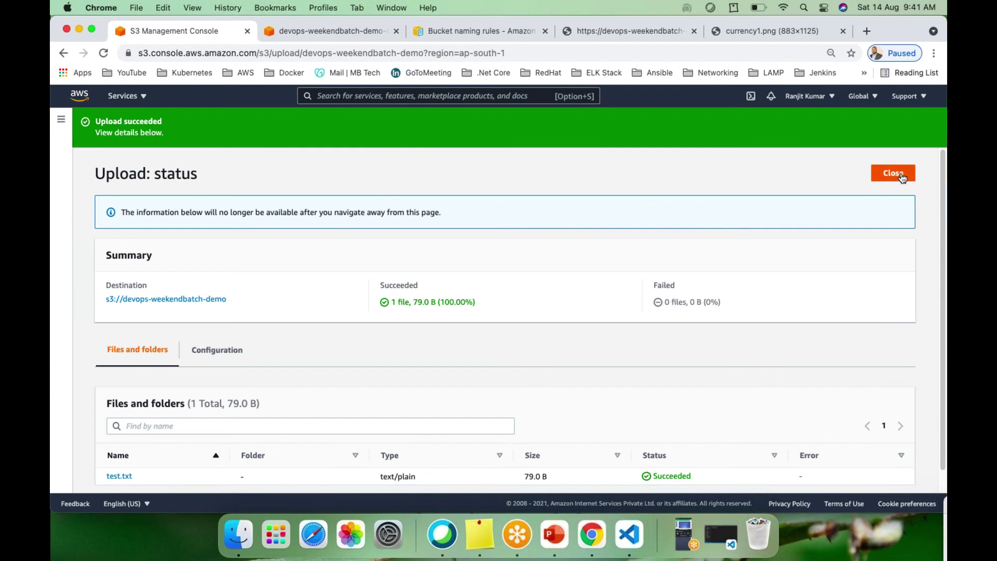
Examine the version history of test.txt in the devops-weekendbatch-demo bucket.
{"action": "left_click", "coordinate": [164, 374]}
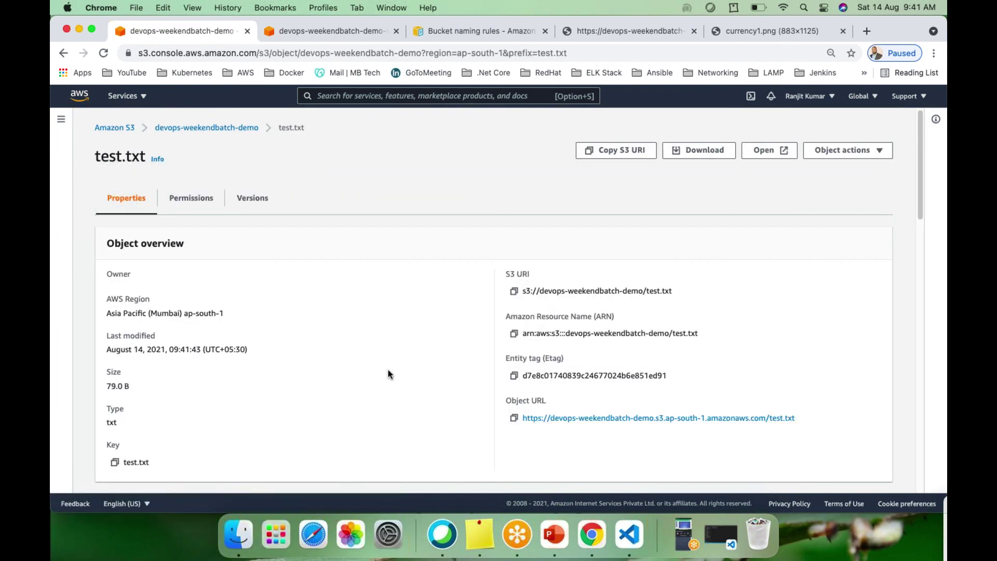
{"action": "left_click", "coordinate": [252, 197]}
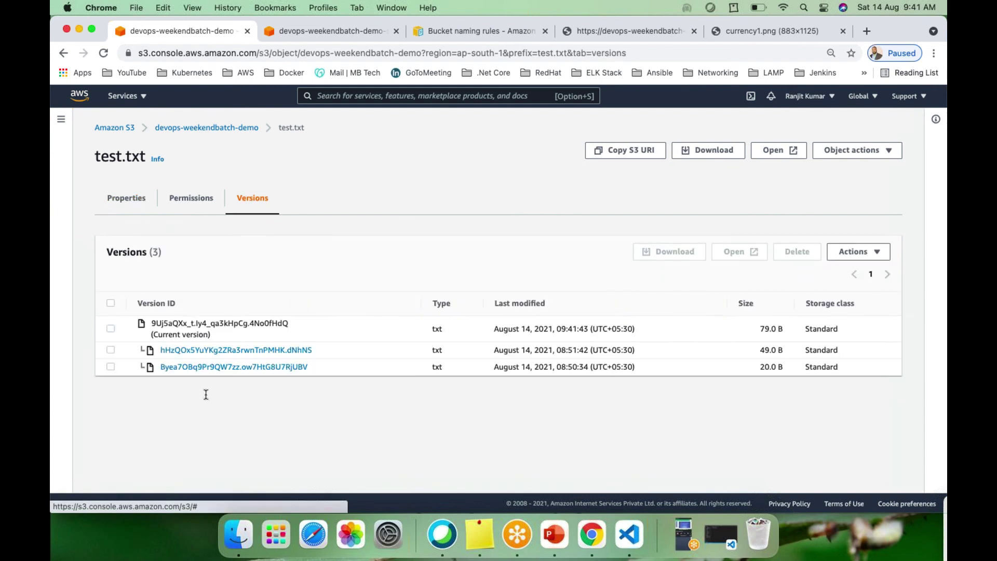
{"action": "left_click_drag", "start_coordinate": [222, 335], "coordinate": [147, 302]}
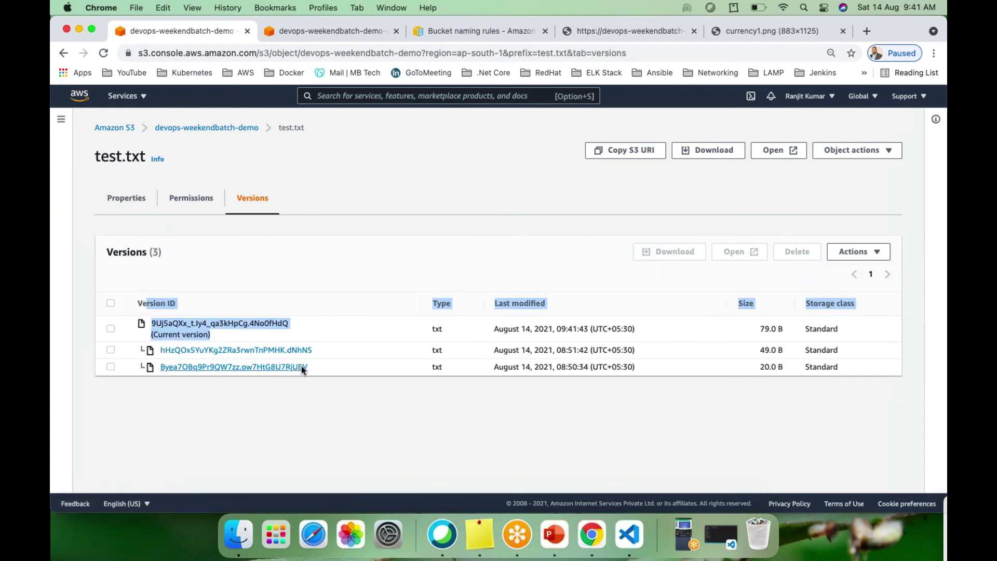
{"action": "left_click", "coordinate": [259, 404]}
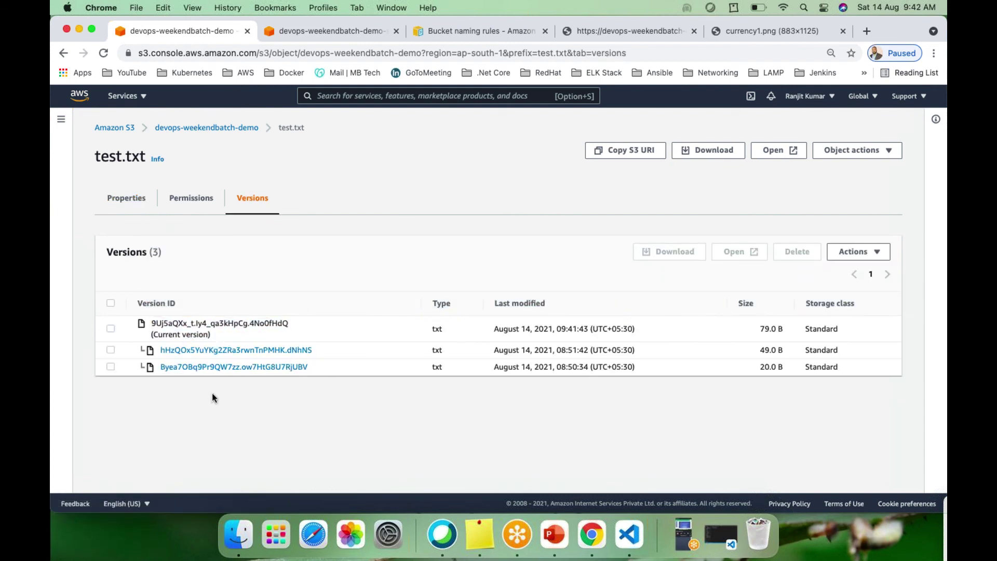
Refresh the object list of devops-weekendbatch-demo-singapore repeatedly to check whether test.txt has been replicated.
{"action": "left_click", "coordinate": [318, 30]}
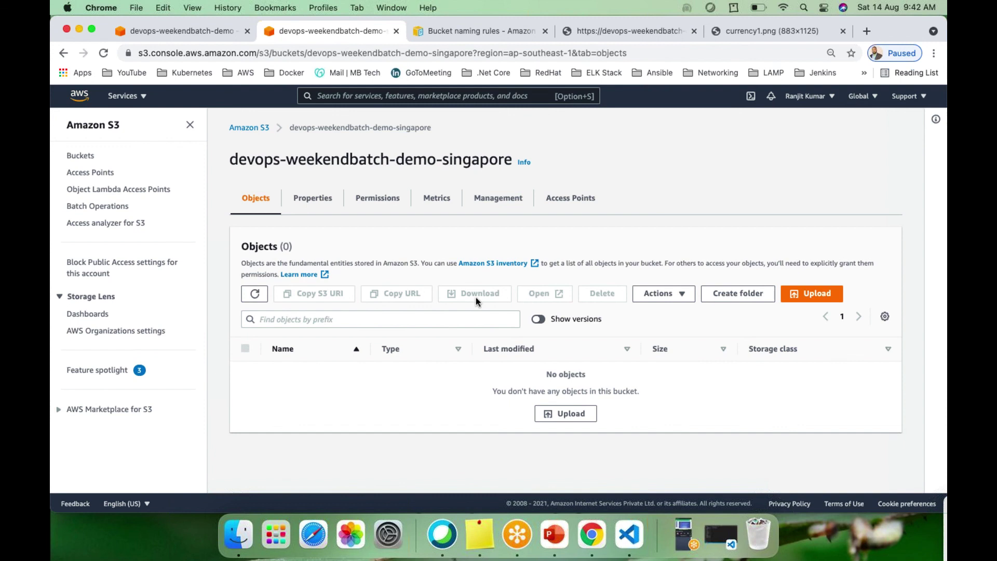
{"action": "left_click", "coordinate": [254, 293]}
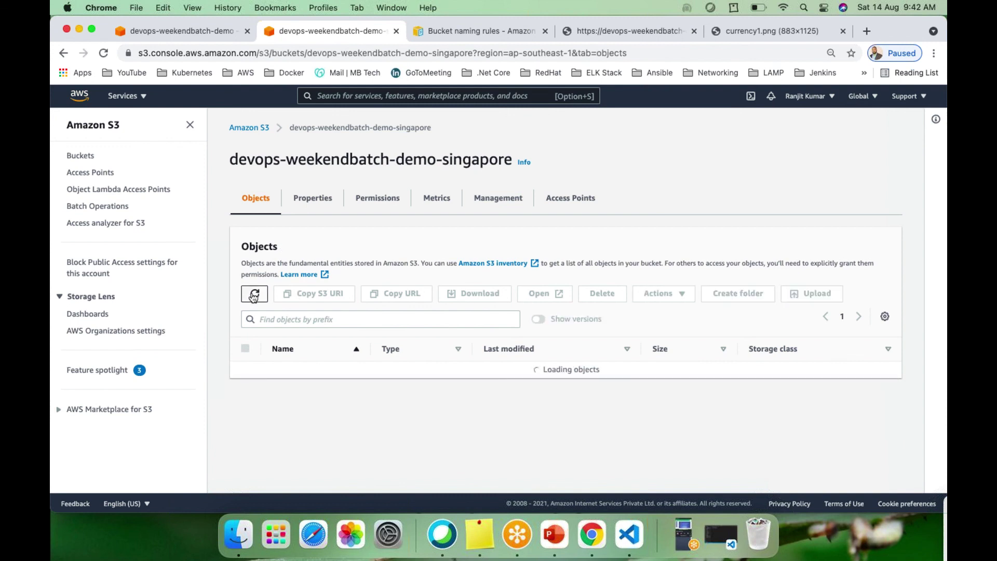
{"action": "left_click", "coordinate": [253, 294]}
{"action": "left_click", "coordinate": [254, 293]}
{"action": "left_click", "coordinate": [254, 294]}
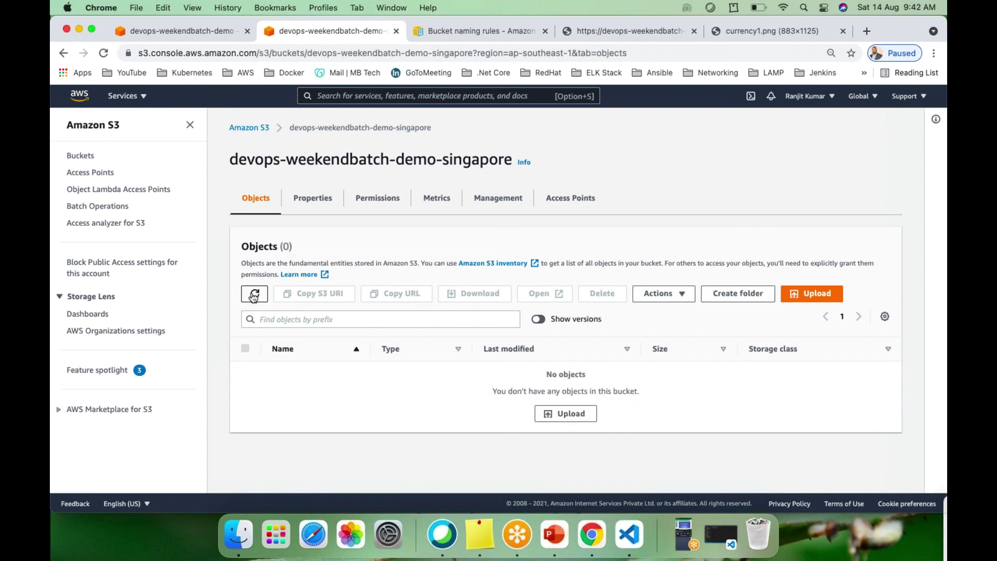
Refresh the object list of devops-weekendbatch-demo-singapore, turn on the display of object versions, and keep refreshing to check for test.txt.
{"action": "left_click", "coordinate": [253, 294]}
{"action": "left_click", "coordinate": [254, 294]}
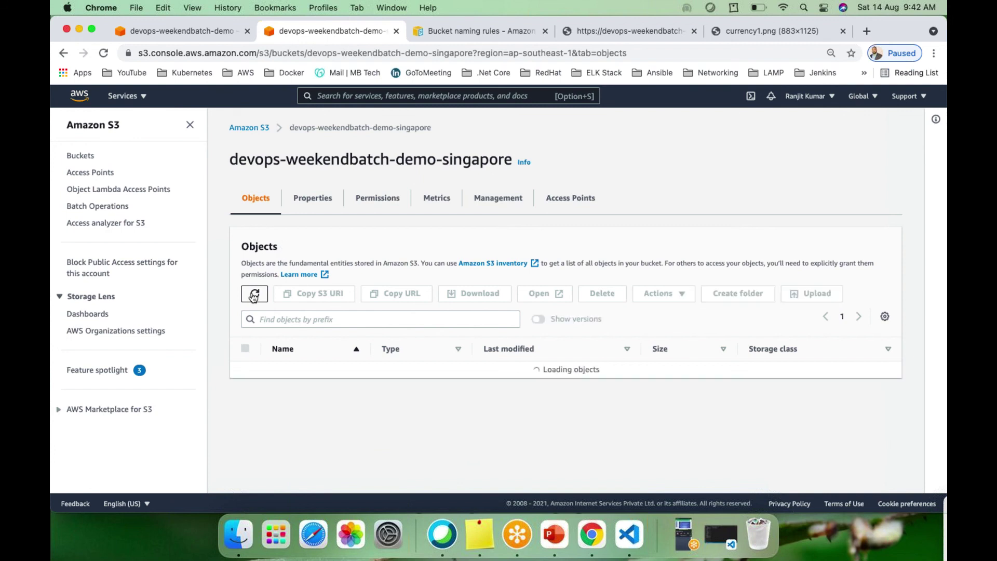
{"action": "left_click", "coordinate": [254, 294]}
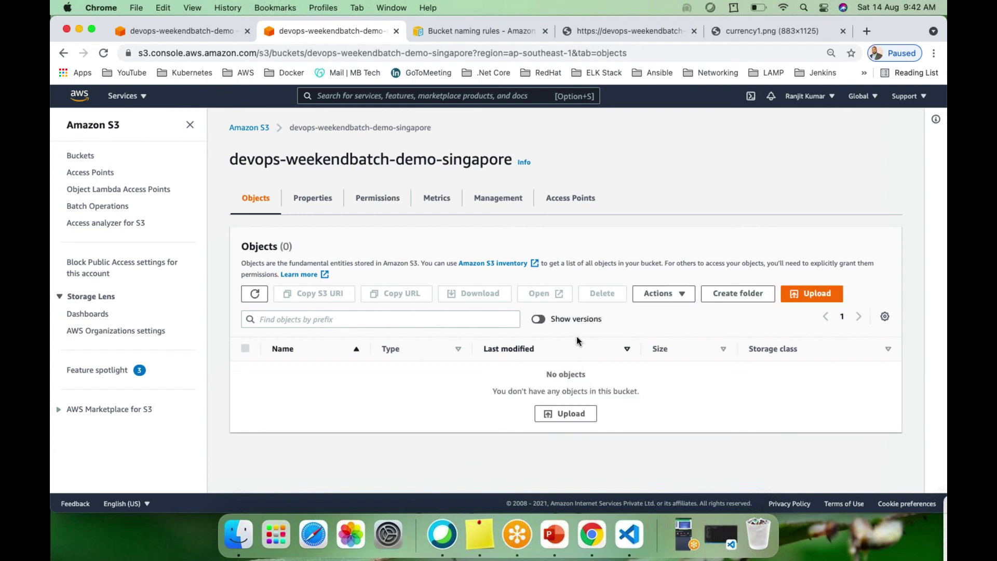
{"action": "left_click", "coordinate": [538, 320]}
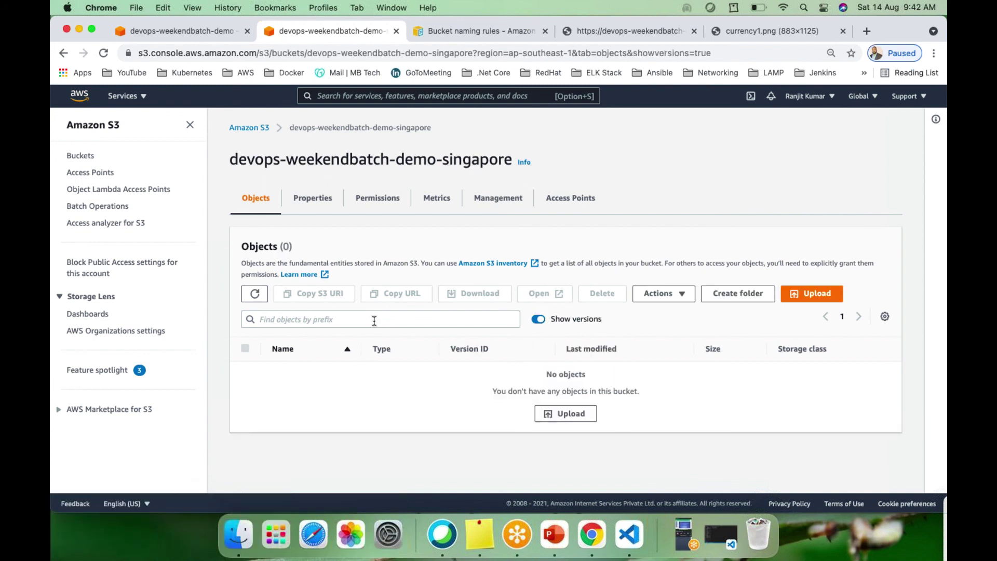
{"action": "left_click", "coordinate": [262, 298]}
{"action": "left_click", "coordinate": [263, 299]}
{"action": "left_click", "coordinate": [264, 299]}
{"action": "left_click", "coordinate": [264, 299]}
{"action": "left_click", "coordinate": [264, 299]}
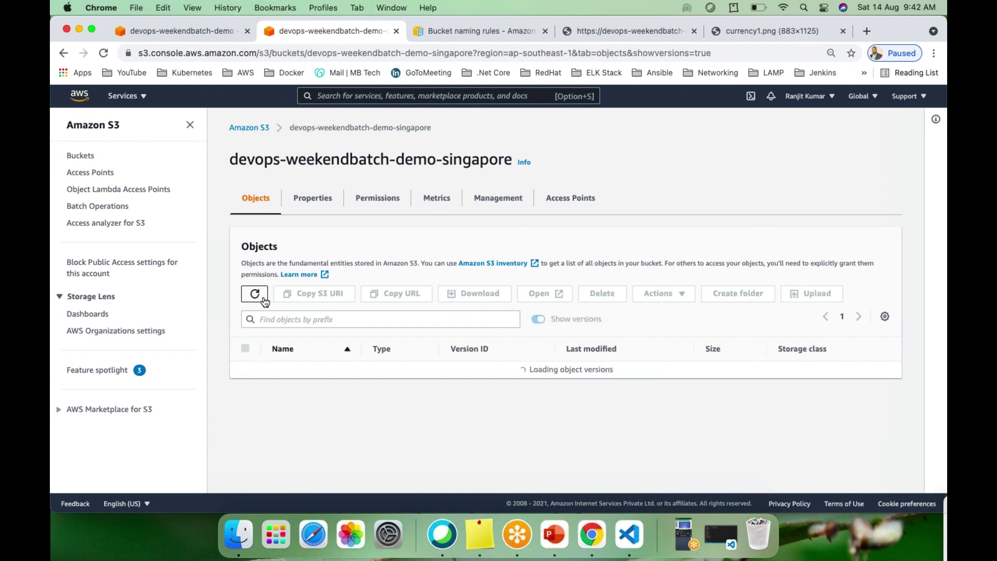
Turn off the version display in devops-weekendbatch-demo-singapore and refresh the object list again.
{"action": "left_click", "coordinate": [538, 318]}
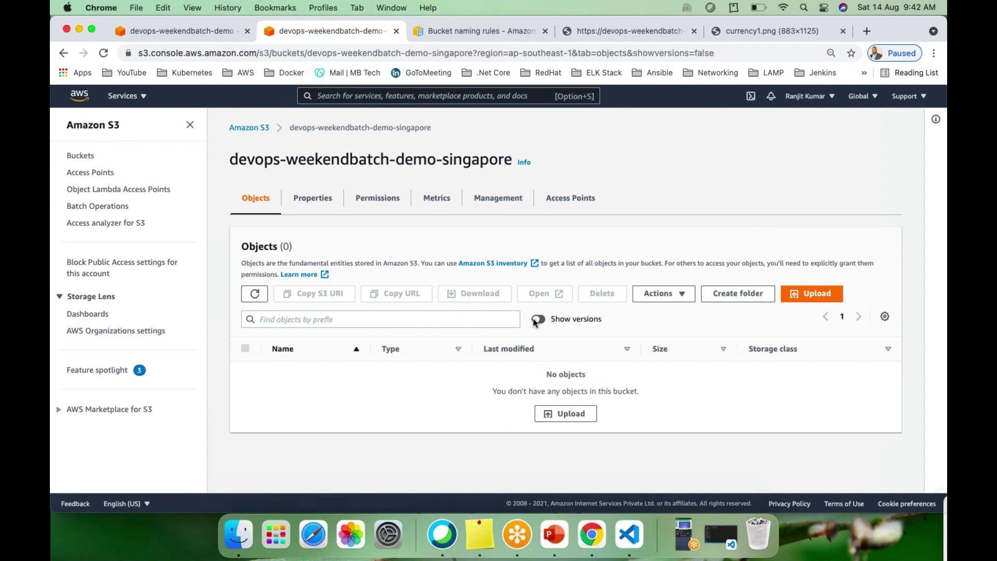
{"action": "left_click", "coordinate": [254, 295]}
{"action": "left_click", "coordinate": [254, 295]}
{"action": "left_click", "coordinate": [255, 295]}
{"action": "left_click", "coordinate": [254, 295]}
{"action": "left_click", "coordinate": [254, 295]}
Check the versions of test.txt in the source bucket, then return to the Singapore bucket and refresh its objects several times.
{"action": "left_click", "coordinate": [192, 31]}
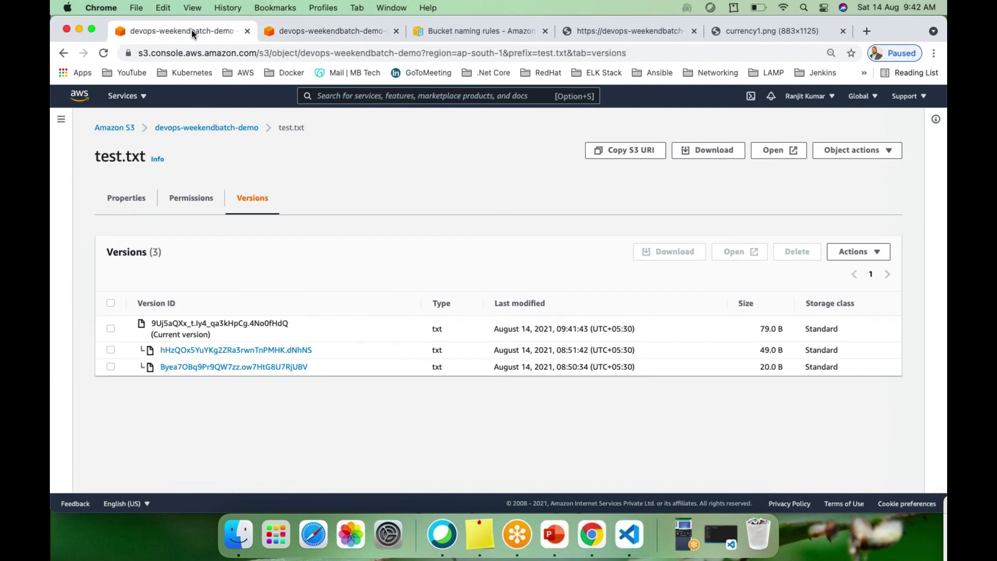
{"action": "left_click", "coordinate": [323, 32]}
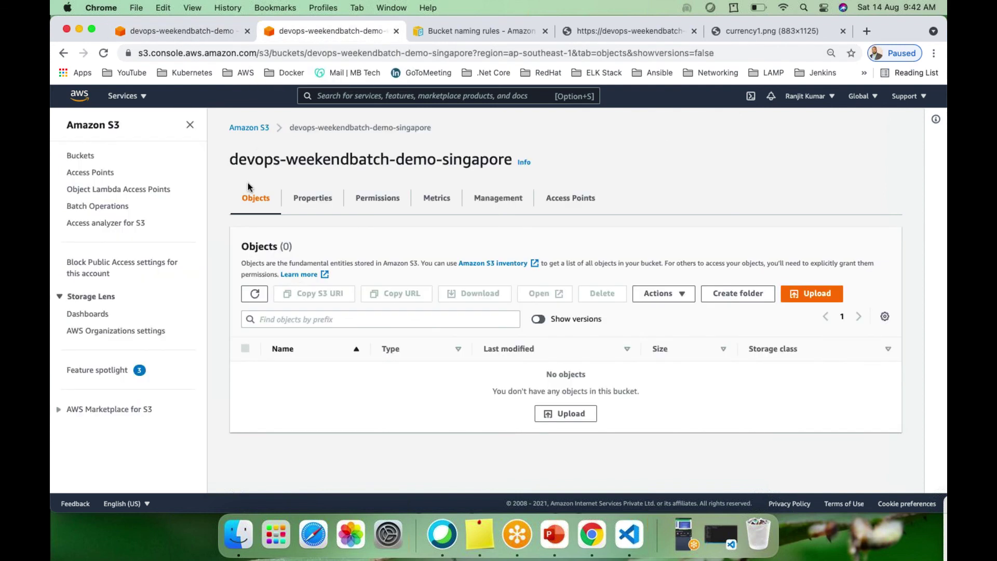
{"action": "left_click", "coordinate": [260, 294]}
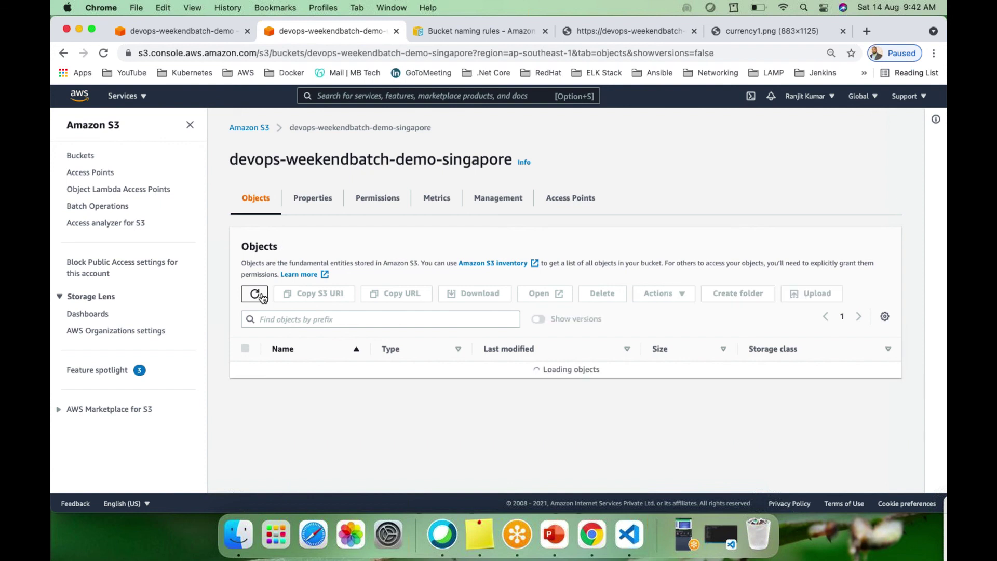
{"action": "left_click", "coordinate": [256, 294]}
{"action": "left_click", "coordinate": [255, 294]}
{"action": "left_click", "coordinate": [259, 295]}
{"action": "left_click", "coordinate": [260, 294]}
{"action": "left_click", "coordinate": [260, 295]}
{"action": "left_click", "coordinate": [258, 295]}
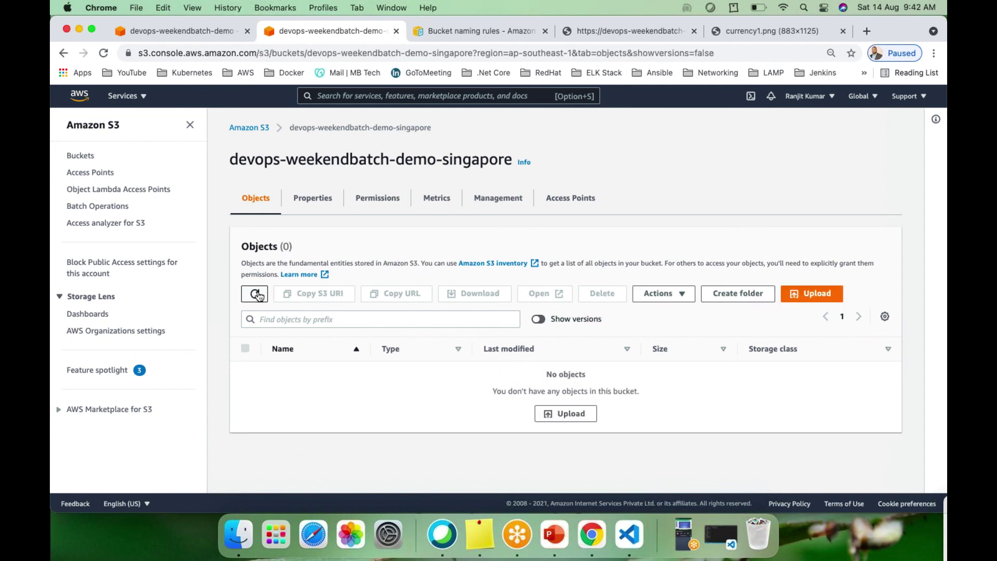
Reload the whole devops-weekendbatch-demo-singapore page in the browser and recheck its object list.
{"action": "left_click", "coordinate": [104, 54]}
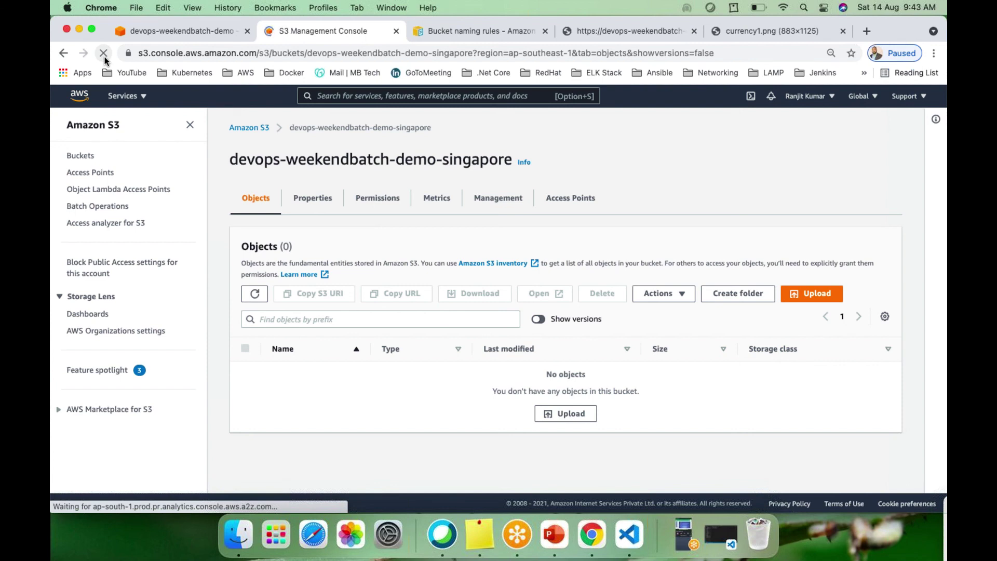
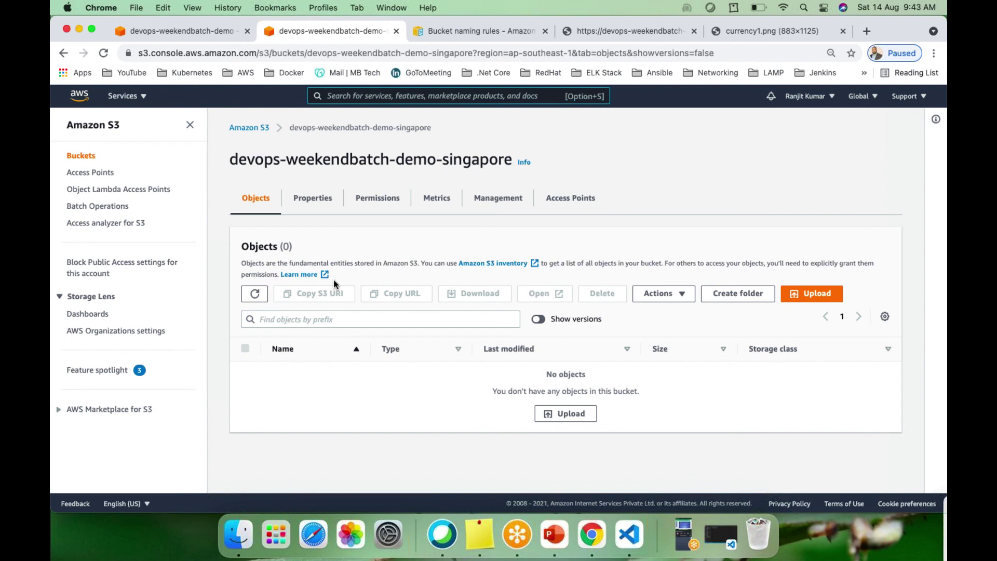
{"action": "left_click", "coordinate": [259, 296]}
{"action": "left_click", "coordinate": [259, 295]}
{"action": "left_click", "coordinate": [259, 295]}
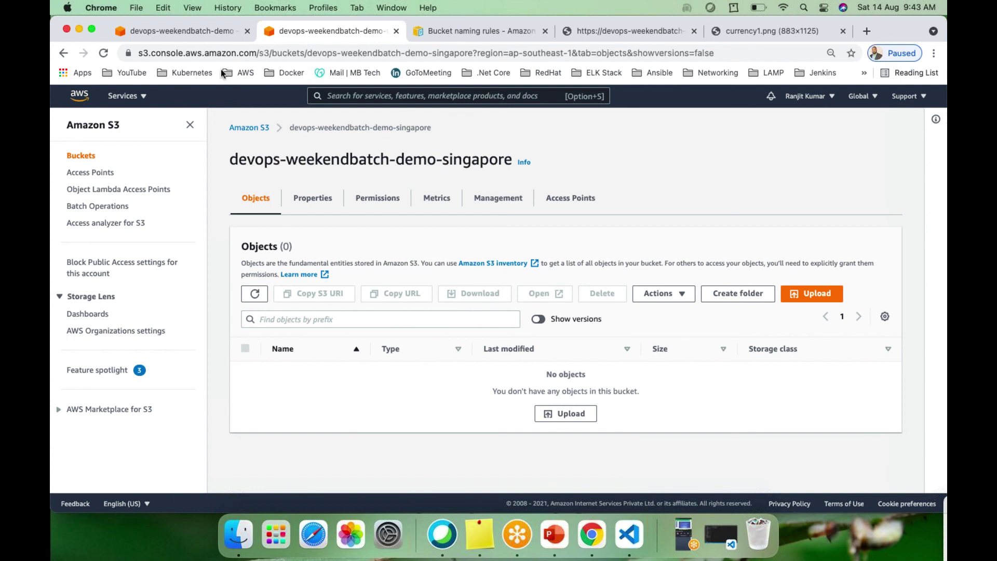
Examine the properties of test.txt in devops-weekendbatch-demo, checking its replication status under the management configurations.
{"action": "left_click", "coordinate": [179, 31]}
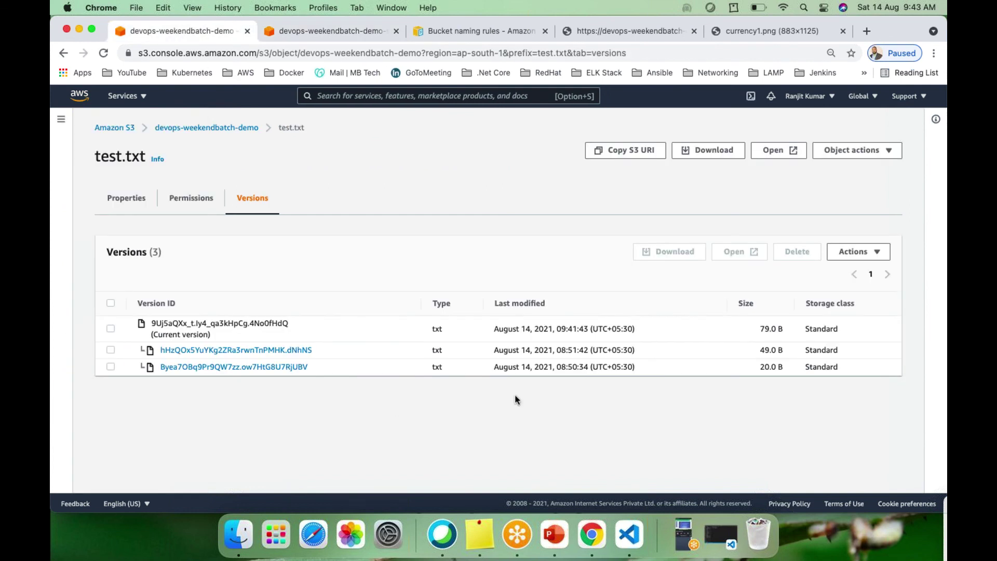
{"action": "left_click", "coordinate": [190, 202]}
{"action": "left_click", "coordinate": [127, 199]}
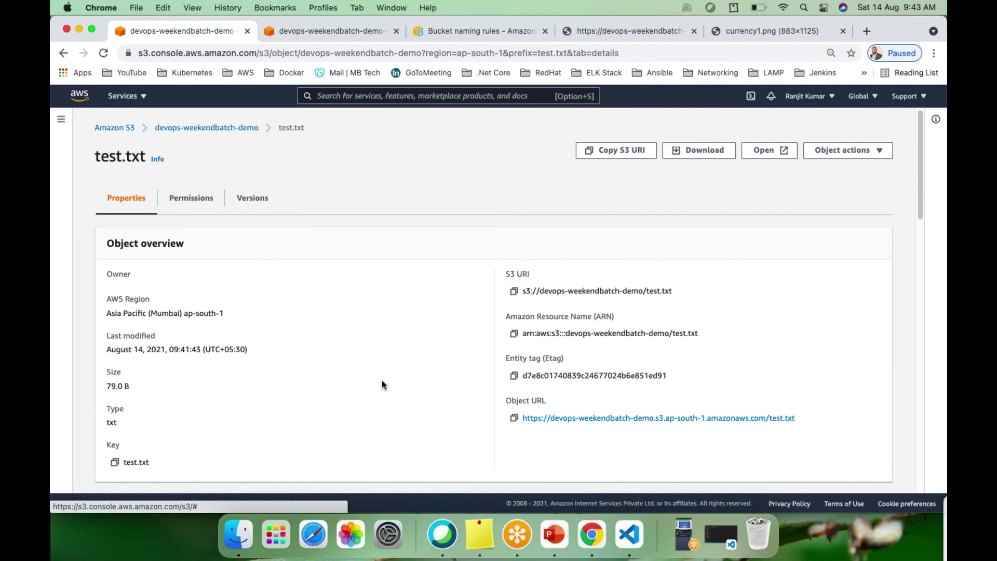
{"action": "scroll", "coordinate": [383, 385], "scroll_direction": "down", "scroll_amount": 5}
{"action": "scroll", "coordinate": [382, 385], "scroll_direction": "down", "scroll_amount": 2}
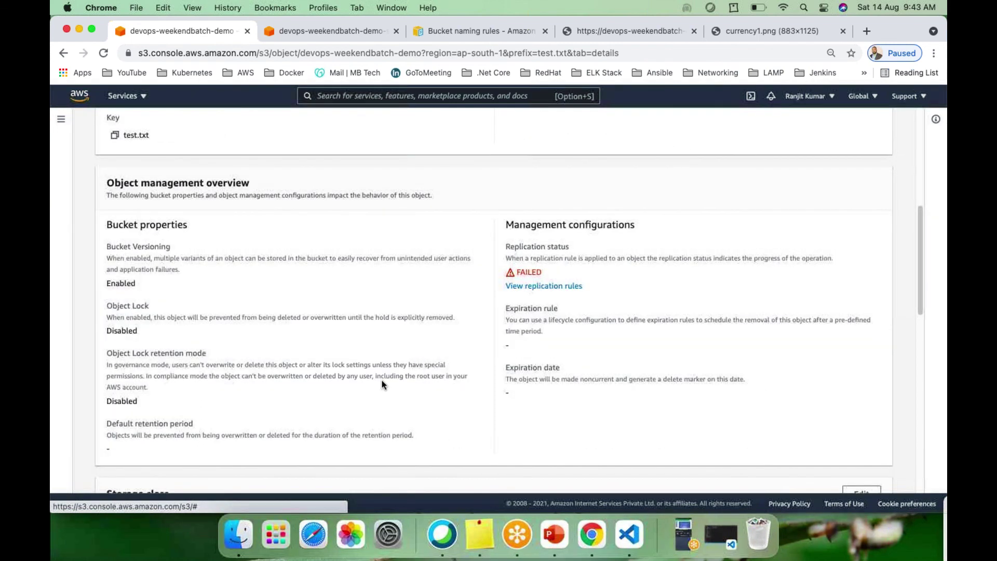
{"action": "scroll", "coordinate": [274, 301], "scroll_direction": "up", "scroll_amount": 5}
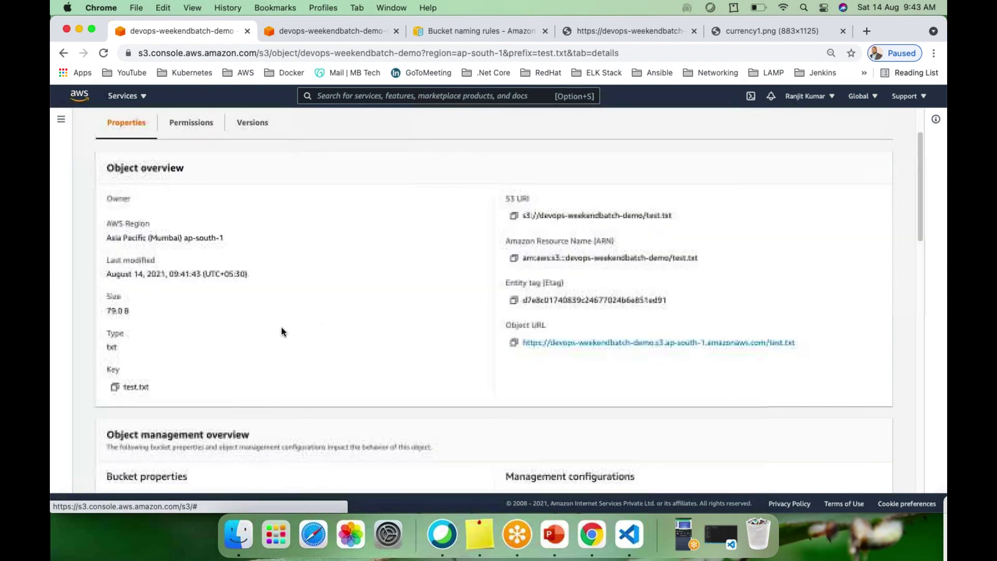
{"action": "scroll", "coordinate": [282, 328], "scroll_direction": "down", "scroll_amount": 1}
{"action": "scroll", "coordinate": [283, 328], "scroll_direction": "up", "scroll_amount": 2}
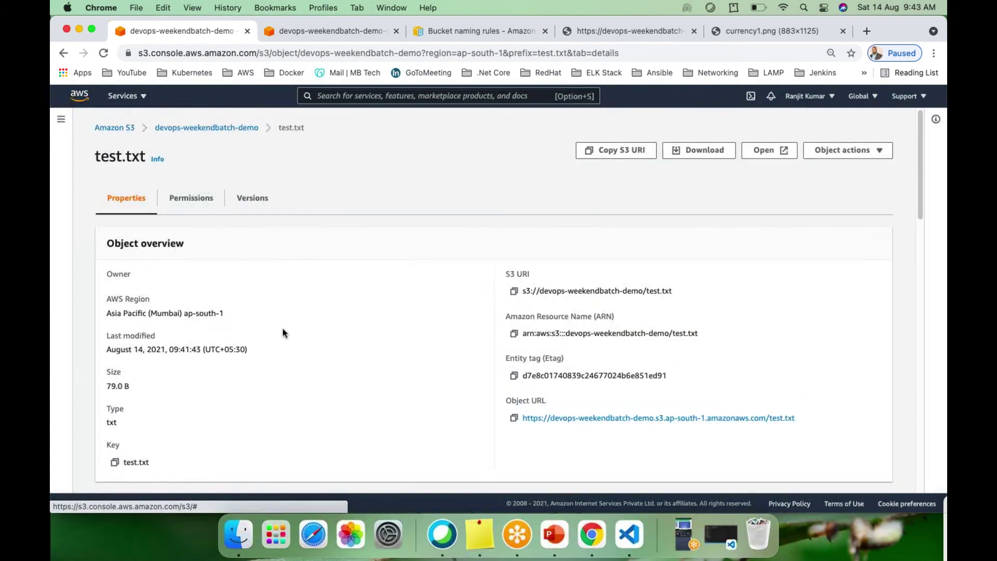
{"action": "scroll", "coordinate": [283, 329], "scroll_direction": "down", "scroll_amount": 5}
{"action": "scroll", "coordinate": [282, 328], "scroll_direction": "down", "scroll_amount": 3}
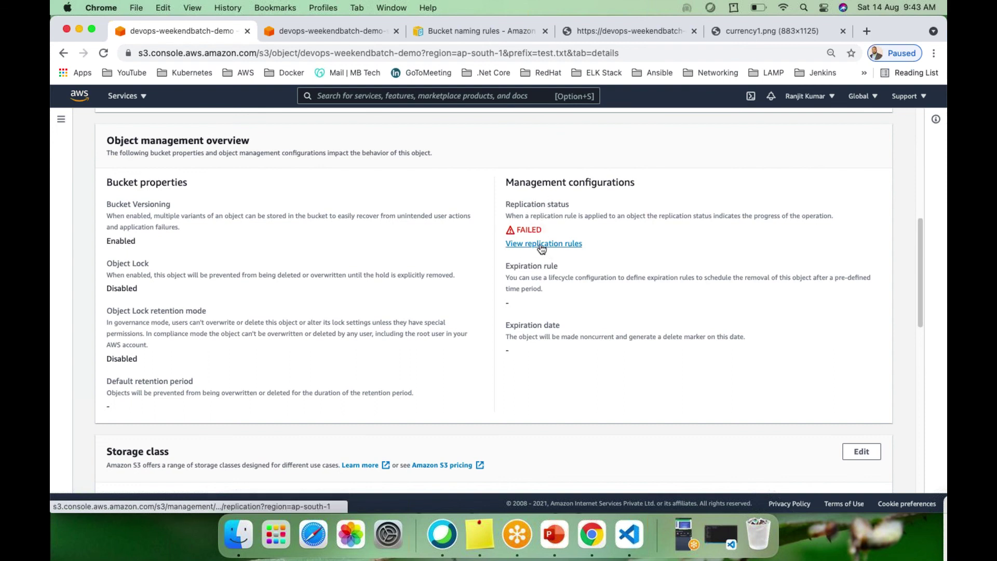
Open the replication rules from the properties of test.txt and review the source bucket, IAM role and rule list.
{"action": "scroll", "coordinate": [541, 248], "scroll_direction": "down", "scroll_amount": 2}
{"action": "left_click", "coordinate": [542, 176]}
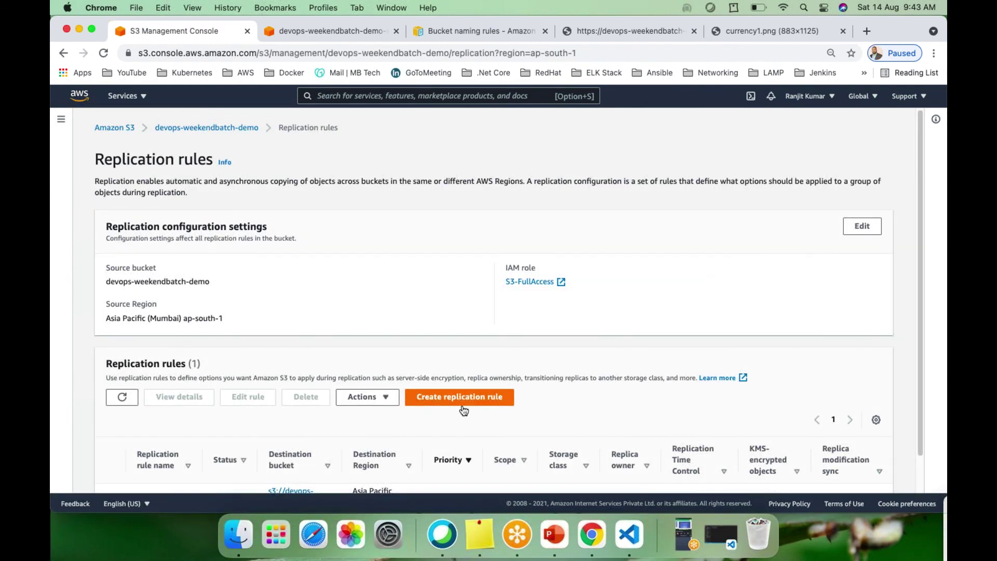
{"action": "scroll", "coordinate": [464, 410], "scroll_direction": "down", "scroll_amount": 1}
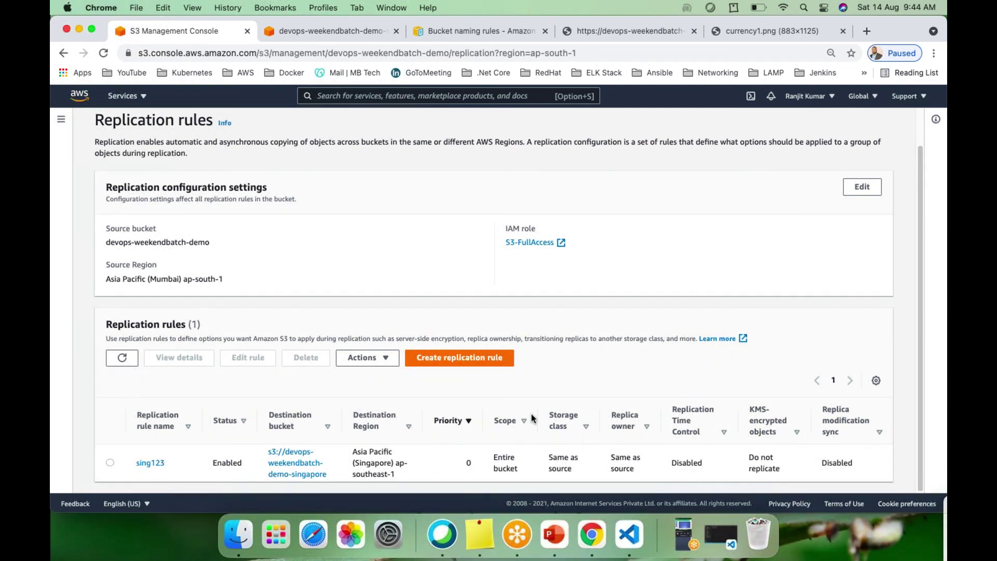
{"action": "scroll", "coordinate": [575, 389], "scroll_direction": "up", "scroll_amount": 2}
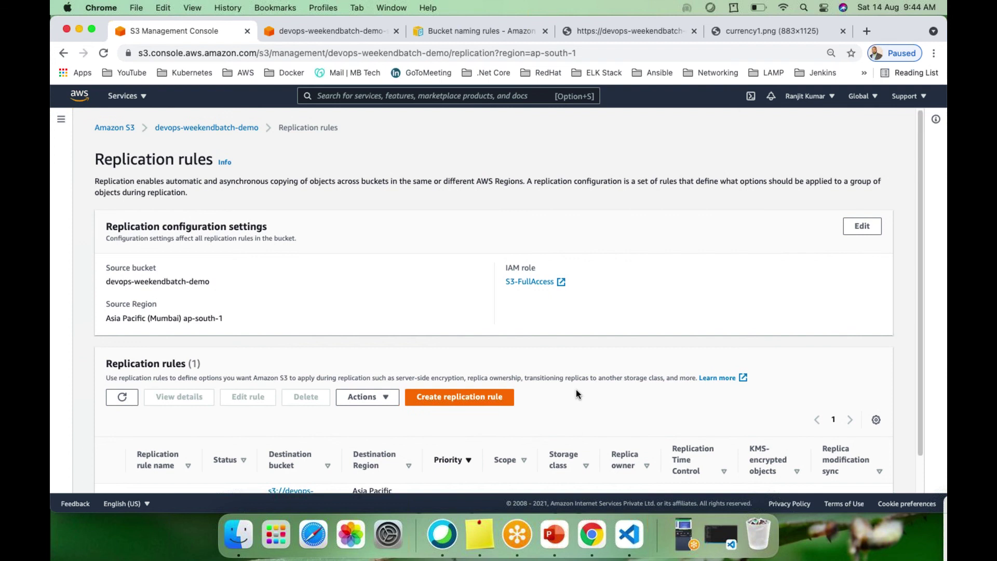
{"action": "scroll", "coordinate": [575, 393], "scroll_direction": "down", "scroll_amount": 2}
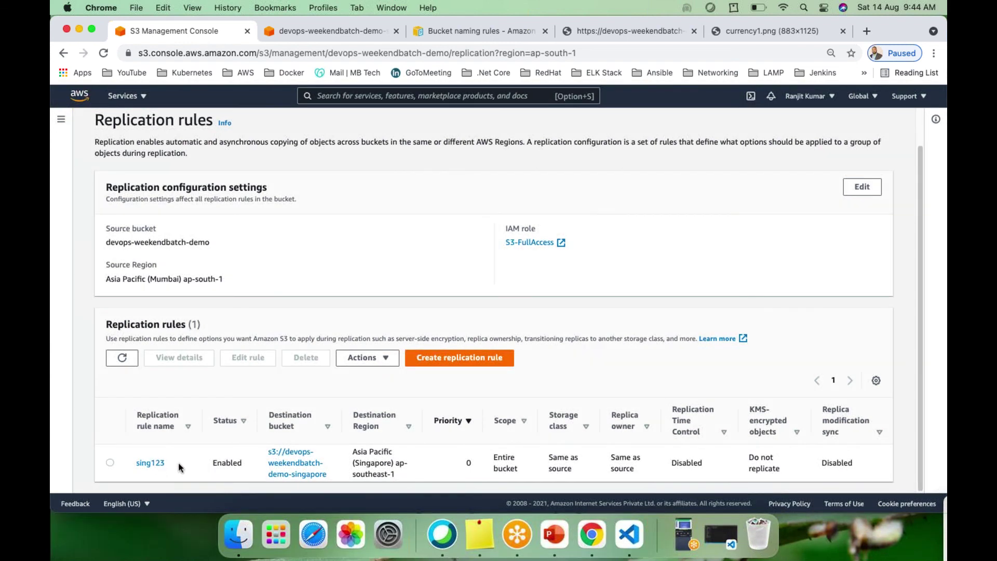
Open the destination bucket linked in the sing123 rule, refresh its objects, and return to the replication rules list.
{"action": "left_click", "coordinate": [297, 464]}
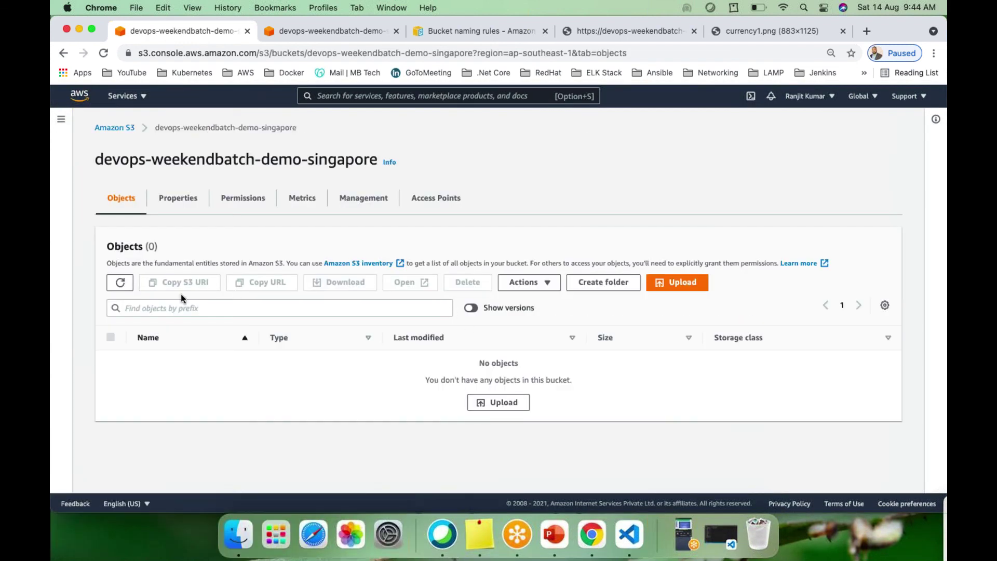
{"action": "left_click", "coordinate": [120, 282]}
{"action": "left_click", "coordinate": [63, 53]}
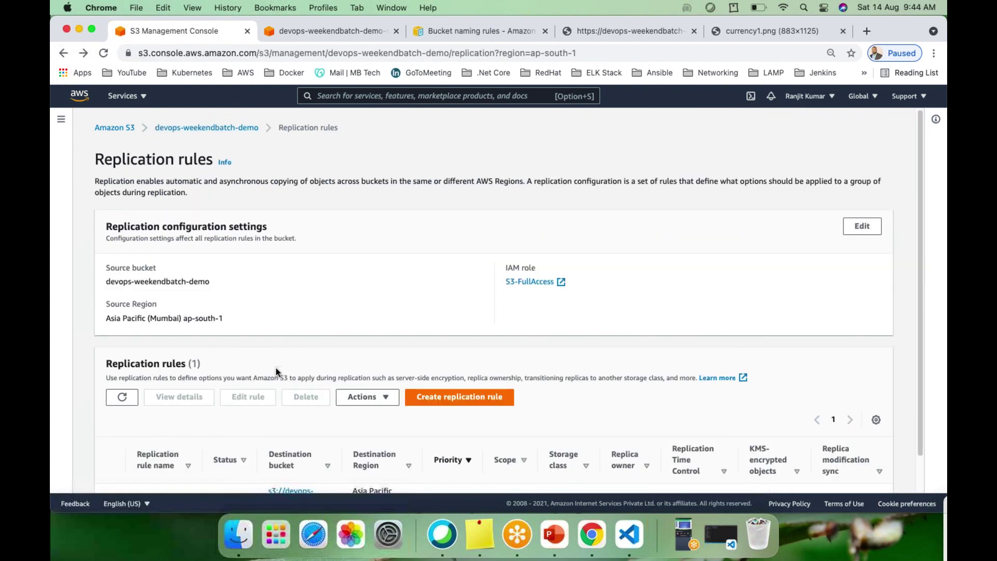
{"action": "scroll", "coordinate": [276, 374], "scroll_direction": "down", "scroll_amount": 2}
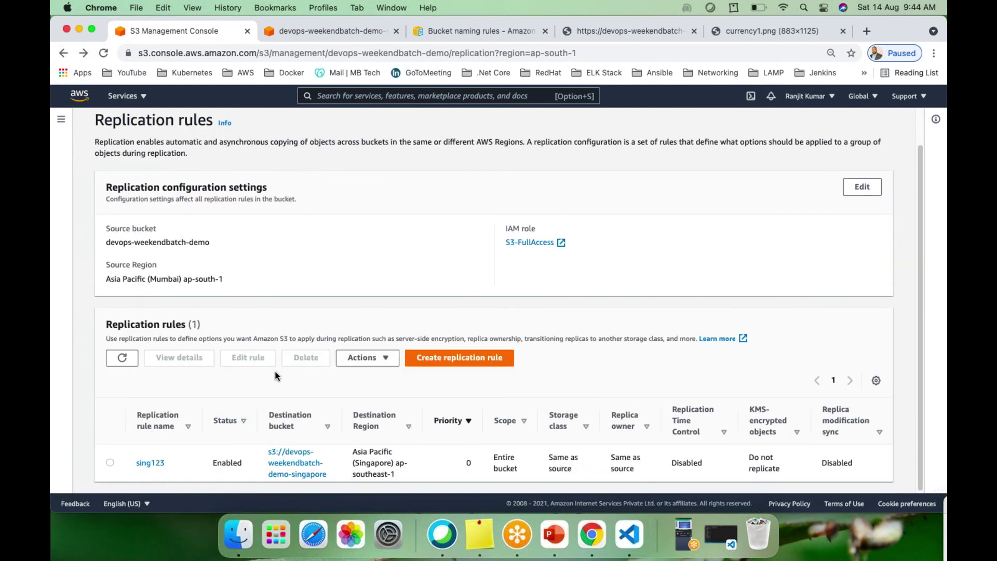
Open the sing123 replication rule and review its source, destination, encryption and additional replication options.
{"action": "left_click", "coordinate": [147, 462]}
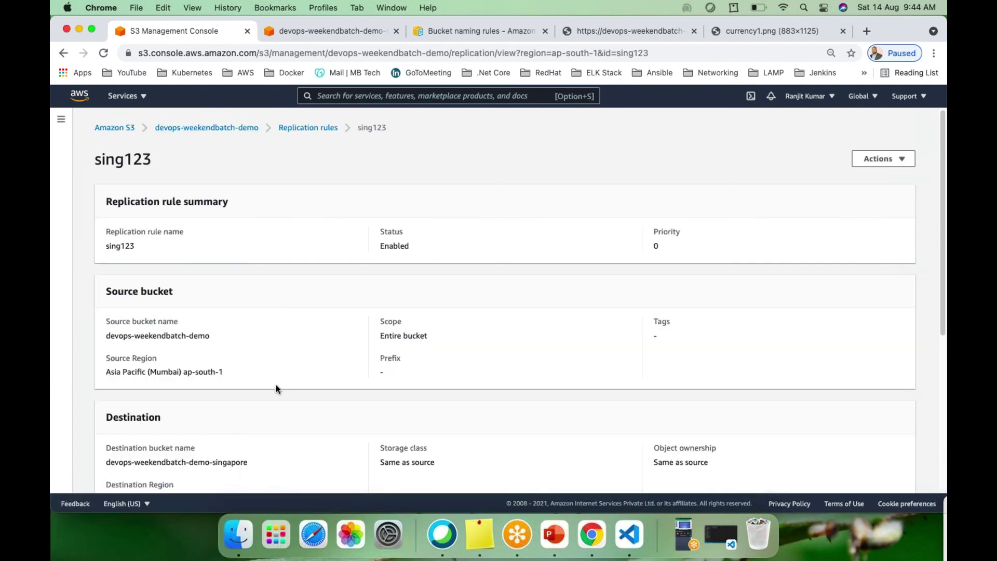
{"action": "scroll", "coordinate": [275, 386], "scroll_direction": "down", "scroll_amount": 5}
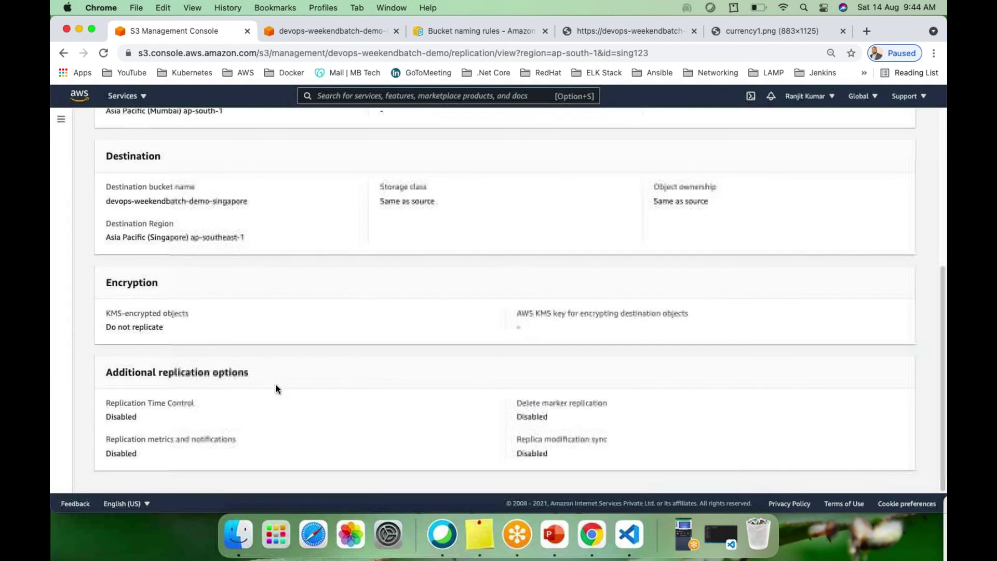
{"action": "scroll", "coordinate": [275, 384], "scroll_direction": "up", "scroll_amount": 5}
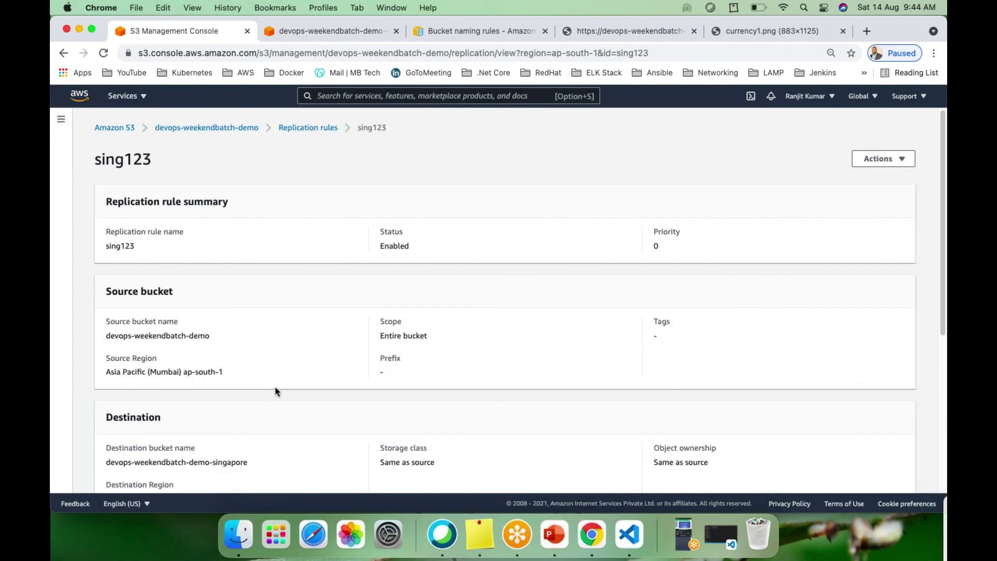
Open the sing123 replication rule for editing and review its status, source scope, filters and destination bucket.
{"action": "left_click", "coordinate": [906, 165]}
{"action": "left_click", "coordinate": [873, 213]}
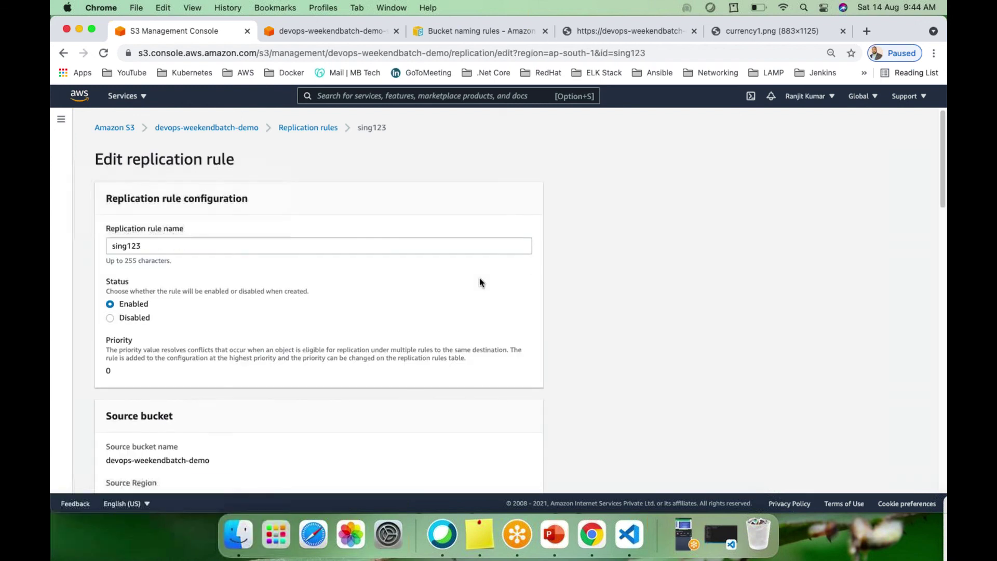
{"action": "scroll", "coordinate": [213, 311], "scroll_direction": "down", "scroll_amount": 4}
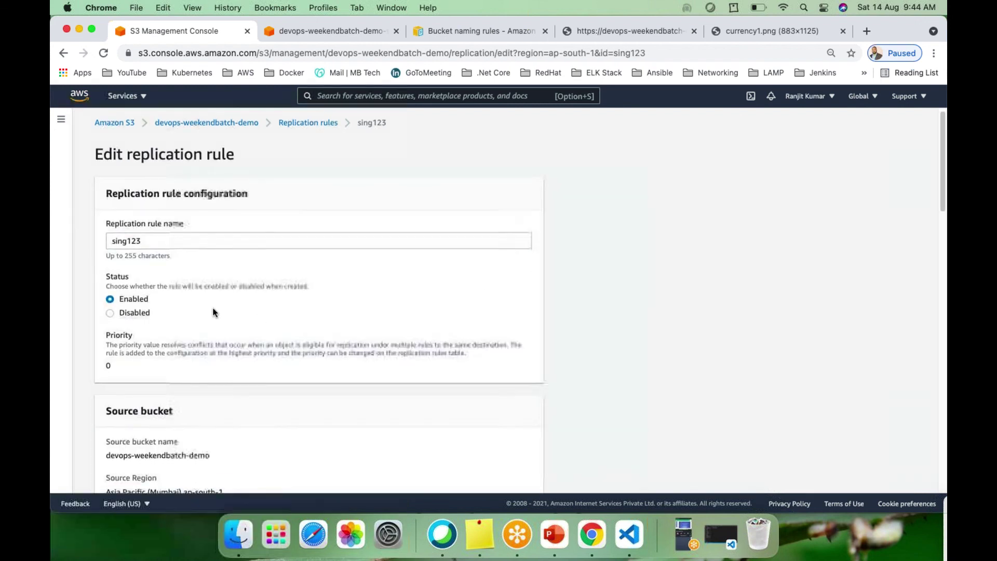
{"action": "scroll", "coordinate": [214, 311], "scroll_direction": "down", "scroll_amount": 4}
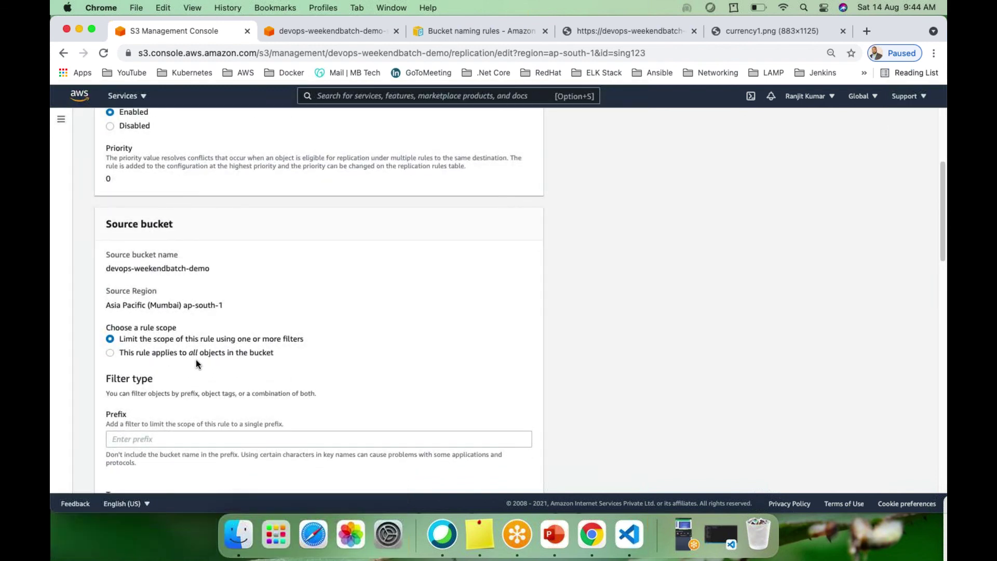
{"action": "scroll", "coordinate": [195, 360], "scroll_direction": "up", "scroll_amount": 8}
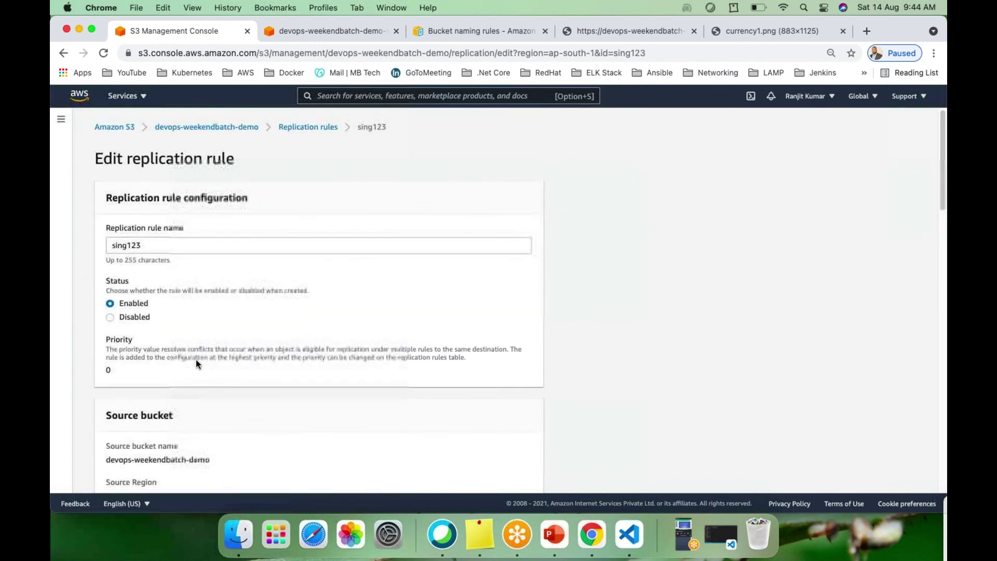
{"action": "scroll", "coordinate": [195, 359], "scroll_direction": "down", "scroll_amount": 15}
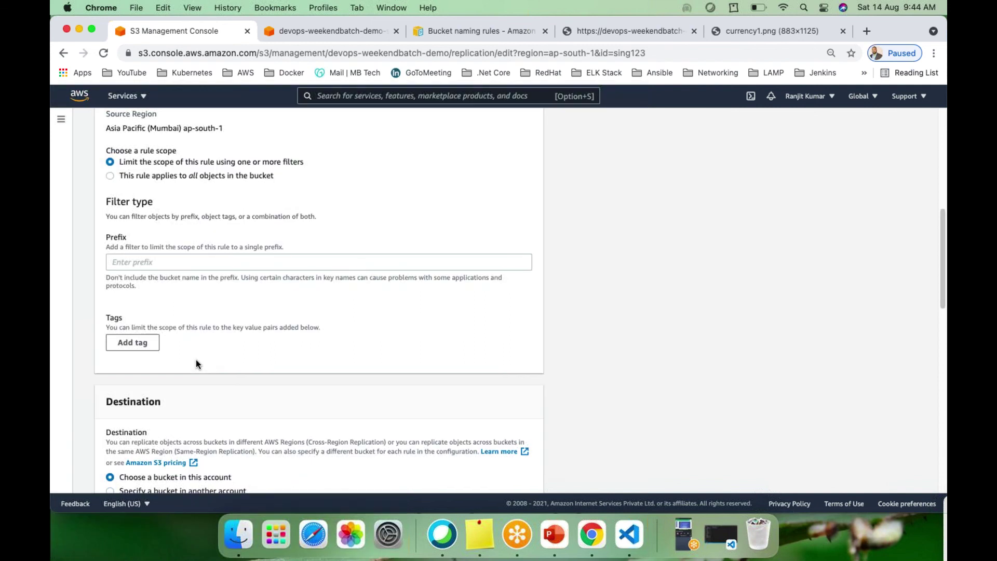
{"action": "scroll", "coordinate": [196, 359], "scroll_direction": "down", "scroll_amount": 3}
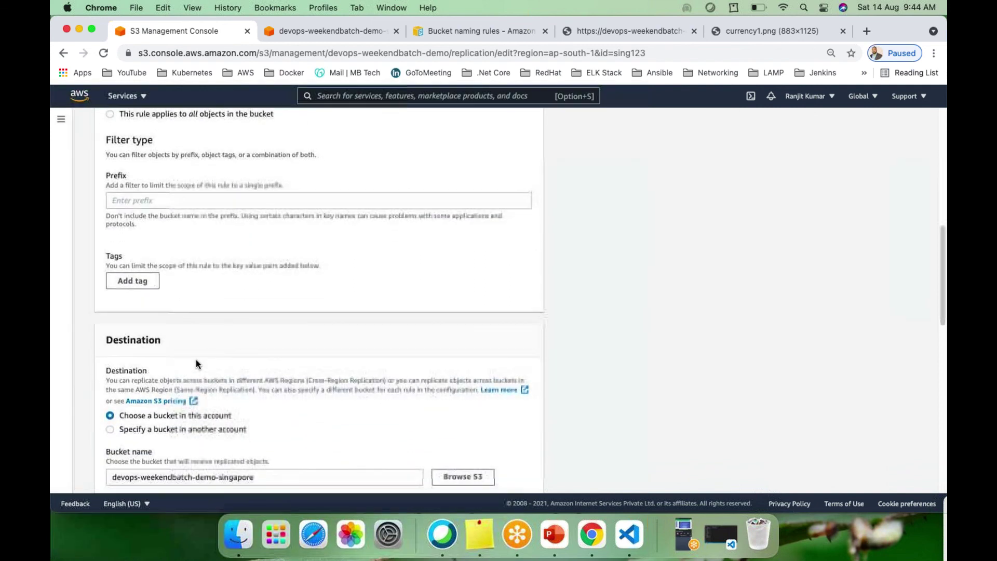
{"action": "scroll", "coordinate": [197, 362], "scroll_direction": "down", "scroll_amount": 3}
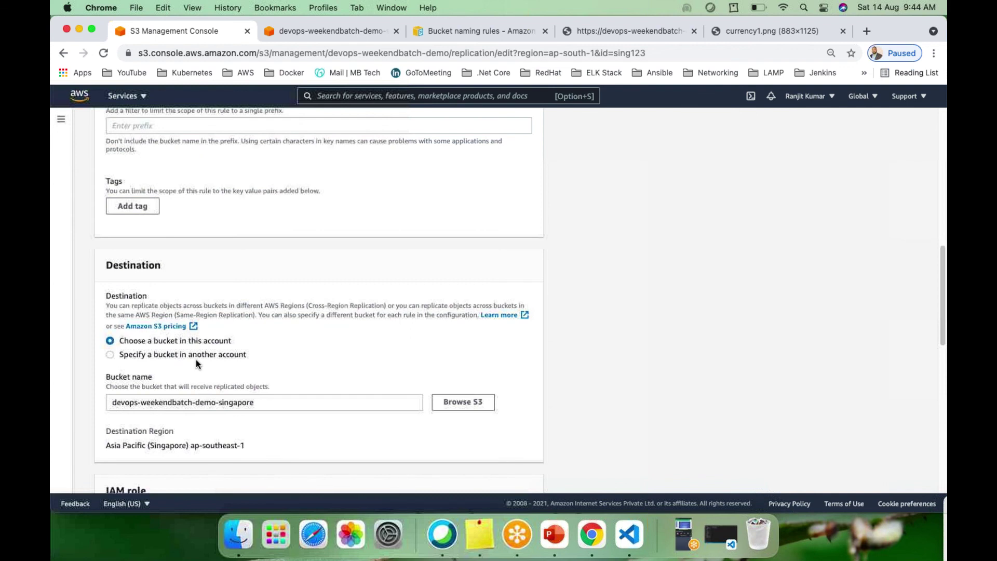
{"action": "scroll", "coordinate": [196, 362], "scroll_direction": "down", "scroll_amount": 1}
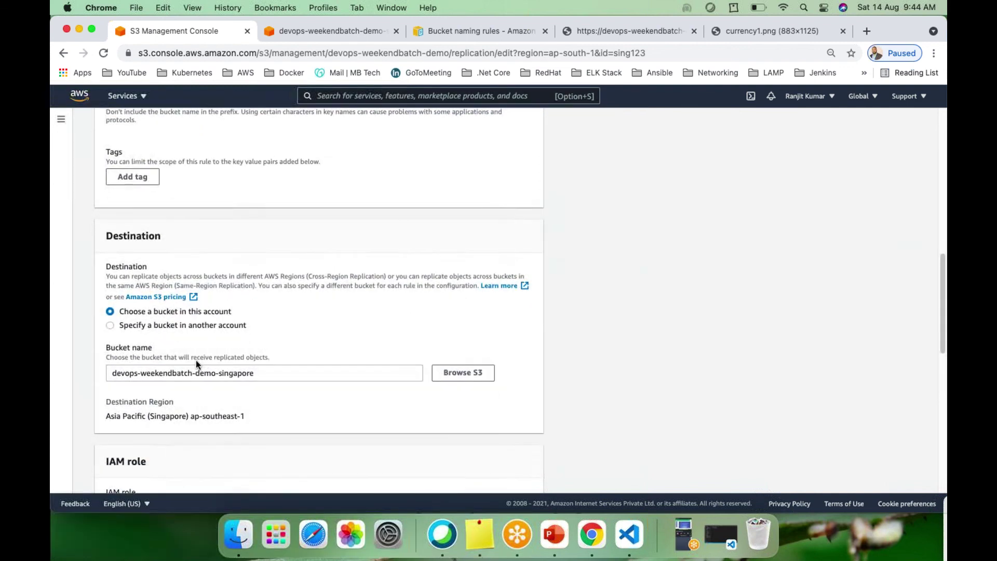
Review the rule's IAM role, encryption, destination storage class and additional replication options.
{"action": "scroll", "coordinate": [195, 359], "scroll_direction": "down", "scroll_amount": 7}
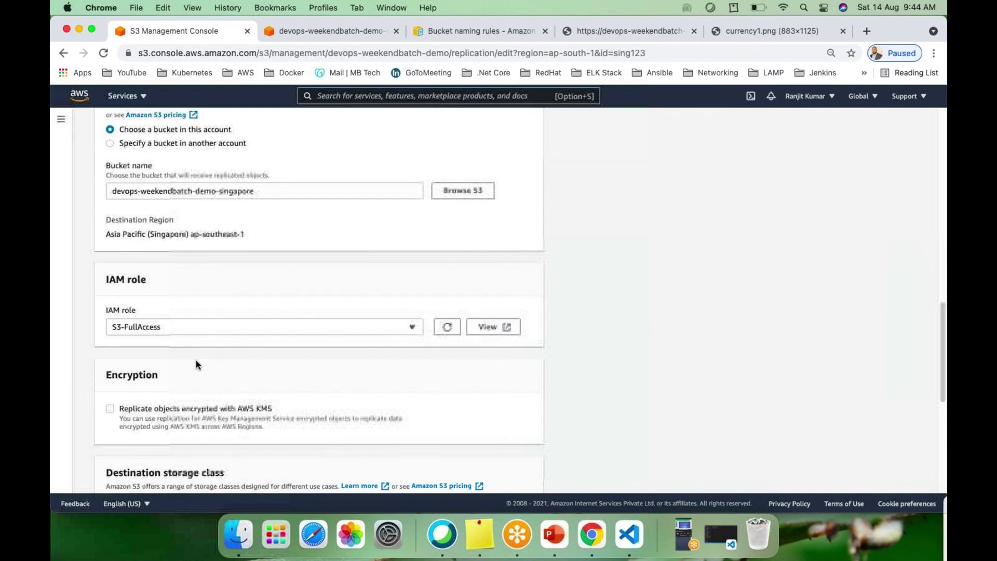
{"action": "scroll", "coordinate": [357, 351], "scroll_direction": "down", "scroll_amount": 1}
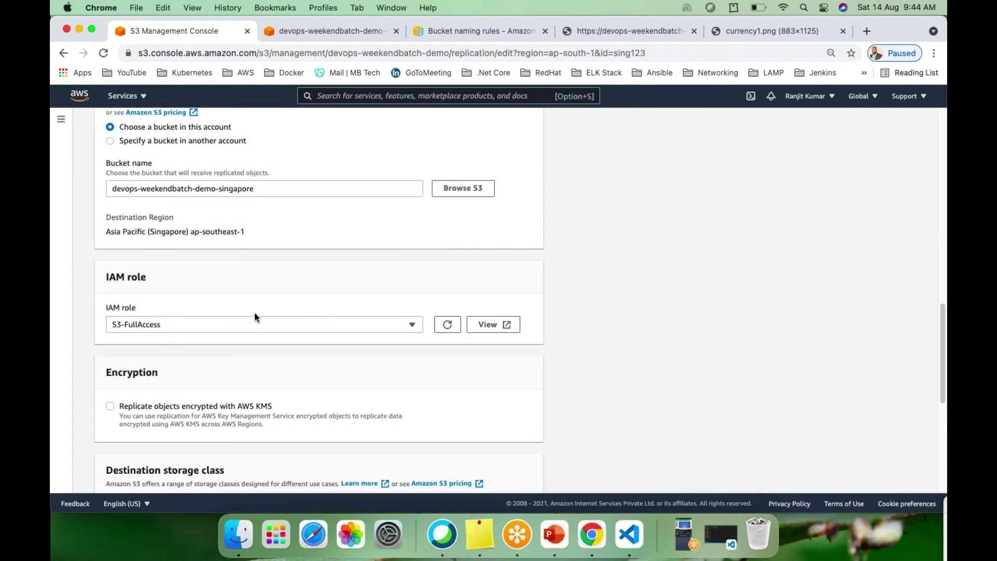
{"action": "scroll", "coordinate": [255, 313], "scroll_direction": "down", "scroll_amount": 2}
{"action": "scroll", "coordinate": [253, 318], "scroll_direction": "down", "scroll_amount": 10}
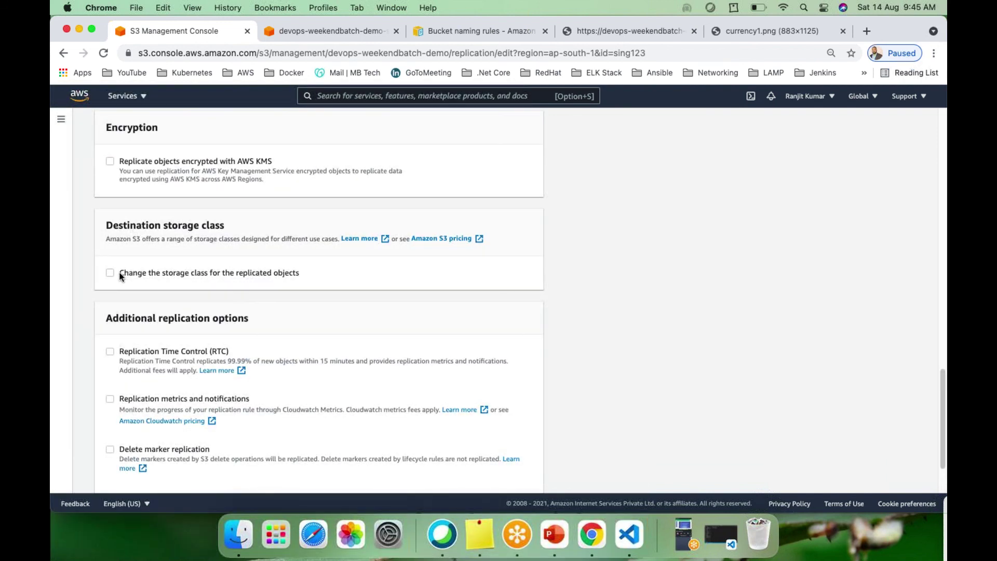
{"action": "scroll", "coordinate": [273, 277], "scroll_direction": "down", "scroll_amount": 2}
{"action": "scroll", "coordinate": [273, 278], "scroll_direction": "down", "scroll_amount": 5}
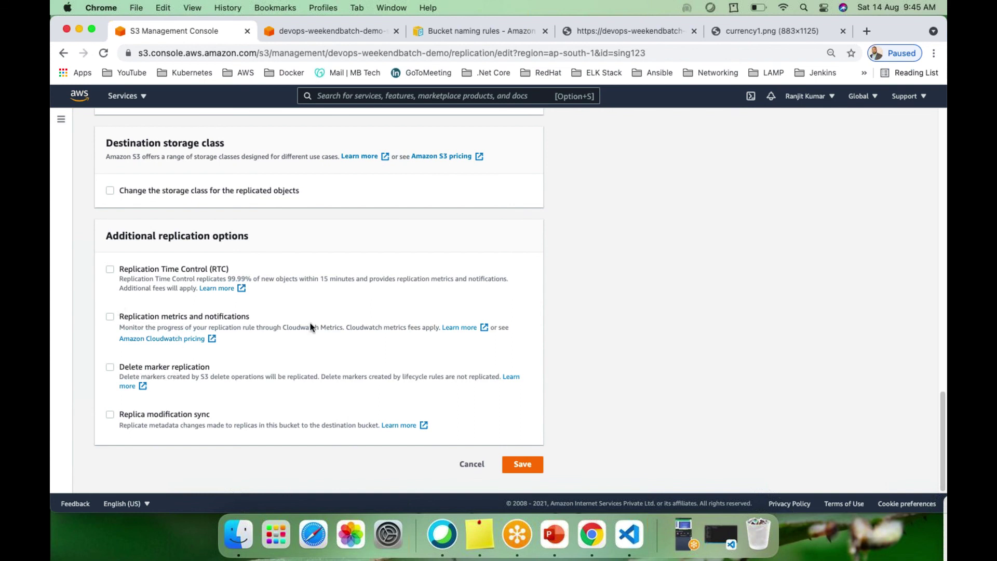
{"action": "scroll", "coordinate": [312, 325], "scroll_direction": "up", "scroll_amount": 10}
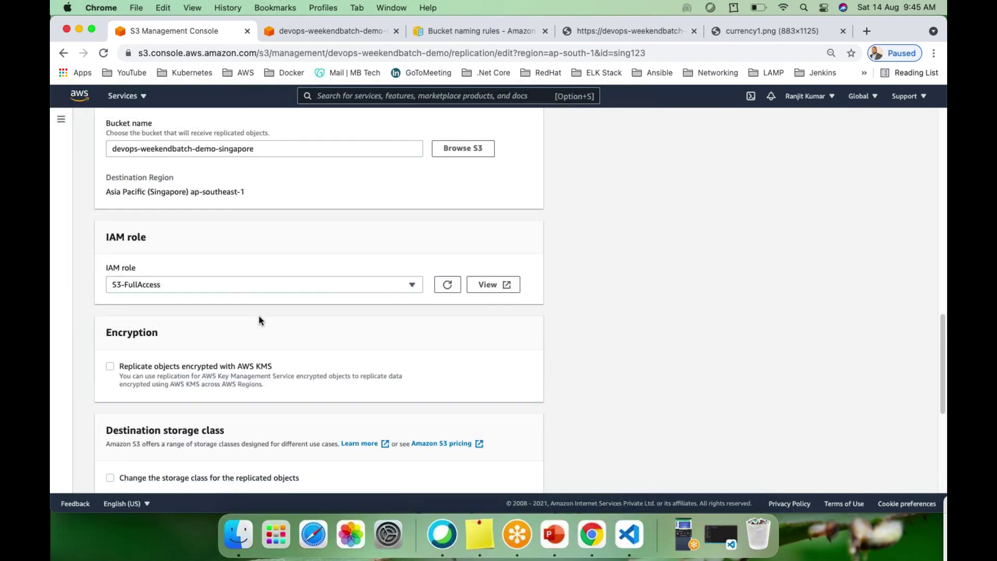
{"action": "scroll", "coordinate": [258, 315], "scroll_direction": "up", "scroll_amount": 1}
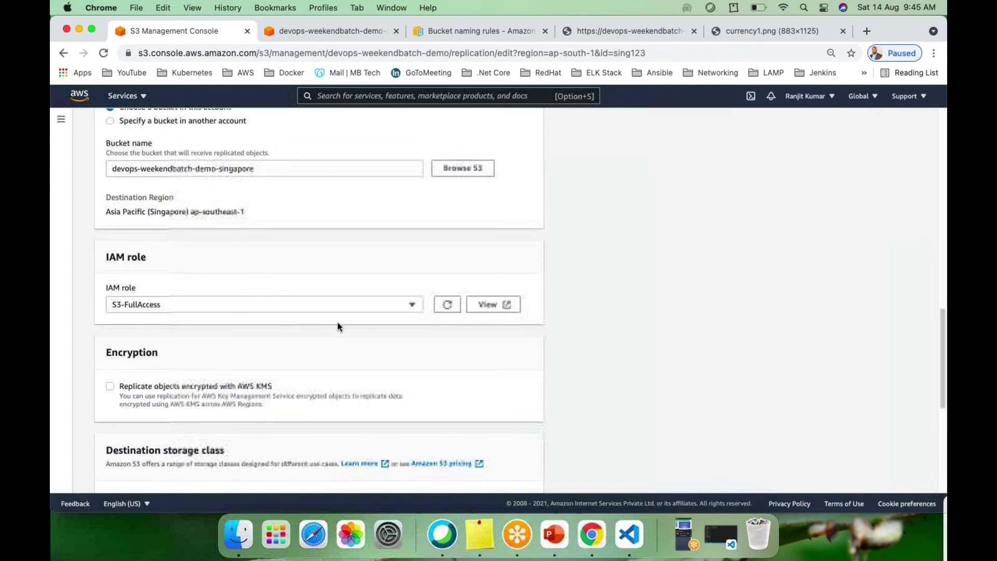
Look through the IAM roles available for the replication rule and reload the role list.
{"action": "left_click", "coordinate": [401, 304]}
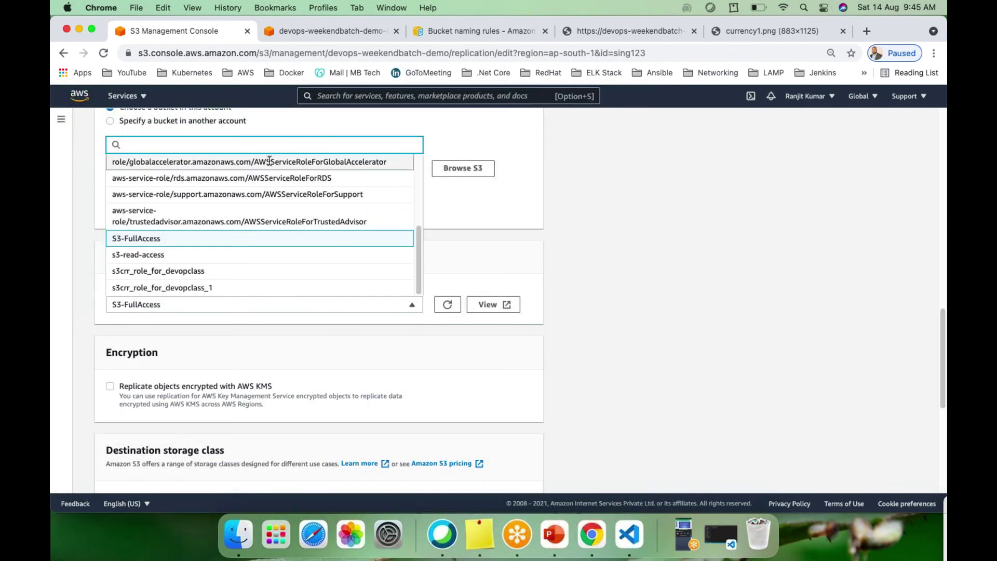
{"action": "scroll", "coordinate": [417, 245], "scroll_direction": "up", "scroll_amount": 5}
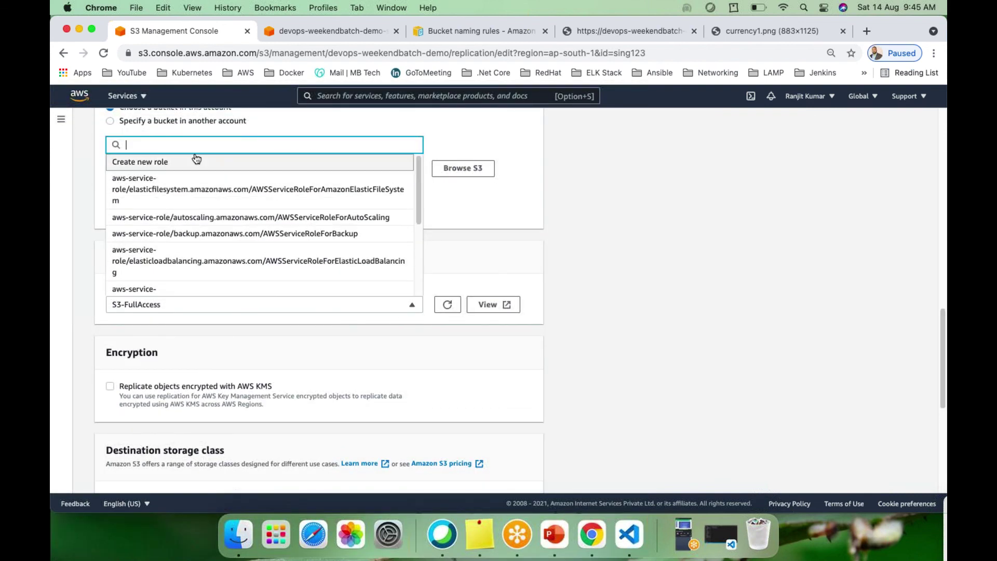
{"action": "left_click", "coordinate": [216, 304]}
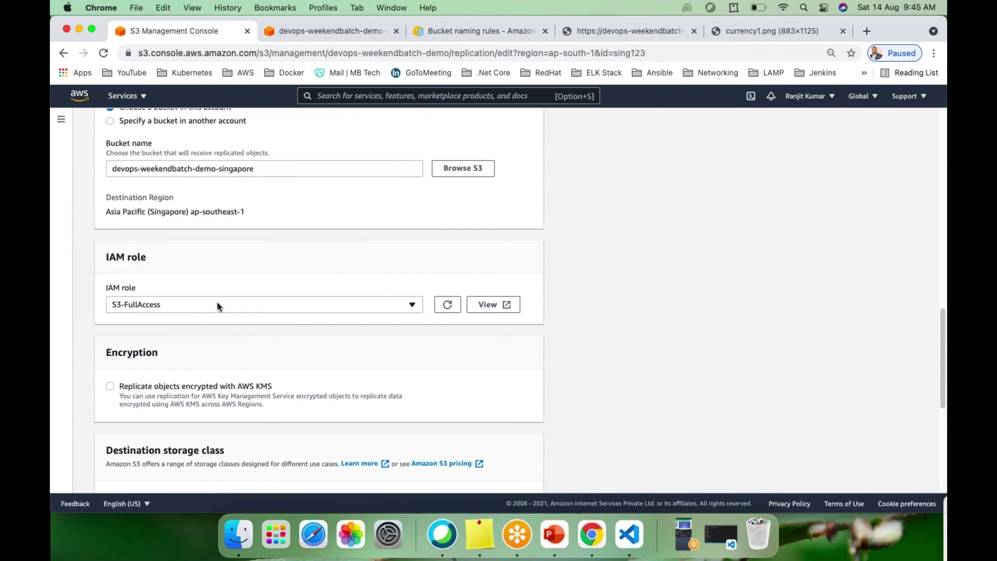
{"action": "left_click", "coordinate": [448, 306]}
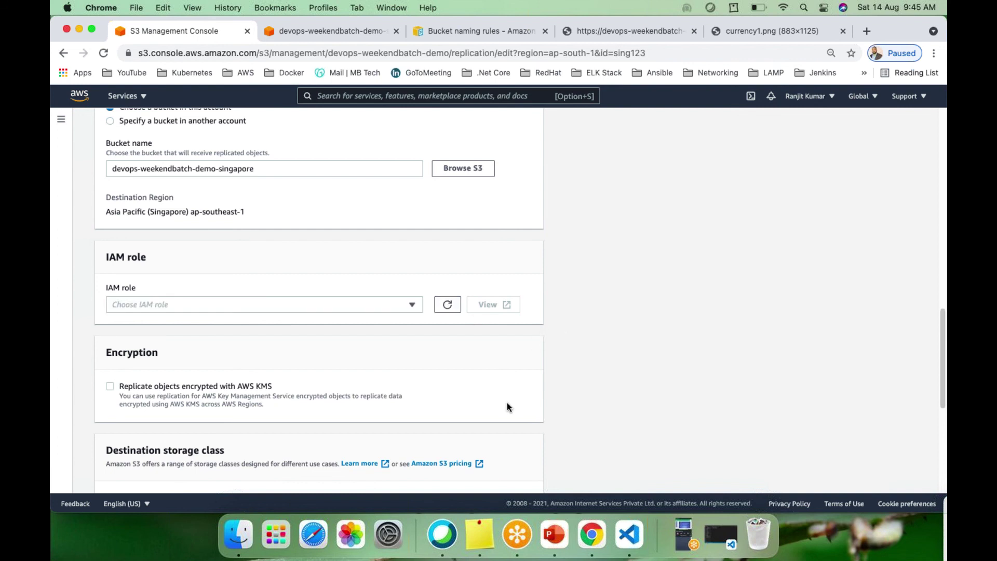
Try to save the sing123 rule without an IAM role selected.
{"action": "scroll", "coordinate": [507, 404], "scroll_direction": "down", "scroll_amount": 6}
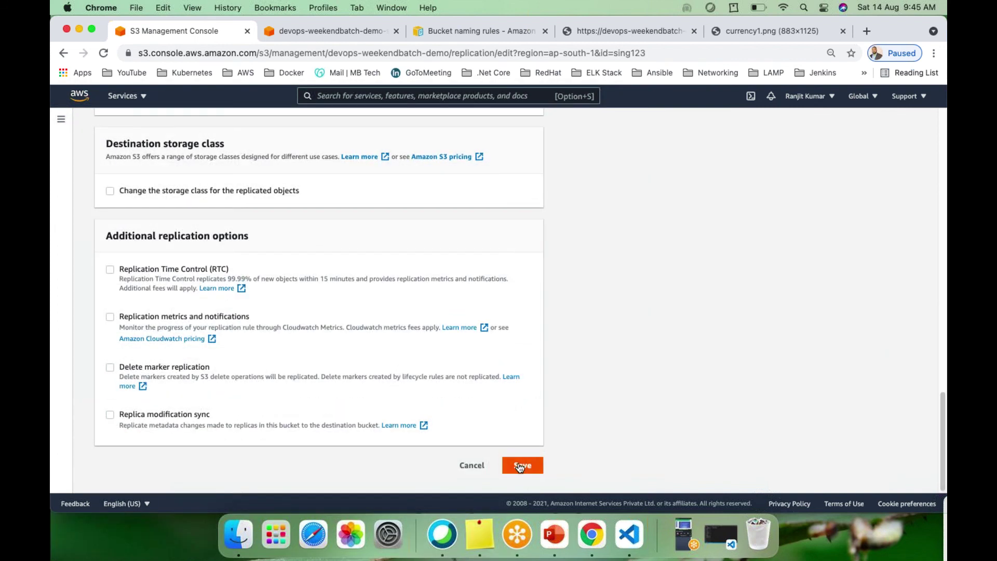
{"action": "left_click", "coordinate": [520, 465]}
{"action": "scroll", "coordinate": [376, 307], "scroll_direction": "up", "scroll_amount": 2}
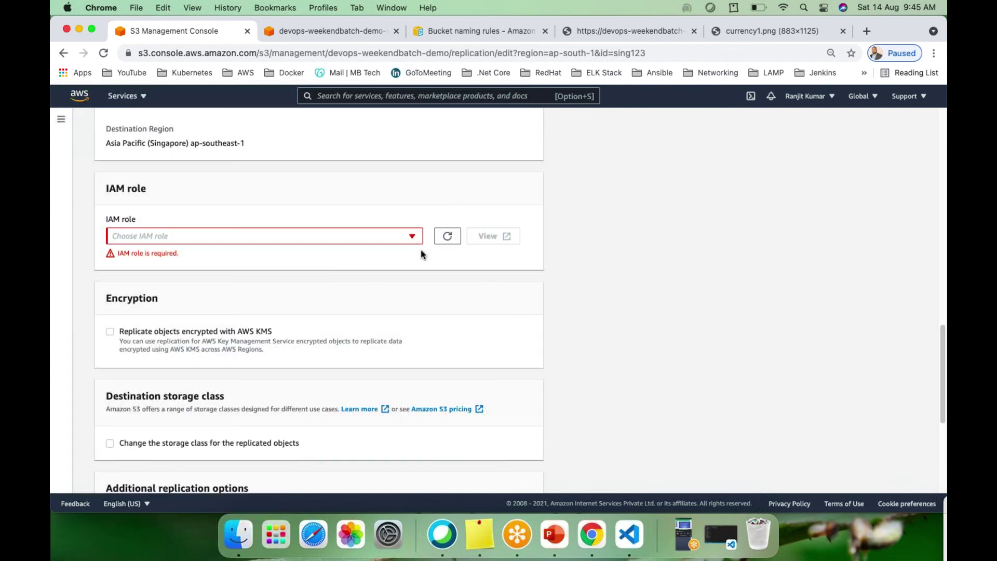
Examine the existing IAM roles offered for the rule, including the s3crr roles, without selecting one.
{"action": "left_click", "coordinate": [413, 236]}
{"action": "scroll", "coordinate": [297, 382], "scroll_direction": "down", "scroll_amount": 3}
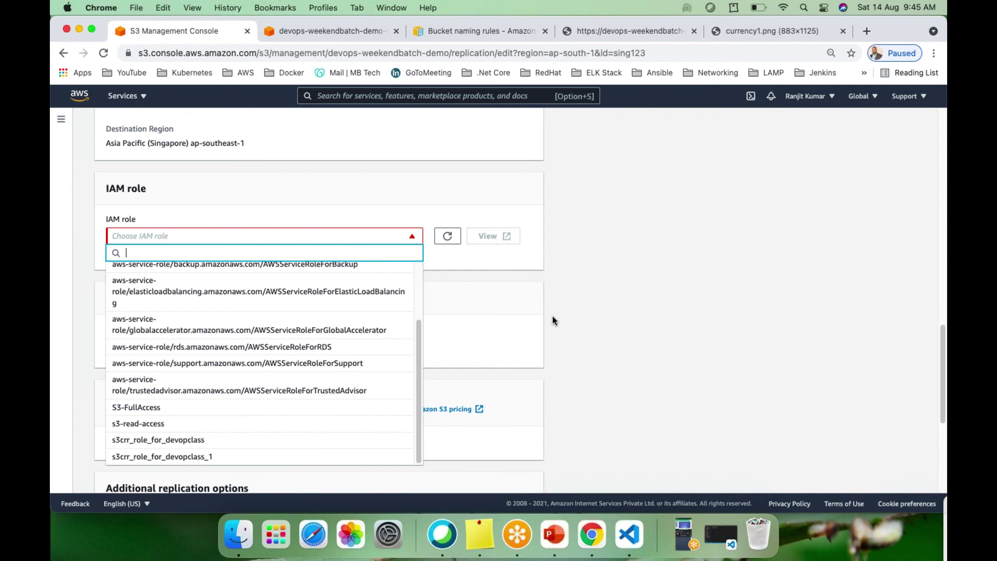
{"action": "left_click", "coordinate": [517, 317]}
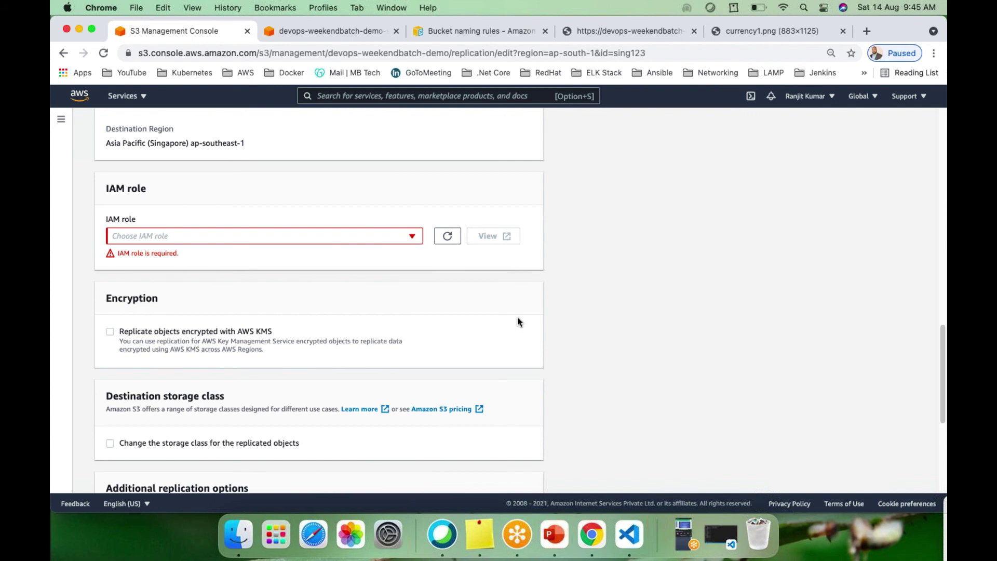
{"action": "left_click", "coordinate": [410, 239]}
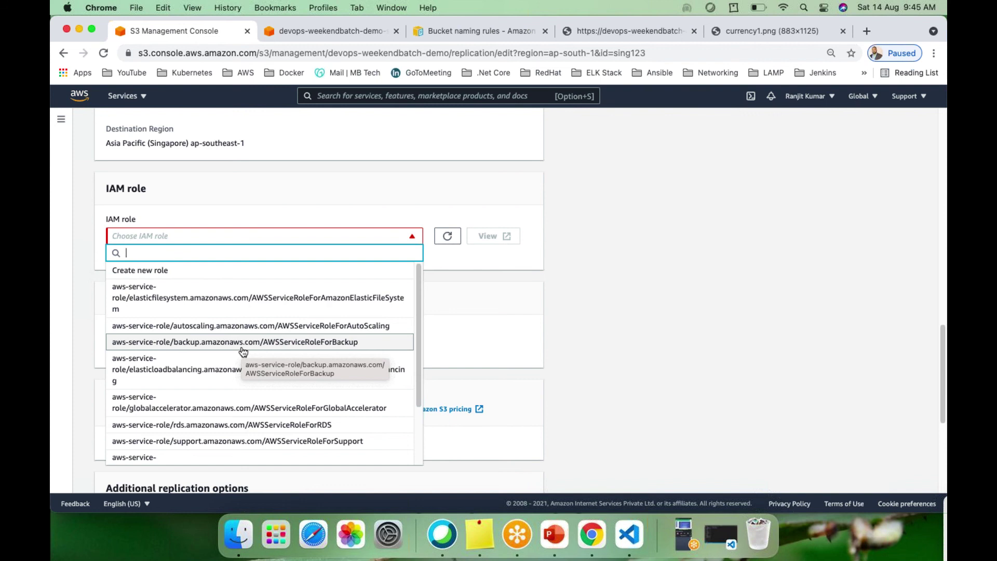
{"action": "scroll", "coordinate": [241, 356], "scroll_direction": "down", "scroll_amount": 3}
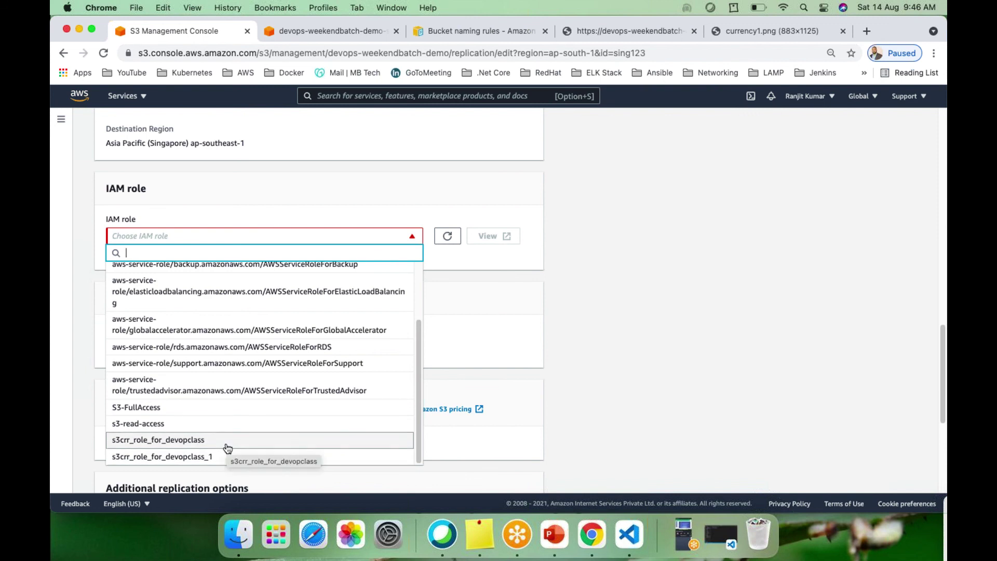
{"action": "left_click", "coordinate": [512, 303]}
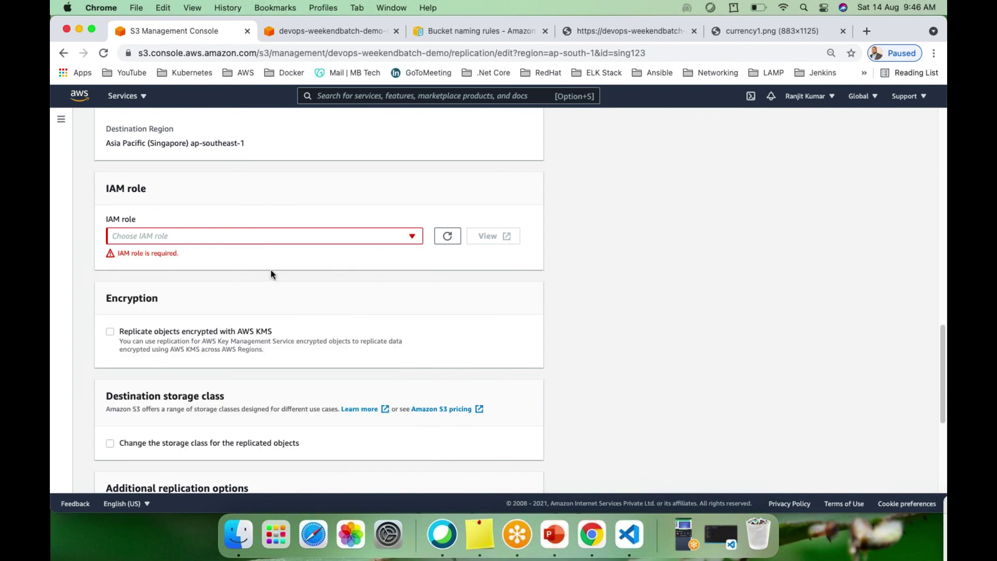
Set the rule's IAM role to Create new role, save the rule and check the updated replication configuration.
{"action": "left_click", "coordinate": [257, 240]}
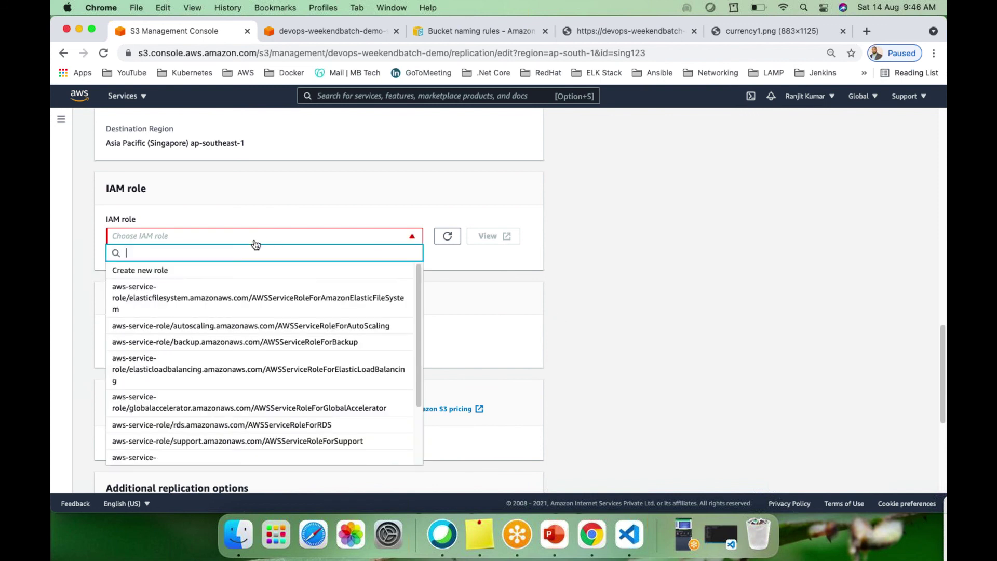
{"action": "left_click", "coordinate": [163, 270]}
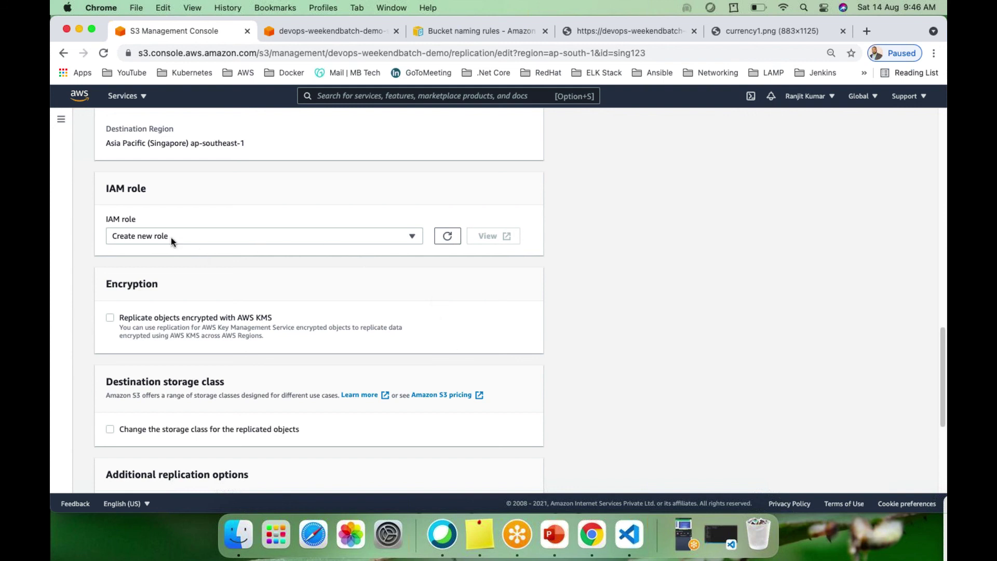
{"action": "scroll", "coordinate": [475, 311], "scroll_direction": "down", "scroll_amount": 5}
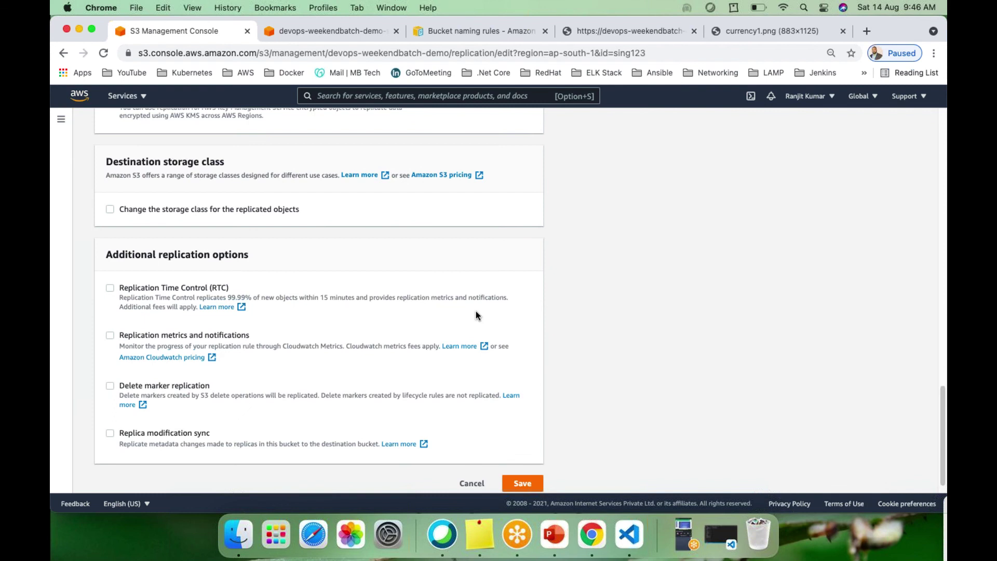
{"action": "left_click", "coordinate": [519, 465]}
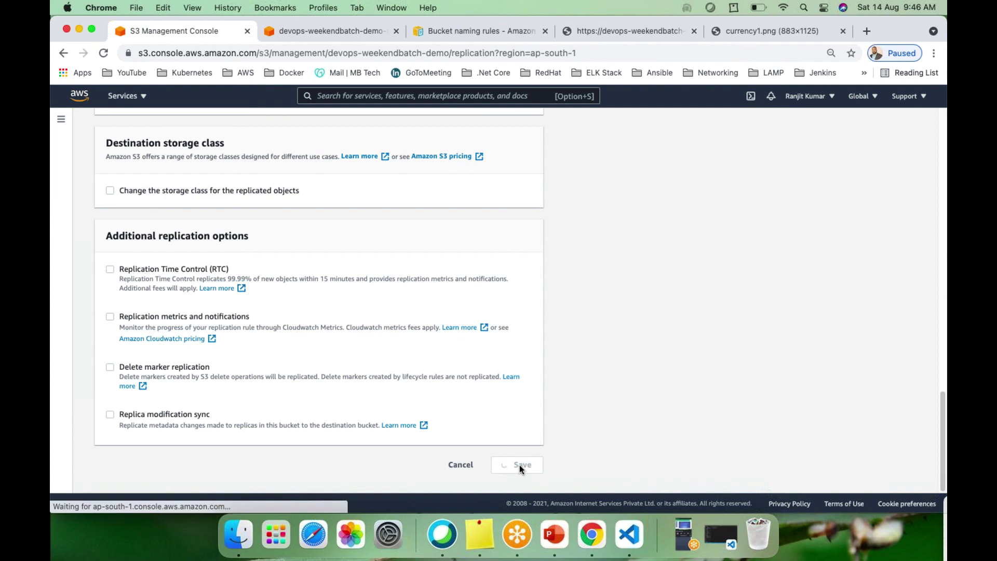
{"action": "scroll", "coordinate": [560, 428], "scroll_direction": "down", "scroll_amount": 3}
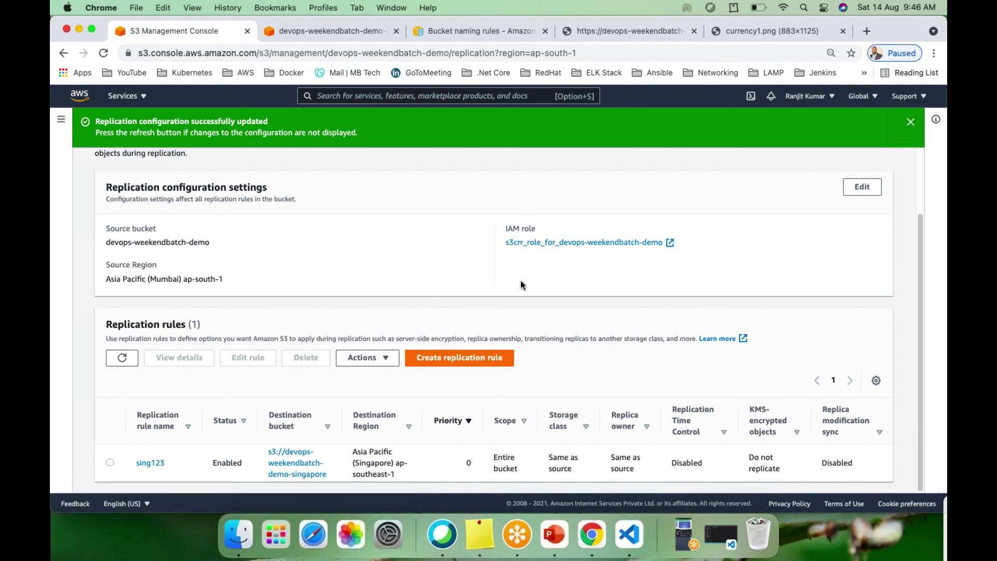
{"action": "scroll", "coordinate": [374, 292], "scroll_direction": "up", "scroll_amount": 3}
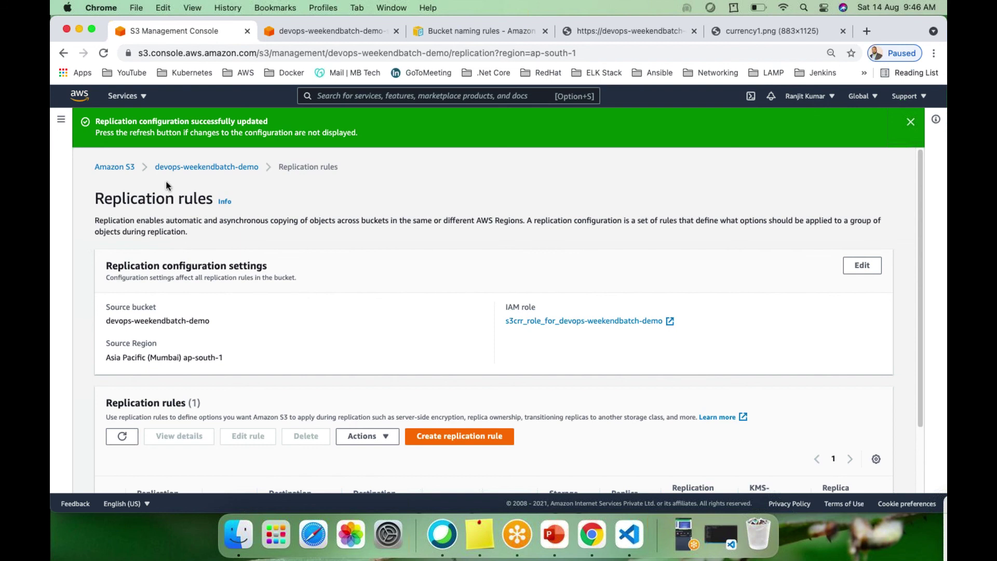
Switch to the devops-weekendbatch-demo-singapore bucket and refresh its objects list to check for replicated files.
{"action": "left_click", "coordinate": [304, 36]}
{"action": "left_click", "coordinate": [255, 294]}
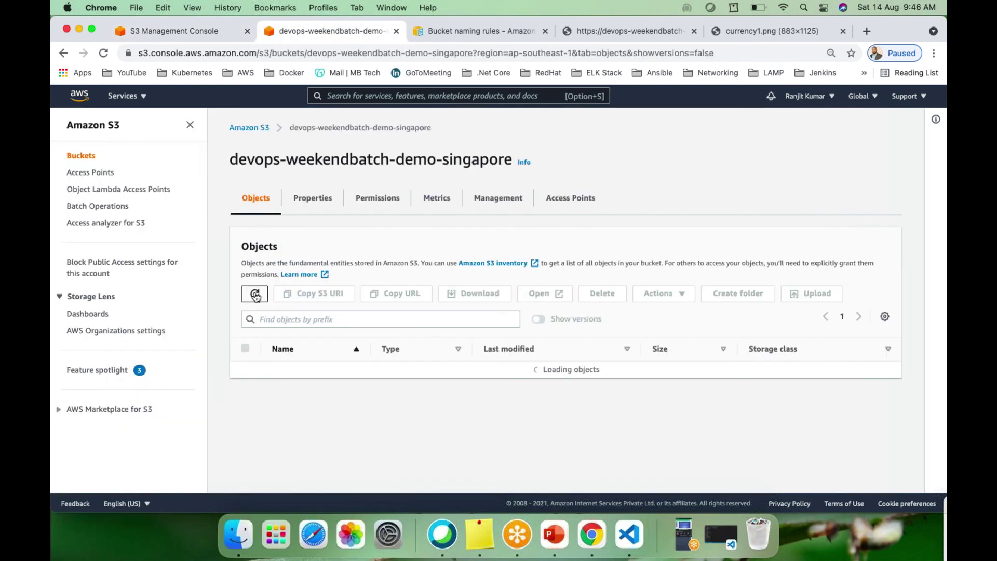
{"action": "left_click", "coordinate": [255, 294]}
{"action": "left_click", "coordinate": [255, 294]}
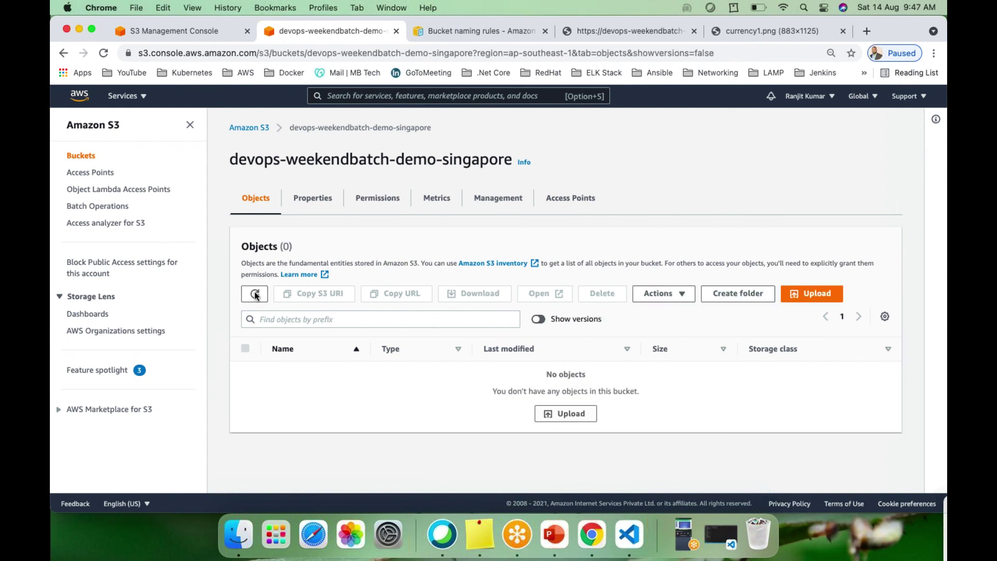
Switch to Visual Studio Code, add "4th line" as a new last line of test.txt and save the file.
{"action": "left_click", "coordinate": [629, 534]}
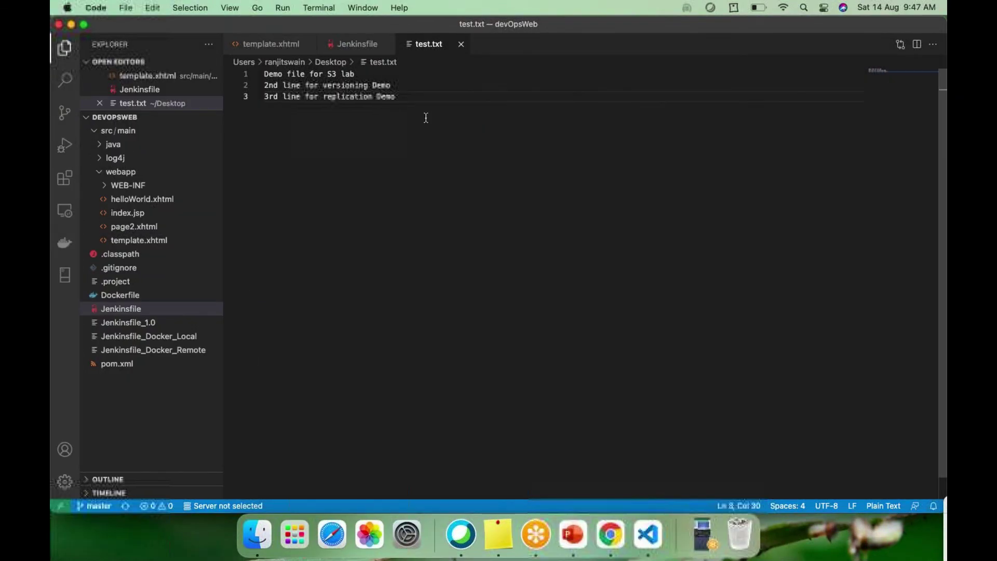
{"action": "key", "text": "Return"}
{"action": "type", "text": "4th l"}
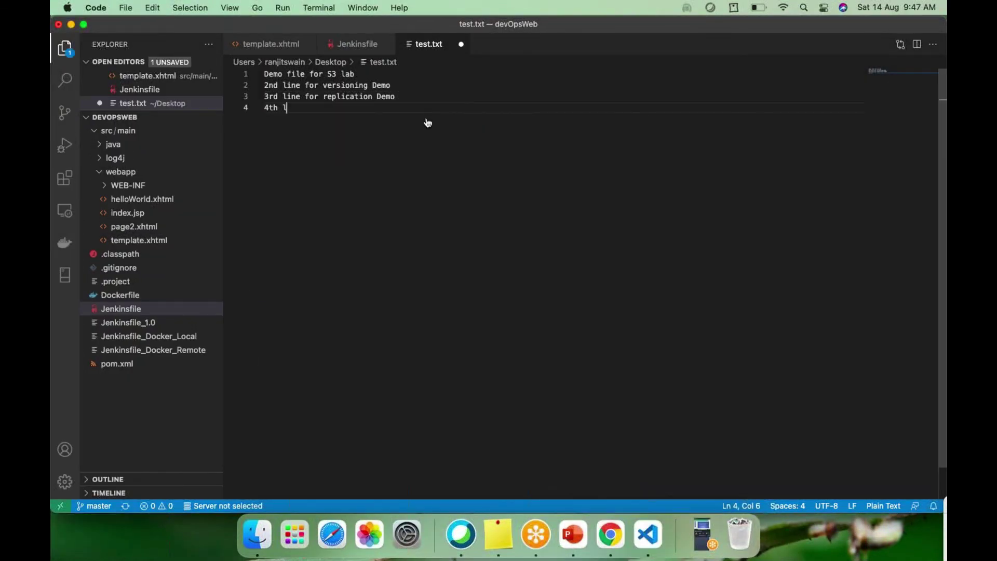
{"action": "type", "text": "ine"}
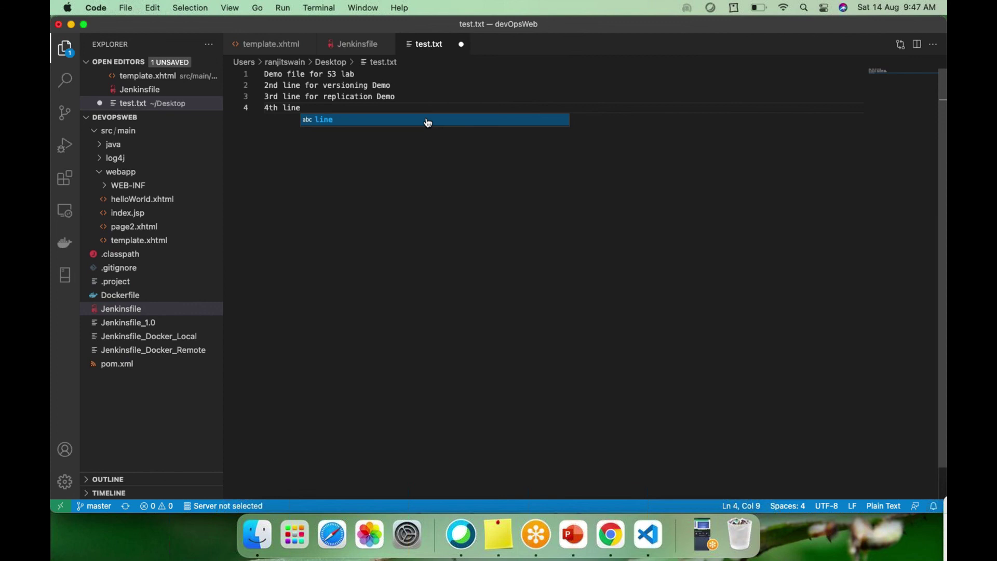
{"action": "key", "text": "Escape"}
{"action": "key", "text": "super+s"}
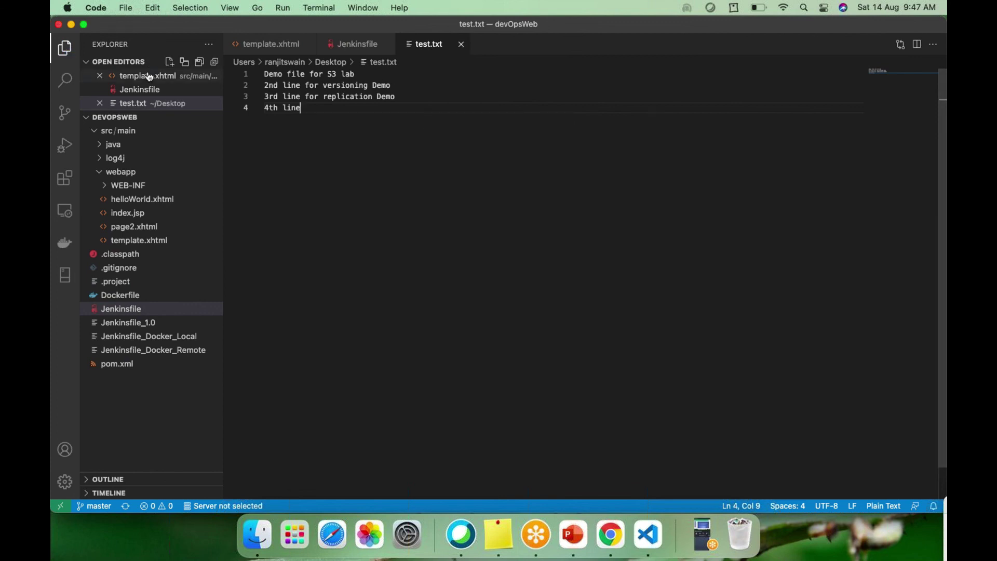
{"action": "left_click", "coordinate": [70, 24]}
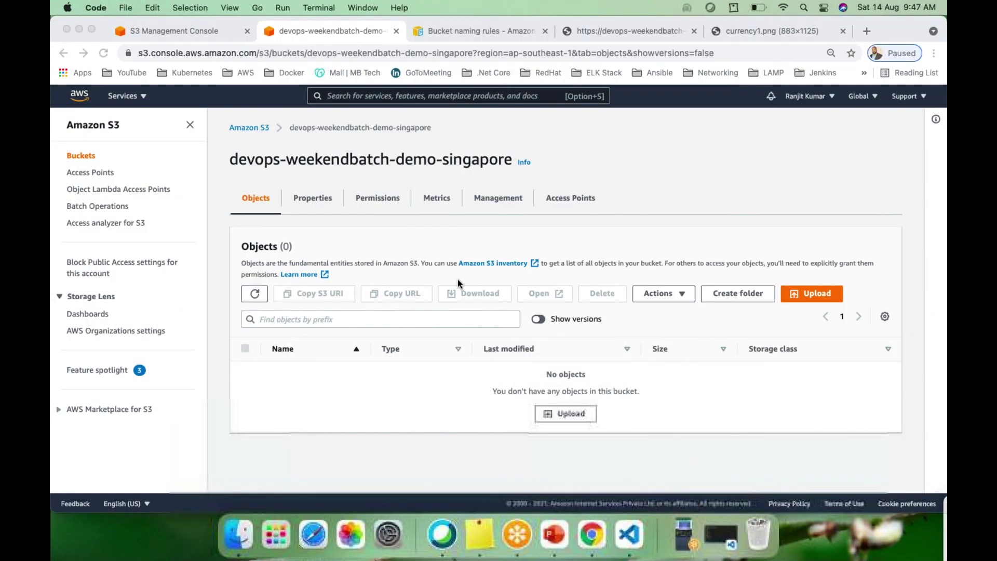
Return to the devops-weekendbatch-demo bucket in Chrome and add test.txt from the Desktop to a new upload.
{"action": "left_click", "coordinate": [171, 36]}
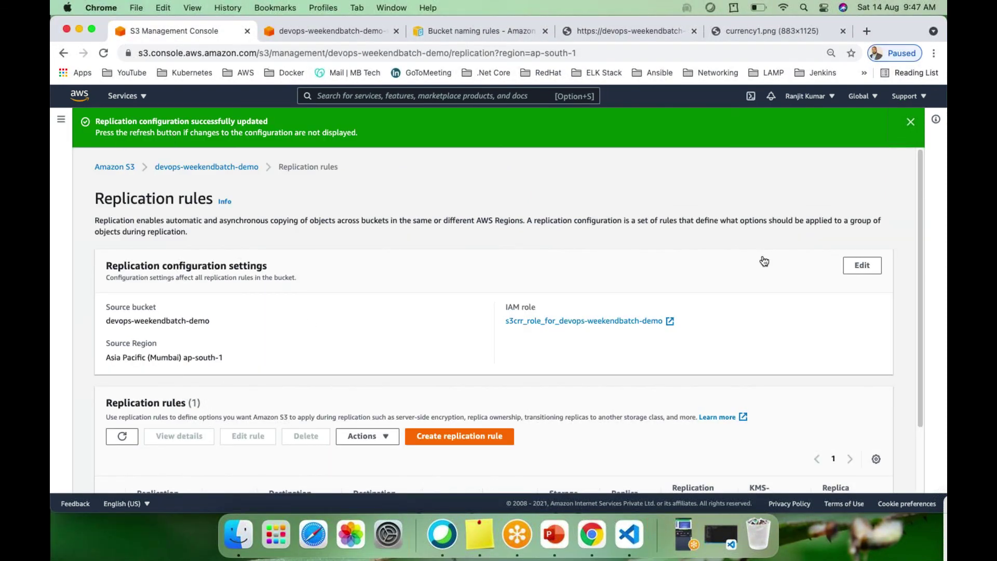
{"action": "left_click", "coordinate": [909, 122]}
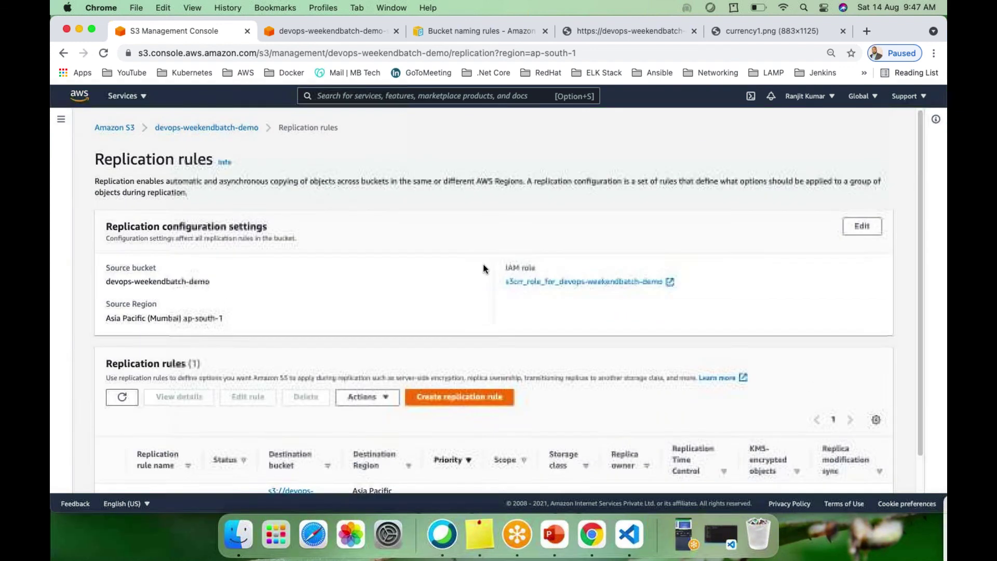
{"action": "left_click", "coordinate": [218, 128]}
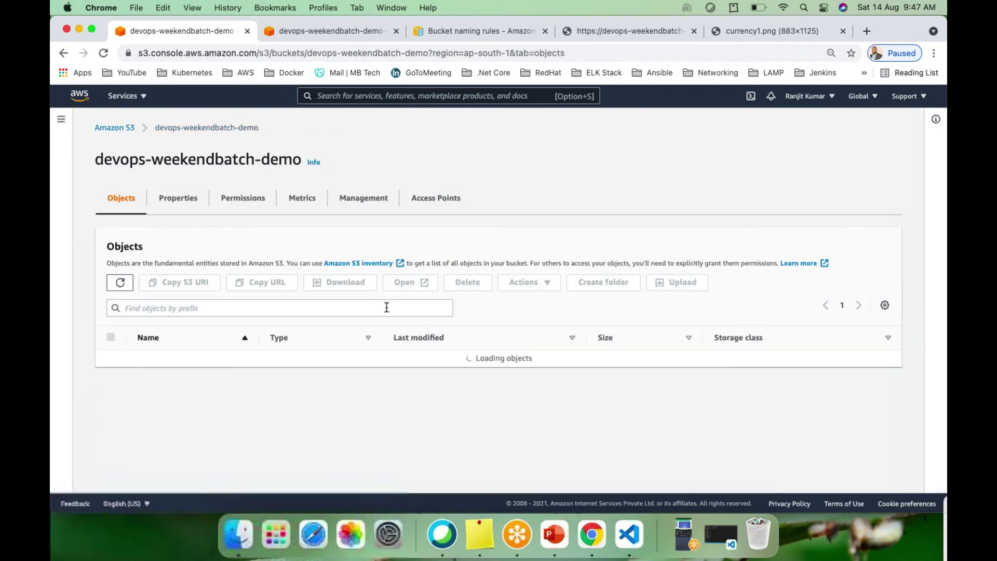
{"action": "left_click", "coordinate": [676, 283]}
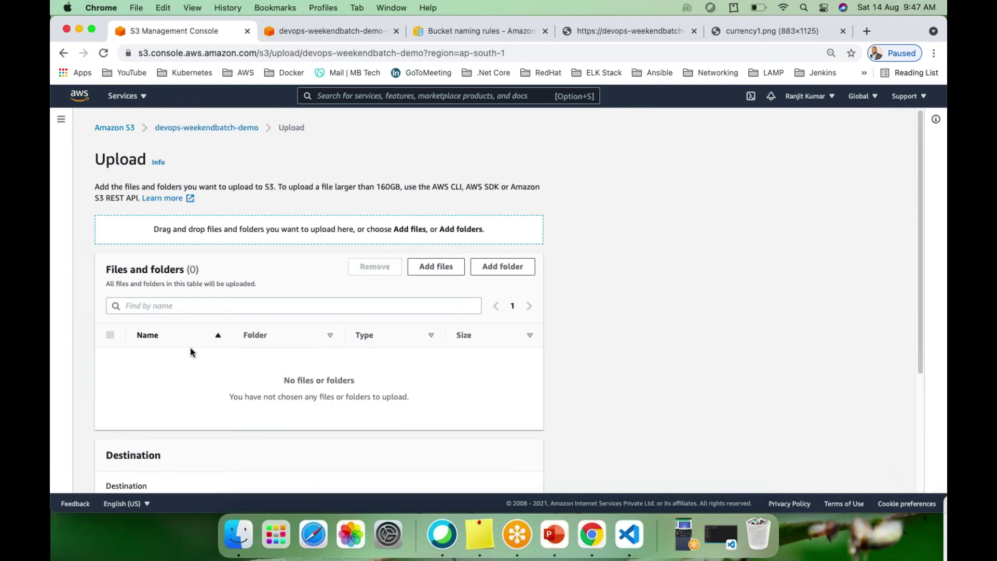
{"action": "scroll", "coordinate": [186, 353], "scroll_direction": "down", "scroll_amount": 5}
{"action": "scroll", "coordinate": [185, 358], "scroll_direction": "up", "scroll_amount": 5}
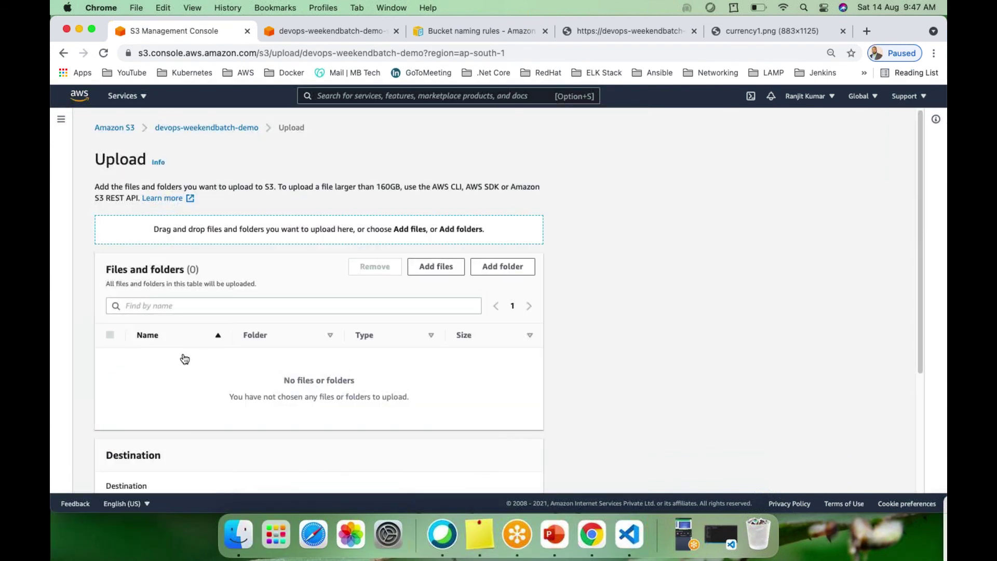
{"action": "left_click", "coordinate": [431, 268]}
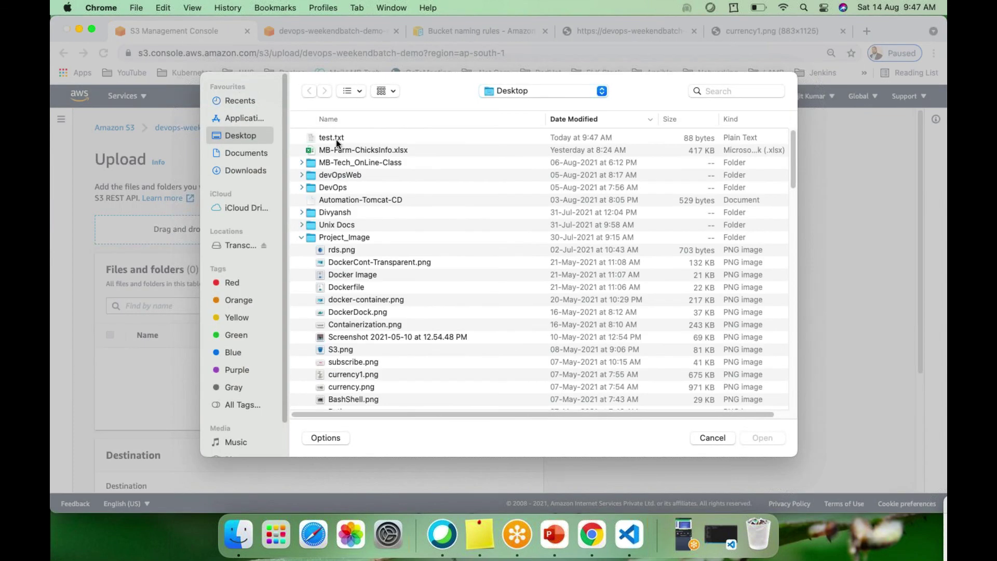
{"action": "left_click", "coordinate": [336, 138]}
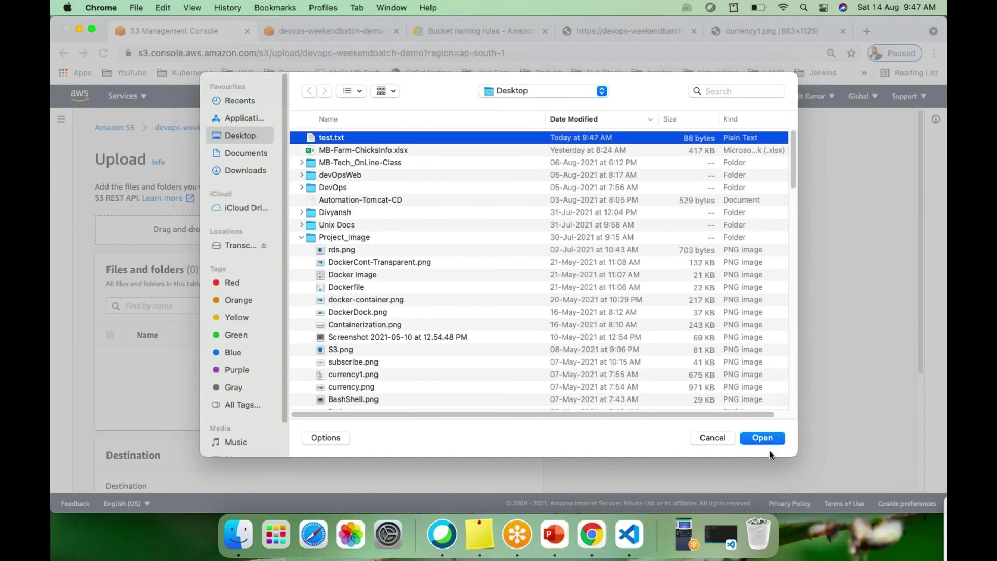
{"action": "left_click", "coordinate": [763, 438]}
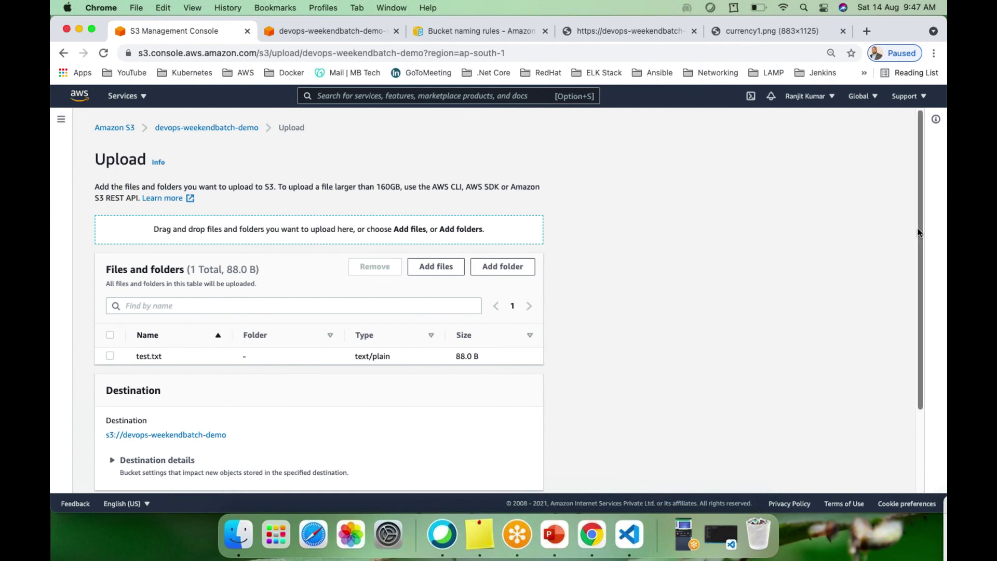
Grant public-read access to test.txt, acknowledging the risk, and upload it to the bucket.
{"action": "left_click_drag", "start_coordinate": [920, 234], "coordinate": [926, 370]}
{"action": "left_click", "coordinate": [102, 407]}
{"action": "scroll", "coordinate": [111, 433], "scroll_direction": "down", "scroll_amount": 5}
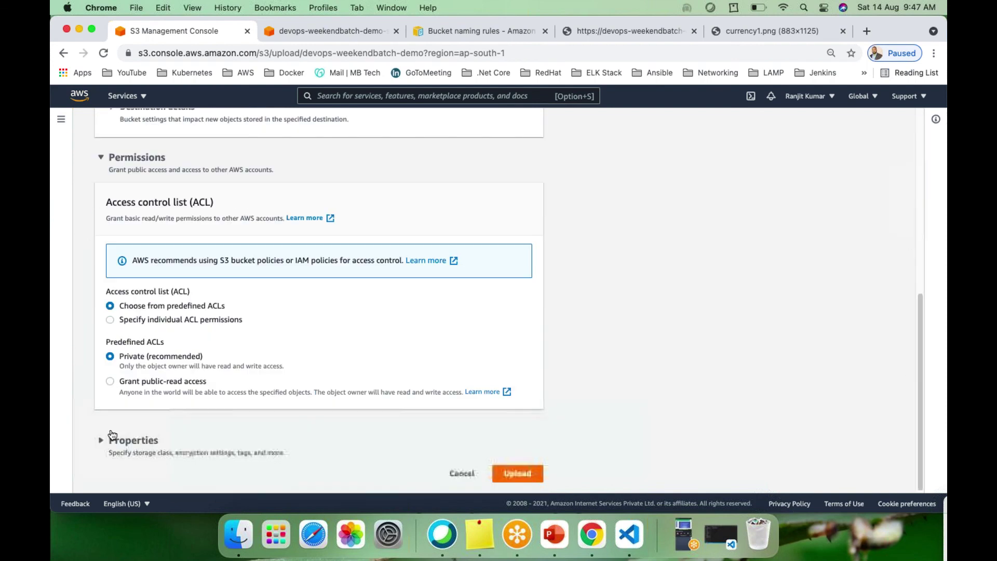
{"action": "left_click", "coordinate": [110, 381]}
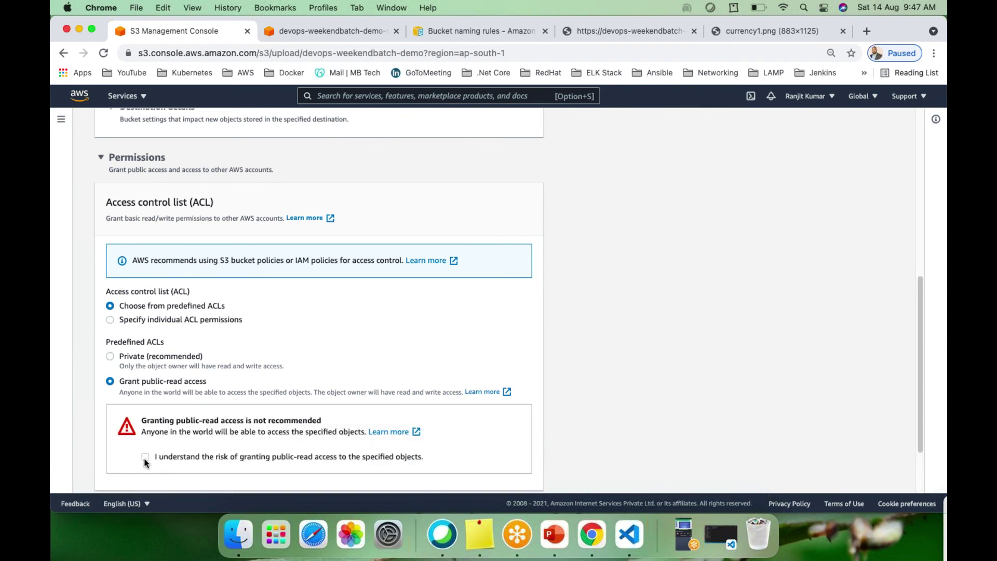
{"action": "scroll", "coordinate": [146, 456], "scroll_direction": "down", "scroll_amount": 3}
{"action": "left_click", "coordinate": [522, 471]}
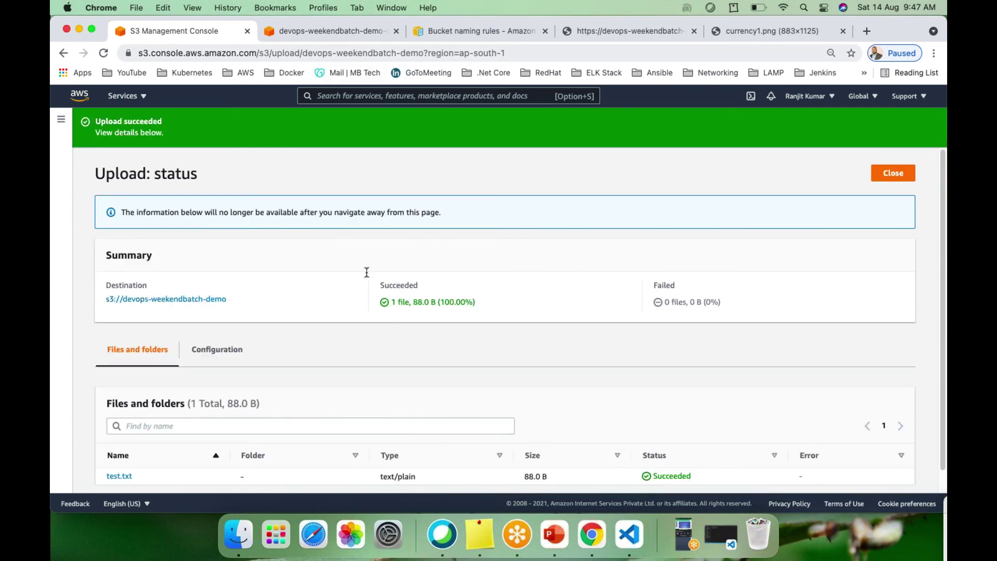
{"action": "left_click", "coordinate": [890, 175]}
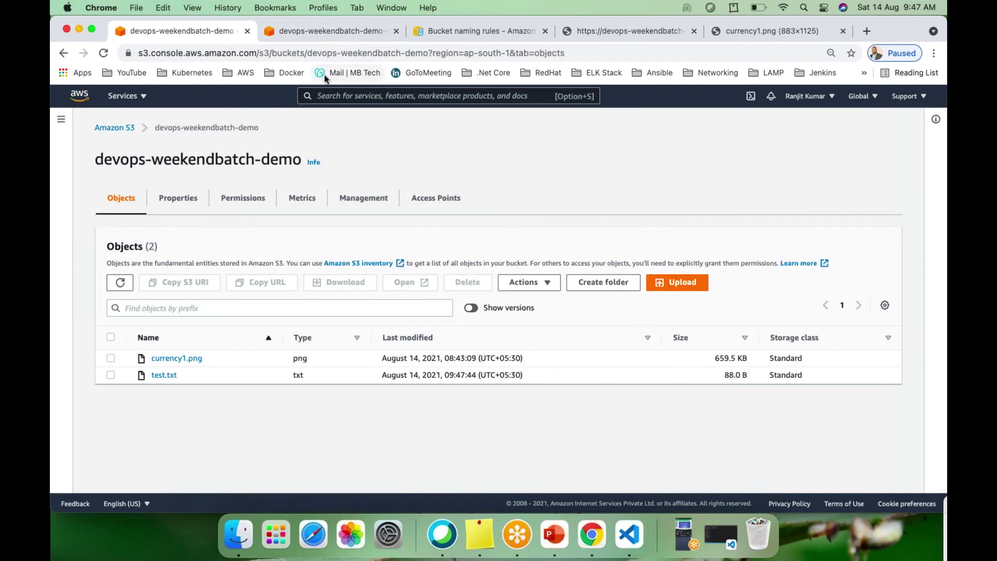
Refresh the objects list of devops-weekendbatch-demo-singapore repeatedly to check for the replicated test.txt.
{"action": "left_click", "coordinate": [327, 31]}
{"action": "left_click", "coordinate": [253, 294]}
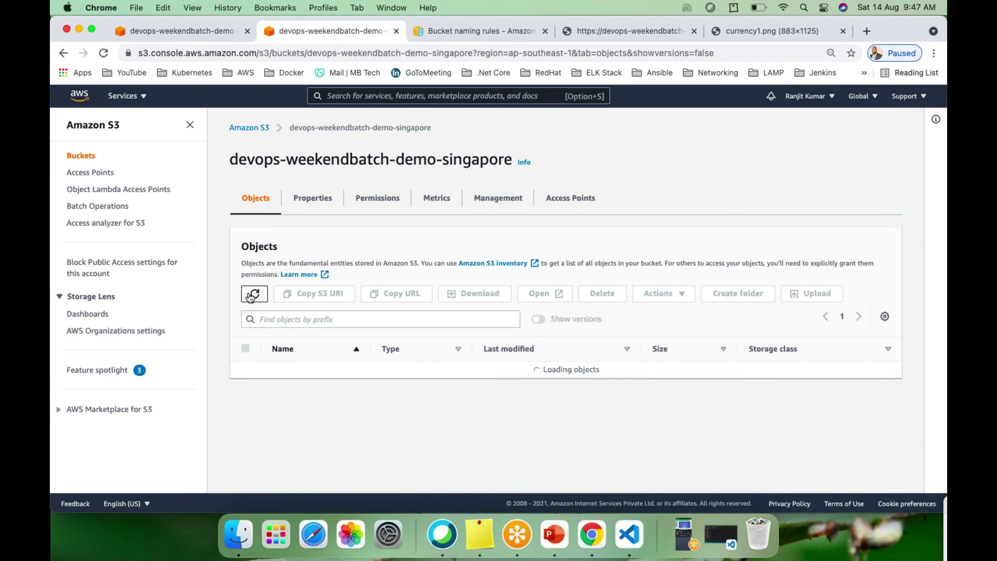
{"action": "left_click", "coordinate": [253, 294]}
{"action": "left_click", "coordinate": [253, 295]}
{"action": "left_click", "coordinate": [252, 295]}
{"action": "left_click", "coordinate": [255, 295]}
{"action": "left_click", "coordinate": [255, 295]}
{"action": "left_click", "coordinate": [256, 295]}
{"action": "left_click", "coordinate": [256, 295]}
{"action": "left_click", "coordinate": [255, 294]}
Reopen devops-weekendbatch-demo-singapore from the bucket list and check its objects with versions shown and hidden.
{"action": "left_click", "coordinate": [251, 128]}
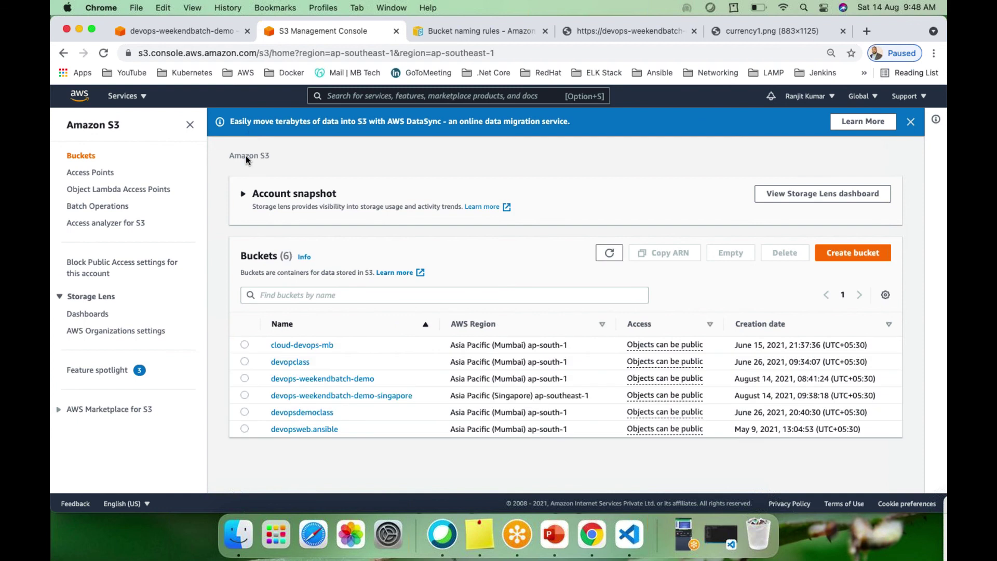
{"action": "left_click", "coordinate": [335, 397]}
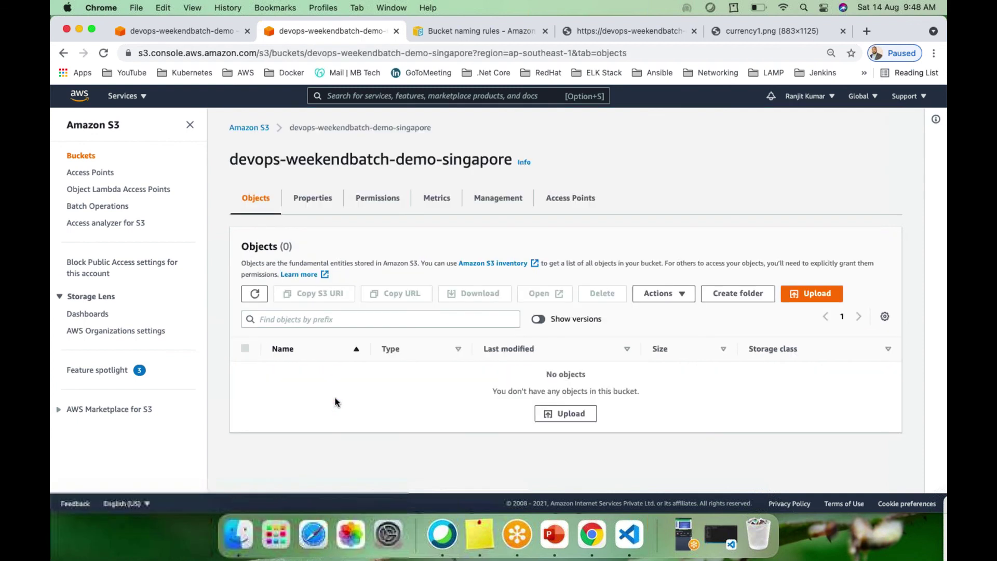
{"action": "left_click", "coordinate": [539, 319]}
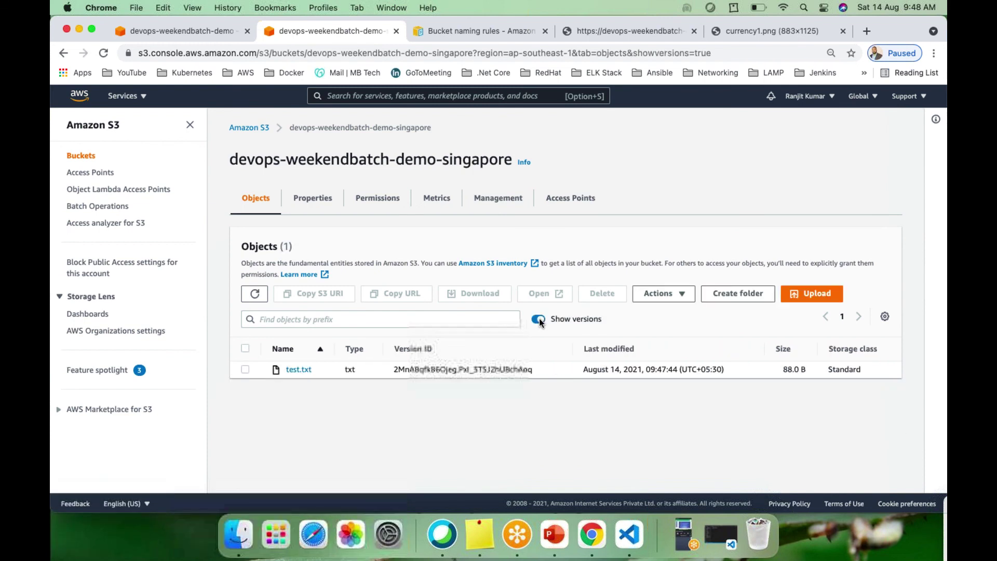
{"action": "left_click", "coordinate": [538, 319]}
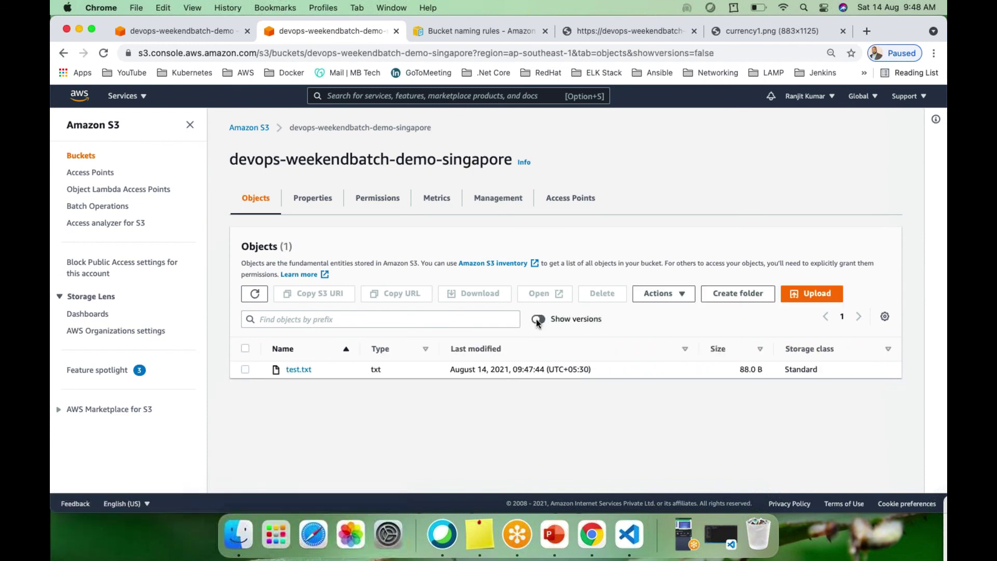
{"action": "left_click", "coordinate": [255, 294]}
{"action": "left_click", "coordinate": [255, 294]}
{"action": "left_click", "coordinate": [255, 294]}
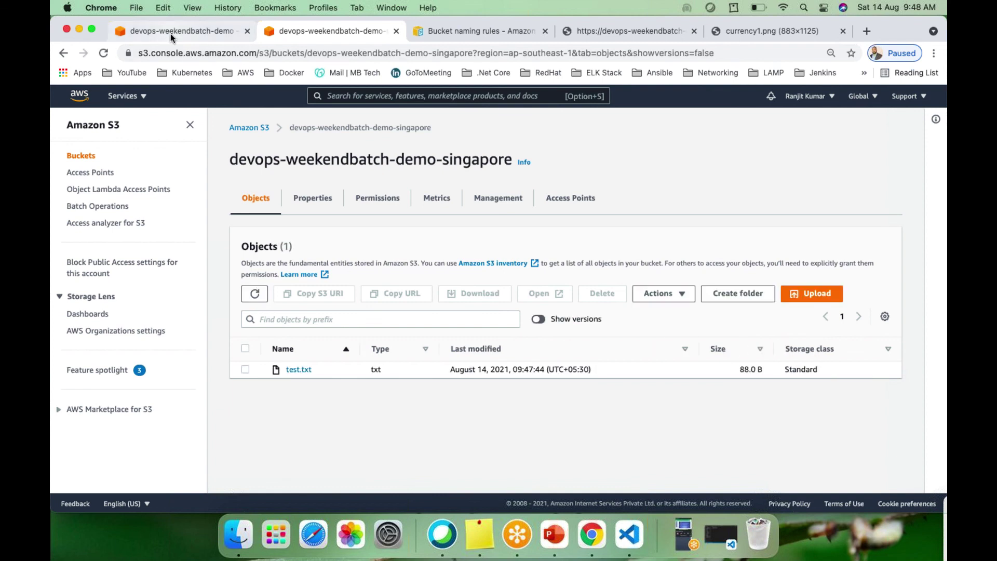
Switch to PowerPoint and review the Cross Region Replication slide against the objects in the source and Singapore buckets.
{"action": "left_click", "coordinate": [170, 33]}
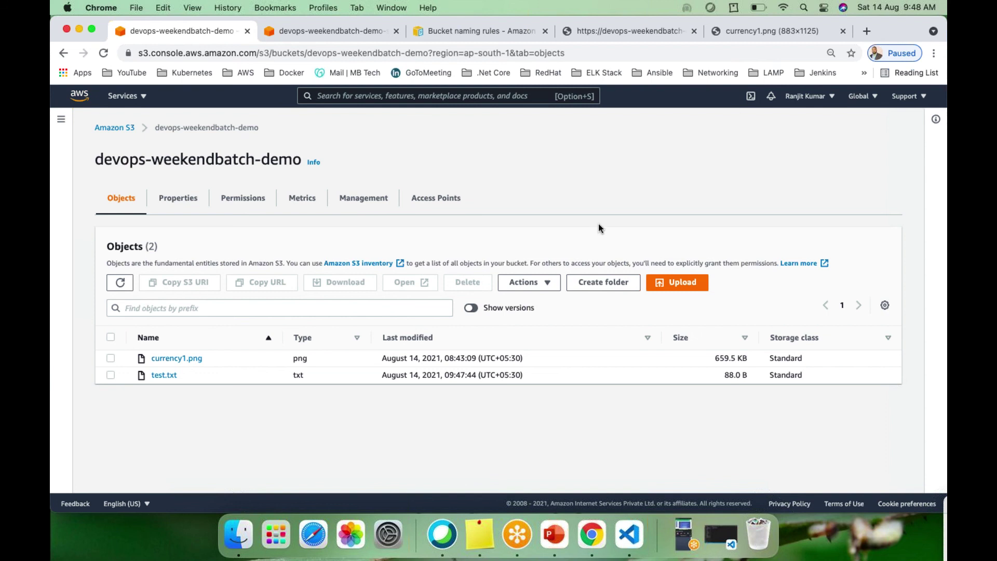
{"action": "left_click", "coordinate": [553, 534]}
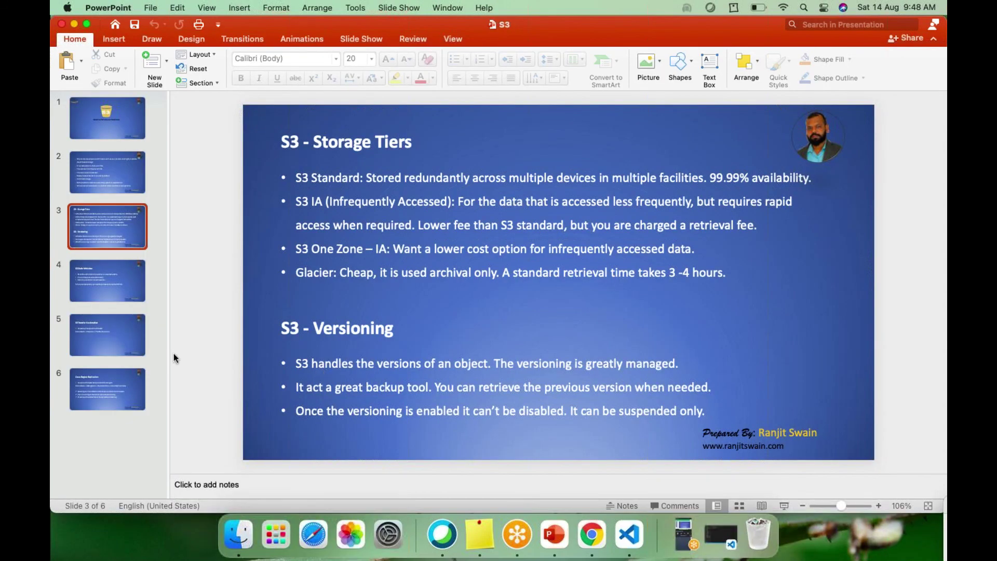
{"action": "left_click", "coordinate": [105, 376]}
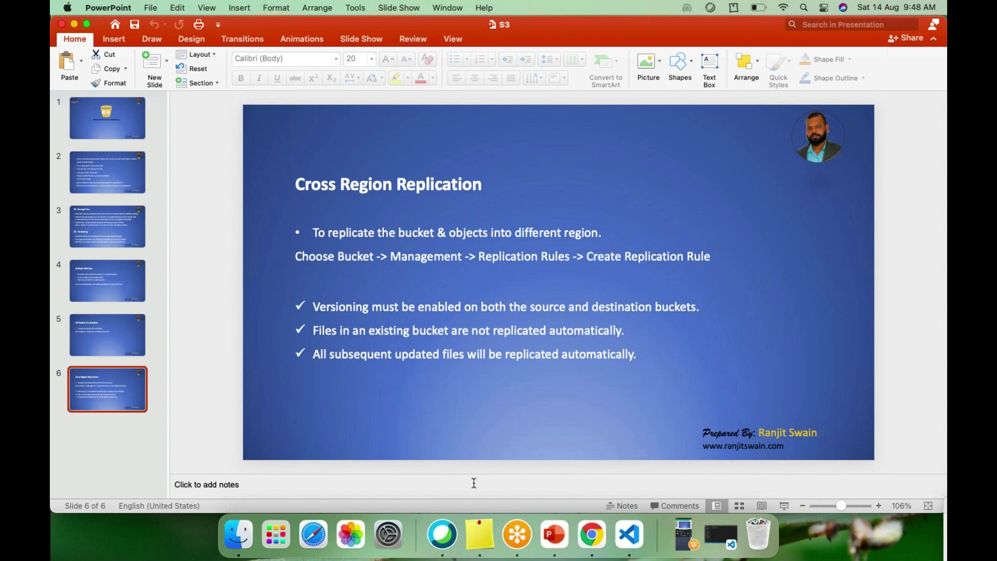
{"action": "left_click", "coordinate": [590, 532]}
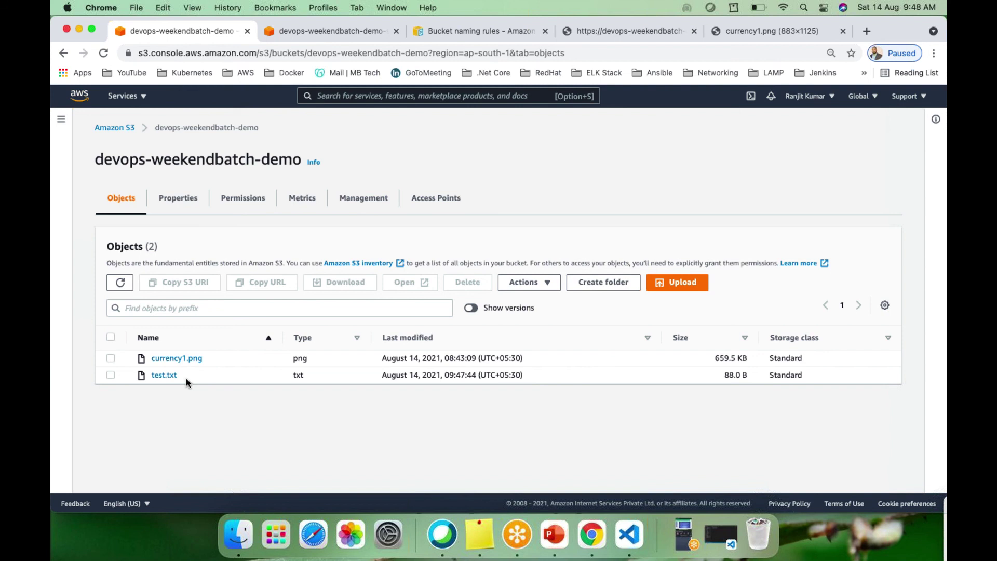
{"action": "left_click", "coordinate": [326, 29]}
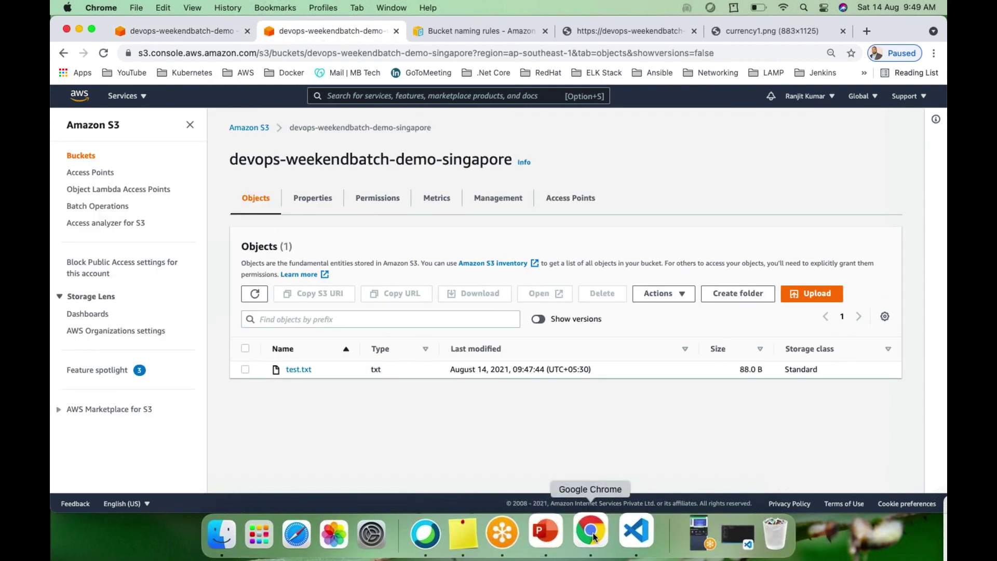
{"action": "left_click", "coordinate": [554, 535]}
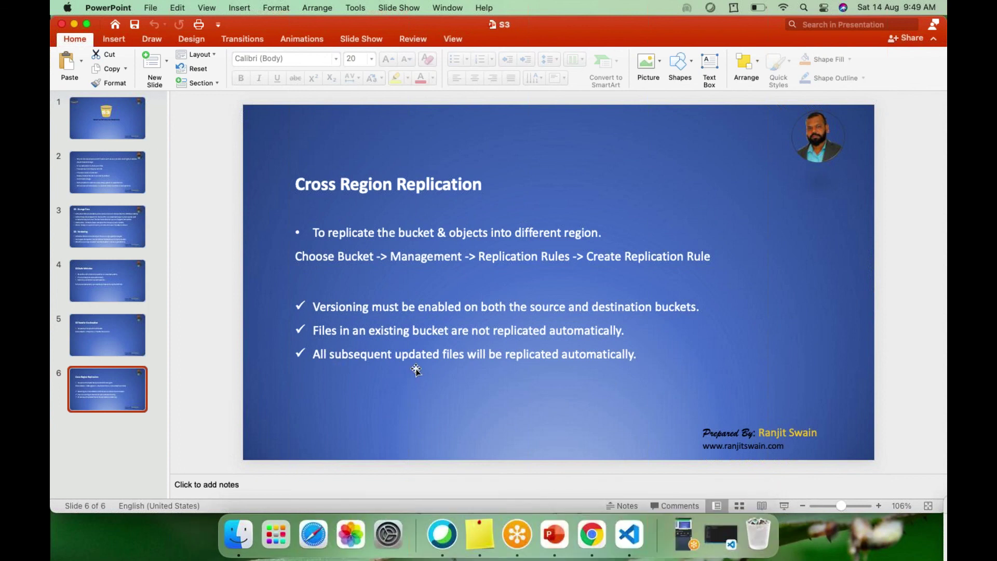
{"action": "key", "text": "super+Tab"}
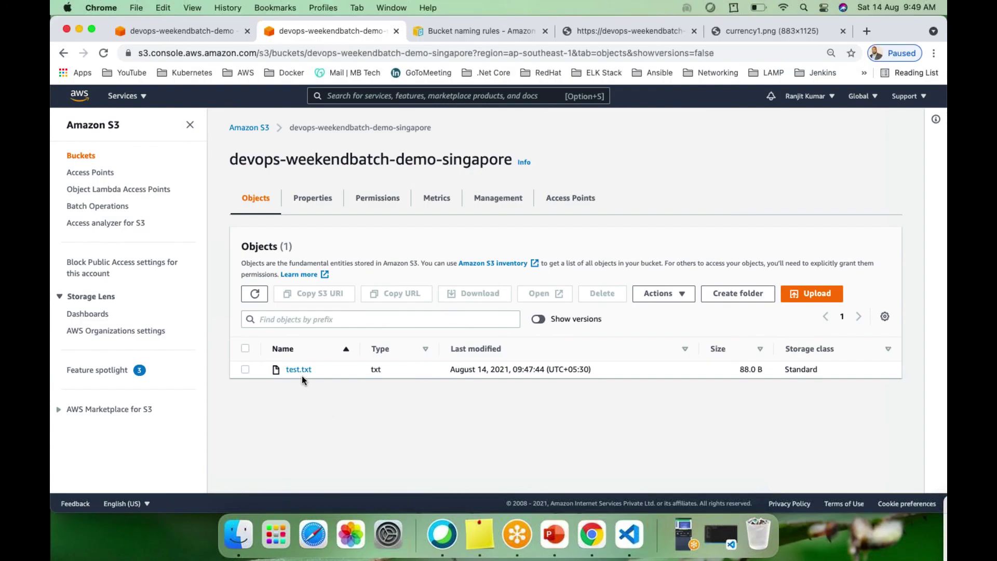
Compare the object lists of both buckets and view the version history of test.txt in devops-weekendbatch-demo.
{"action": "left_click", "coordinate": [194, 37]}
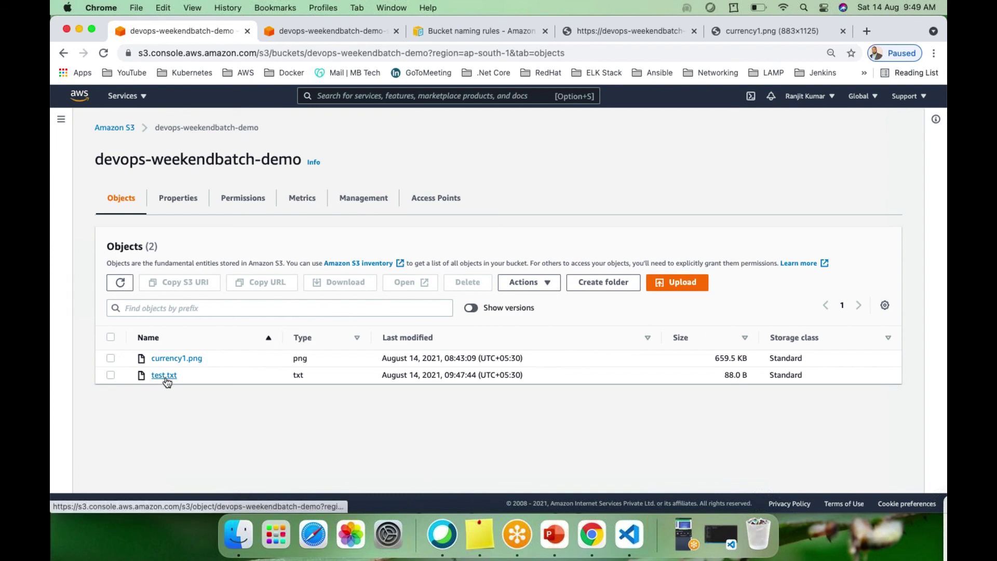
{"action": "left_click", "coordinate": [319, 36]}
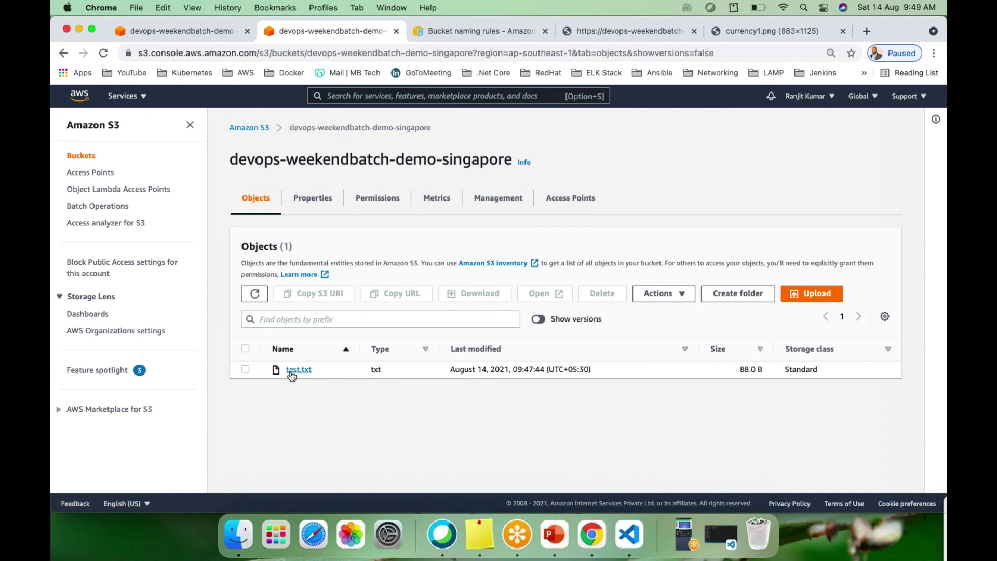
{"action": "left_click", "coordinate": [179, 32]}
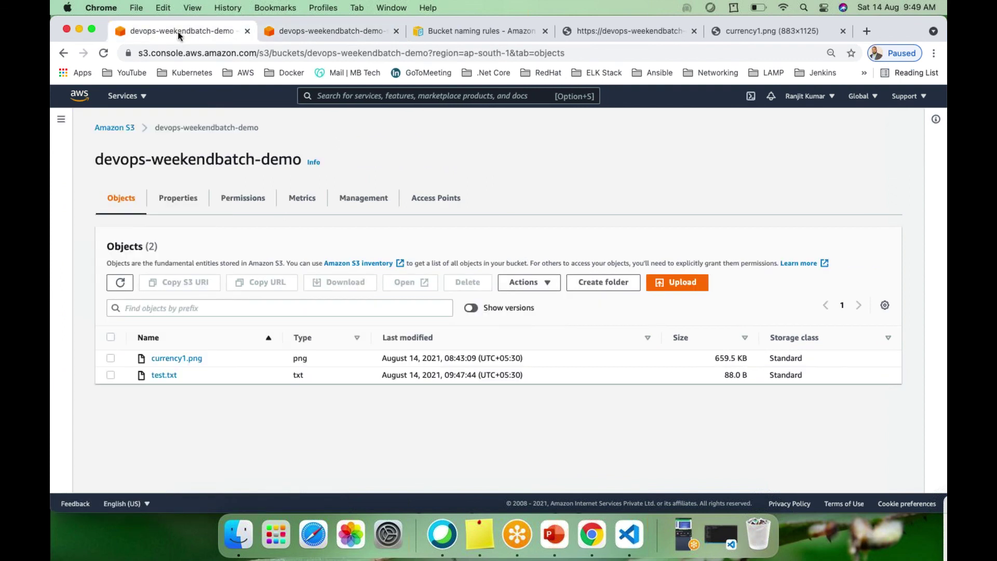
{"action": "left_click", "coordinate": [159, 375]}
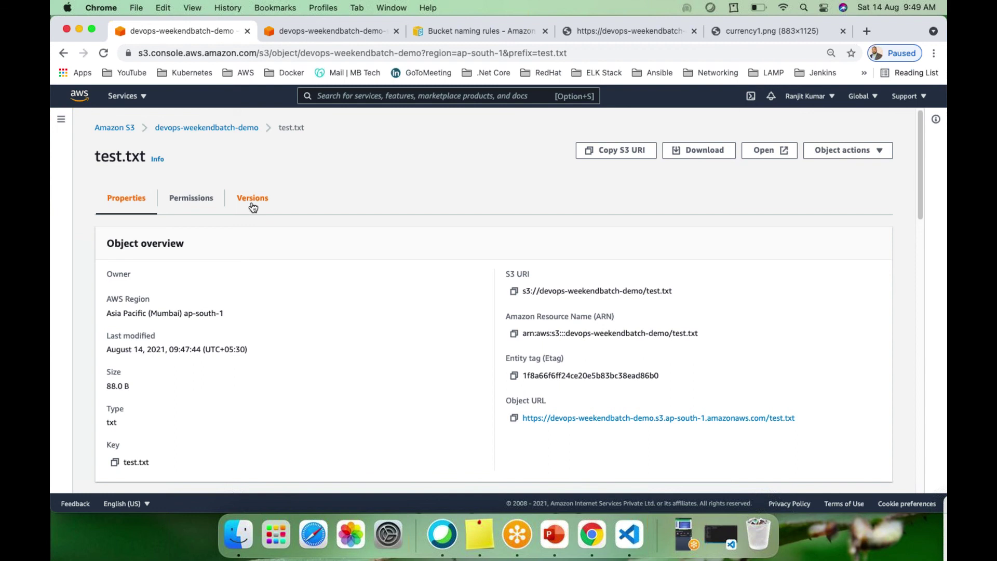
{"action": "left_click", "coordinate": [252, 200]}
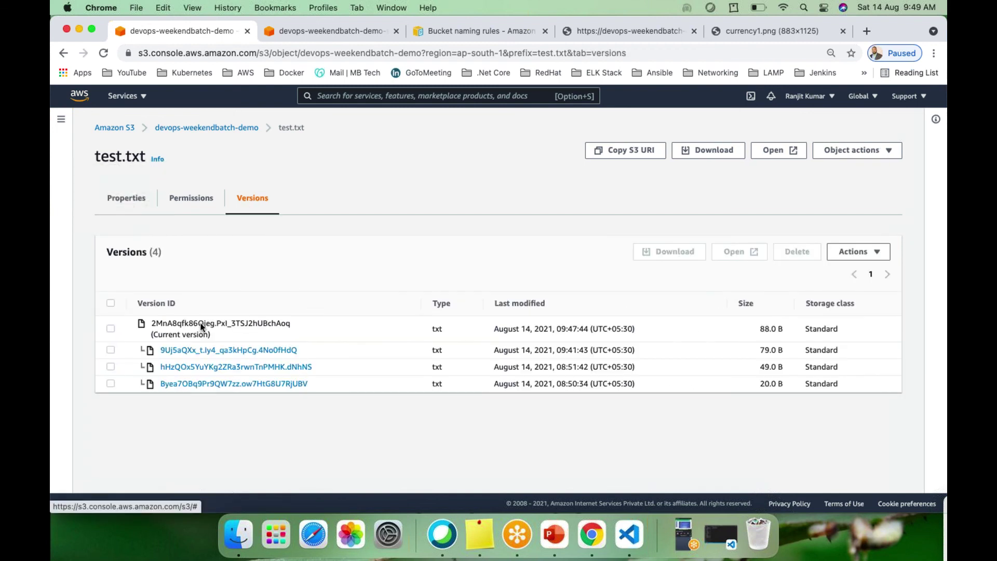
View the versions of test.txt in devops-weekendbatch-demo-singapore and compare them with those in the source bucket.
{"action": "left_click", "coordinate": [313, 33]}
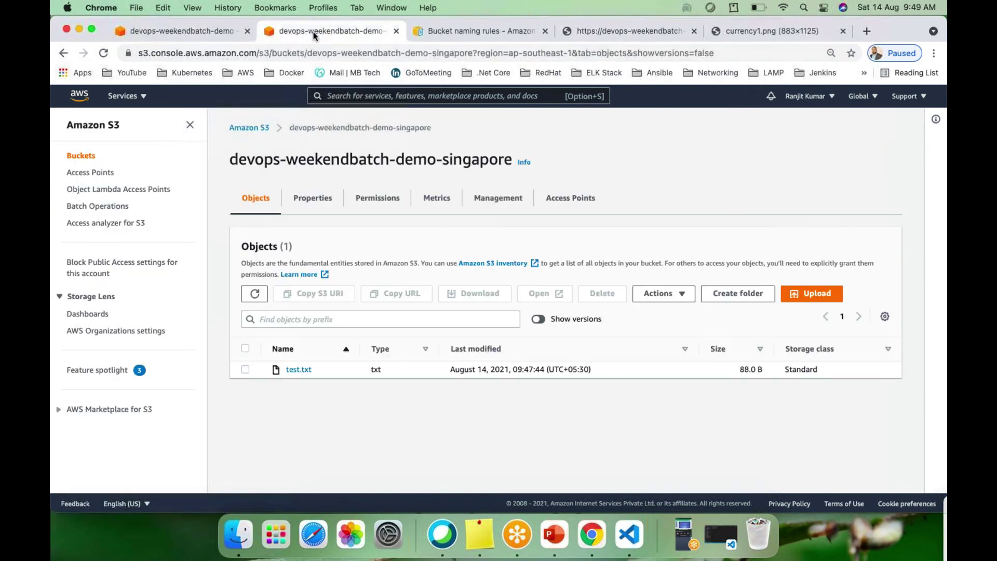
{"action": "left_click", "coordinate": [545, 321]}
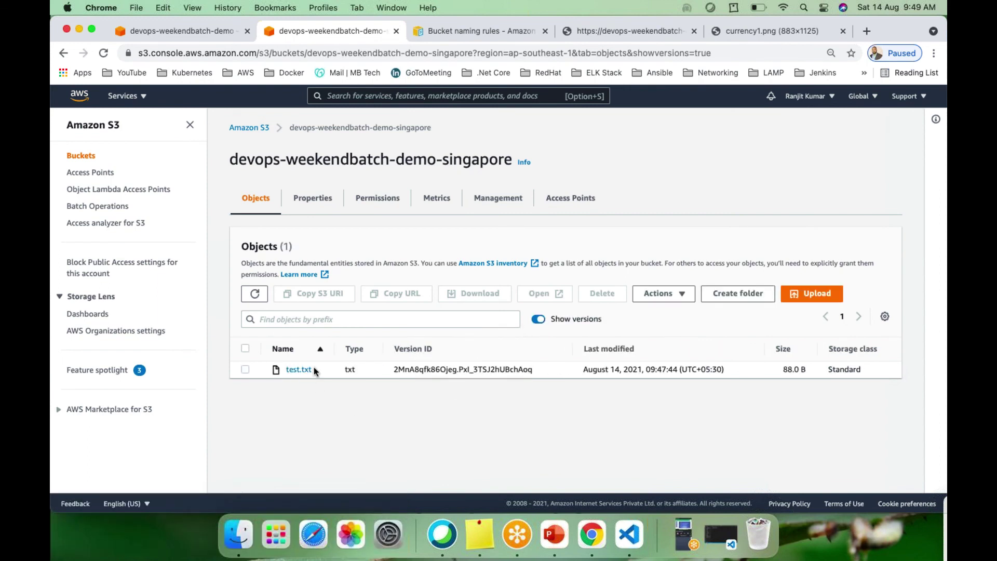
{"action": "left_click", "coordinate": [538, 320]}
{"action": "left_click", "coordinate": [301, 371]}
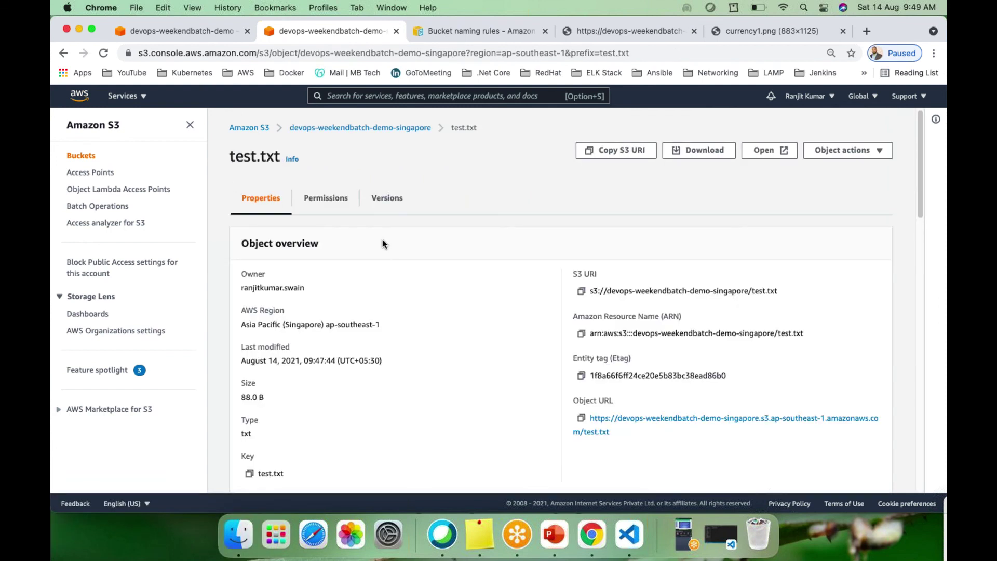
{"action": "left_click", "coordinate": [390, 198]}
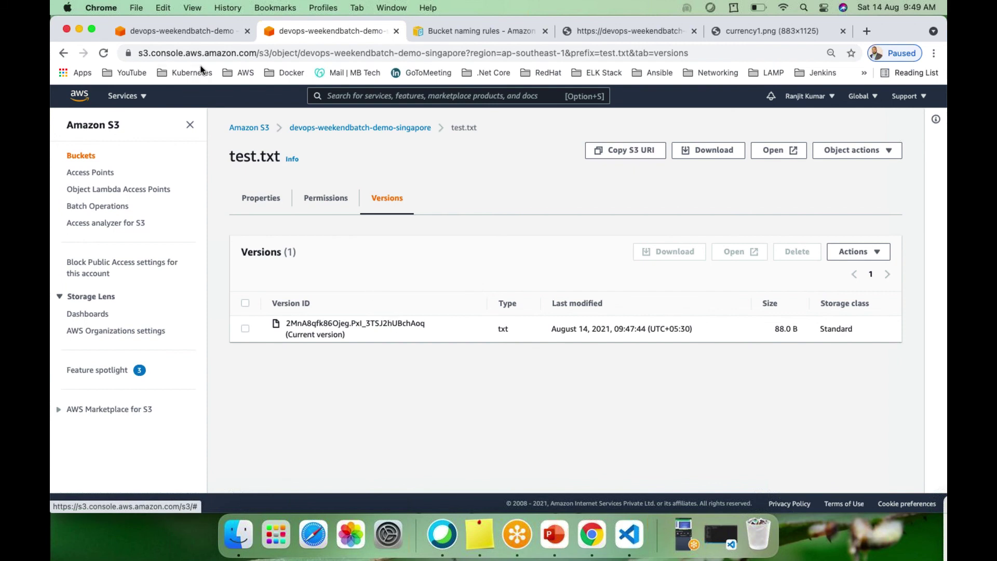
{"action": "left_click", "coordinate": [199, 32]}
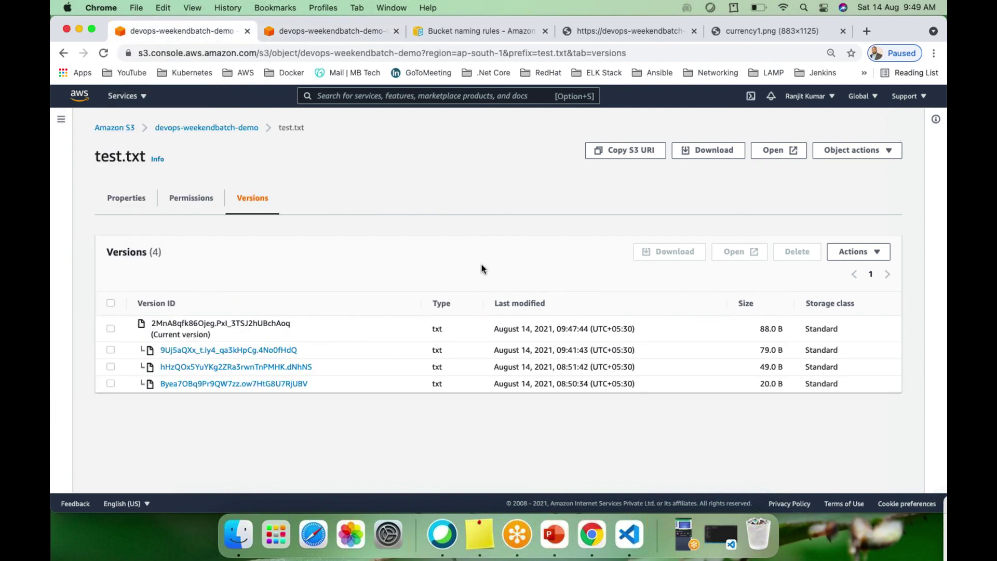